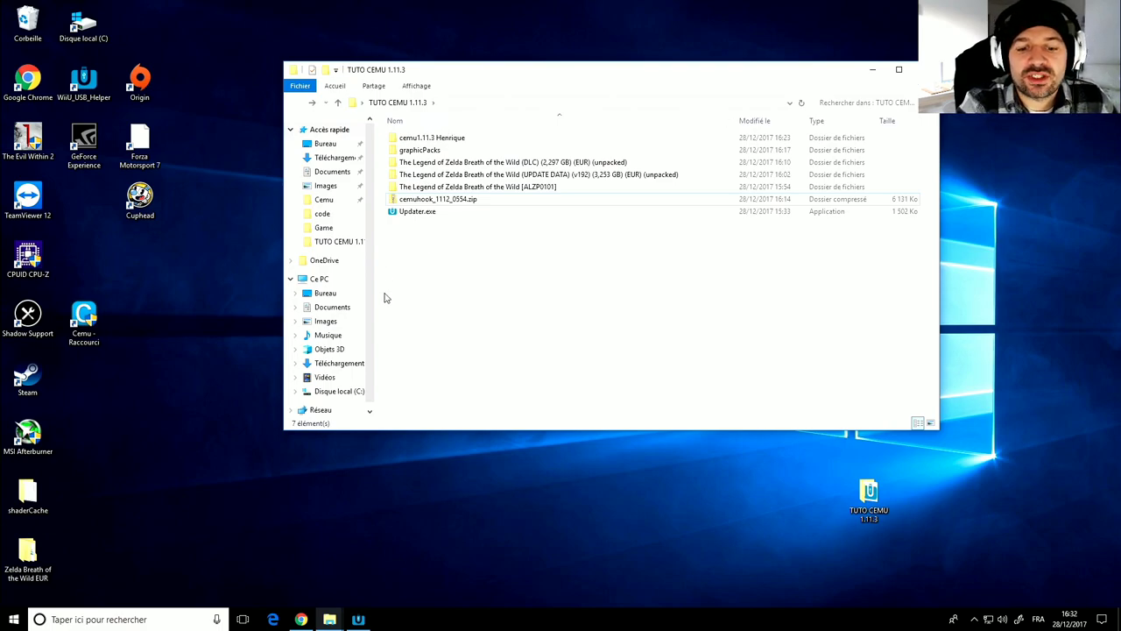
# Step: Switch to Google Chrome and search Google for "cemu patreon" in a new tab
pyautogui.click(301, 619)
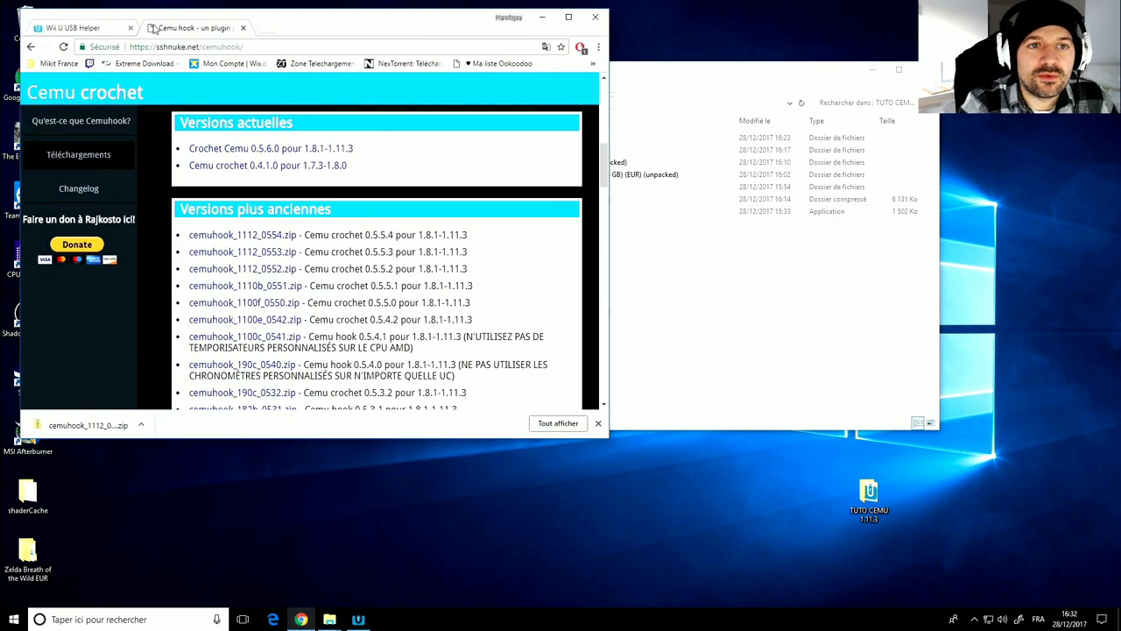
pyautogui.click(268, 29)
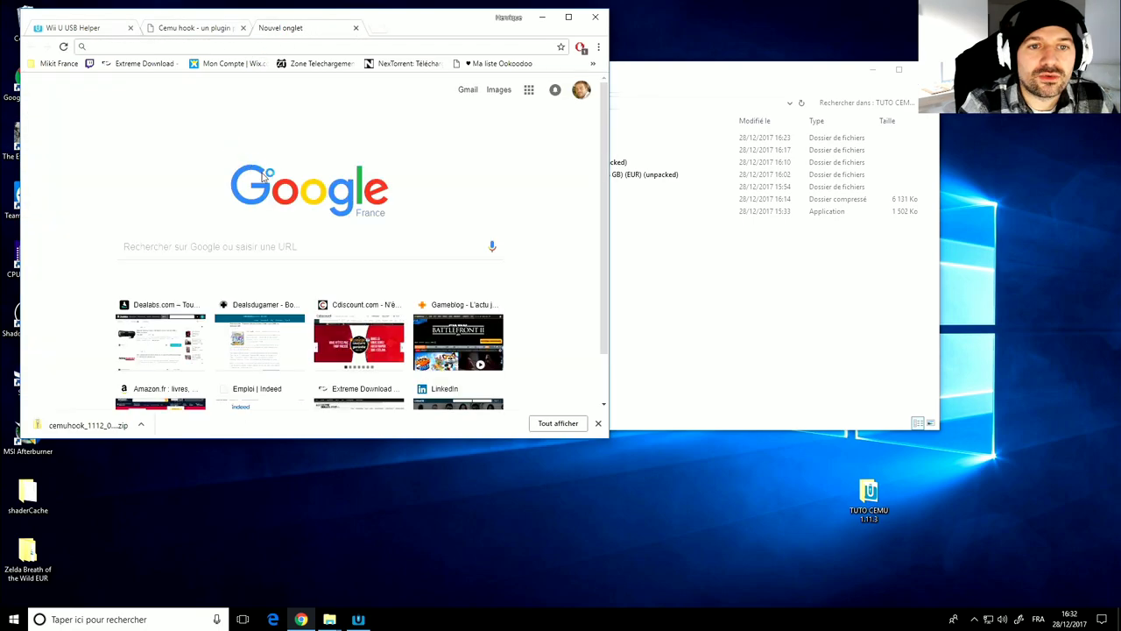
pyautogui.click(200, 248)
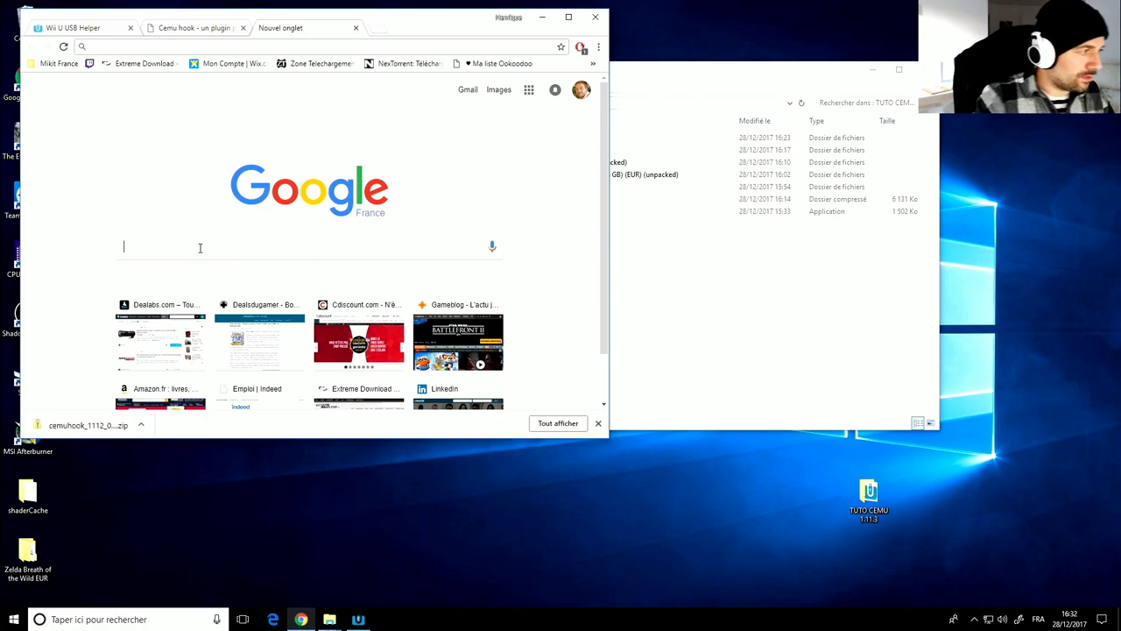
pyautogui.write('ce')
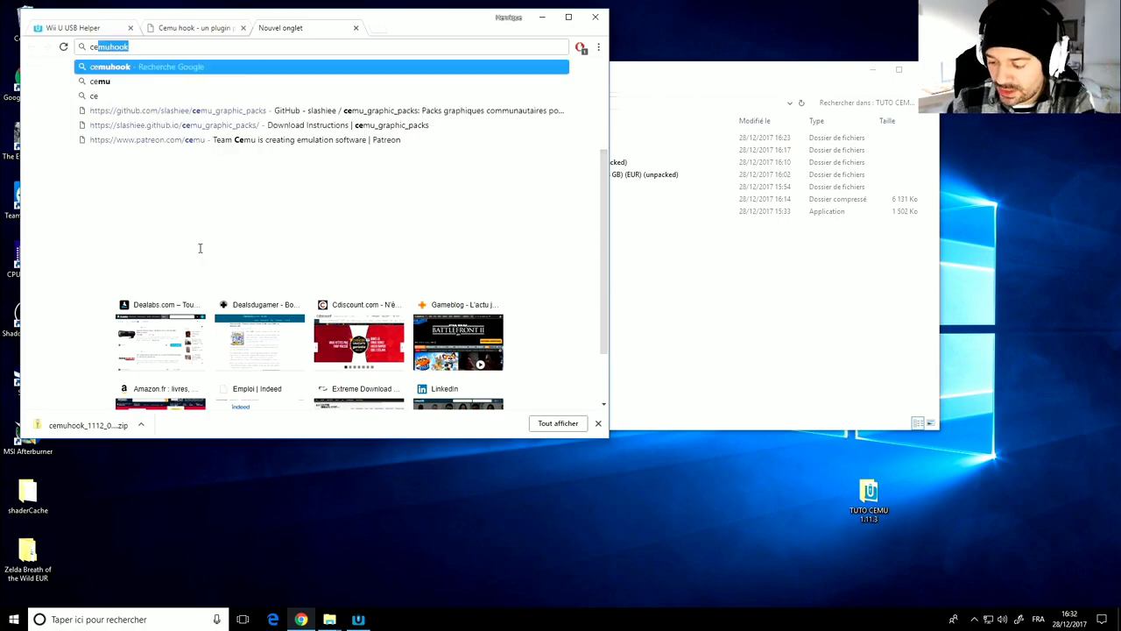
pyautogui.write('mu patre')
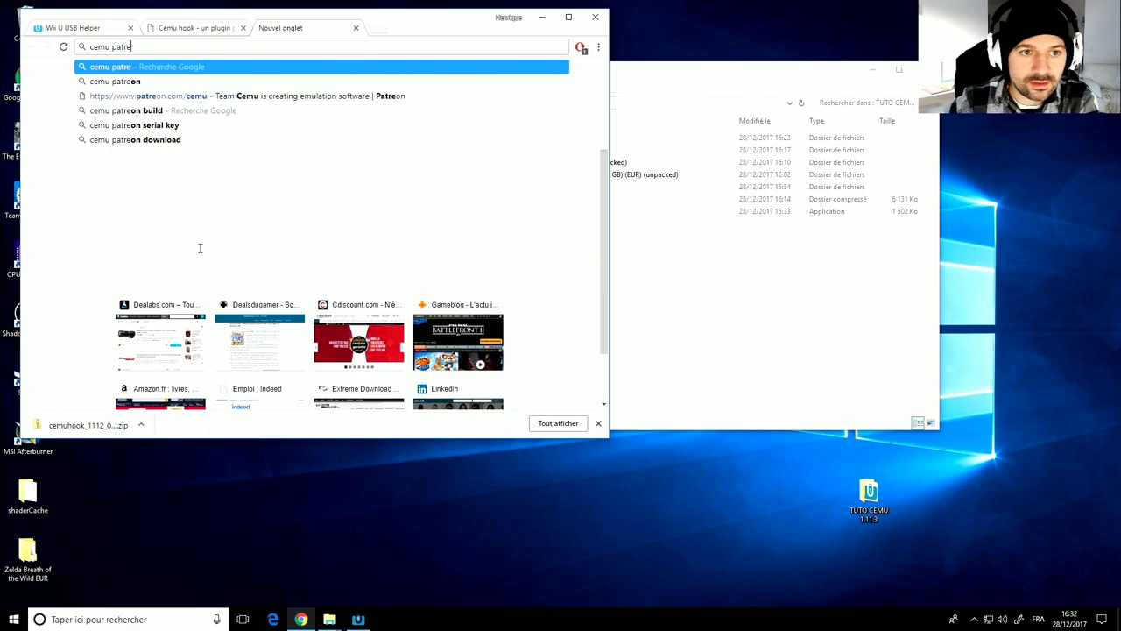
pyautogui.write('o')
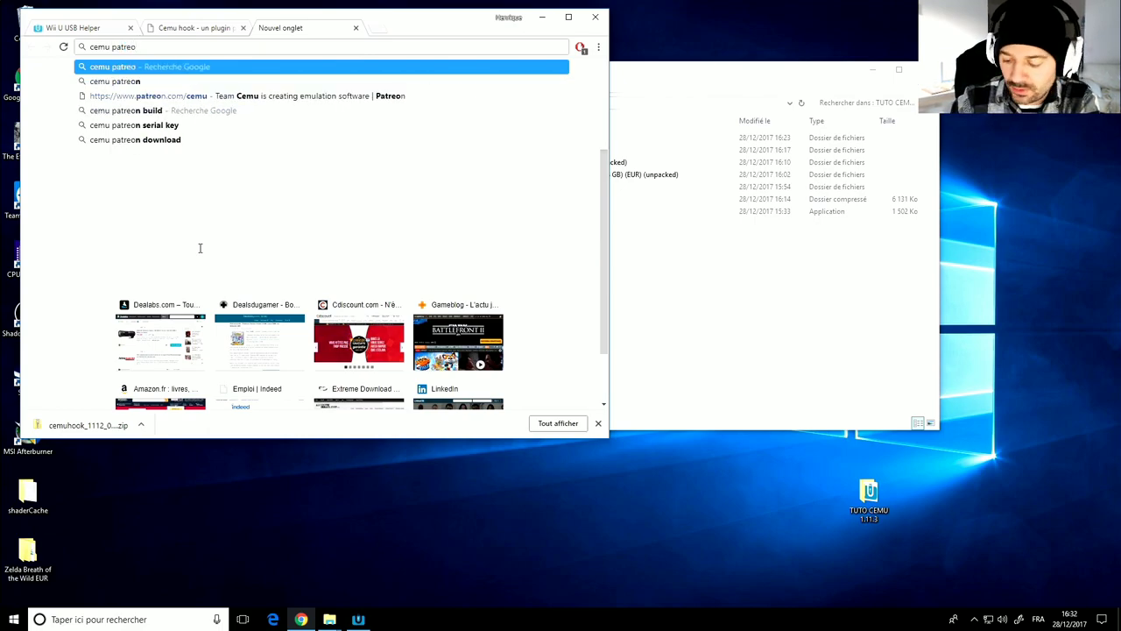
pyautogui.write('n')
pyautogui.press('Return')
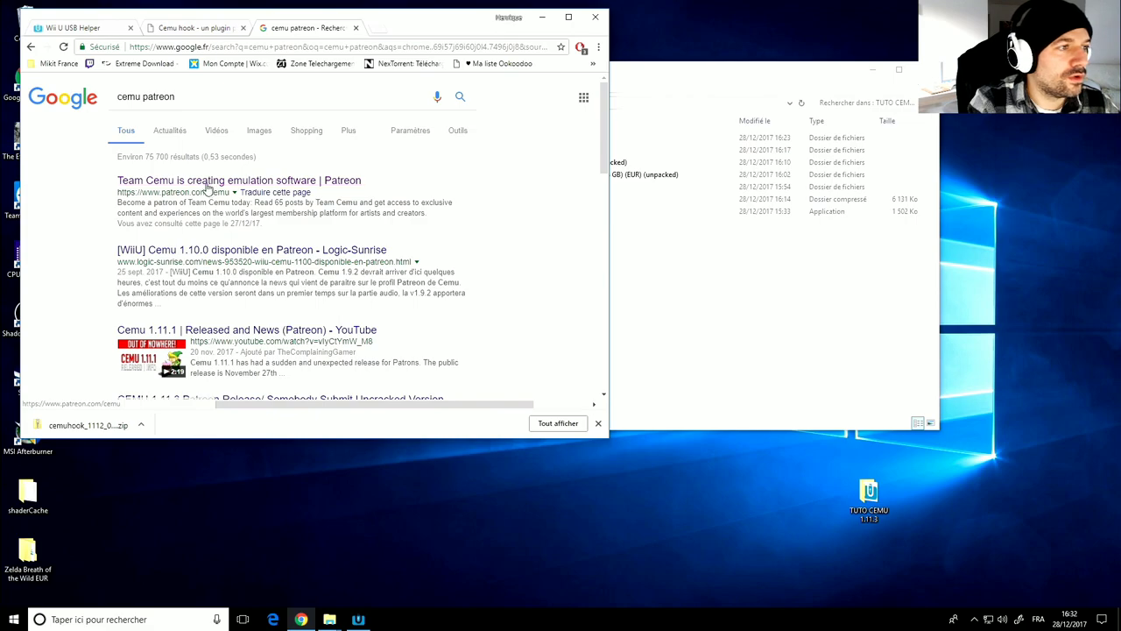
# Step: Open the Team Cemu Patreon page from the search results, show it in its original language and maximize the window
pyautogui.click(232, 180)
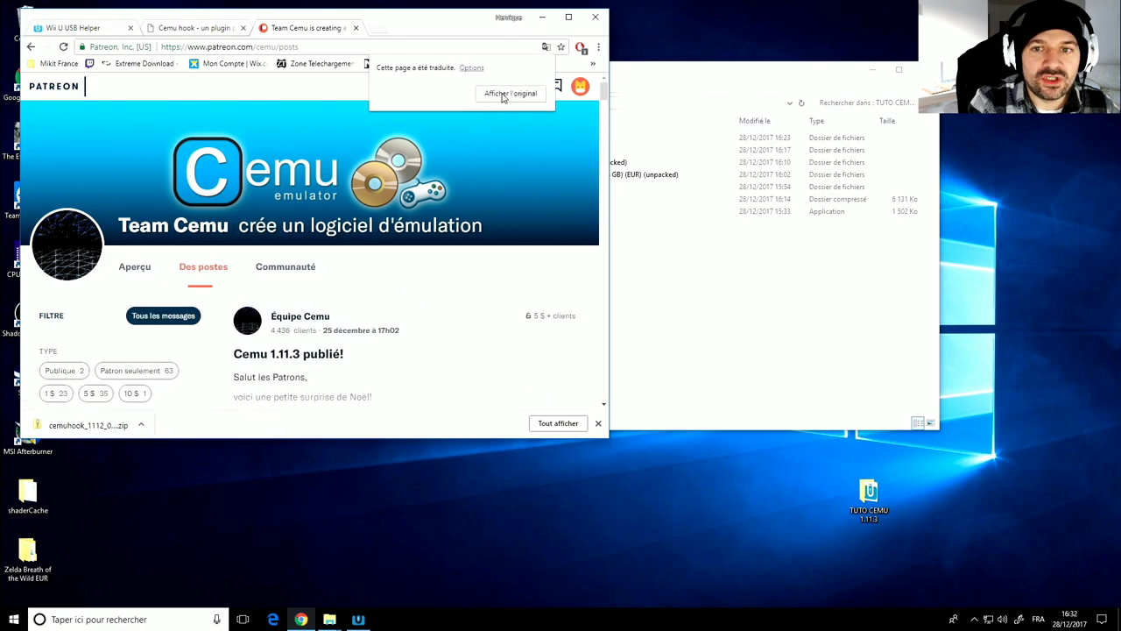
pyautogui.click(505, 95)
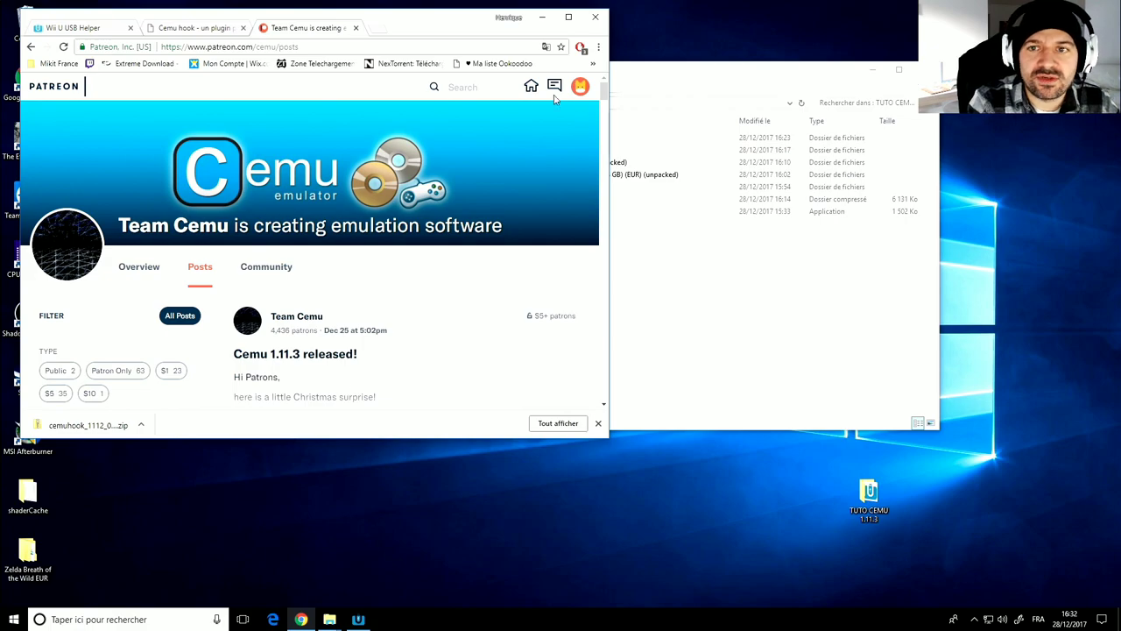
pyautogui.click(568, 16)
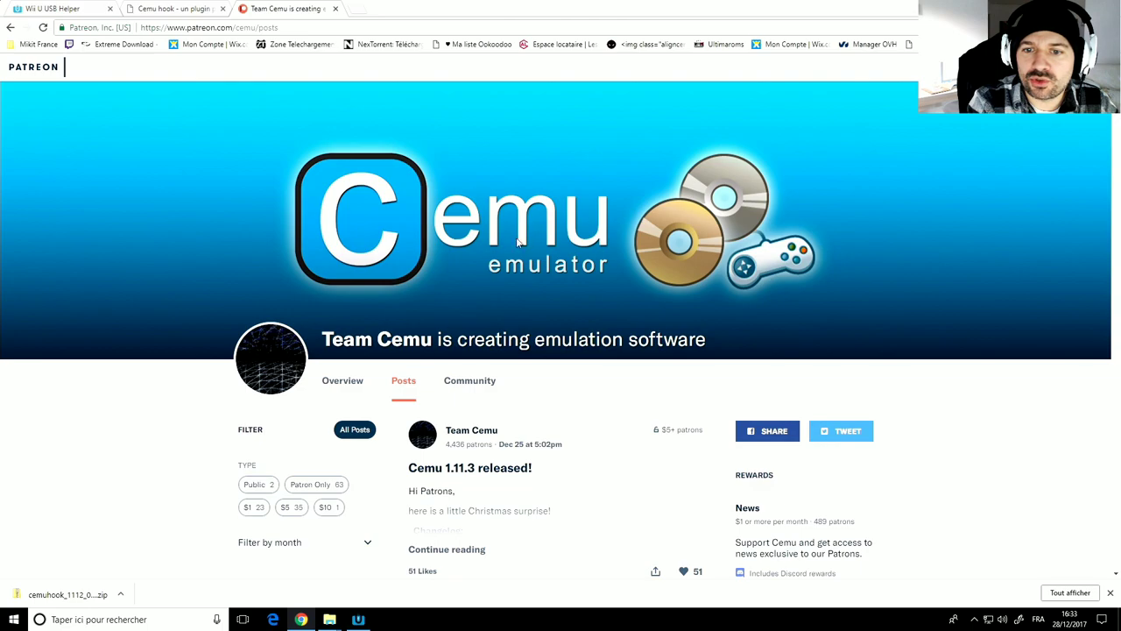
# Step: Look through Team Cemu's posts and reward tiers around the Cemu 1.11.3 release announcement
pyautogui.scroll(-5, 486, 272)
pyautogui.scroll(4, 484, 266)
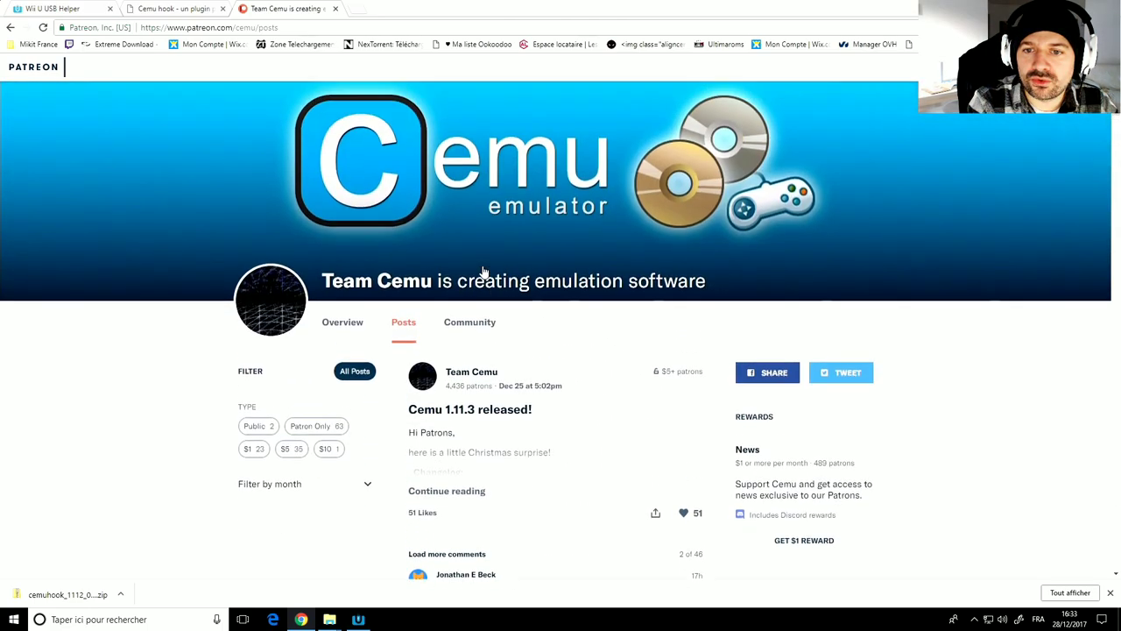
pyautogui.scroll(-4, 483, 271)
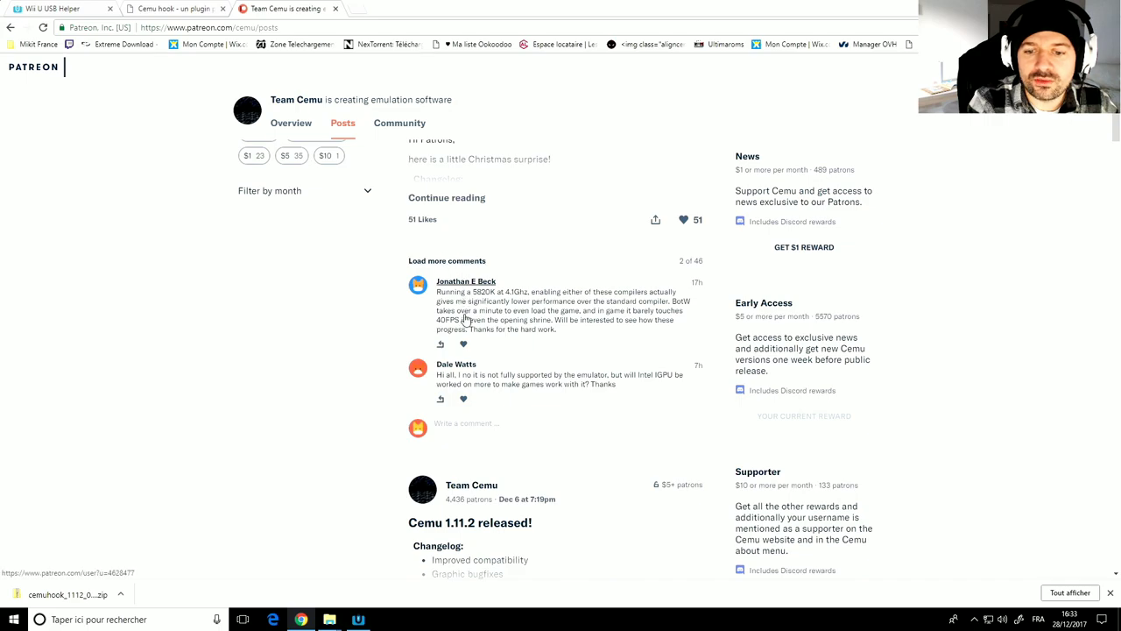
pyautogui.moveTo(464, 320)
pyautogui.scroll(-3, 464, 319)
pyautogui.scroll(5, 464, 320)
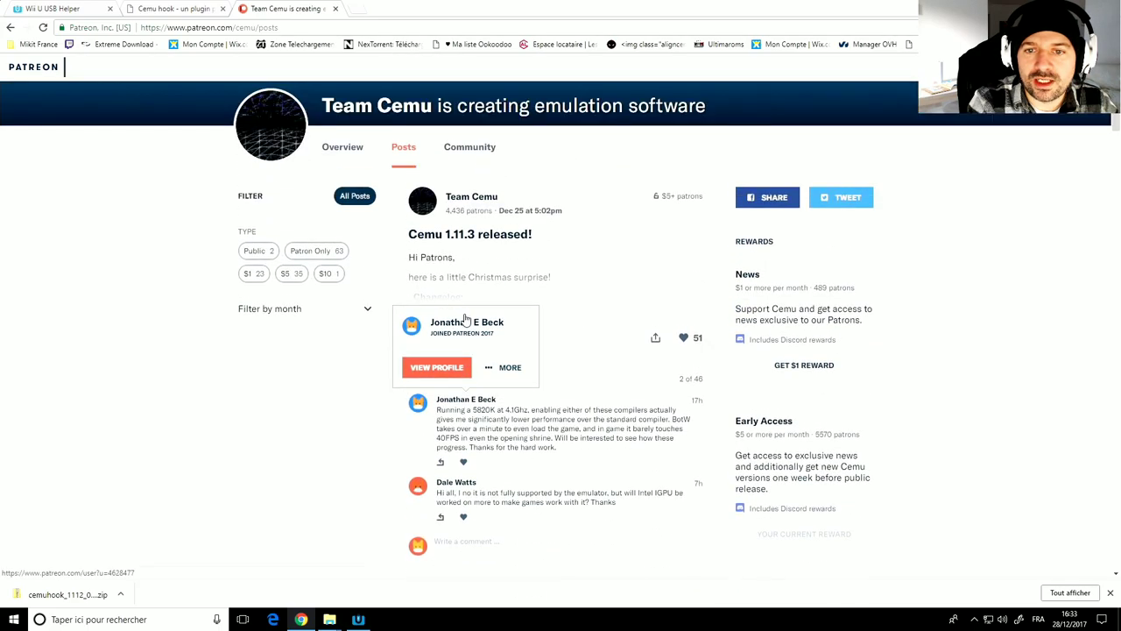
pyautogui.scroll(2, 464, 319)
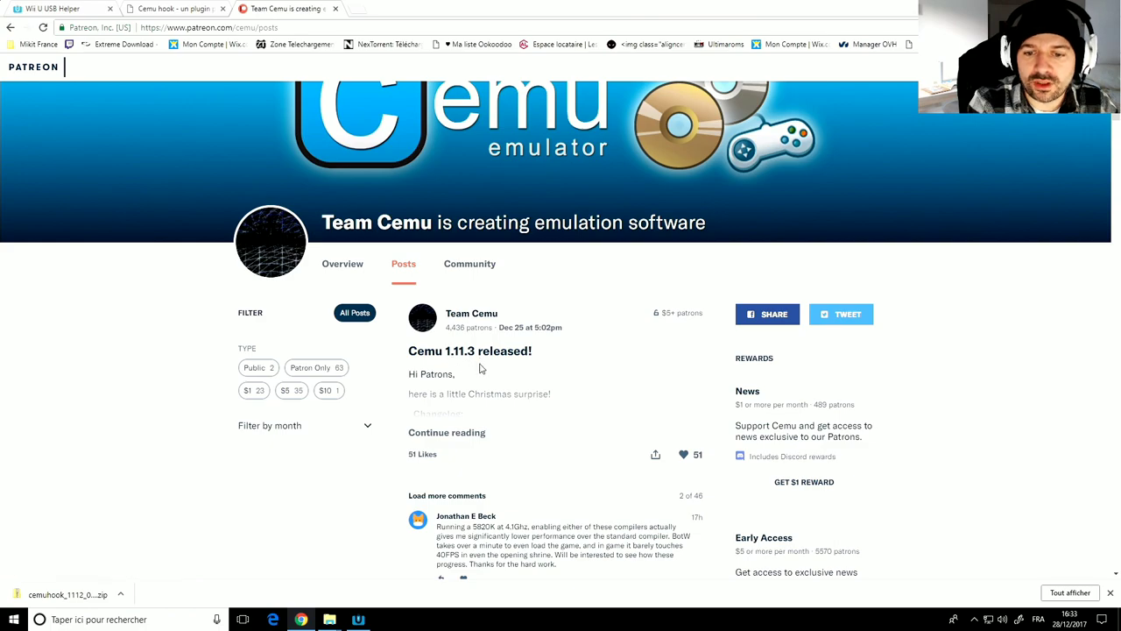
pyautogui.scroll(-1, 480, 369)
pyautogui.scroll(-1, 480, 369)
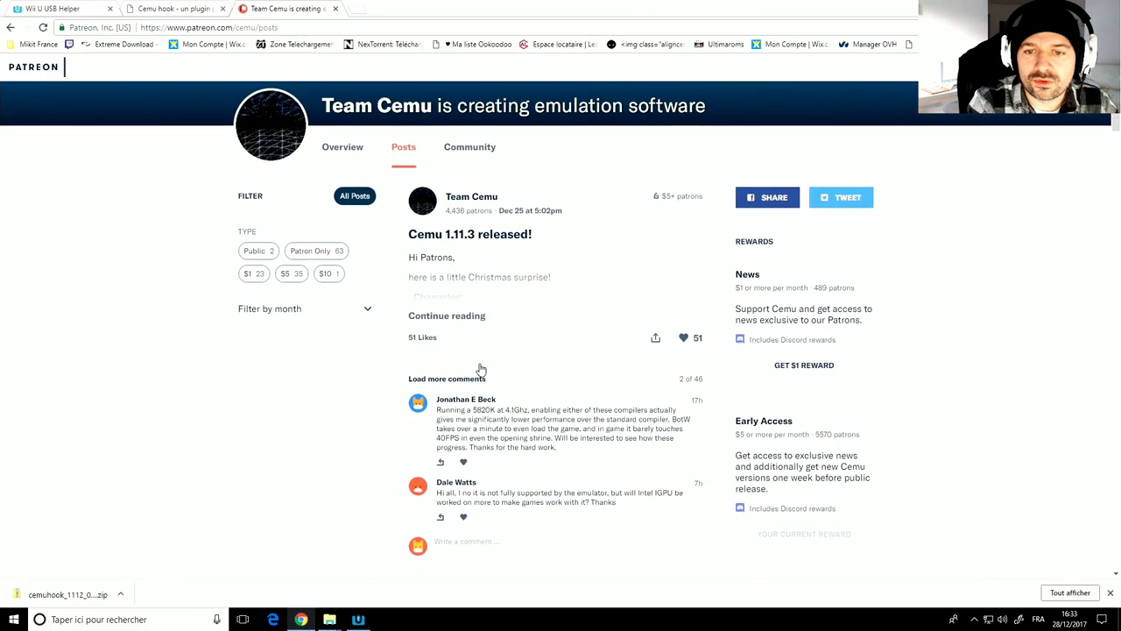
pyautogui.scroll(-1, 479, 369)
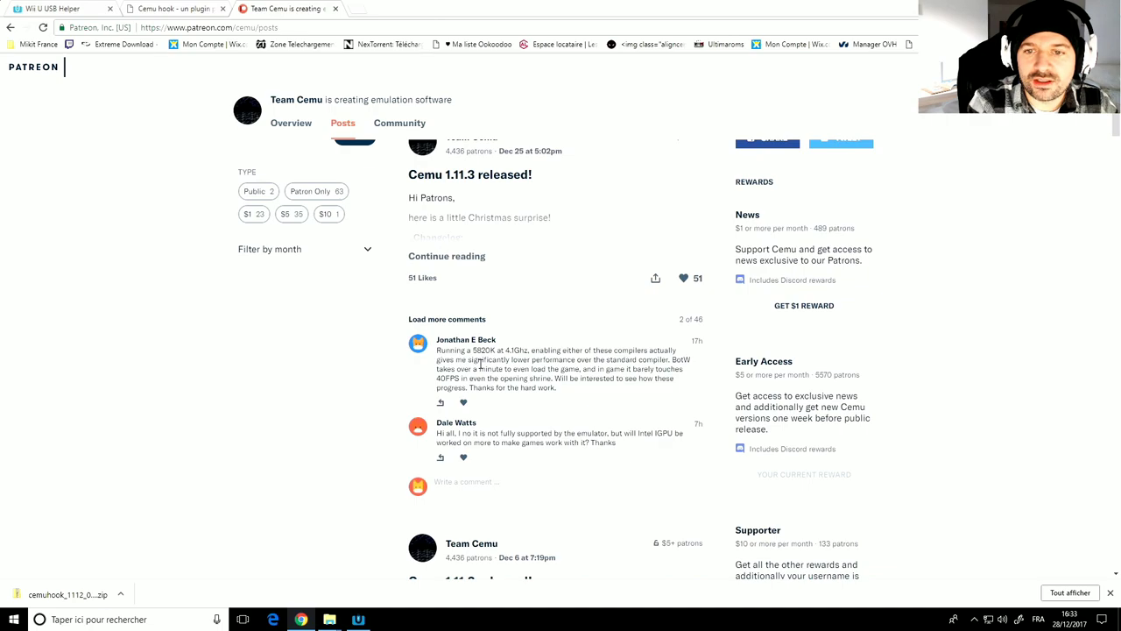
# Step: Open the Cemu 1.11.3 release post and follow its Patreon login download link
pyautogui.click(455, 175)
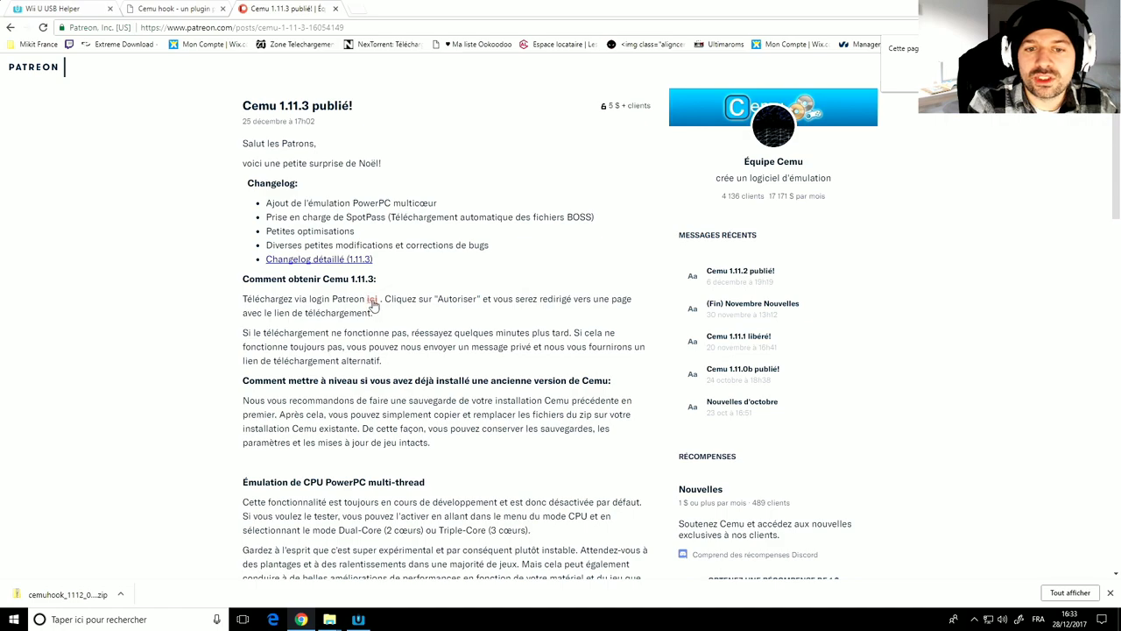
pyautogui.click(373, 302)
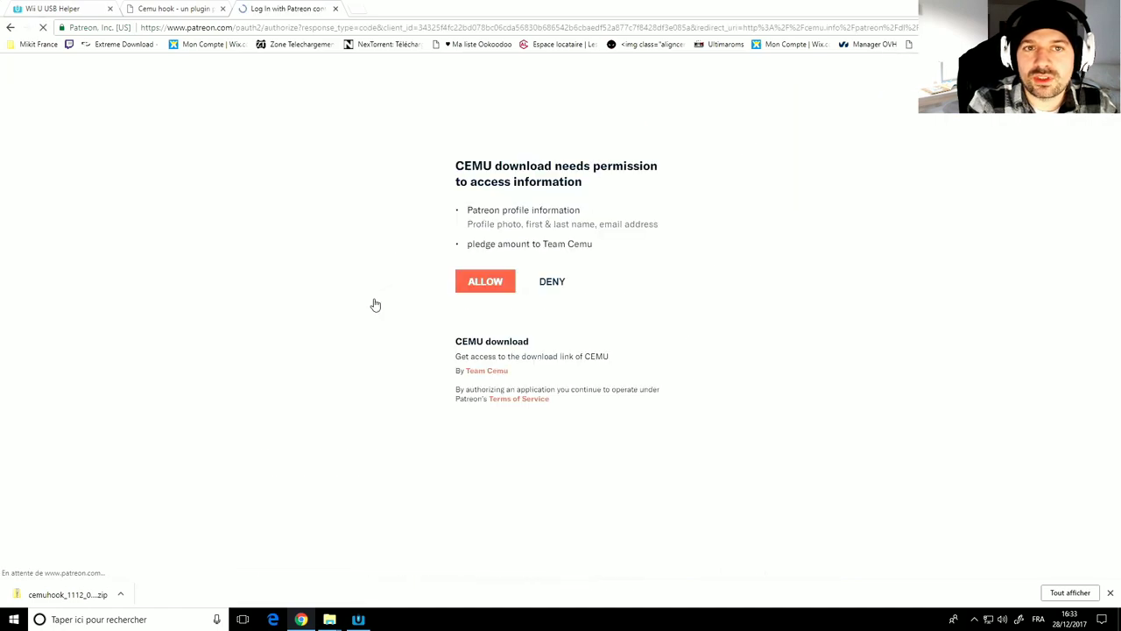
# Step: Reload the permission page and authorize CEMU download to access the Patreon profile information
pyautogui.click(480, 300)
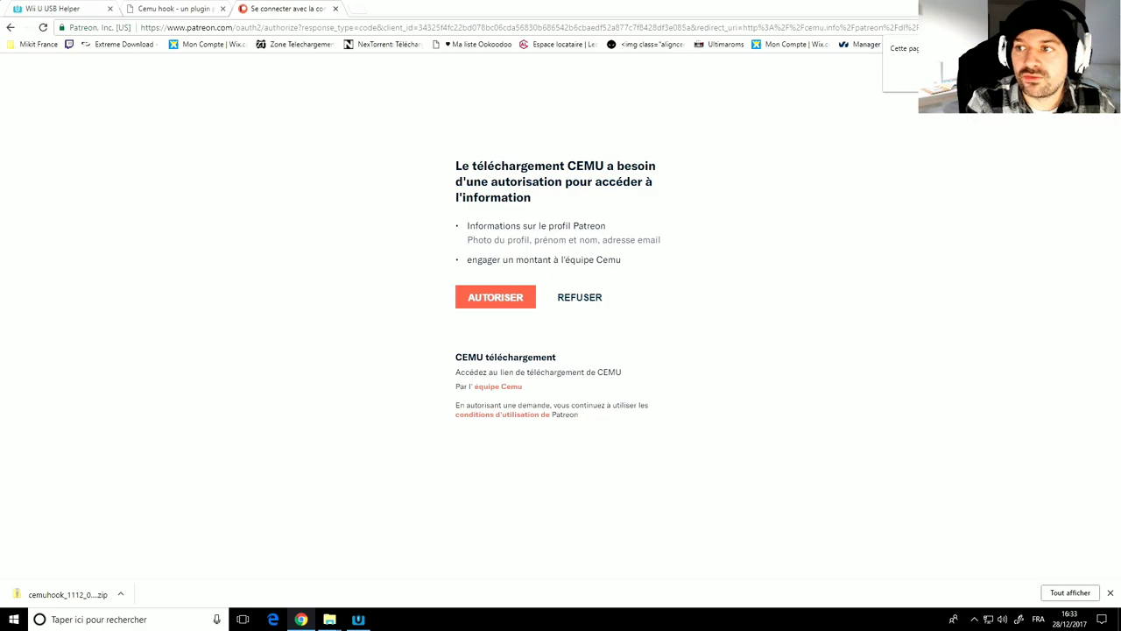
pyautogui.rightClick(762, 167)
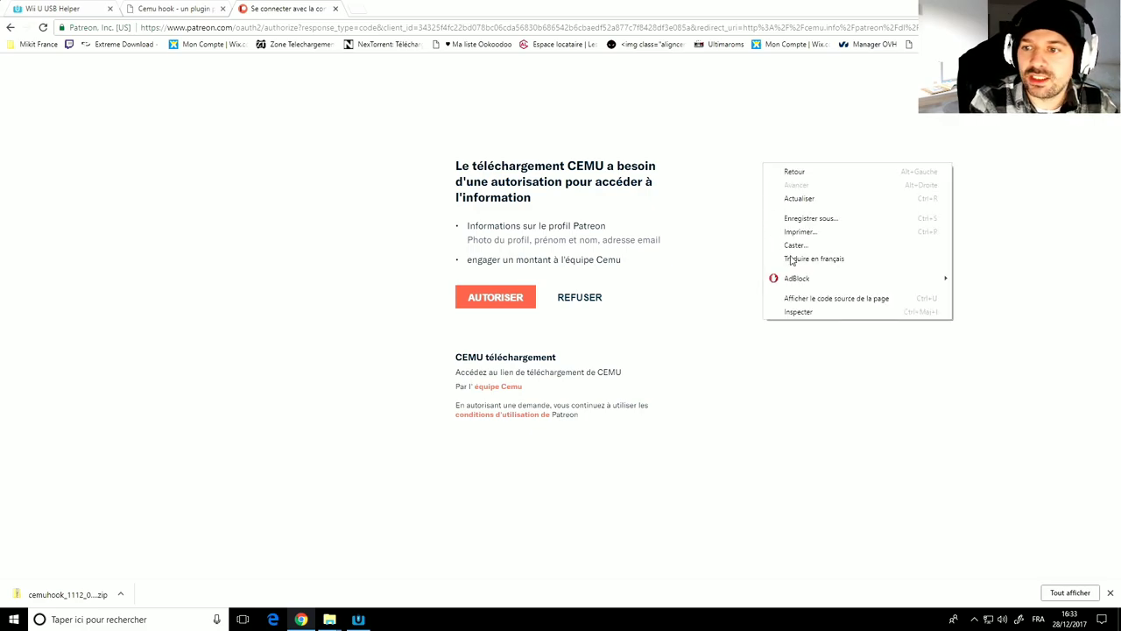
pyautogui.click(705, 236)
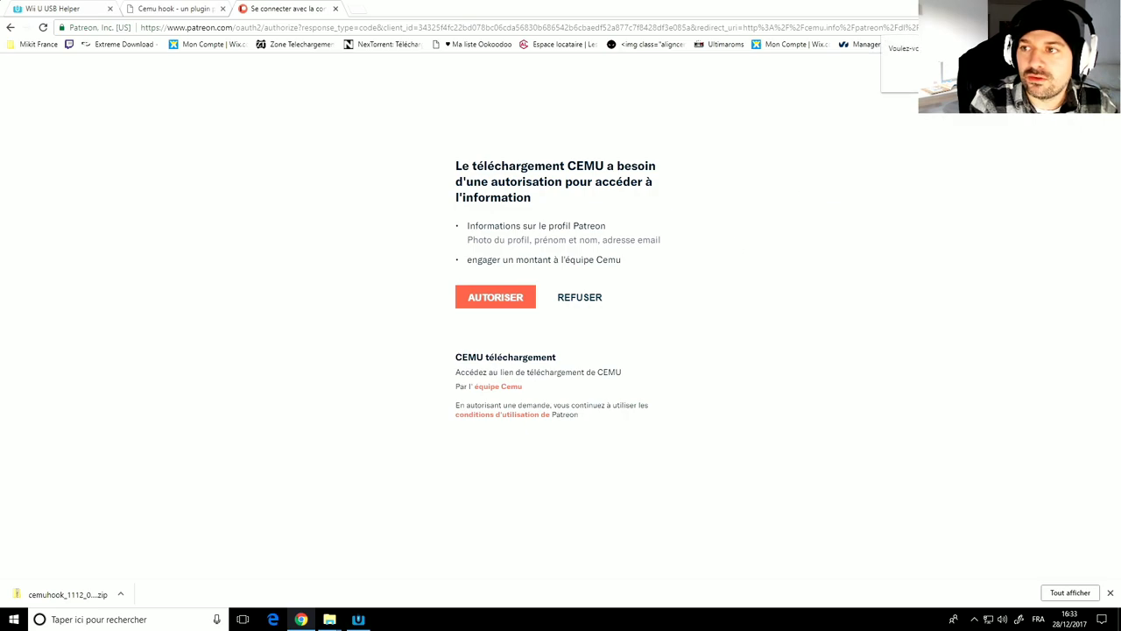
pyautogui.click(45, 28)
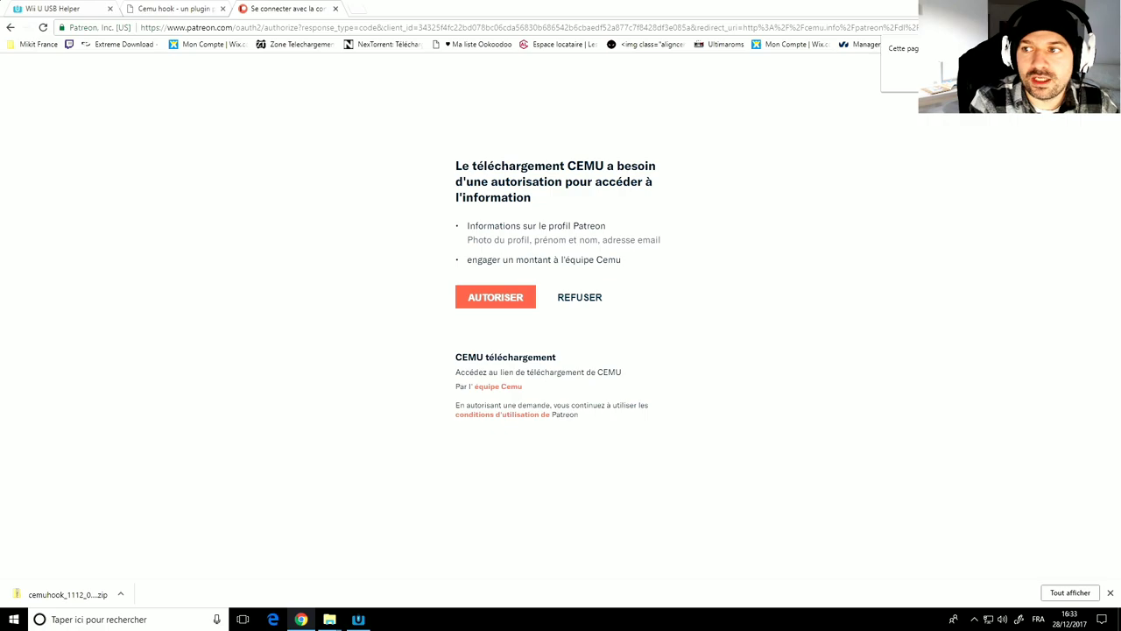
pyautogui.click(492, 282)
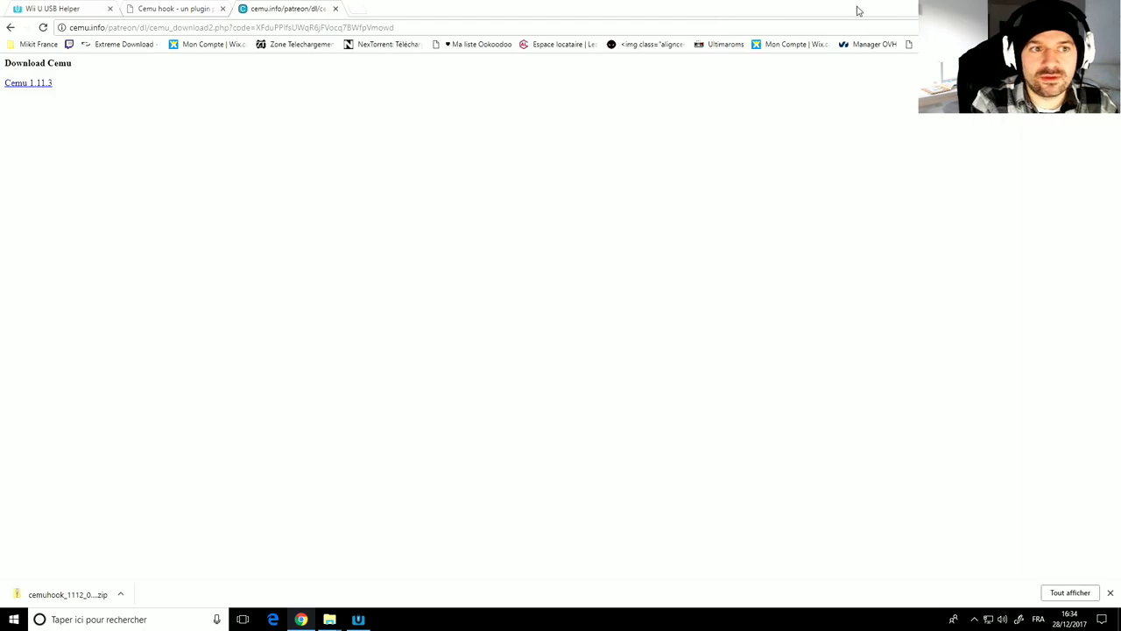
# Step: Download the Cemu 1.11.3 zip archive from the Download Cemu page
pyautogui.click(30, 87)
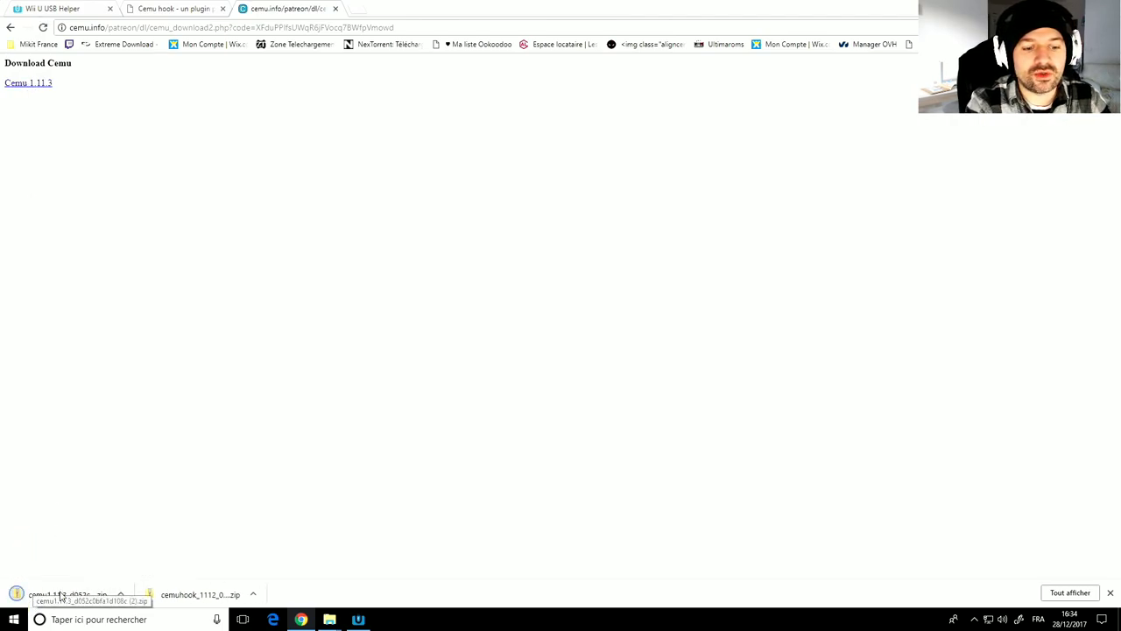
pyautogui.click(122, 594)
pyautogui.click(166, 555)
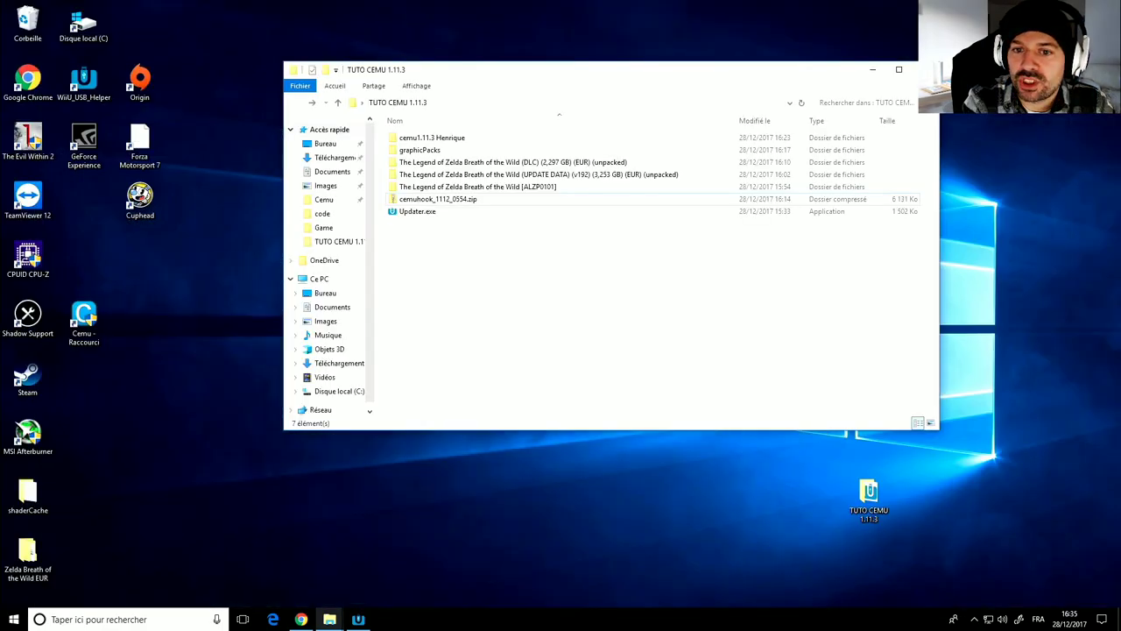
# Step: Examine the contents of the cemu1.11.3 folder in File Explorer and return to the TUTO CEMU 1.11.3 folder
pyautogui.doubleClick(438, 139)
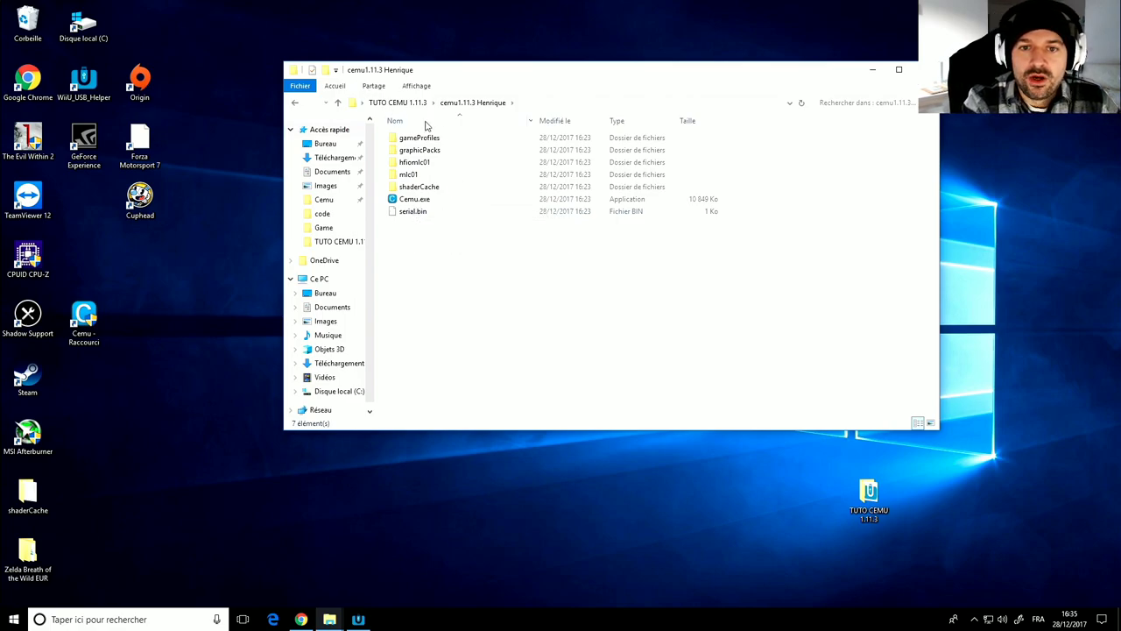
pyautogui.click(397, 104)
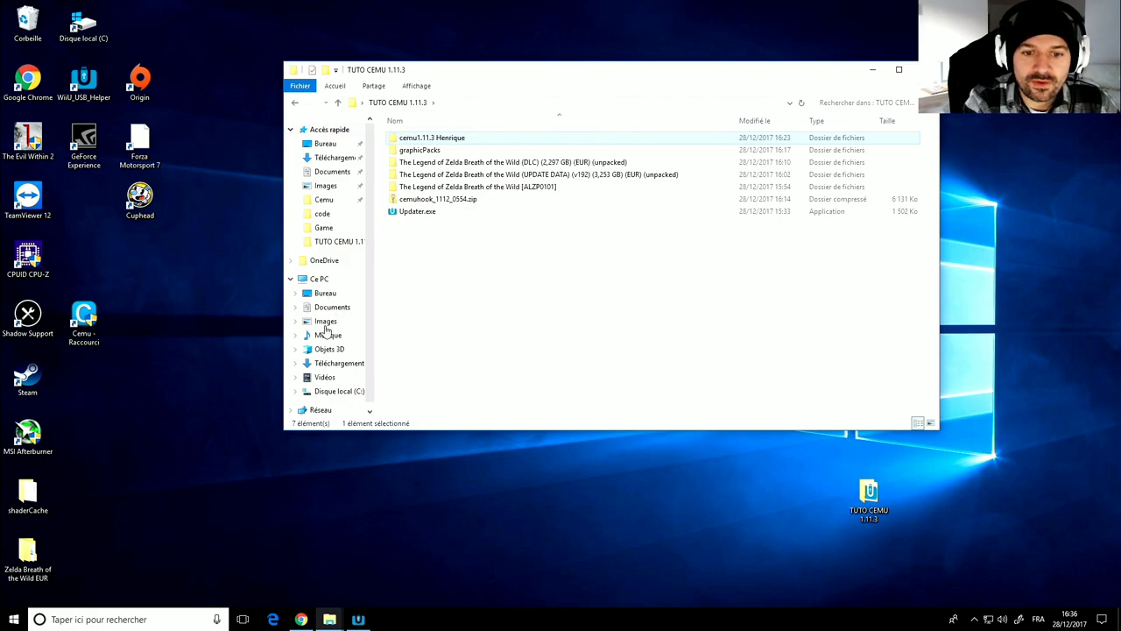
# Step: Open Ce PC and preview the other File Explorer window showing the installed Cemu folder
pyautogui.doubleClick(317, 279)
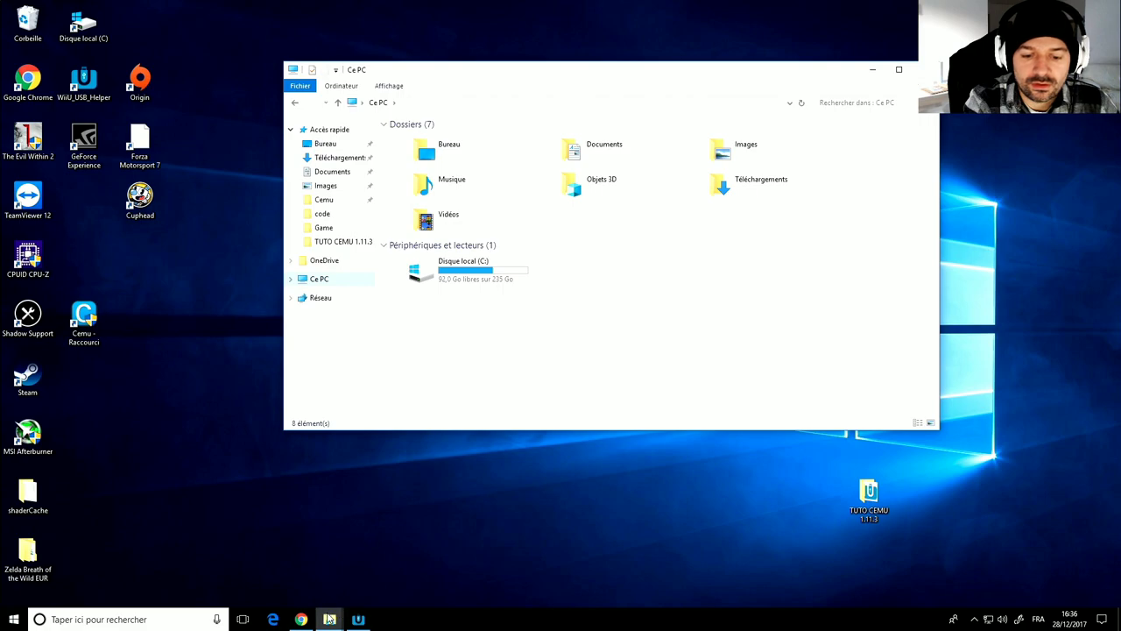
pyautogui.moveTo(330, 619)
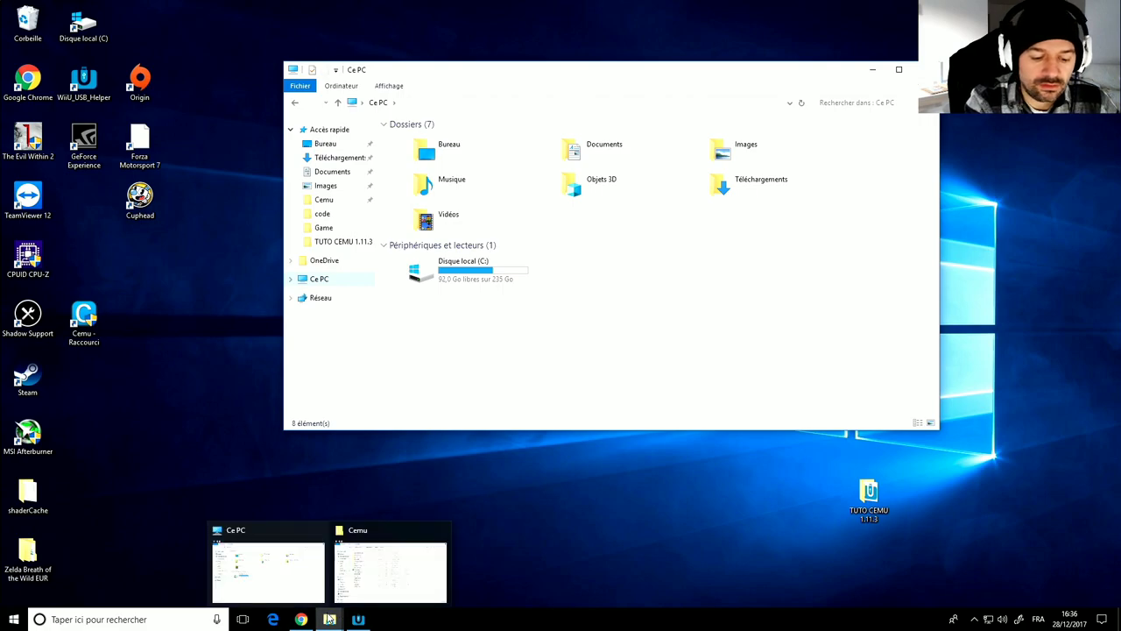
pyautogui.click(282, 563)
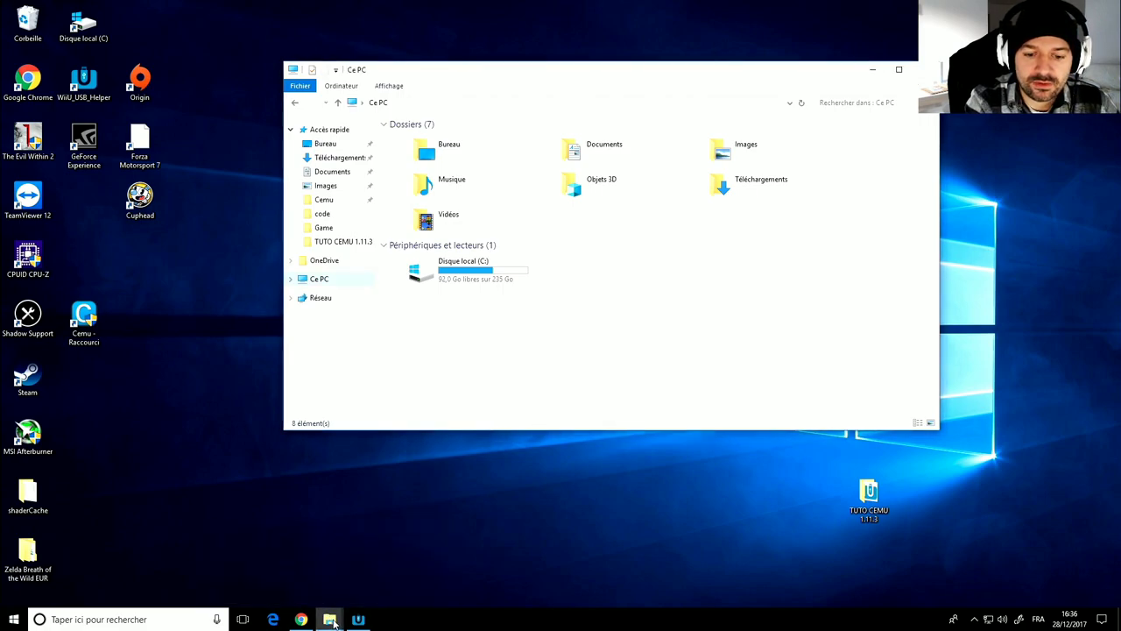
pyautogui.moveTo(329, 619)
pyautogui.moveTo(388, 589)
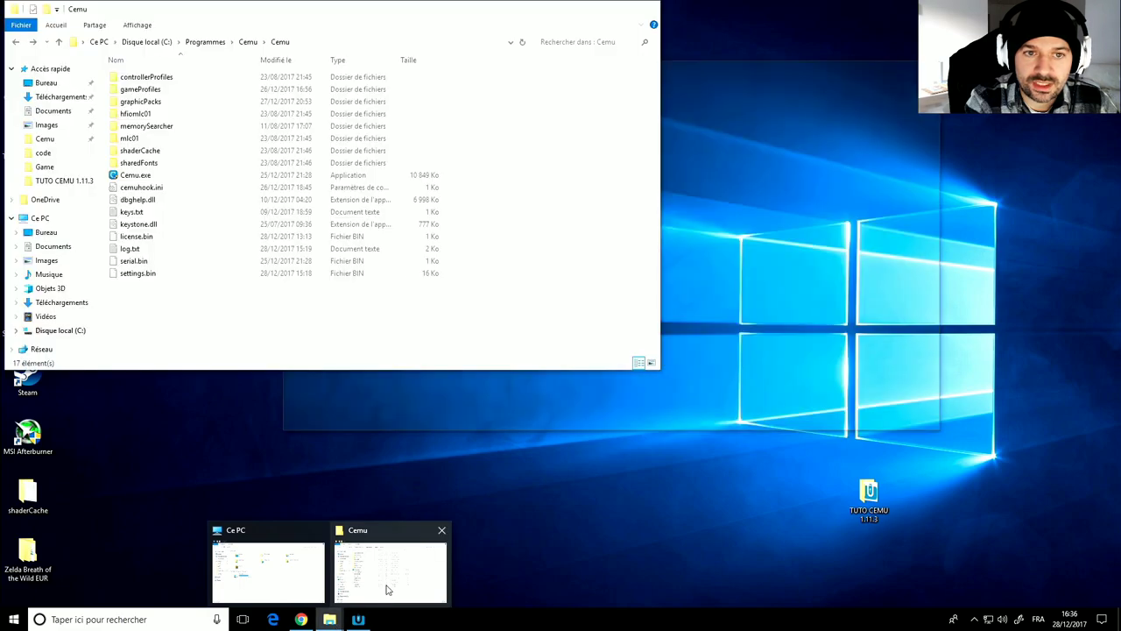
pyautogui.moveTo(293, 585)
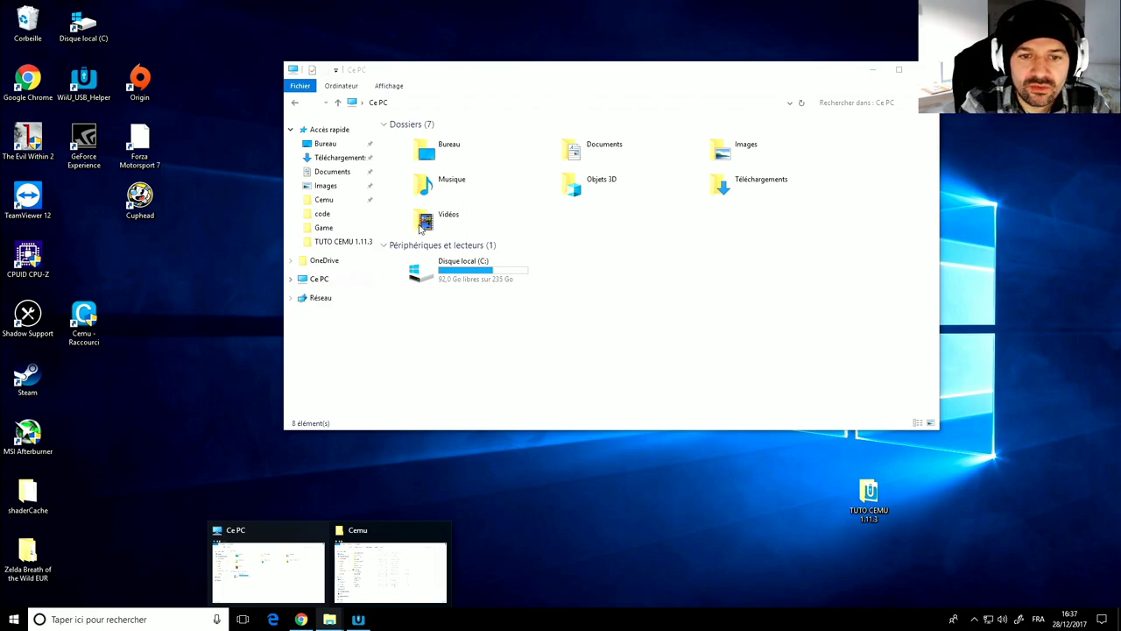
# Step: Browse to the Programmes folder on Disque local (C:) to locate the Cemu folder, and go back to the drive's root
pyautogui.doubleClick(426, 275)
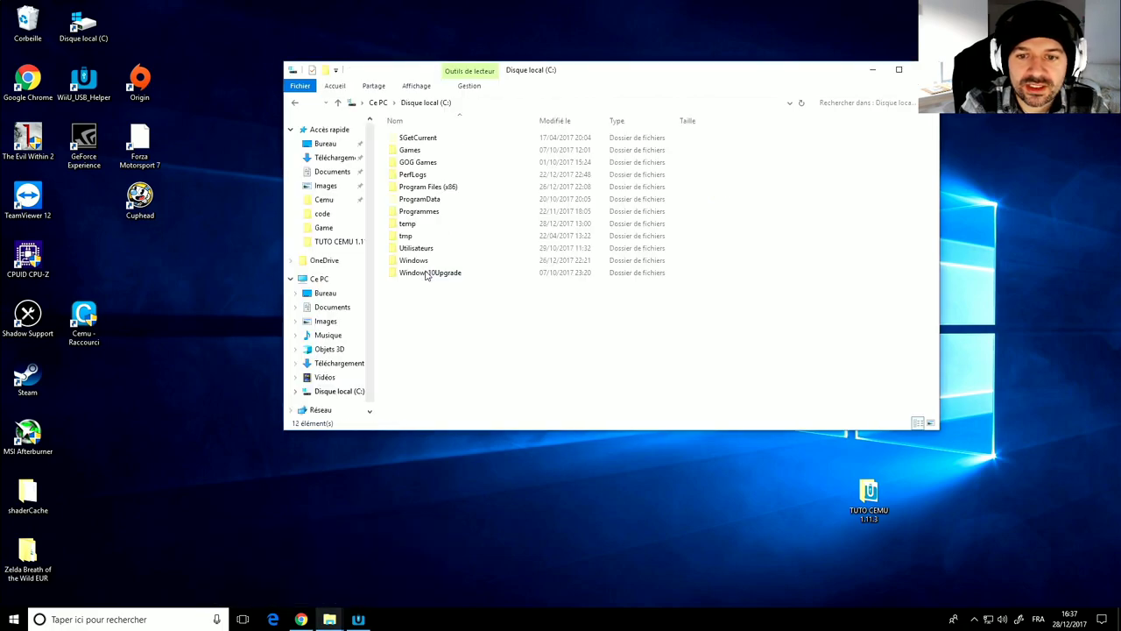
pyautogui.doubleClick(413, 213)
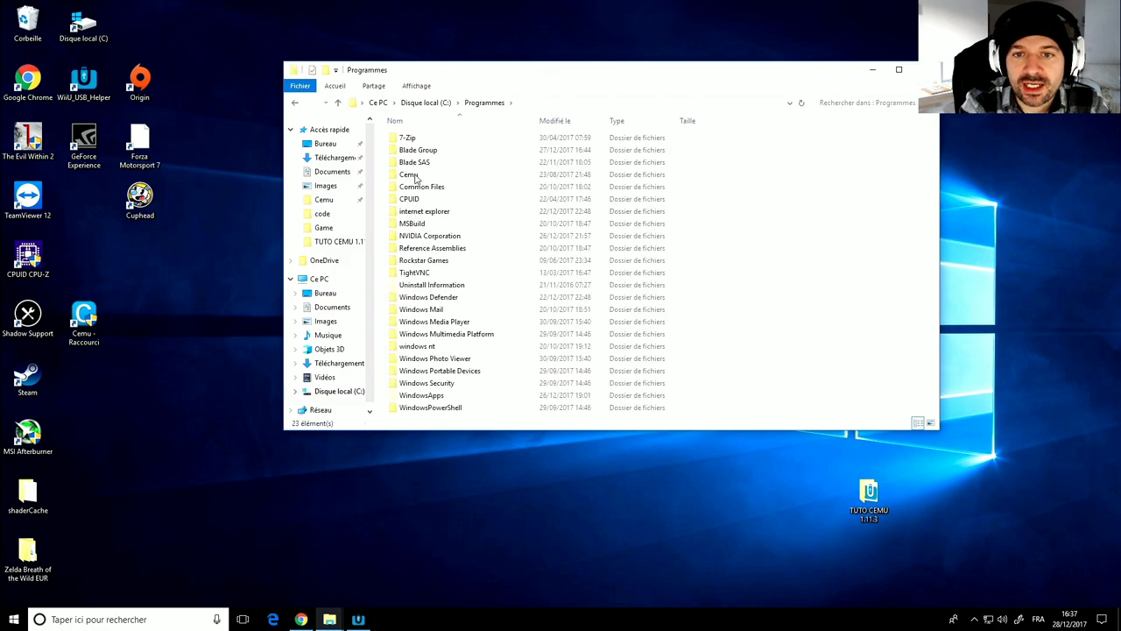
pyautogui.click(295, 103)
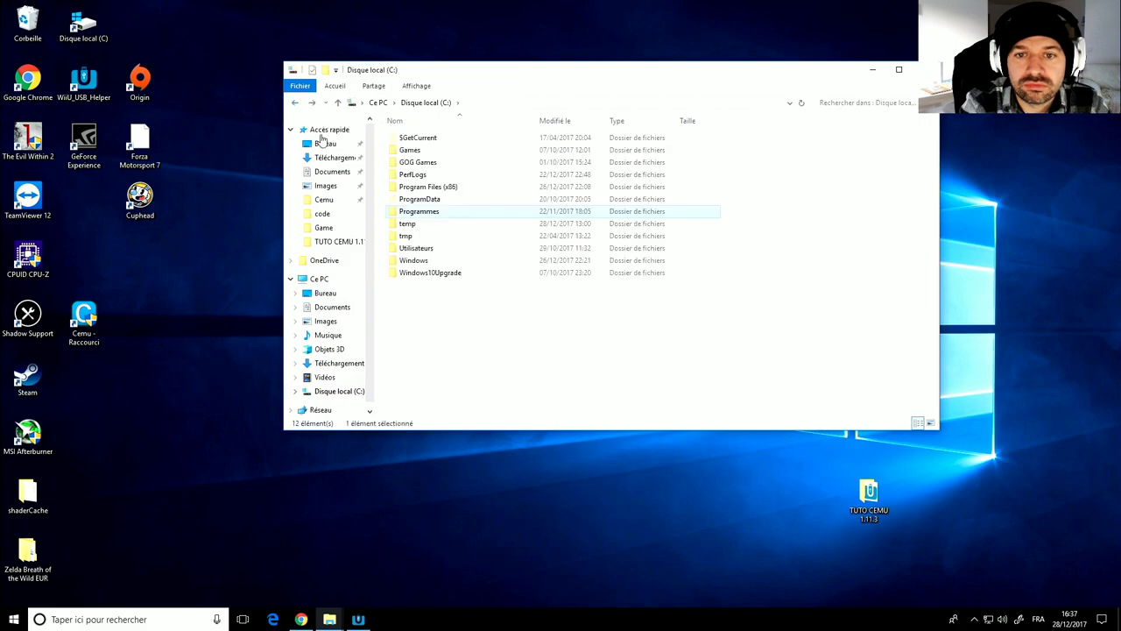
# Step: Copy the cemu1.11.3 folder from the TUTO CEMU 1.11.3 folder into Program Files (x86) on the C: drive
pyautogui.doubleClick(421, 187)
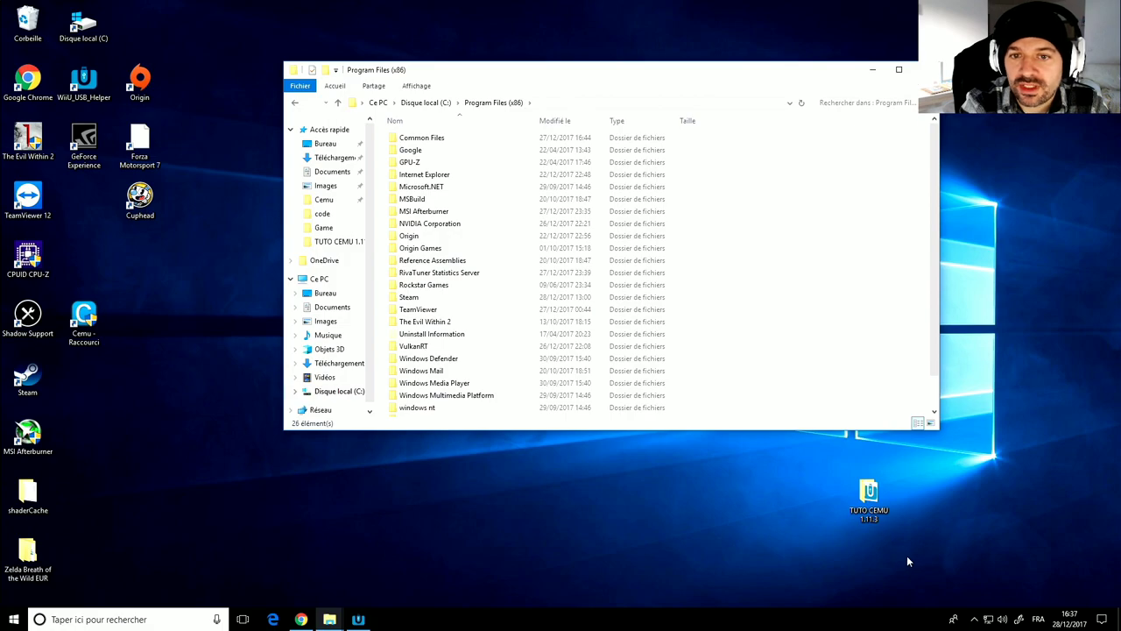
pyautogui.doubleClick(875, 501)
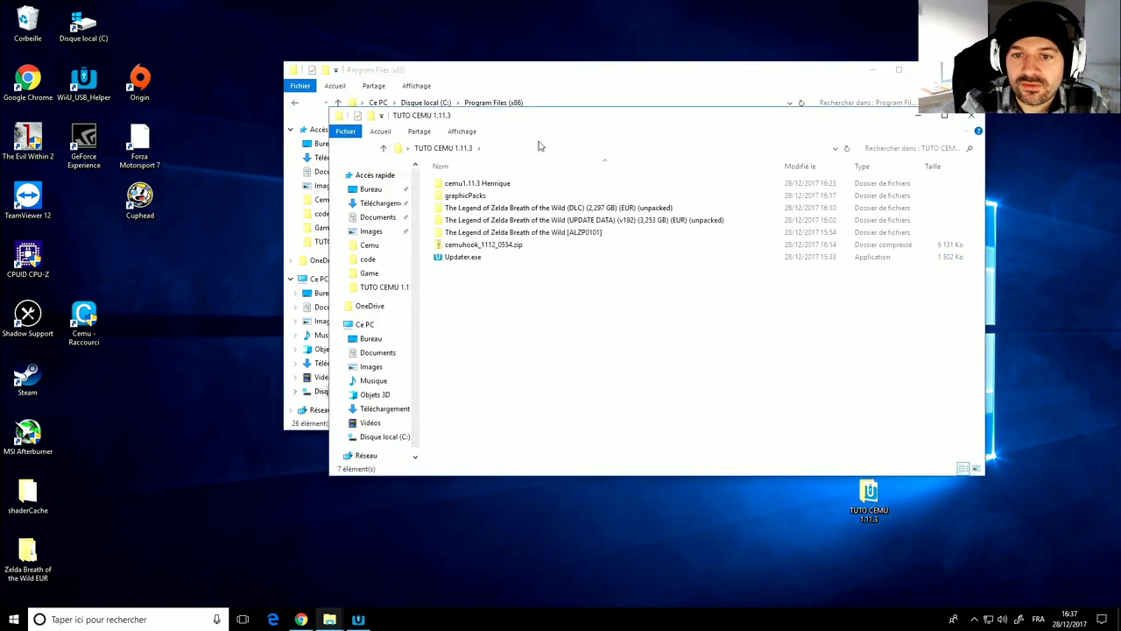
pyautogui.moveTo(543, 116); pyautogui.dragTo(696, 269)
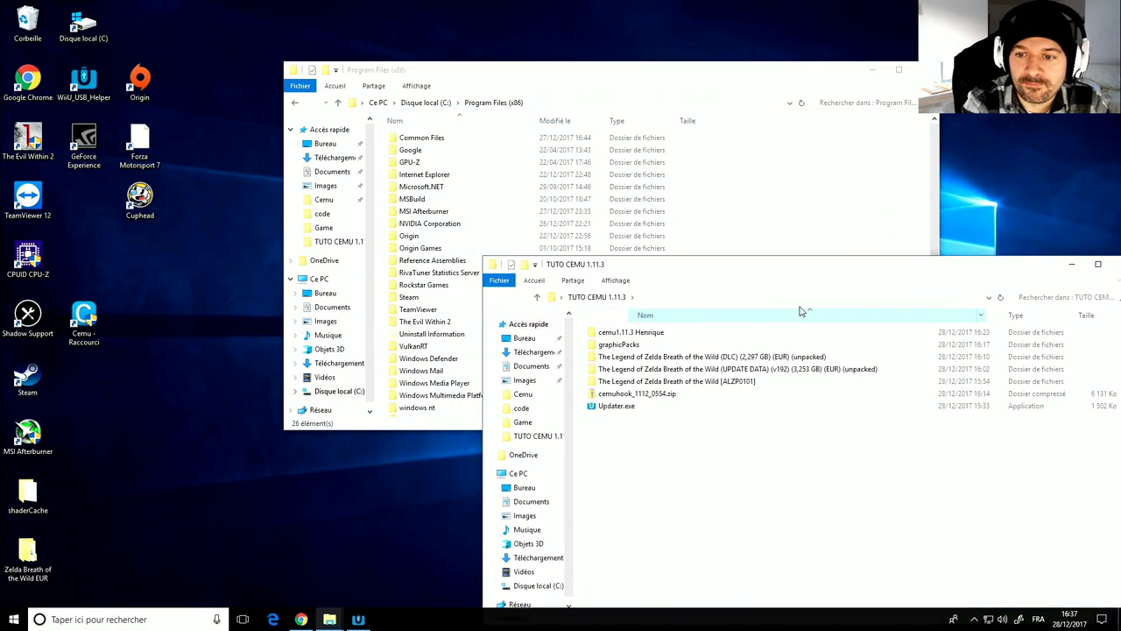
pyautogui.rightClick(634, 337)
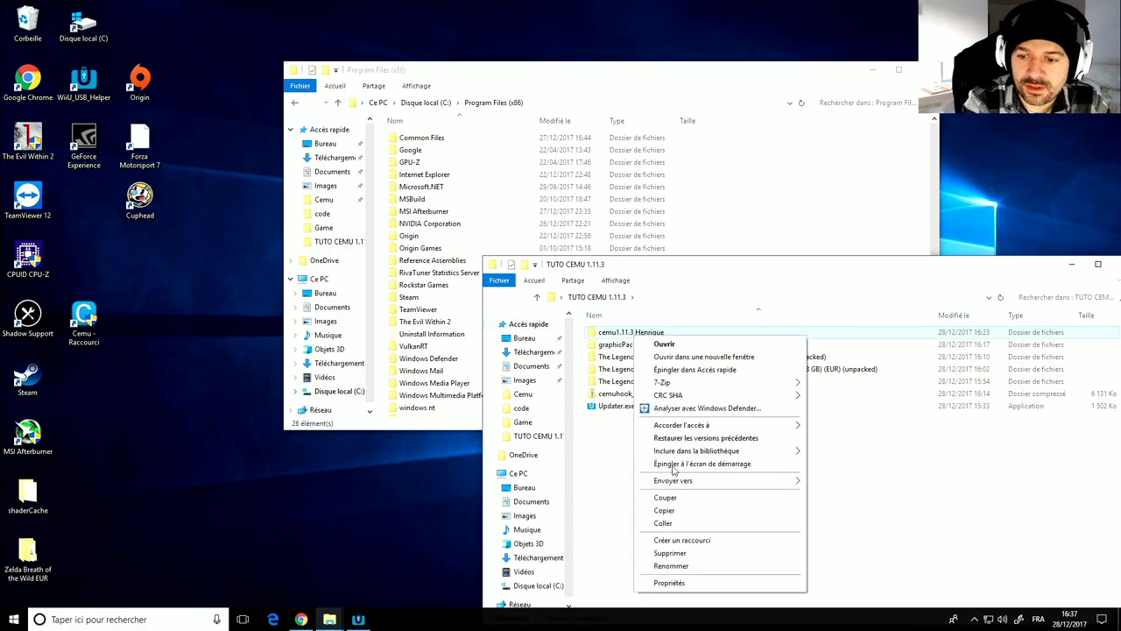
pyautogui.click(664, 510)
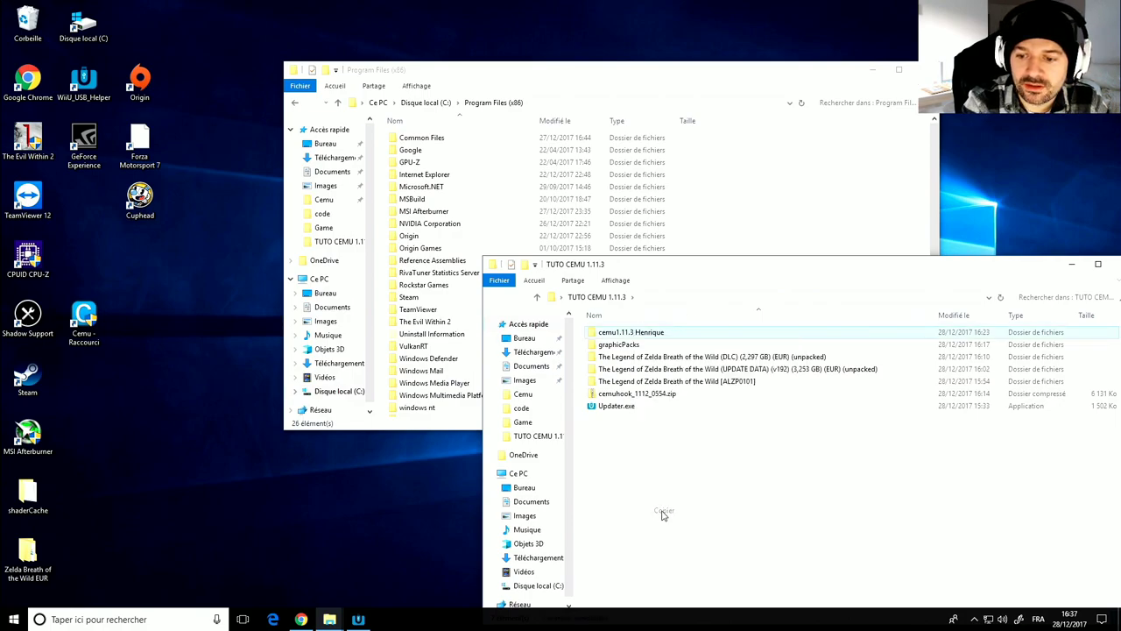
pyautogui.click(781, 152)
pyautogui.rightClick(781, 153)
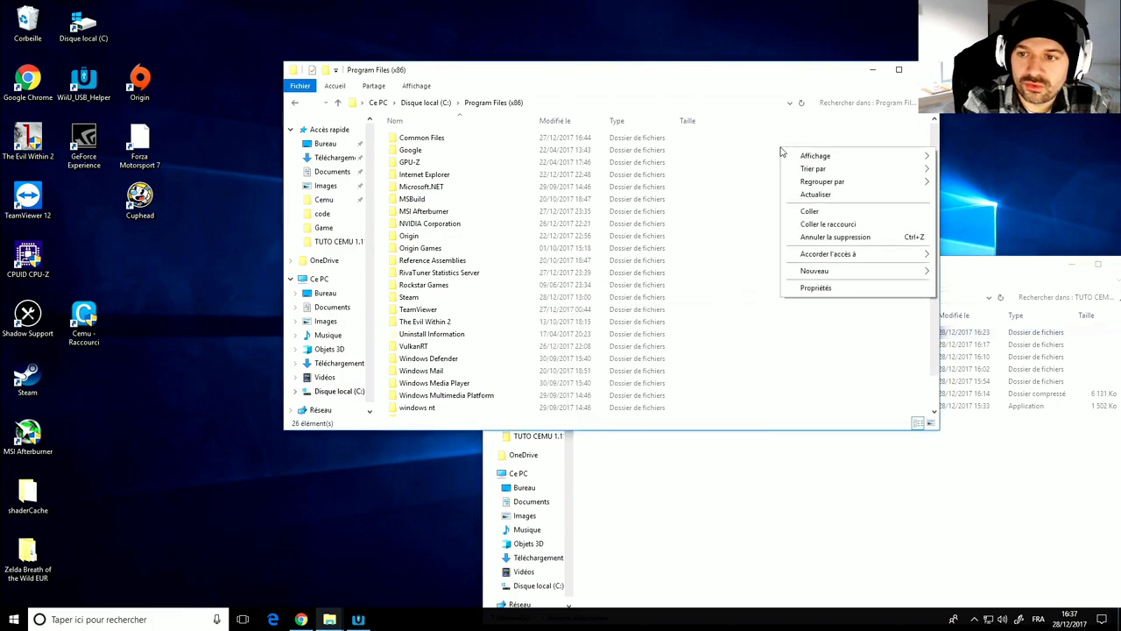
pyautogui.click(806, 213)
pyautogui.click(530, 240)
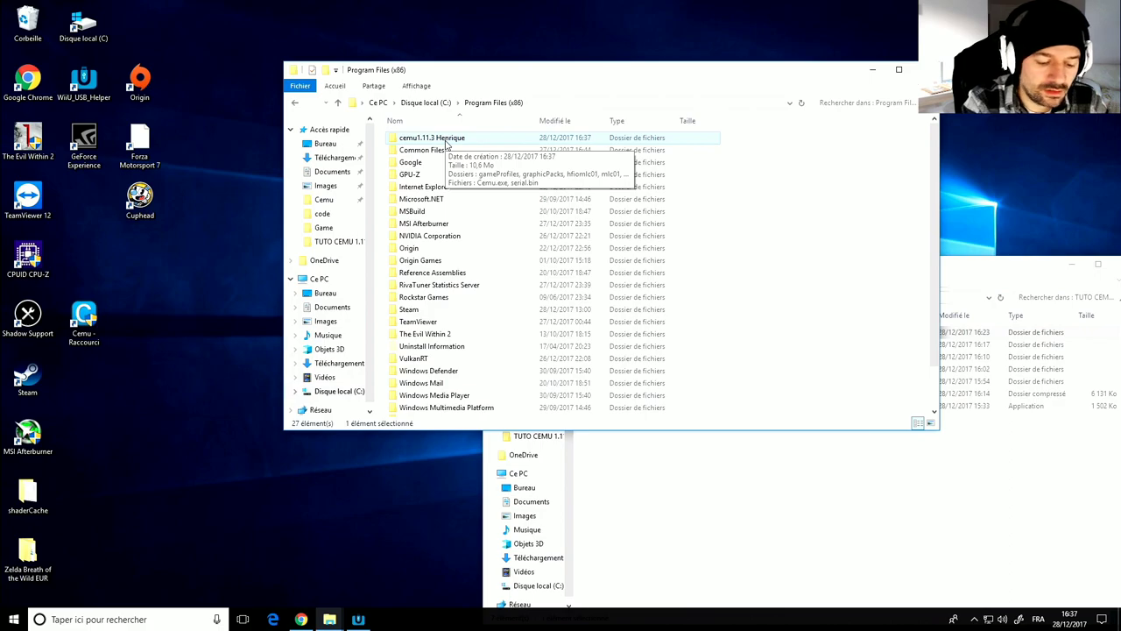
# Step: Rename the copied cemu1.11.3 folder in Program Files (x86) as Cemu
pyautogui.rightClick(447, 145)
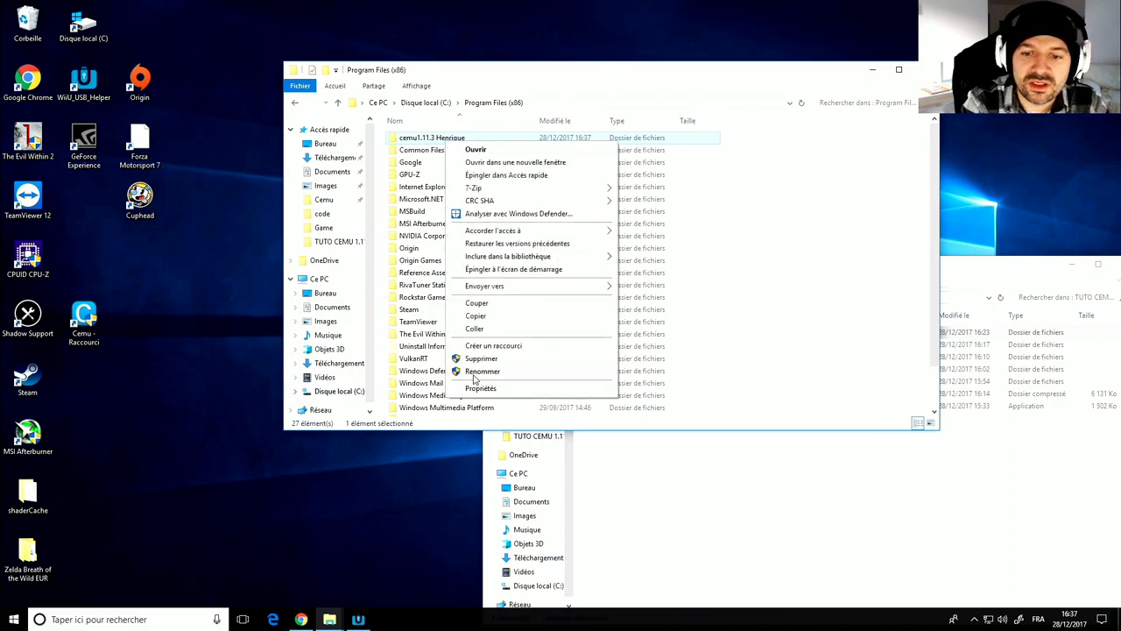
pyautogui.click(474, 374)
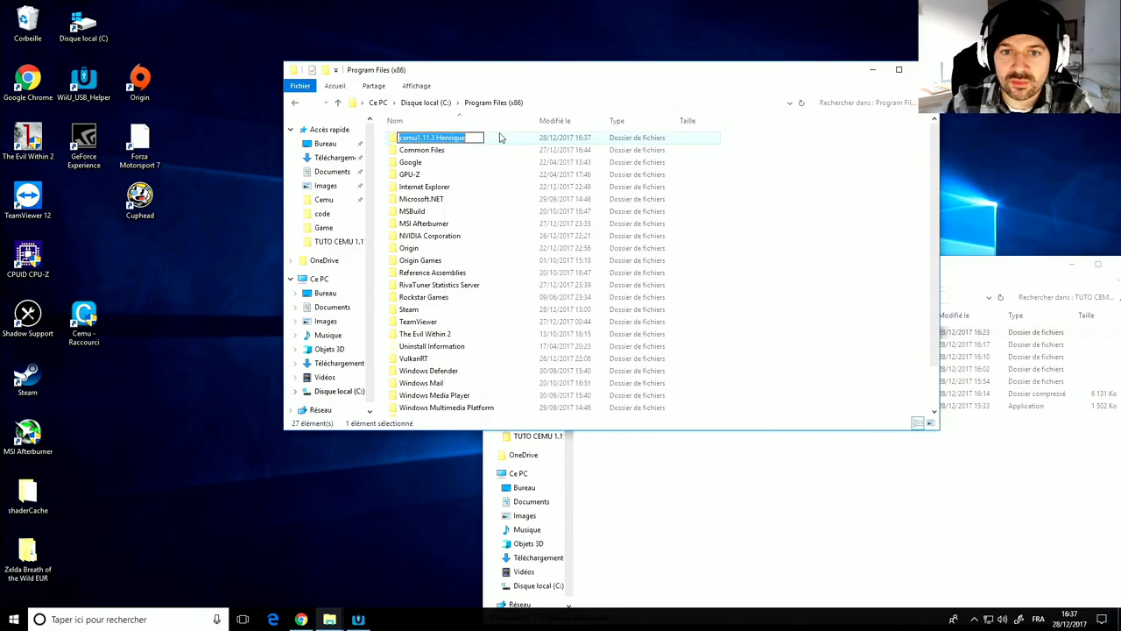
pyautogui.write('C')
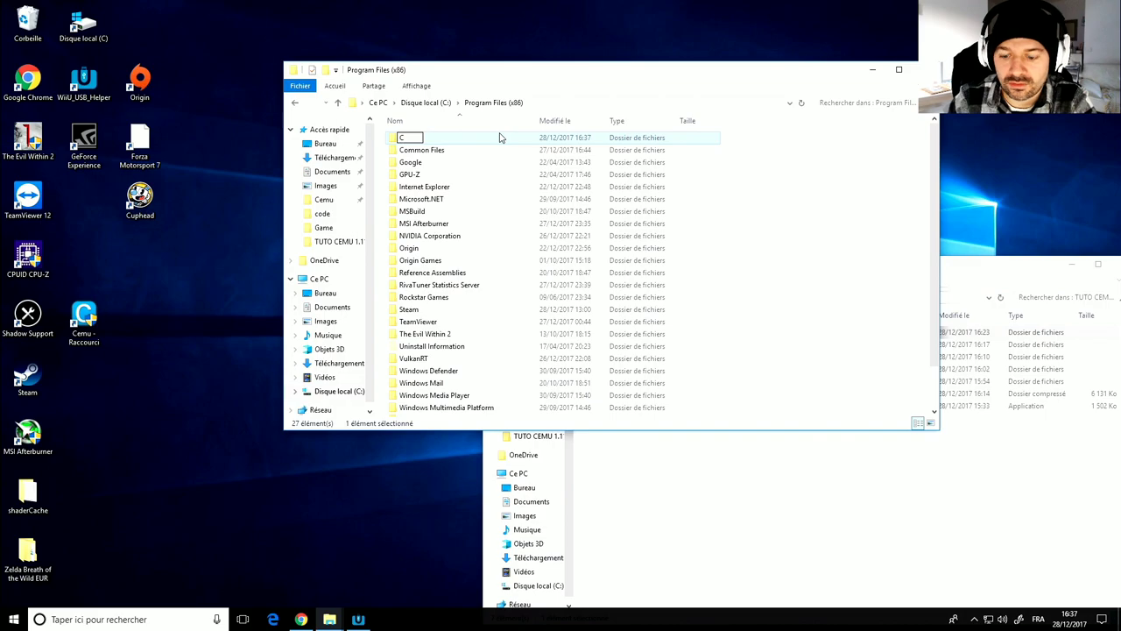
pyautogui.write('mu')
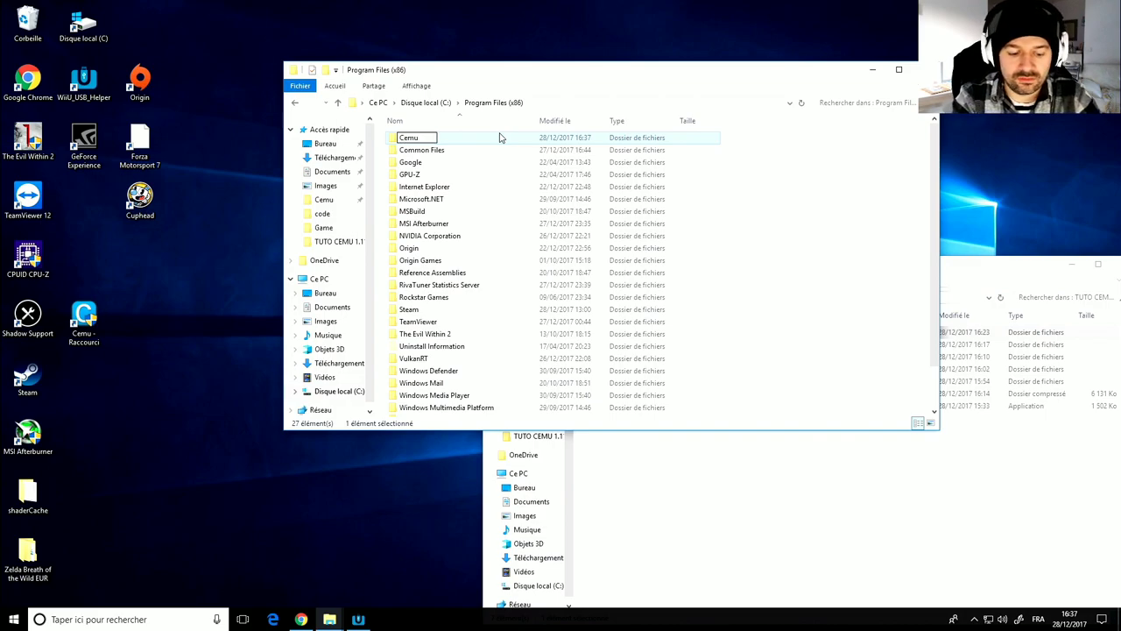
pyautogui.press('Return')
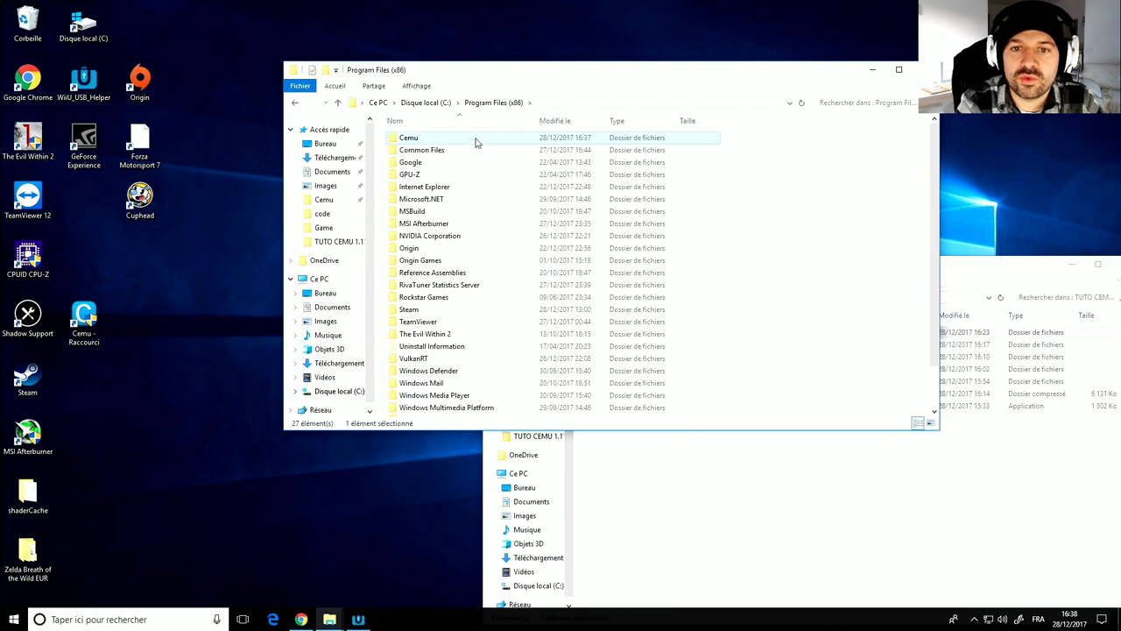
pyautogui.press('F2')
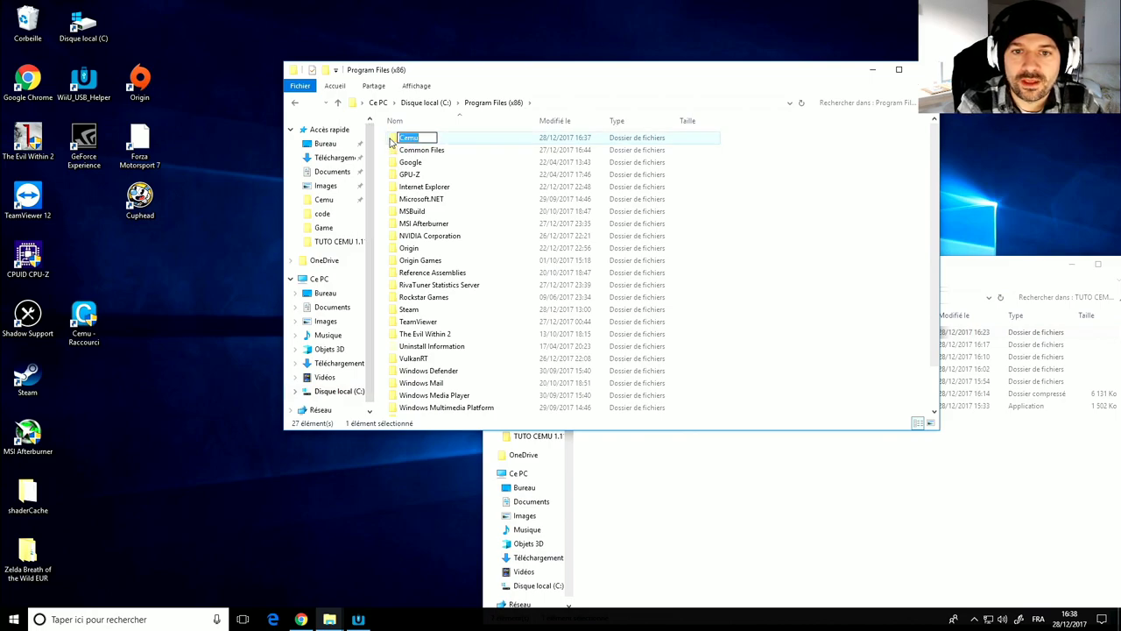
# Step: Open the Cemu folder and arrange its window so the TUTO CEMU 1.11.3 files are accessible alongside it
pyautogui.doubleClick(392, 142)
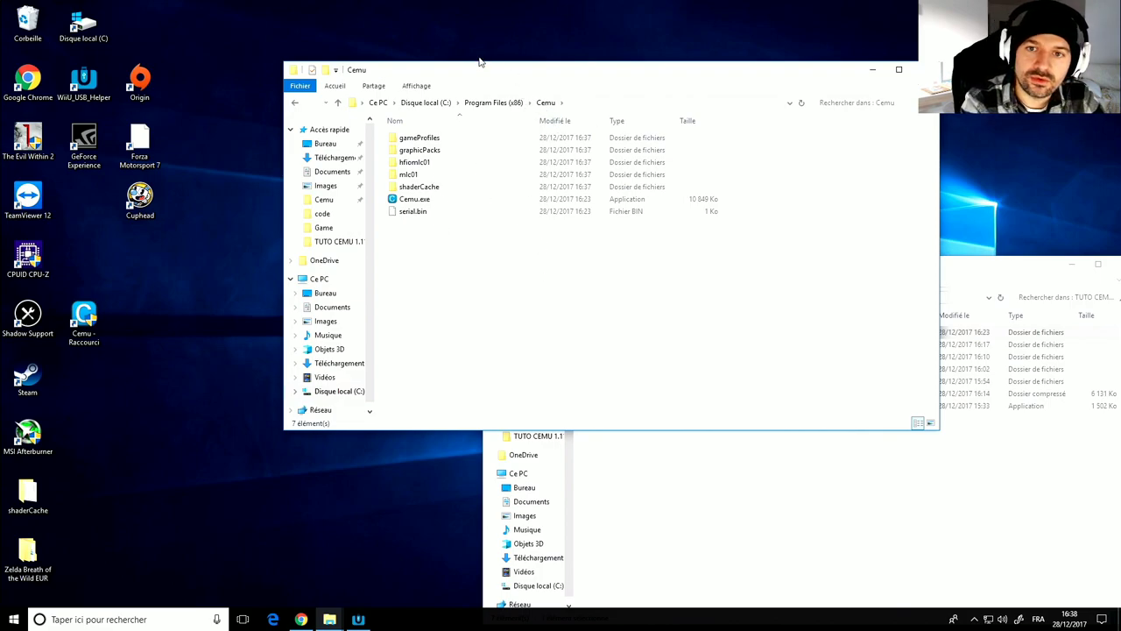
pyautogui.moveTo(463, 76); pyautogui.dragTo(300, 24)
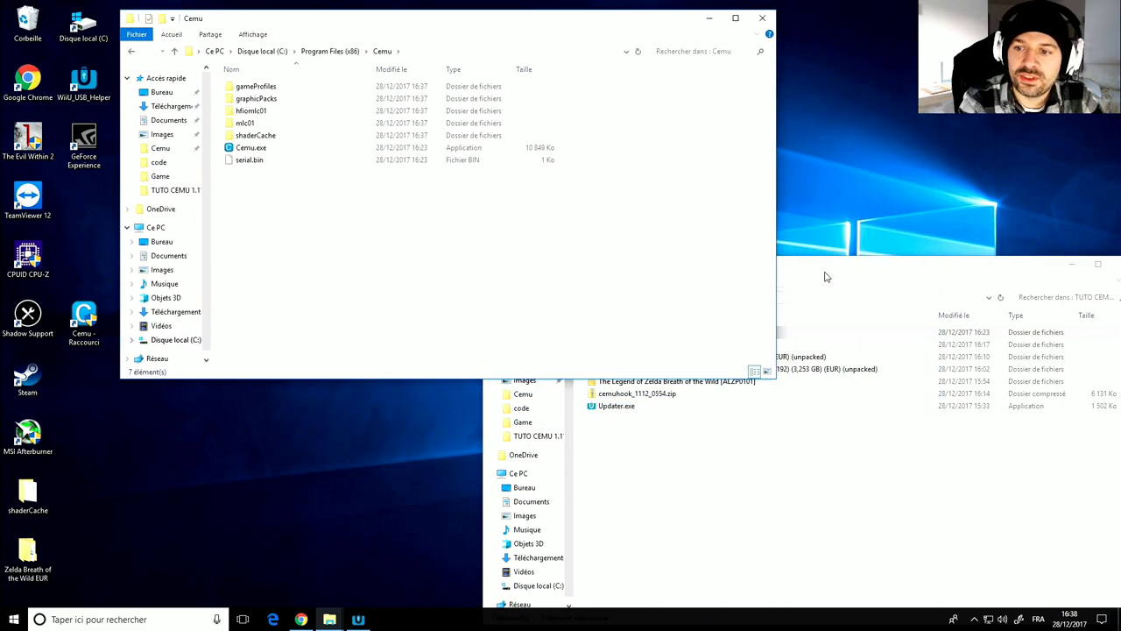
pyautogui.click(824, 277)
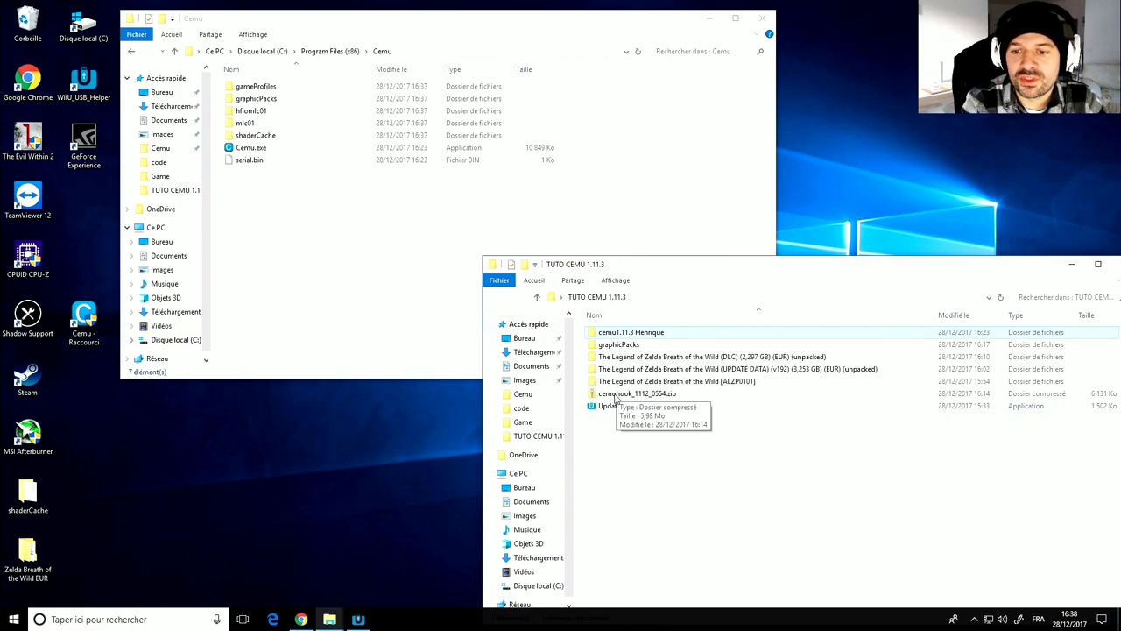
# Step: Switch to Chrome and examine the current and older Cemuhook versions on the Cemu hook download page
pyautogui.click(302, 620)
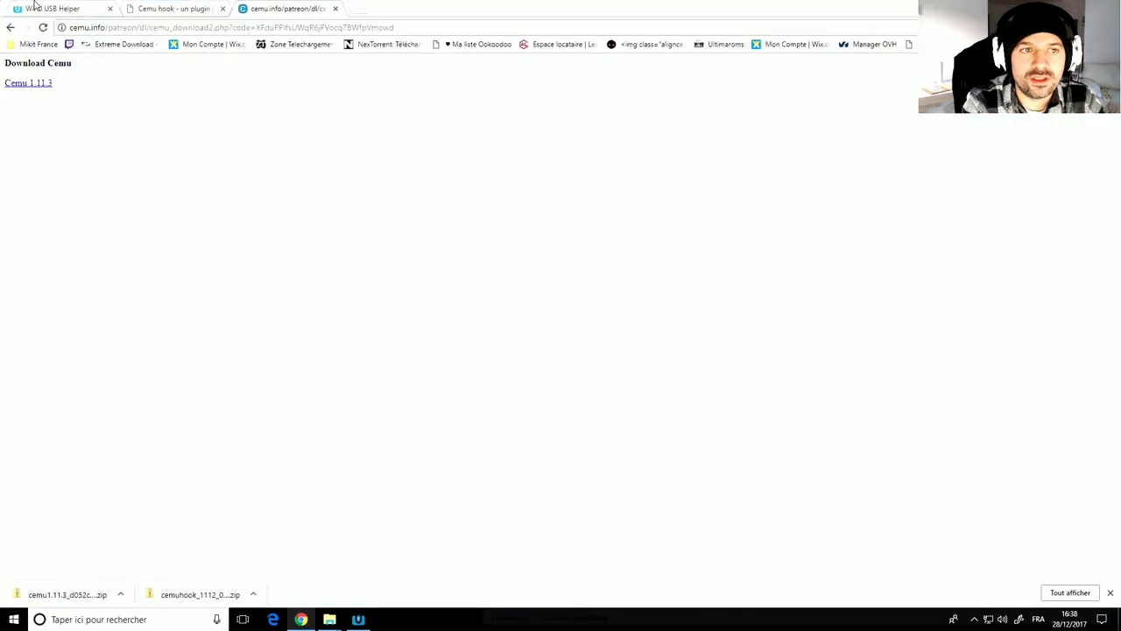
pyautogui.click(168, 8)
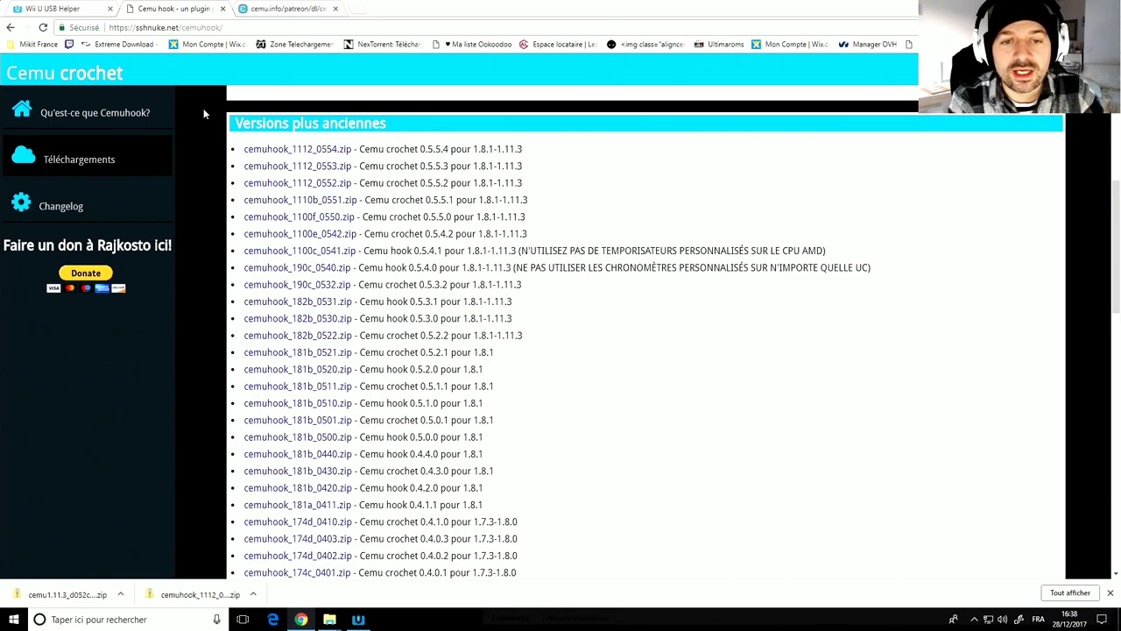
pyautogui.scroll(-2, 205, 130)
pyautogui.scroll(6, 205, 129)
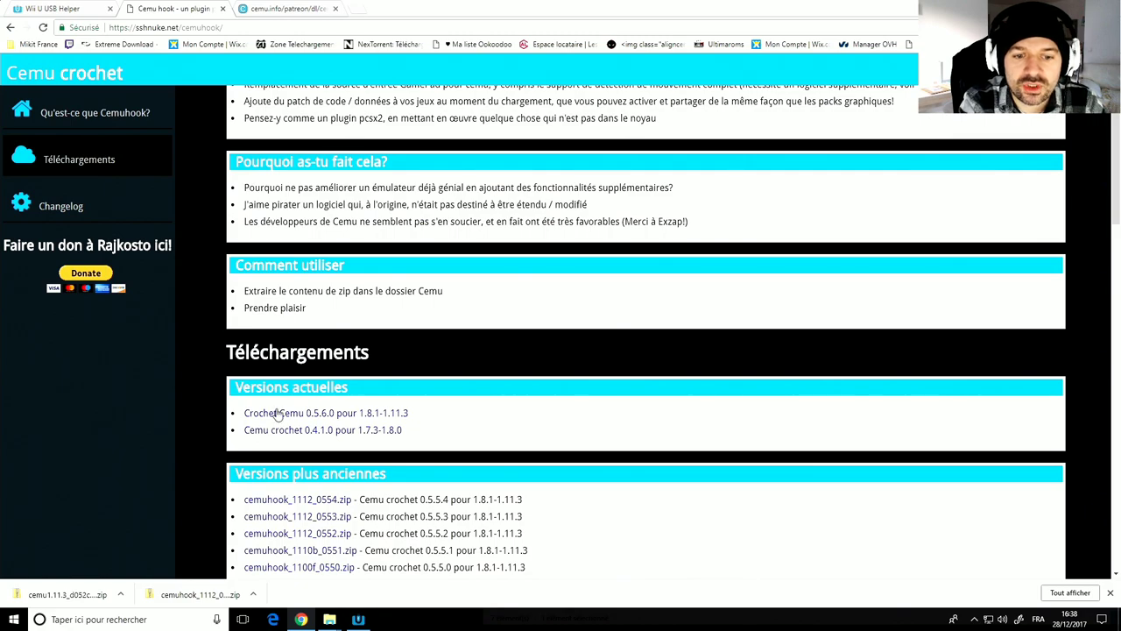
pyautogui.scroll(1, 267, 438)
pyautogui.scroll(1, 267, 438)
pyautogui.scroll(-5, 267, 438)
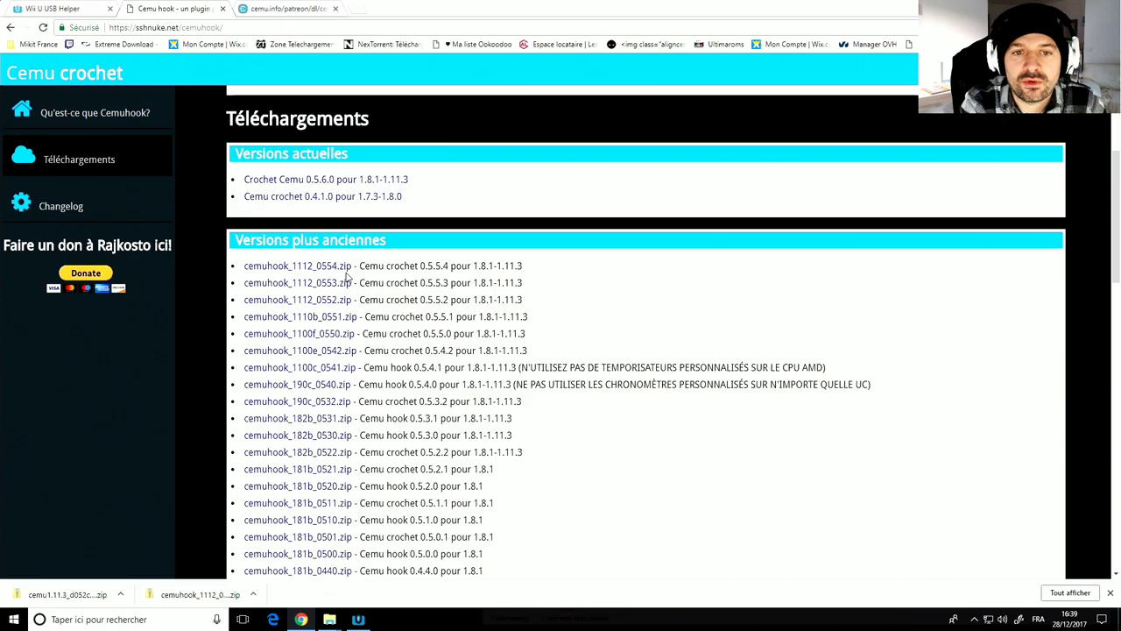
pyautogui.scroll(-1, 324, 279)
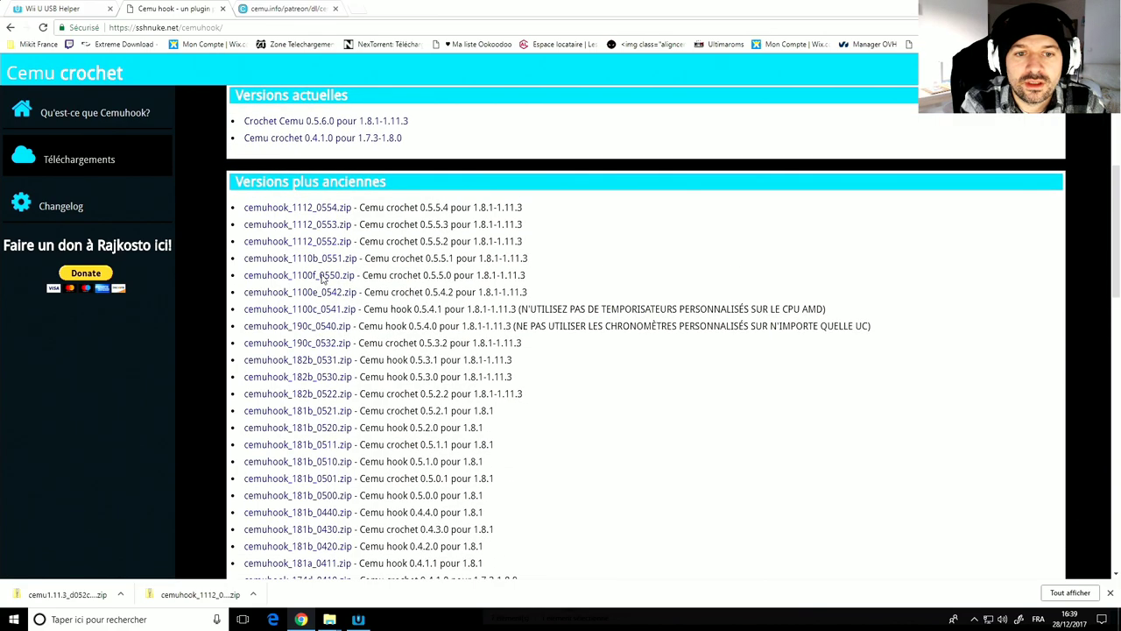
pyautogui.scroll(2, 322, 278)
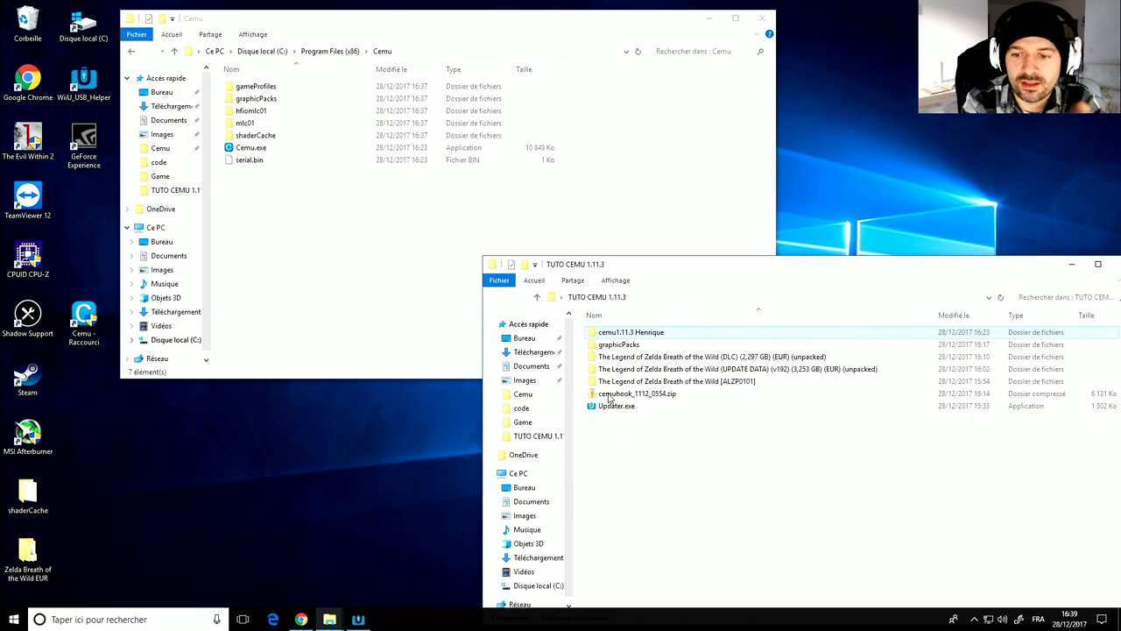
# Step: Move cemuhook_1112_0554.zip into the Cemu folder with administrator permission and open its extraction dialog
pyautogui.moveTo(604, 396); pyautogui.dragTo(277, 220)
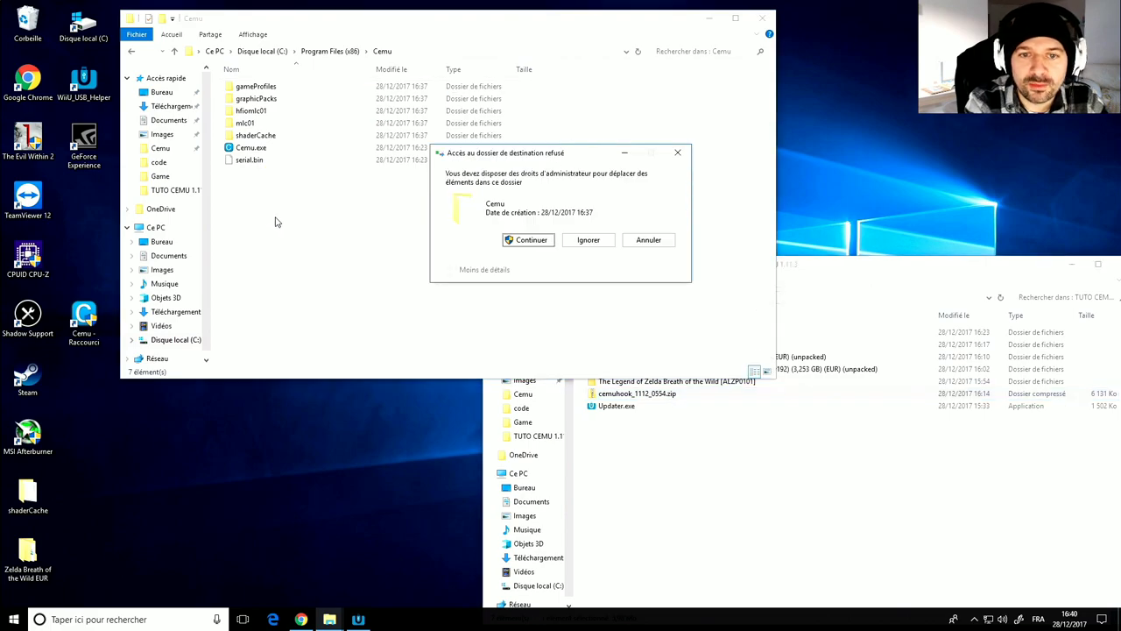
pyautogui.click(530, 242)
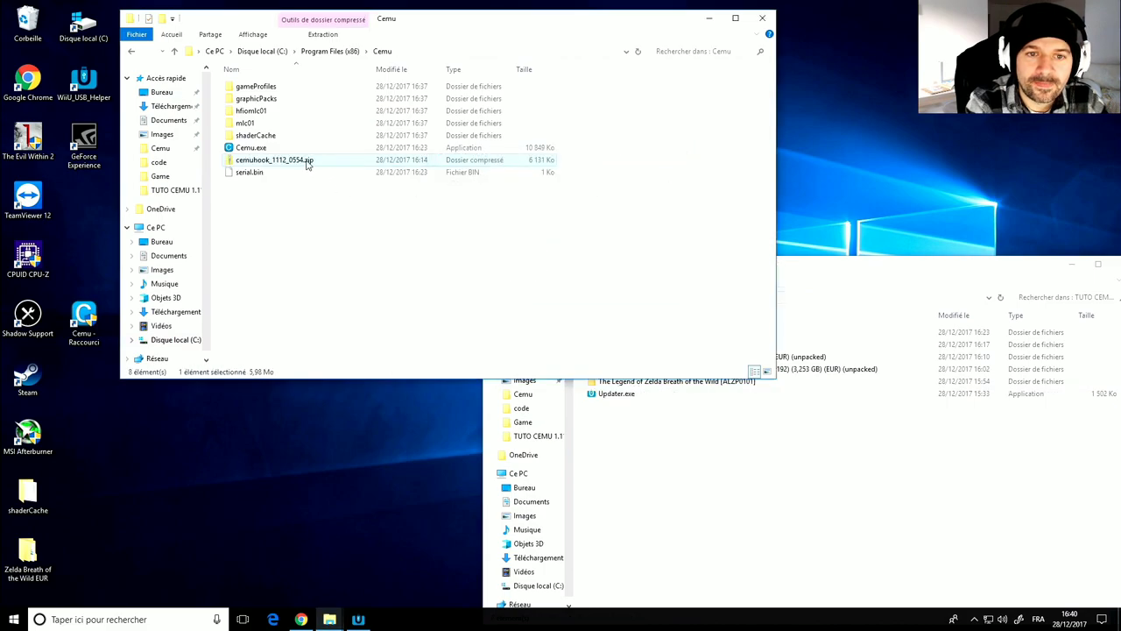
pyautogui.rightClick(306, 165)
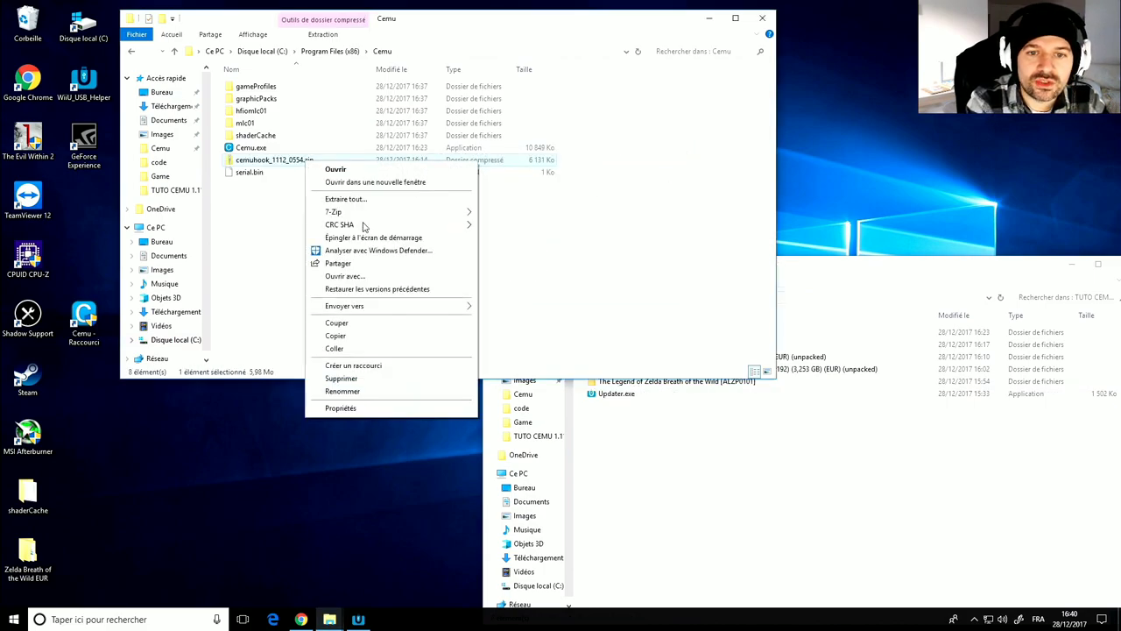
pyautogui.click(344, 200)
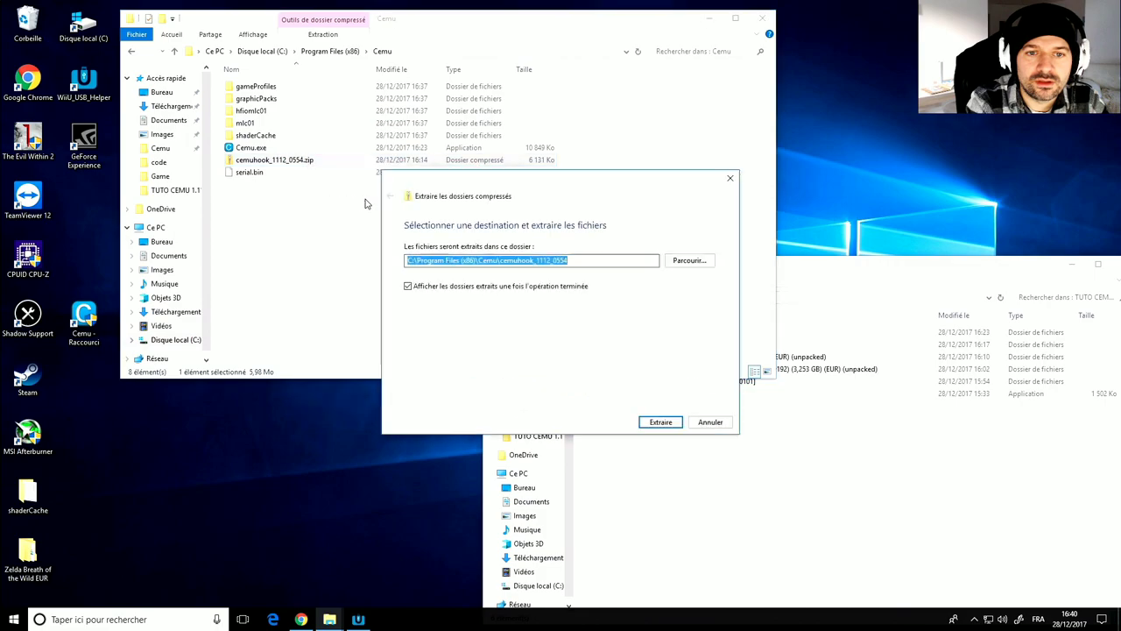
# Step: Try to extract the archive into the default cemuhook_1112_0554 subfolder of Cemu
pyautogui.click(659, 424)
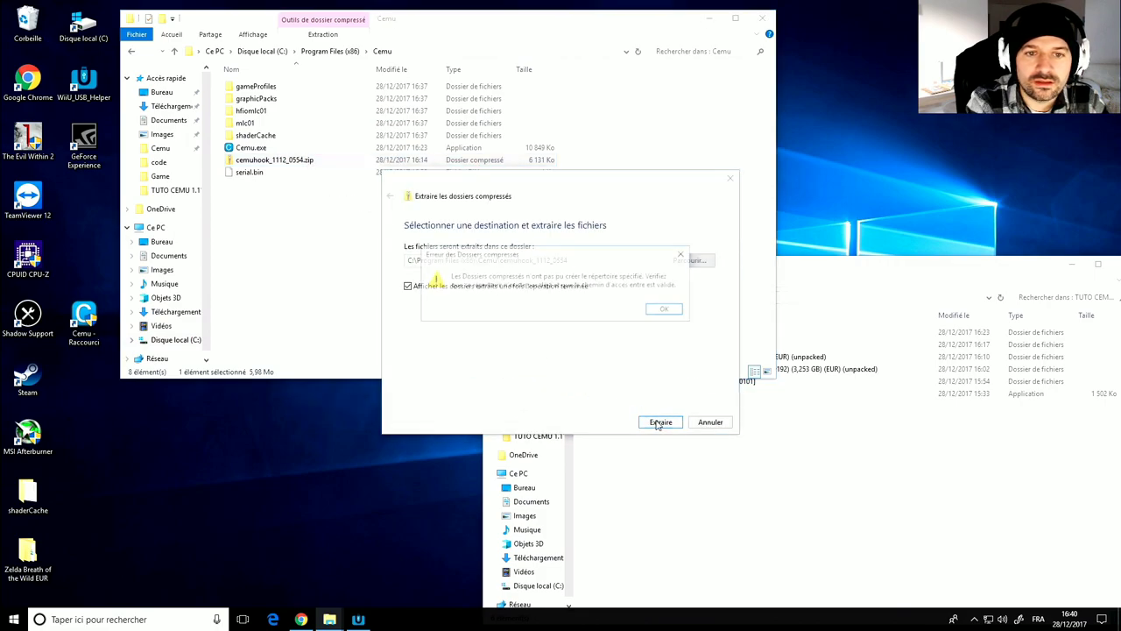
pyautogui.click(667, 312)
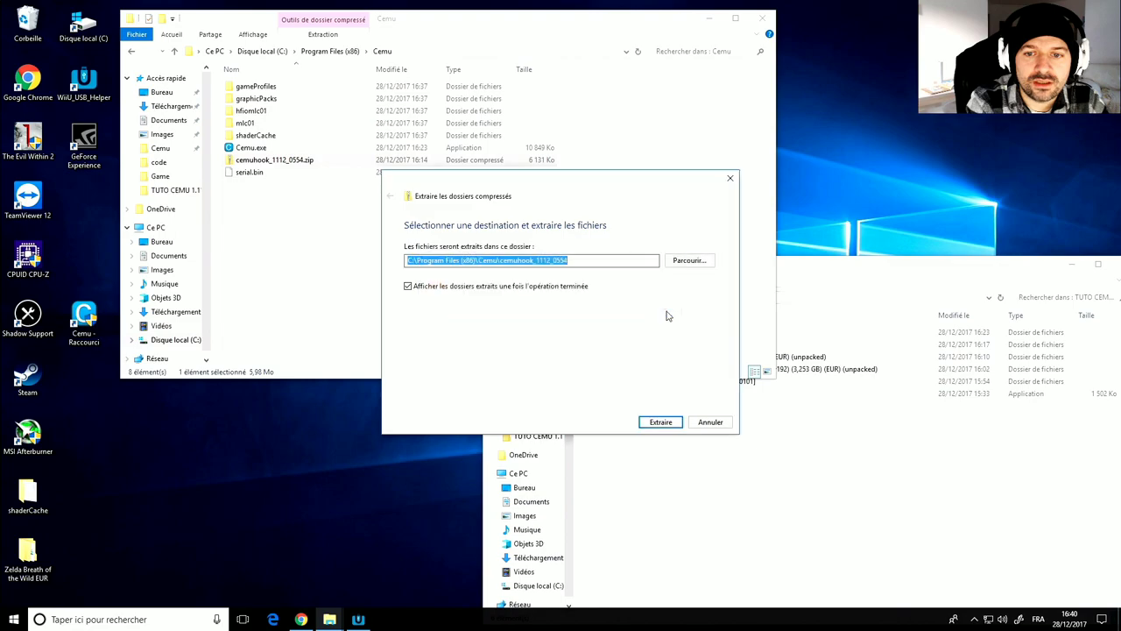
pyautogui.click(660, 424)
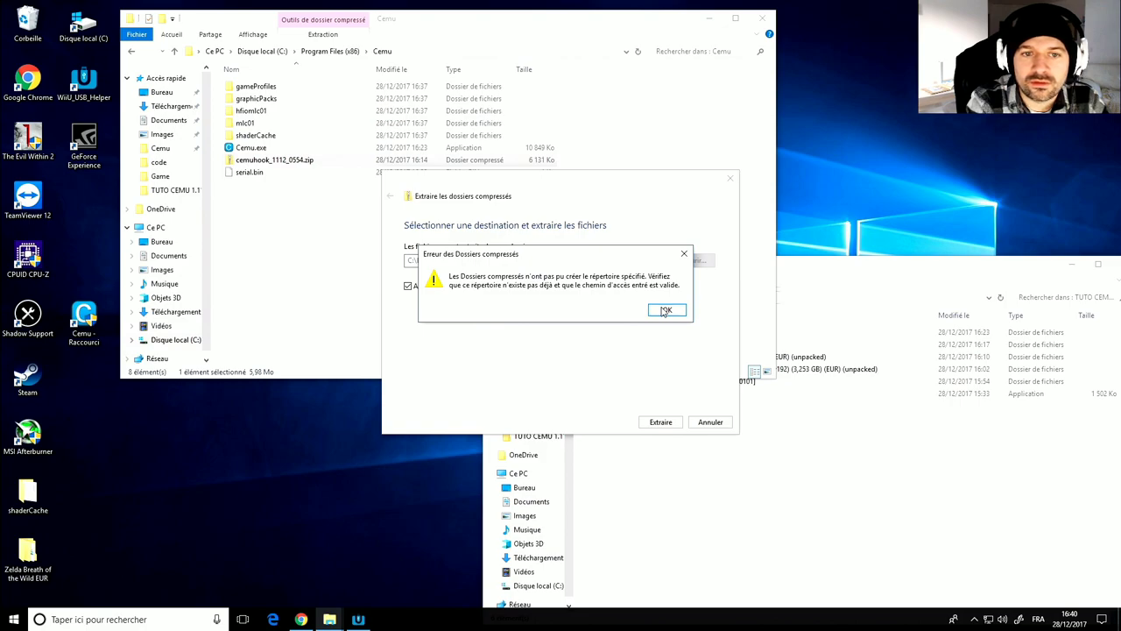
pyautogui.click(666, 311)
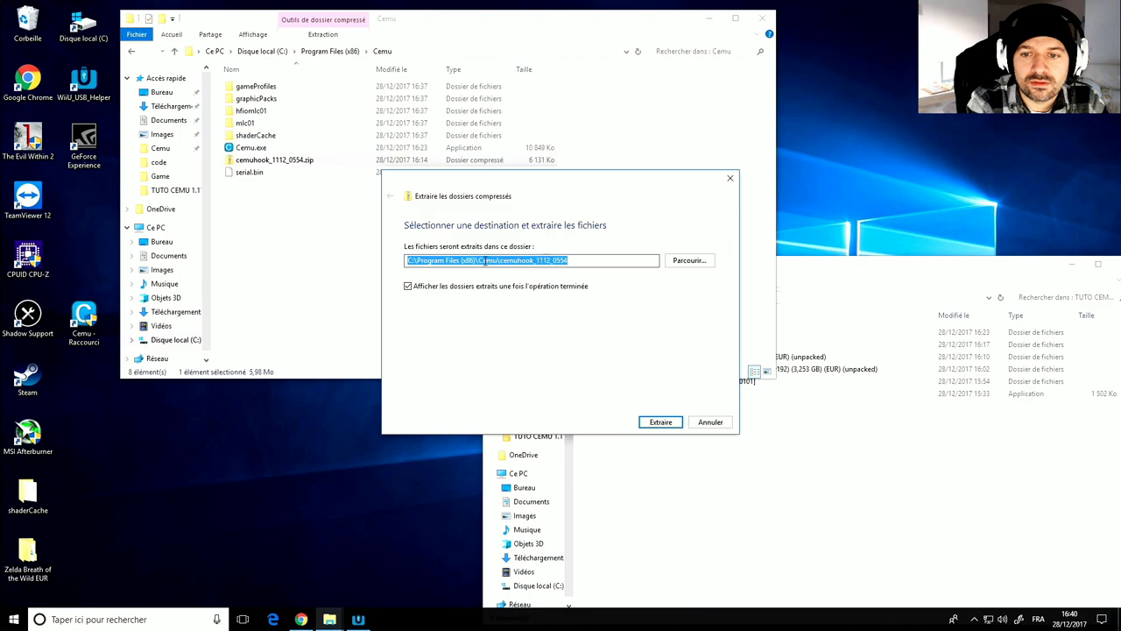
# Step: Set the extraction destination to C:\Program Files (x86)\Cemu, without the cemuhook_1112_0554 subfolder
pyautogui.click(588, 260)
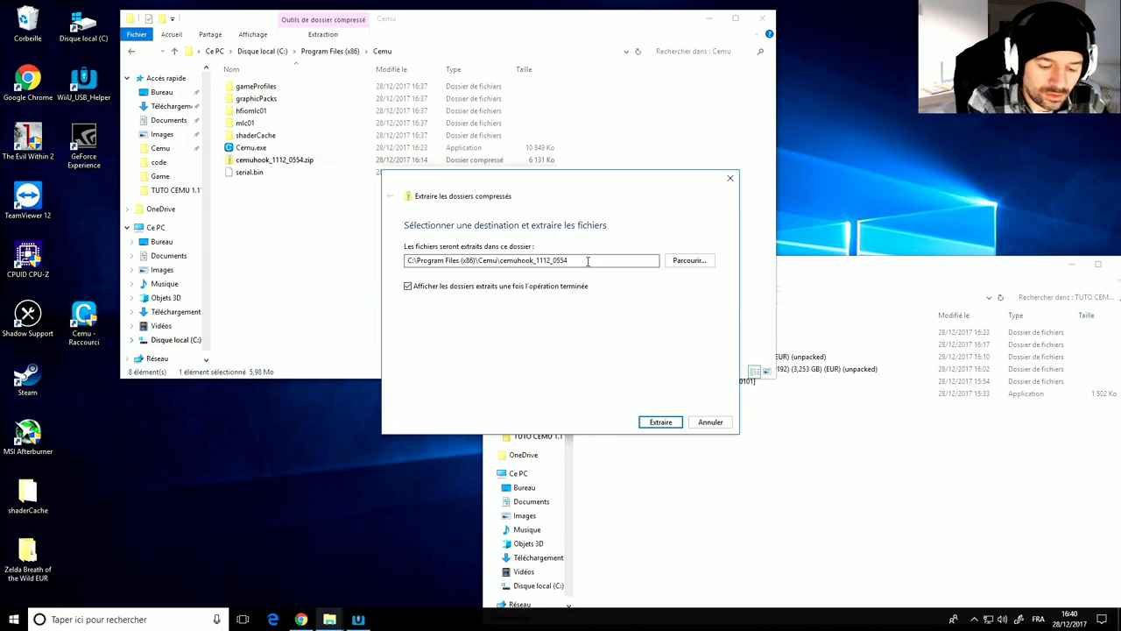
pyautogui.press('BackSpace')
pyautogui.press('BackSpace')
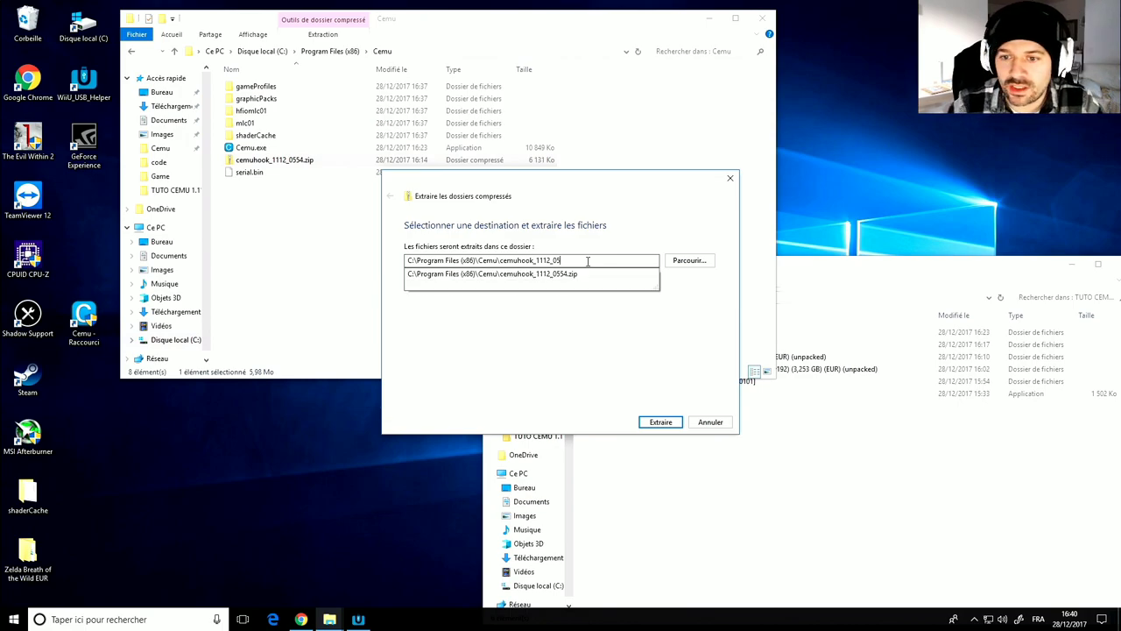
pyautogui.press('BackSpace')
pyautogui.press('BackSpace')
pyautogui.press('BackSpace')
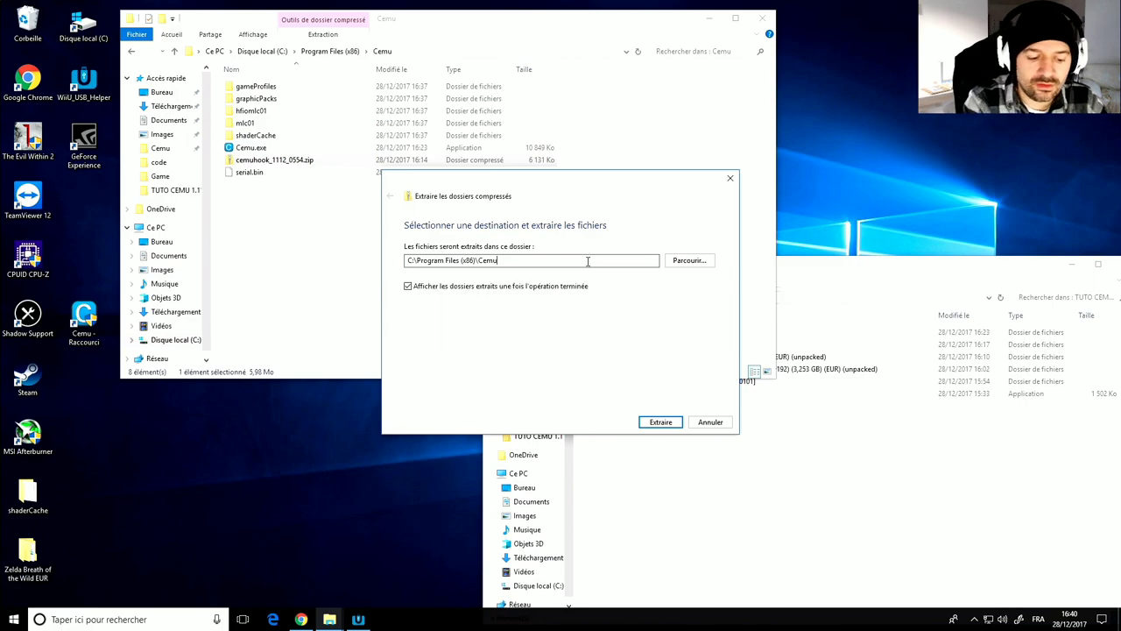
# Step: Extract the Cemuhook archive into the Cemu folder, granting administrator permission for all current items
pyautogui.click(657, 423)
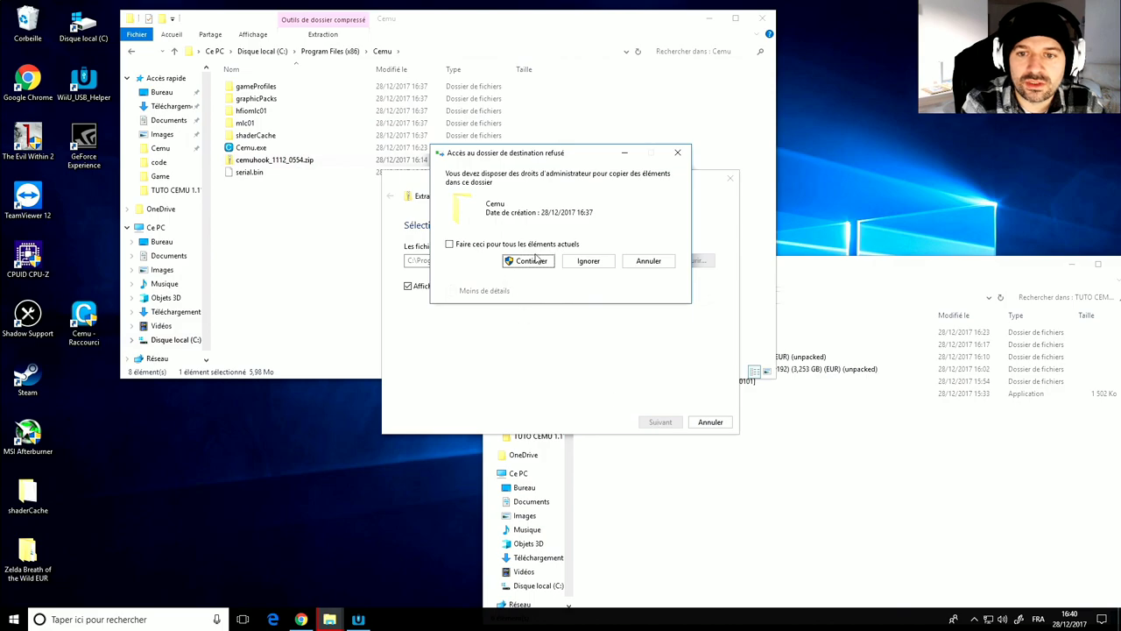
pyautogui.click(534, 259)
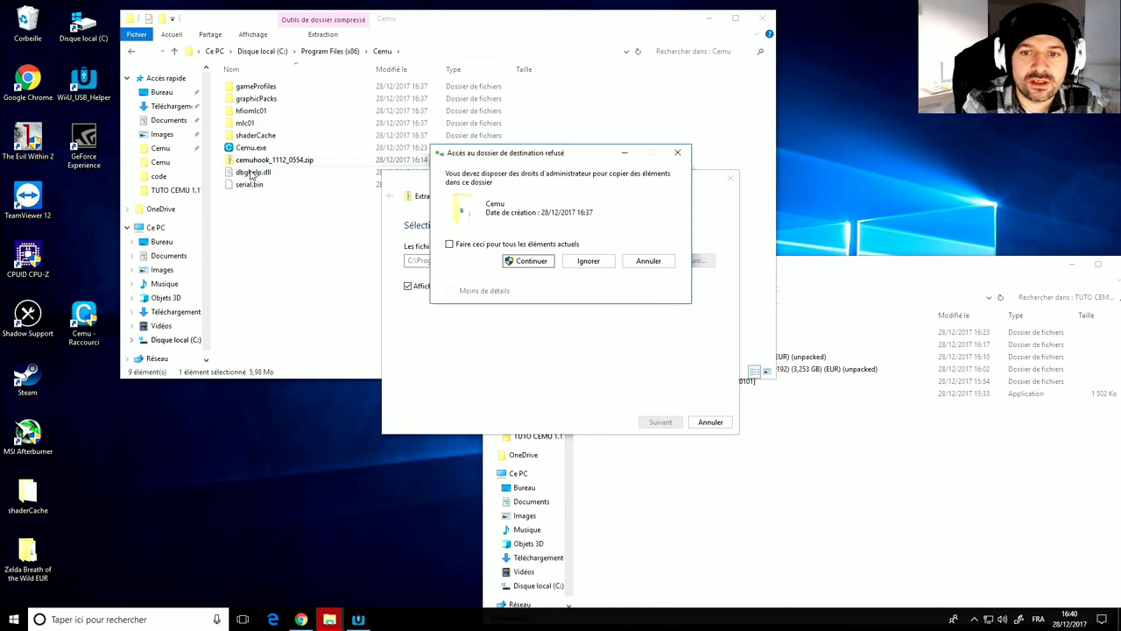
pyautogui.click(528, 262)
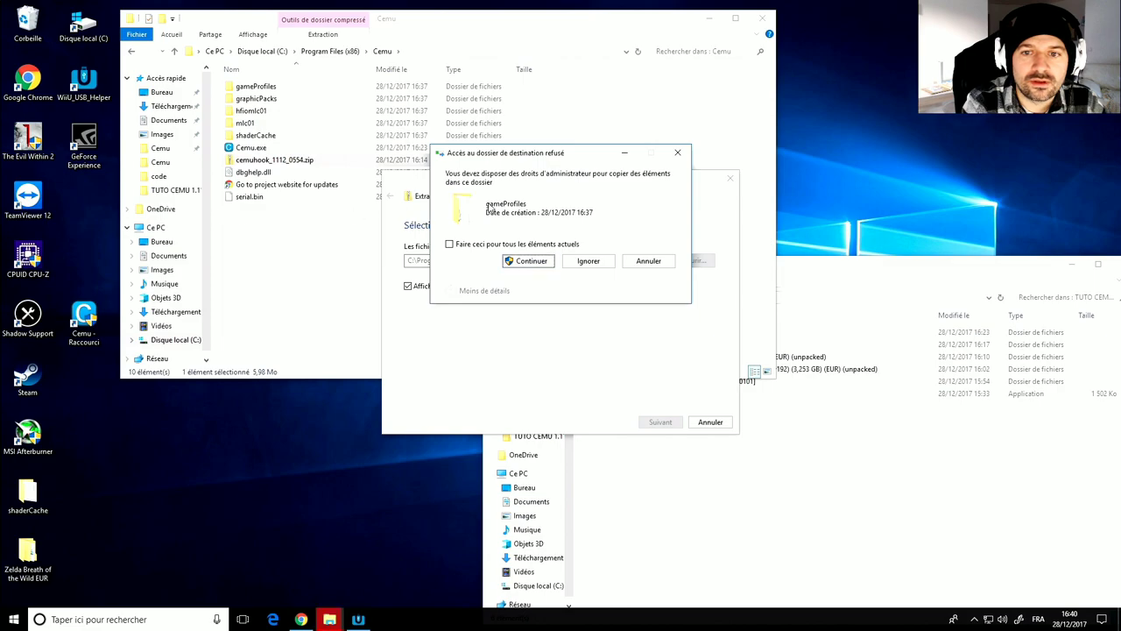
pyautogui.click(525, 261)
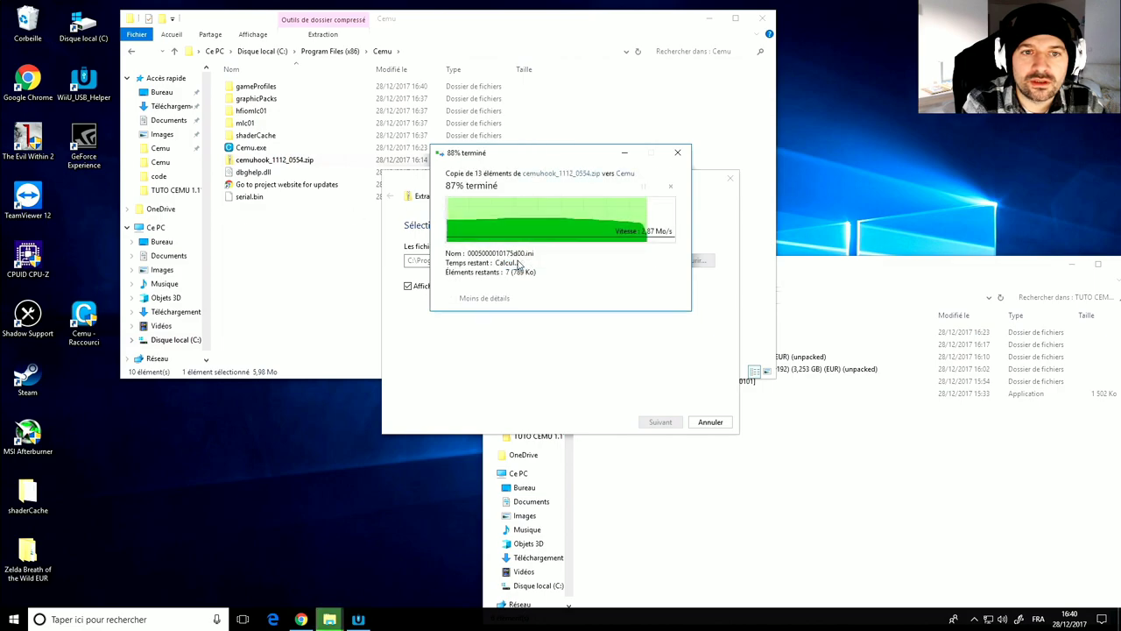
pyautogui.click(519, 262)
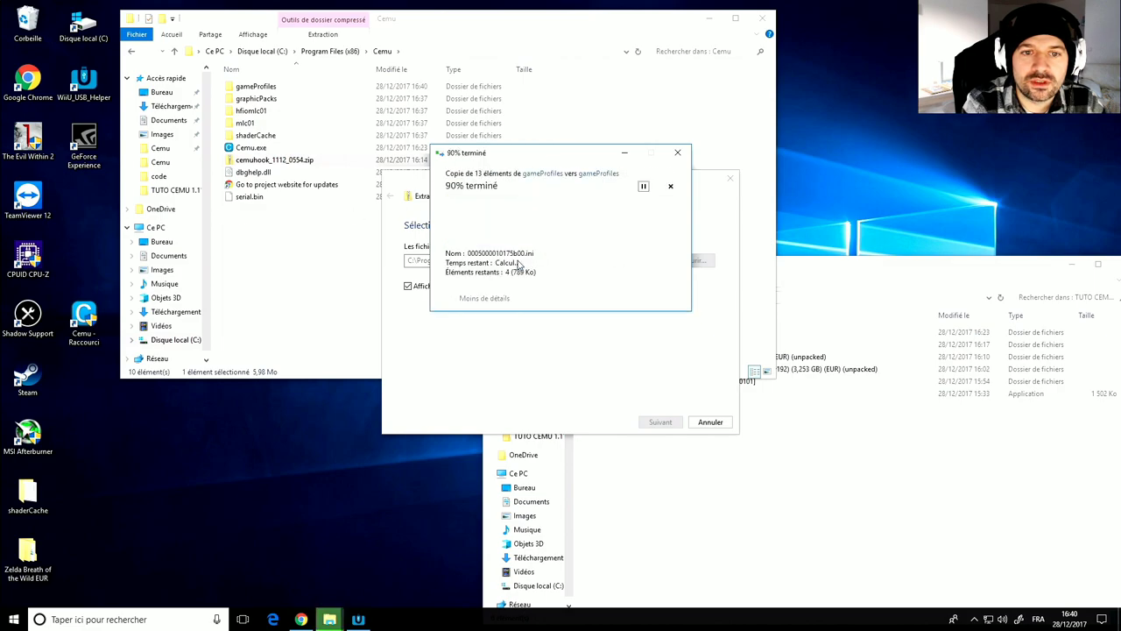
pyautogui.click(525, 261)
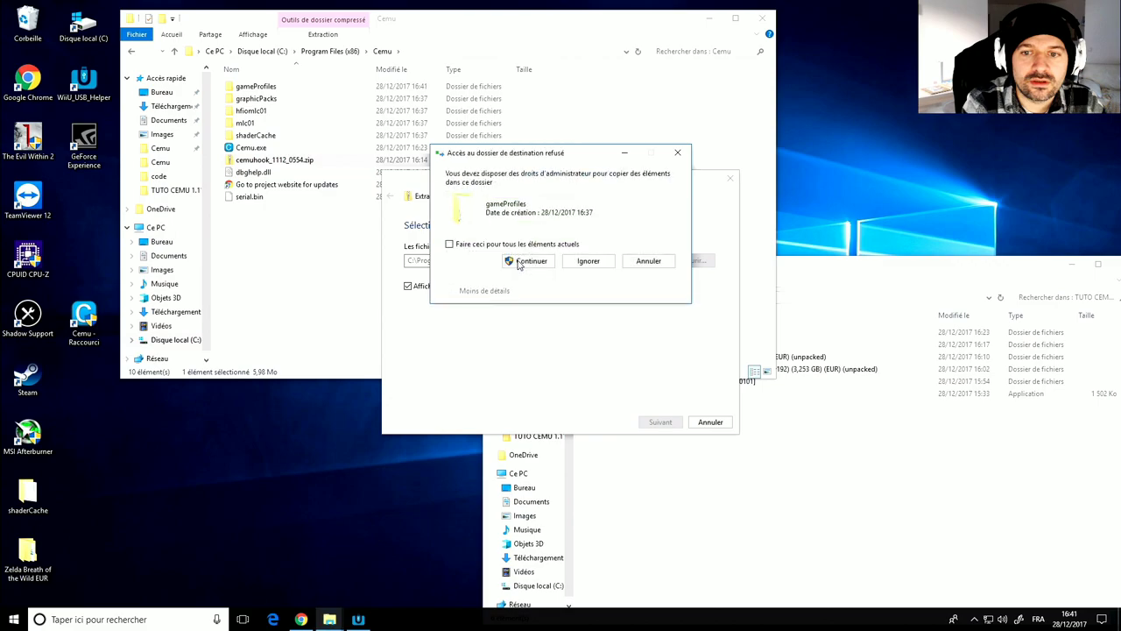
pyautogui.click(450, 244)
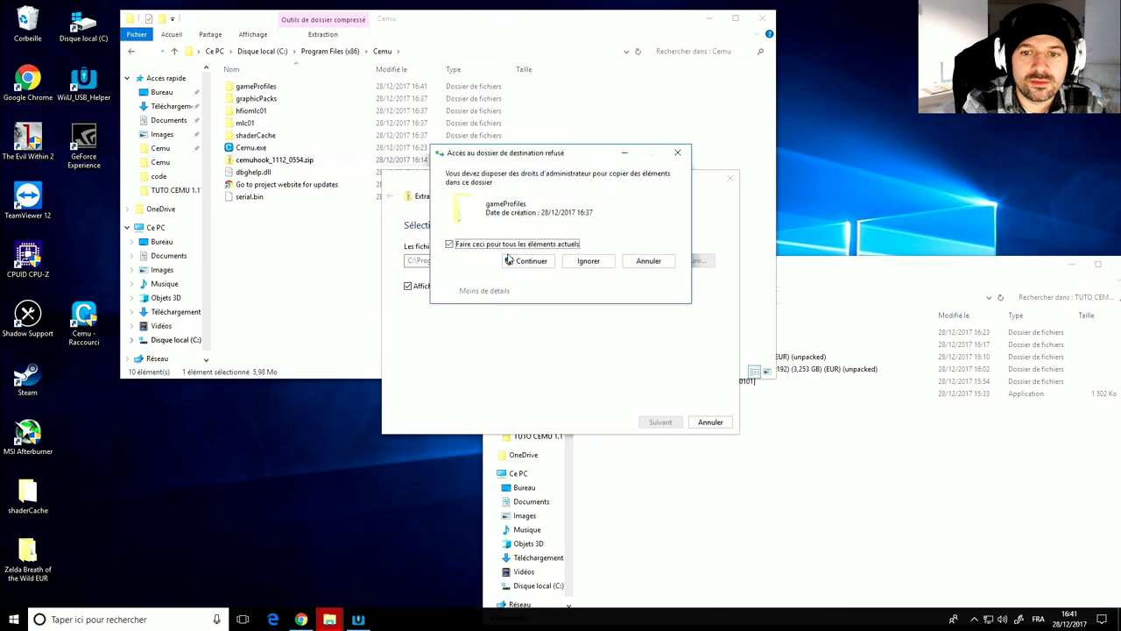
pyautogui.click(543, 266)
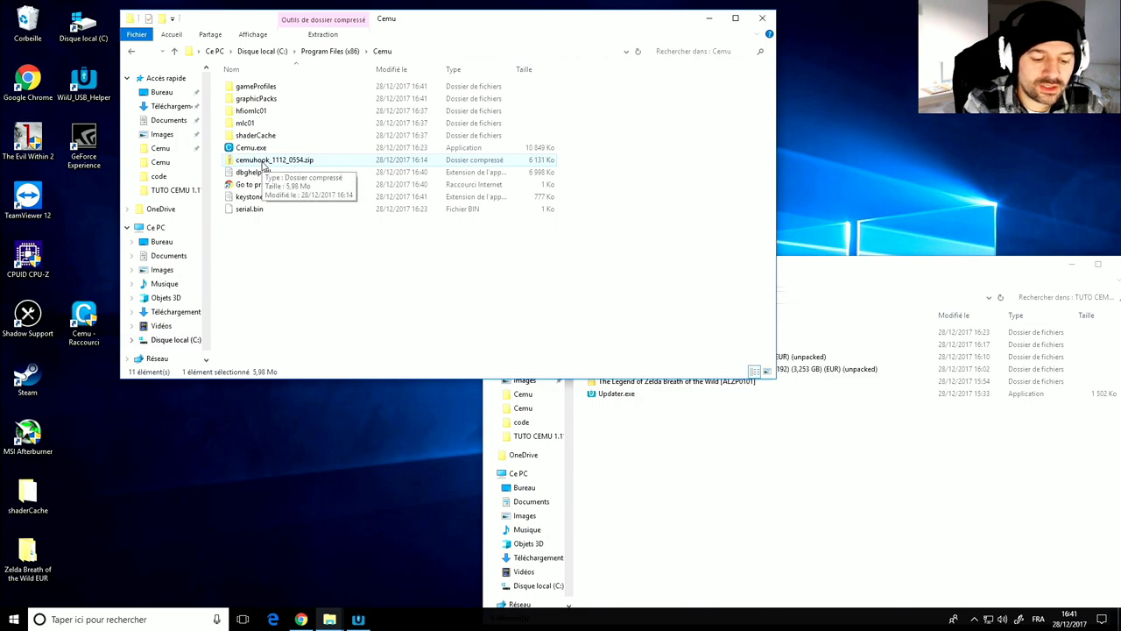
# Step: Move cemuhook_1112_0554.zip out of the Cemu folder into the TUTO CEMU 1.11.3 folder
pyautogui.click(644, 442)
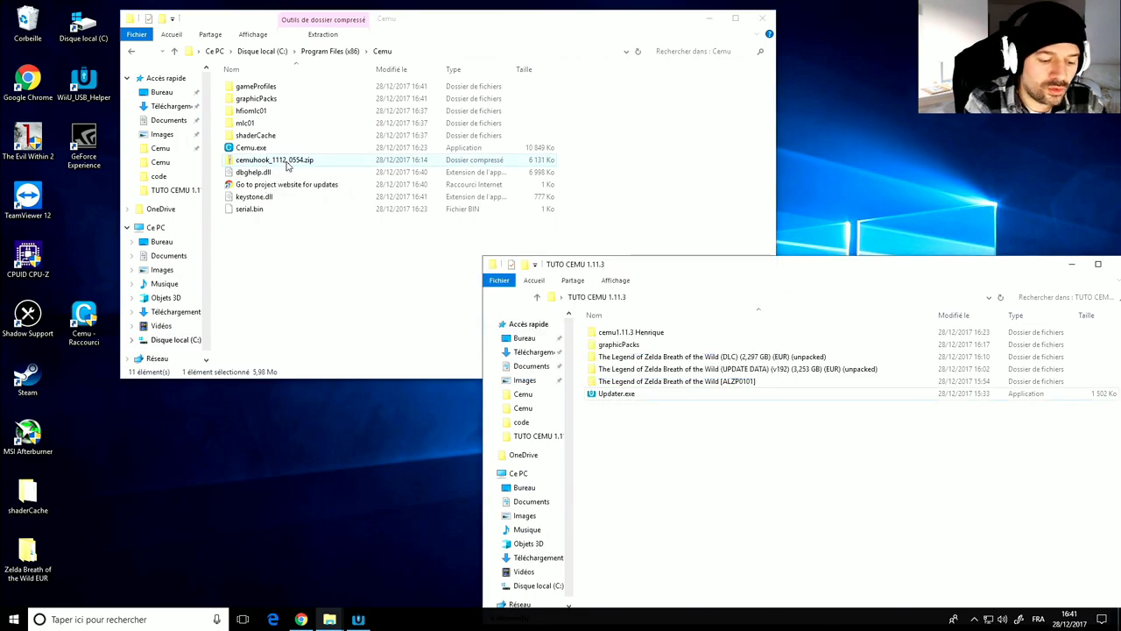
pyautogui.moveTo(282, 162); pyautogui.dragTo(683, 456)
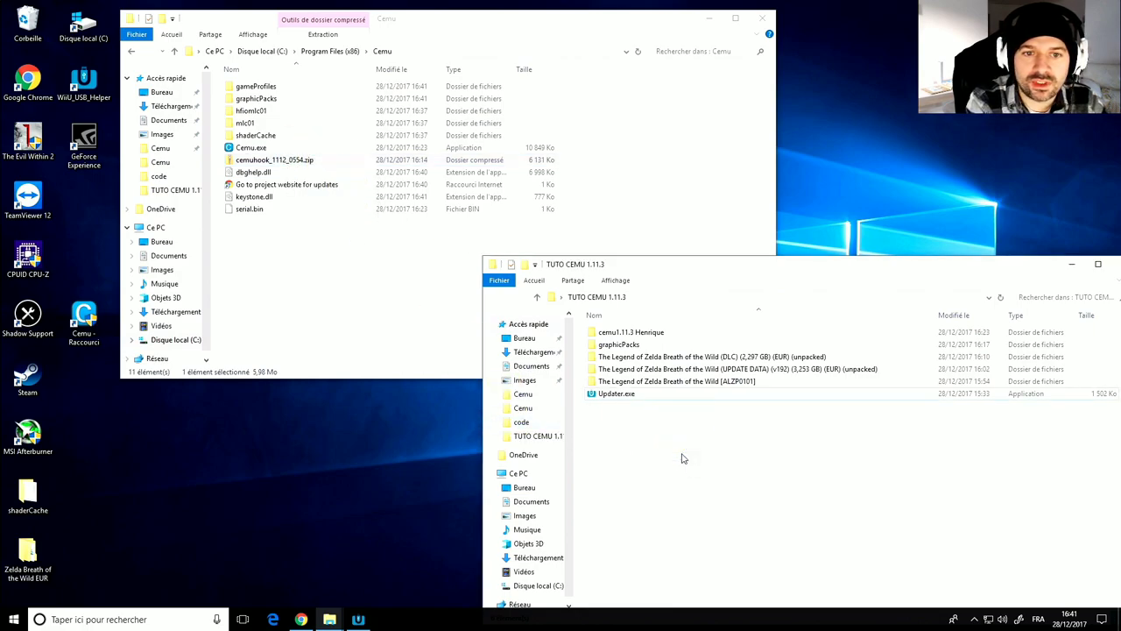
pyautogui.click(340, 253)
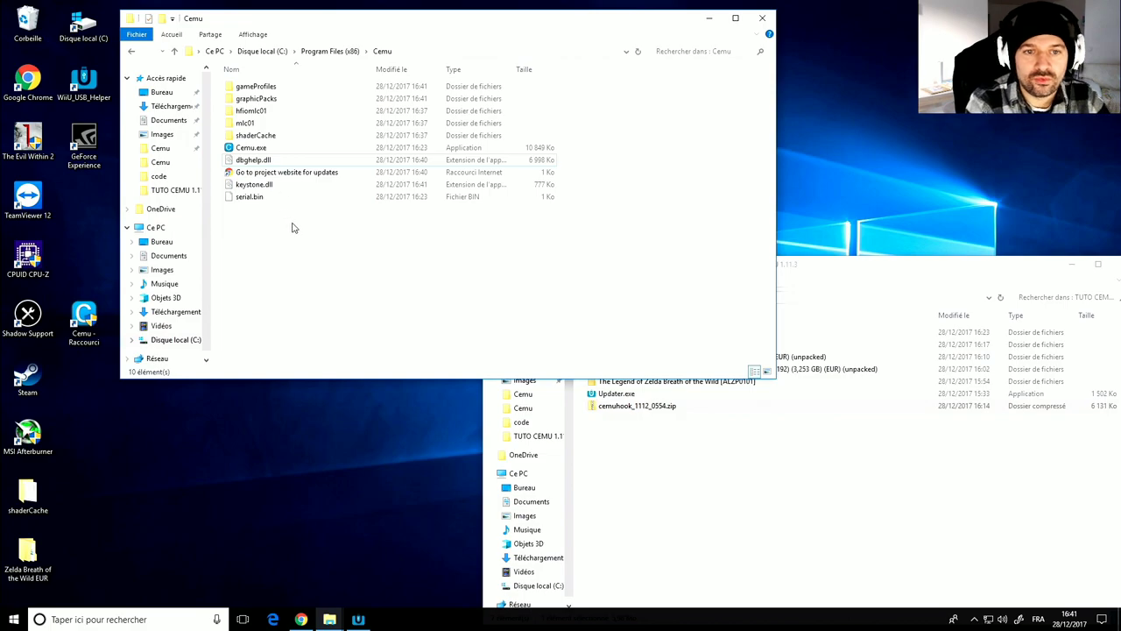
# Step: Copy all the Breath of the Wild packs and zip files in the graphicPacks folder of TUTO CEMU 1.11.3
pyautogui.click(666, 531)
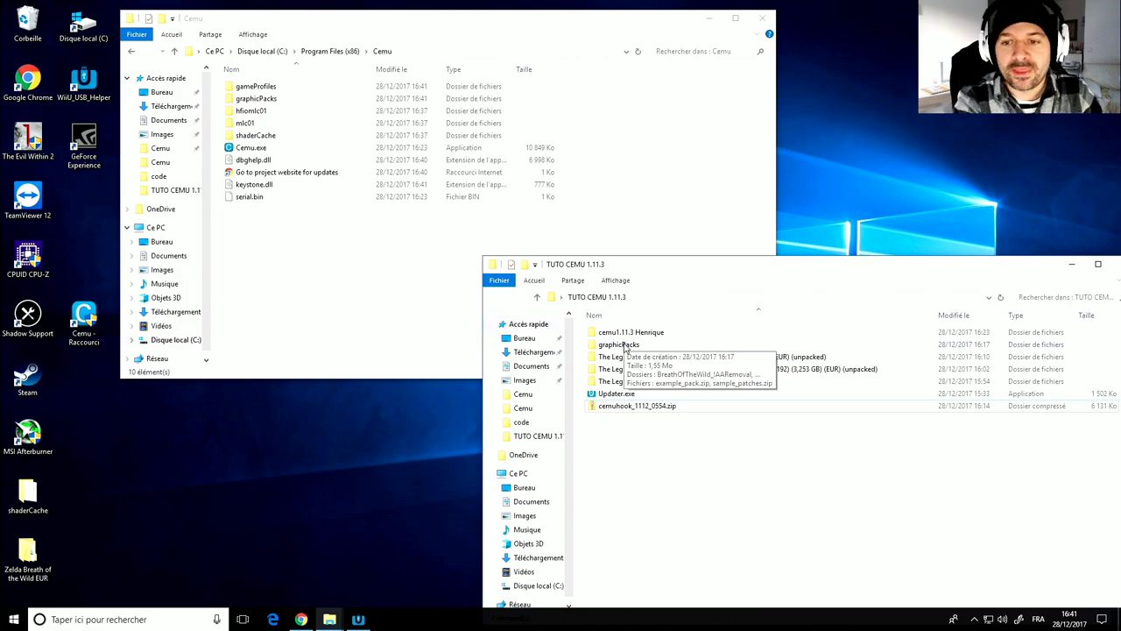
pyautogui.doubleClick(626, 346)
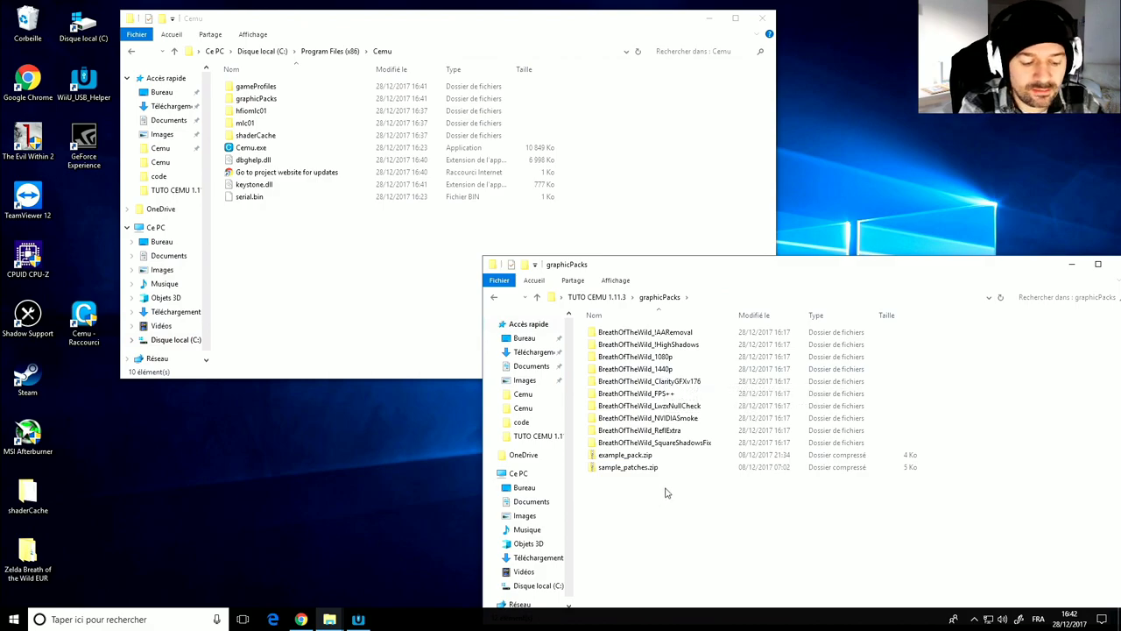
pyautogui.moveTo(665, 493); pyautogui.dragTo(265, 103)
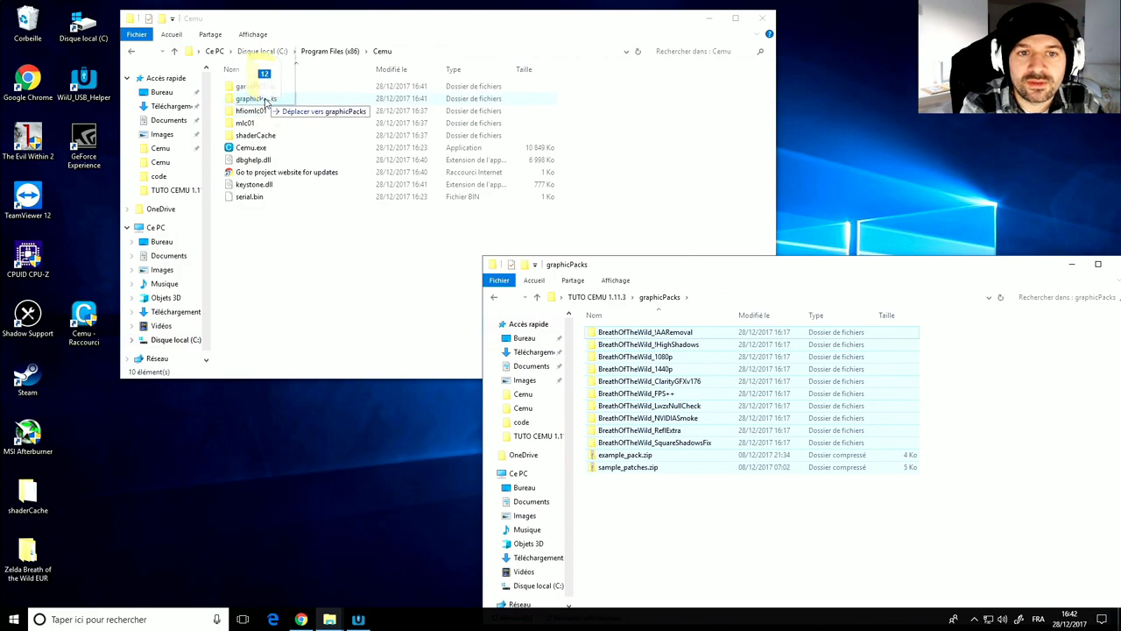
pyautogui.moveTo(265, 103); pyautogui.dragTo(626, 424)
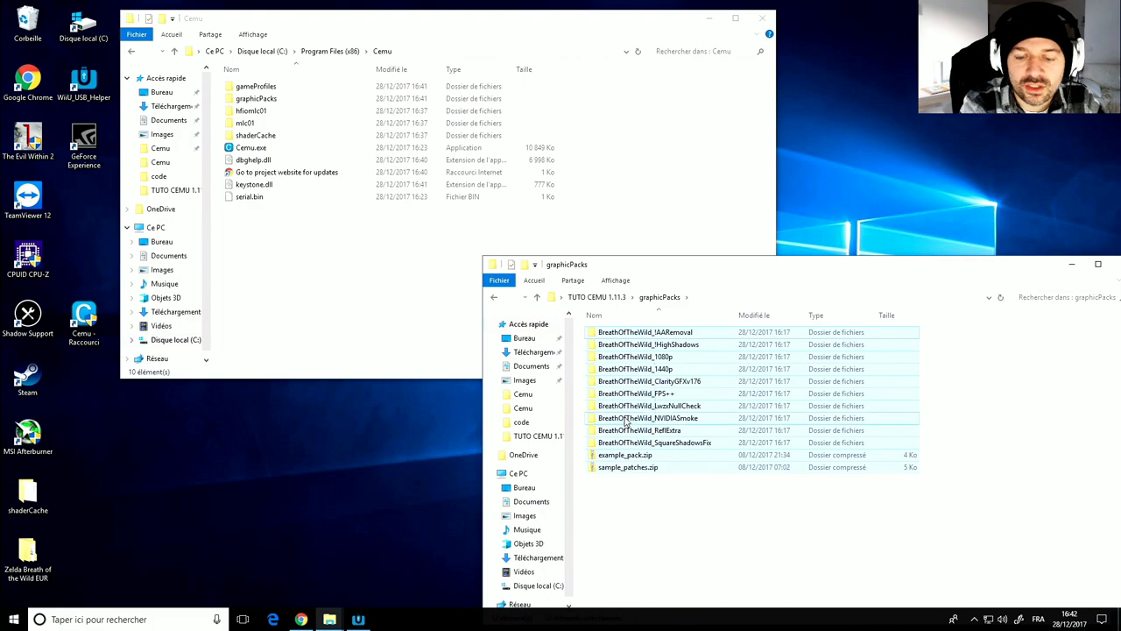
pyautogui.rightClick(626, 424)
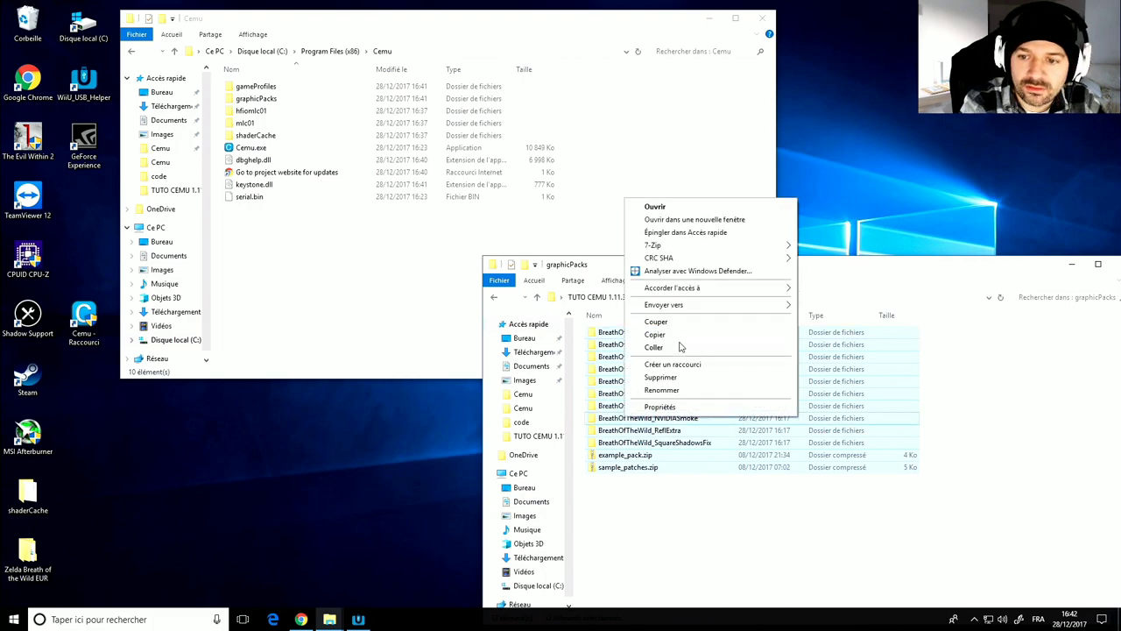
pyautogui.click(673, 337)
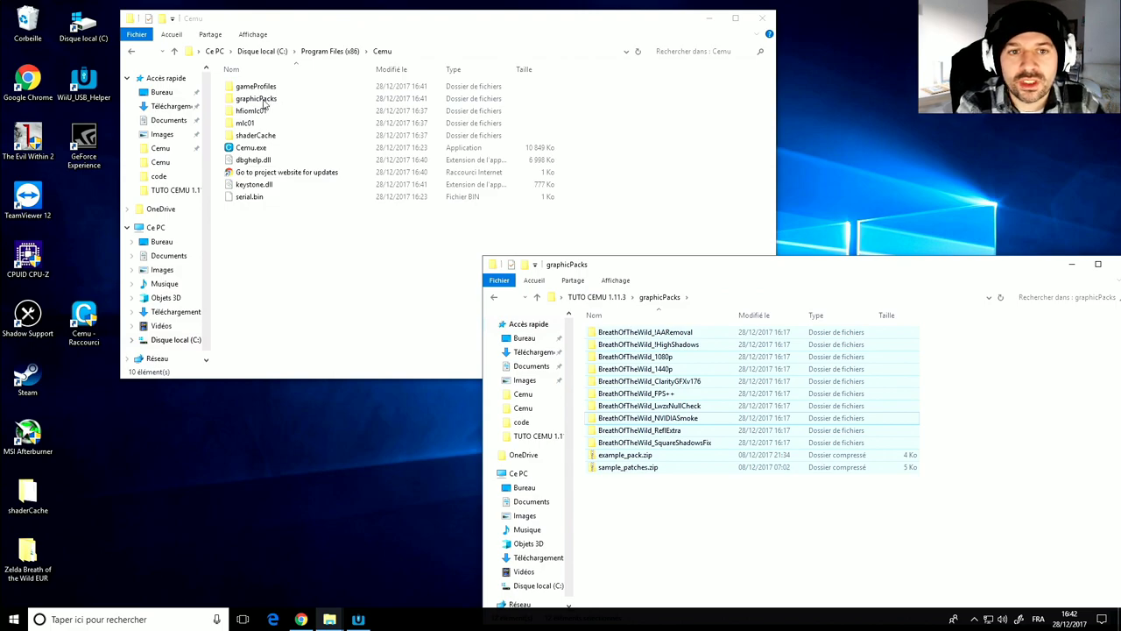
# Step: Paste the copied packs into Cemu's graphicPacks folder, replacing existing files with administrator permission, and return the source window to TUTO CEMU 1.11.3
pyautogui.doubleClick(262, 102)
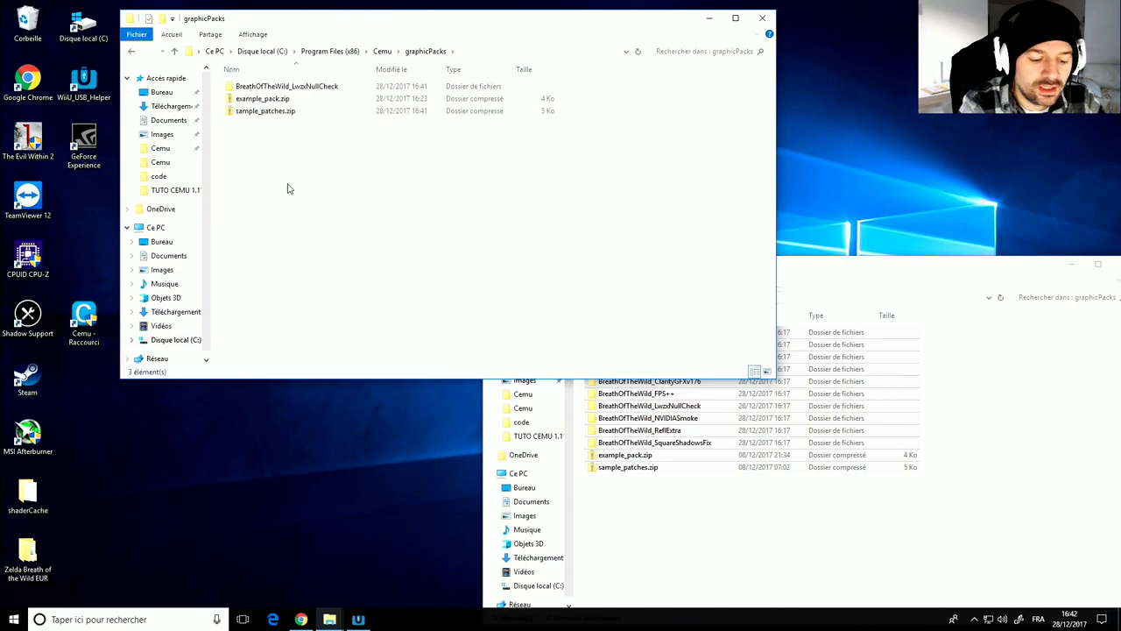
pyautogui.rightClick(289, 188)
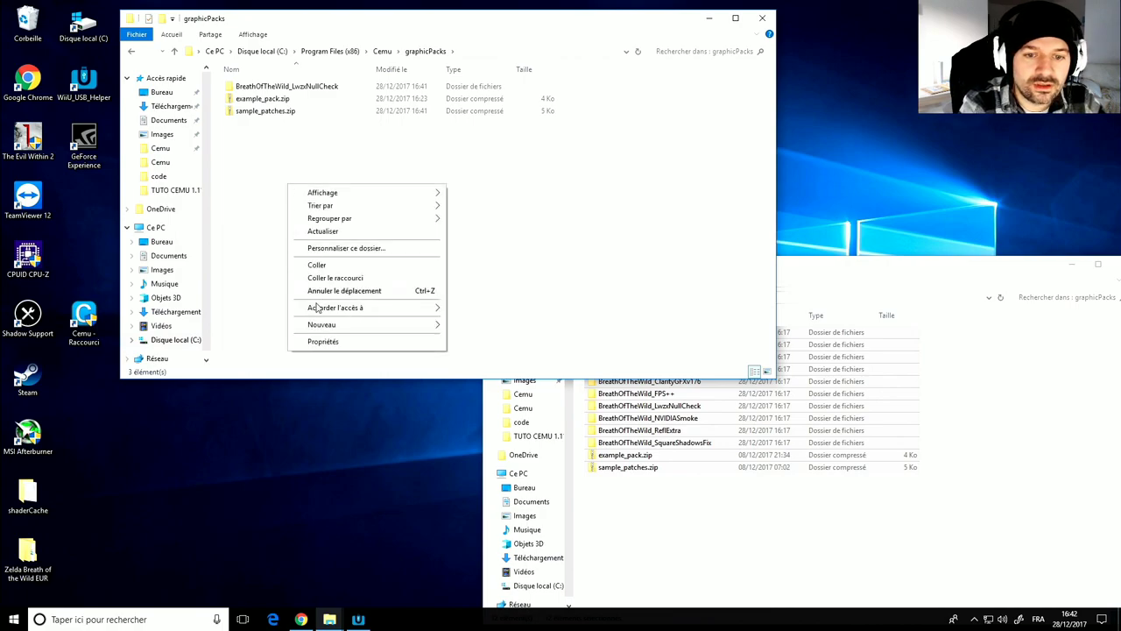
pyautogui.click(331, 266)
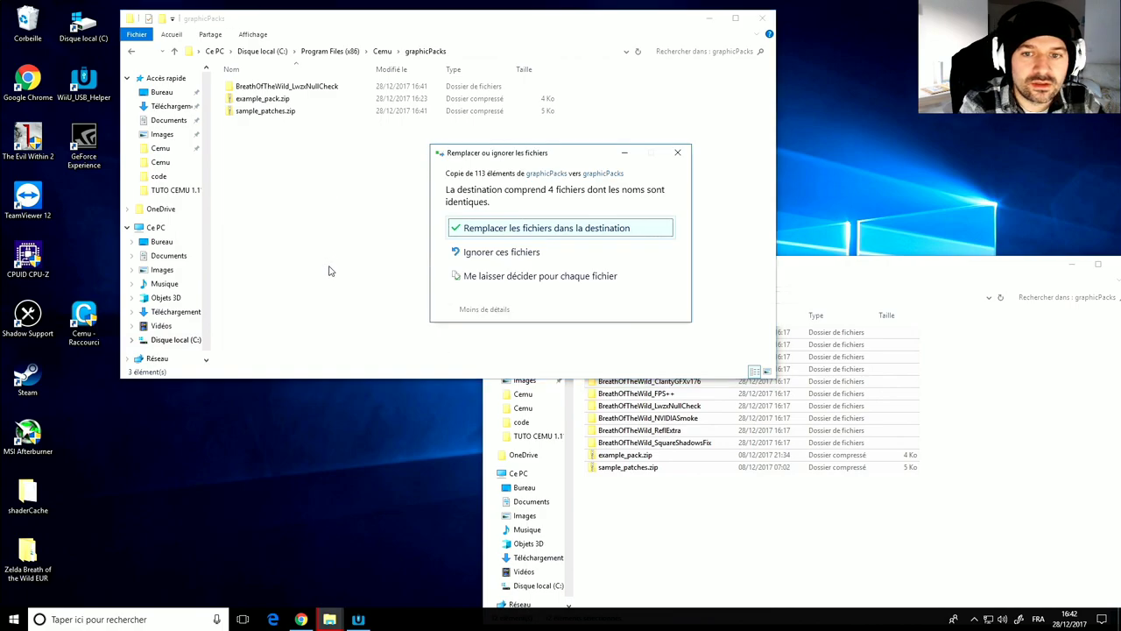
pyautogui.click(489, 230)
pyautogui.click(532, 261)
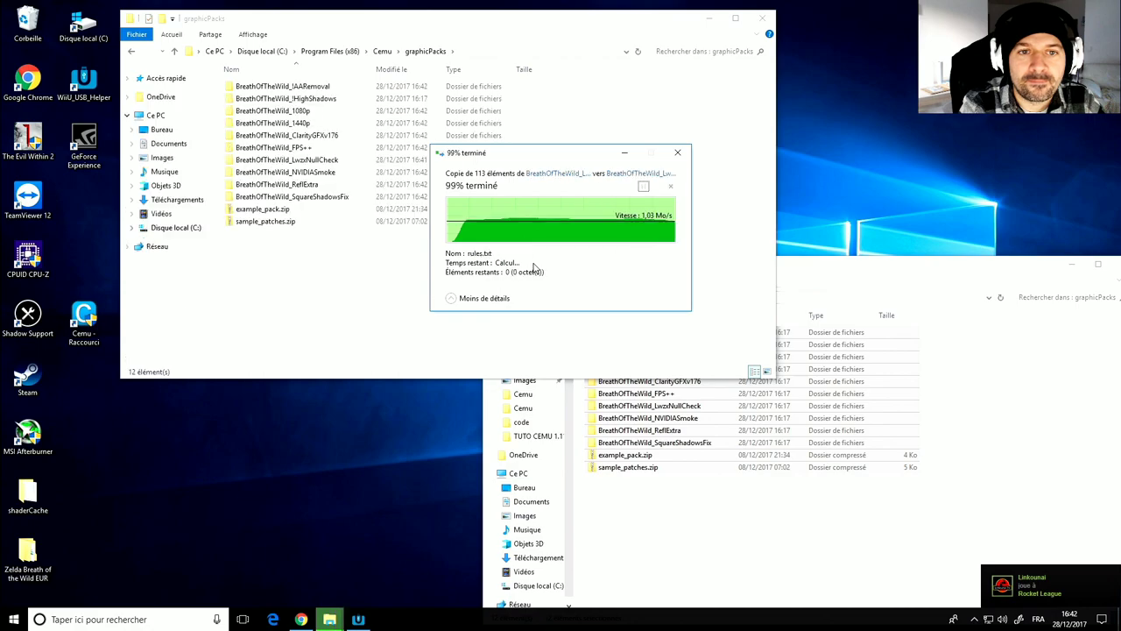
pyautogui.click(372, 281)
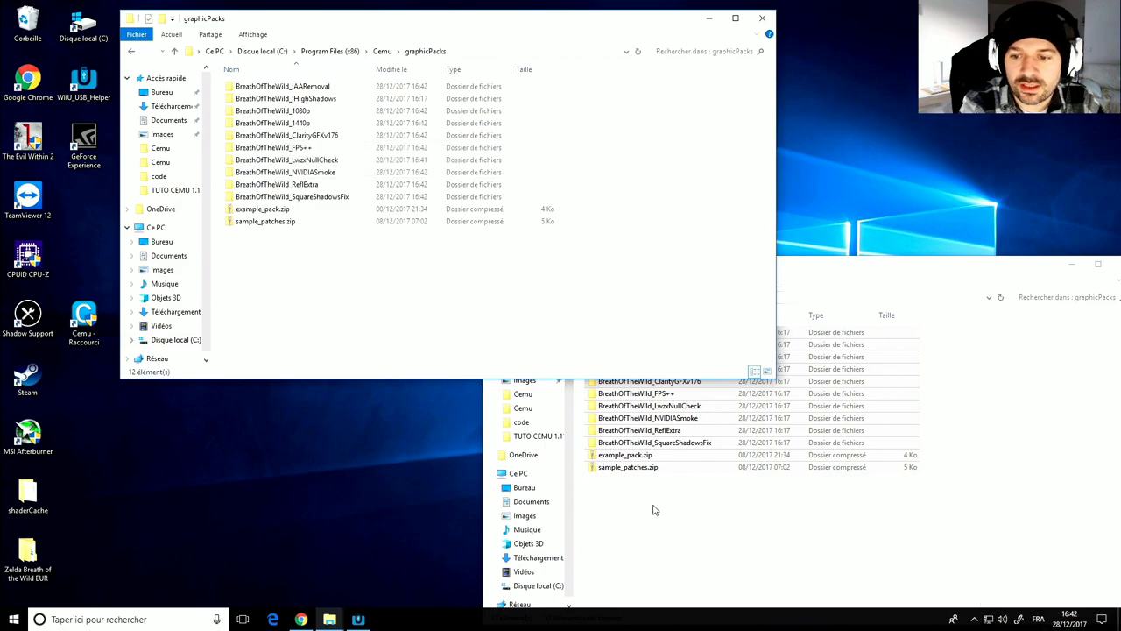
pyautogui.click(676, 541)
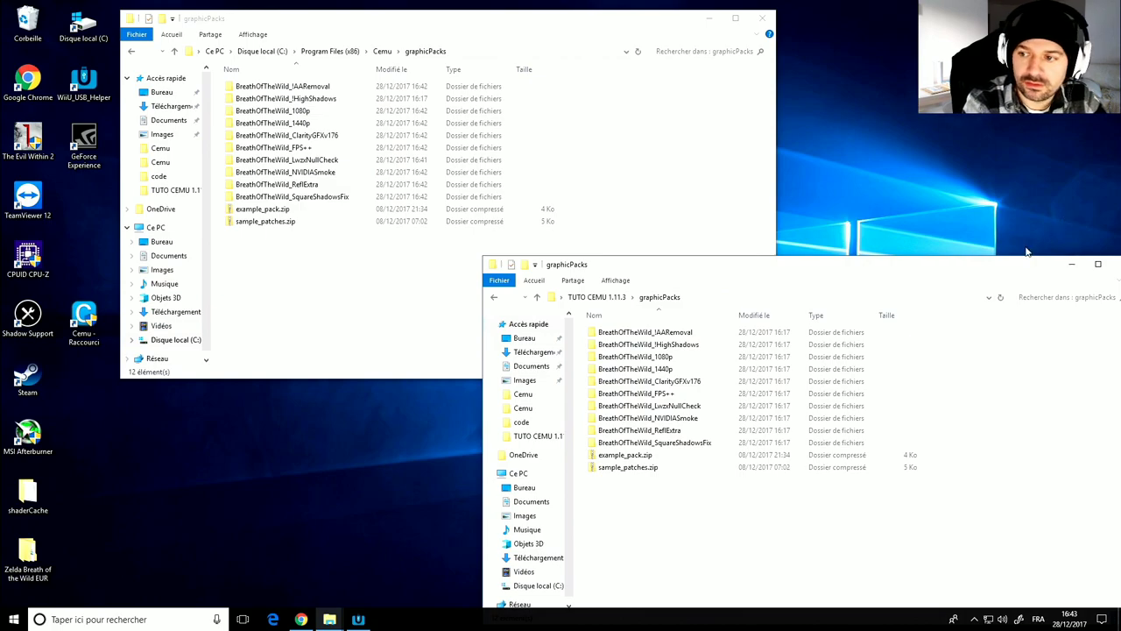
pyautogui.click(494, 298)
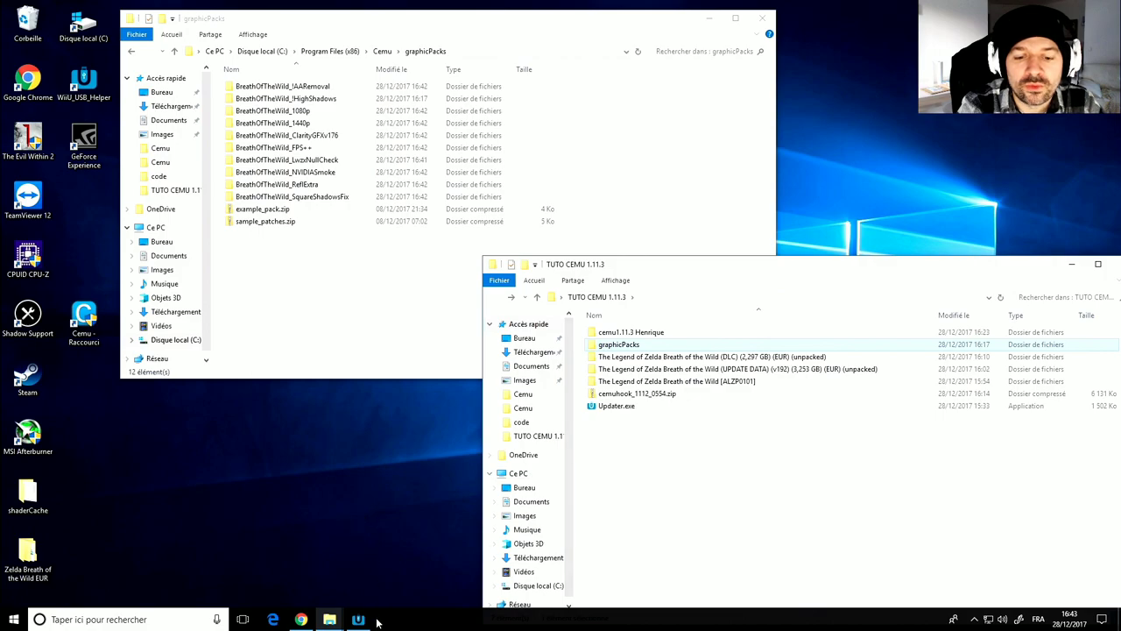
# Step: Switch to Wii U USB Helper and delete the downloaded game, update v192 and DLC of The Legend of Zelda Breath of the Wild
pyautogui.click(351, 623)
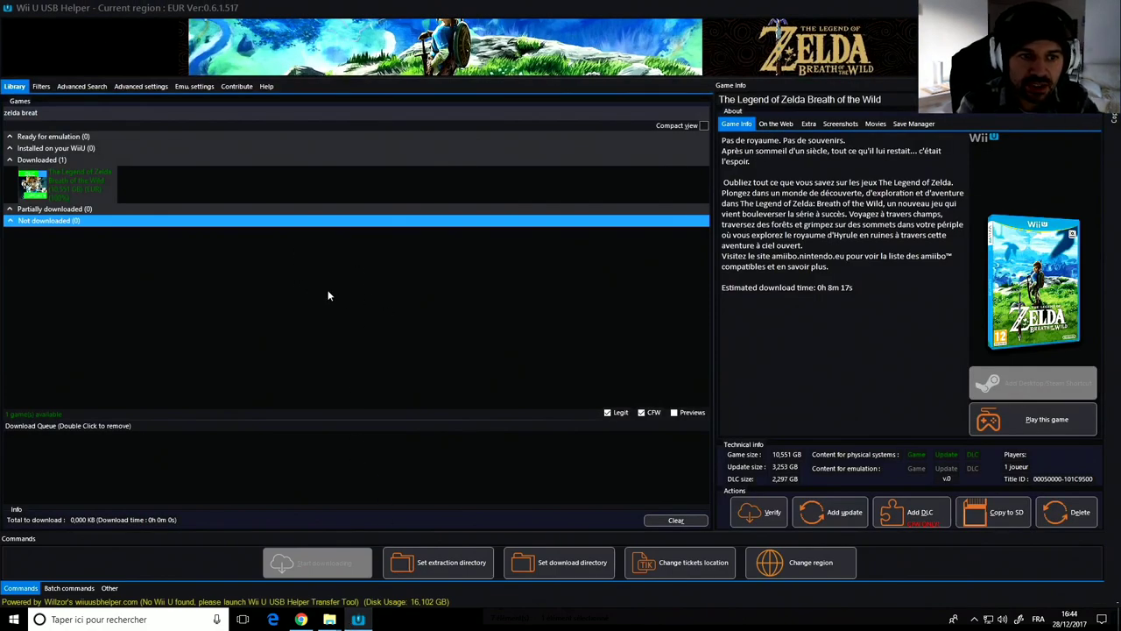
pyautogui.click(57, 186)
pyautogui.rightClick(57, 184)
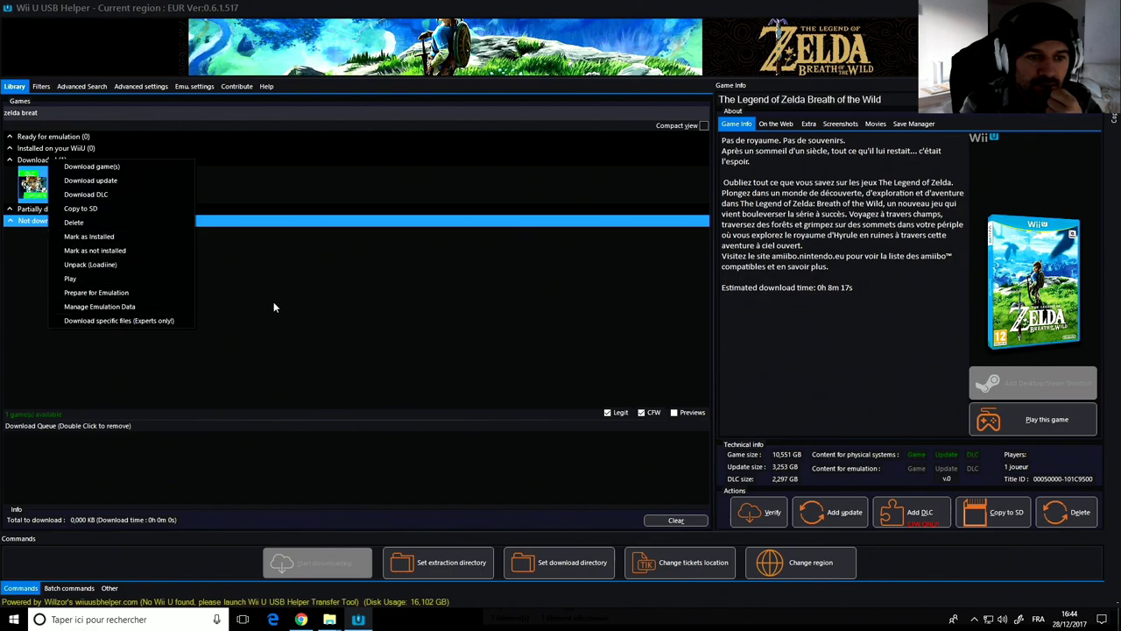
pyautogui.click(87, 221)
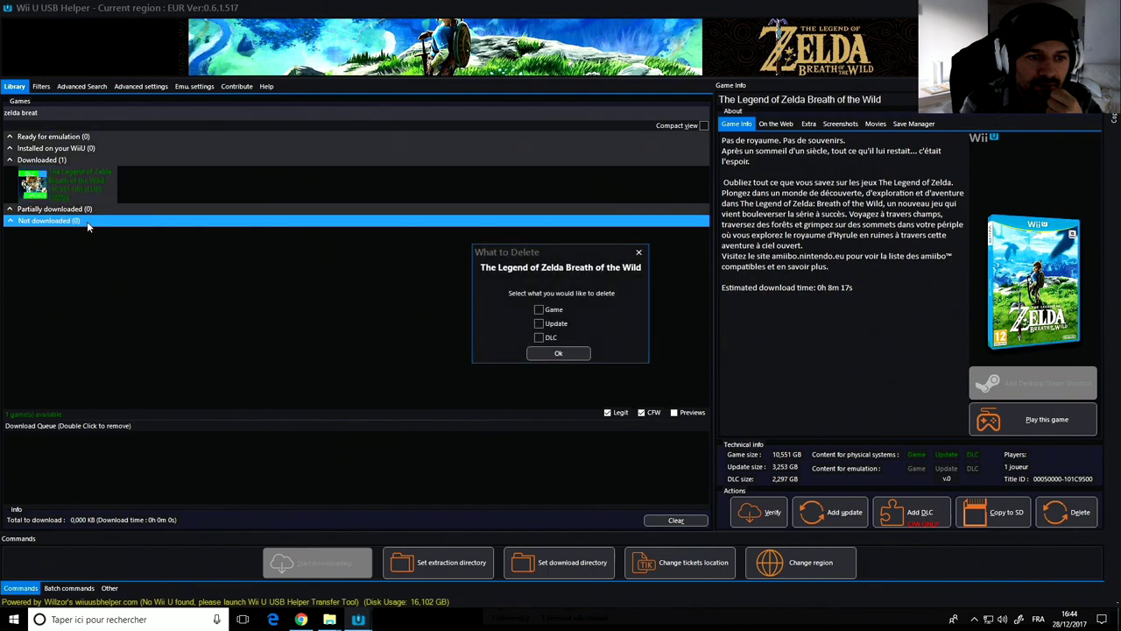
pyautogui.click(539, 310)
pyautogui.click(539, 323)
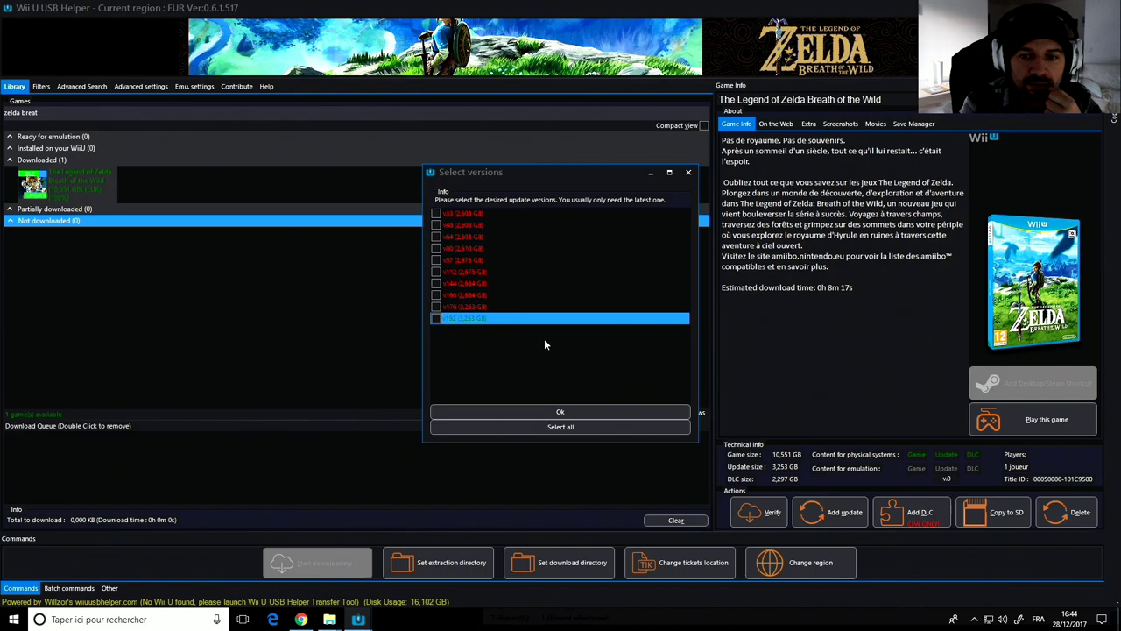
pyautogui.click(436, 318)
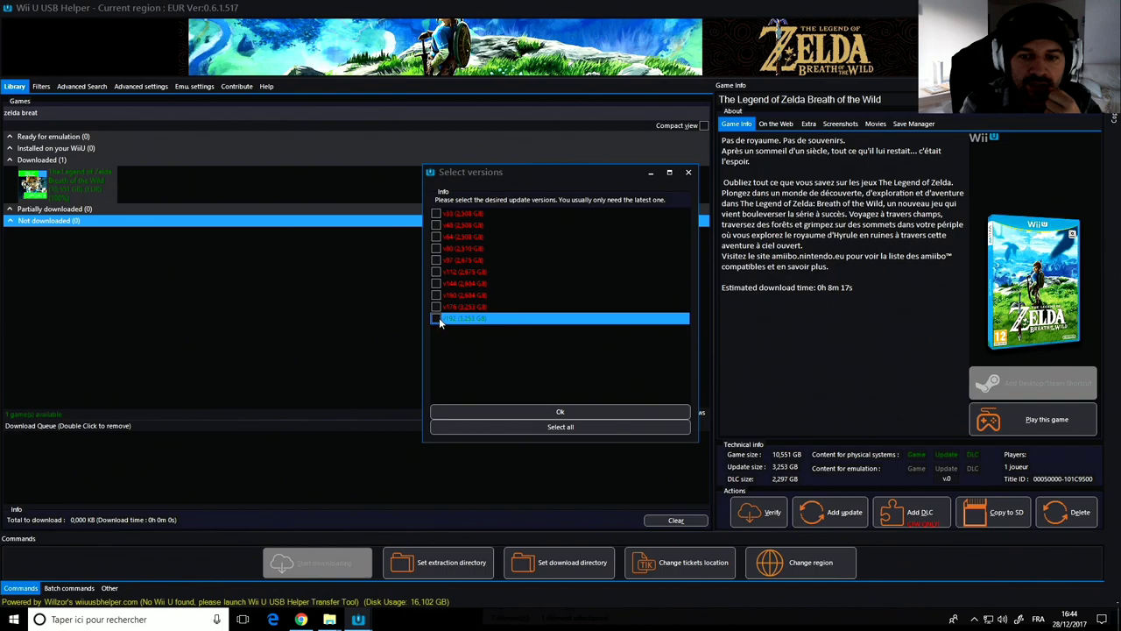
pyautogui.click(560, 413)
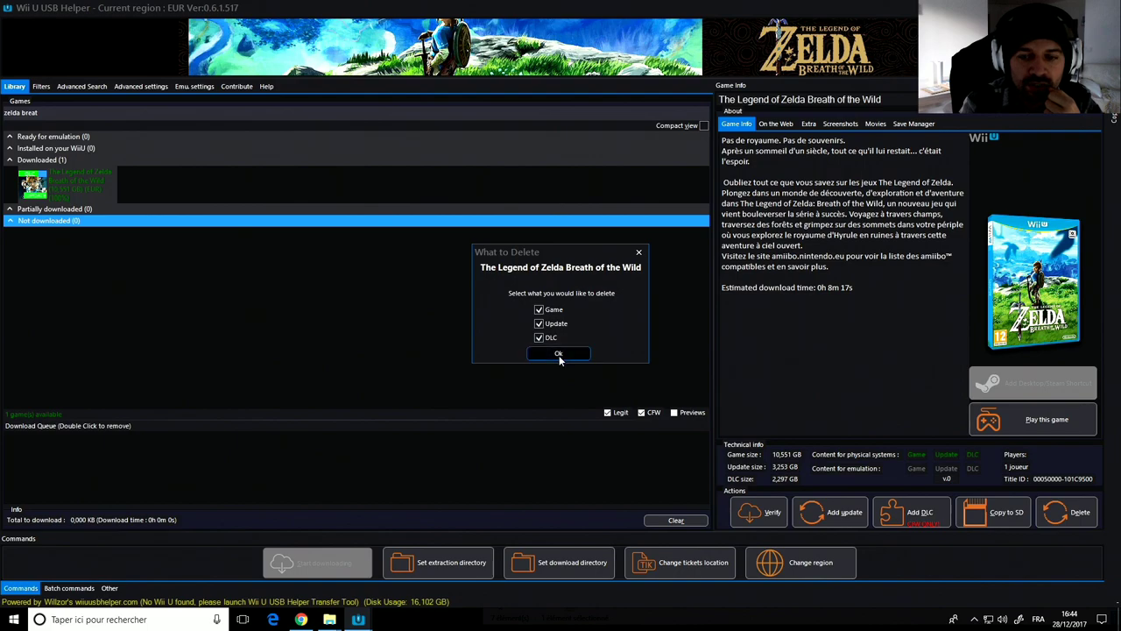
pyautogui.click(558, 354)
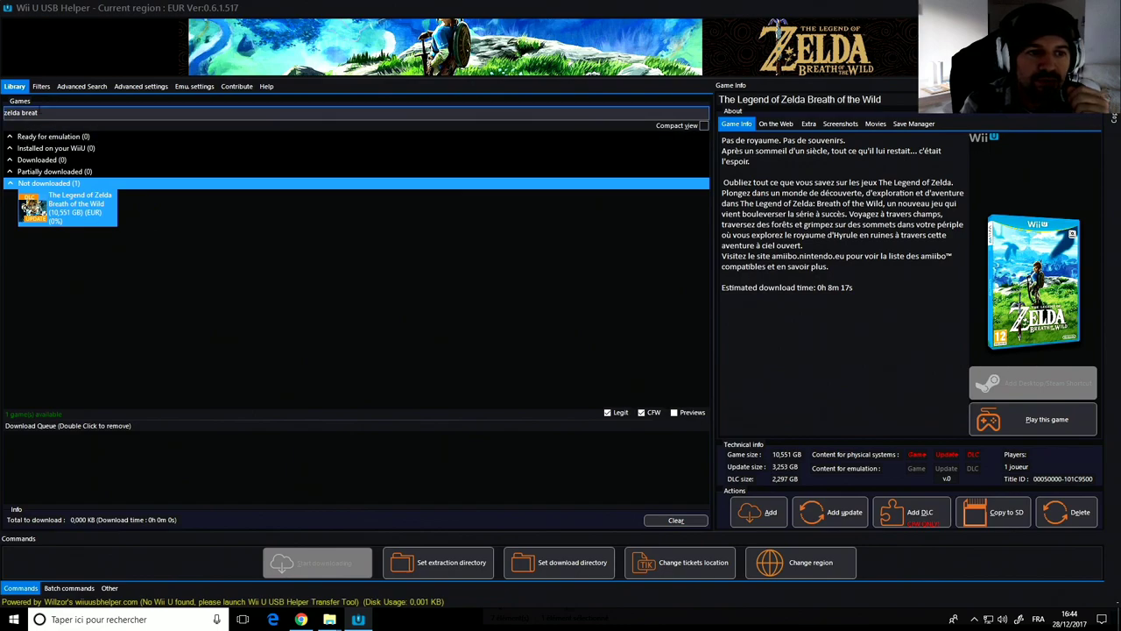
pyautogui.click(40, 86)
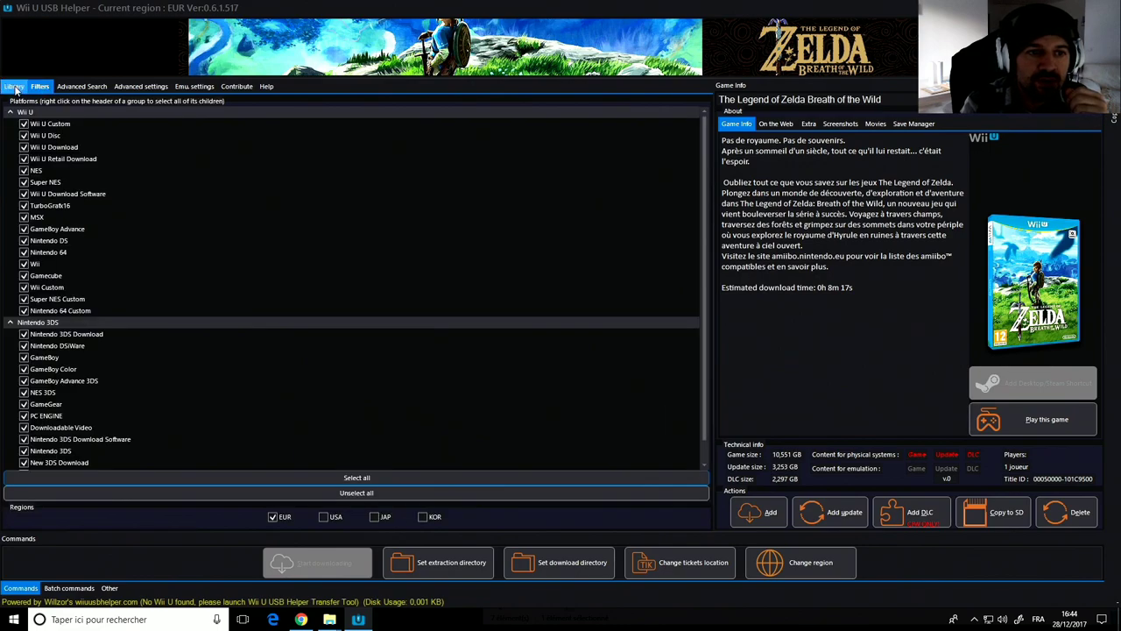
pyautogui.click(15, 87)
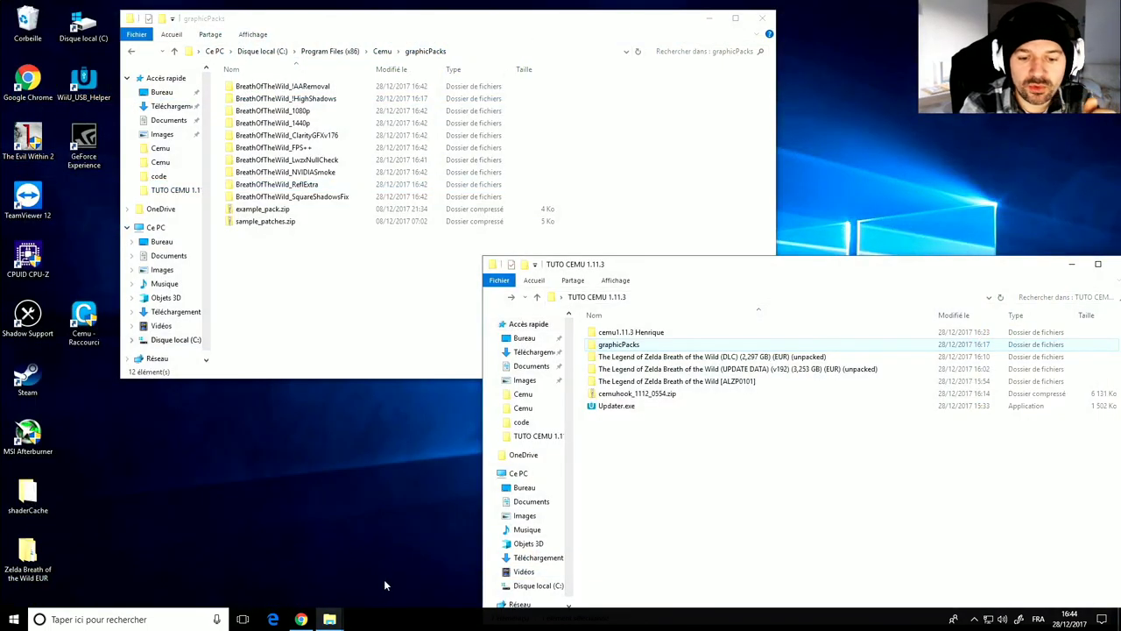
# Step: Switch to Chrome and review the Wii U USB Helper website, including its About, Download and Features sections
pyautogui.click(300, 618)
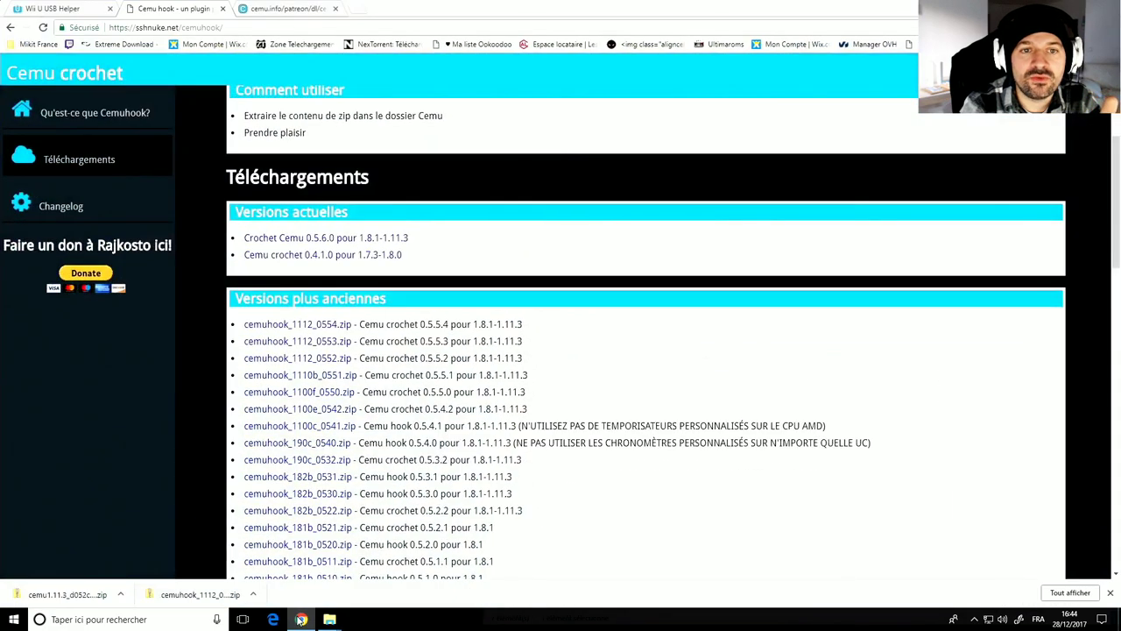
pyautogui.click(39, 9)
pyautogui.scroll(-4, 390, 243)
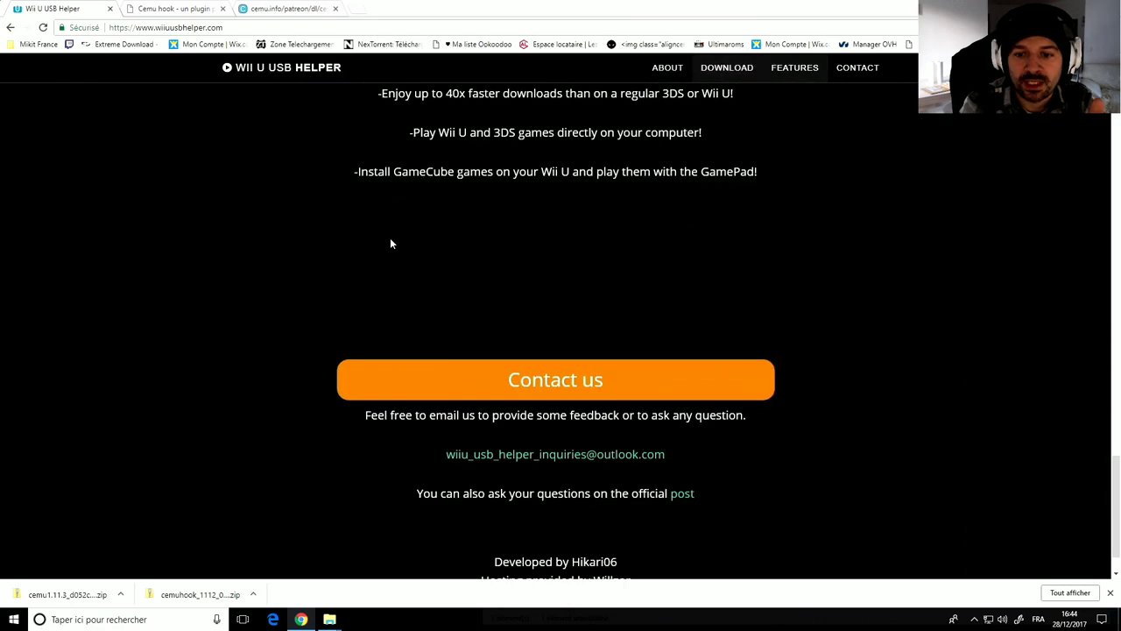
pyautogui.scroll(2, 391, 244)
pyautogui.scroll(3, 391, 244)
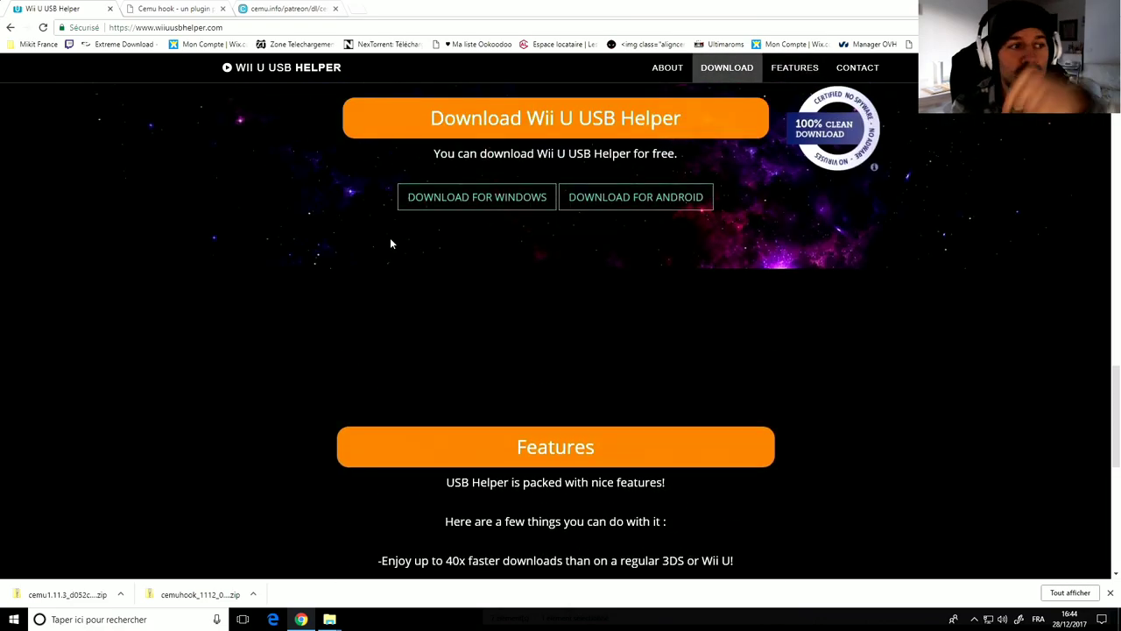
pyautogui.scroll(-3, 391, 243)
pyautogui.scroll(6, 391, 244)
pyautogui.scroll(10, 390, 244)
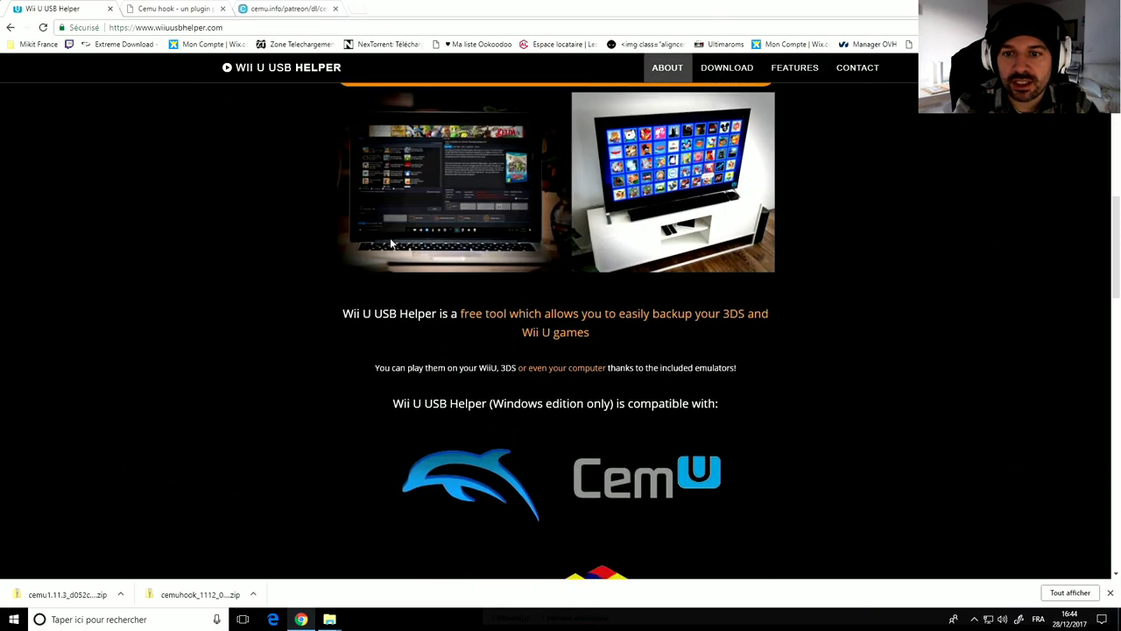
pyautogui.scroll(3, 391, 244)
pyautogui.scroll(-5, 391, 243)
pyautogui.scroll(-13, 391, 244)
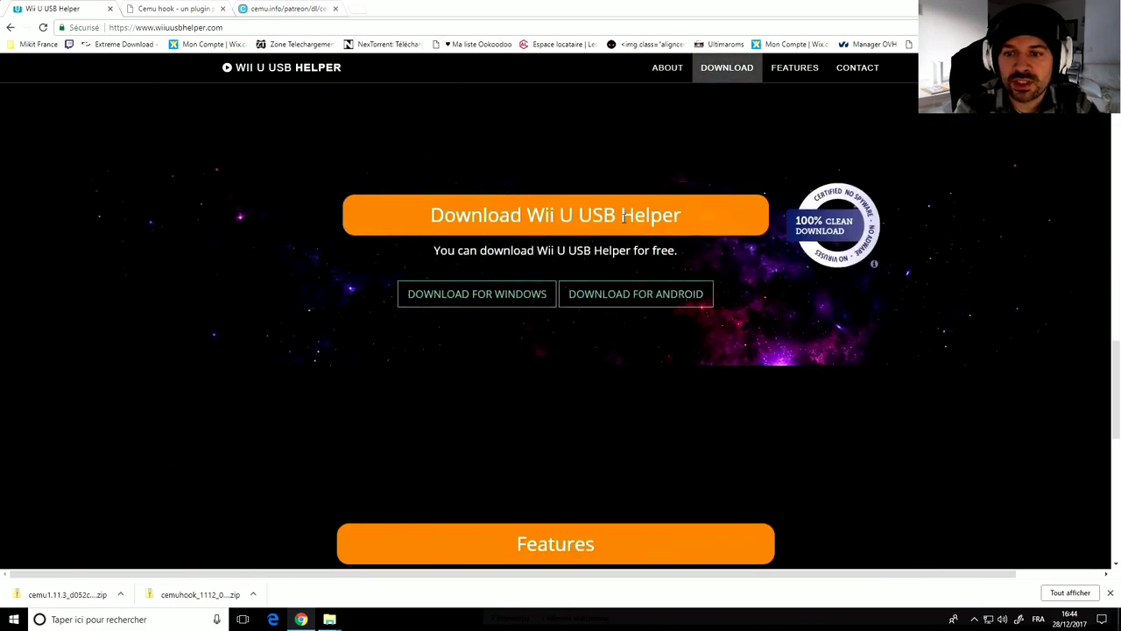
pyautogui.scroll(3, 586, 289)
pyautogui.scroll(-4, 586, 289)
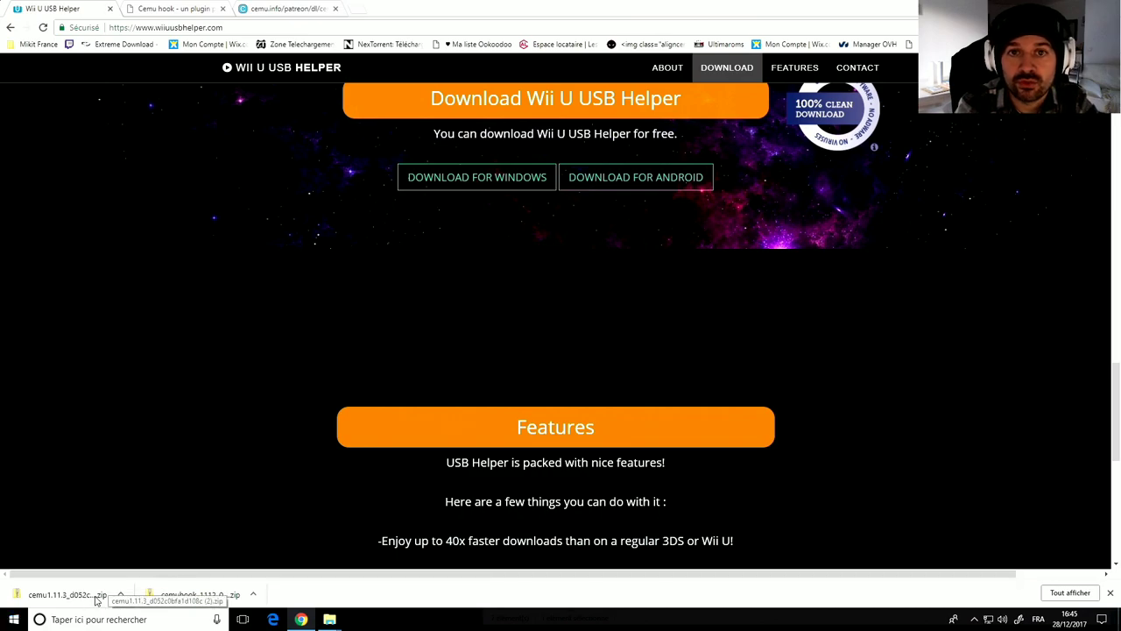
pyautogui.click(189, 7)
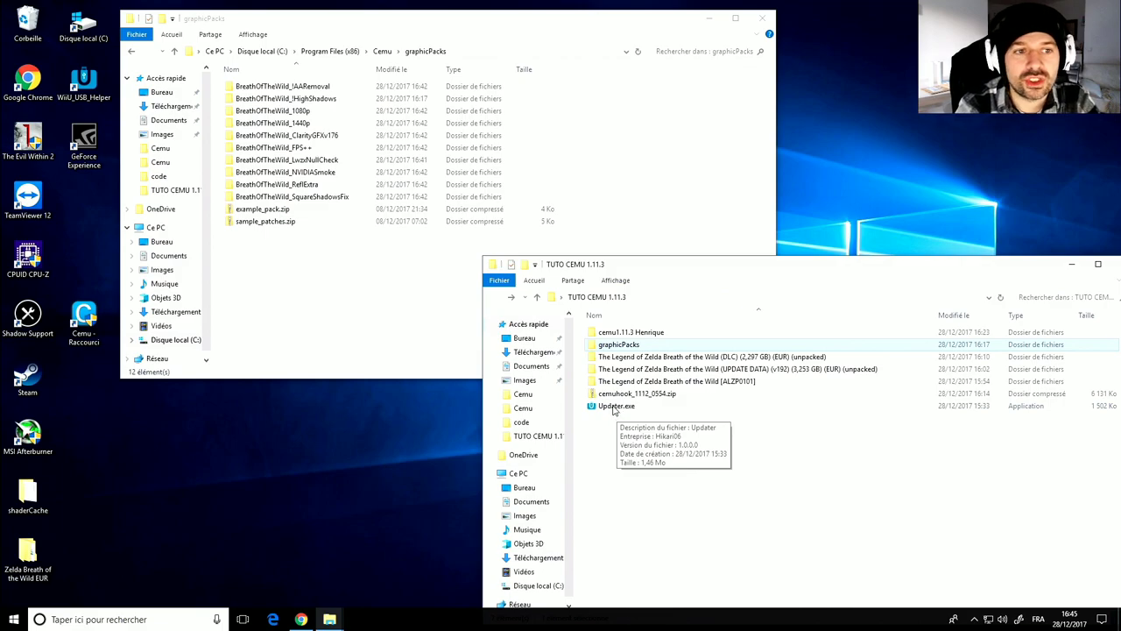
# Step: Run Updater.exe from TUTO CEMU 1.11.3 to install Wii U USB Helper on the desktop, and dismiss the console region selection
pyautogui.click(614, 408)
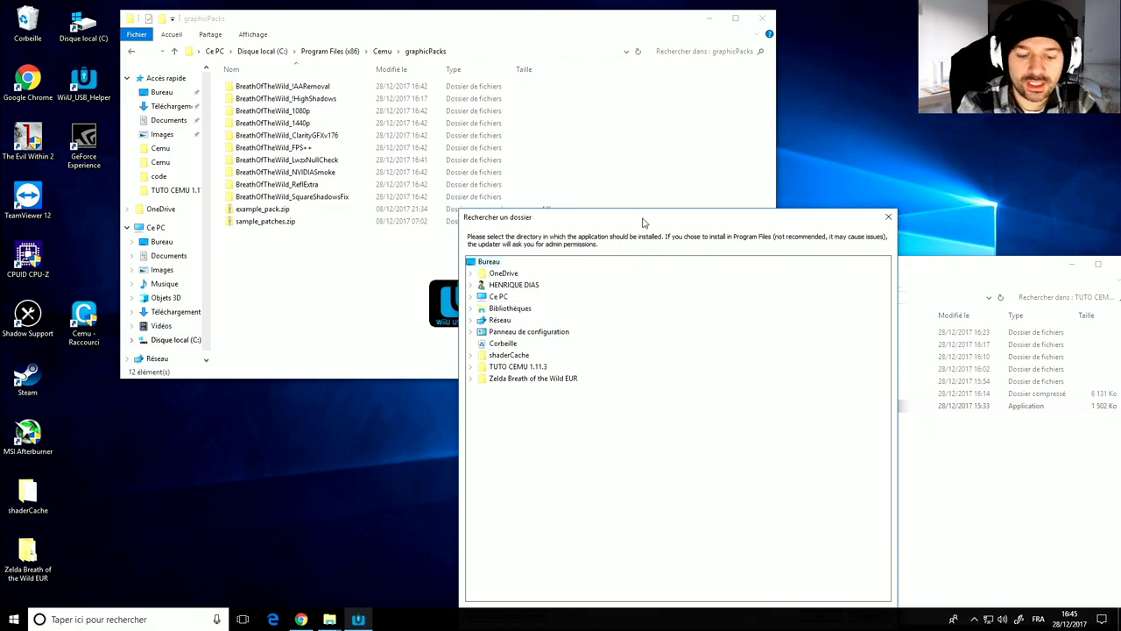
pyautogui.moveTo(639, 221); pyautogui.dragTo(639, 102)
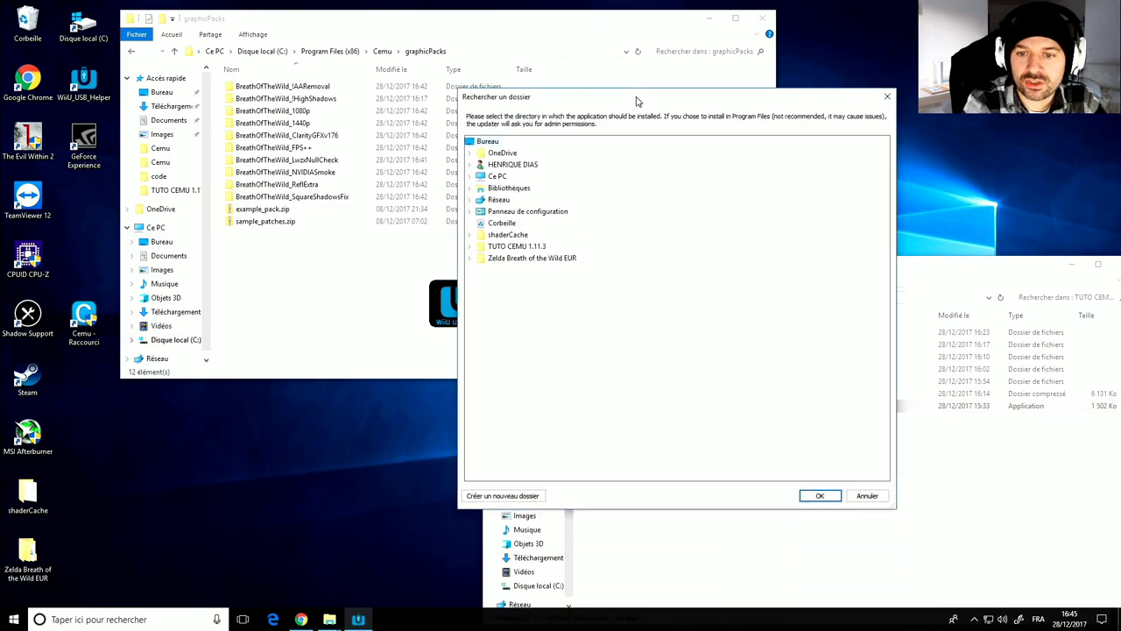
pyautogui.click(819, 496)
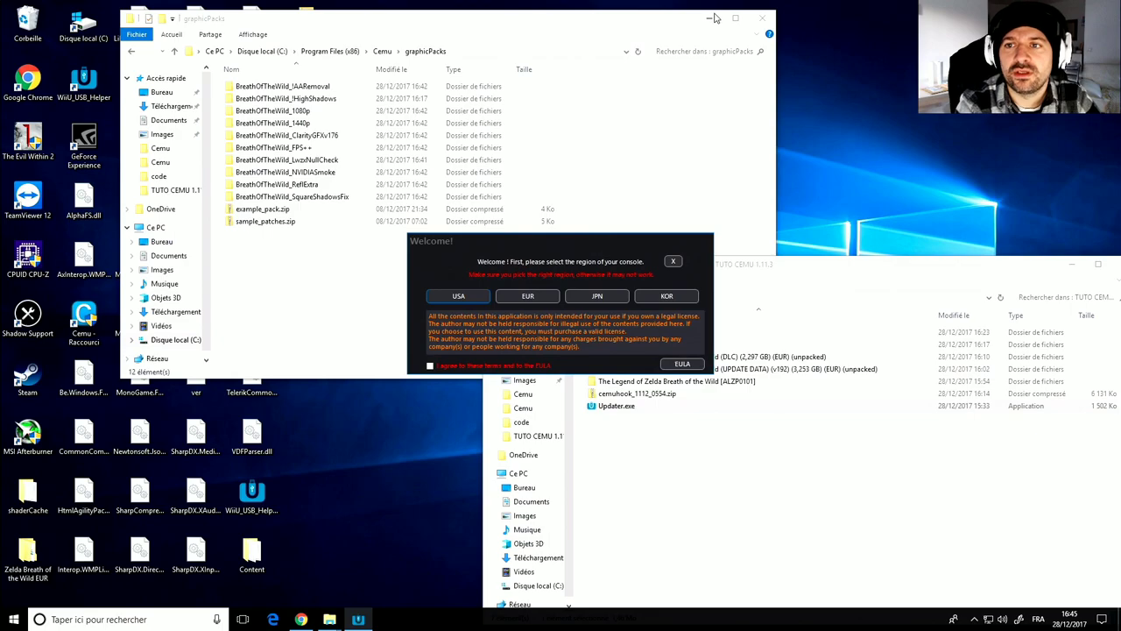
pyautogui.click(673, 261)
pyautogui.click(710, 18)
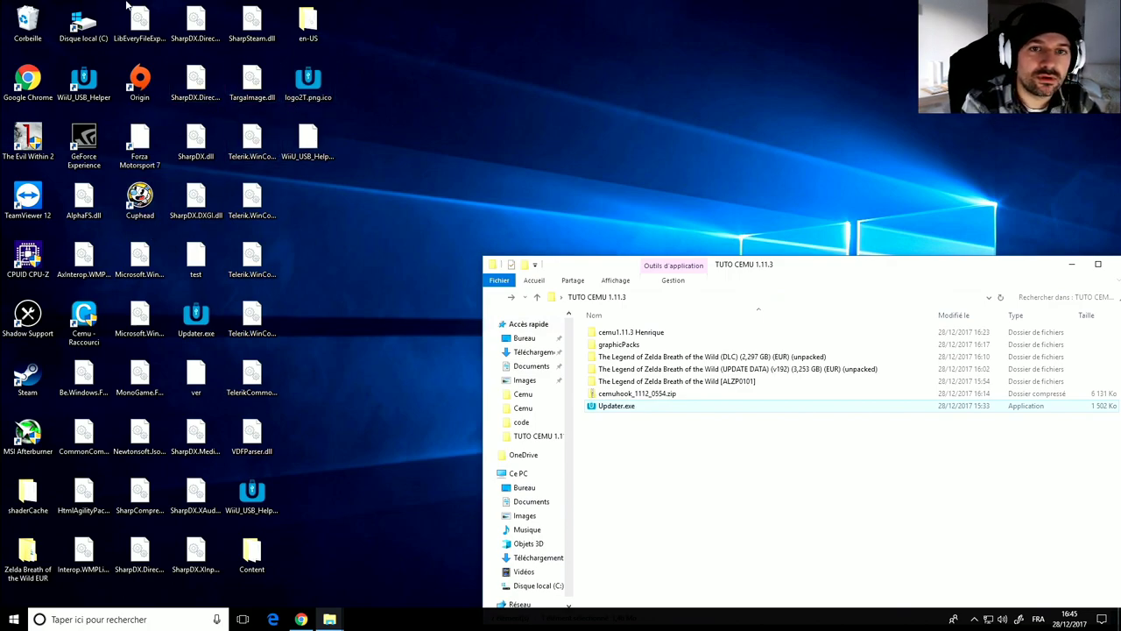
# Step: Select the Wii U USB Helper files and folders unpacked on the desktop, plus the shaderCache folder, skipping the game and application shortcuts and Updater.exe
pyautogui.moveTo(113, 0); pyautogui.dragTo(342, 49)
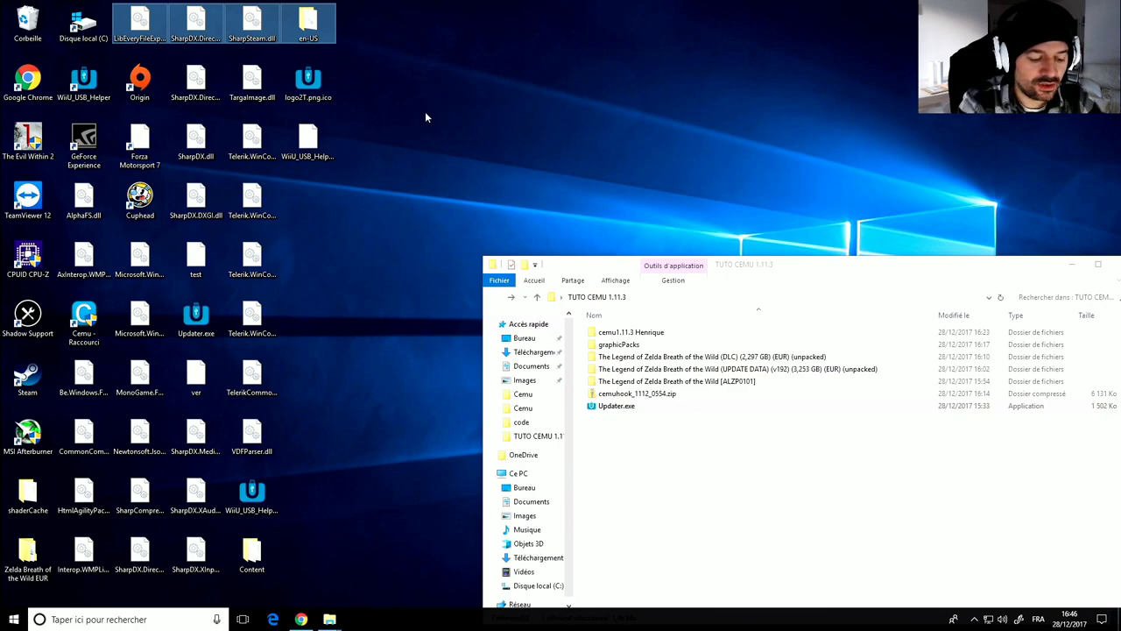
pyautogui.click(361, 104)
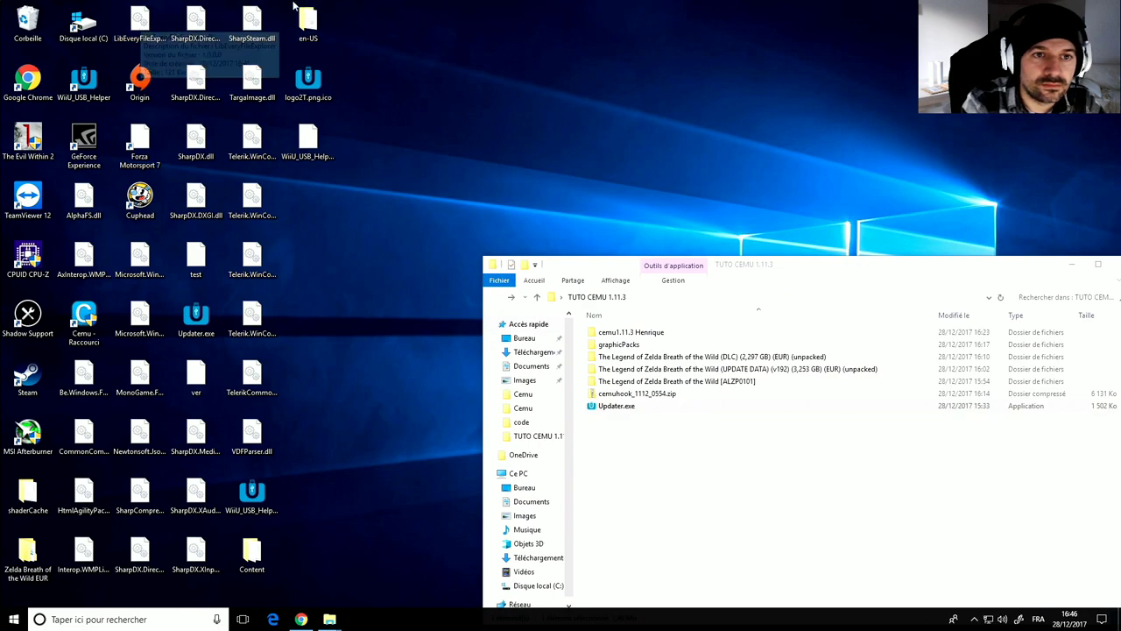
pyautogui.click(254, 22)
pyautogui.keyDown('ctrl'); pyautogui.click(205, 25); pyautogui.keyUp('ctrl')
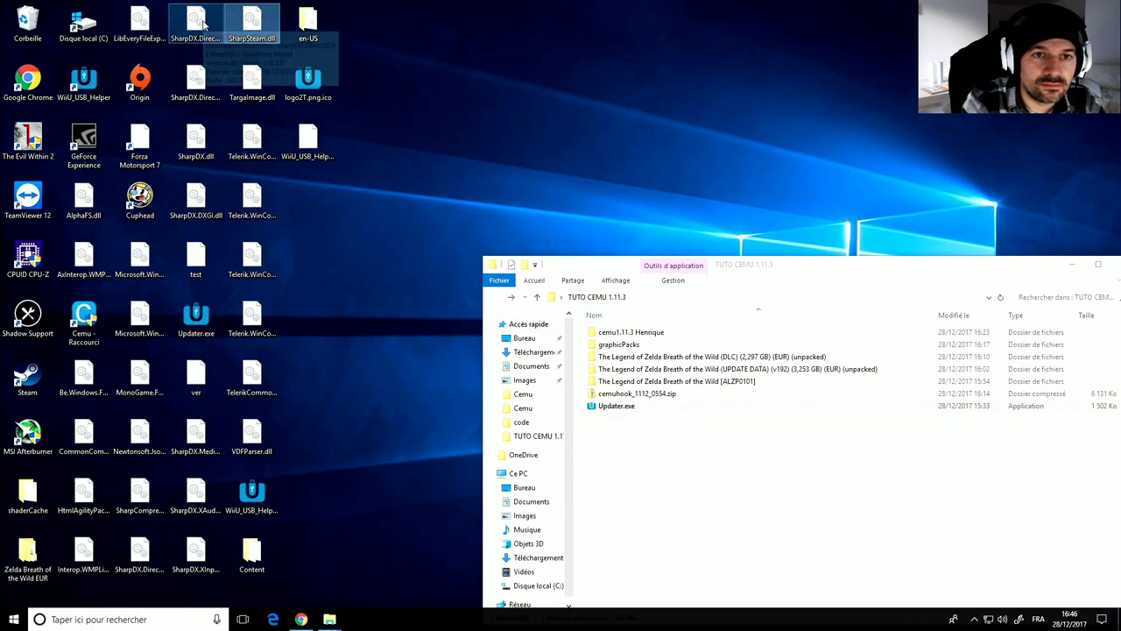
pyautogui.keyDown('ctrl'); pyautogui.click(204, 25); pyautogui.keyUp('ctrl')
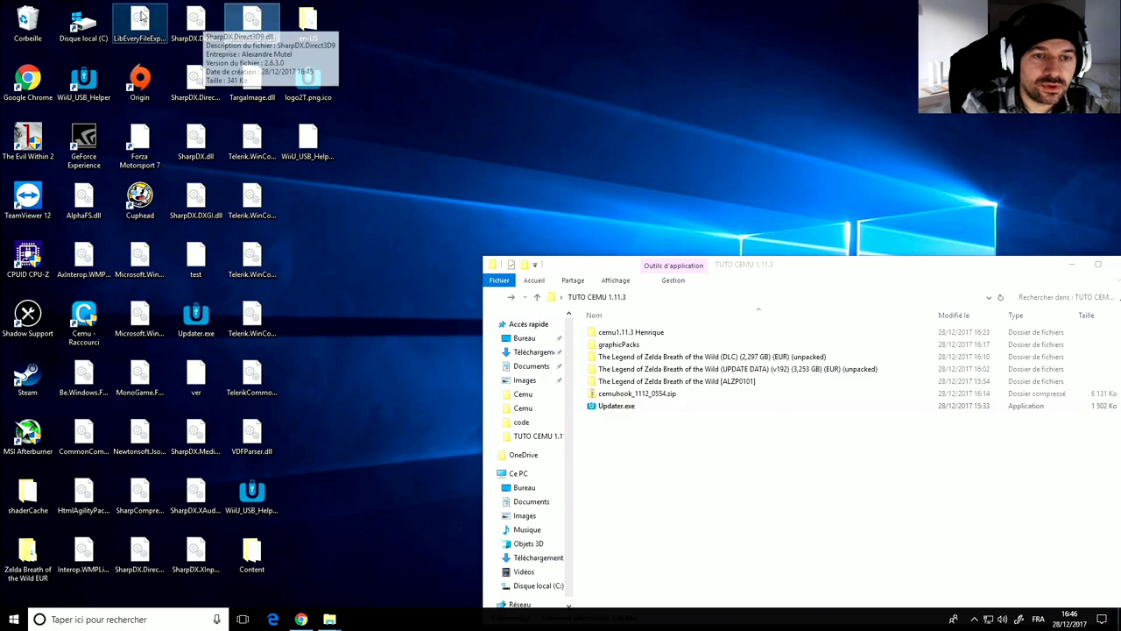
pyautogui.keyDown('ctrl'); pyautogui.click(142, 15); pyautogui.keyUp('ctrl')
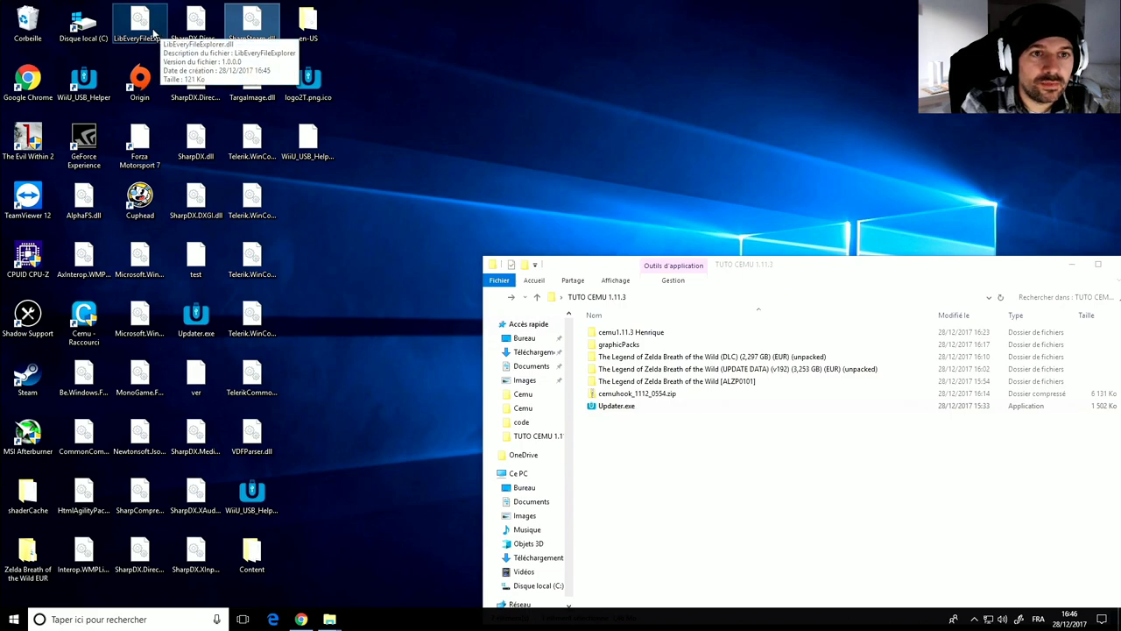
pyautogui.keyDown('ctrl'); pyautogui.click(195, 24); pyautogui.keyUp('ctrl')
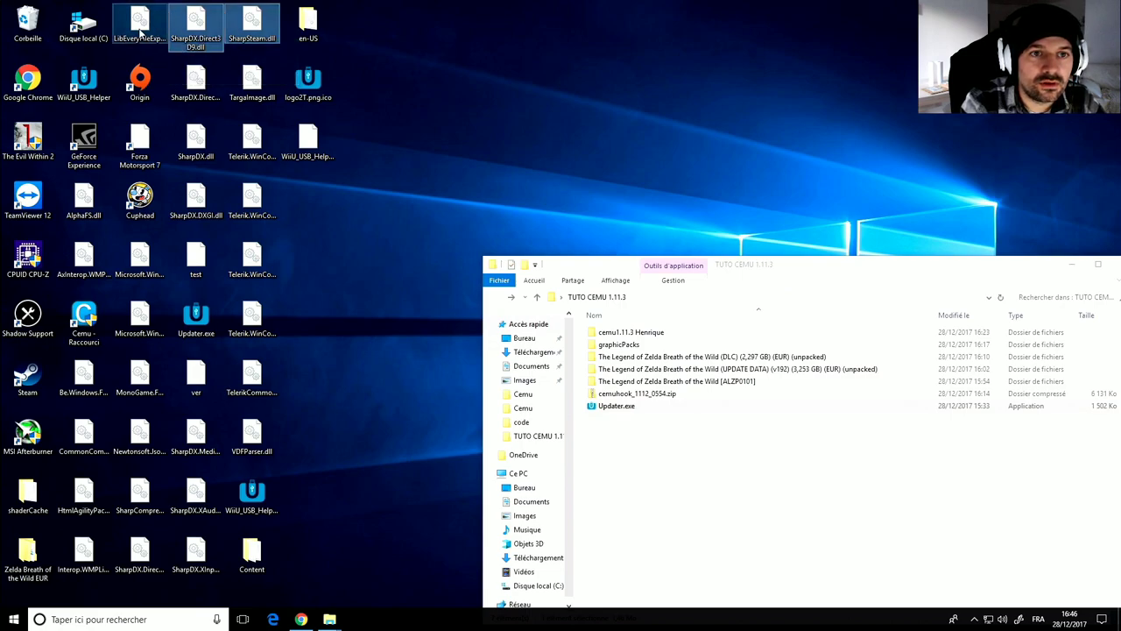
pyautogui.keyDown('ctrl'); pyautogui.click(186, 71); pyautogui.keyUp('ctrl')
pyautogui.keyDown('ctrl'); pyautogui.click(235, 77); pyautogui.keyUp('ctrl')
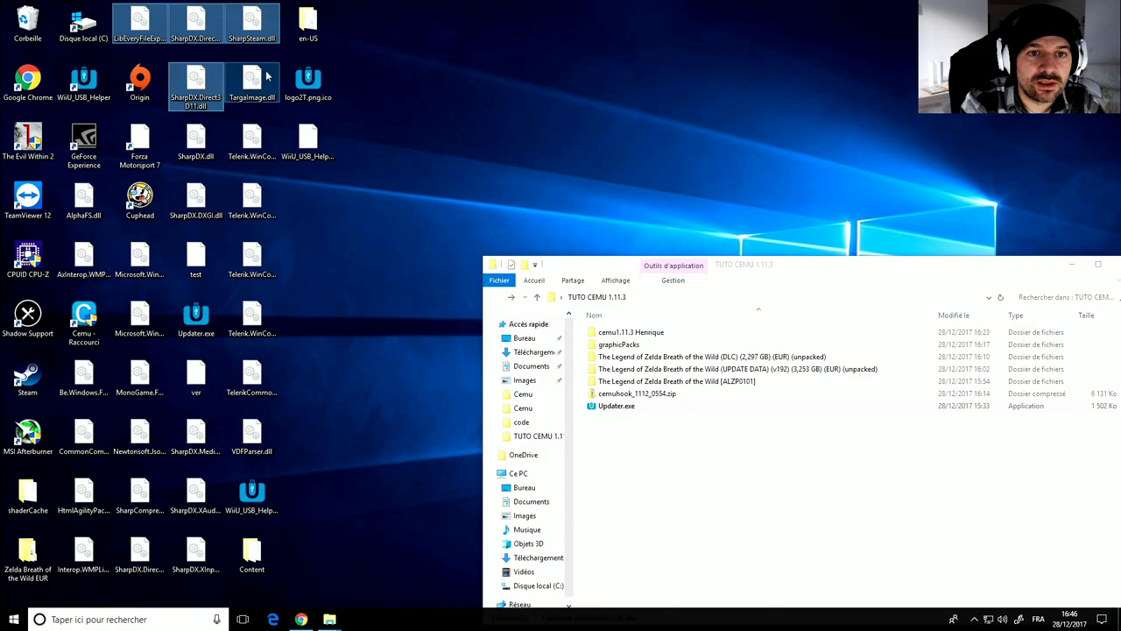
pyautogui.keyDown('ctrl'); pyautogui.click(308, 77); pyautogui.keyUp('ctrl')
pyautogui.keyDown('ctrl'); pyautogui.click(309, 23); pyautogui.keyUp('ctrl')
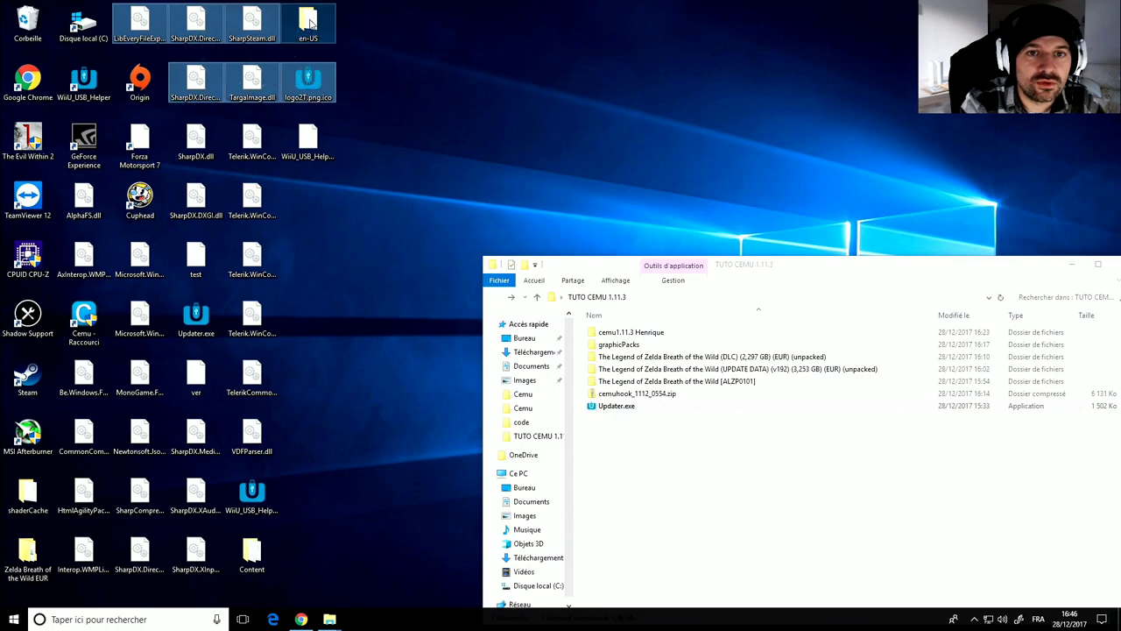
pyautogui.keyDown('ctrl'); pyautogui.click(318, 134); pyautogui.keyUp('ctrl')
pyautogui.keyDown('ctrl'); pyautogui.click(253, 141); pyautogui.keyUp('ctrl')
pyautogui.keyDown('ctrl'); pyautogui.click(196, 140); pyautogui.keyUp('ctrl')
pyautogui.keyDown('ctrl'); pyautogui.click(135, 160); pyautogui.keyUp('ctrl')
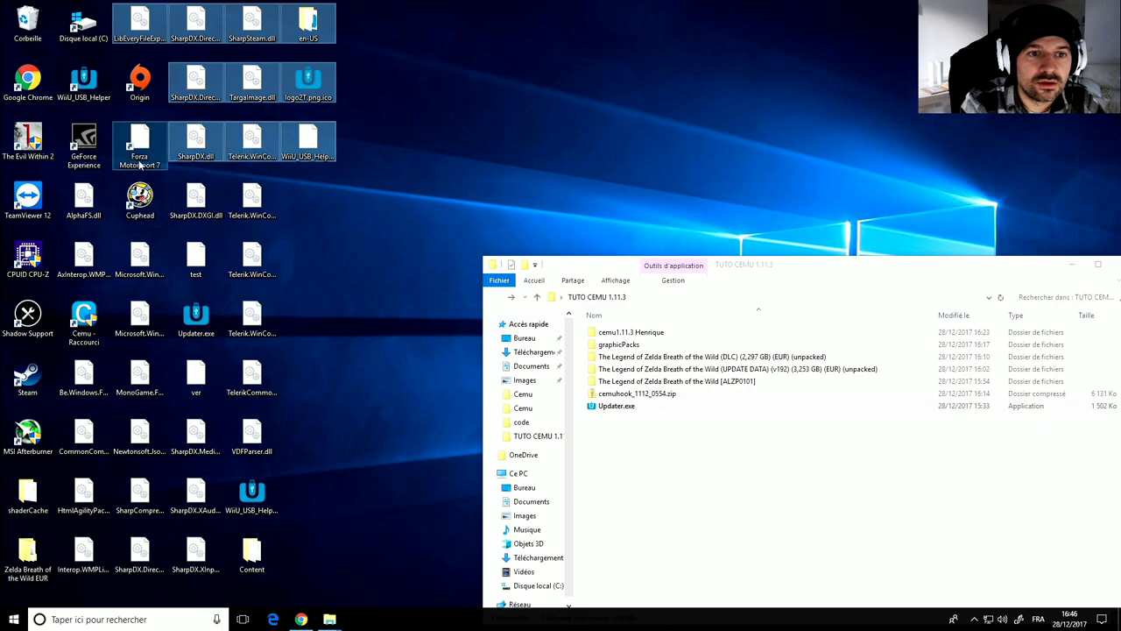
pyautogui.keyDown('ctrl'); pyautogui.click(196, 200); pyautogui.keyUp('ctrl')
pyautogui.keyDown('ctrl'); pyautogui.click(252, 199); pyautogui.keyUp('ctrl')
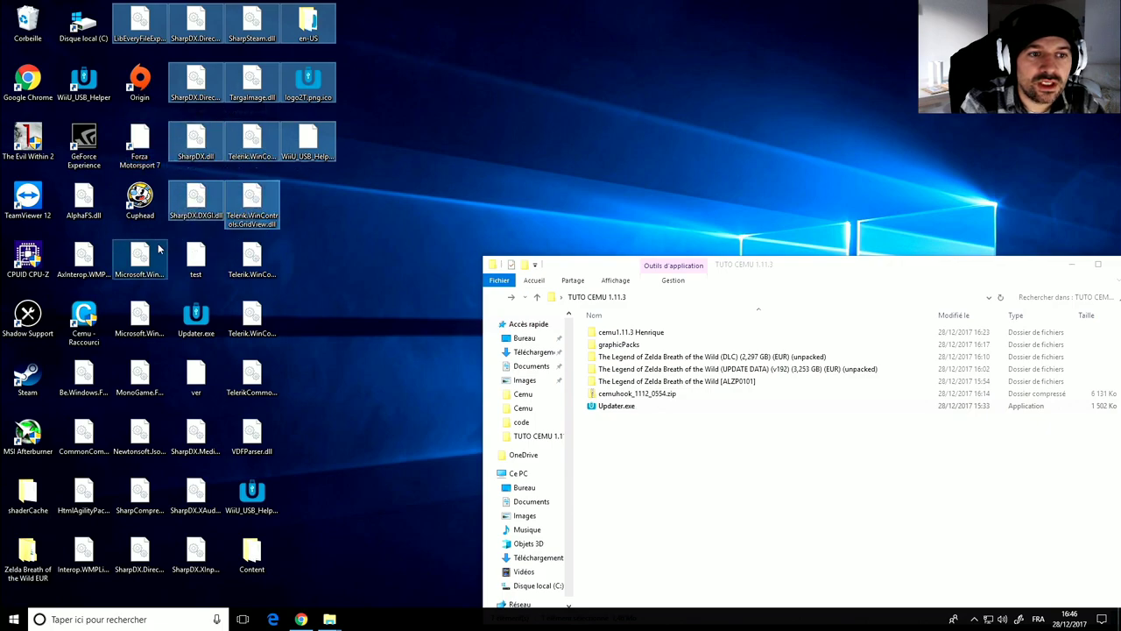
pyautogui.keyDown('ctrl'); pyautogui.click(84, 202); pyautogui.keyUp('ctrl')
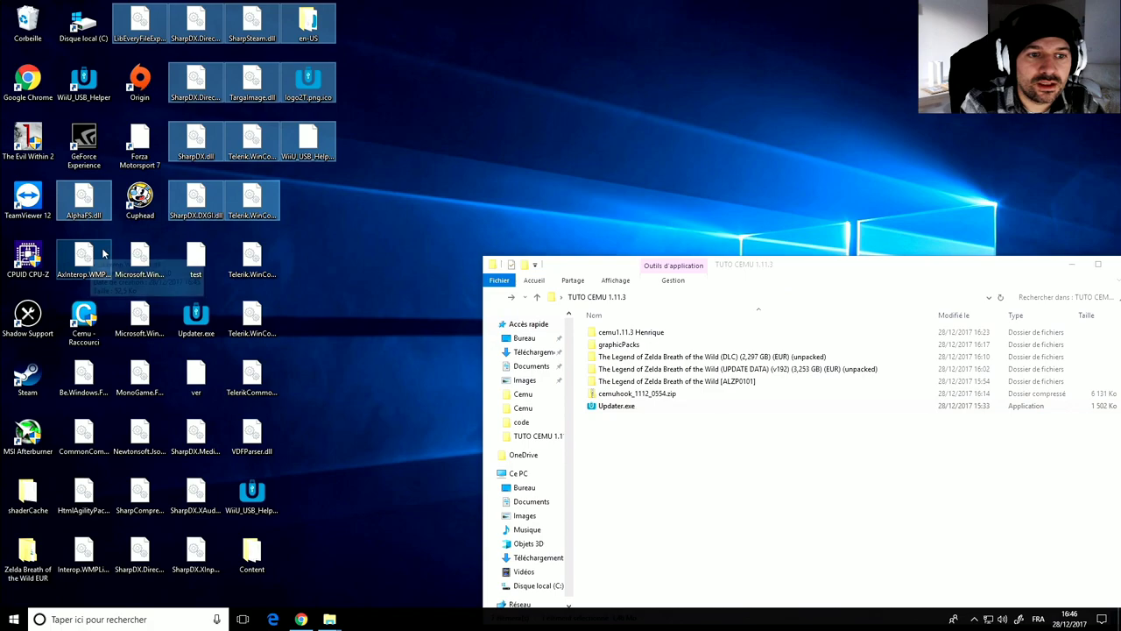
pyautogui.keyDown('ctrl'); pyautogui.click(141, 259); pyautogui.keyUp('ctrl')
pyautogui.keyDown('ctrl'); pyautogui.click(196, 261); pyautogui.keyUp('ctrl')
pyautogui.keyDown('ctrl'); pyautogui.click(253, 266); pyautogui.keyUp('ctrl')
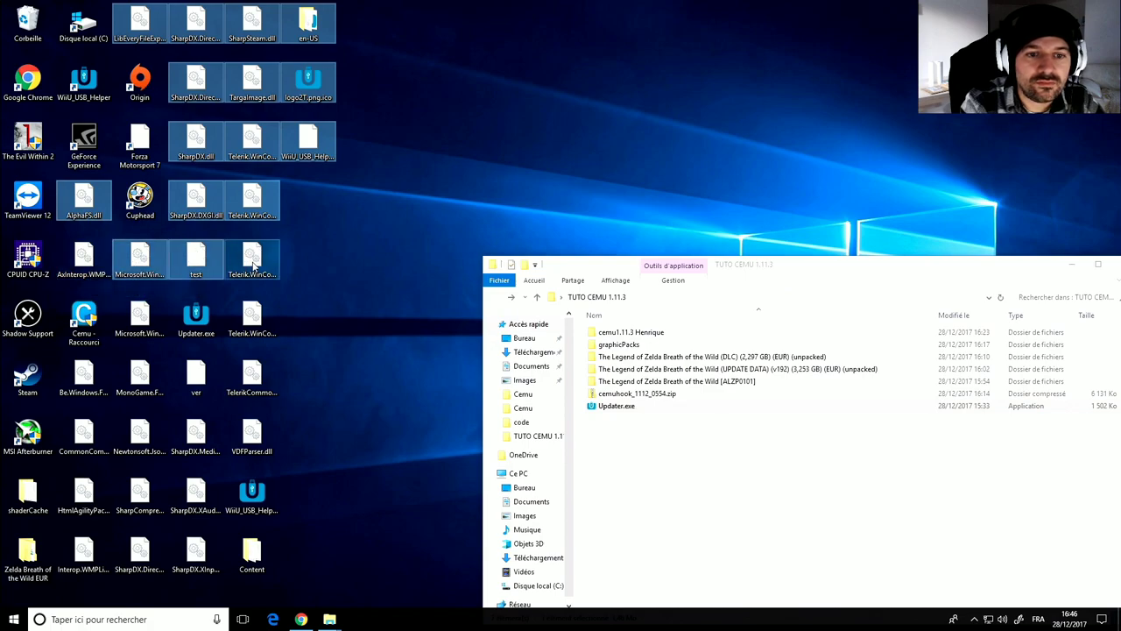
pyautogui.keyDown('ctrl'); pyautogui.click(75, 262); pyautogui.keyUp('ctrl')
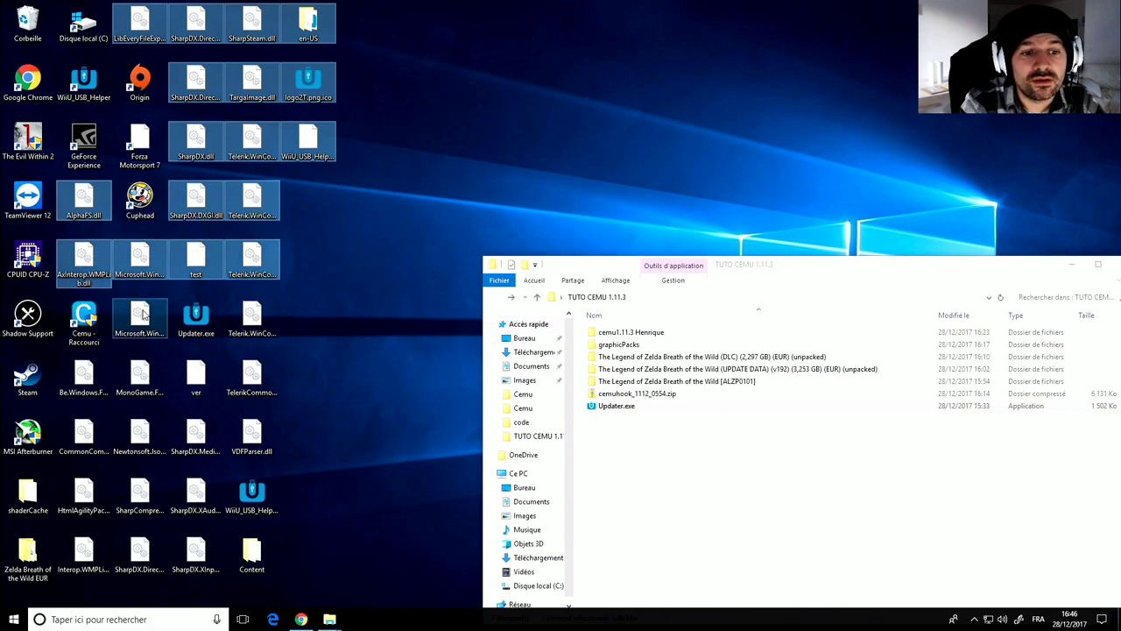
pyautogui.keyDown('ctrl'); pyautogui.click(140, 317); pyautogui.keyUp('ctrl')
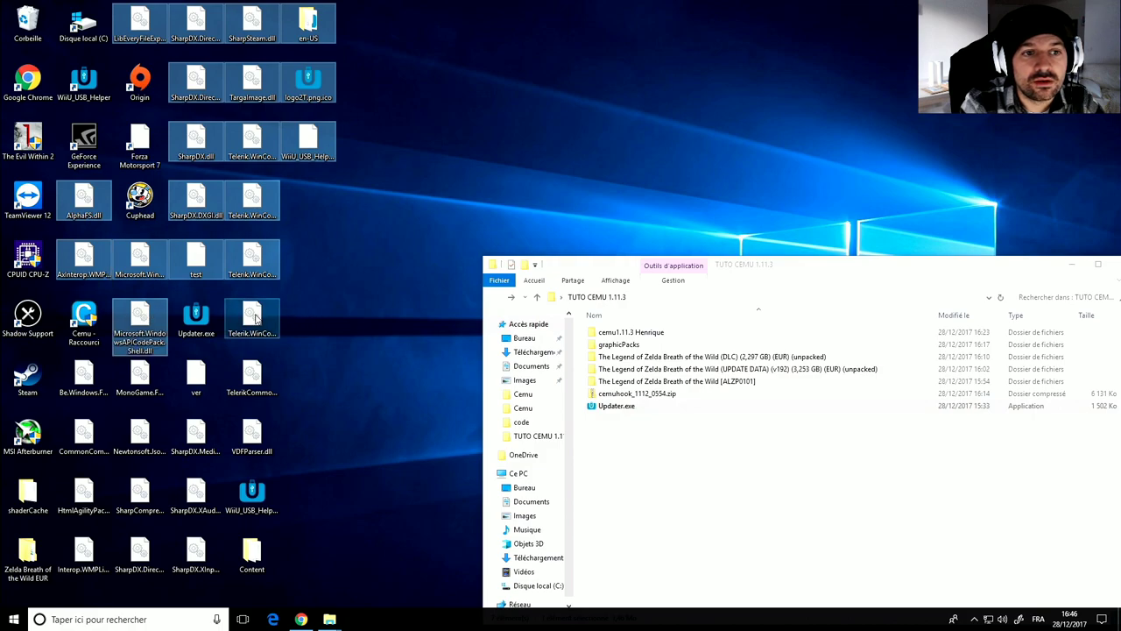
pyautogui.keyDown('ctrl'); pyautogui.click(253, 318); pyautogui.keyUp('ctrl')
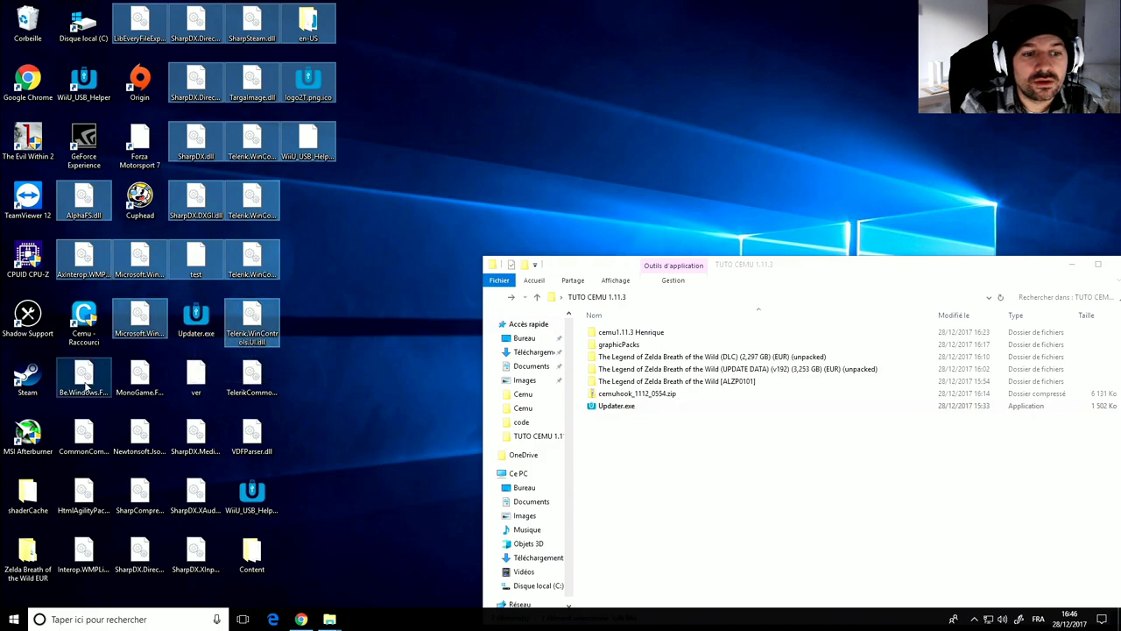
pyautogui.keyDown('ctrl'); pyautogui.click(85, 375); pyautogui.keyUp('ctrl')
pyautogui.keyDown('ctrl'); pyautogui.click(140, 382); pyautogui.keyUp('ctrl')
pyautogui.keyDown('ctrl'); pyautogui.click(194, 382); pyautogui.keyUp('ctrl')
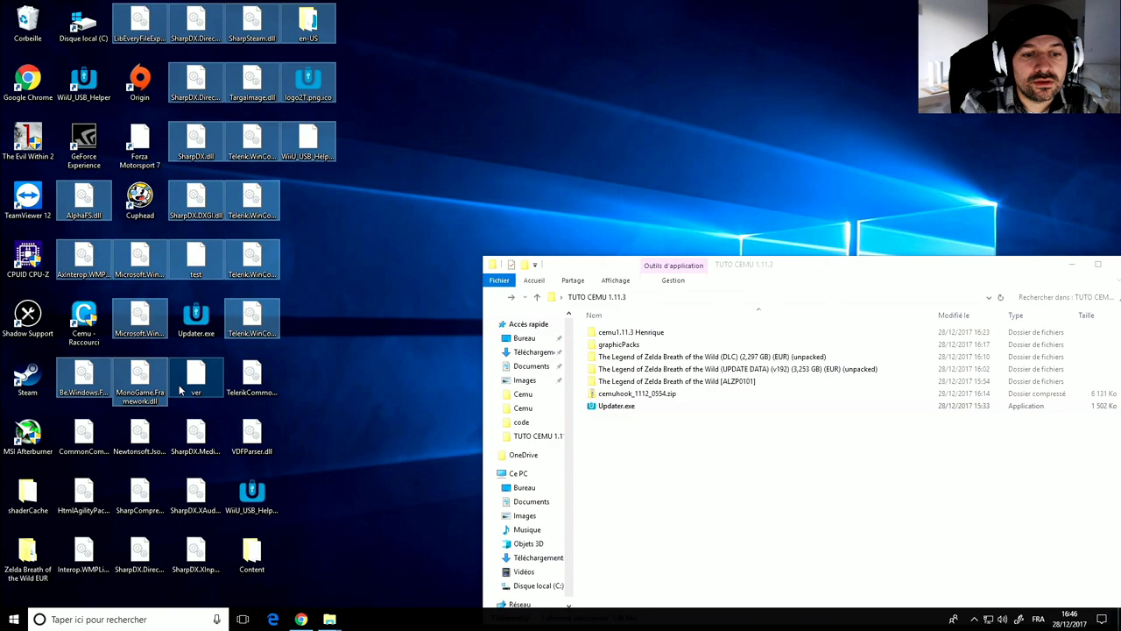
pyautogui.keyDown('ctrl'); pyautogui.click(250, 386); pyautogui.keyUp('ctrl')
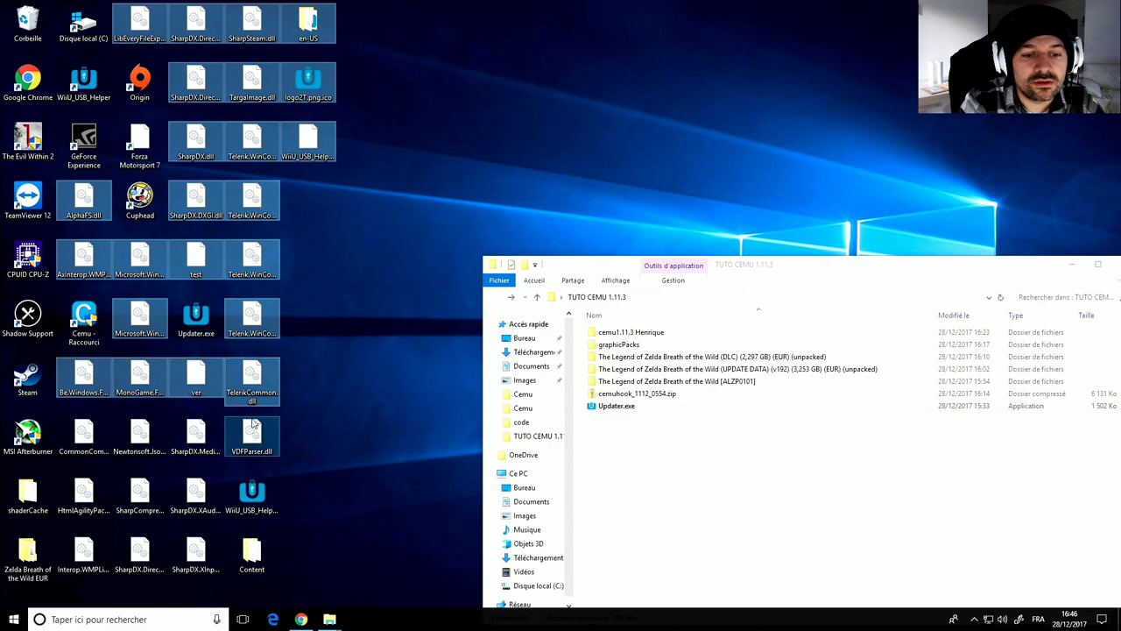
pyautogui.keyDown('ctrl'); pyautogui.click(85, 433); pyautogui.keyUp('ctrl')
pyautogui.keyDown('ctrl'); pyautogui.click(140, 433); pyautogui.keyUp('ctrl')
pyautogui.keyDown('ctrl'); pyautogui.click(193, 434); pyautogui.keyUp('ctrl')
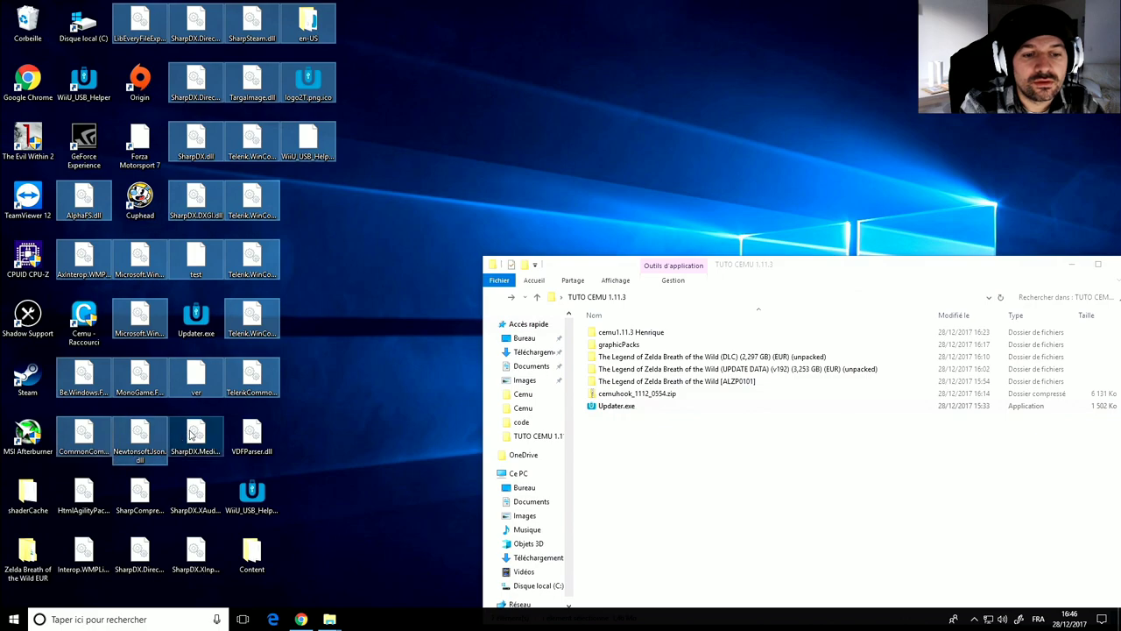
pyautogui.keyDown('ctrl'); pyautogui.click(250, 434); pyautogui.keyUp('ctrl')
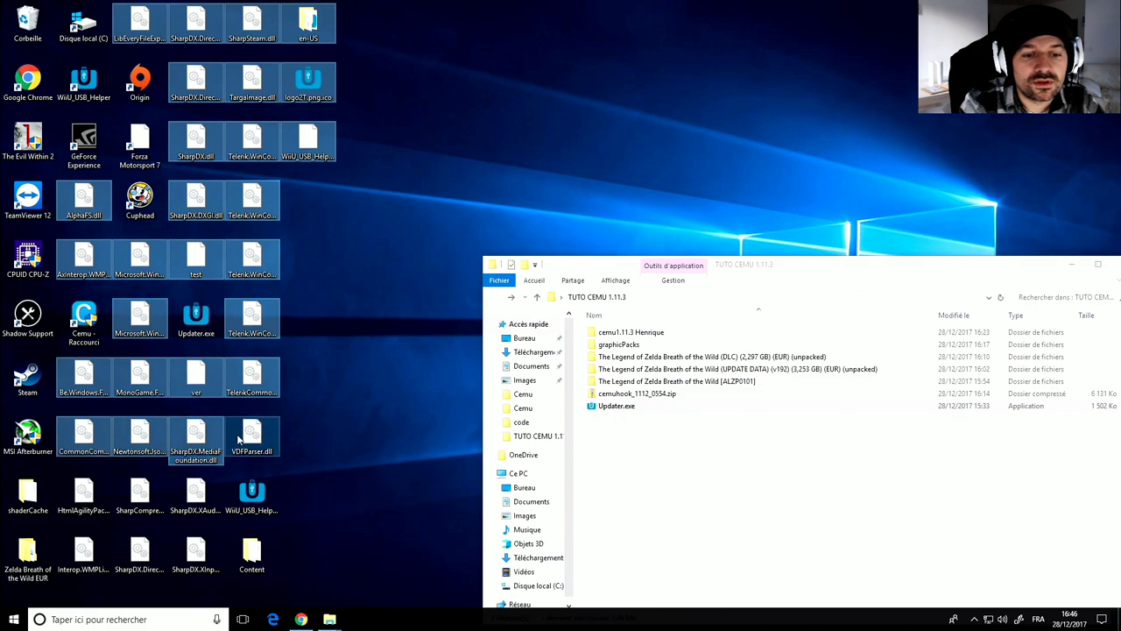
pyautogui.keyDown('ctrl'); pyautogui.click(251, 495); pyautogui.keyUp('ctrl')
pyautogui.keyDown('ctrl'); pyautogui.click(252, 551); pyautogui.keyUp('ctrl')
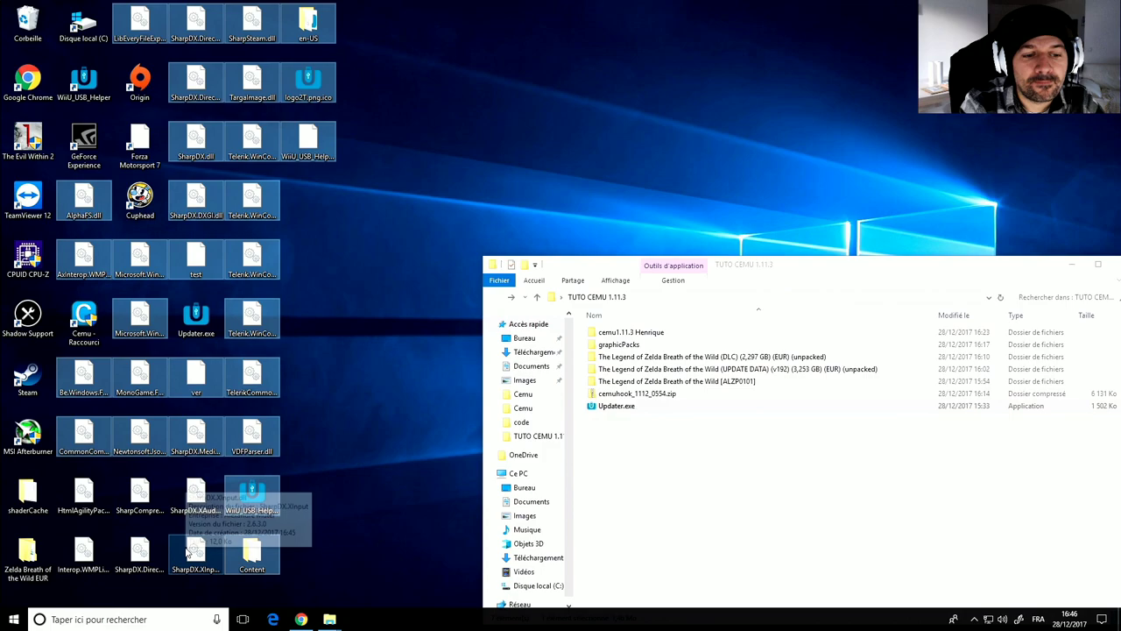
pyautogui.keyDown('ctrl'); pyautogui.click(195, 550); pyautogui.keyUp('ctrl')
pyautogui.keyDown('ctrl'); pyautogui.click(188, 506); pyautogui.keyUp('ctrl')
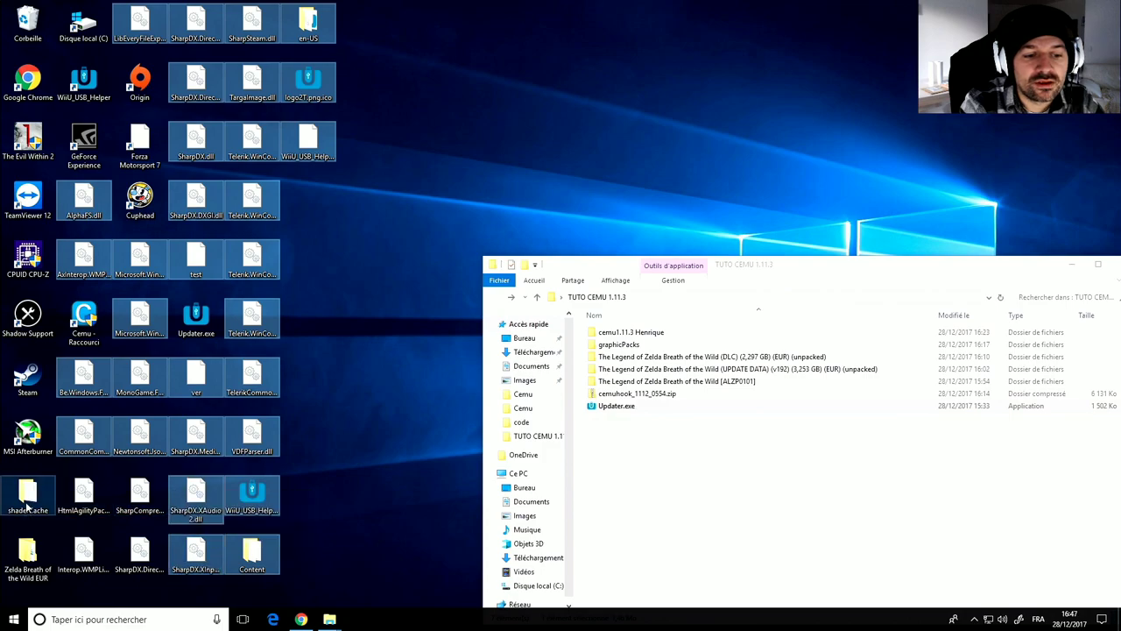
pyautogui.keyDown('ctrl'); pyautogui.click(26, 504); pyautogui.keyUp('ctrl')
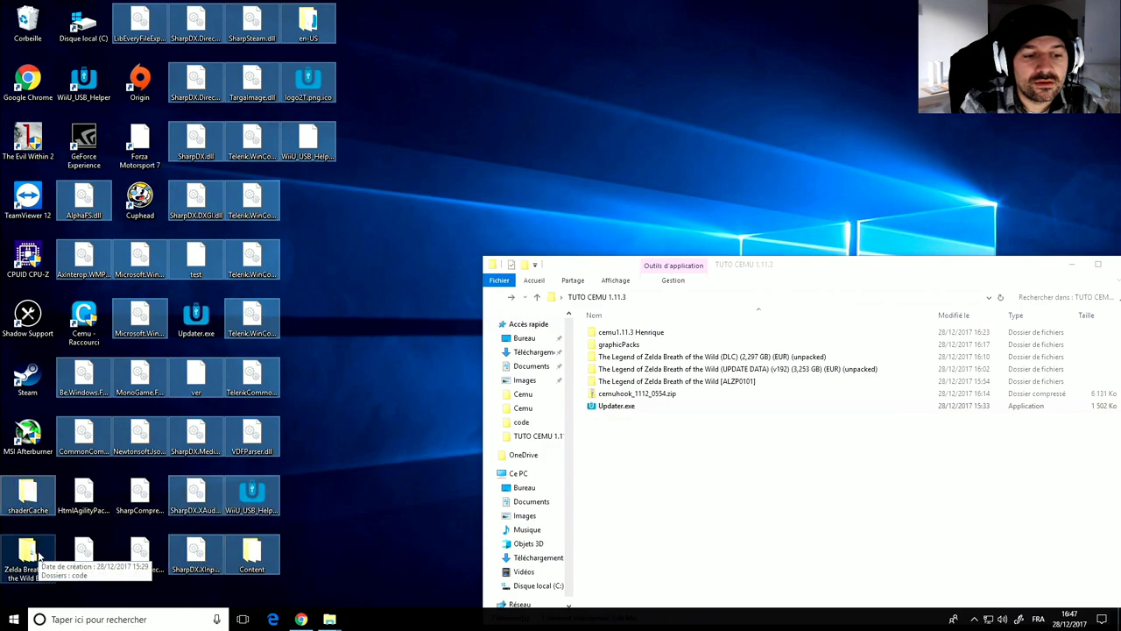
# Step: Add the Zelda Breath of the Wild EUR folder and the remaining DLL files to the desktop selection and delete everything selected
pyautogui.keyDown('ctrl'); pyautogui.click(35, 550); pyautogui.keyUp('ctrl')
pyautogui.keyDown('ctrl'); pyautogui.click(83, 552); pyautogui.keyUp('ctrl')
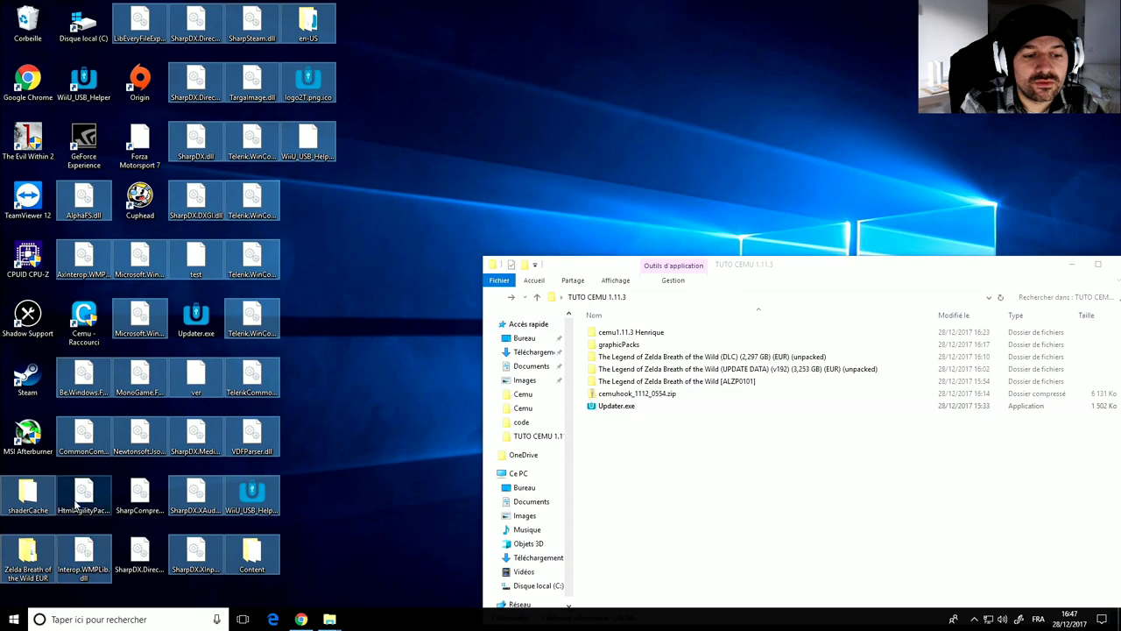
pyautogui.keyDown('ctrl'); pyautogui.click(76, 504); pyautogui.keyUp('ctrl')
pyautogui.keyDown('ctrl'); pyautogui.click(143, 502); pyautogui.keyUp('ctrl')
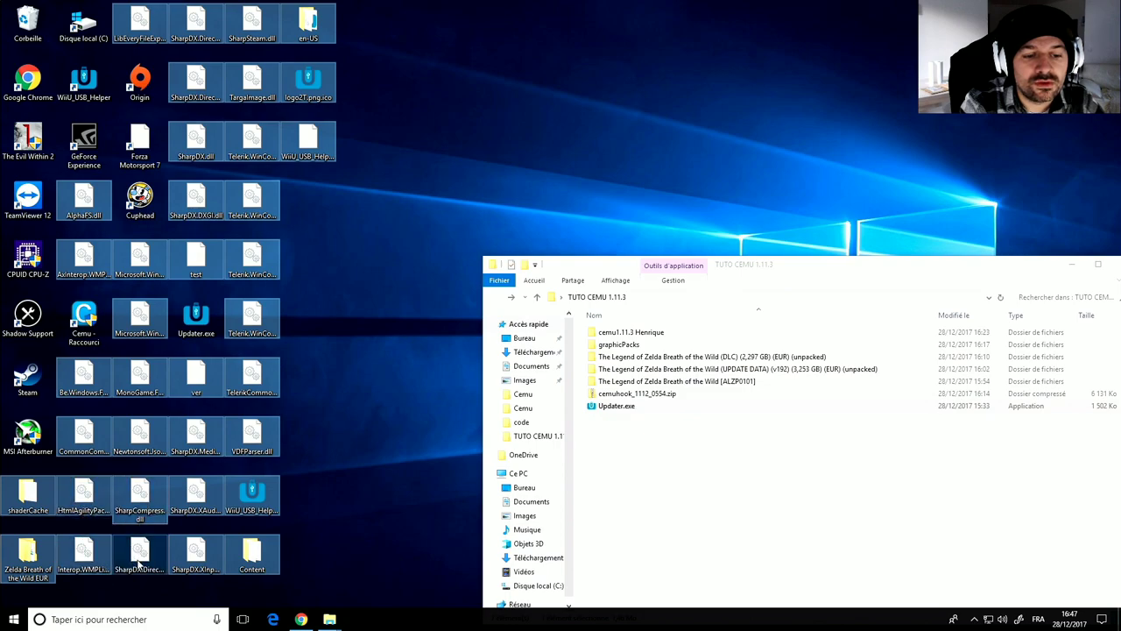
pyautogui.keyDown('ctrl'); pyautogui.click(140, 560); pyautogui.keyUp('ctrl')
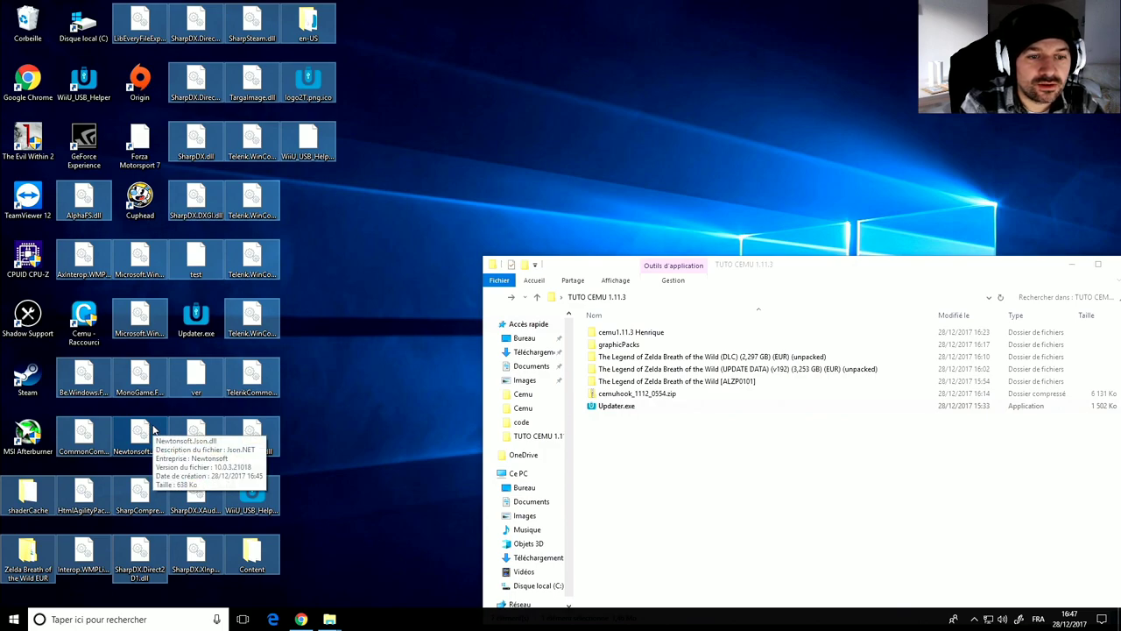
pyautogui.rightClick(153, 426)
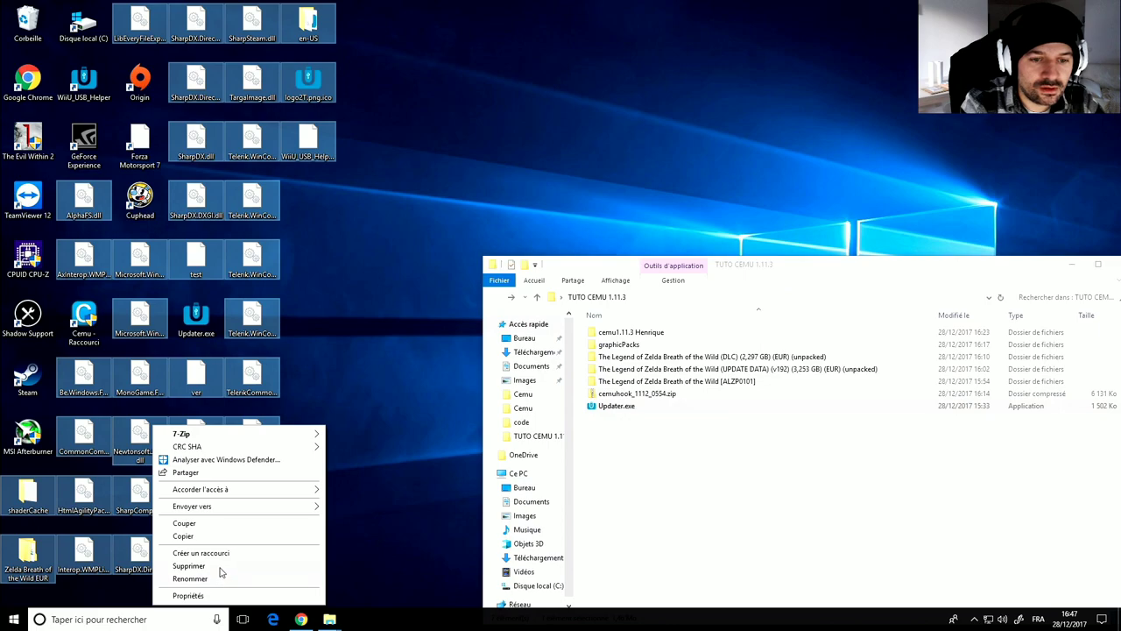
pyautogui.click(220, 567)
pyautogui.click(606, 320)
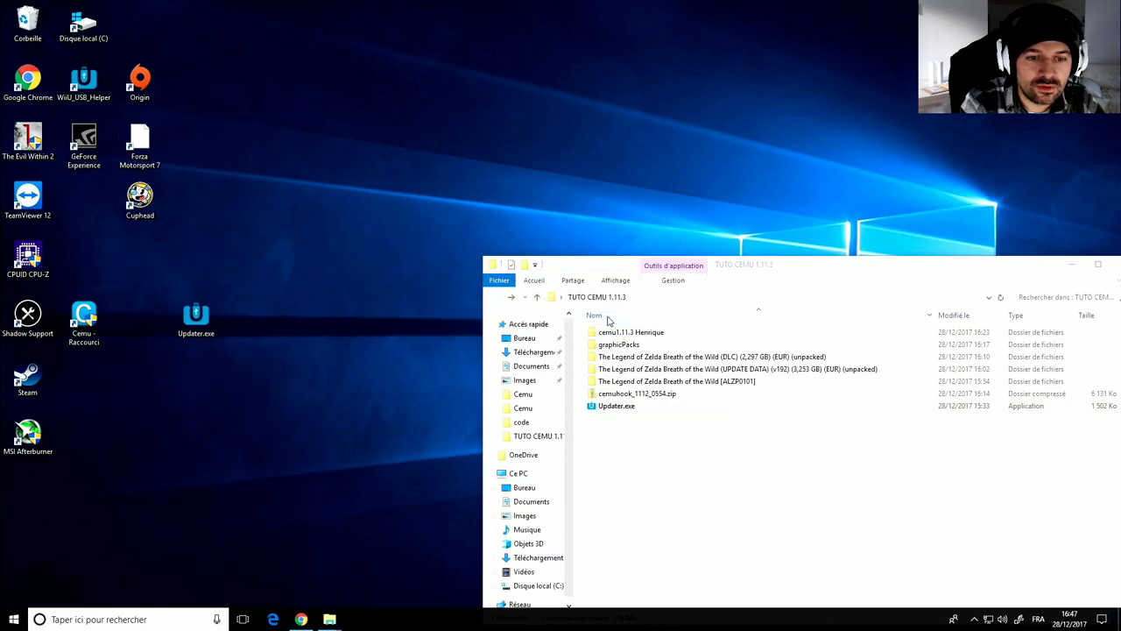
# Step: Delete the Updater.exe copy from the desktop, sending it to the Recycle Bin
pyautogui.rightClick(202, 320)
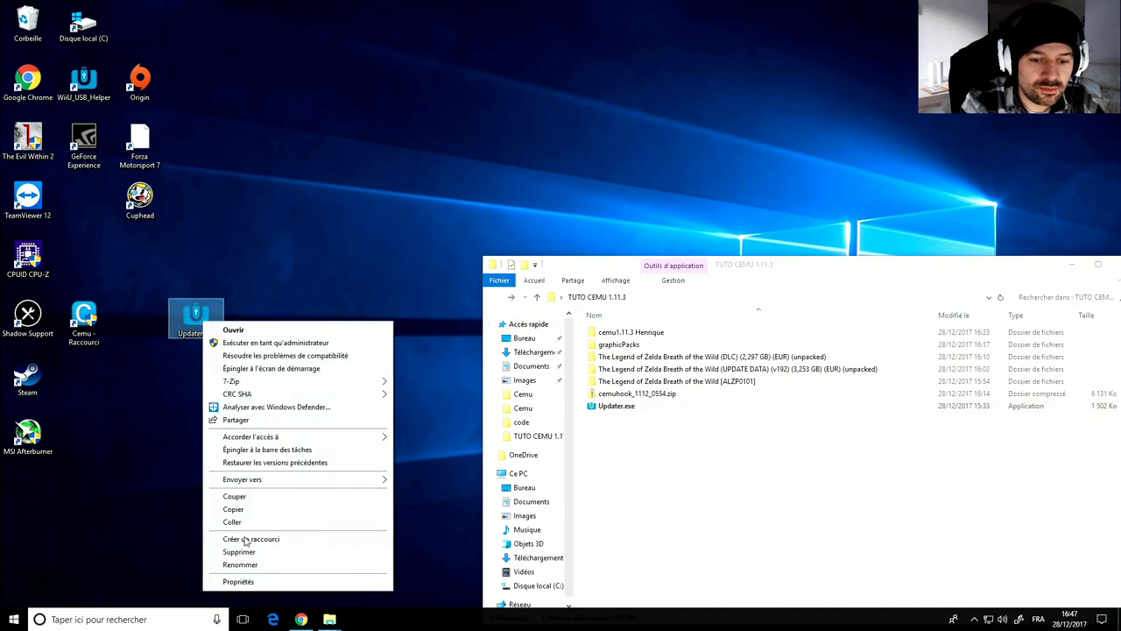
pyautogui.click(246, 552)
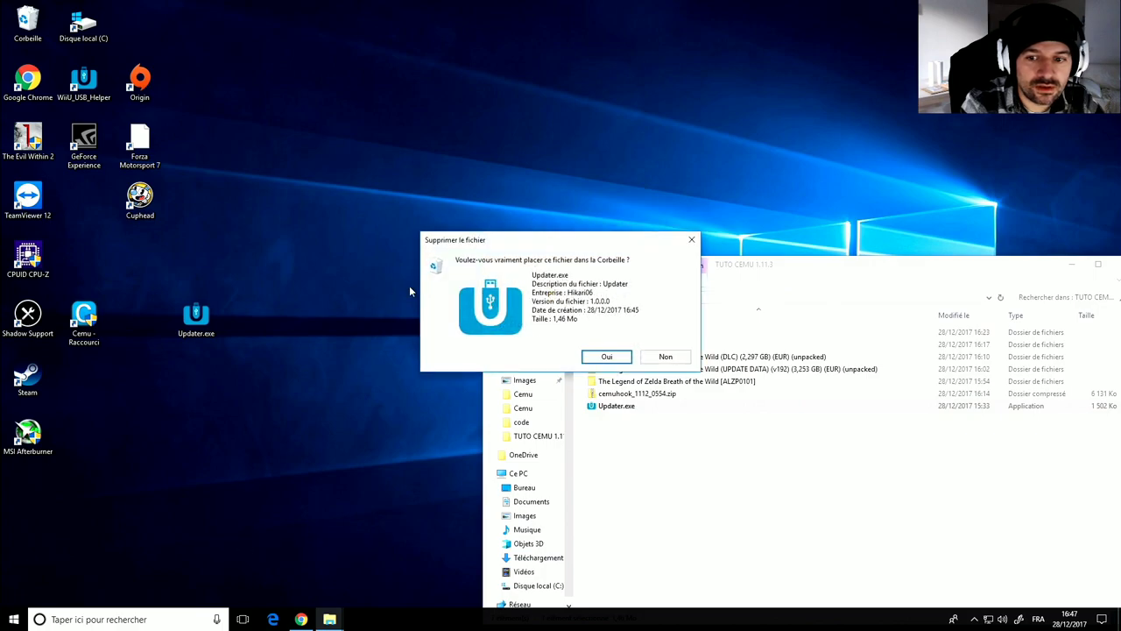
pyautogui.click(591, 358)
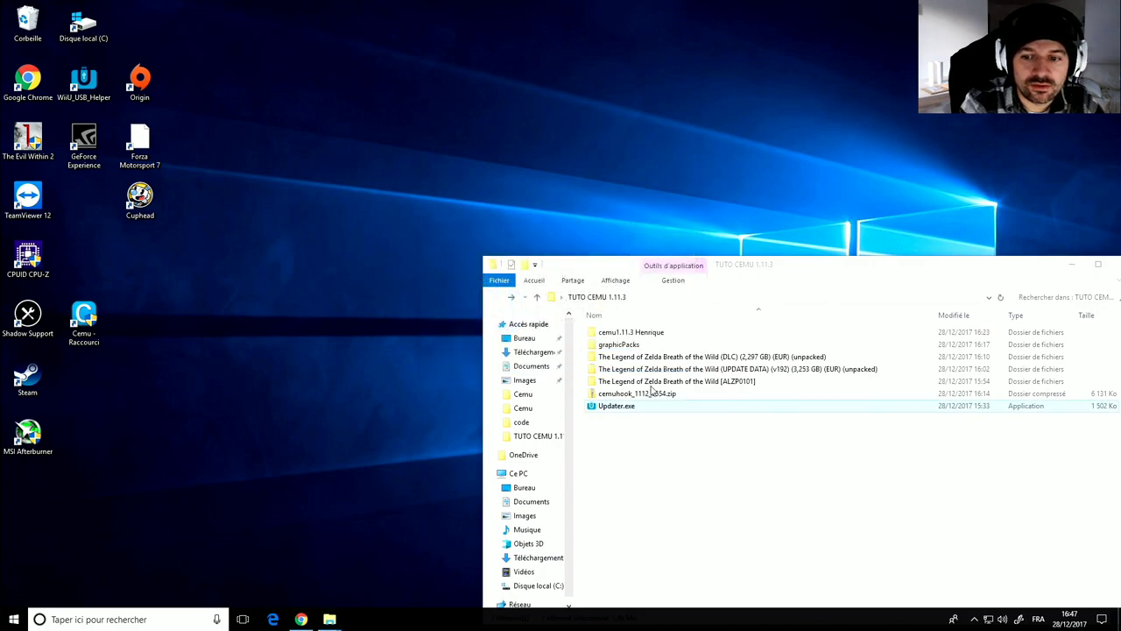
# Step: Run Updater.exe from TUTO CEMU 1.11.3 and expand Ce PC and Documents in the installation directory chooser
pyautogui.doubleClick(622, 407)
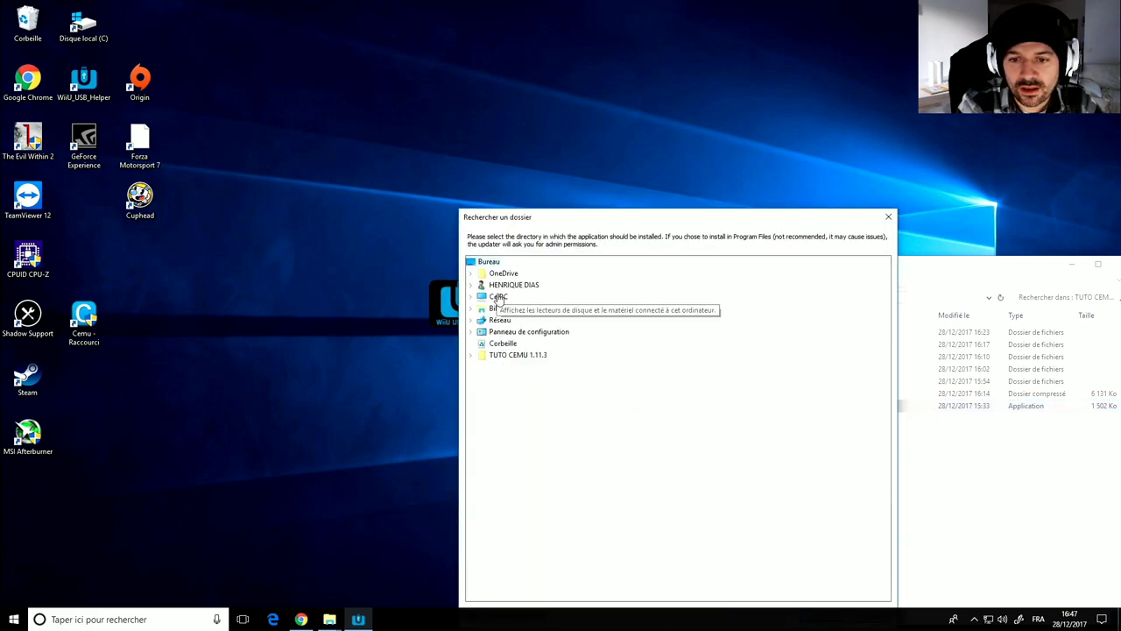
pyautogui.doubleClick(498, 297)
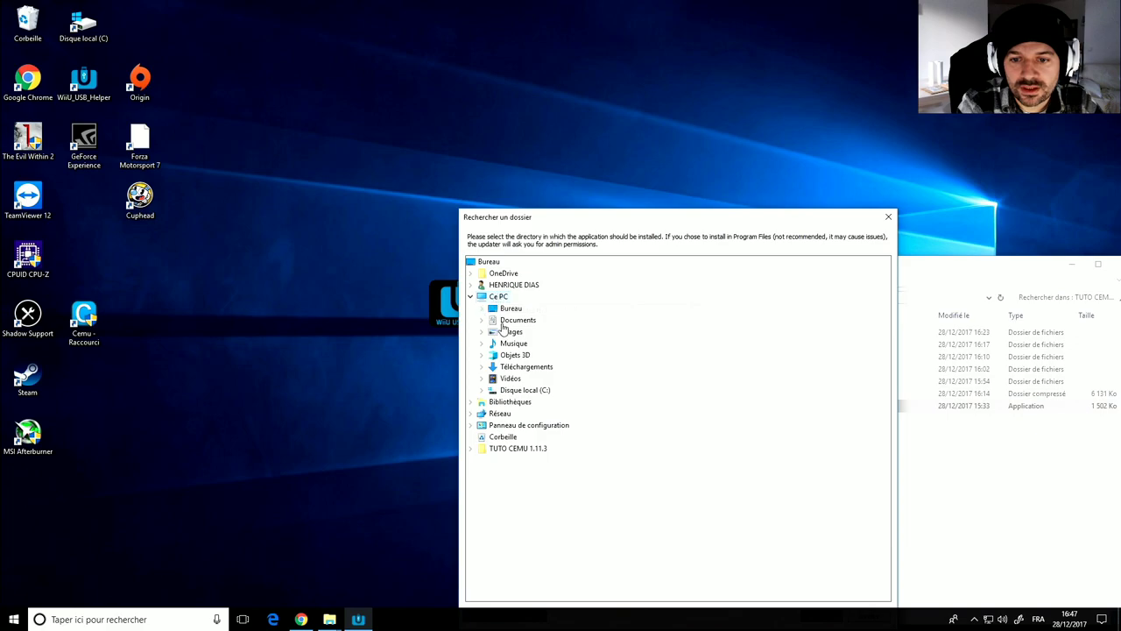
pyautogui.doubleClick(508, 321)
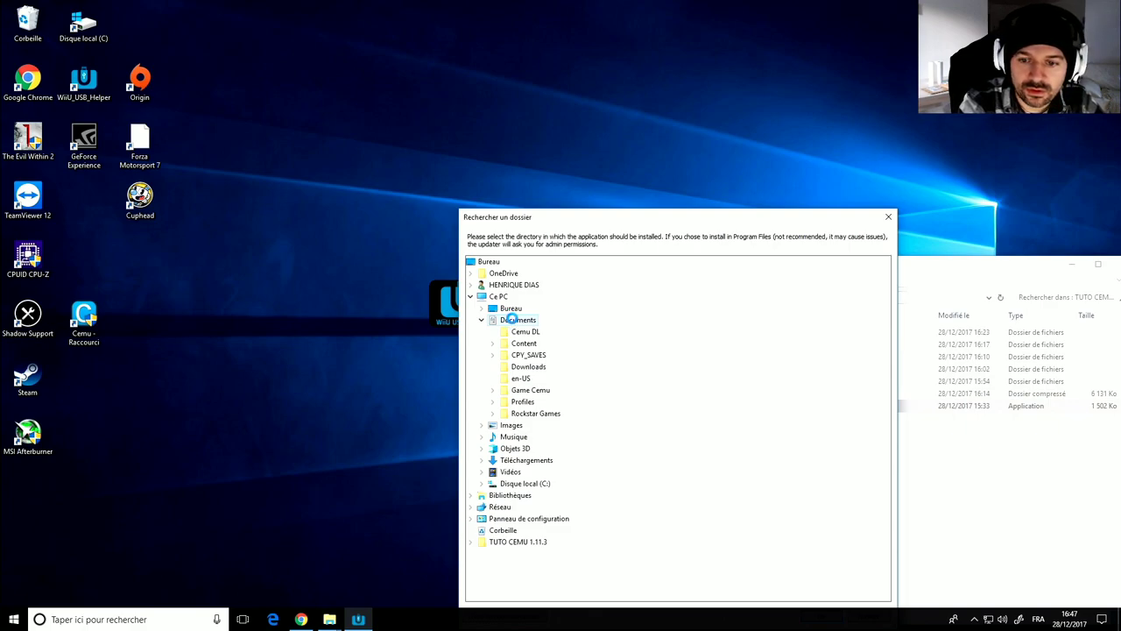
# Step: Create a folder named "usb helper" inside Documents and install Wii U USB Helper into it
pyautogui.rightClick(513, 319)
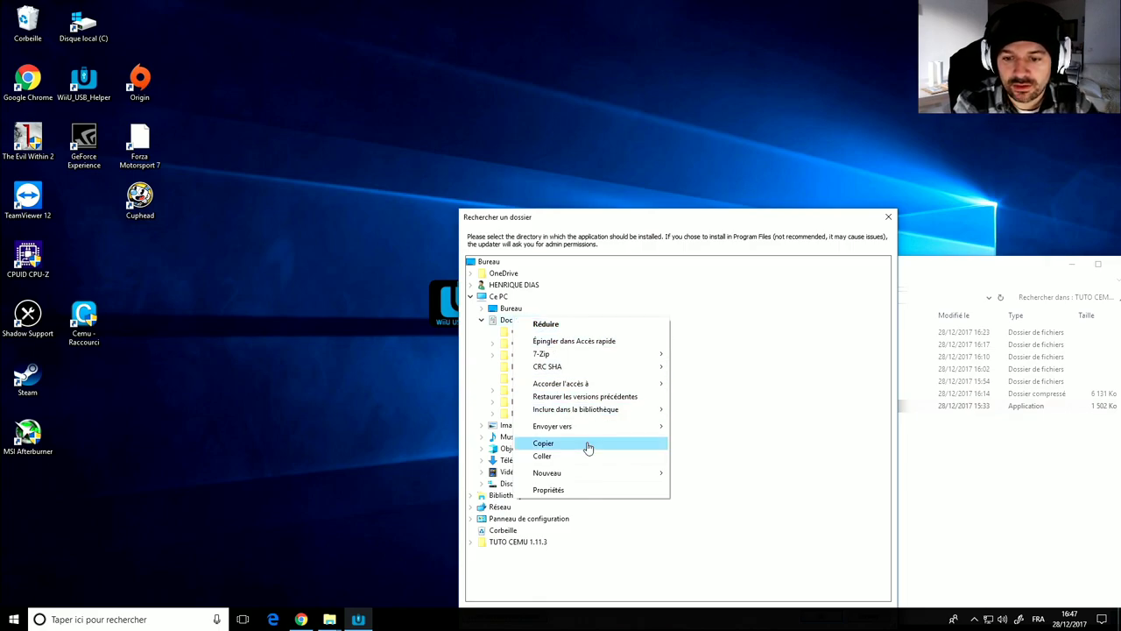
pyautogui.moveTo(612, 477)
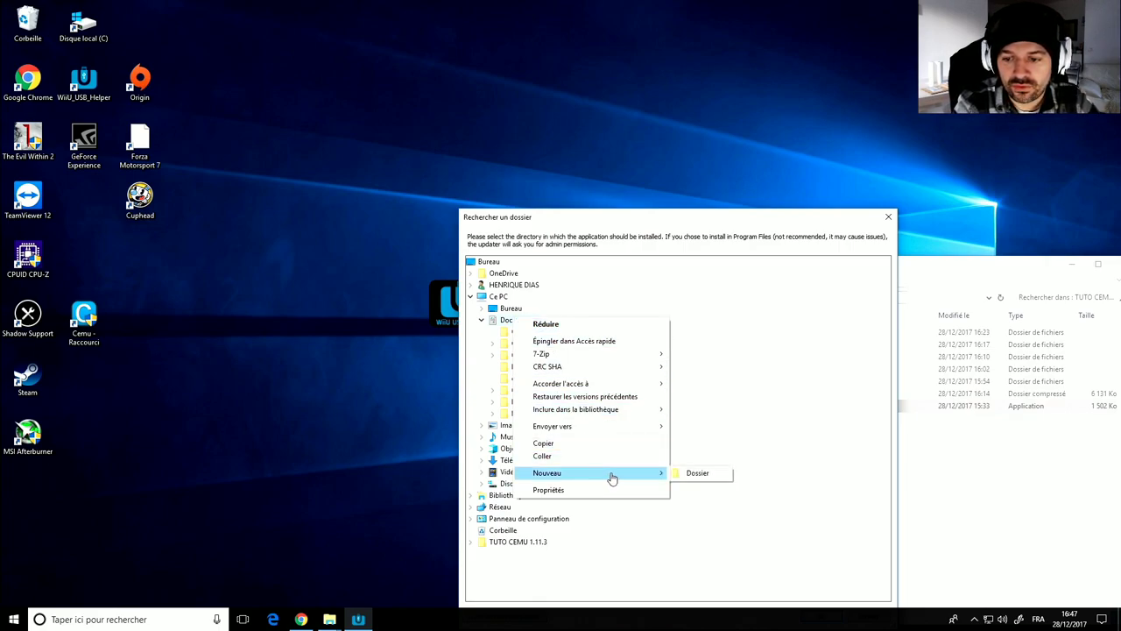
pyautogui.click(695, 474)
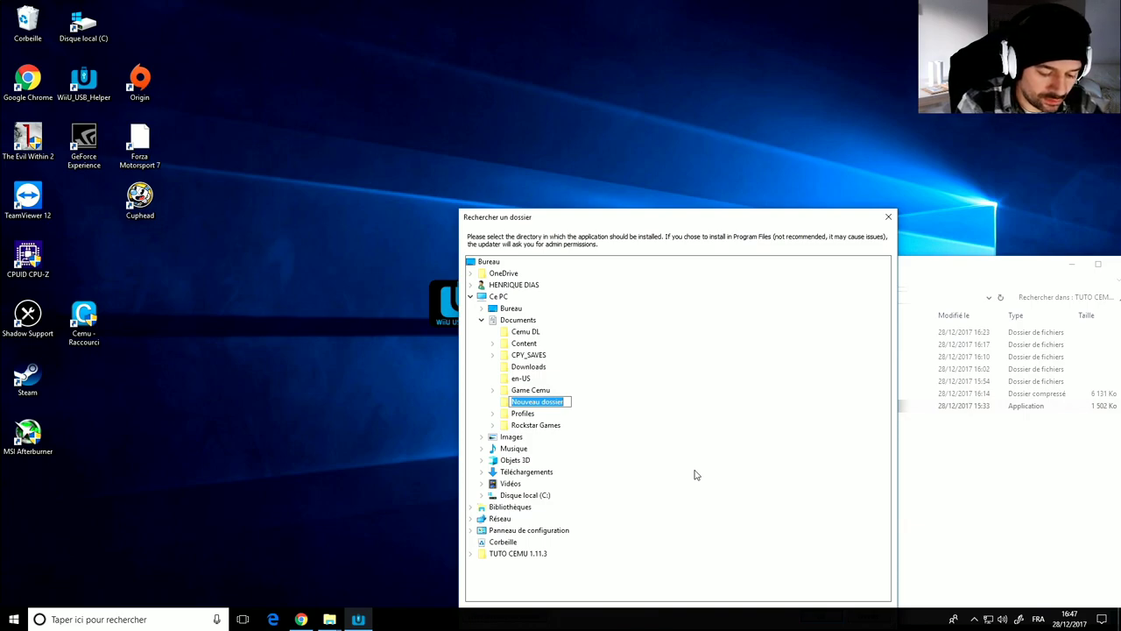
pyautogui.write('us')
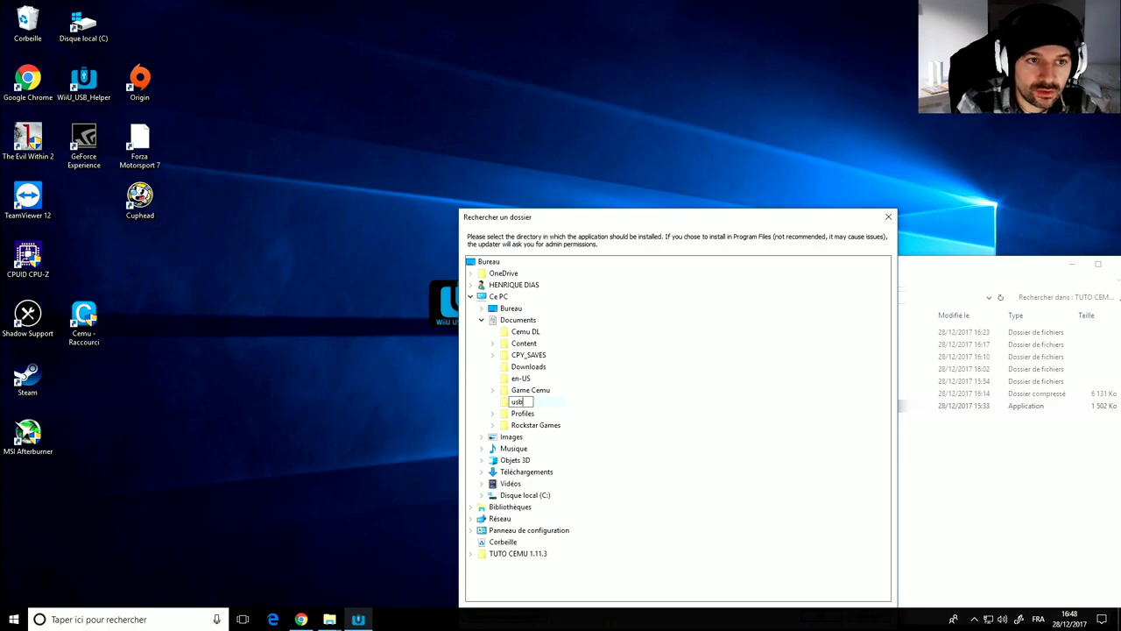
pyautogui.write('b')
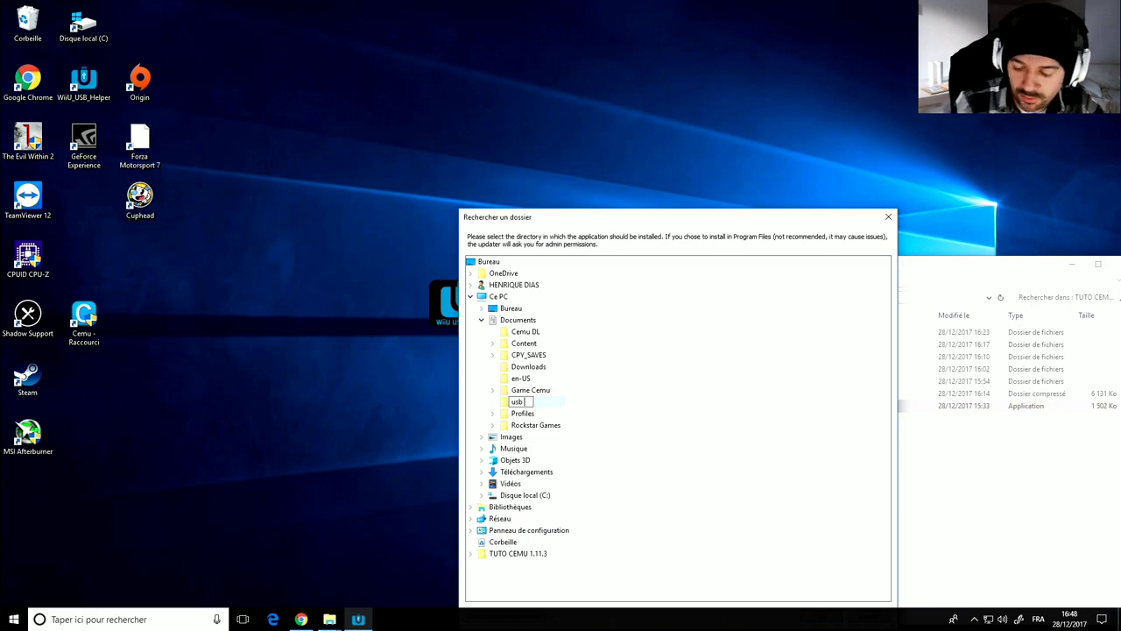
pyautogui.write(' helper')
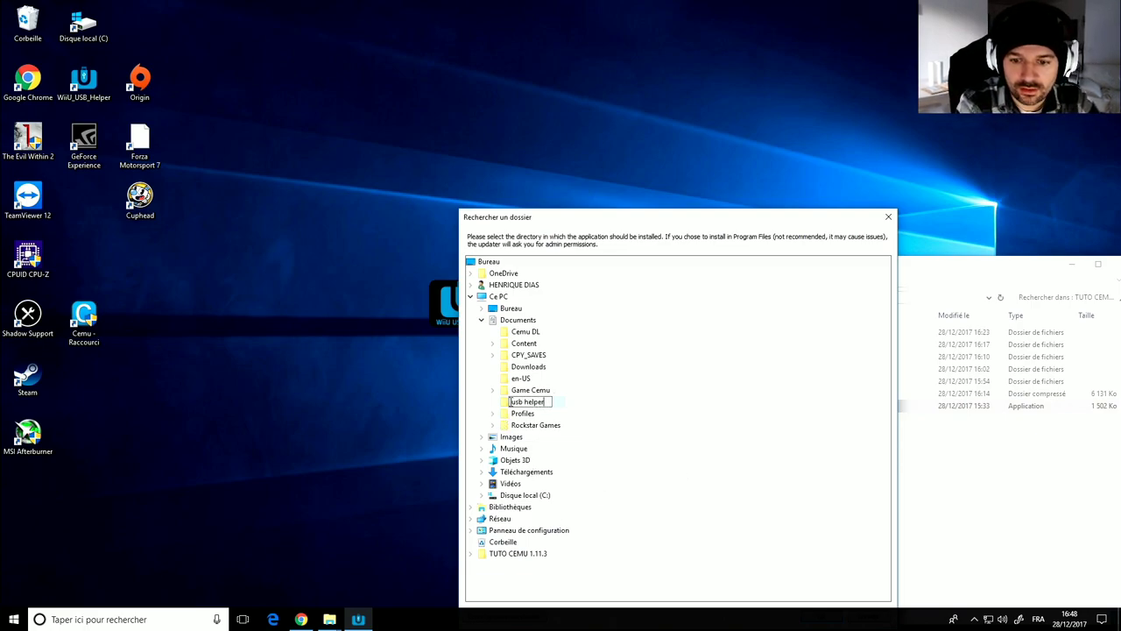
pyautogui.press('Return')
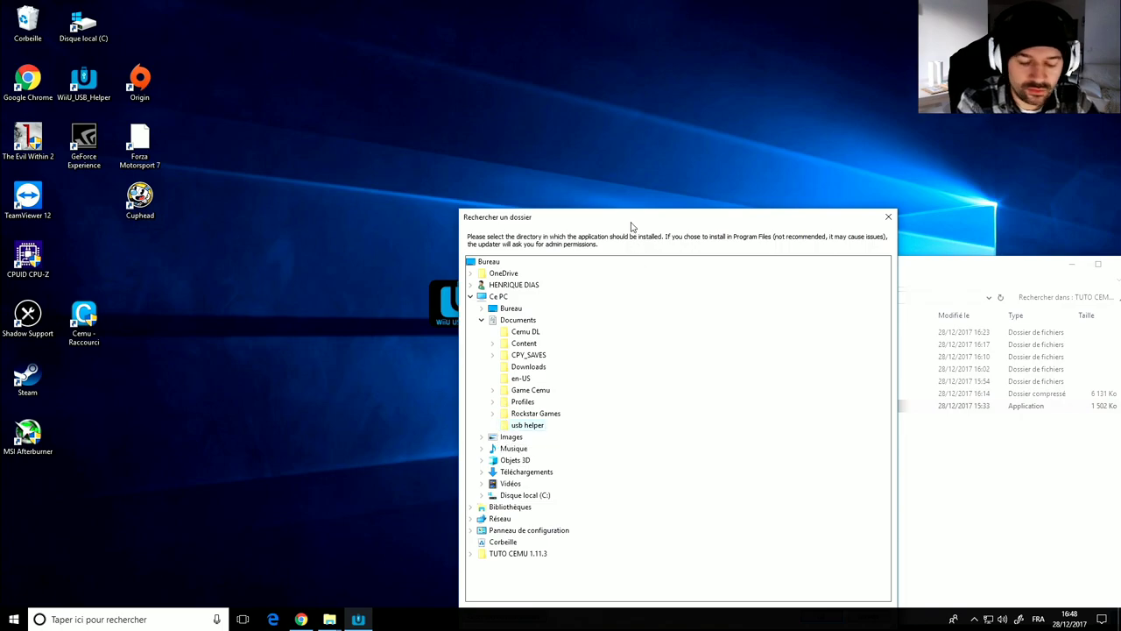
pyautogui.moveTo(618, 220); pyautogui.dragTo(582, 82)
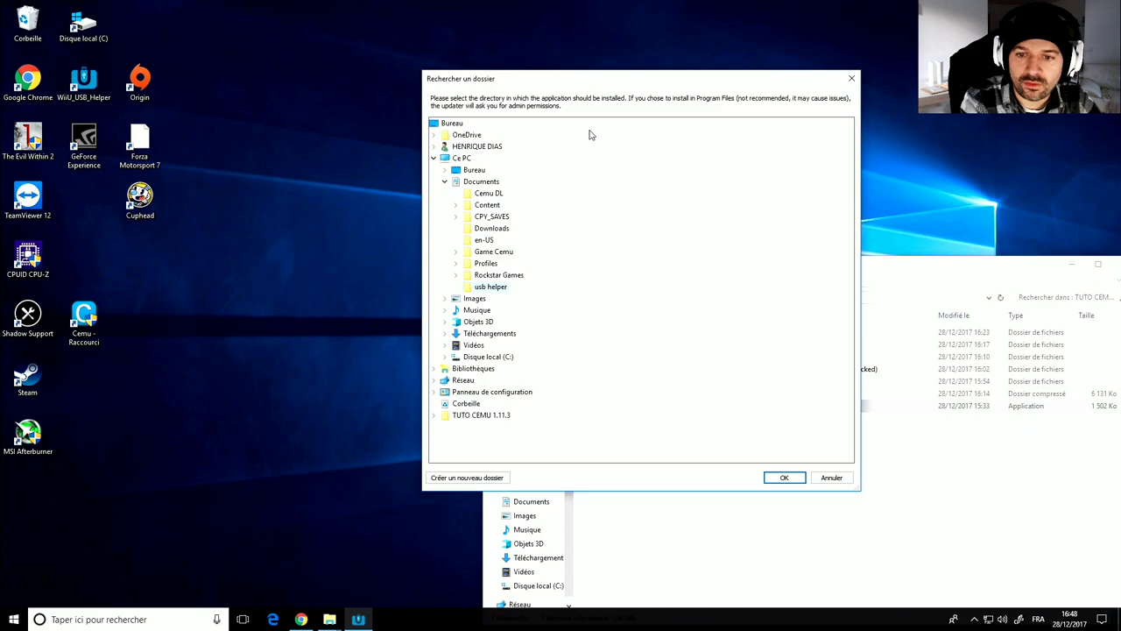
pyautogui.click(788, 479)
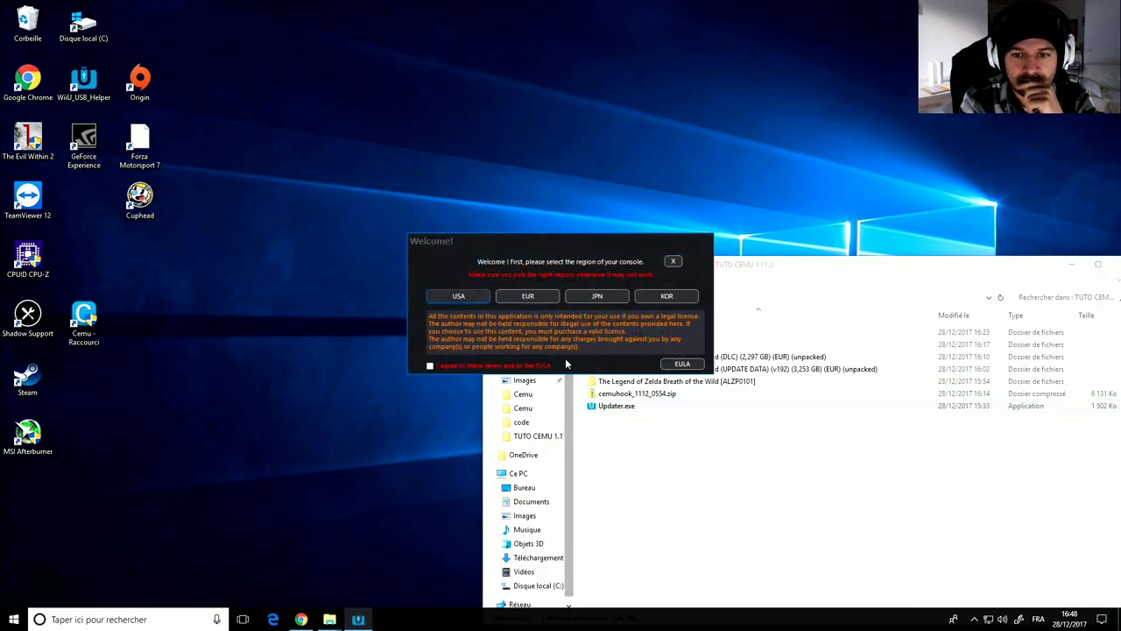
# Step: Agree to the terms, view the EULA, select EUR as the console region, and dismiss the free-software notice
pyautogui.click(430, 366)
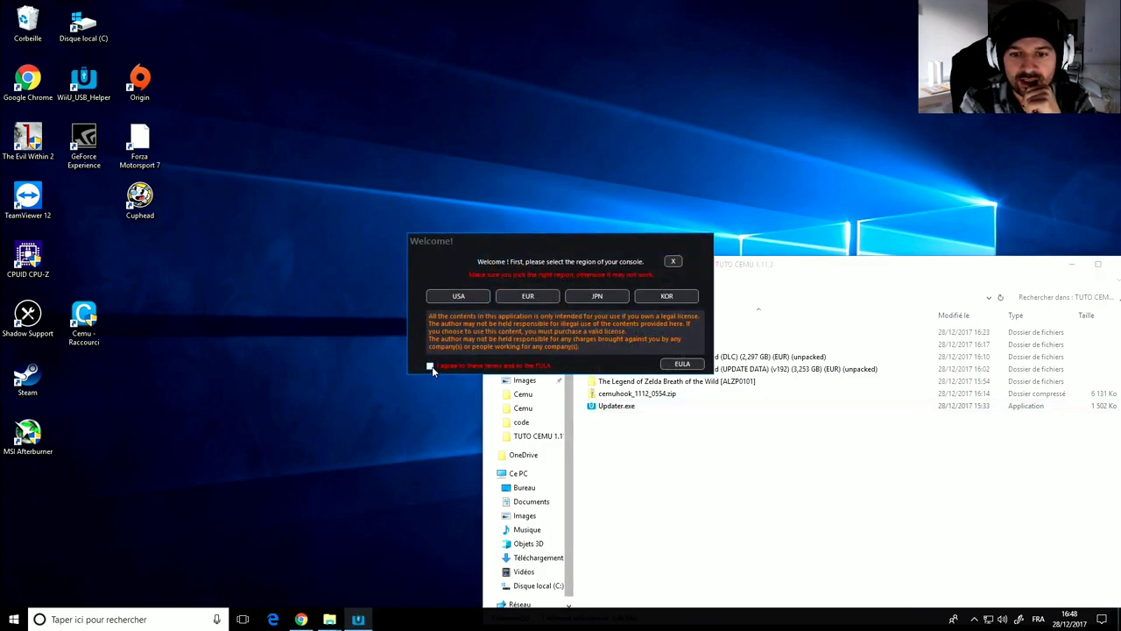
pyautogui.click(430, 366)
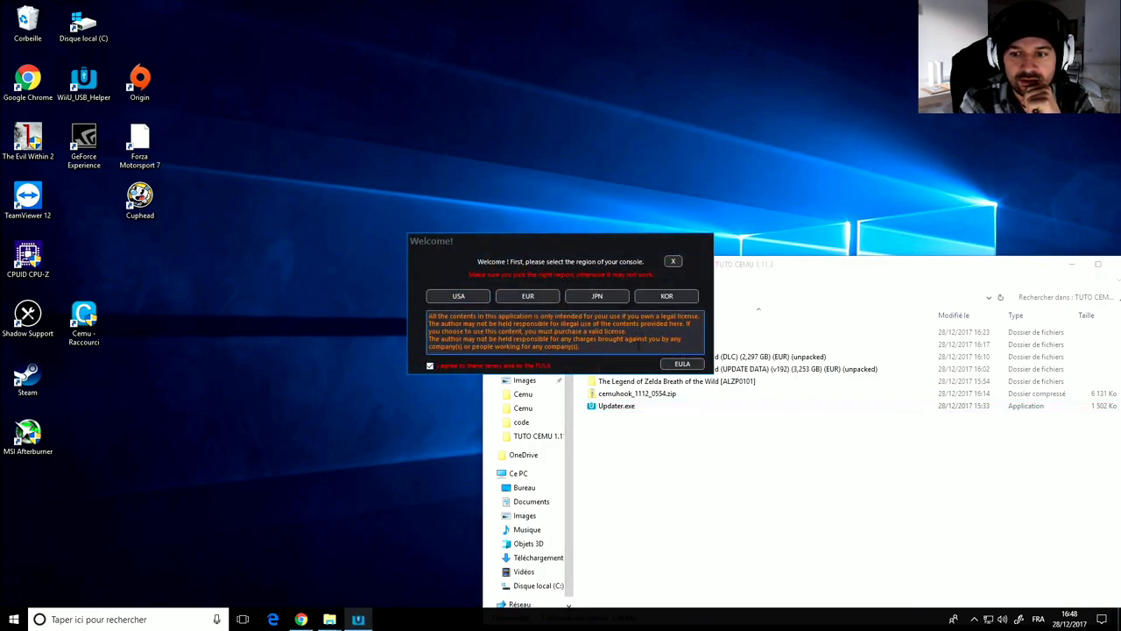
pyautogui.click(681, 364)
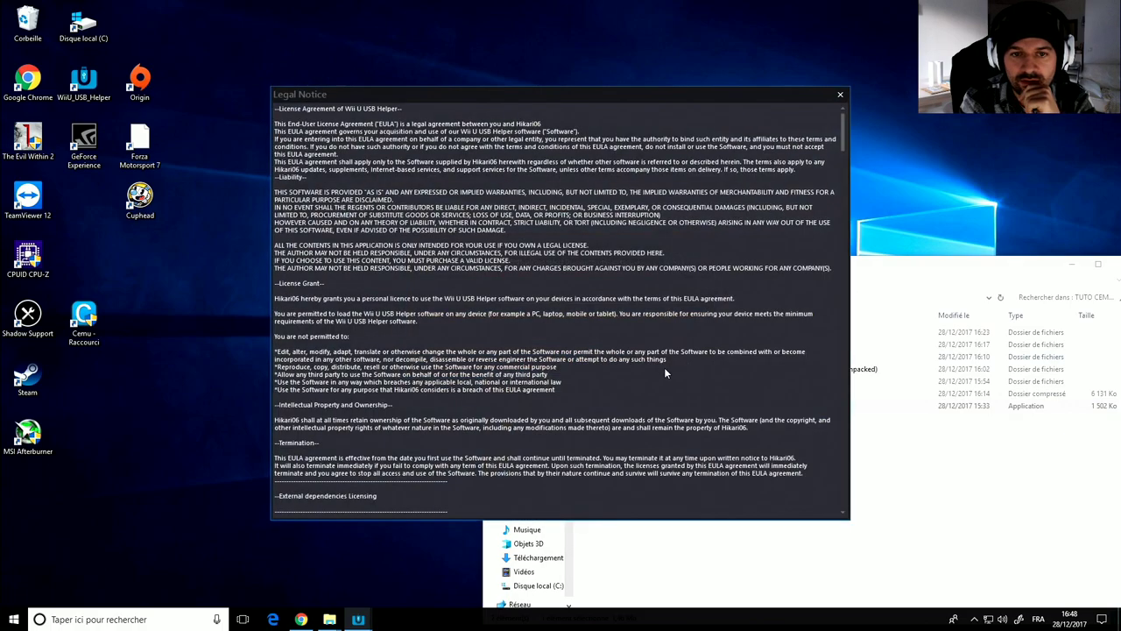
pyautogui.click(840, 93)
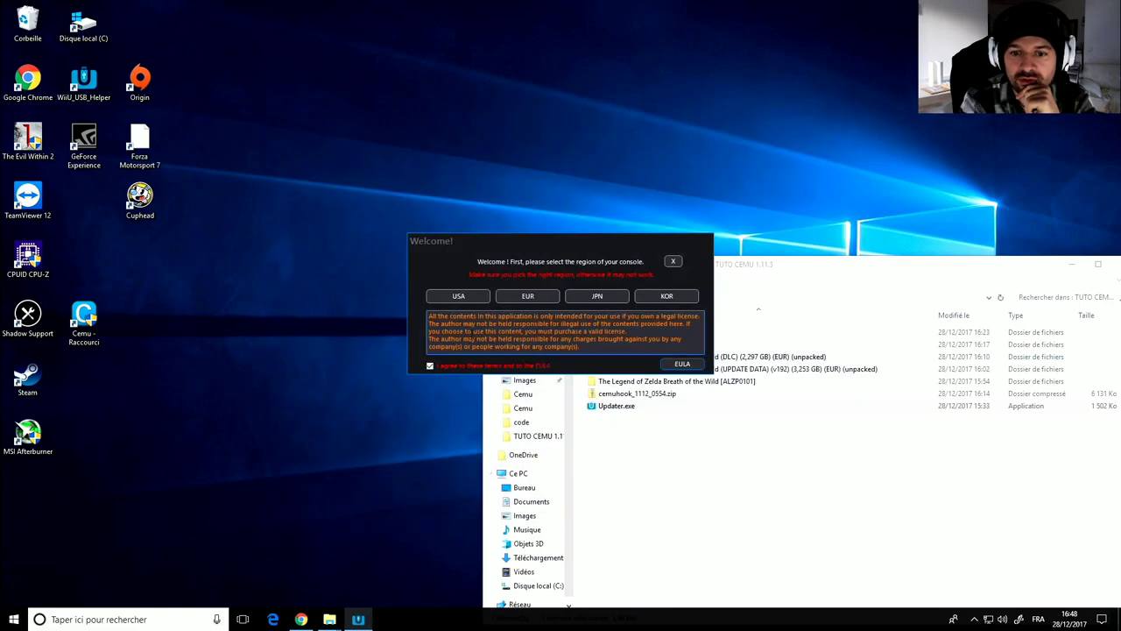
pyautogui.click(520, 298)
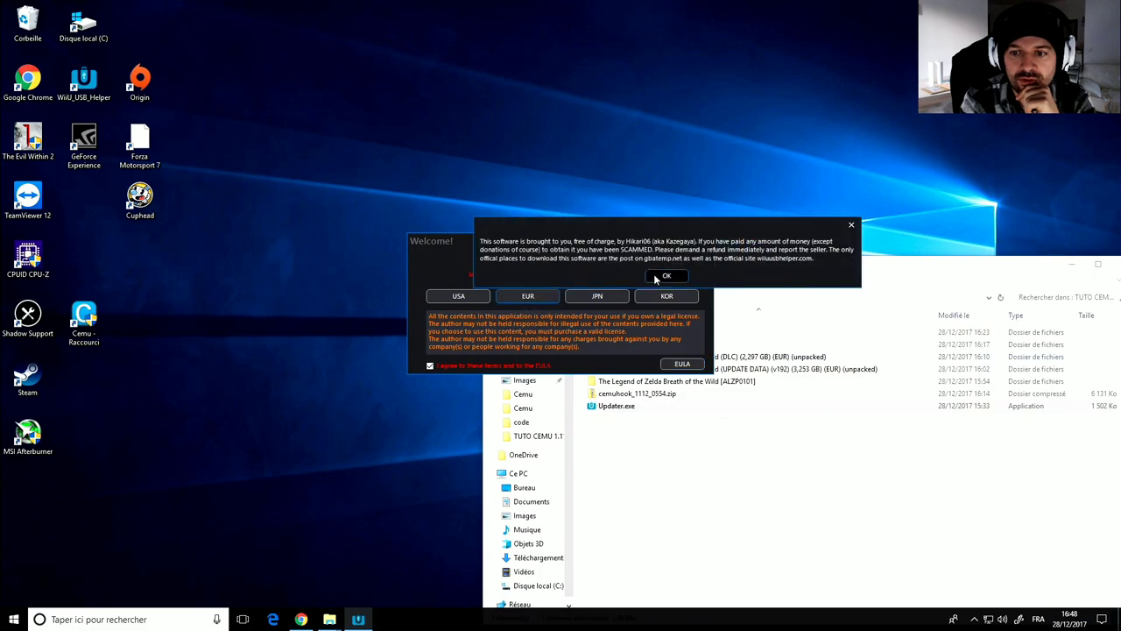
pyautogui.click(658, 275)
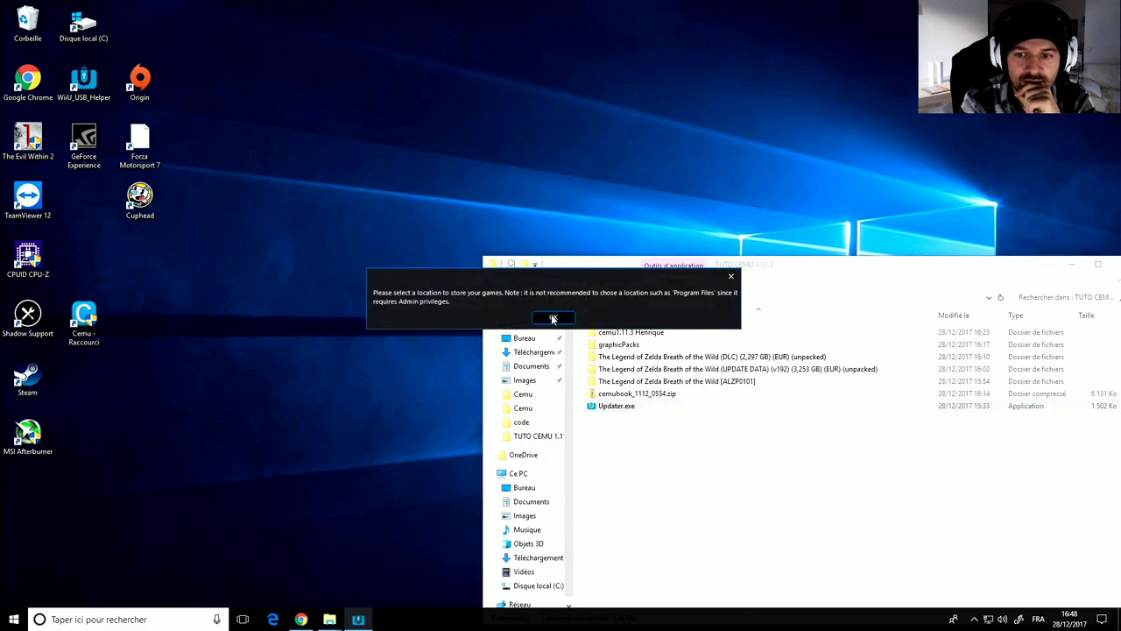
# Step: Set the game storage location to the Cemu DL folder in Documents
pyautogui.click(553, 319)
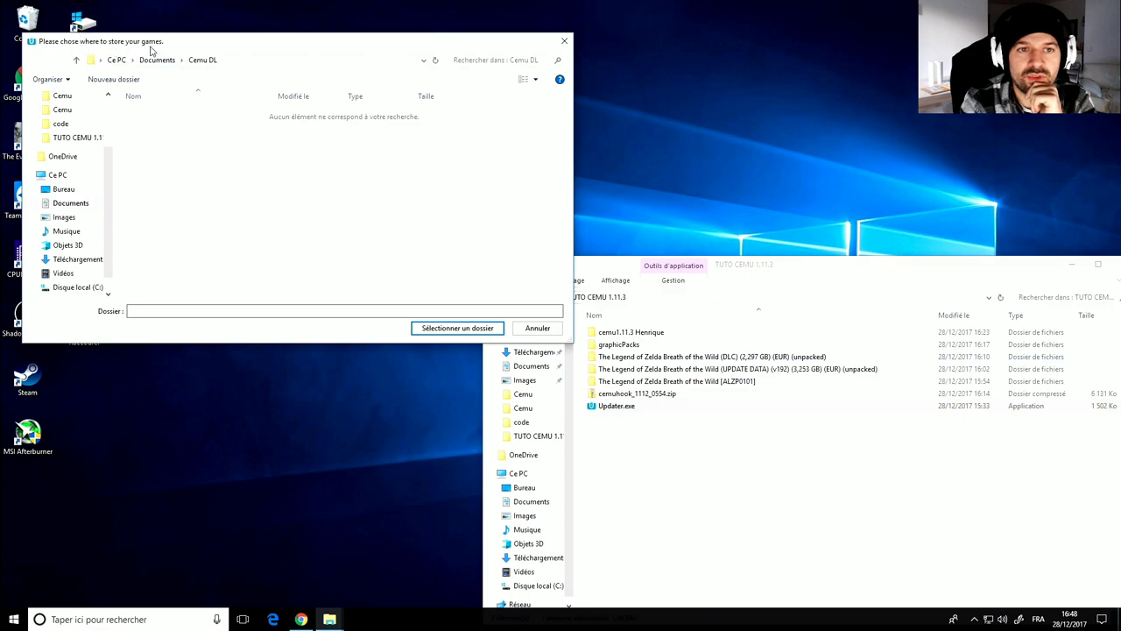
pyautogui.click(203, 61)
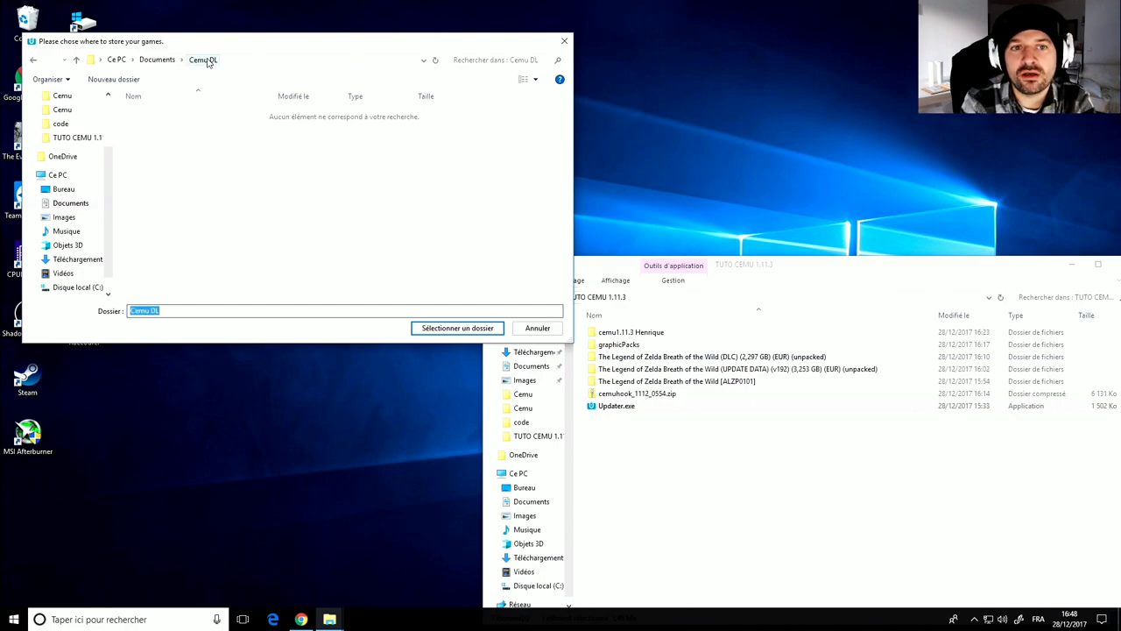
pyautogui.click(451, 328)
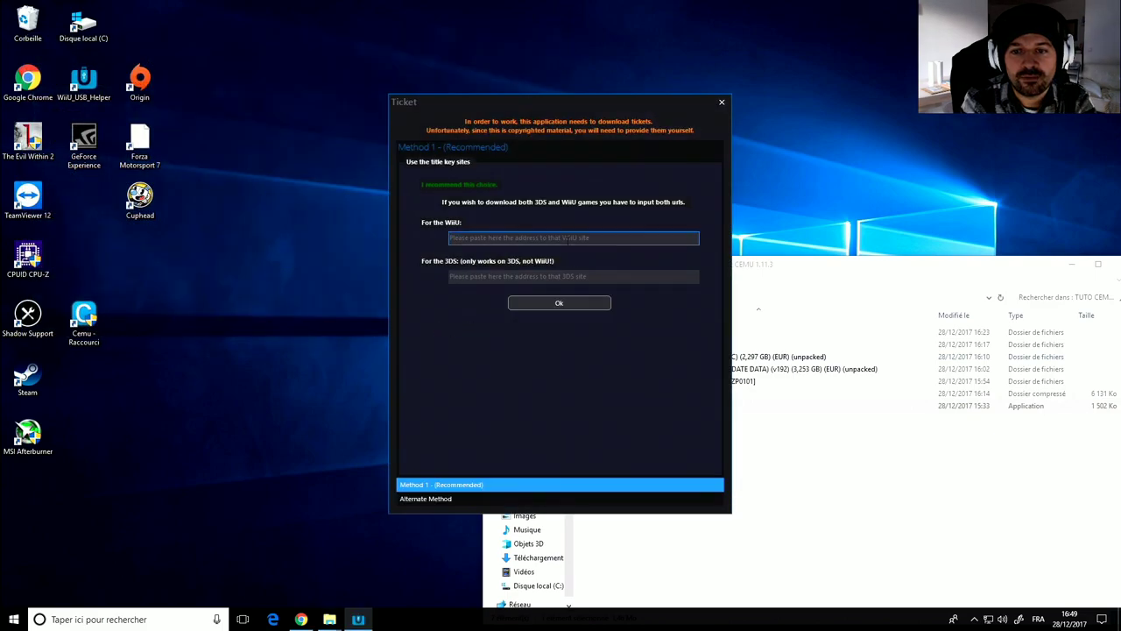
# Step: Switch to Chrome and search Google in a new tab for "url liens url wii u helper"
pyautogui.click(541, 238)
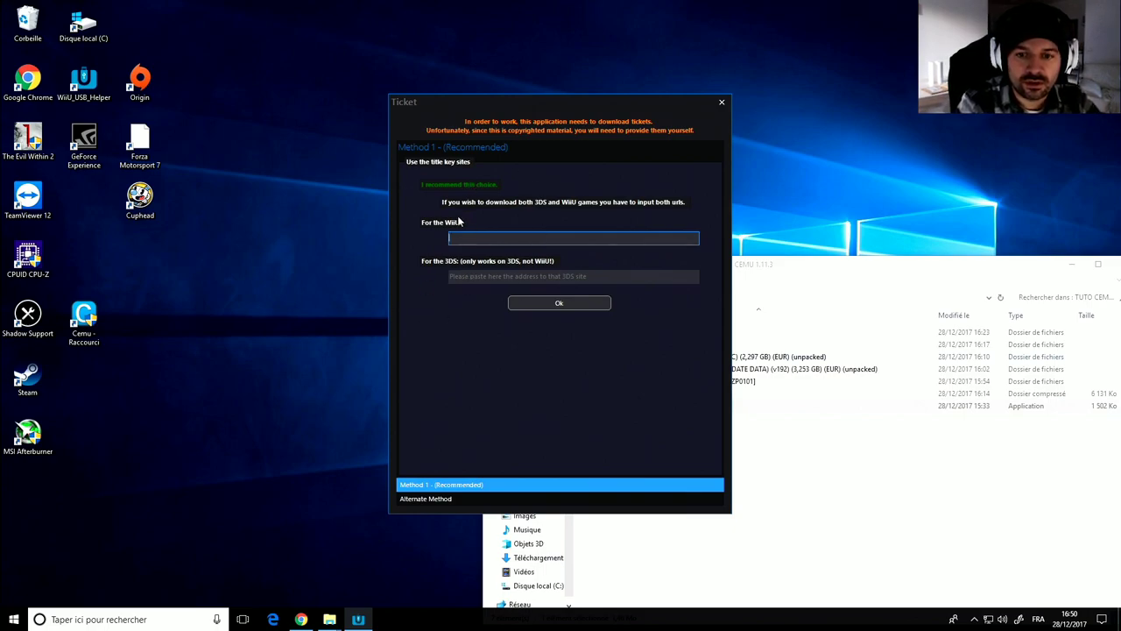
pyautogui.click(302, 620)
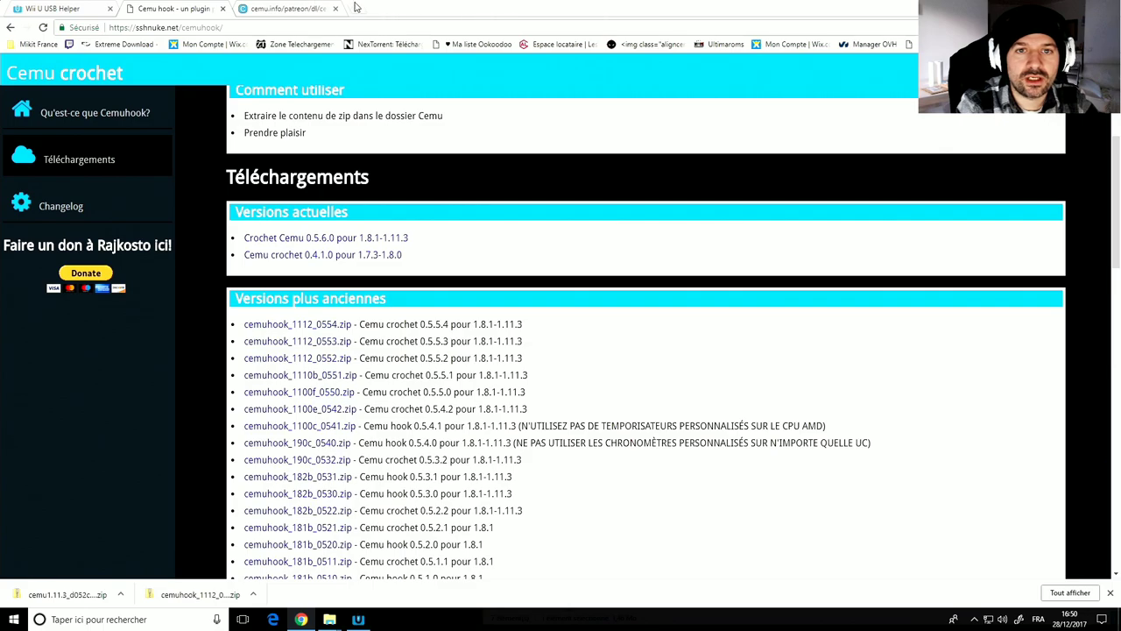
pyautogui.click(355, 11)
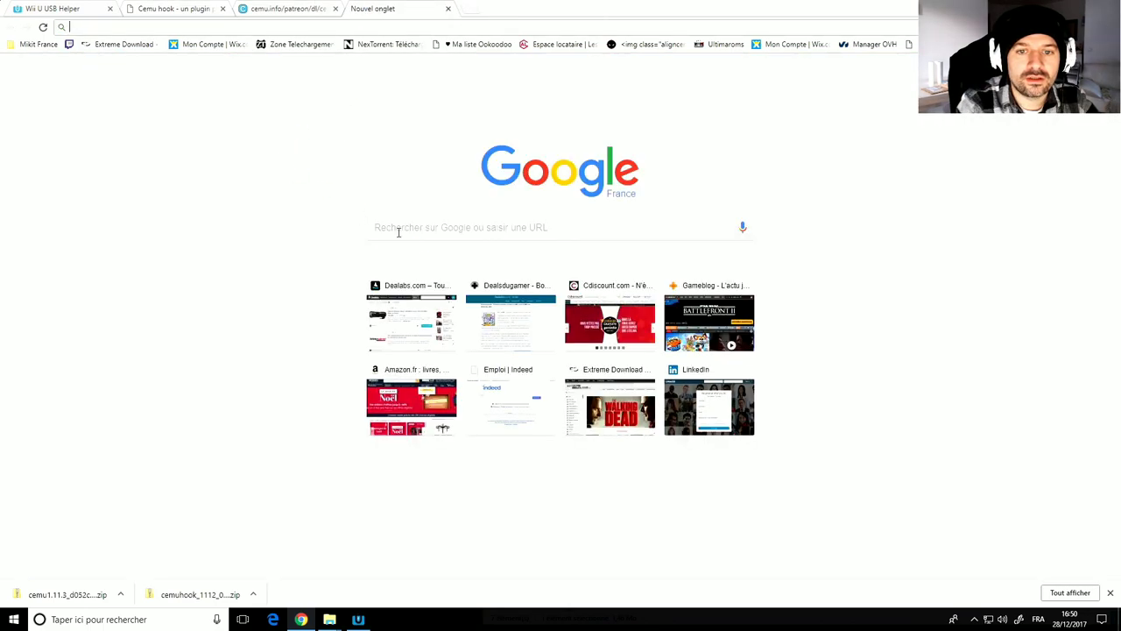
pyautogui.click(413, 226)
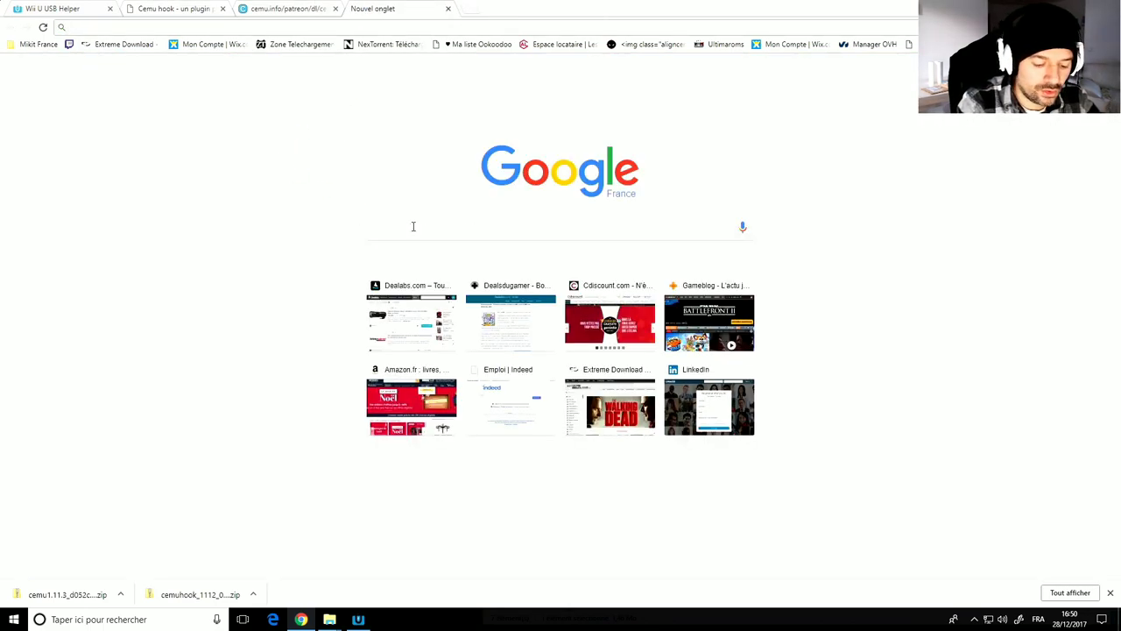
pyautogui.write('url')
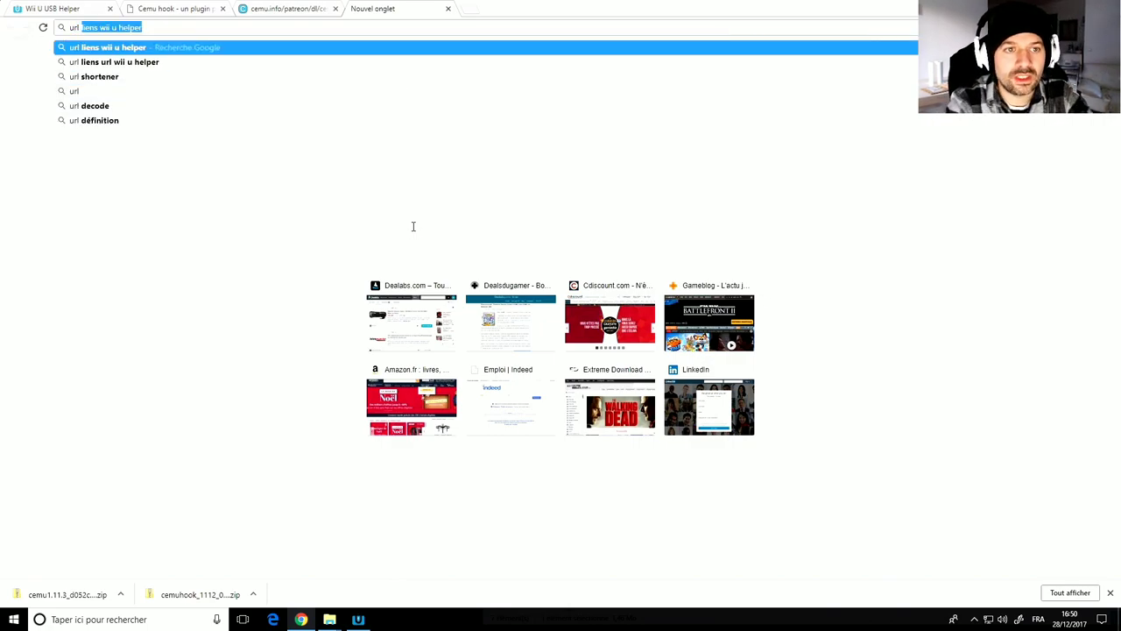
pyautogui.press('Down')
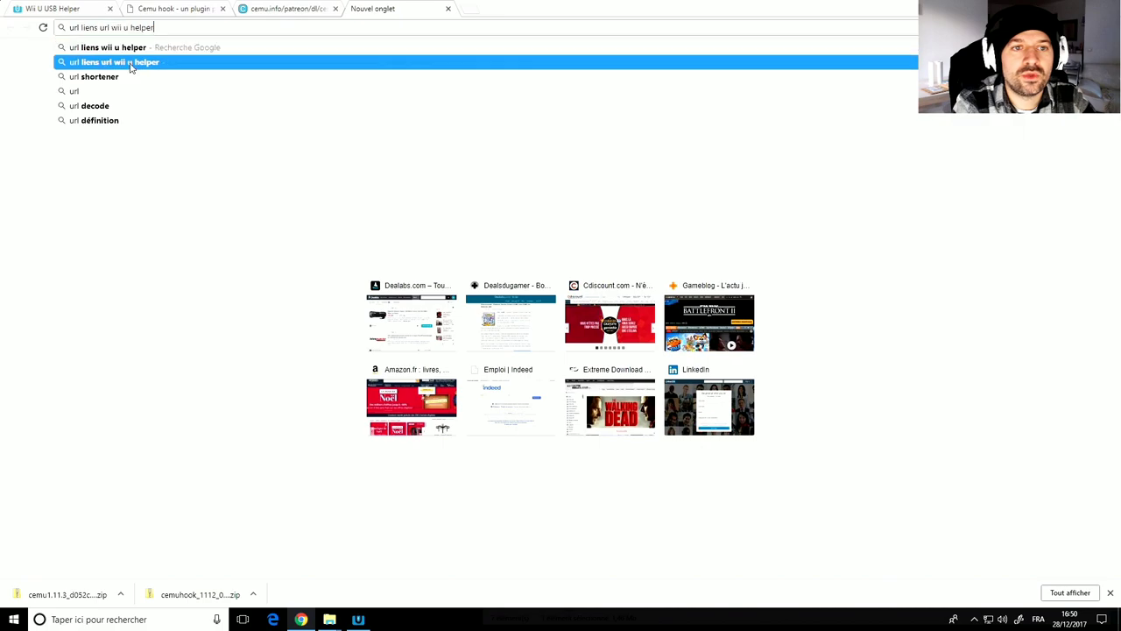
pyautogui.click(130, 63)
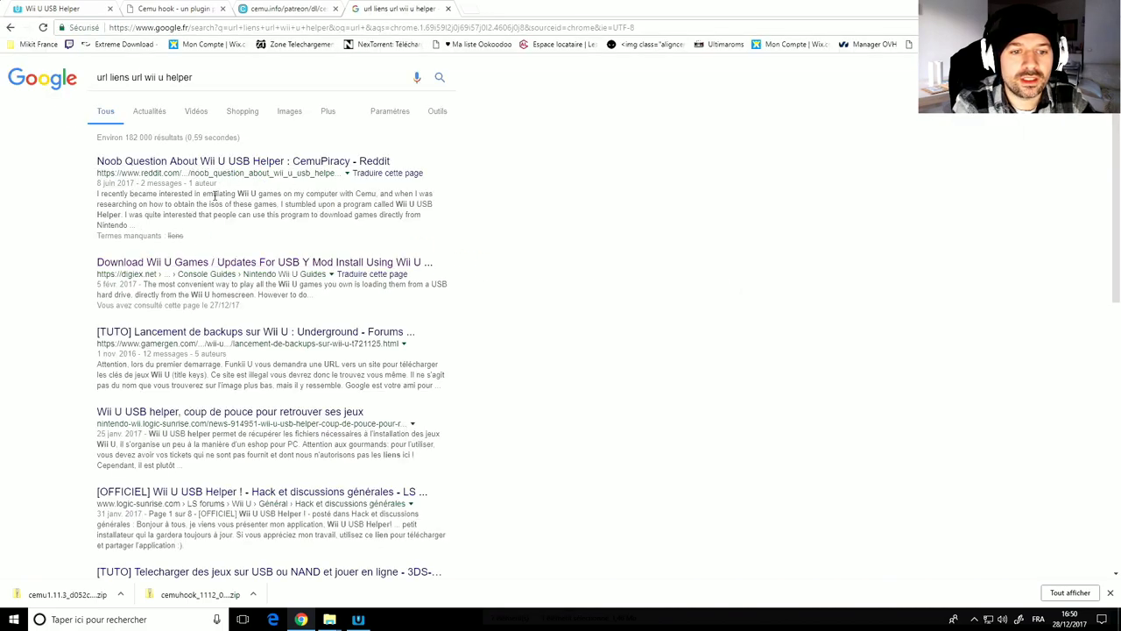
pyautogui.click(198, 263)
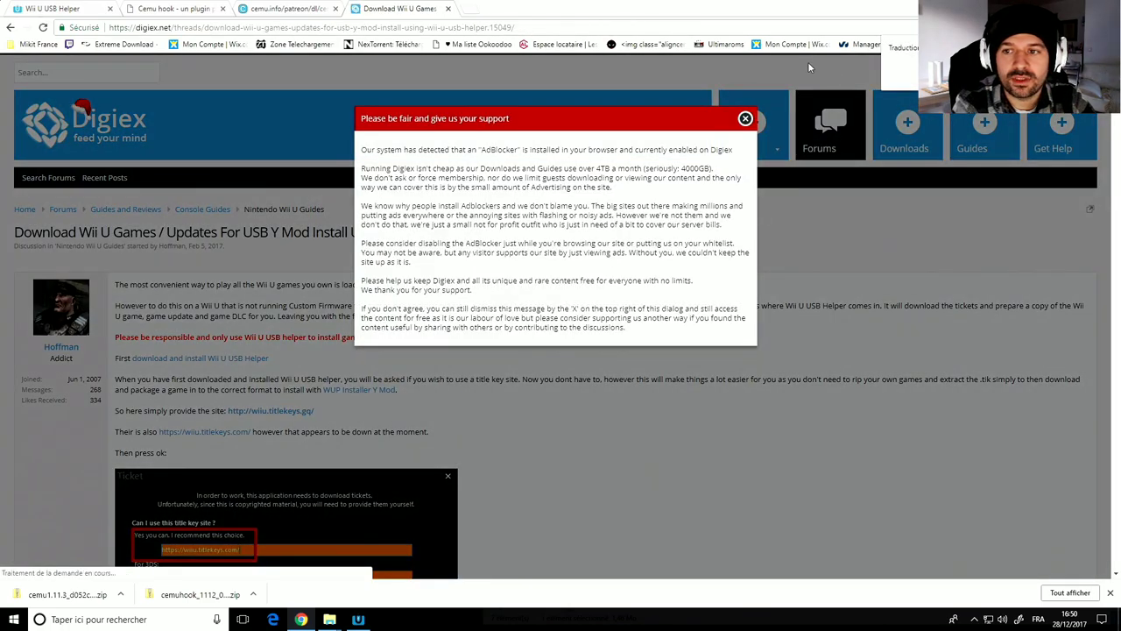
pyautogui.click(745, 119)
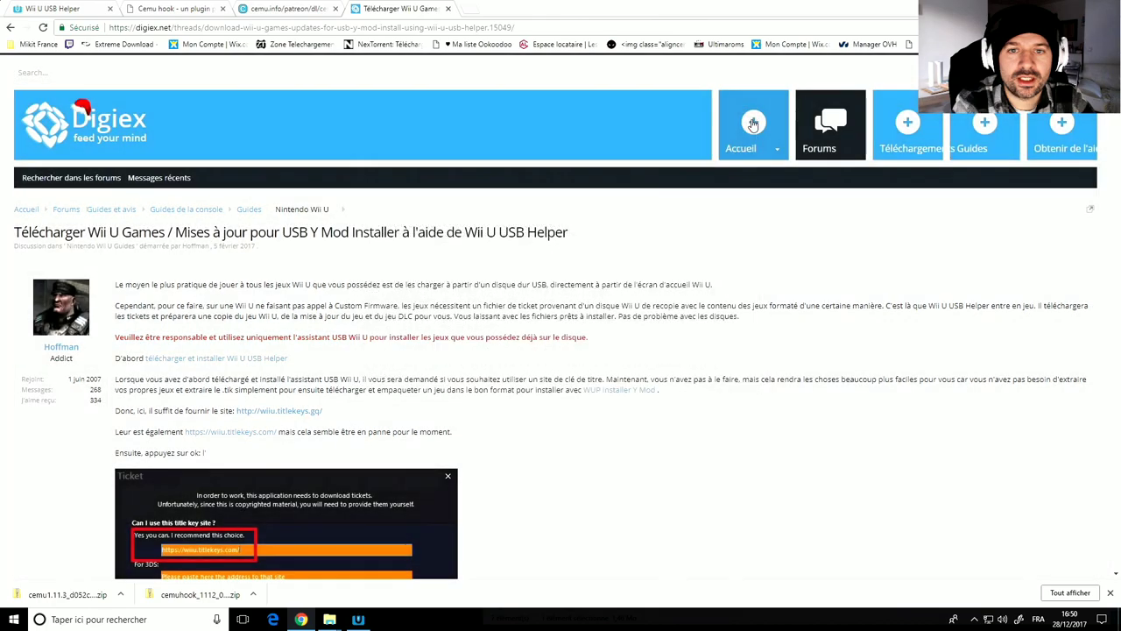
pyautogui.scroll(-3, 559, 282)
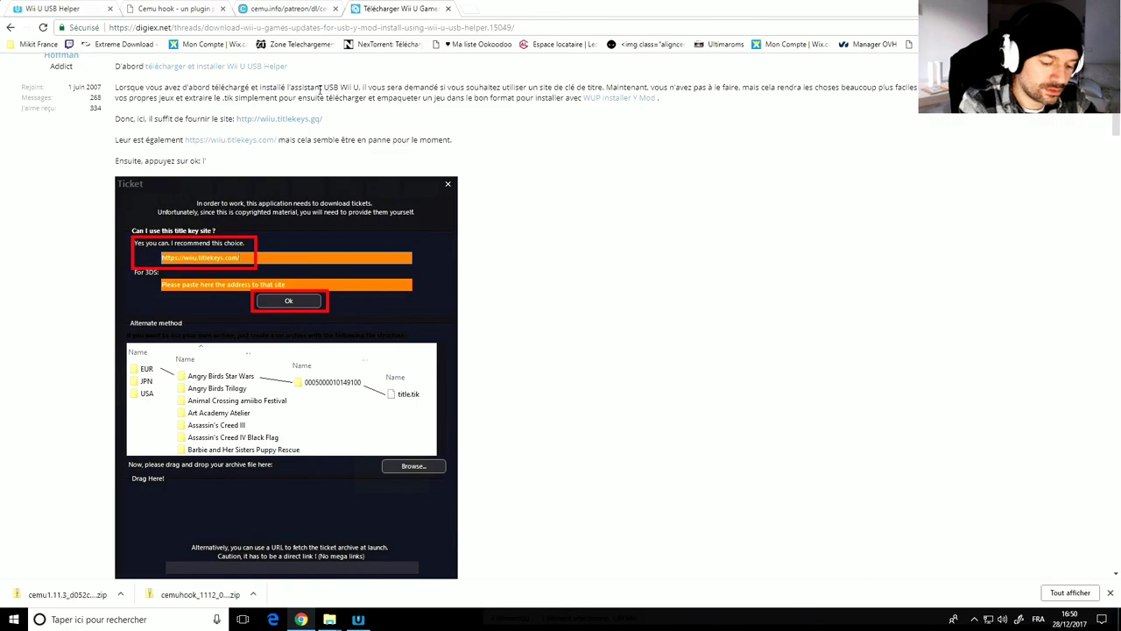
pyautogui.moveTo(326, 120); pyautogui.dragTo(236, 122)
pyautogui.press('super+c')
pyautogui.rightClick(236, 122)
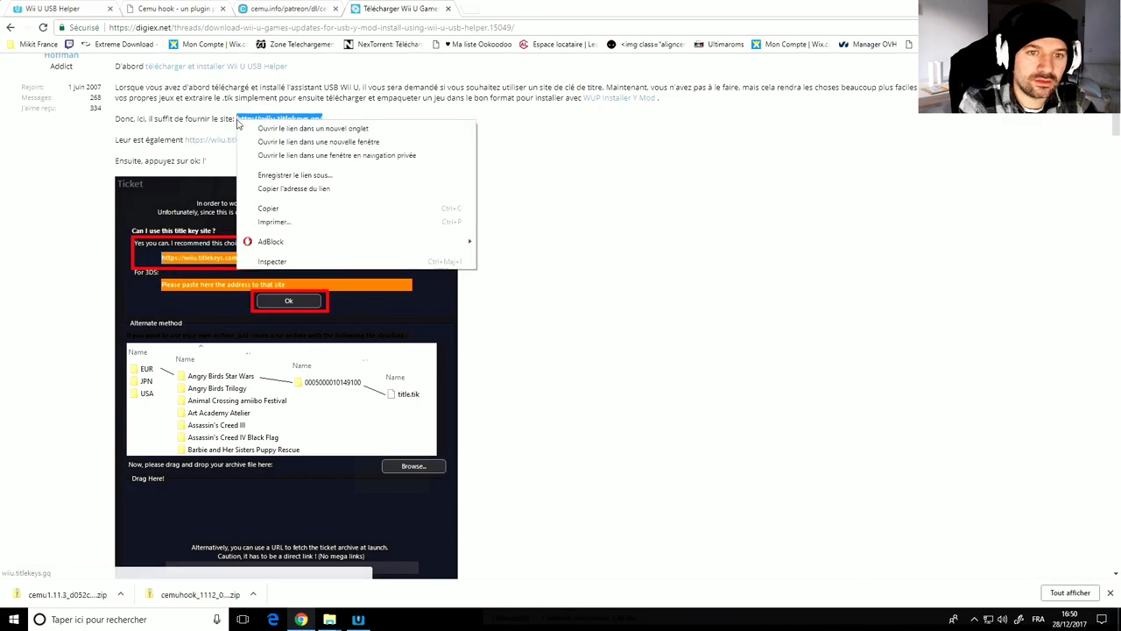
pyautogui.click(269, 209)
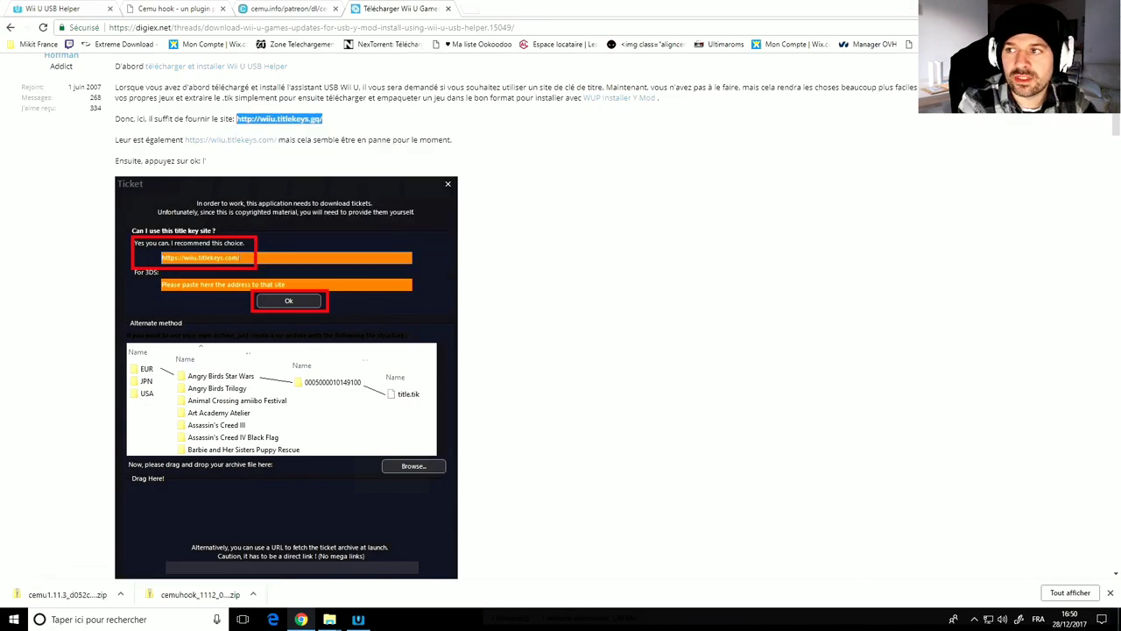
pyautogui.click(1050, 9)
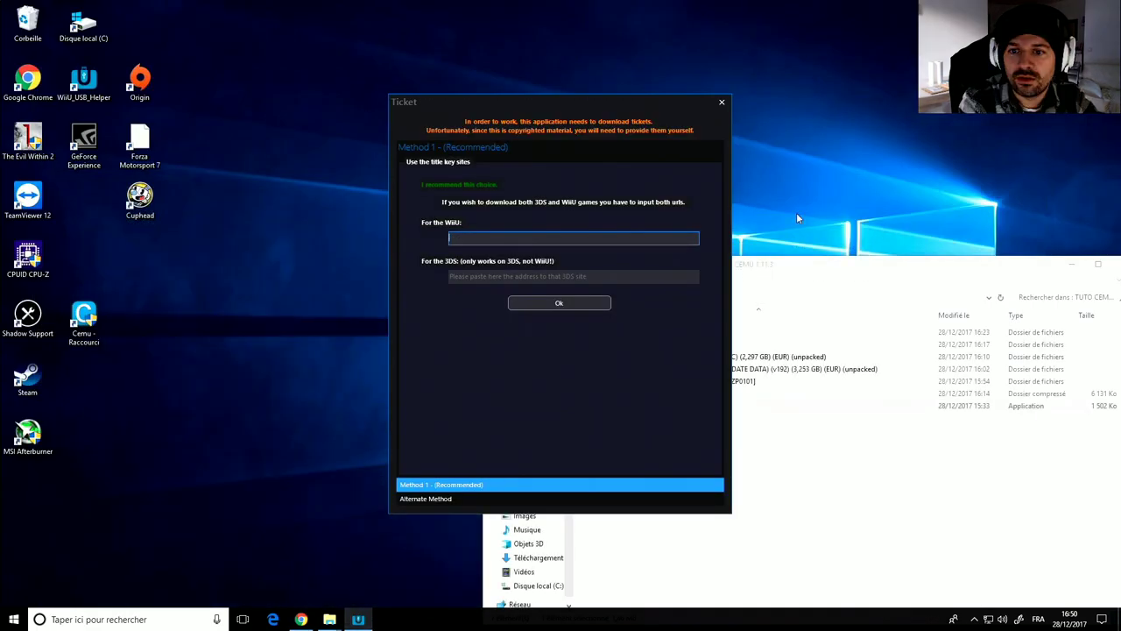
pyautogui.rightClick(481, 236)
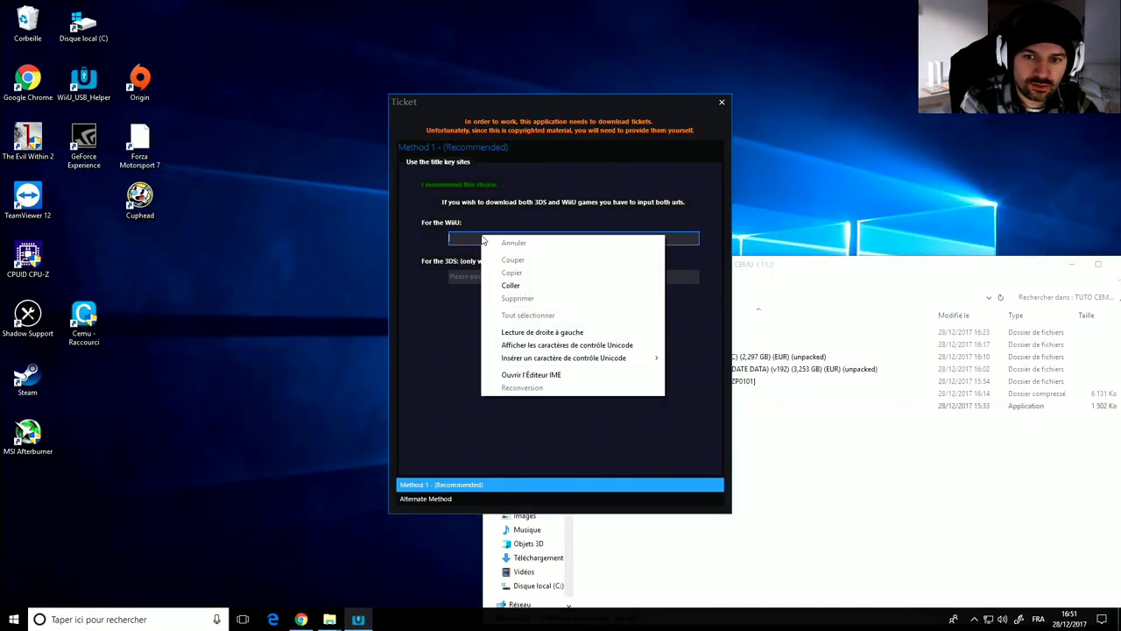
pyautogui.click(497, 287)
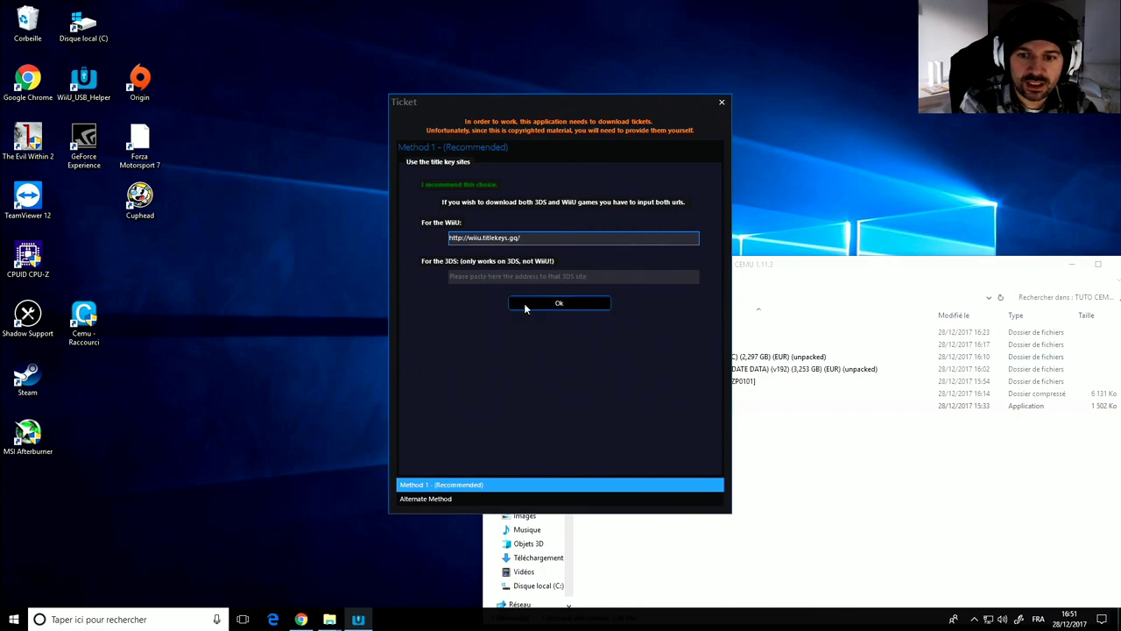
pyautogui.click(526, 305)
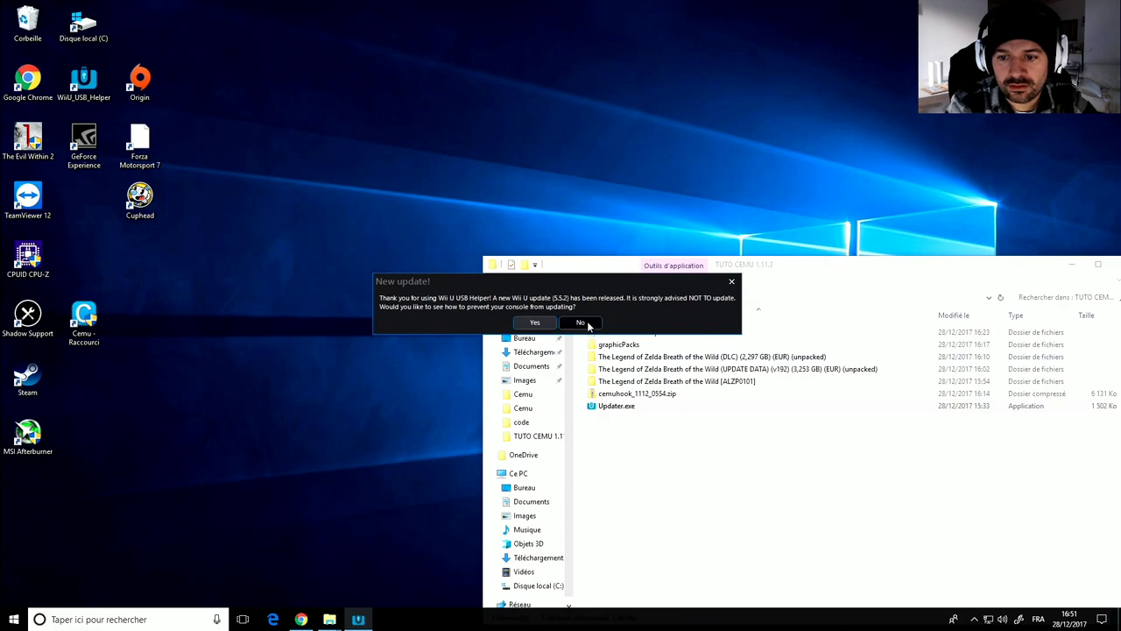
pyautogui.click(580, 324)
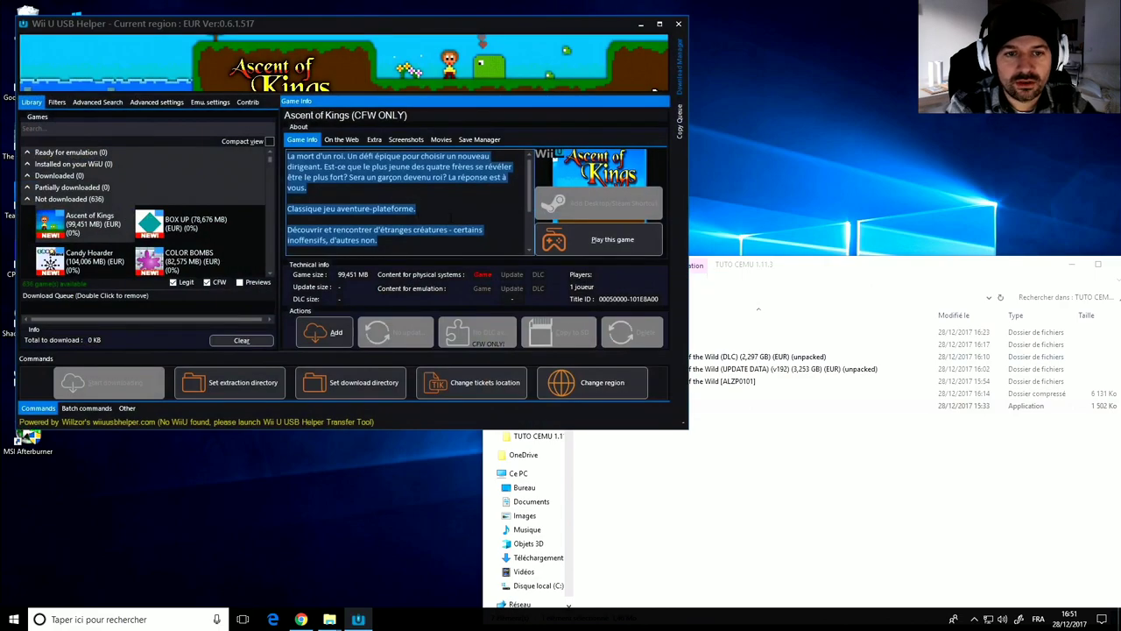
# Step: Maximize the Wii U USB Helper window, filter the library by "zelda br", and select The Legend of Zelda Breath of the Wild
pyautogui.click(658, 25)
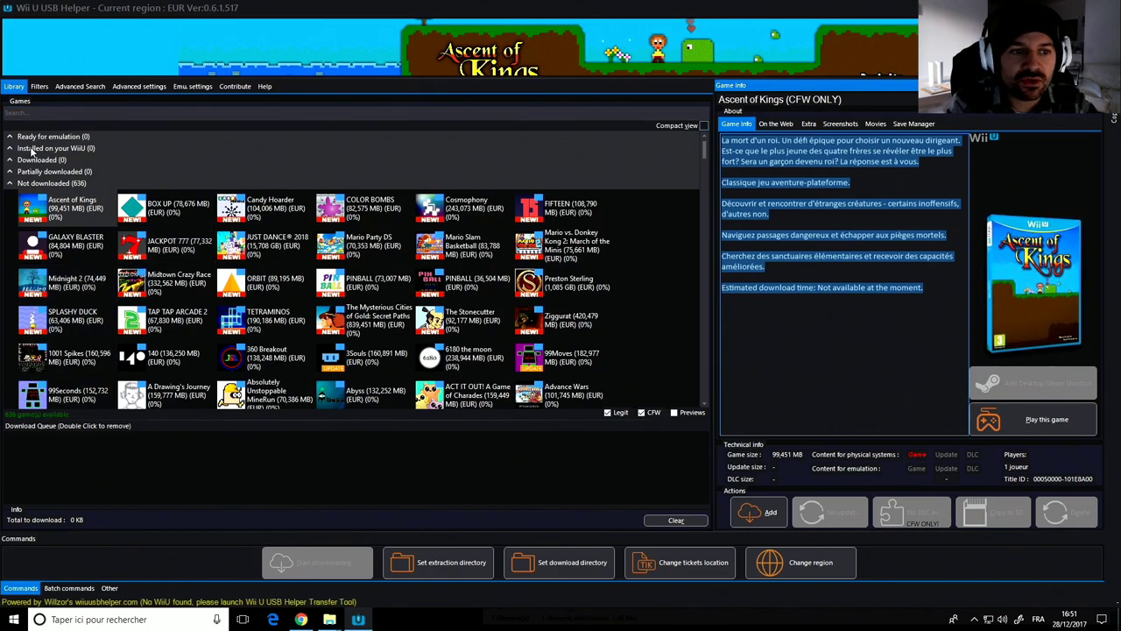
pyautogui.click(40, 111)
pyautogui.click(38, 112)
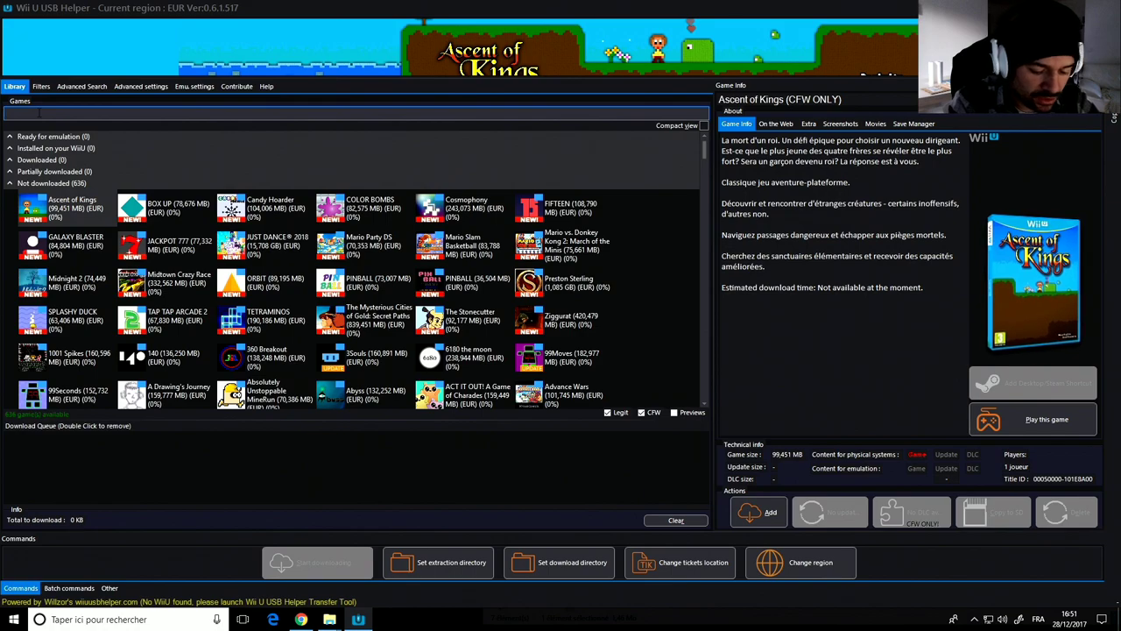
pyautogui.write('zelda')
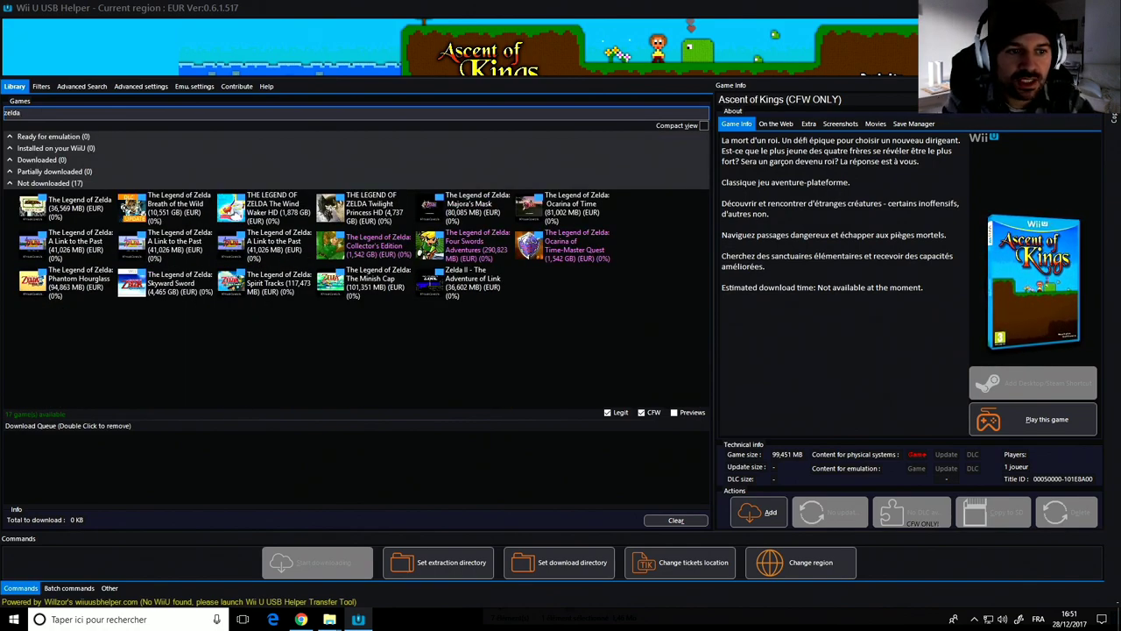
pyautogui.write(' br')
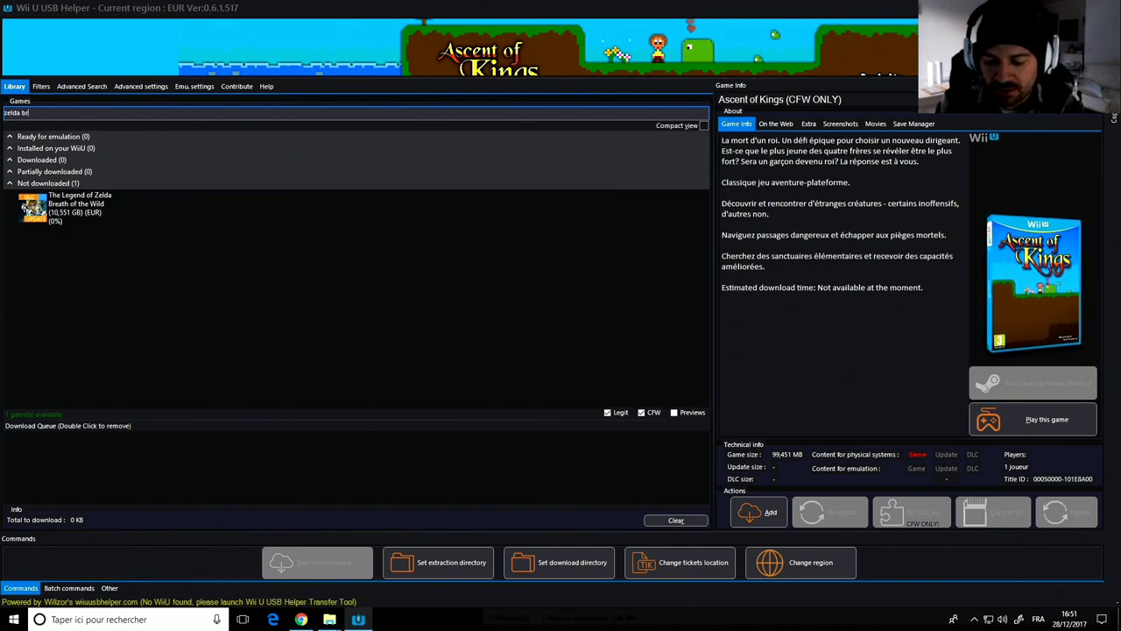
pyautogui.click(70, 209)
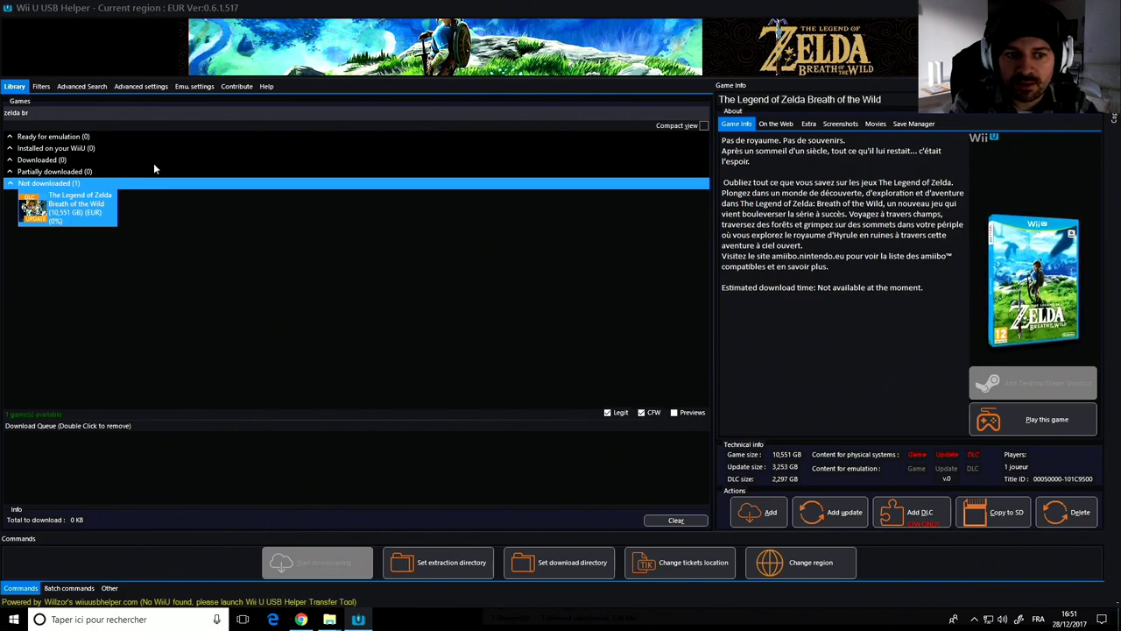
# Step: Set the extraction directory to the Cemu DL folder in Documents
pyautogui.click(447, 566)
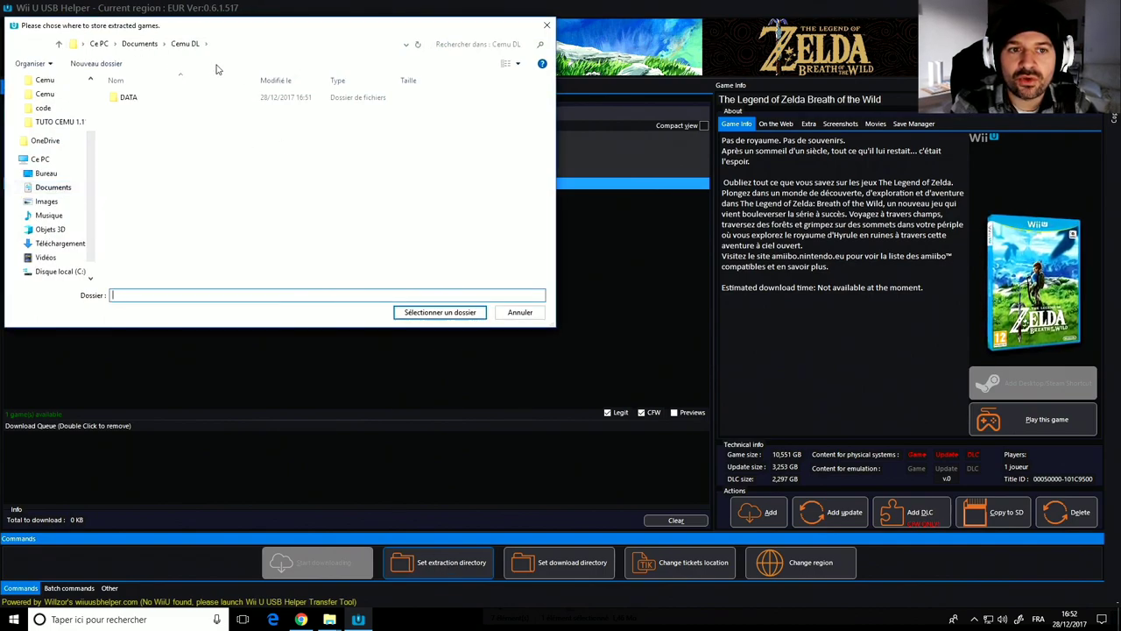
pyautogui.click(184, 45)
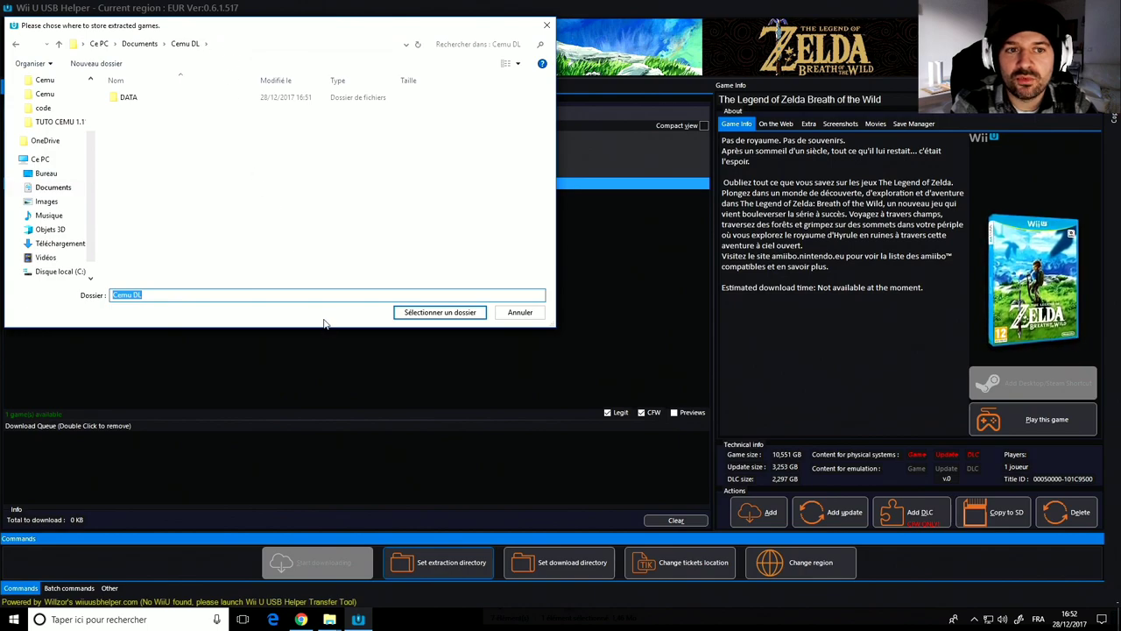
pyautogui.click(406, 312)
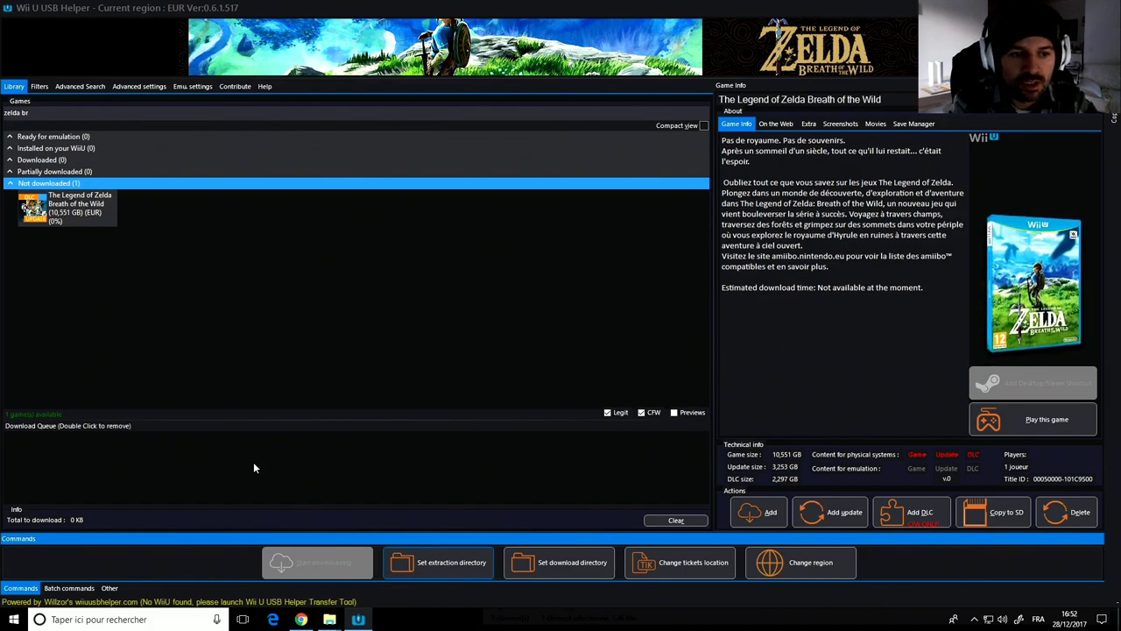
# Step: Start downloading The Legend of Zelda Breath of the Wild without its update or DLC, and enable Unpack once downloading is over
pyautogui.rightClick(84, 213)
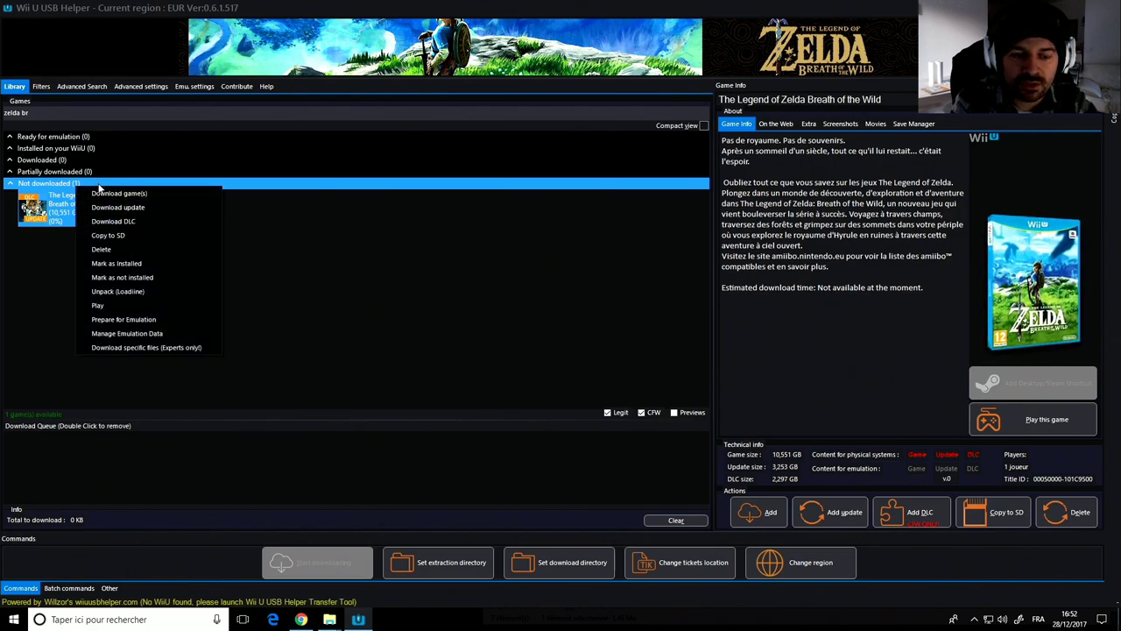
pyautogui.click(109, 195)
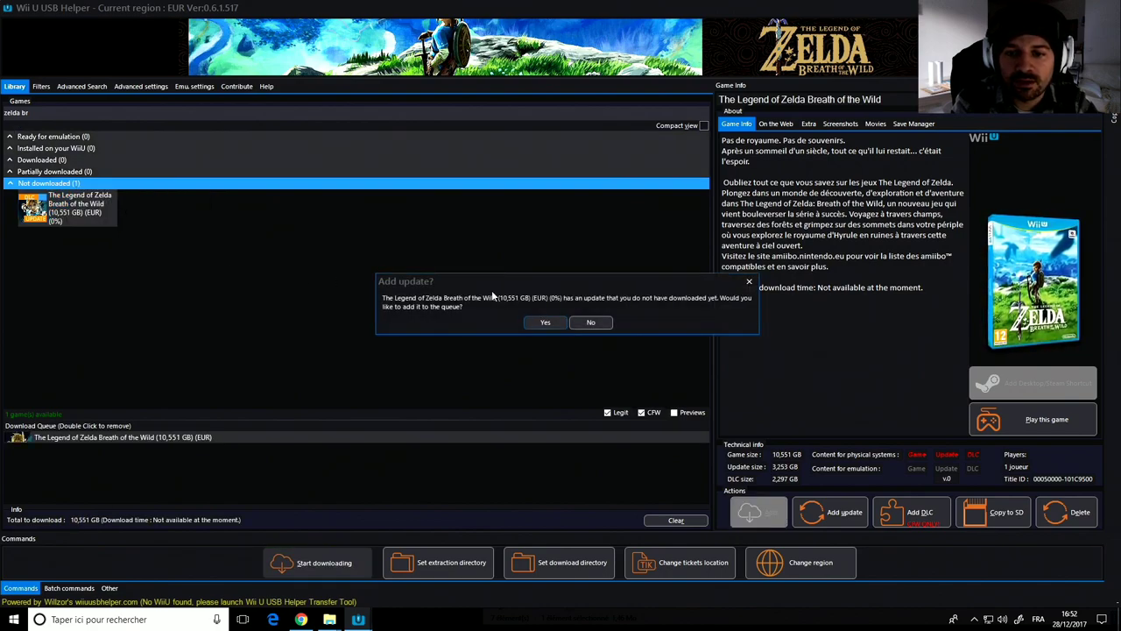
pyautogui.click(599, 327)
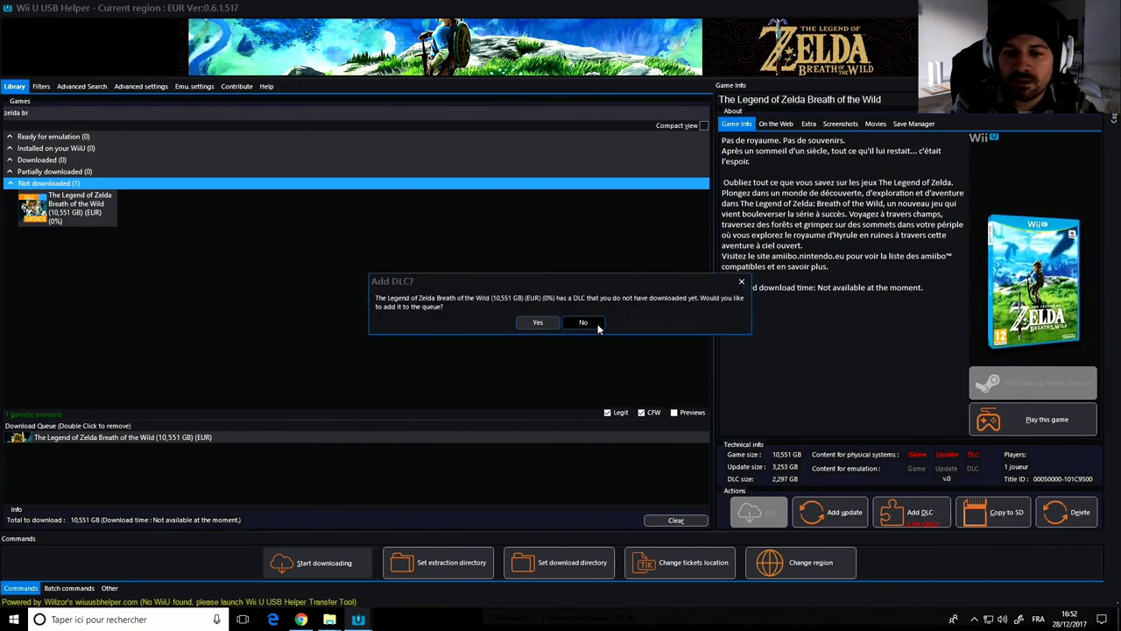
pyautogui.click(599, 327)
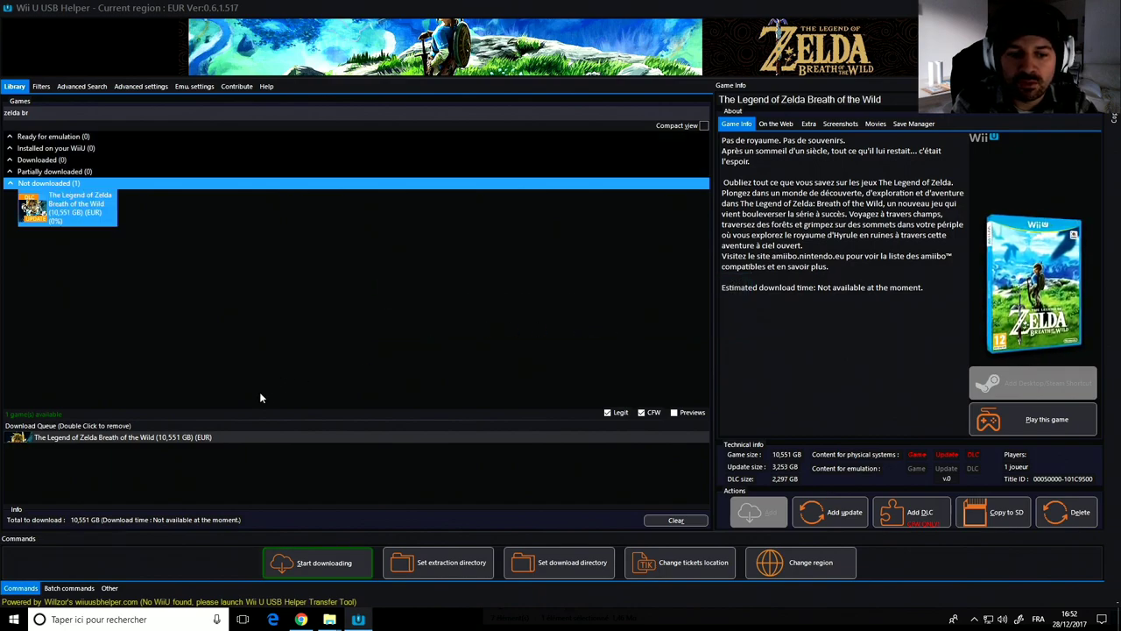
pyautogui.click(330, 562)
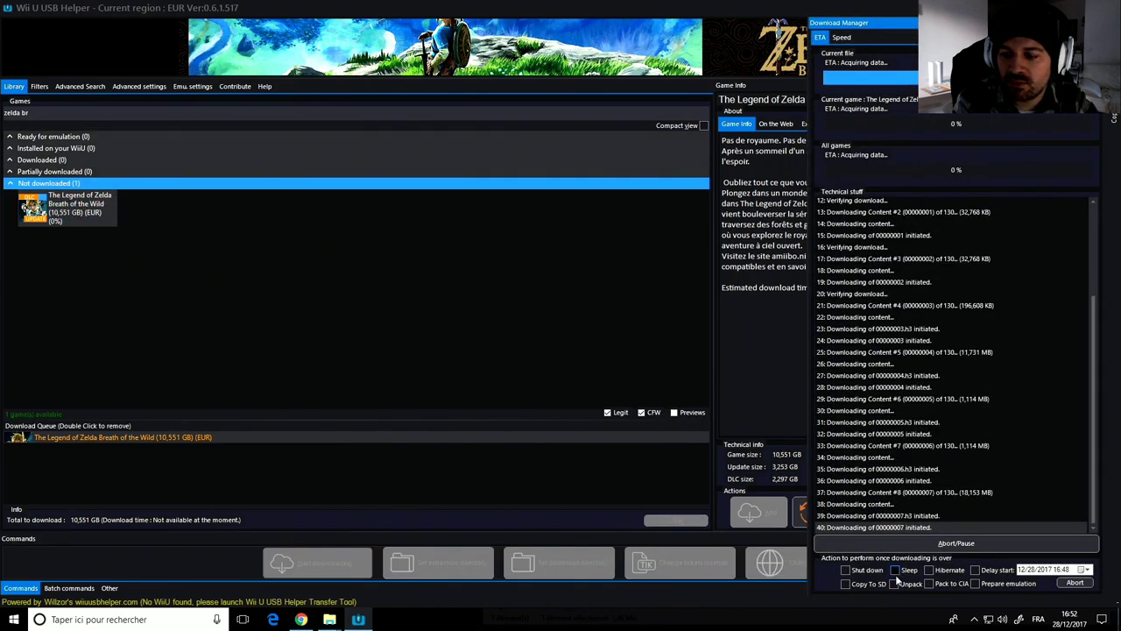
pyautogui.click(894, 583)
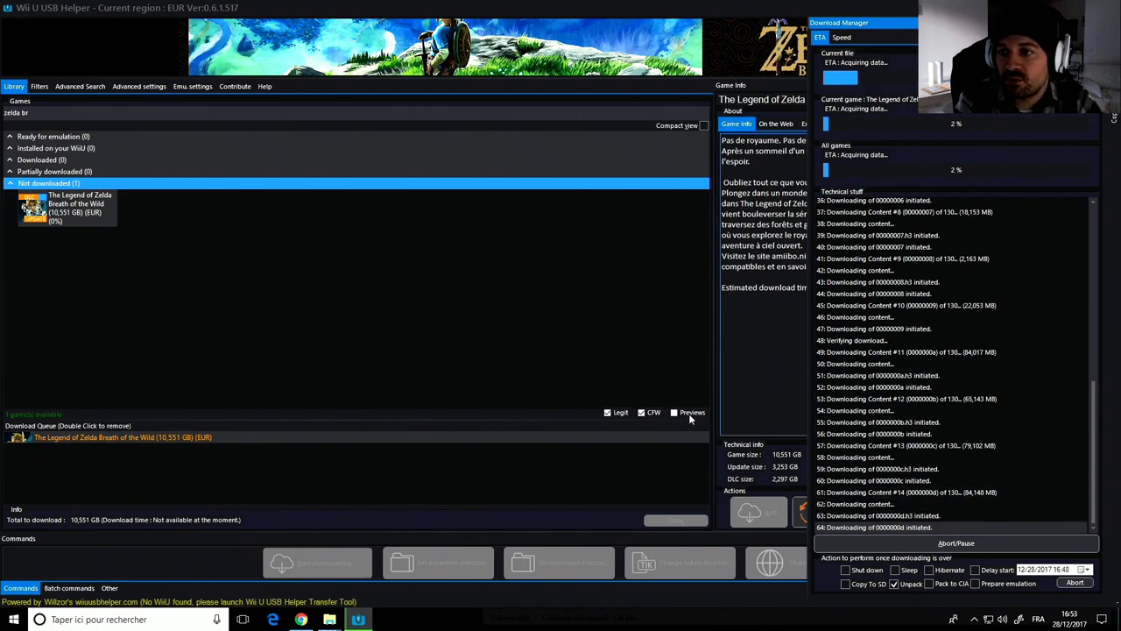
# Step: Add update version v192 of The Legend of Zelda Breath of the Wild to the download queue
pyautogui.rightClick(58, 211)
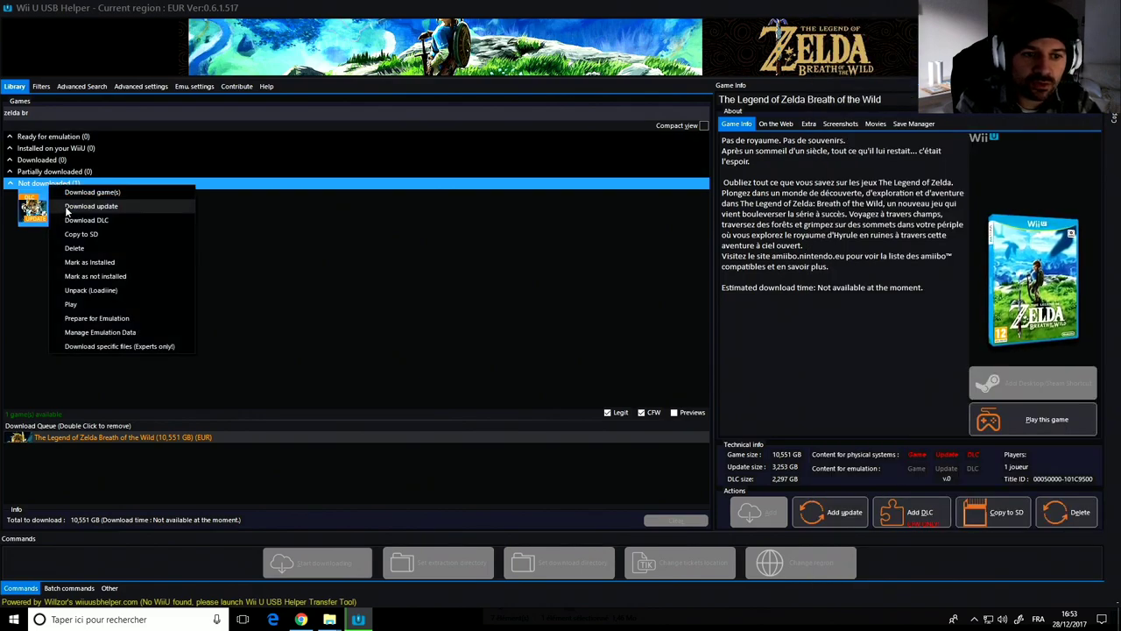
pyautogui.click(91, 207)
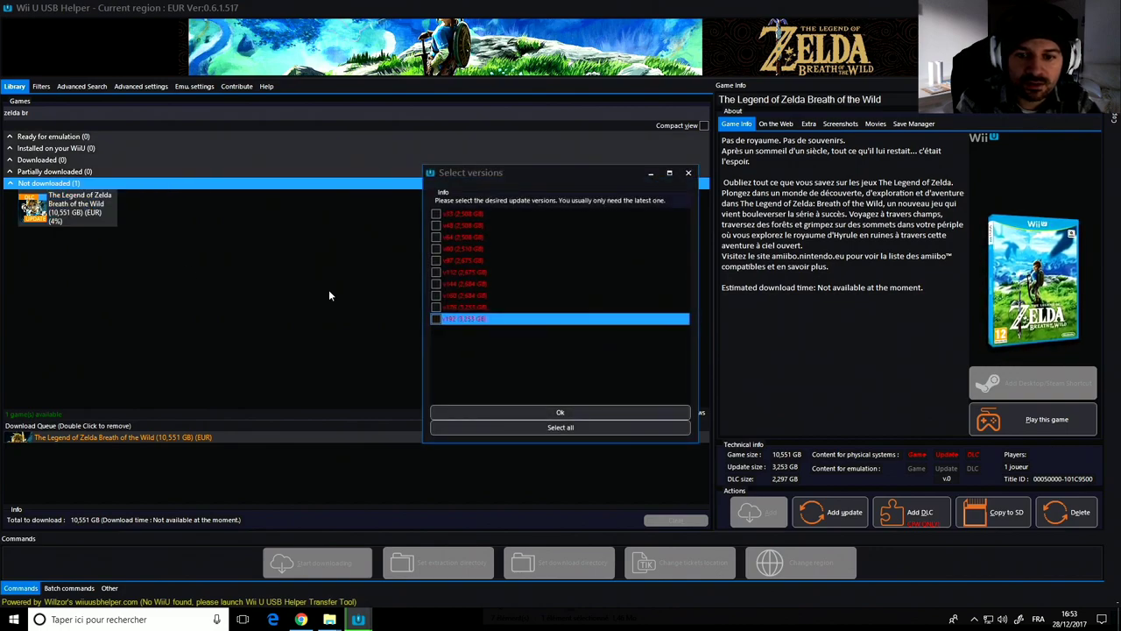
pyautogui.click(435, 319)
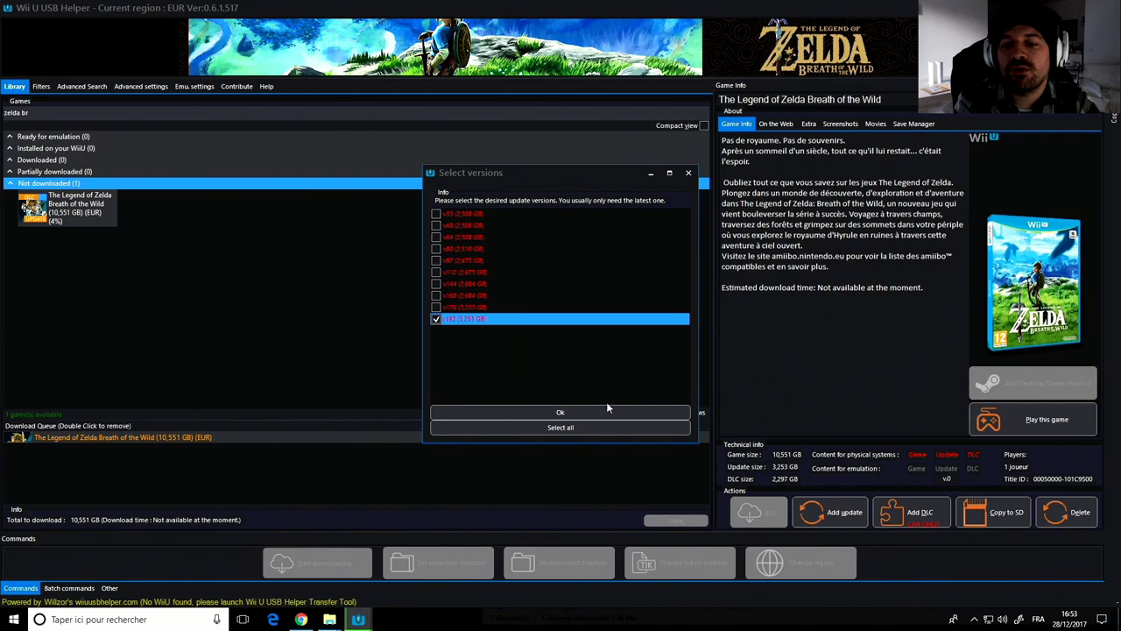
pyautogui.click(577, 413)
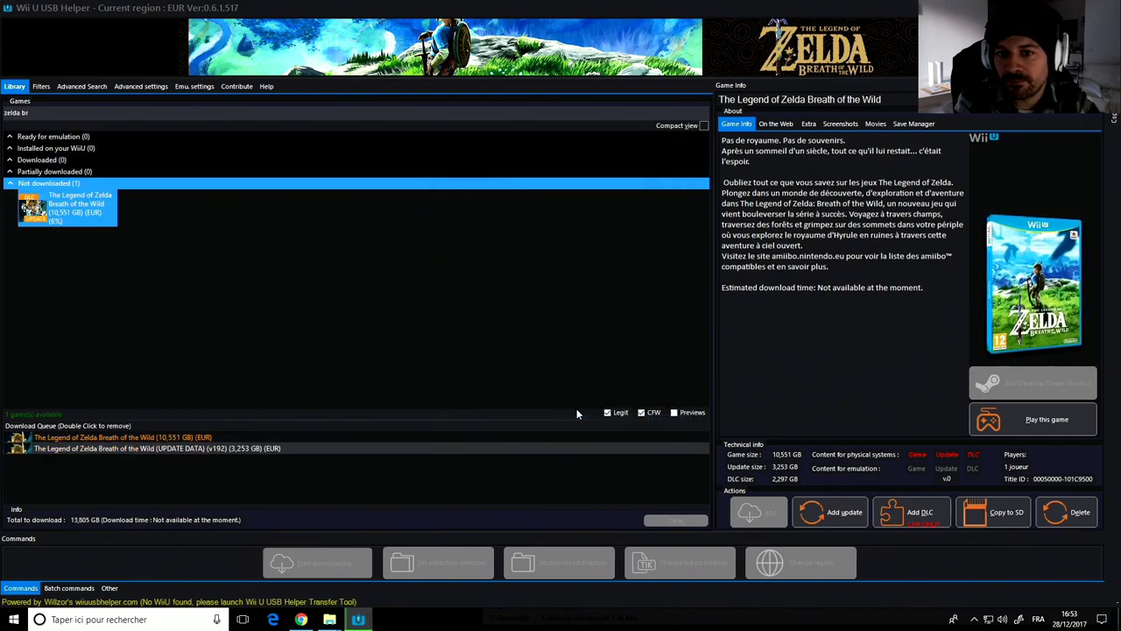
# Step: Add the DLC of The Legend of Zelda Breath of the Wild to the download queue
pyautogui.click(298, 448)
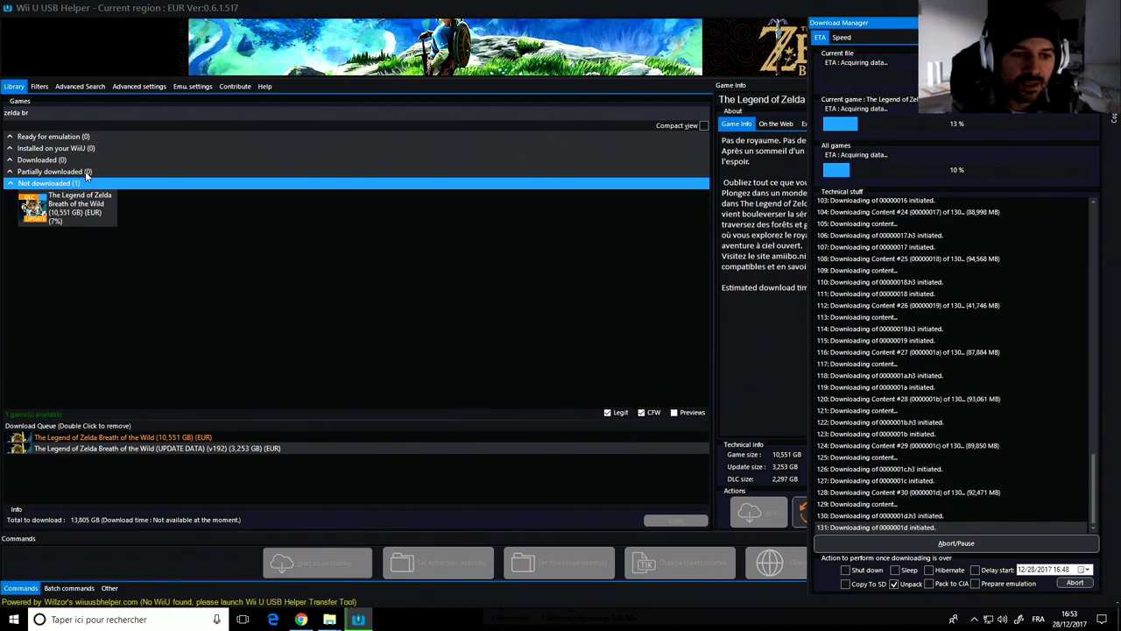
pyautogui.click(82, 208)
pyautogui.rightClick(81, 207)
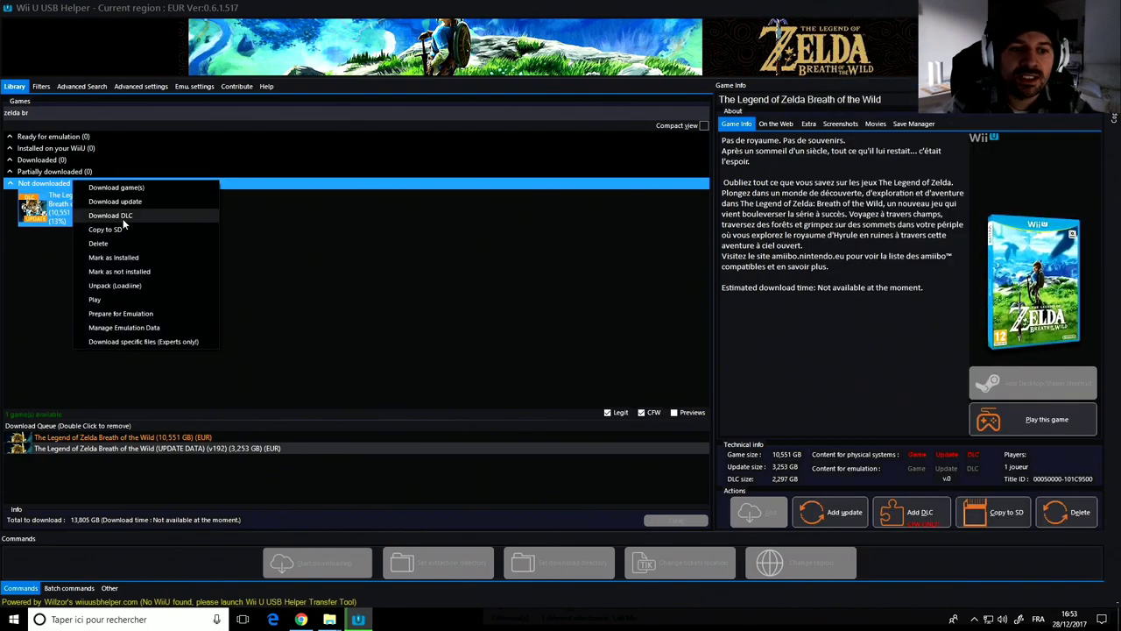
pyautogui.click(122, 219)
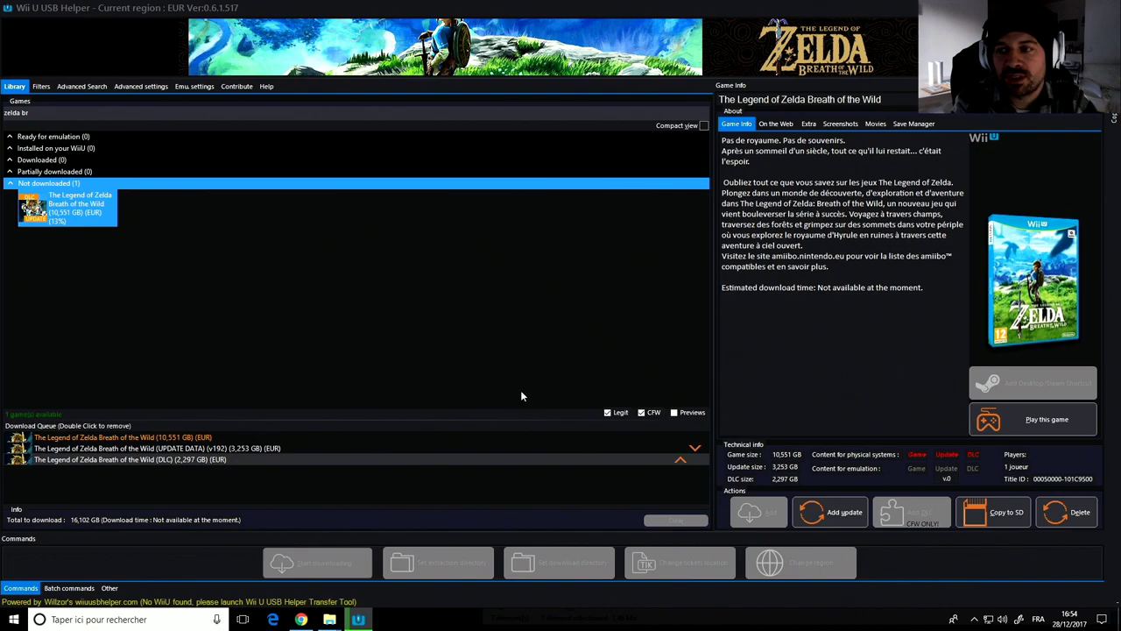
pyautogui.click(164, 441)
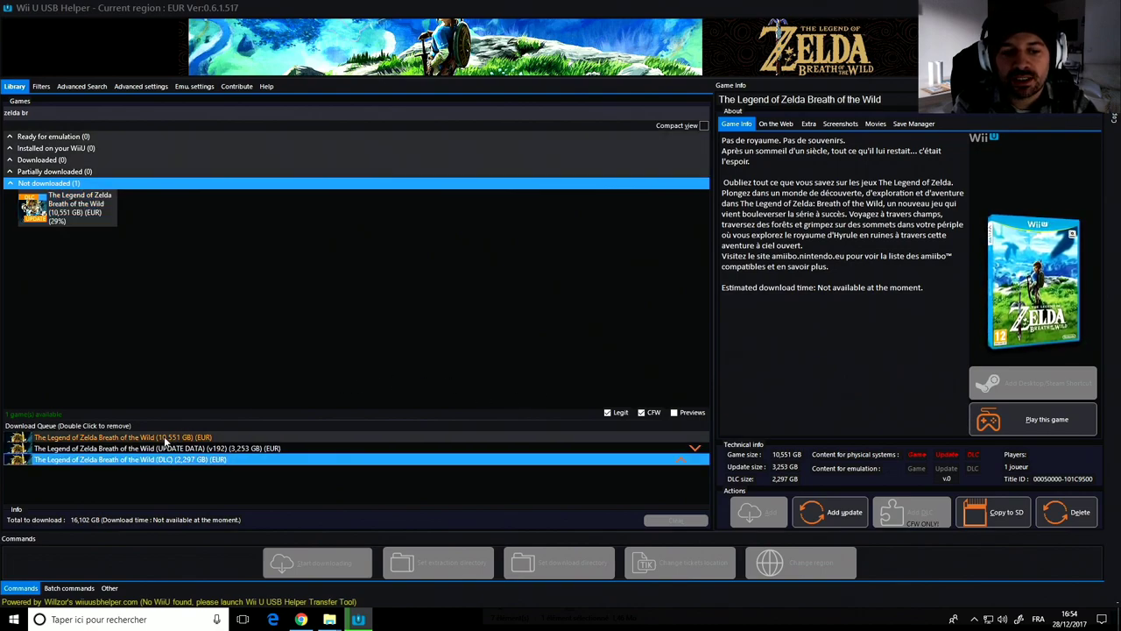
pyautogui.click(223, 450)
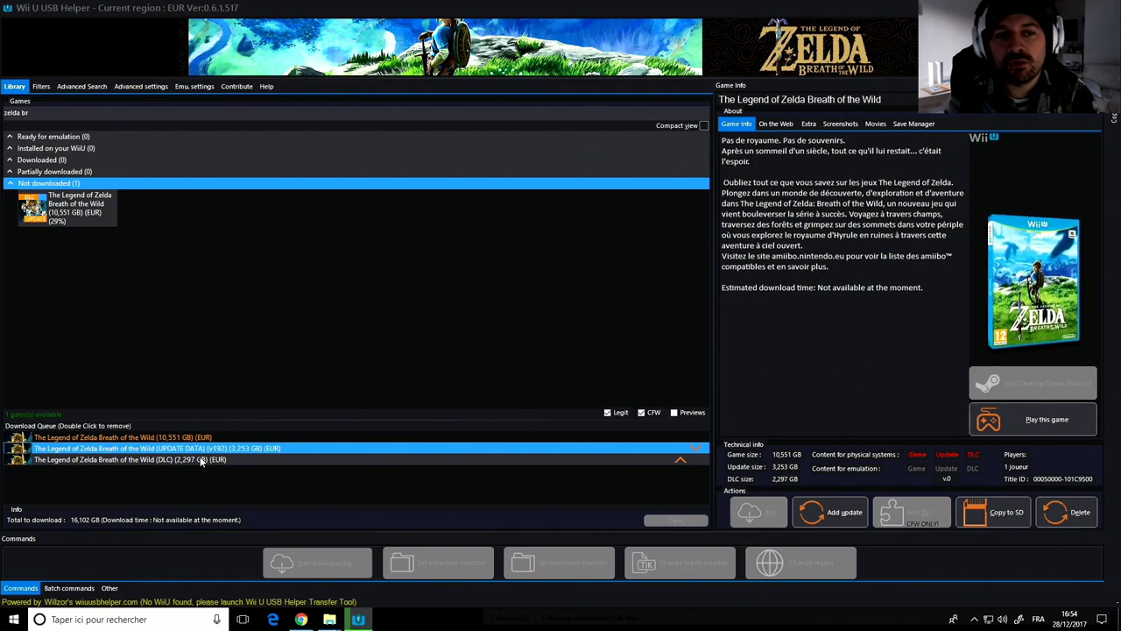
pyautogui.click(433, 558)
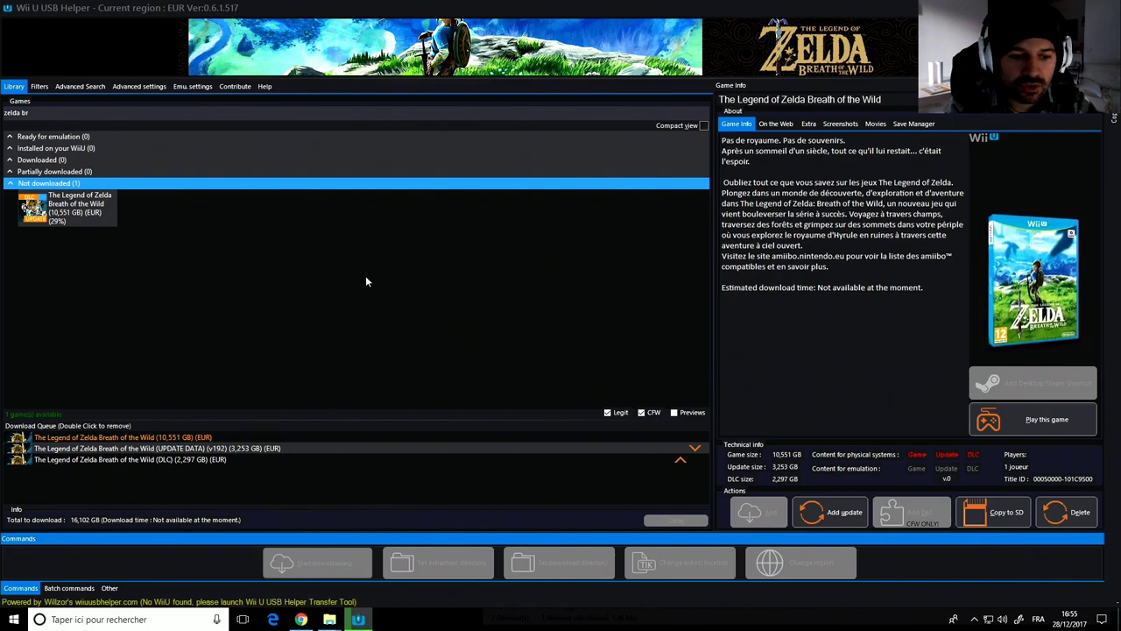
pyautogui.click(119, 441)
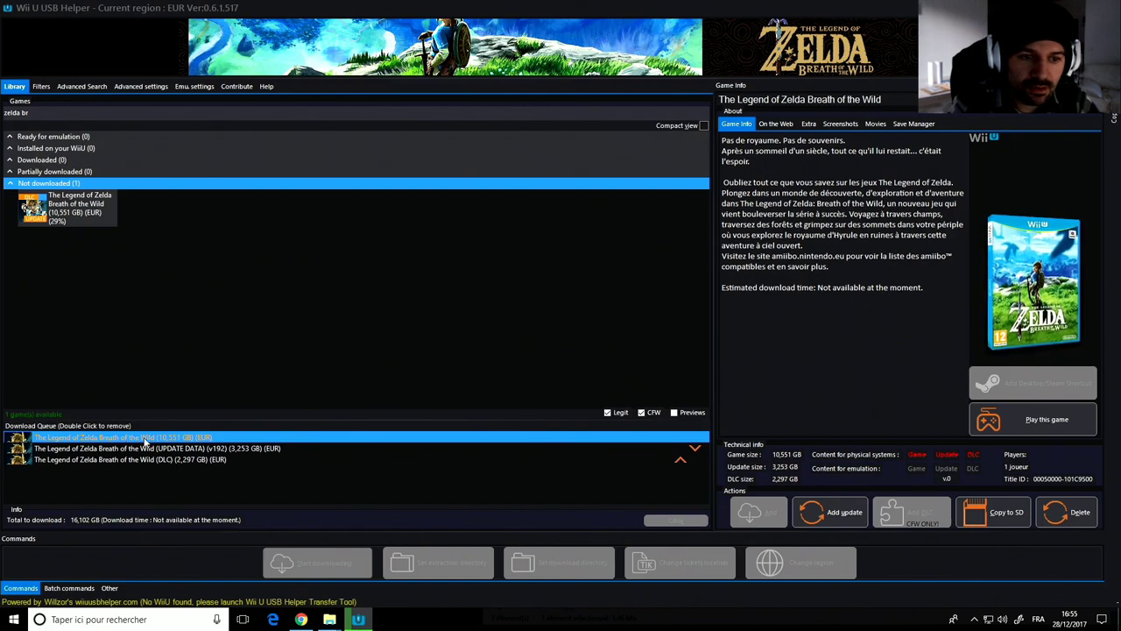
# Step: Try to delete the Game data of The Legend of Zelda Breath of the Wild while its download is still running
pyautogui.rightClick(63, 222)
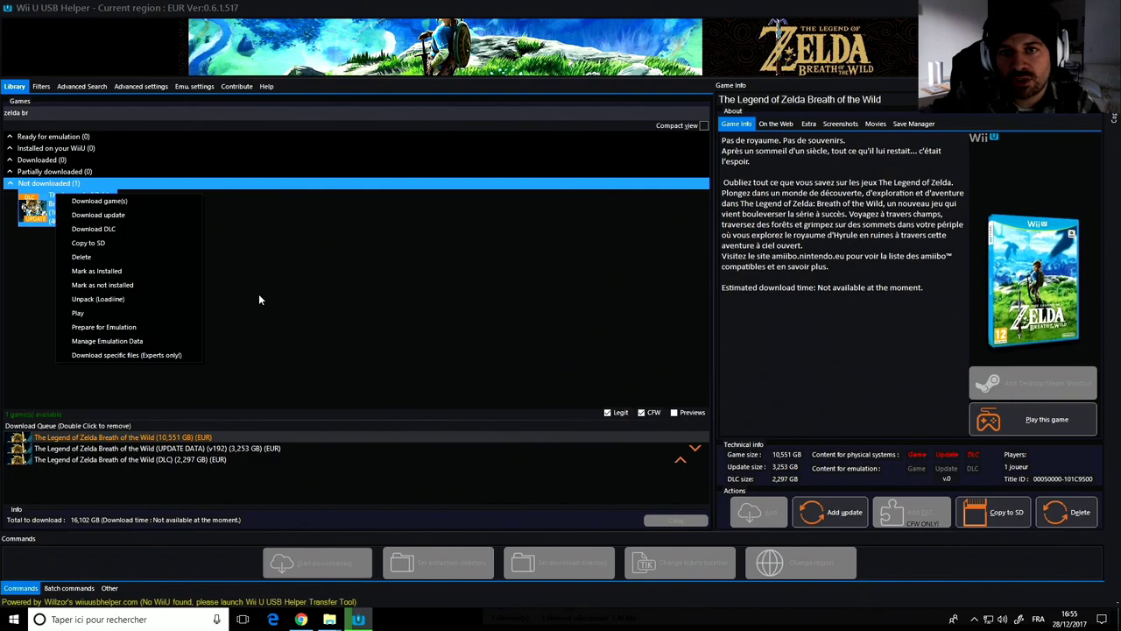
pyautogui.click(127, 255)
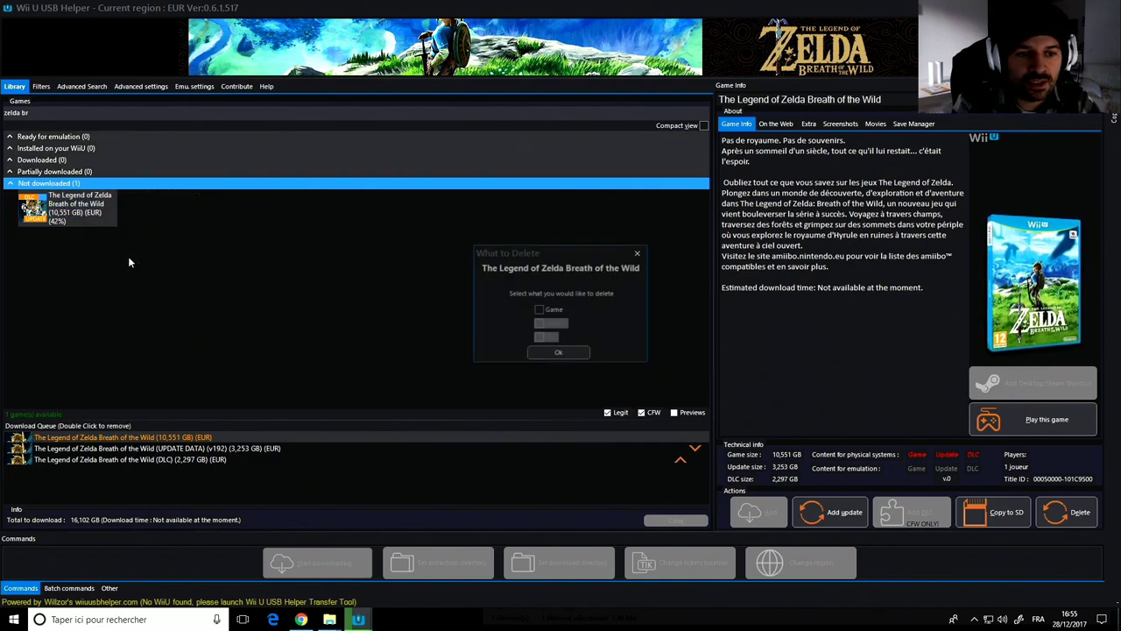
pyautogui.click(539, 310)
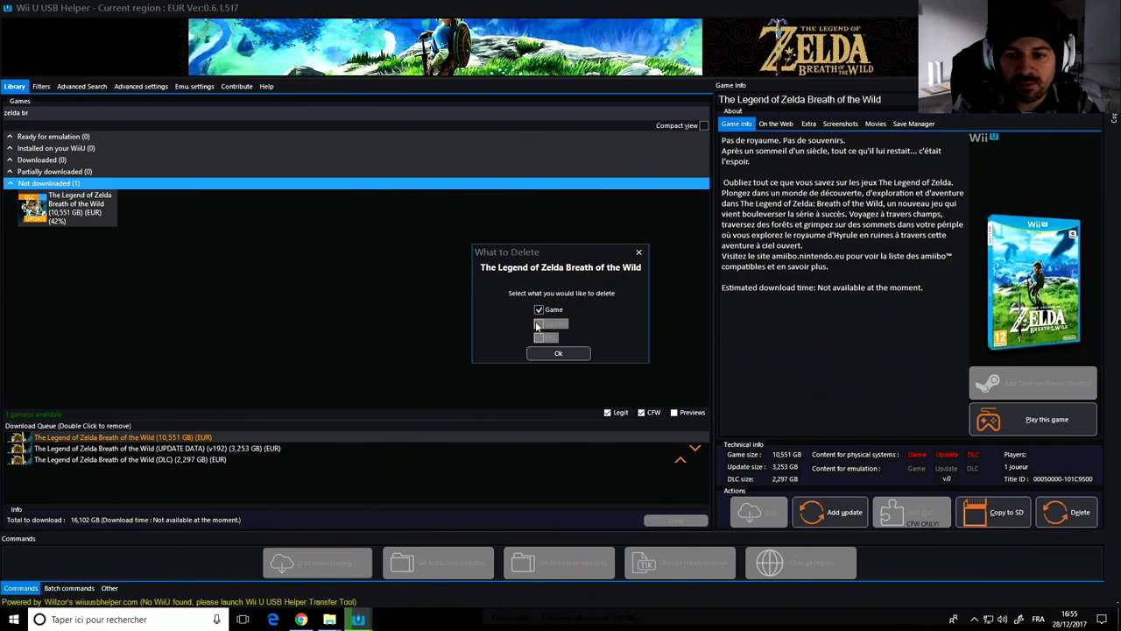
pyautogui.click(545, 355)
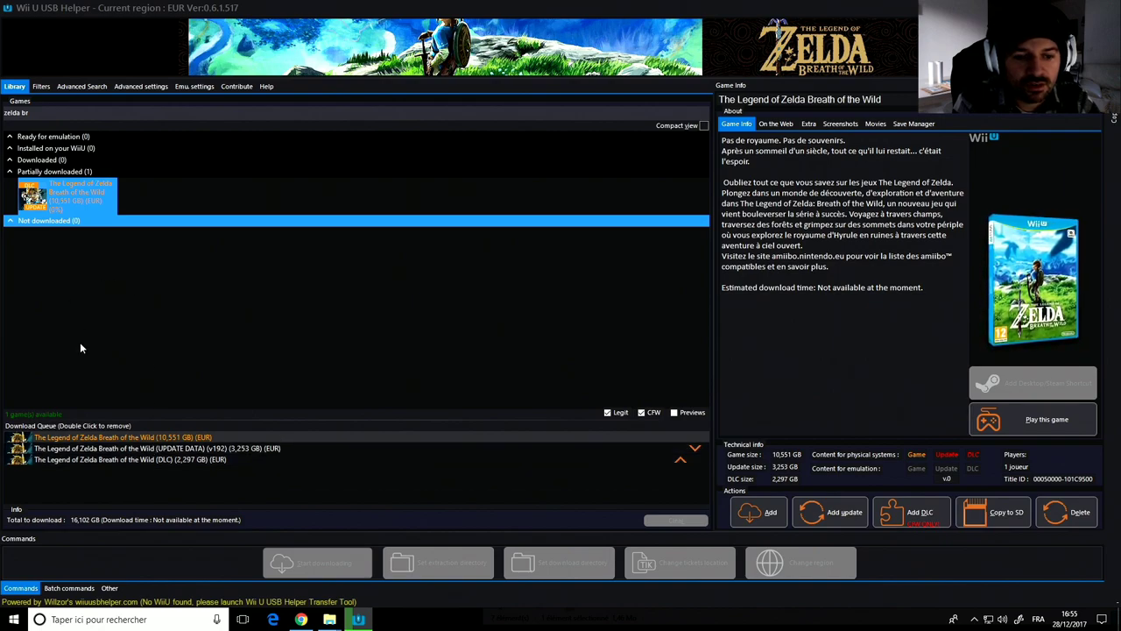
pyautogui.click(73, 449)
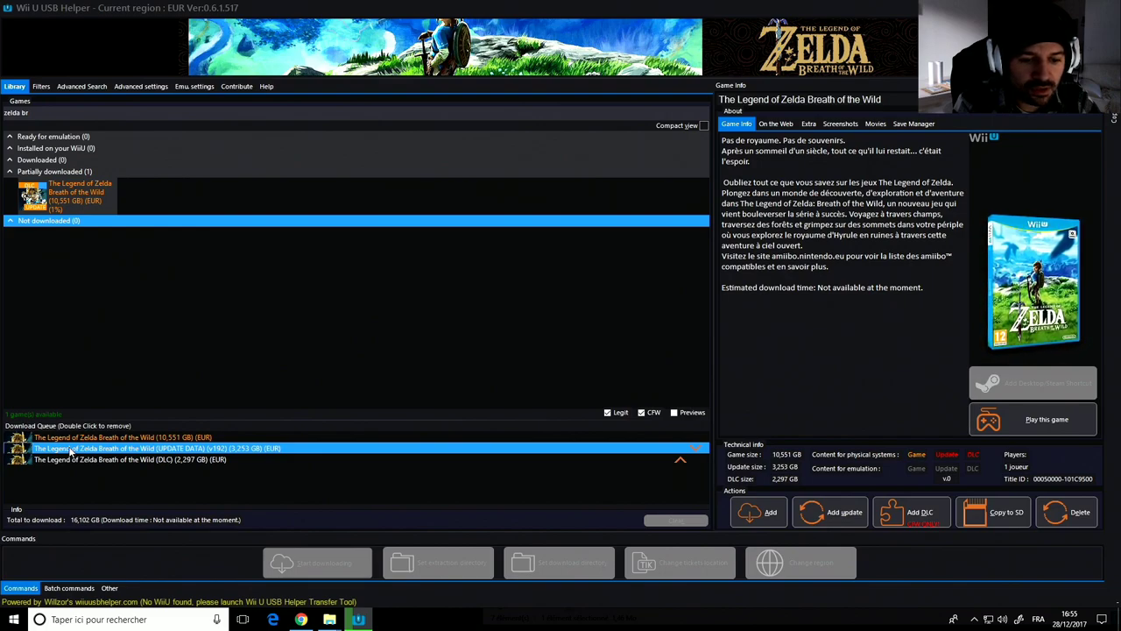
pyautogui.click(79, 202)
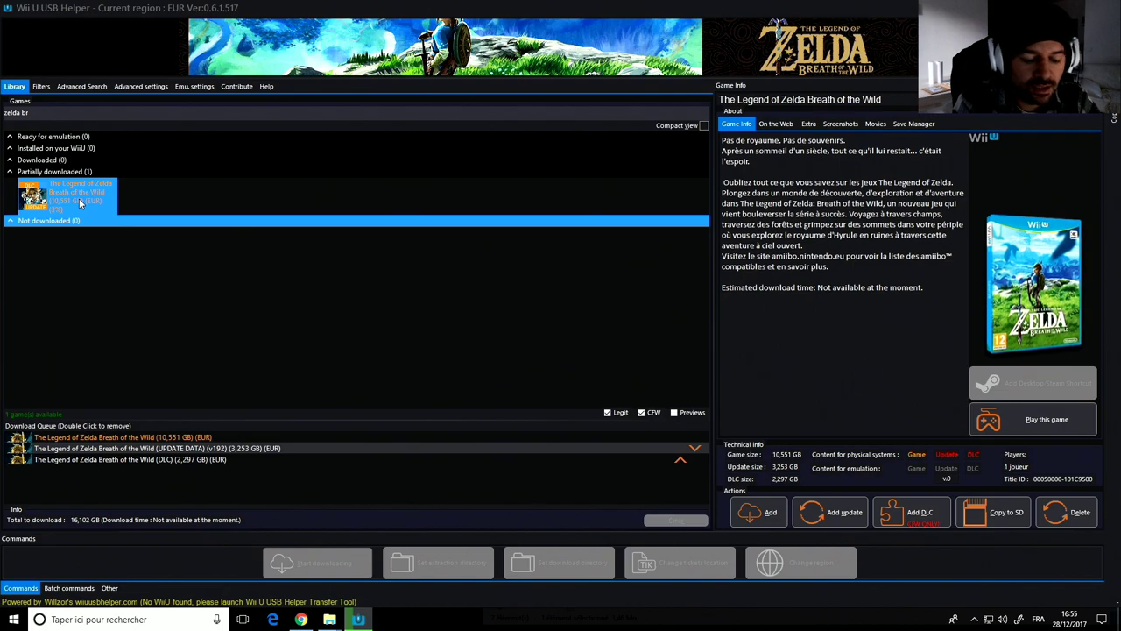
pyautogui.rightClick(80, 203)
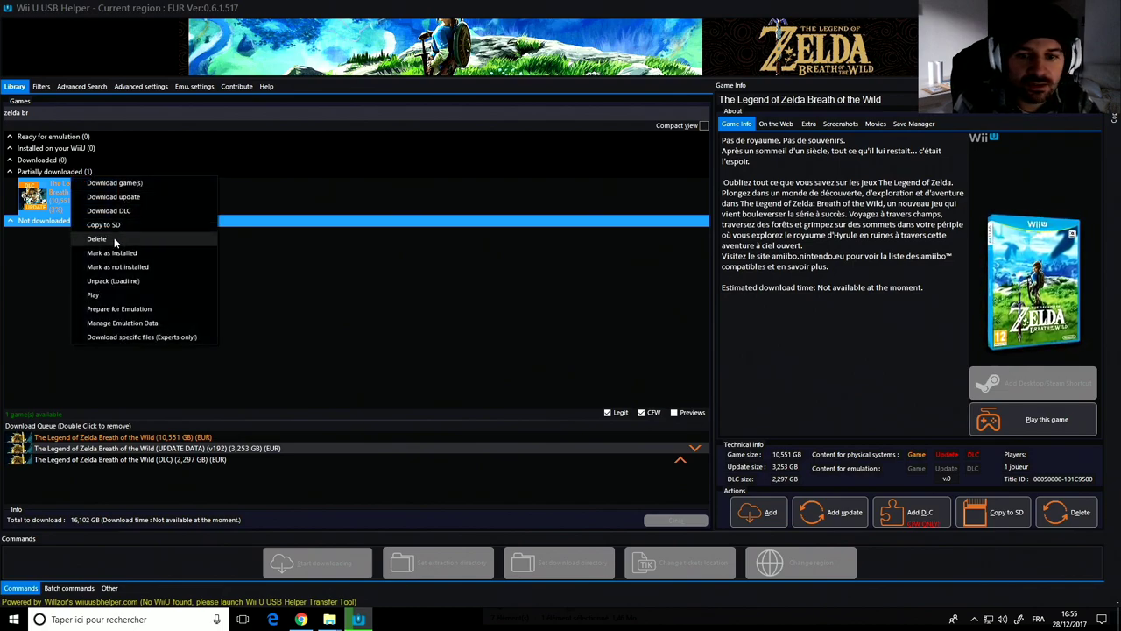
pyautogui.click(96, 238)
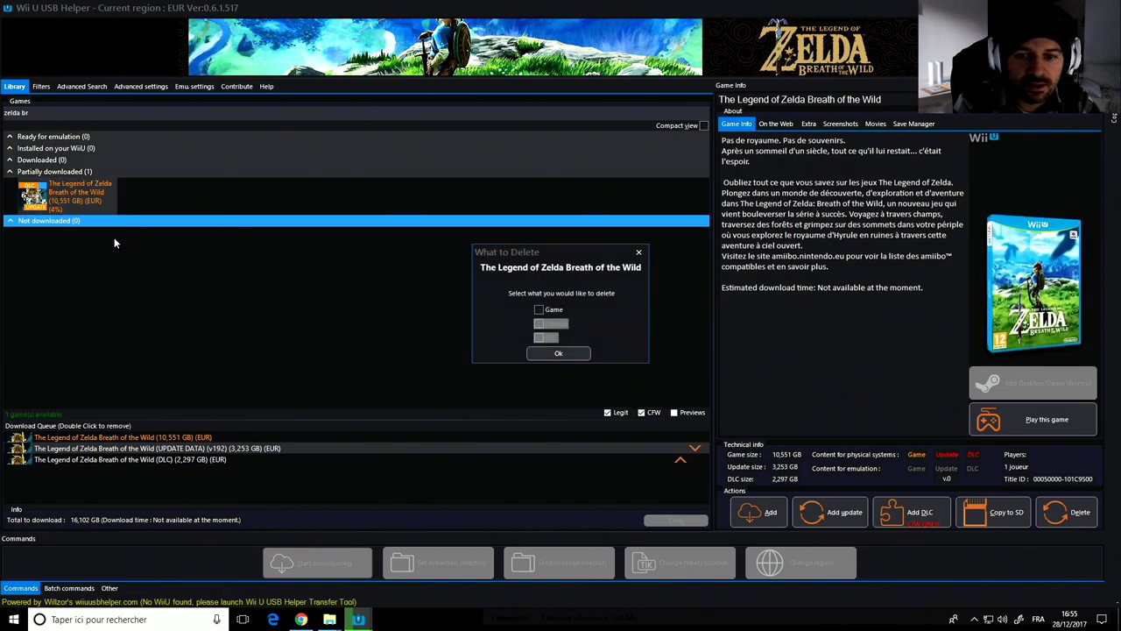
pyautogui.click(538, 311)
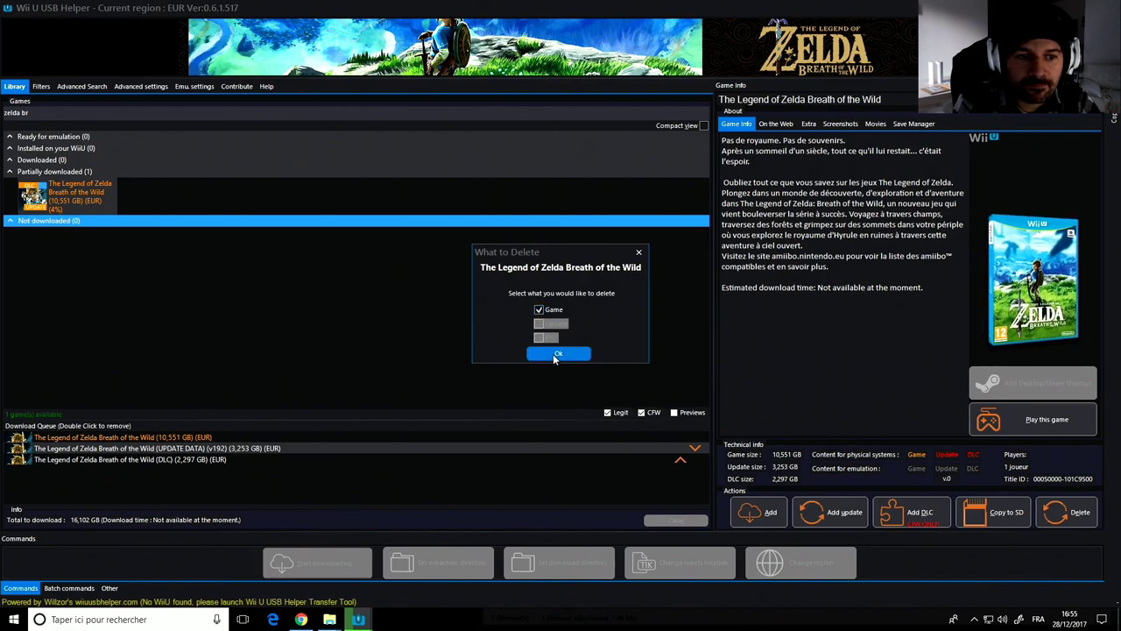
pyautogui.click(556, 355)
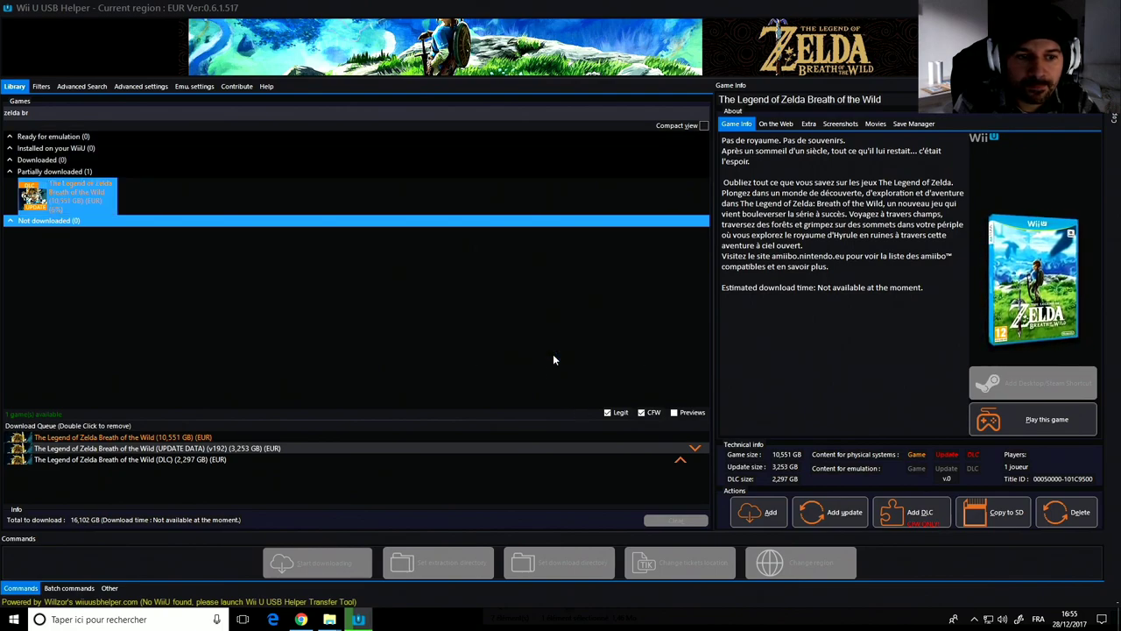
# Step: Abort the running download of The Legend of Zelda Breath of the Wild and confirm the abort
pyautogui.rightClick(55, 203)
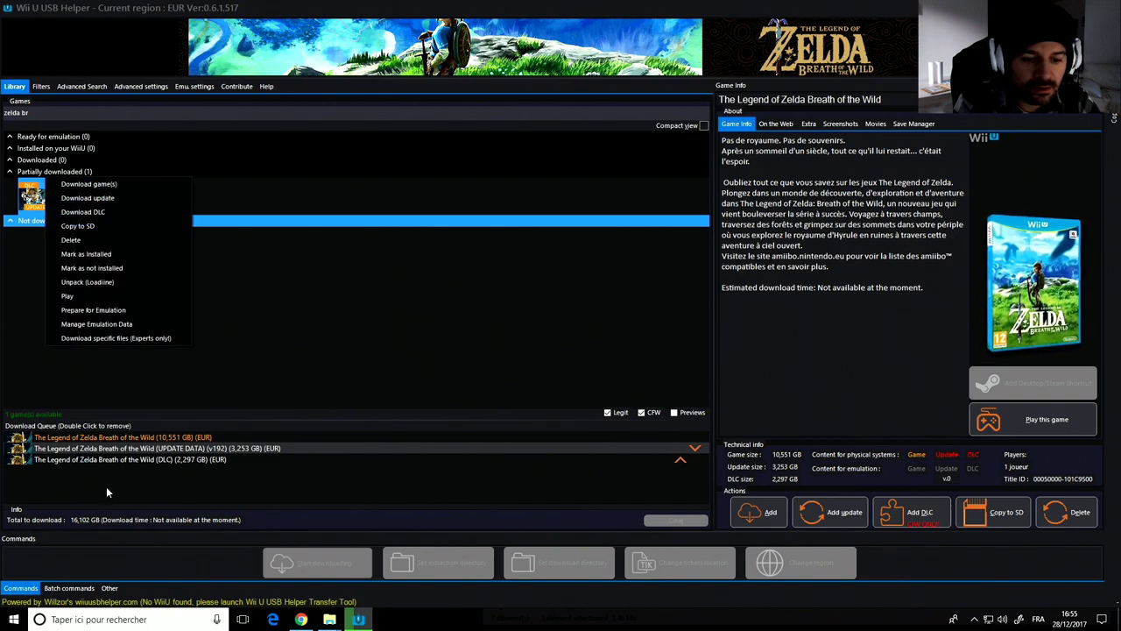
pyautogui.click(173, 437)
pyautogui.click(174, 438)
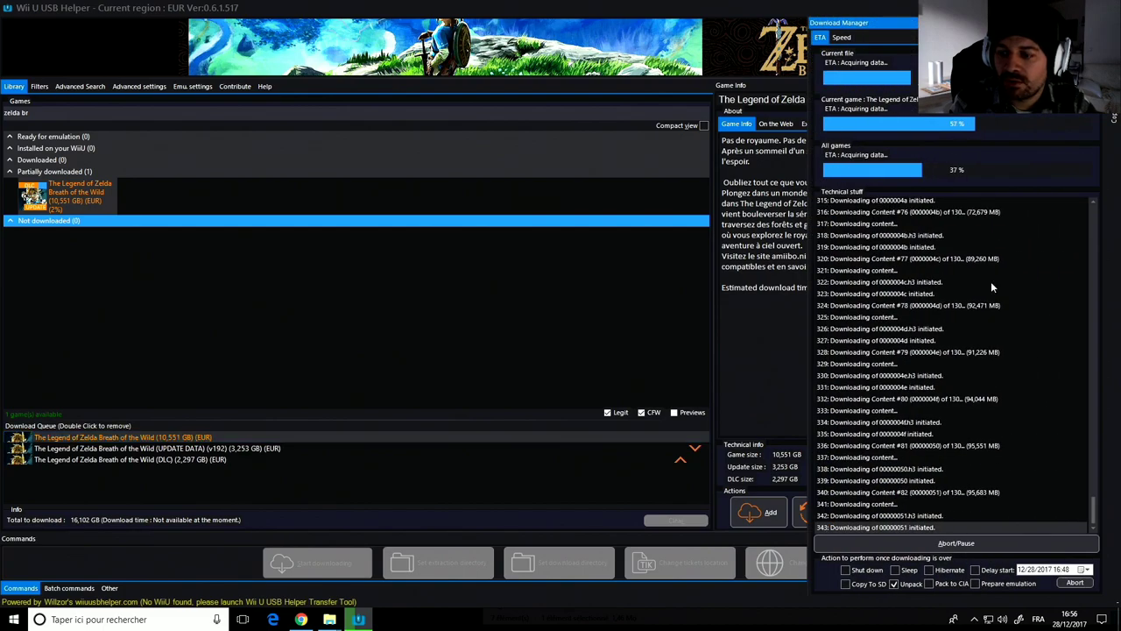
pyautogui.click(1004, 546)
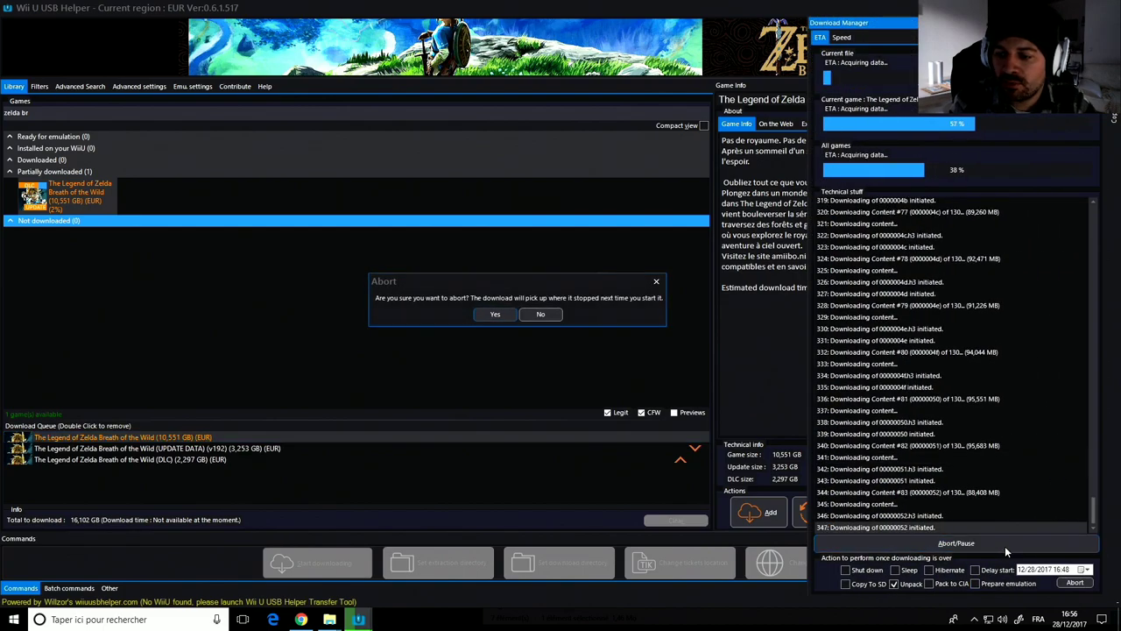
pyautogui.click(497, 314)
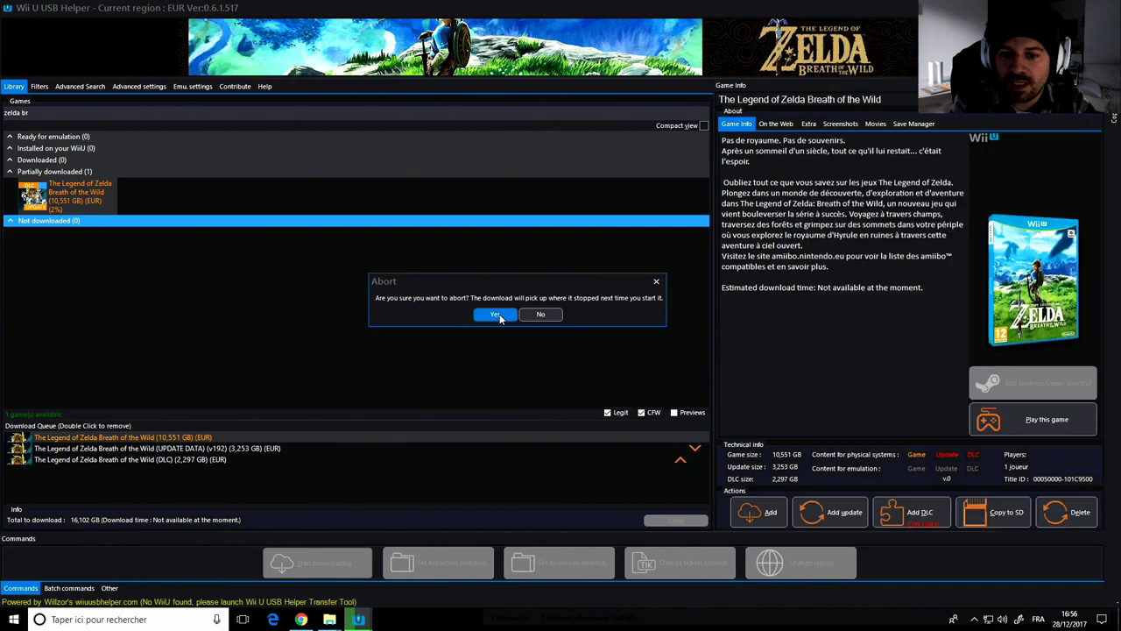
# Step: Delete the partially downloaded Game data of The Legend of Zelda Breath of the Wild, and check for other deletable content
pyautogui.click(114, 438)
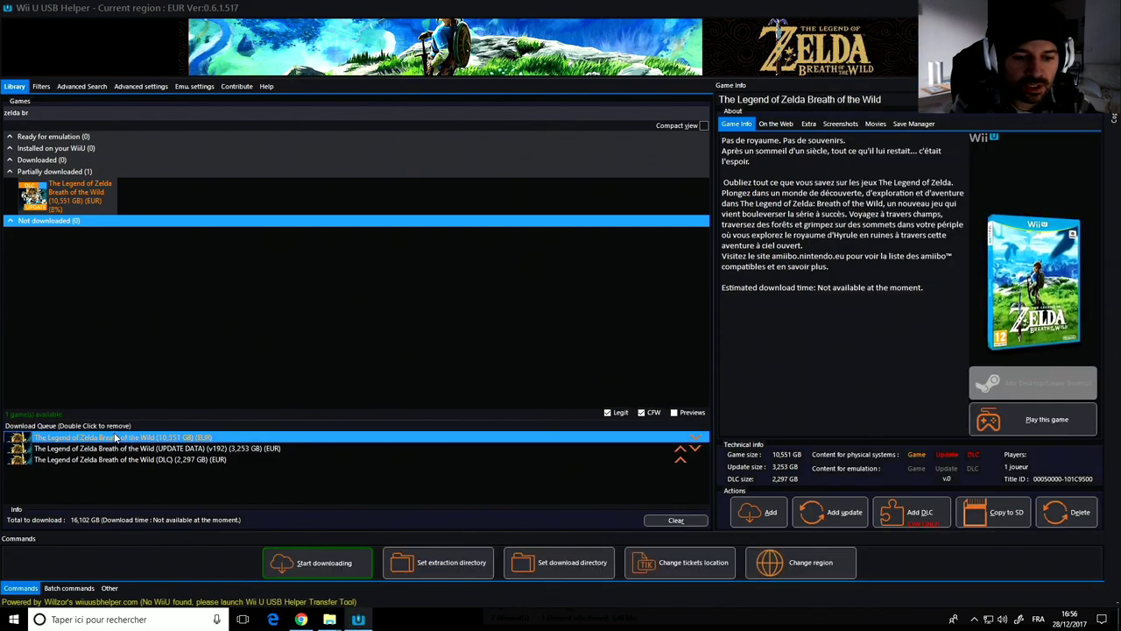
pyautogui.rightClick(81, 193)
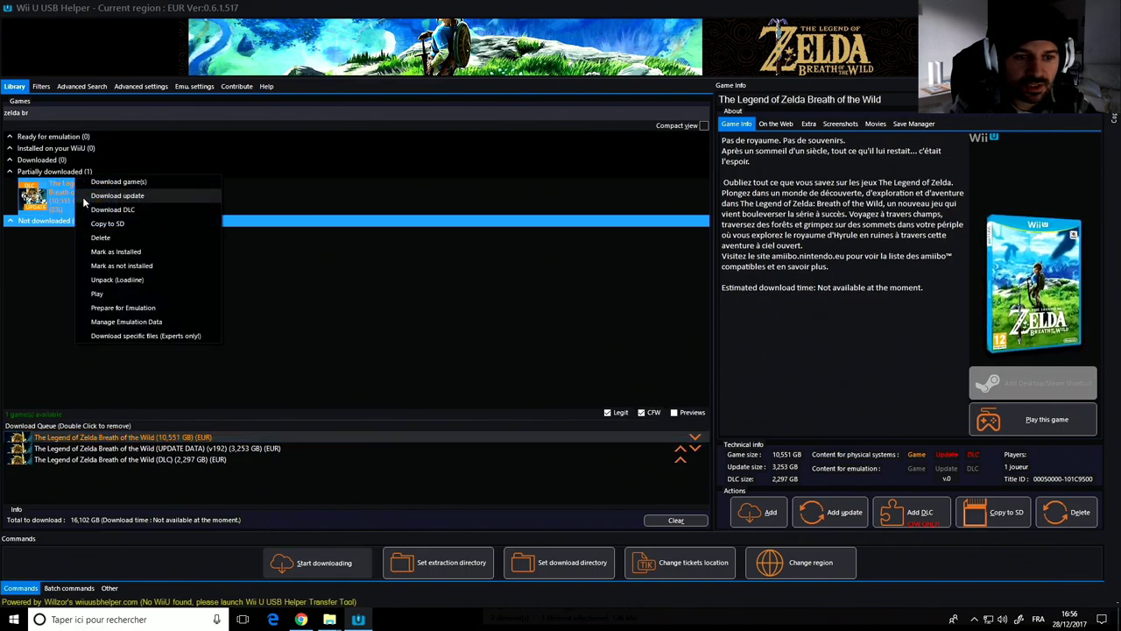
pyautogui.click(123, 237)
pyautogui.click(539, 309)
pyautogui.click(558, 351)
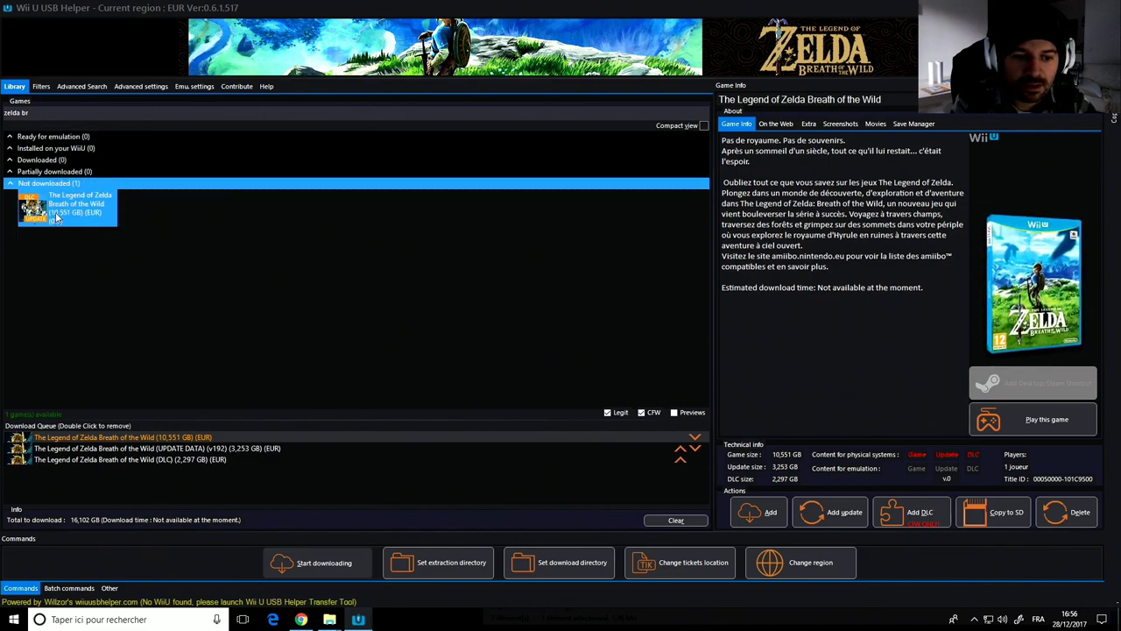
pyautogui.rightClick(56, 219)
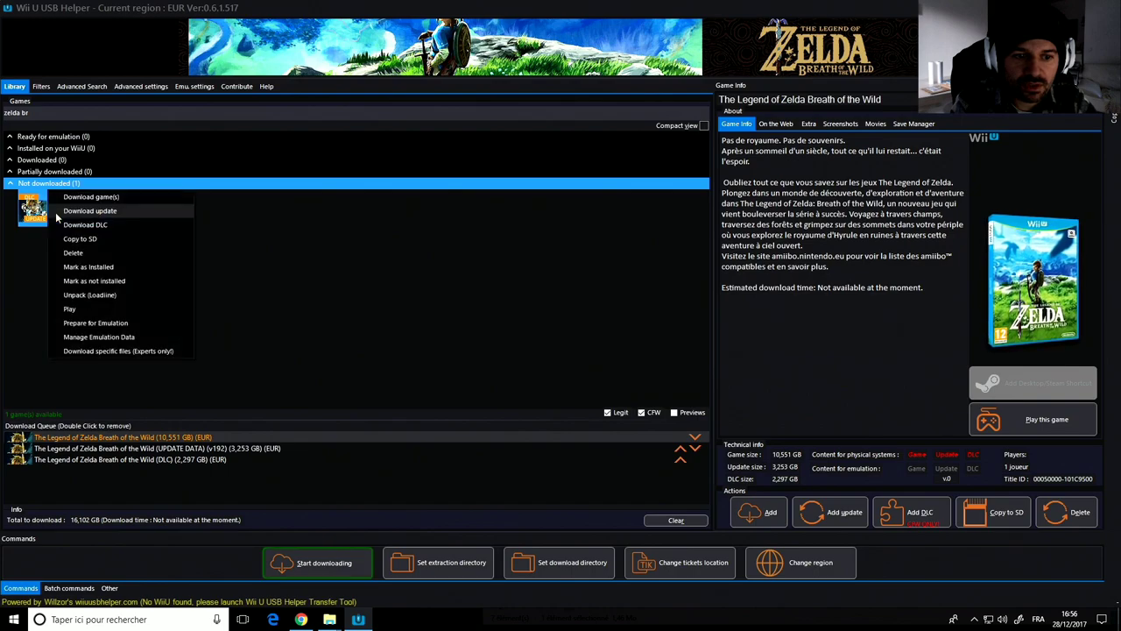
pyautogui.click(116, 253)
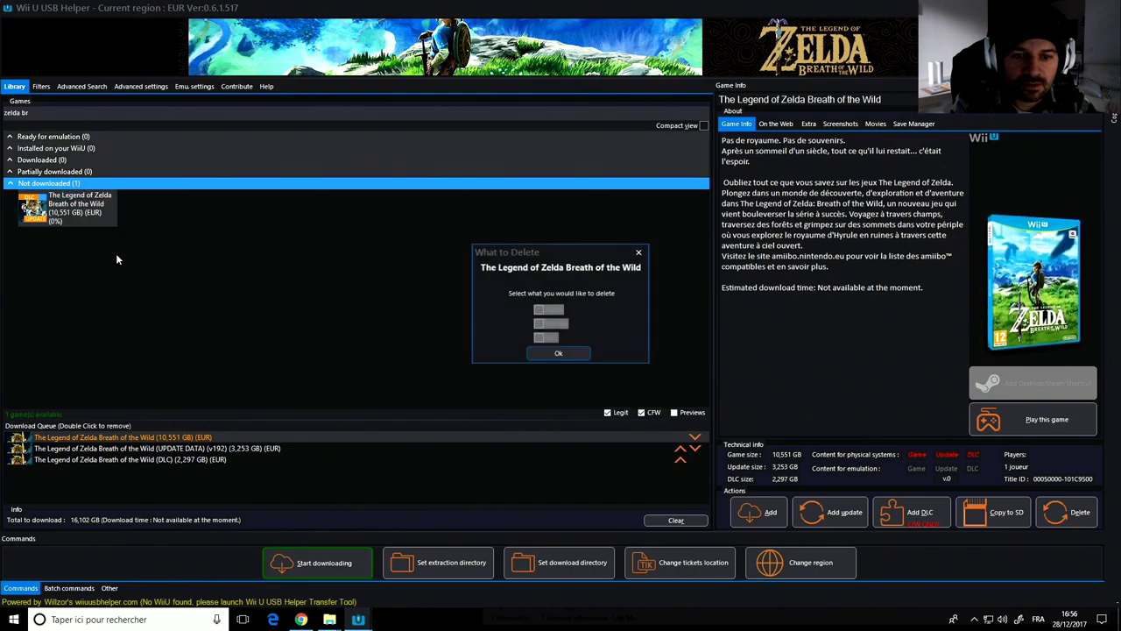
pyautogui.click(553, 354)
# Step: Clear the game, update and DLC entries from the download queue
pyautogui.click(61, 462)
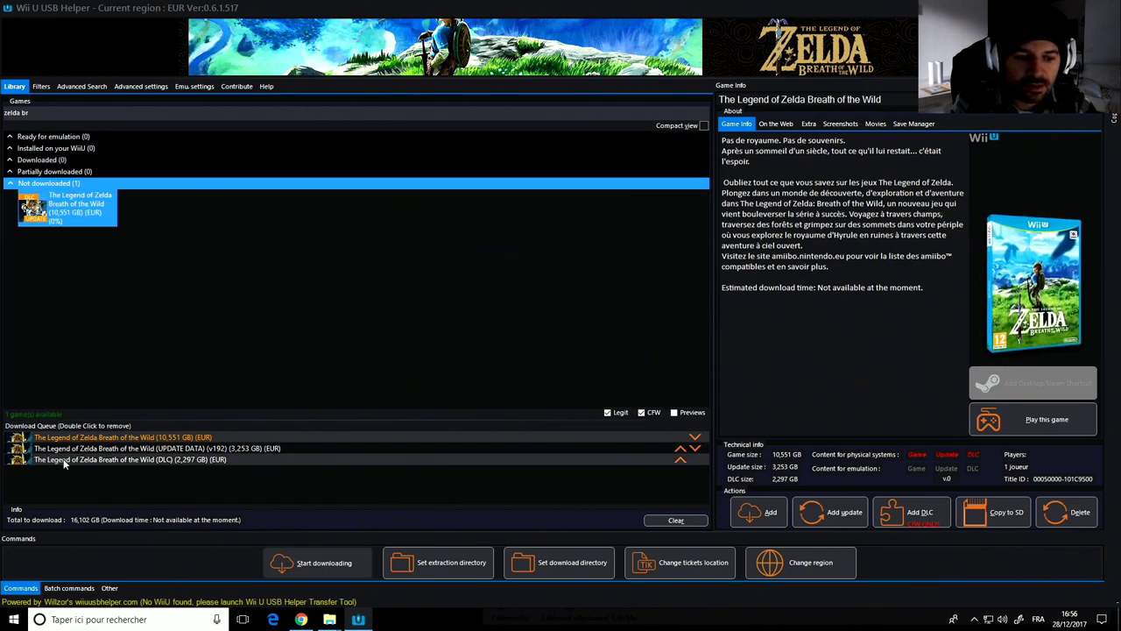
pyautogui.click(187, 450)
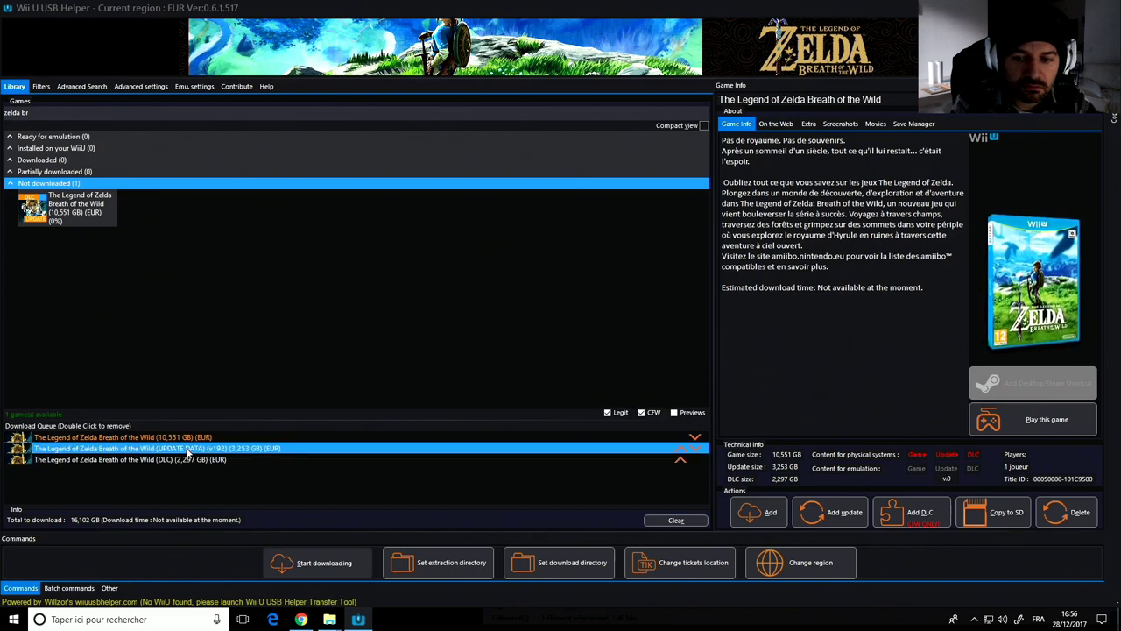
pyautogui.click(689, 521)
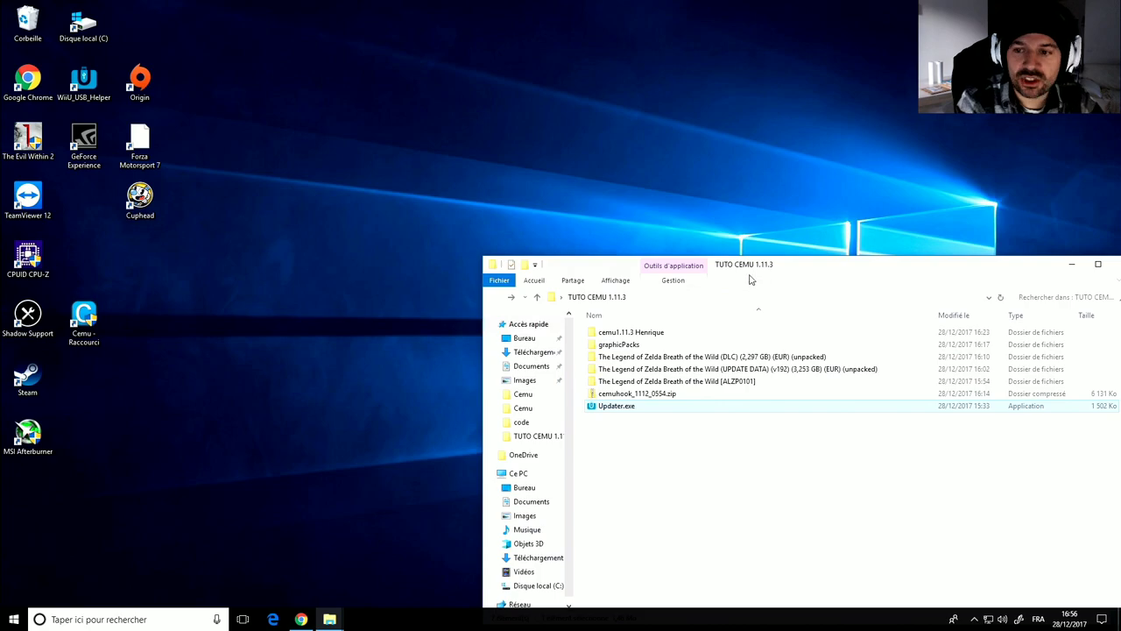
# Step: Examine the unpacked DLC, UPDATE DATA v192 and ALZP0101 game folders in the TUTO CEMU 1.11.3 folder
pyautogui.moveTo(783, 274); pyautogui.dragTo(653, 138)
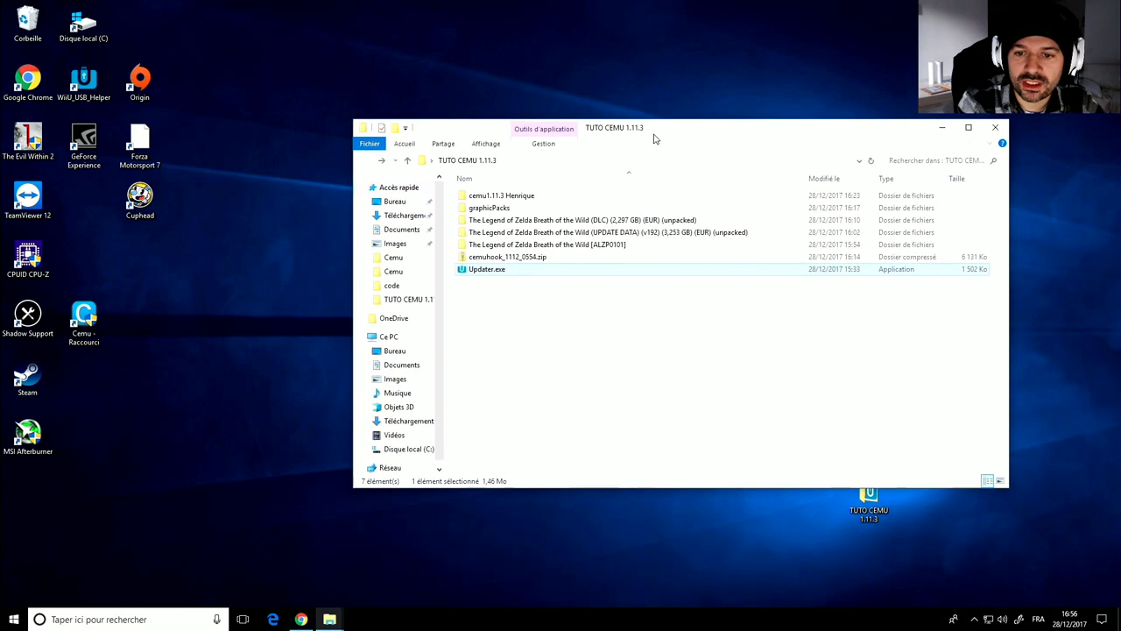
pyautogui.click(561, 224)
pyautogui.click(575, 236)
pyautogui.click(567, 247)
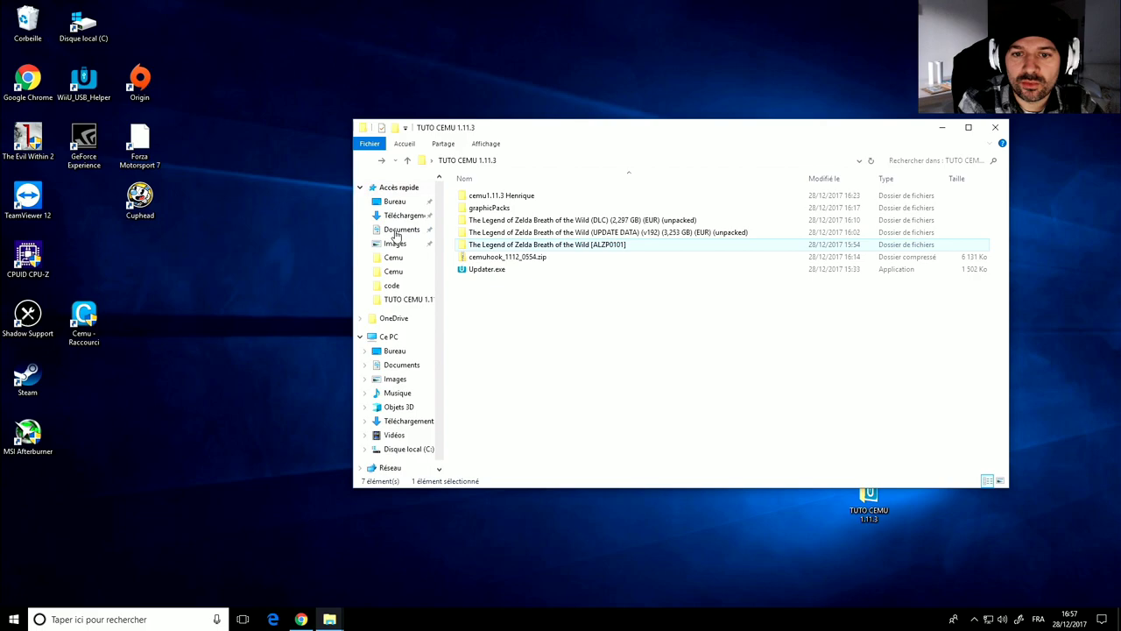
# Step: Open the Cemu installation folder inside Program Files (x86) on the local disk C:
pyautogui.click(333, 620)
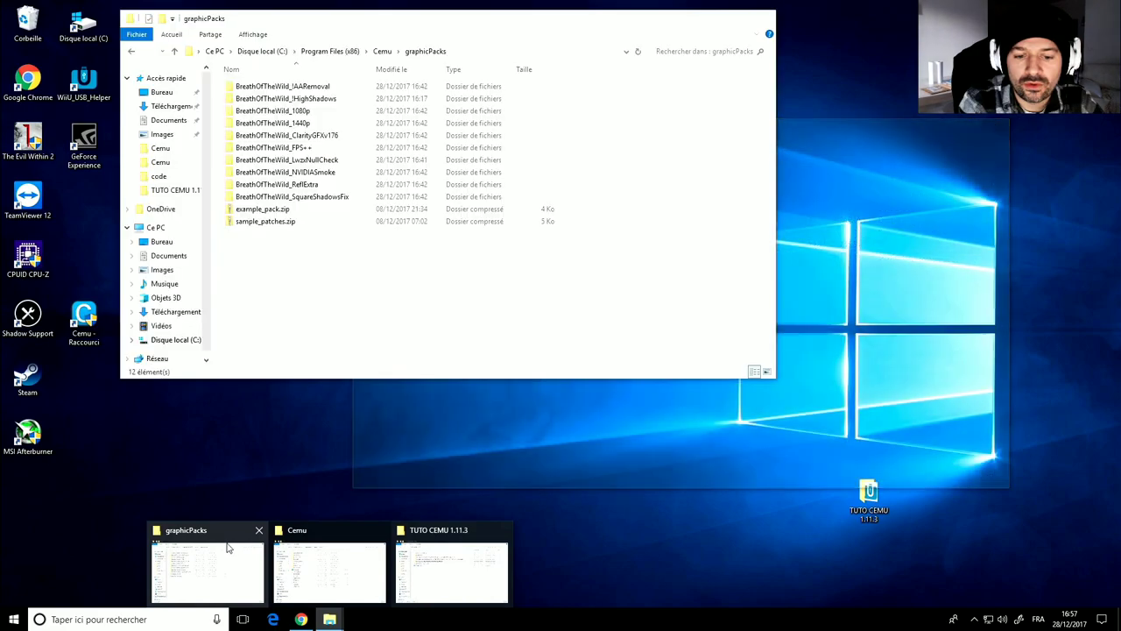
pyautogui.click(338, 578)
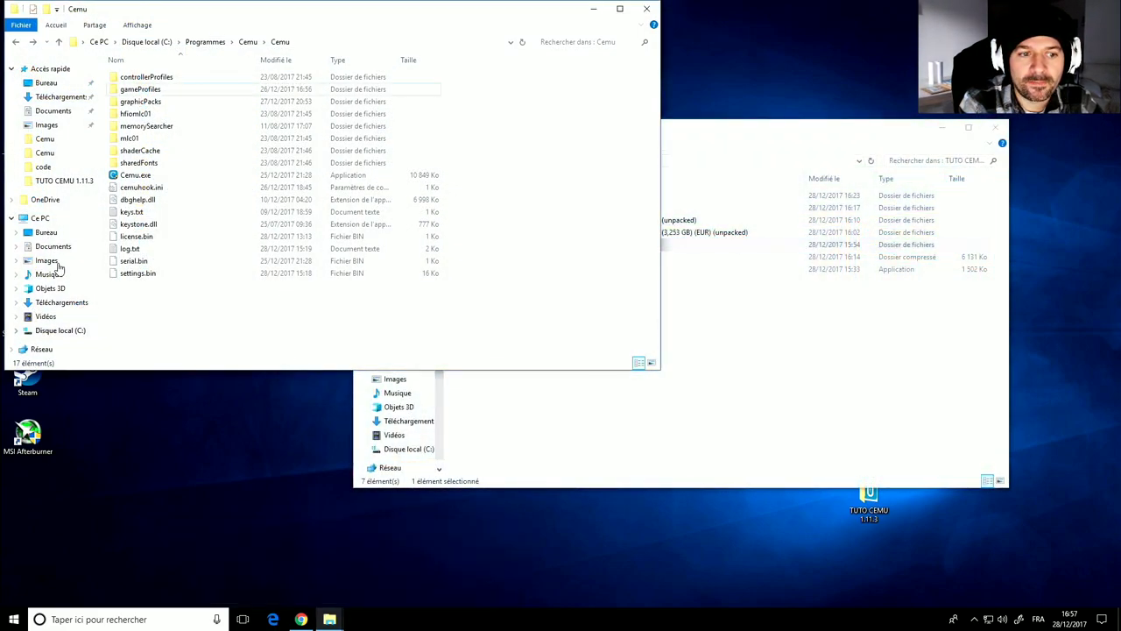
pyautogui.click(58, 330)
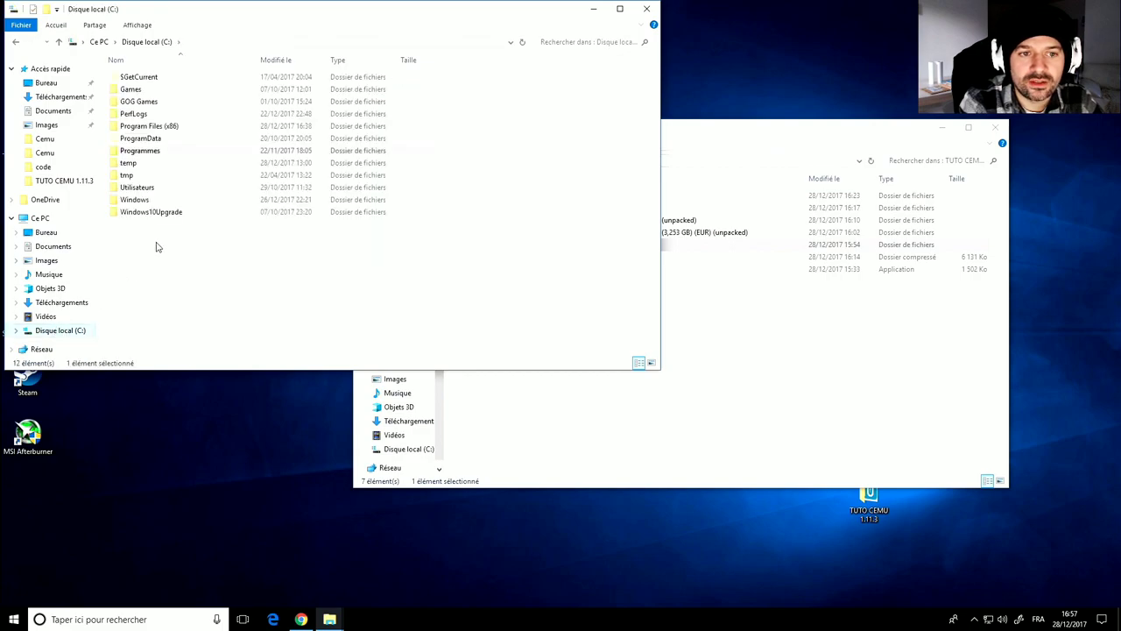
pyautogui.doubleClick(149, 127)
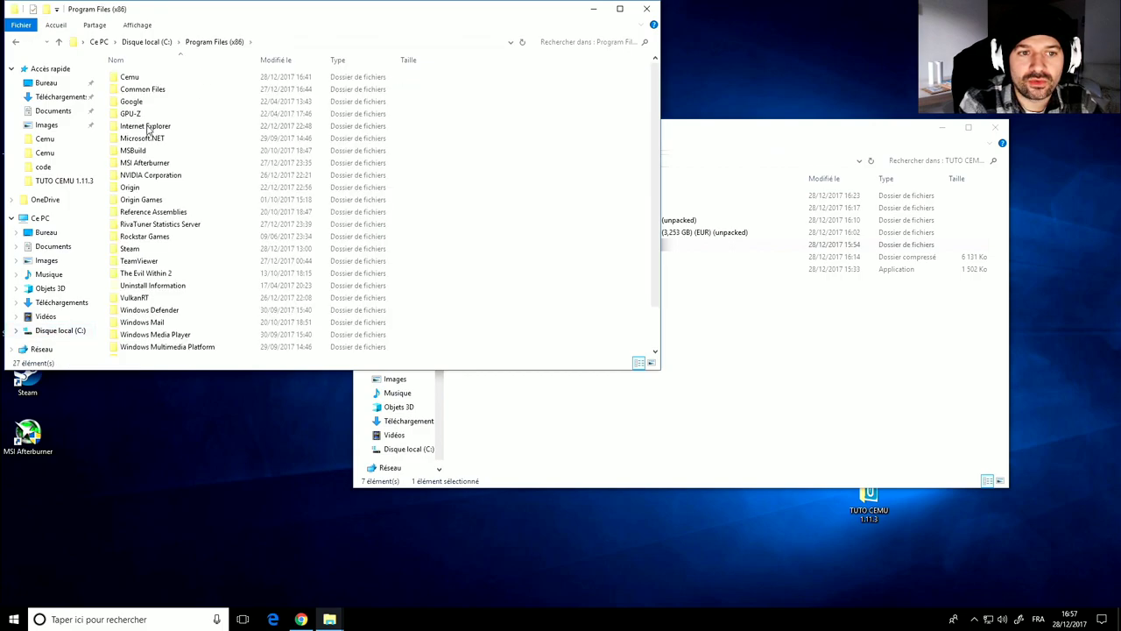
pyautogui.doubleClick(132, 78)
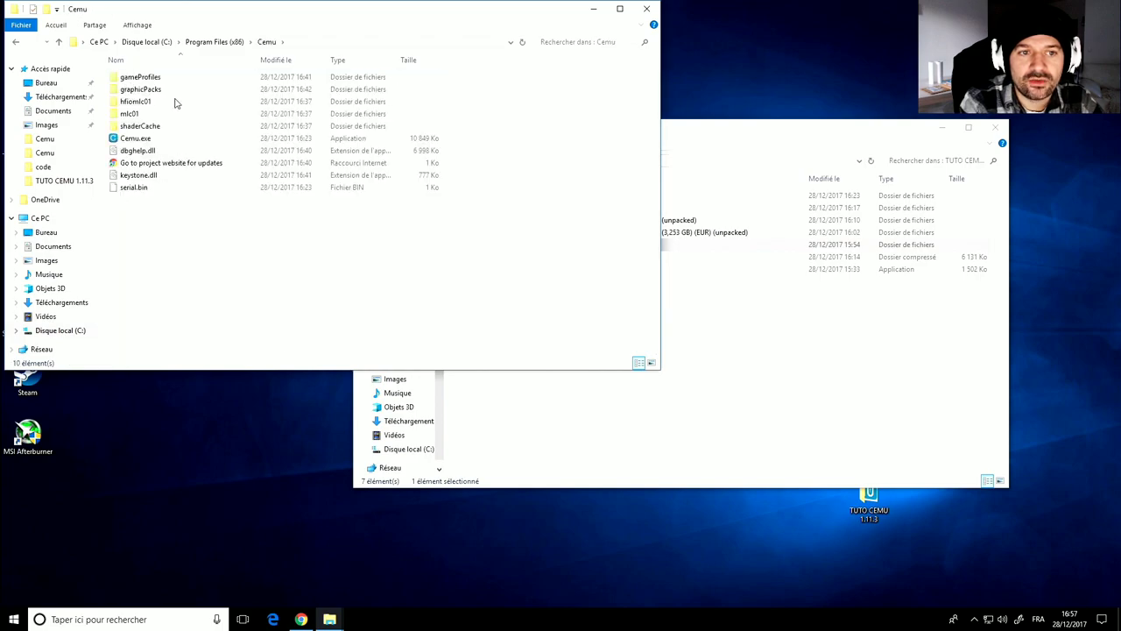
pyautogui.click(16, 42)
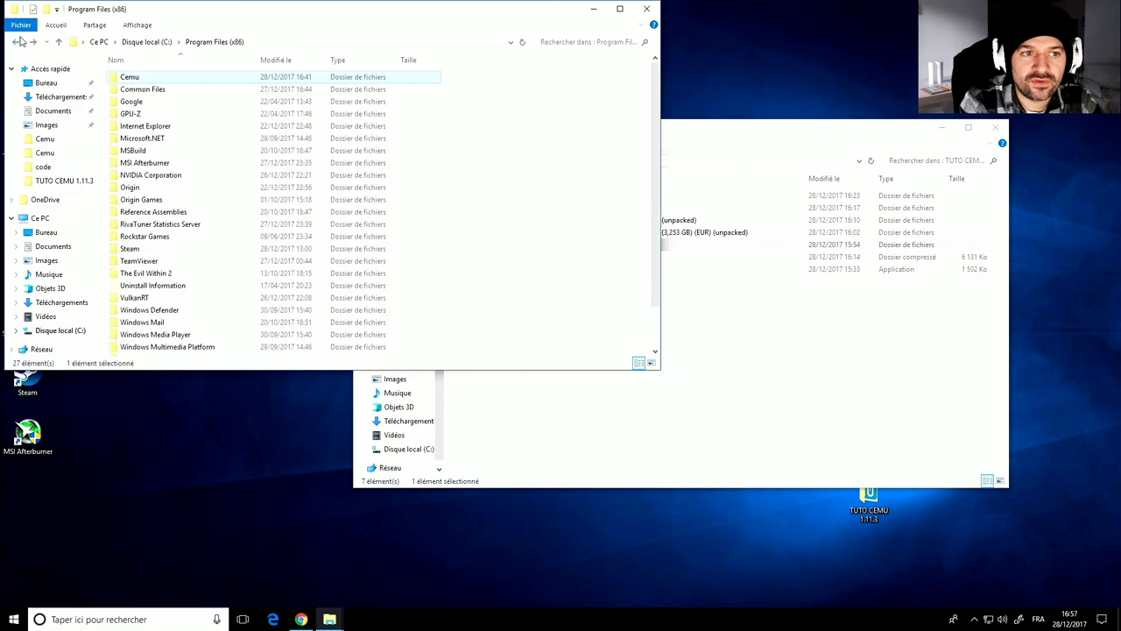
pyautogui.doubleClick(123, 78)
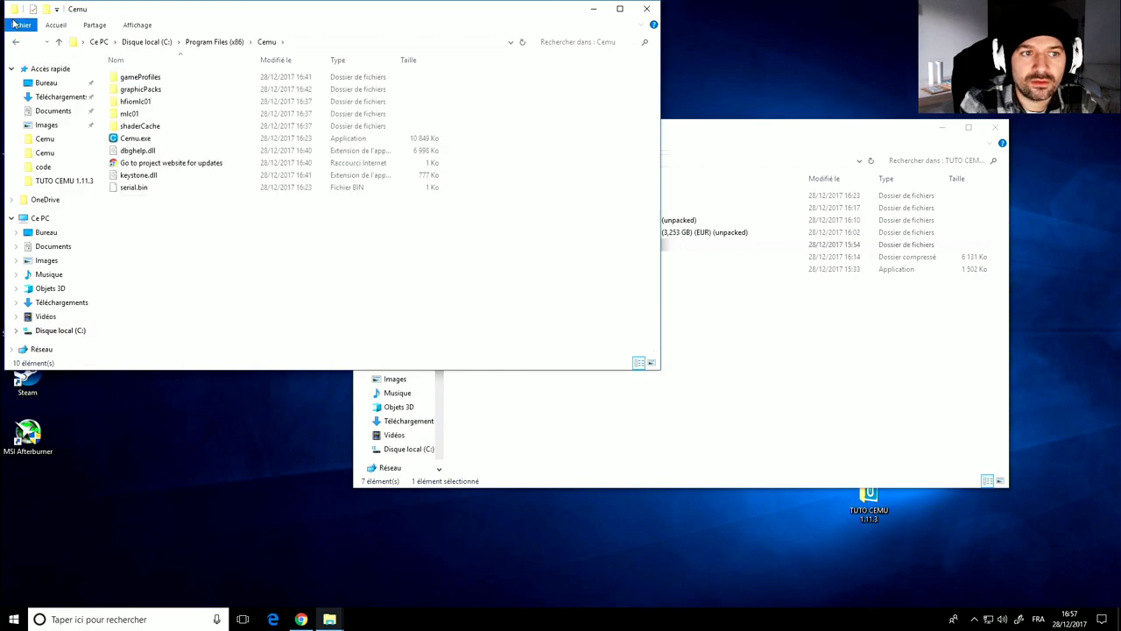
# Step: Create a new subfolder named Cemu inside the Program Files (x86) Cemu folder
pyautogui.rightClick(169, 264)
pyautogui.moveTo(209, 408)
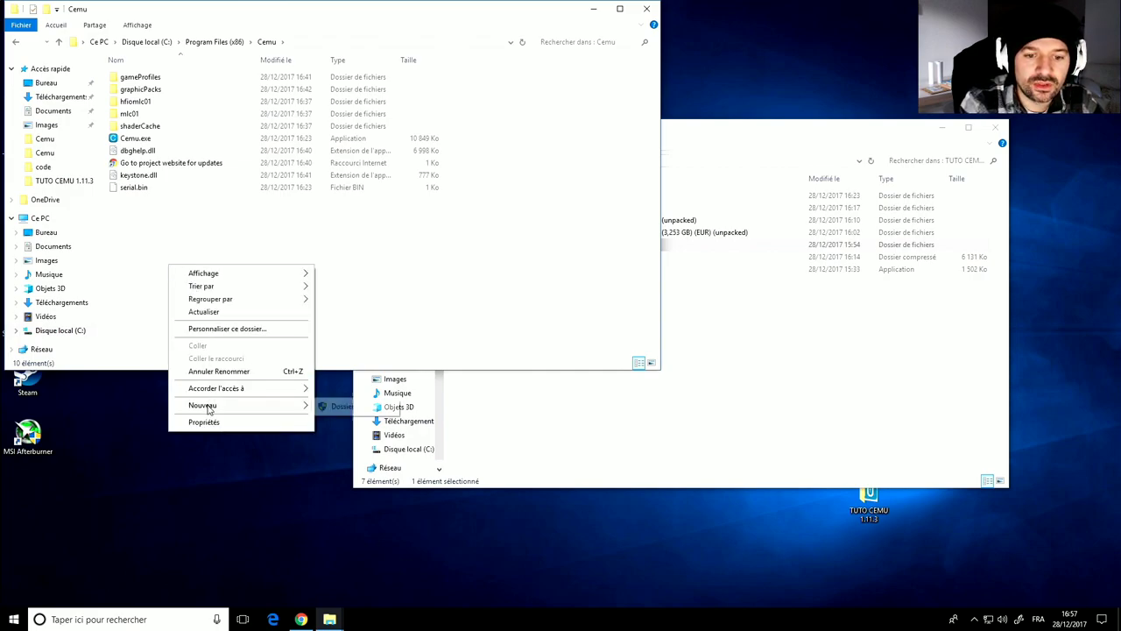
pyautogui.click(343, 407)
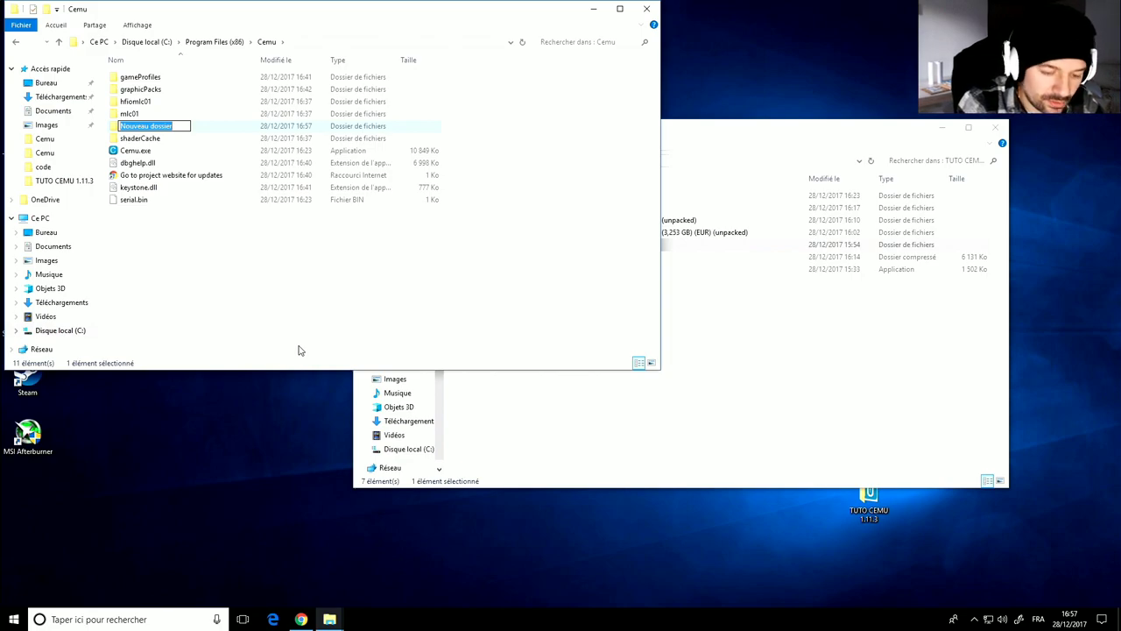
pyautogui.write('c')
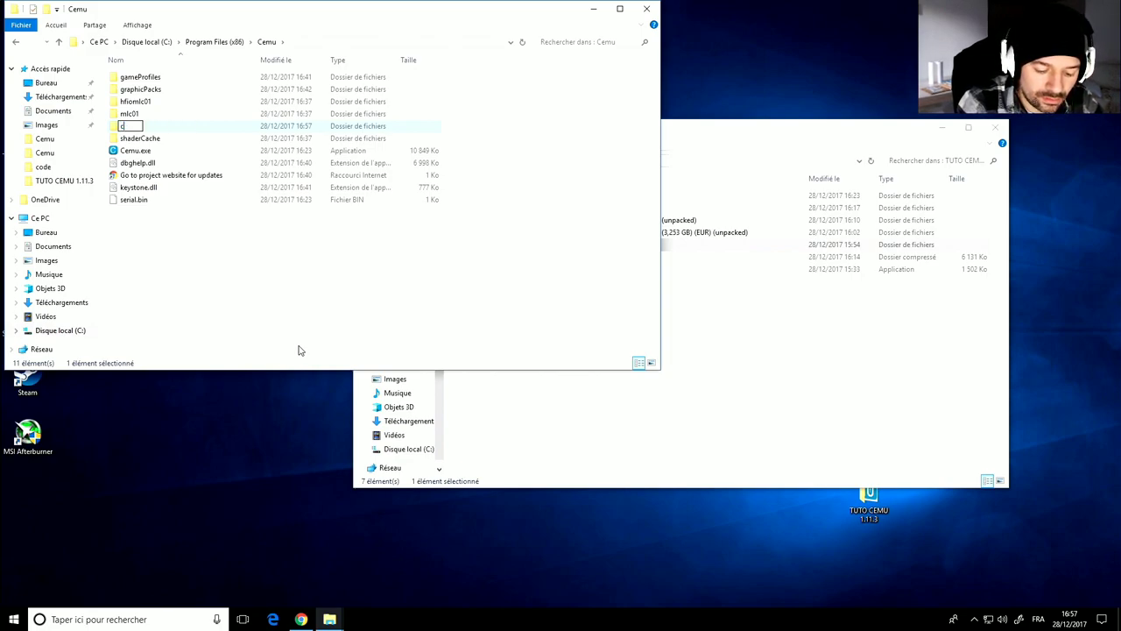
pyautogui.write('c')
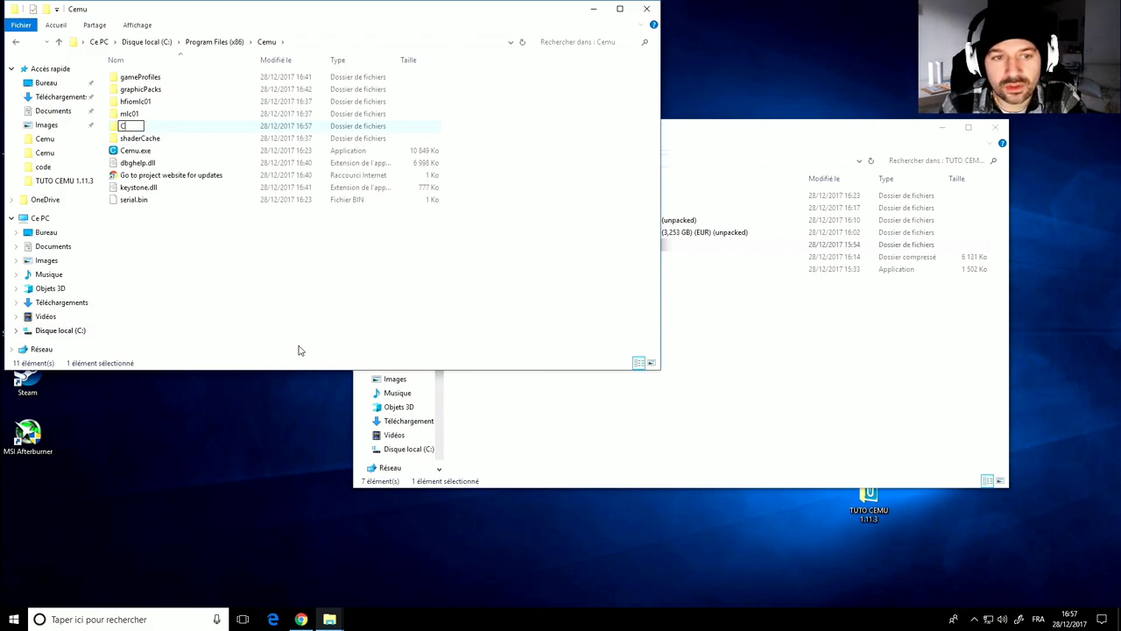
pyautogui.write('emu')
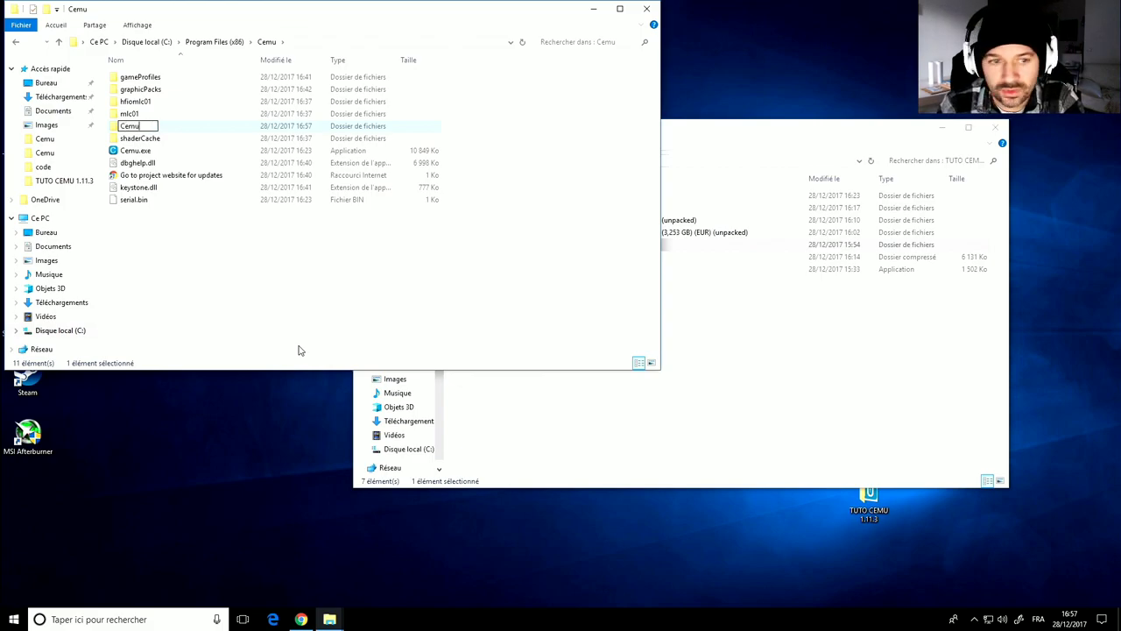
pyautogui.press('Return')
# Step: Move all the emulator's existing files and folders into the new Cemu subfolder, and reopen the parent Cemu folder
pyautogui.click(149, 240)
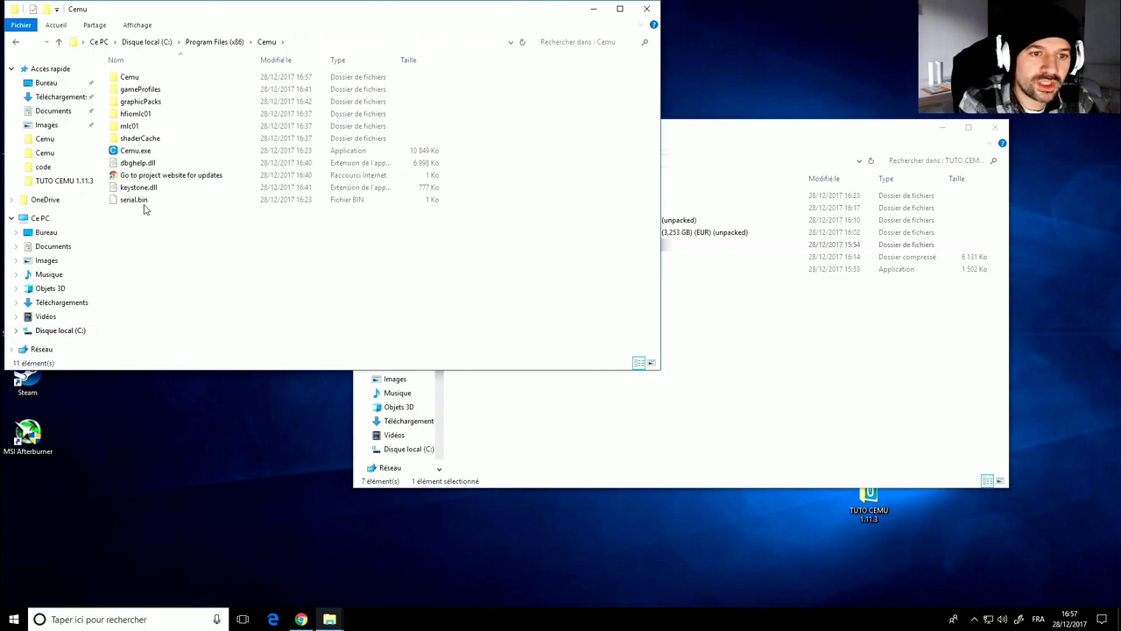
pyautogui.moveTo(132, 212); pyautogui.dragTo(122, 80)
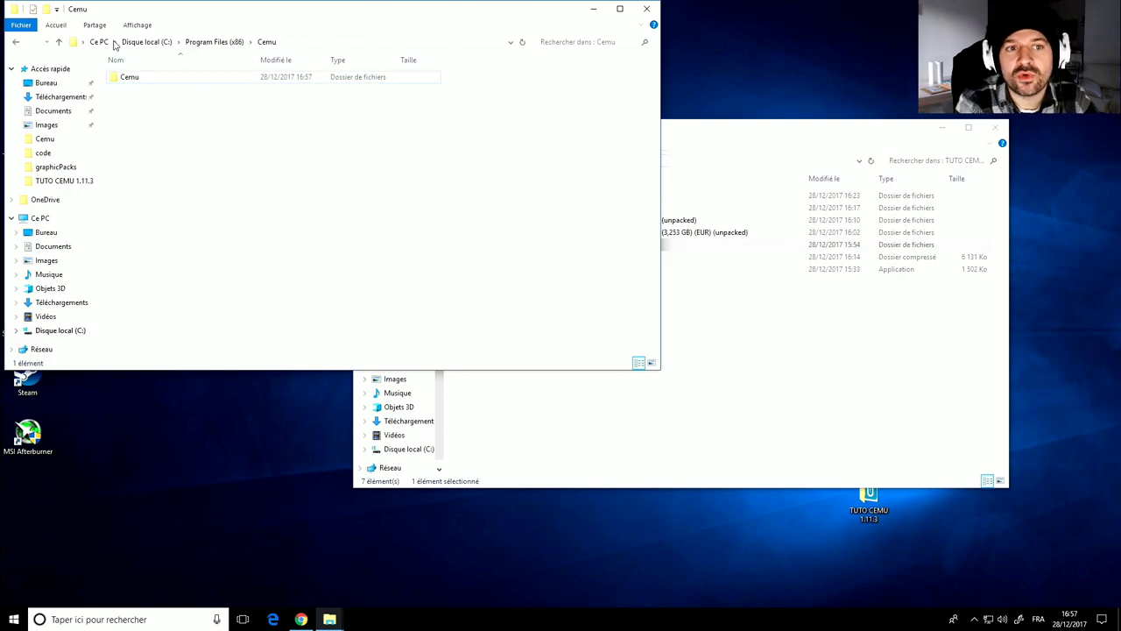
pyautogui.click(209, 44)
pyautogui.doubleClick(138, 81)
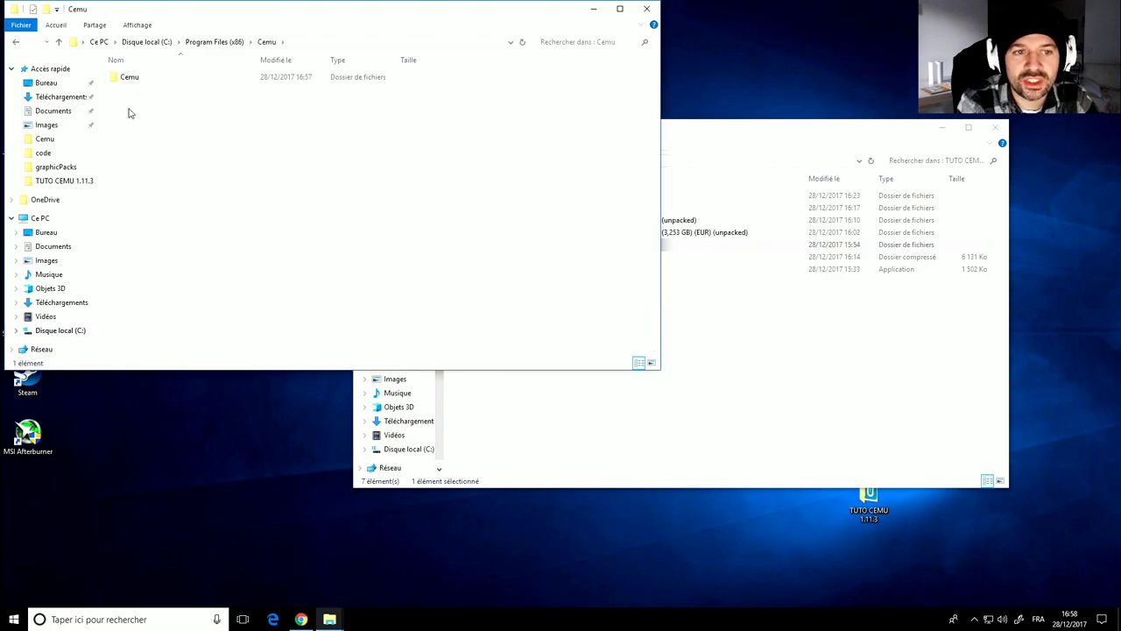
# Step: Create a folder named Game beside the inner Cemu subfolder
pyautogui.rightClick(128, 112)
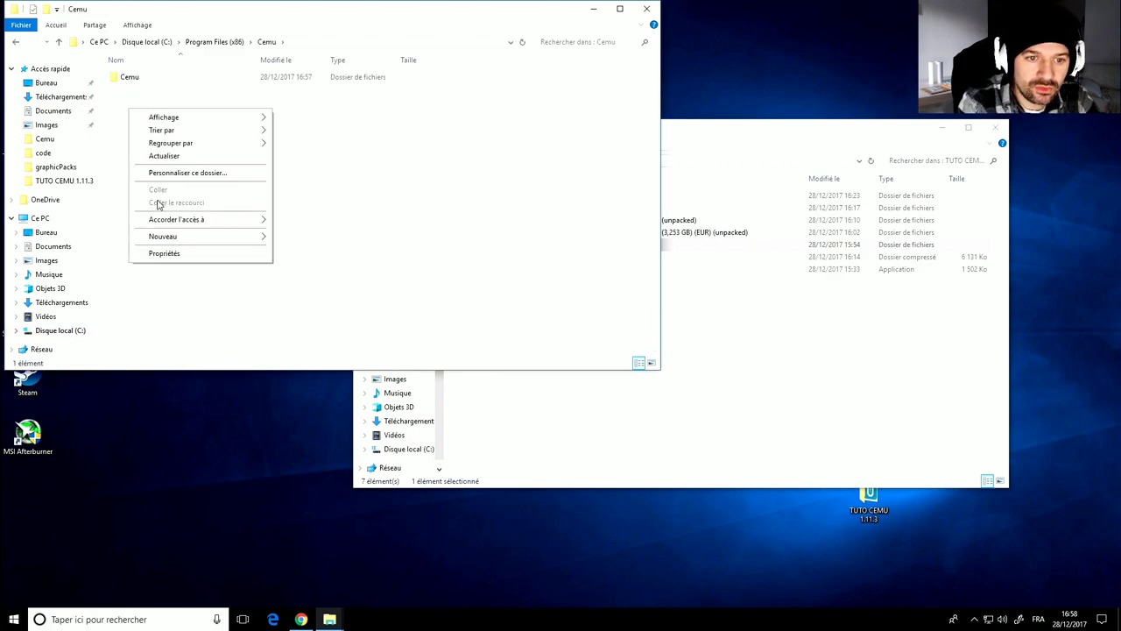
pyautogui.moveTo(180, 242)
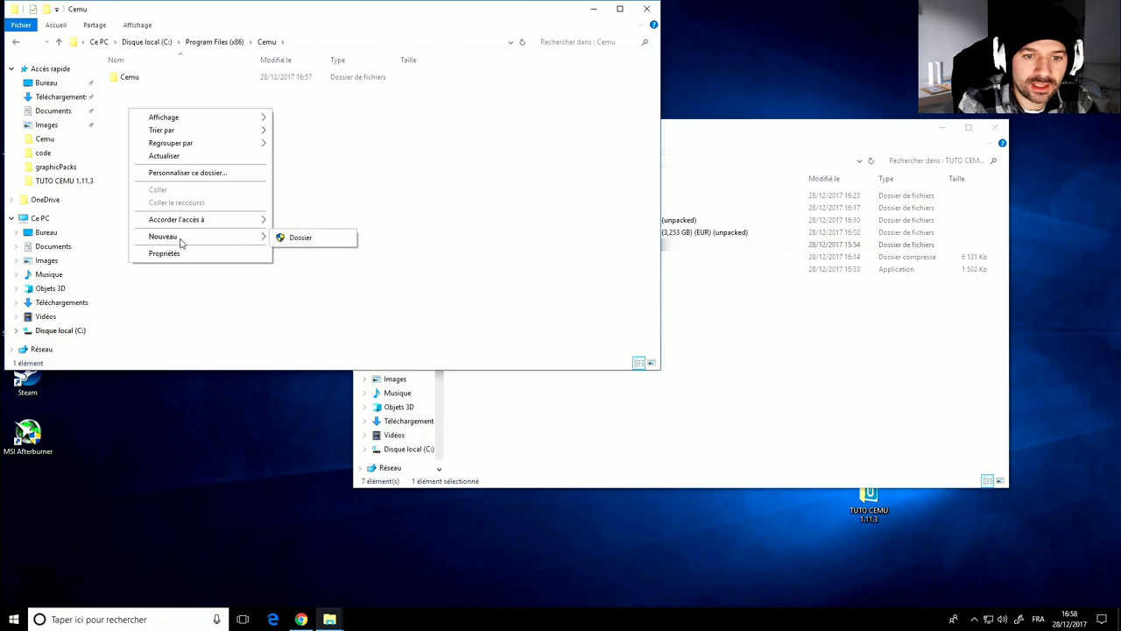
pyautogui.click(301, 238)
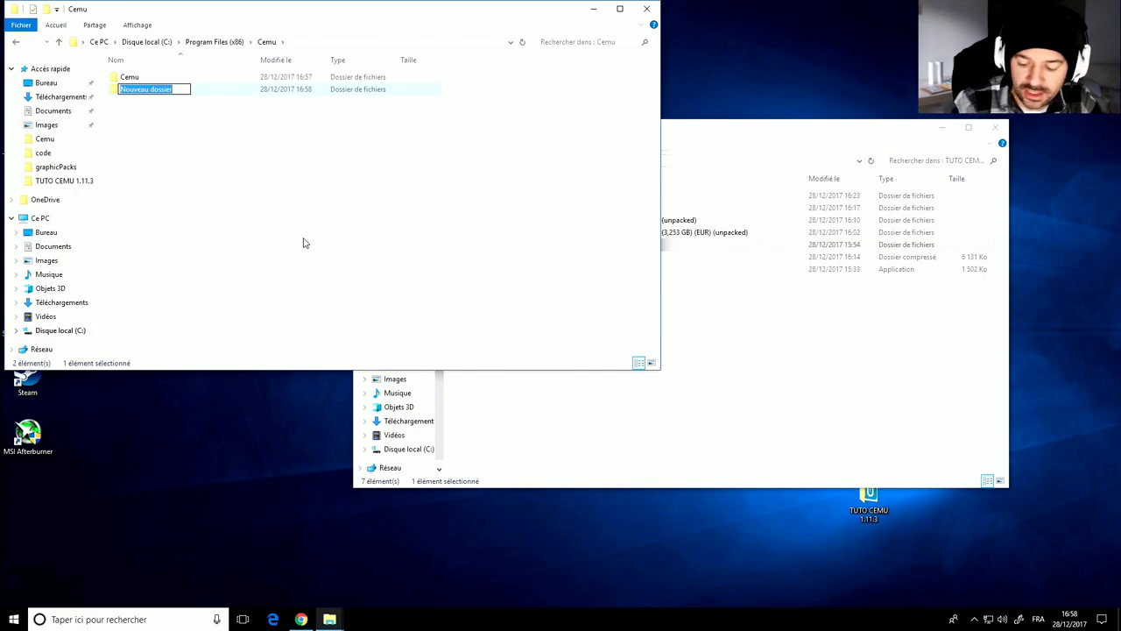
pyautogui.write('Game')
pyautogui.click(304, 231)
# Step: Move the Zelda Breath of the Wild [ALZP0101] folder from TUTO CEMU 1.11.3 into Game with administrator rights, and widen the name column
pyautogui.doubleClick(134, 94)
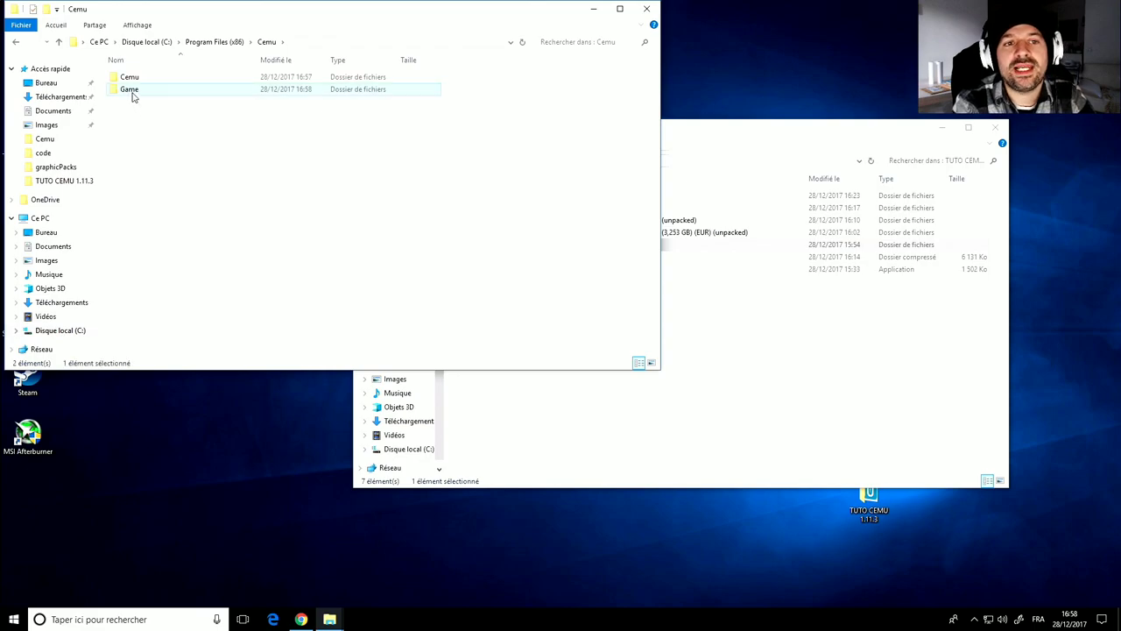
pyautogui.click(813, 424)
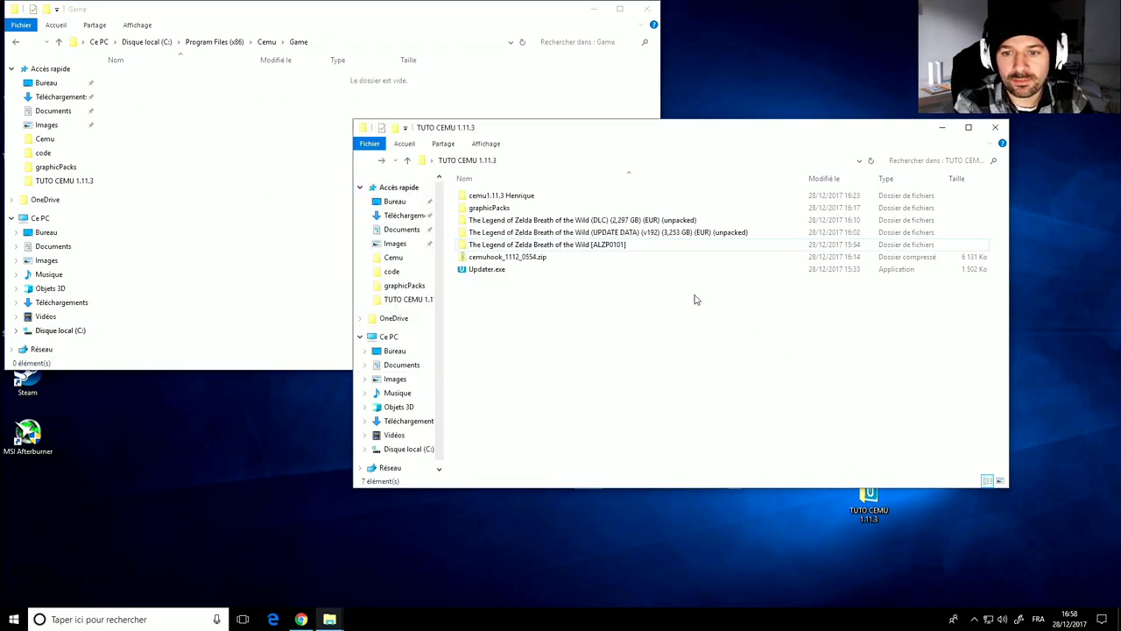
pyautogui.moveTo(542, 248); pyautogui.dragTo(210, 145)
pyautogui.click(532, 247)
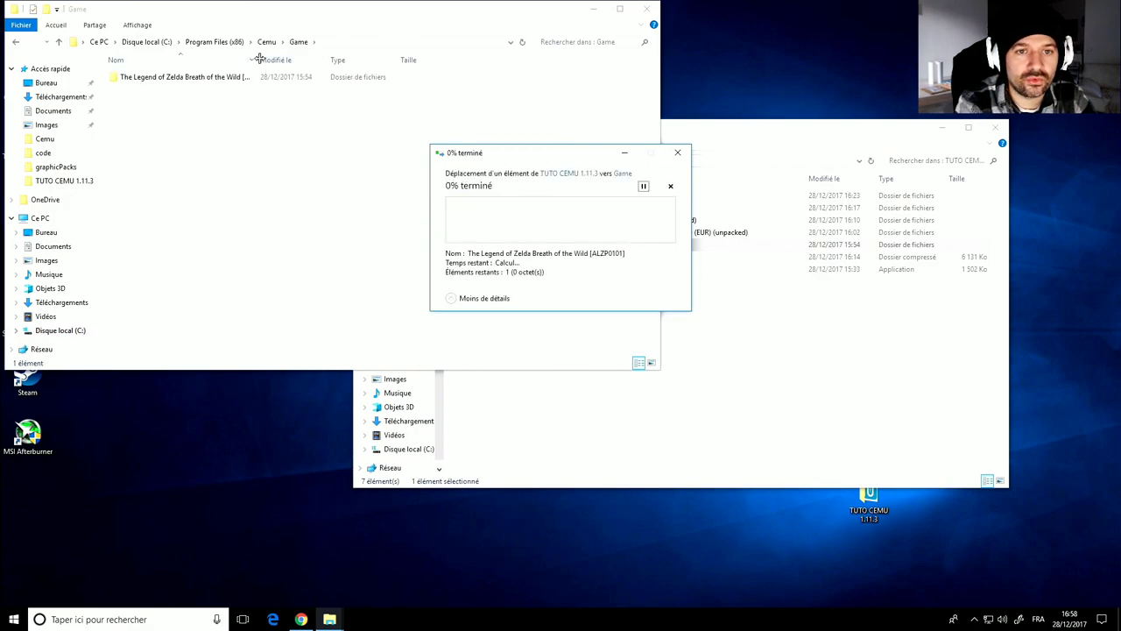
pyautogui.moveTo(257, 57); pyautogui.dragTo(319, 58)
pyautogui.click(259, 77)
# Step: Move the unpacked Zelda Breath of the Wild DLC folder from TUTO CEMU 1.11.3 into Game with administrator rights
pyautogui.click(747, 414)
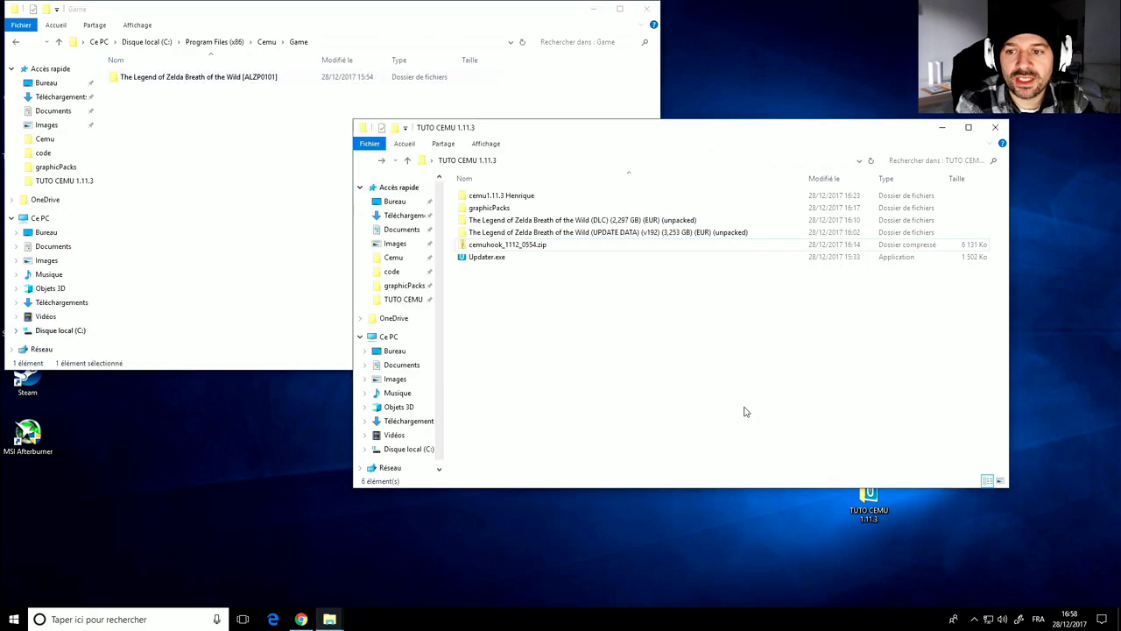
pyautogui.click(569, 225)
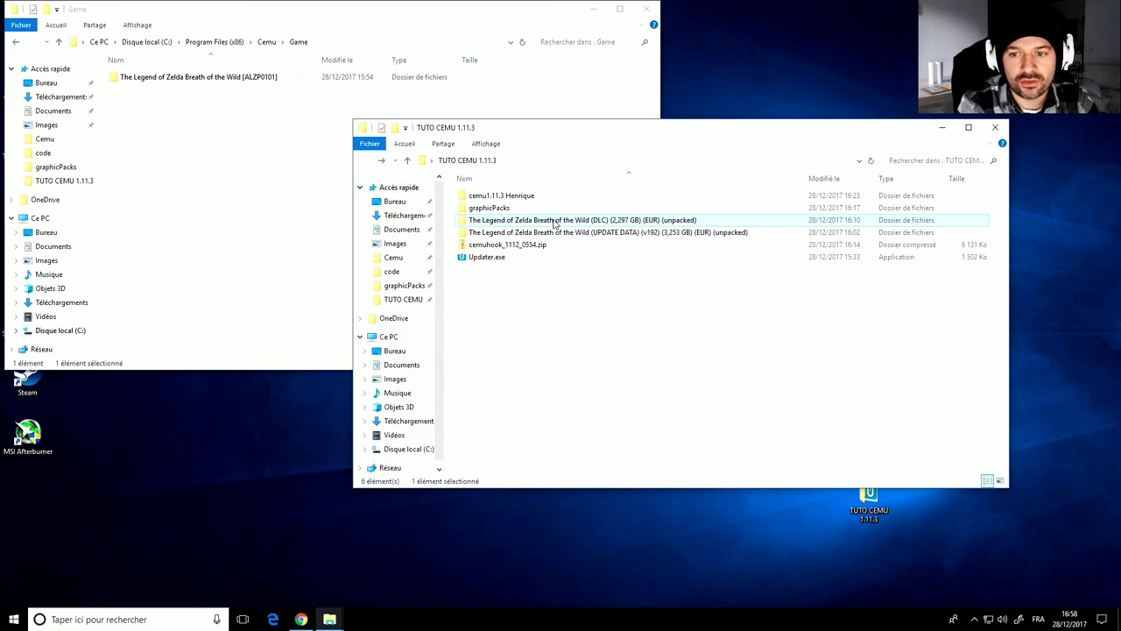
pyautogui.moveTo(550, 222); pyautogui.dragTo(257, 163)
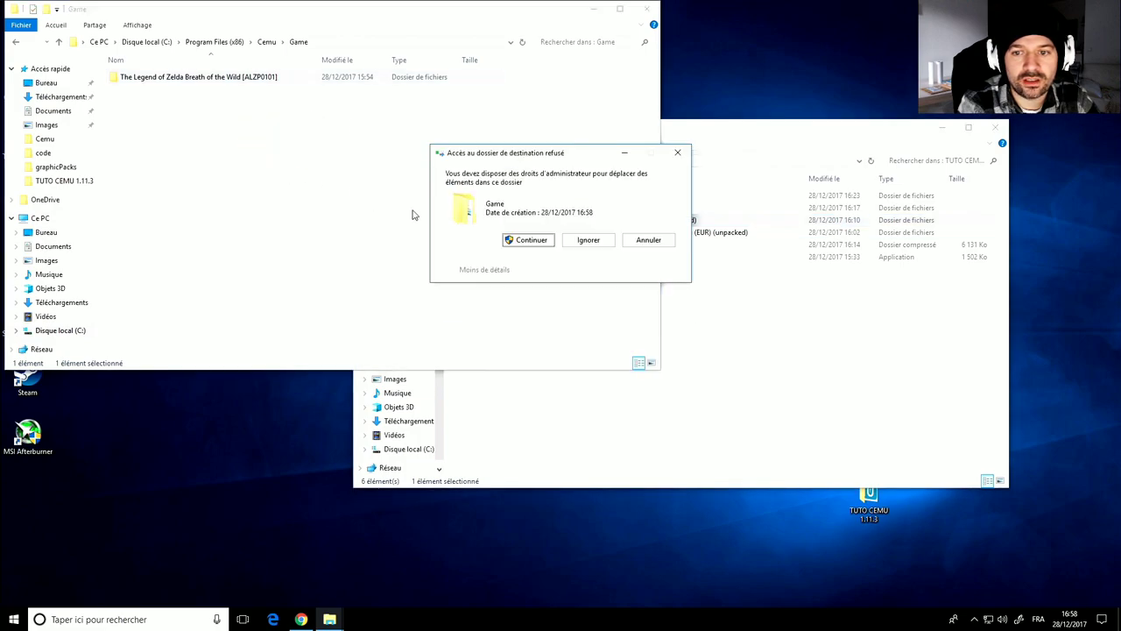
pyautogui.click(534, 241)
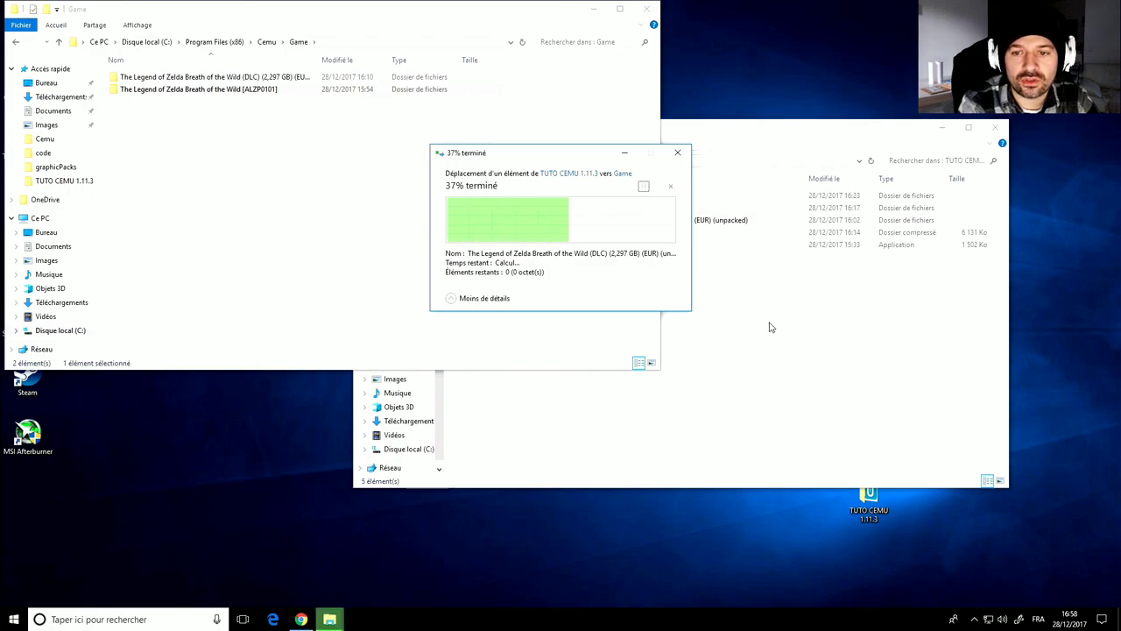
# Step: Move the unpacked Zelda UPDATE DATA (v192) folder from TUTO CEMU 1.11.3 into Game with administrator rights
pyautogui.click(711, 146)
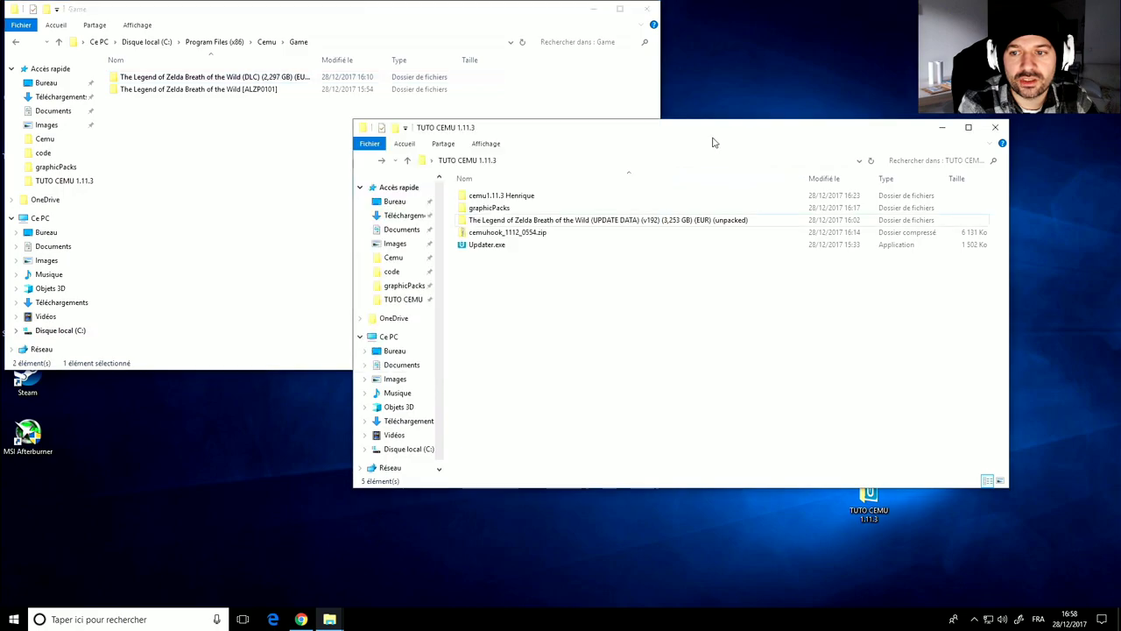
pyautogui.moveTo(543, 222); pyautogui.dragTo(241, 168)
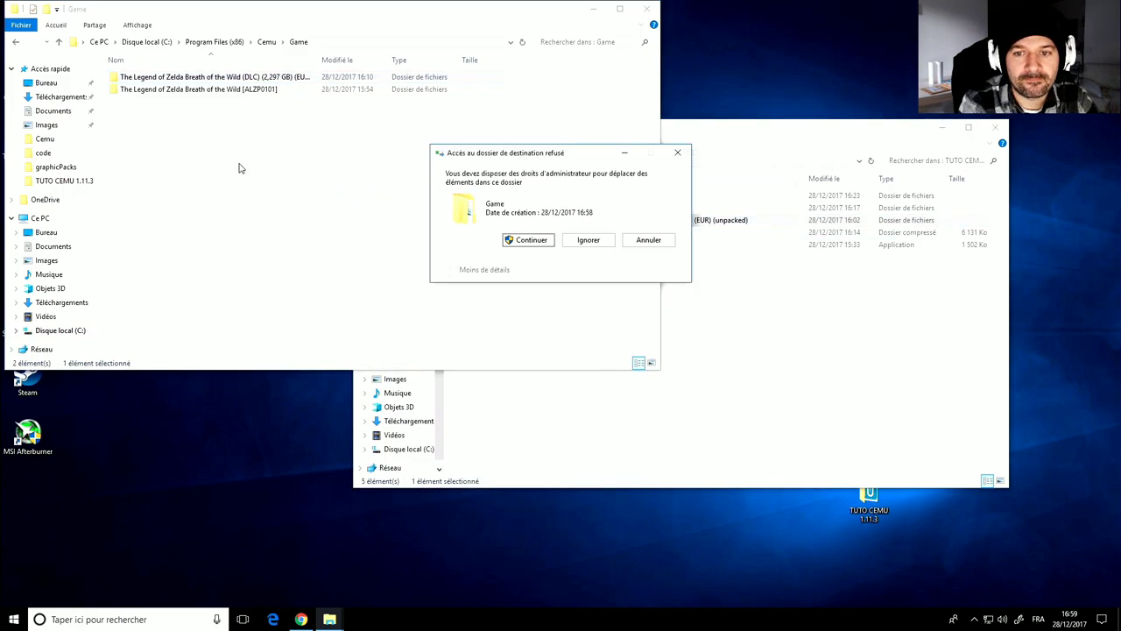
pyautogui.click(535, 240)
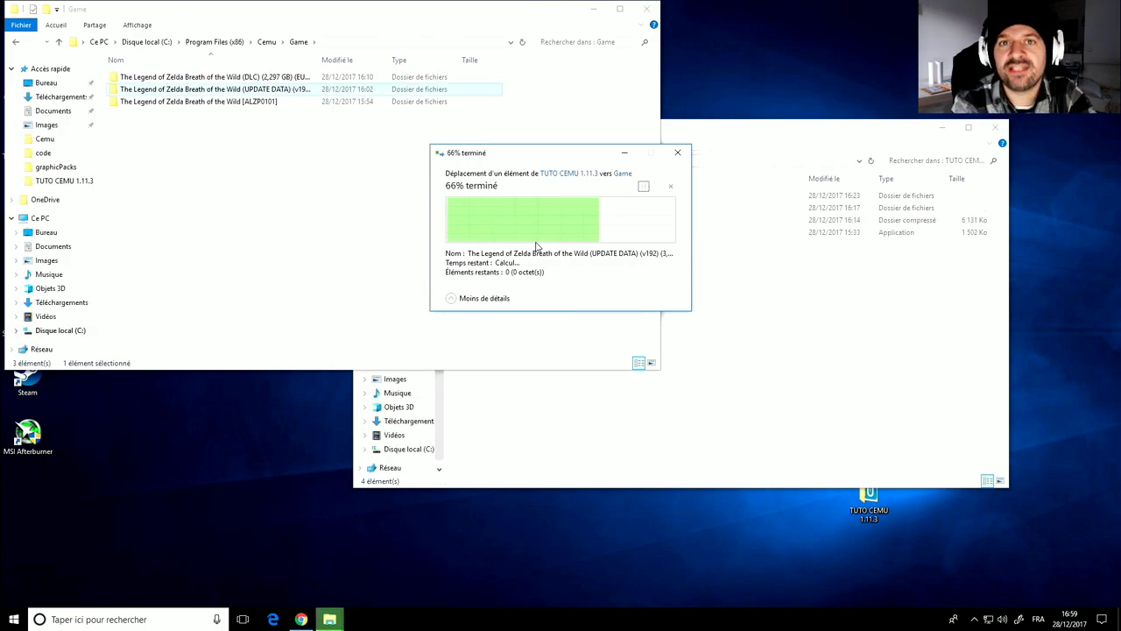
# Step: Check the contents of the inner Cemu and Game folders under Program Files (x86), widening the name column to read the folder names
pyautogui.click(221, 42)
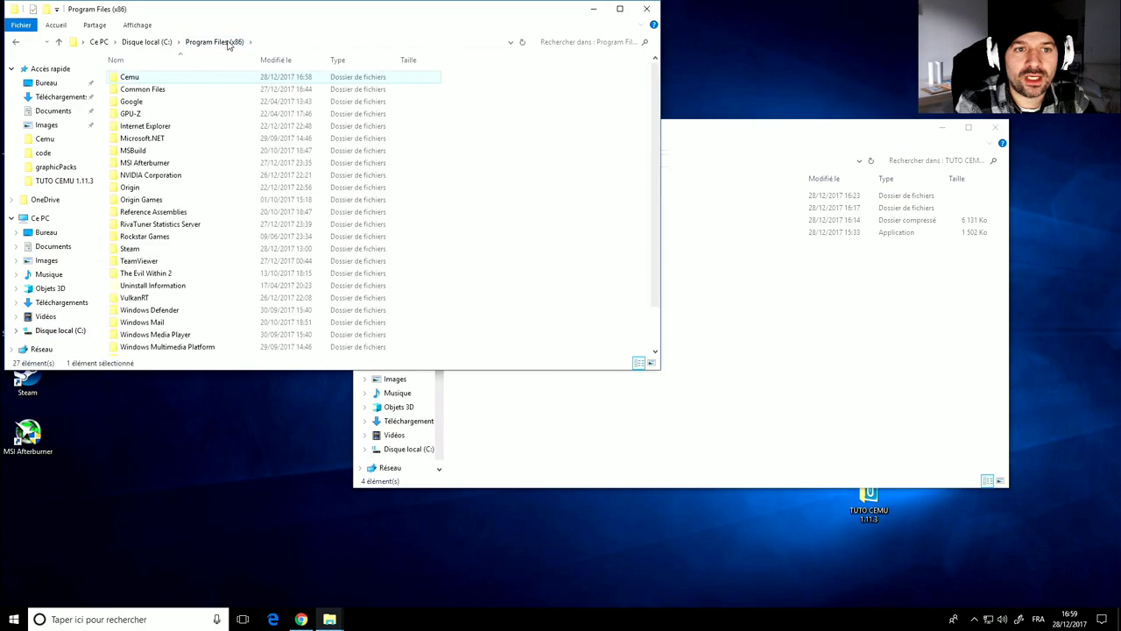
pyautogui.doubleClick(140, 79)
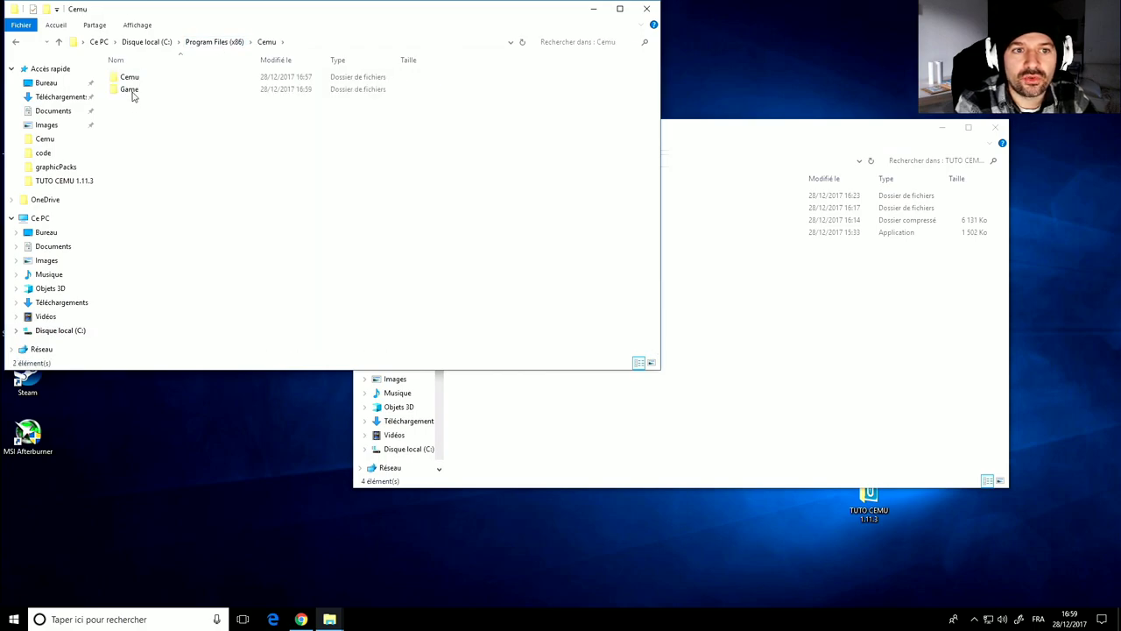
pyautogui.doubleClick(130, 79)
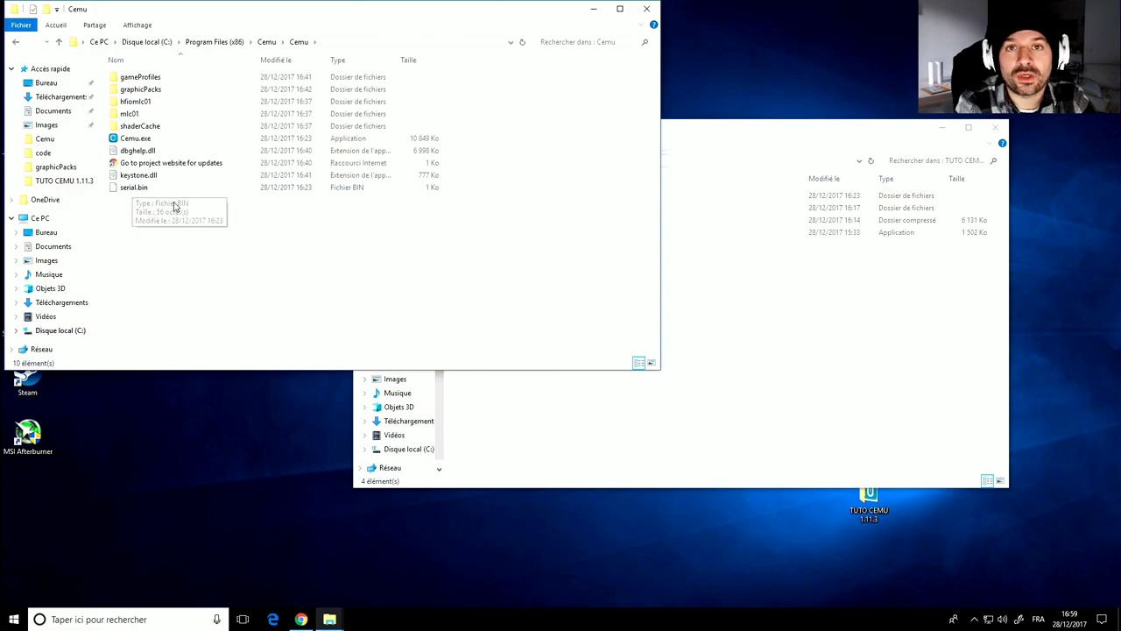
pyautogui.click(15, 44)
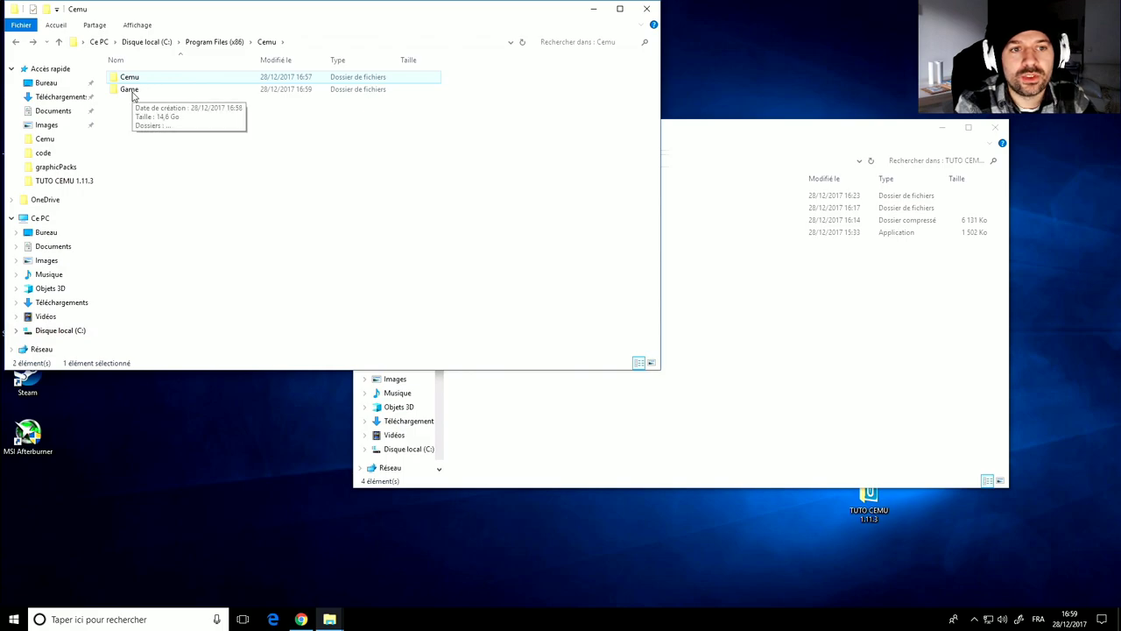
pyautogui.doubleClick(130, 90)
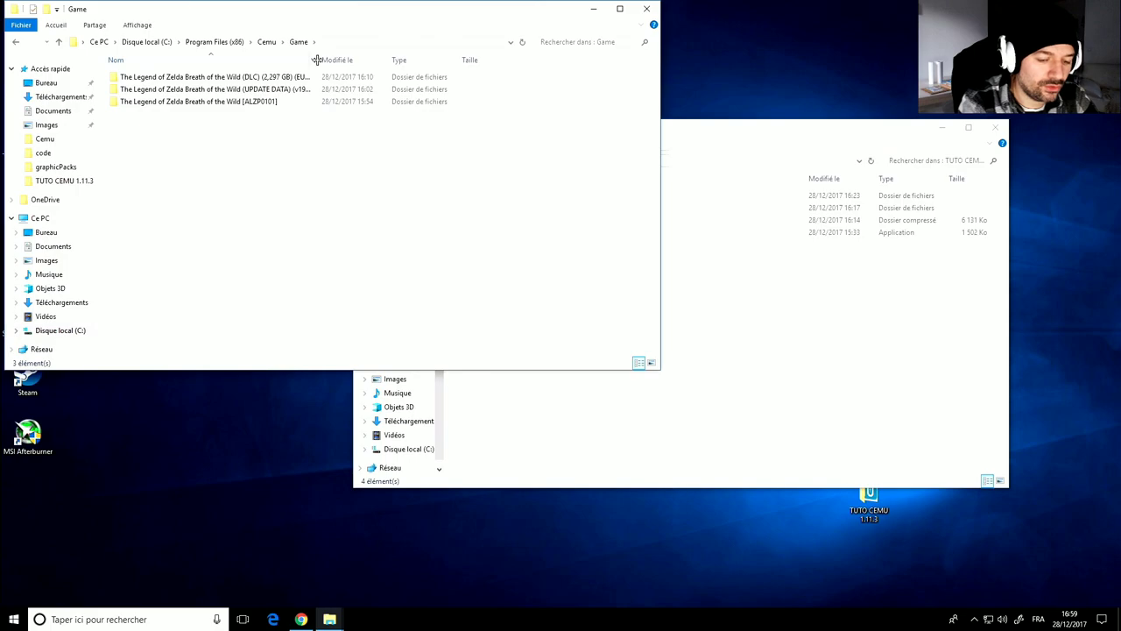
pyautogui.moveTo(317, 60); pyautogui.dragTo(380, 77)
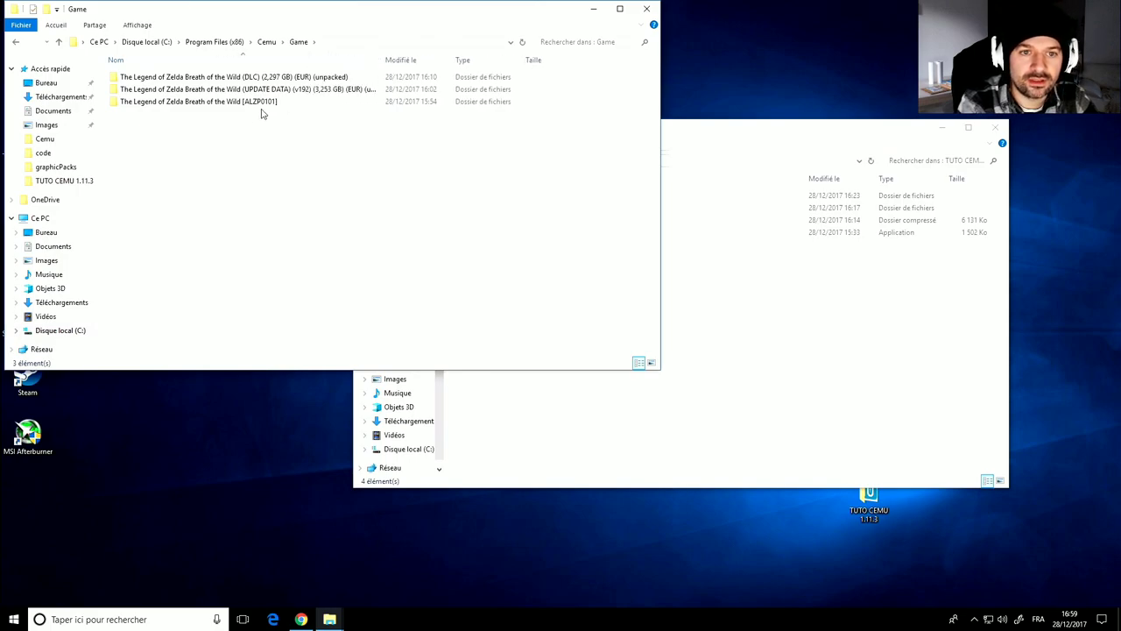
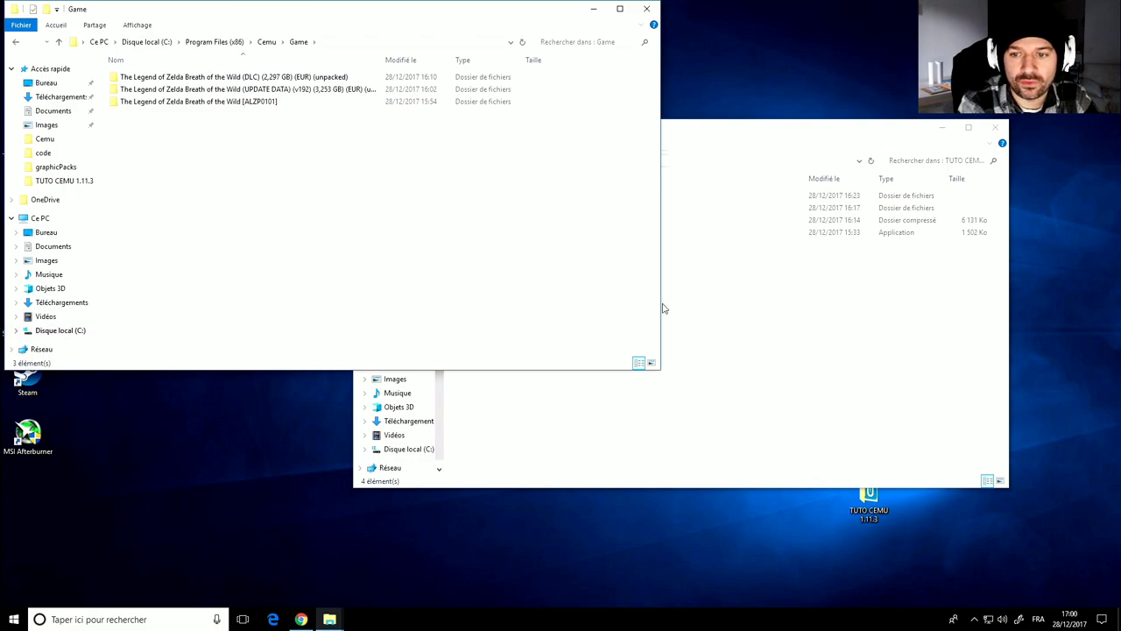
# Step: Return from the Game folder and open the inner Cemu folder under Program Files (x86)\Cemu
pyautogui.click(803, 362)
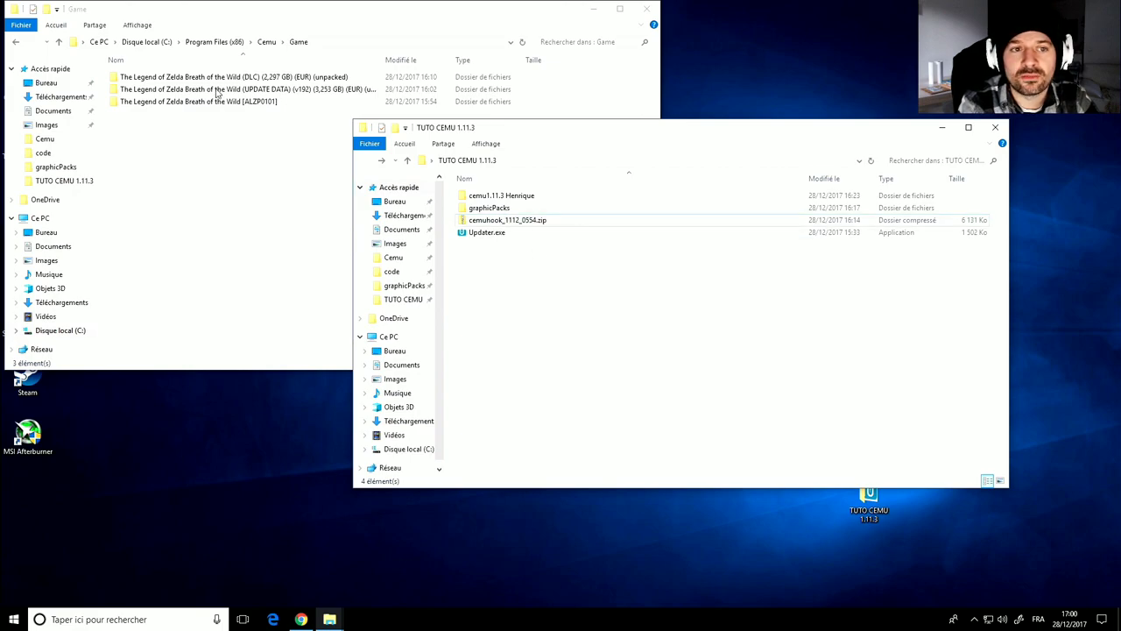
pyautogui.click(18, 48)
pyautogui.click(15, 44)
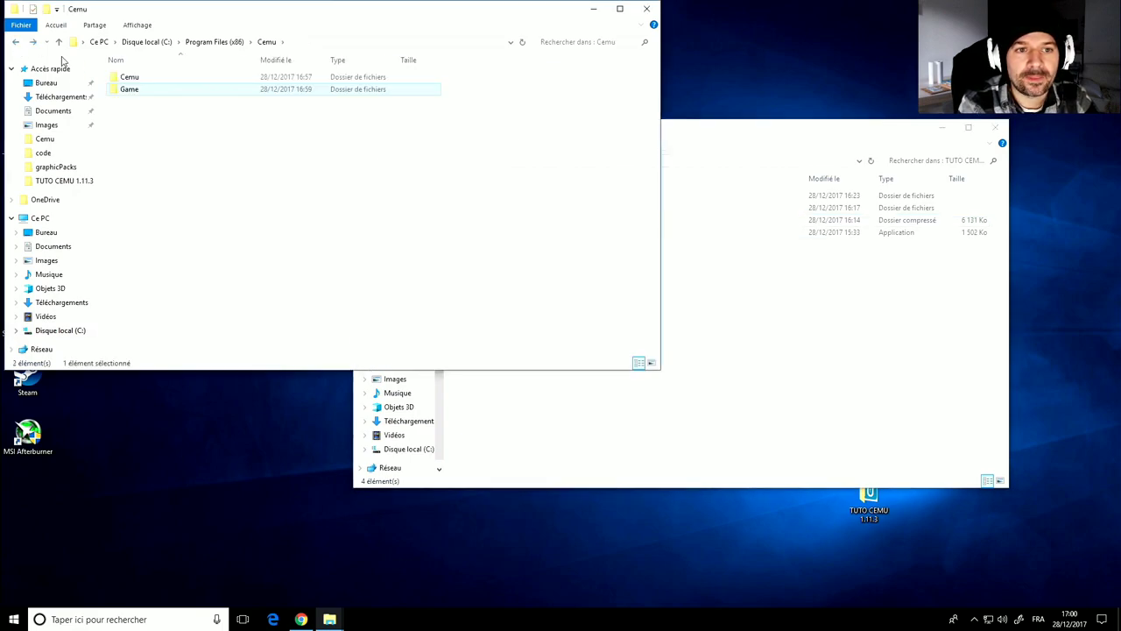
pyautogui.click(129, 79)
pyautogui.click(129, 89)
pyautogui.click(119, 78)
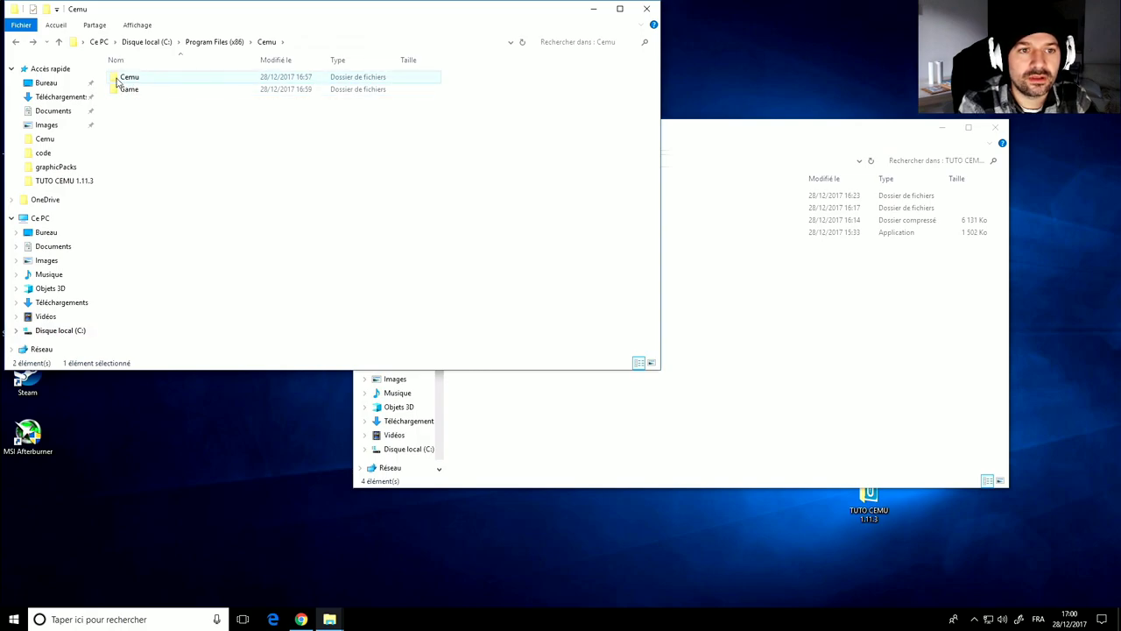
pyautogui.doubleClick(123, 78)
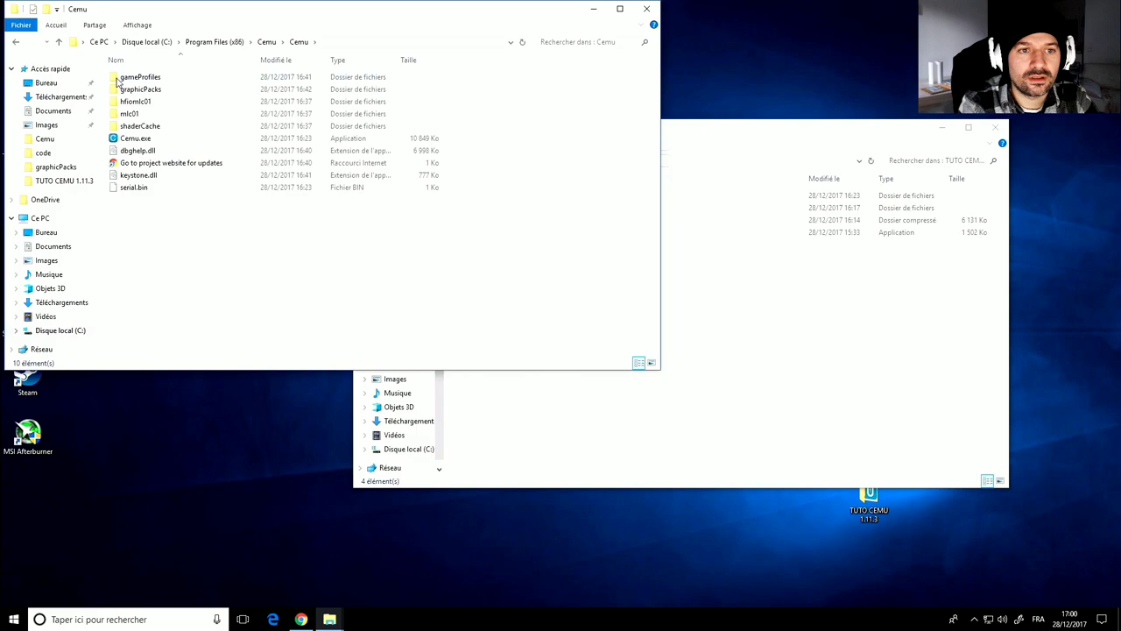
pyautogui.rightClick(134, 143)
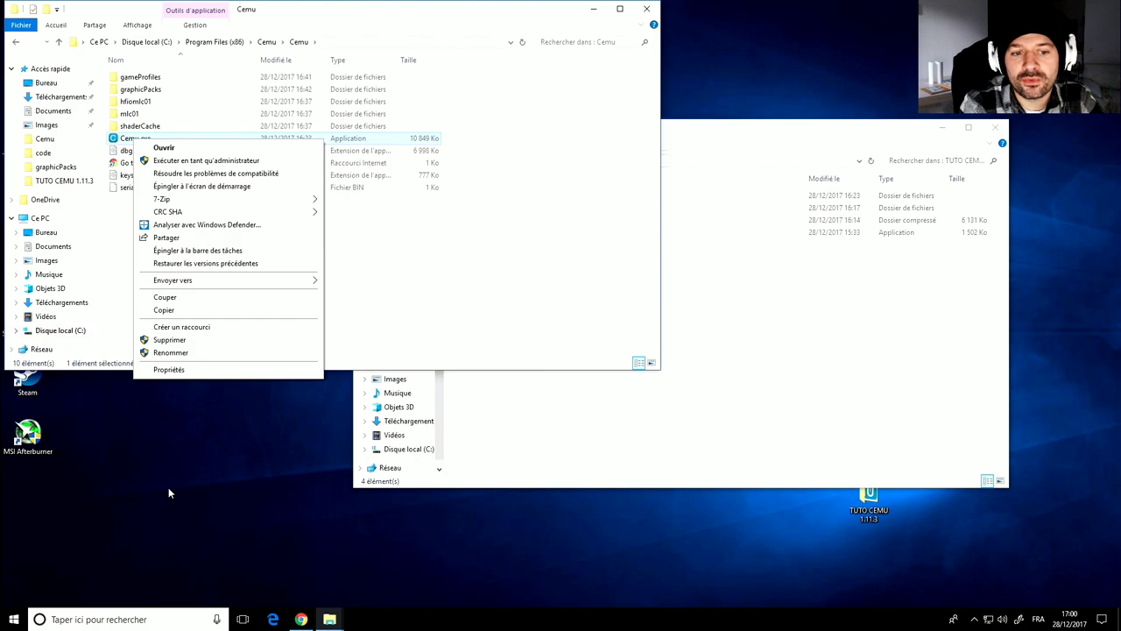
pyautogui.moveTo(251, 202)
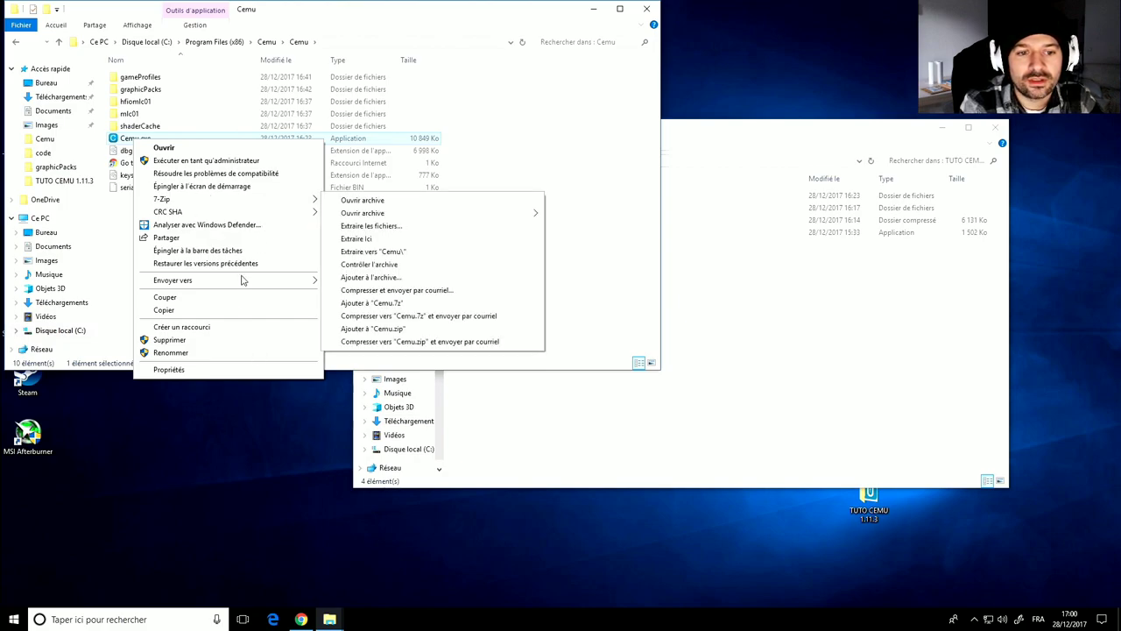
pyautogui.moveTo(244, 279)
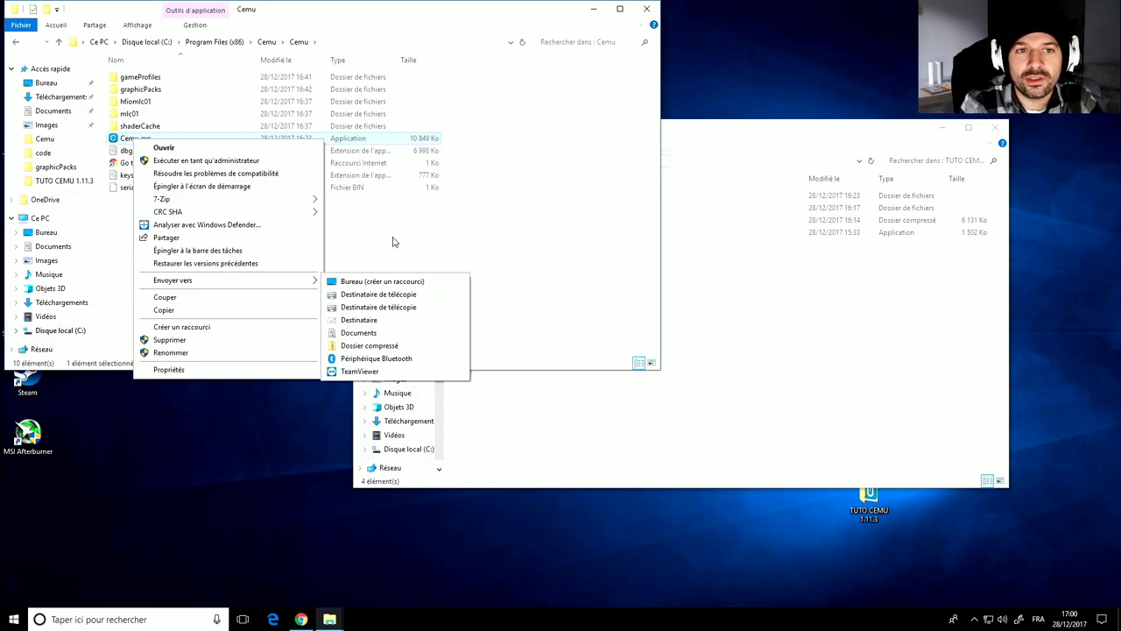
pyautogui.click(393, 242)
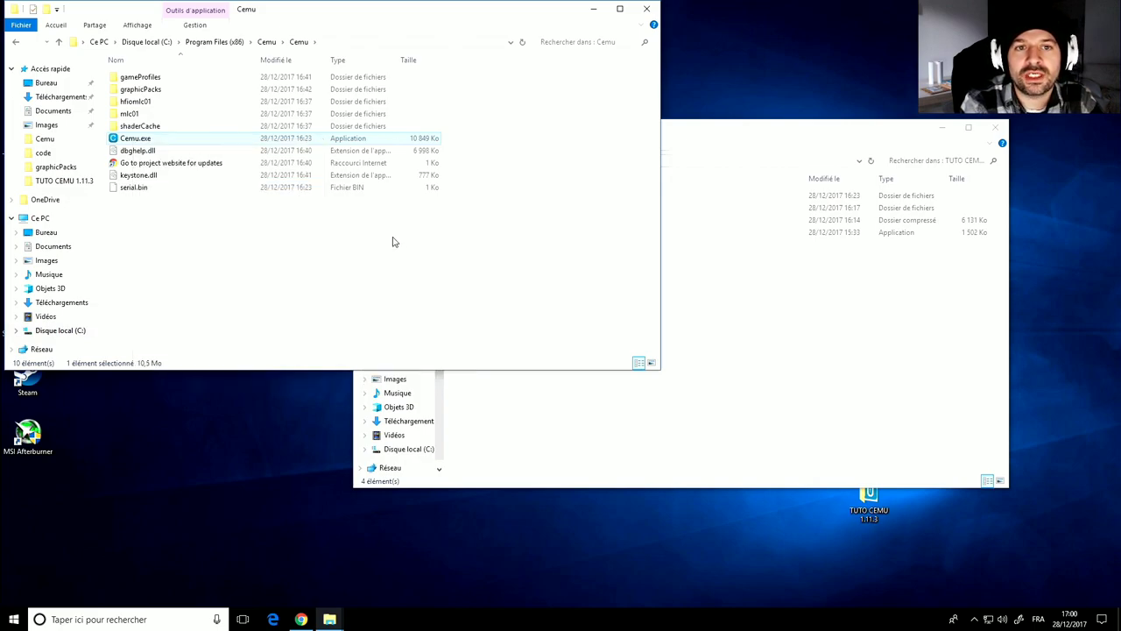
# Step: Set Cemu.exe's compatibility to override high-DPI scaling with Application, disable full-screen optimisations and run as administrator
pyautogui.rightClick(136, 142)
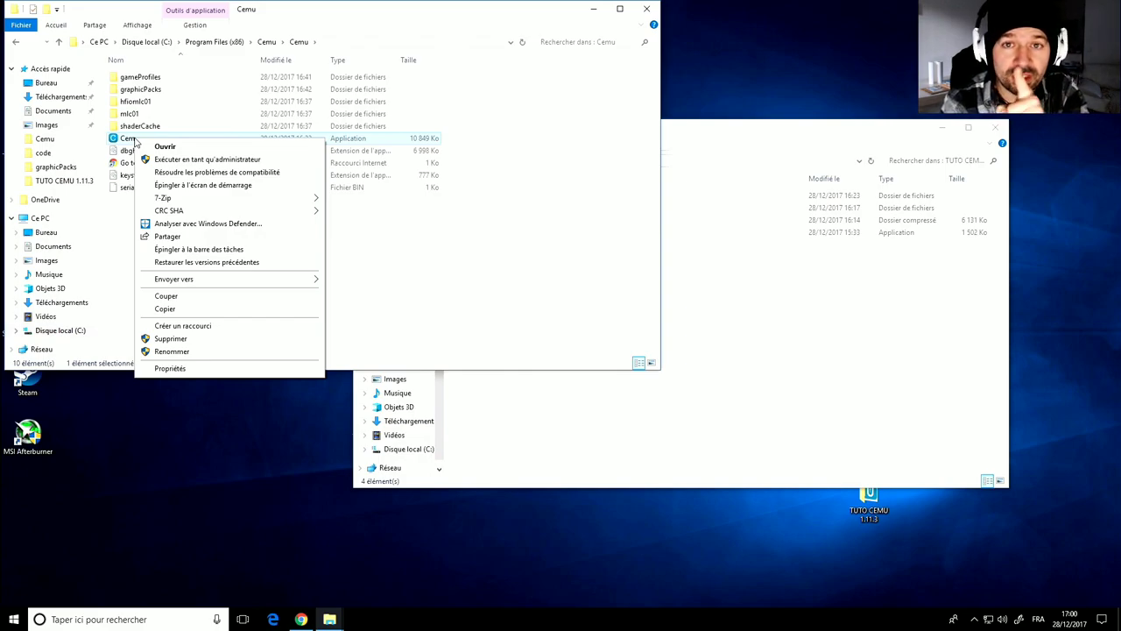
pyautogui.click(165, 369)
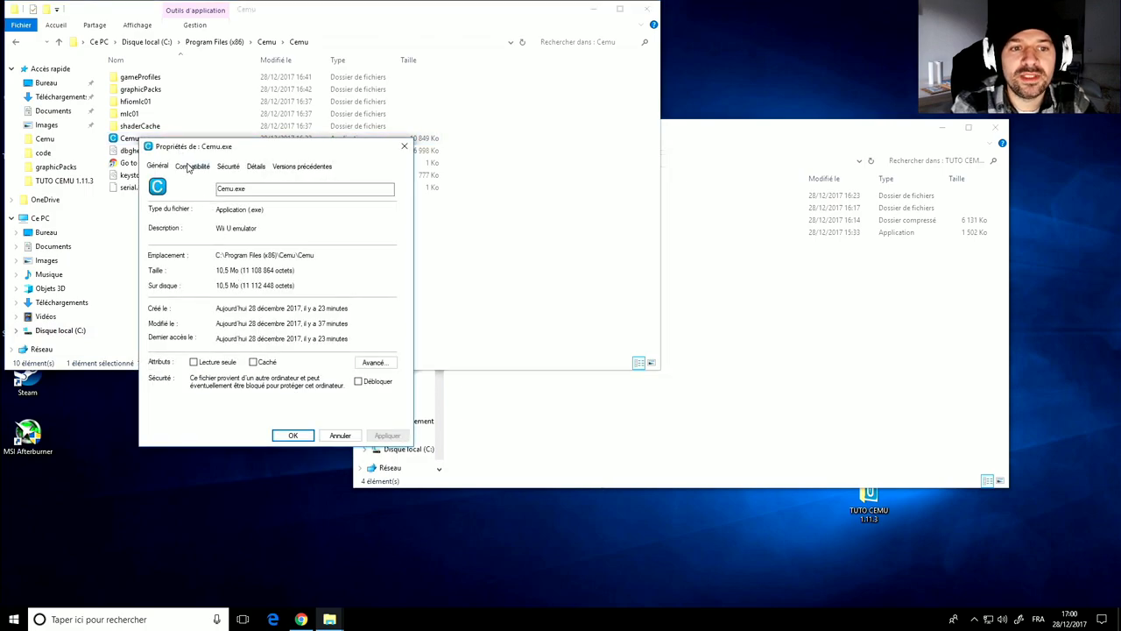
pyautogui.click(191, 167)
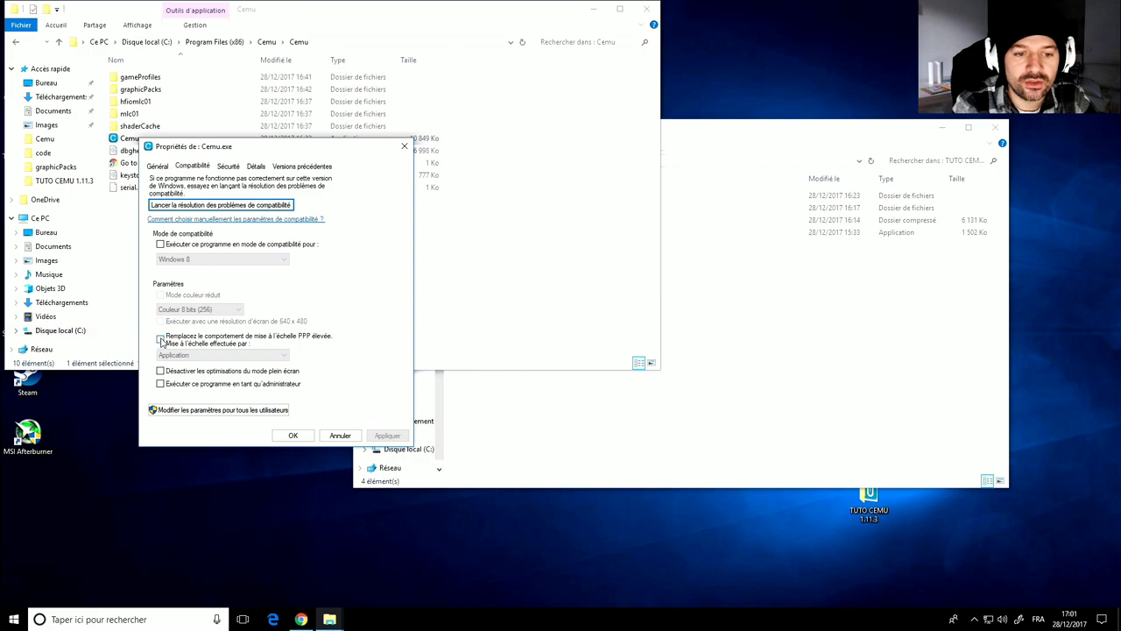
pyautogui.click(160, 339)
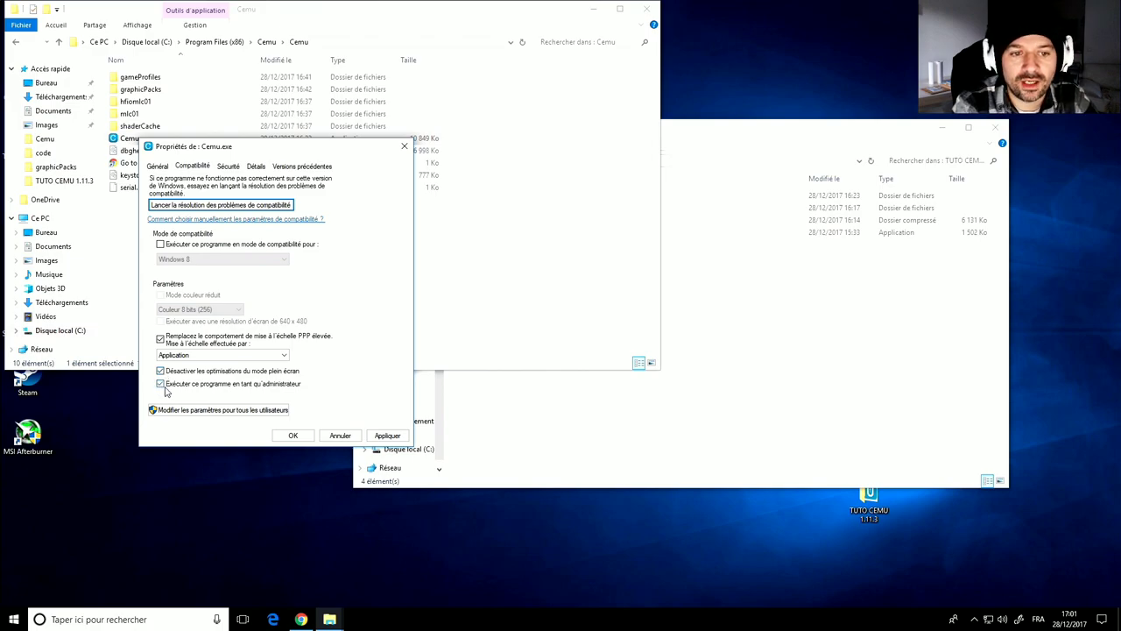
pyautogui.click(387, 435)
pyautogui.click(292, 437)
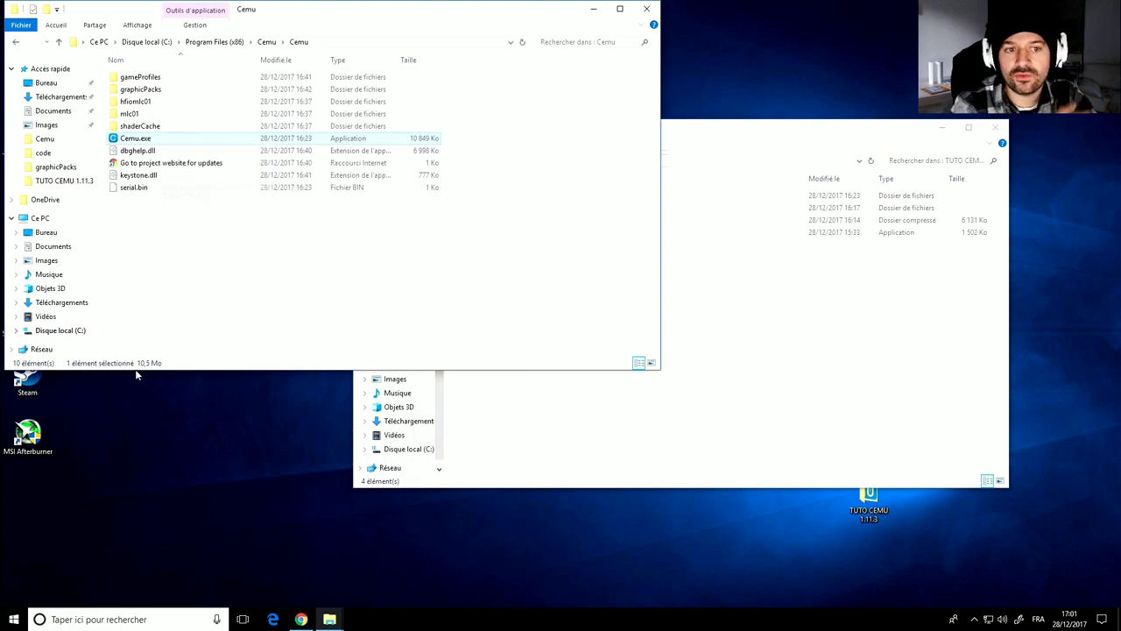
# Step: Open the NVIDIA control panel from the desktop and show the program-specific 3D settings
pyautogui.rightClick(152, 440)
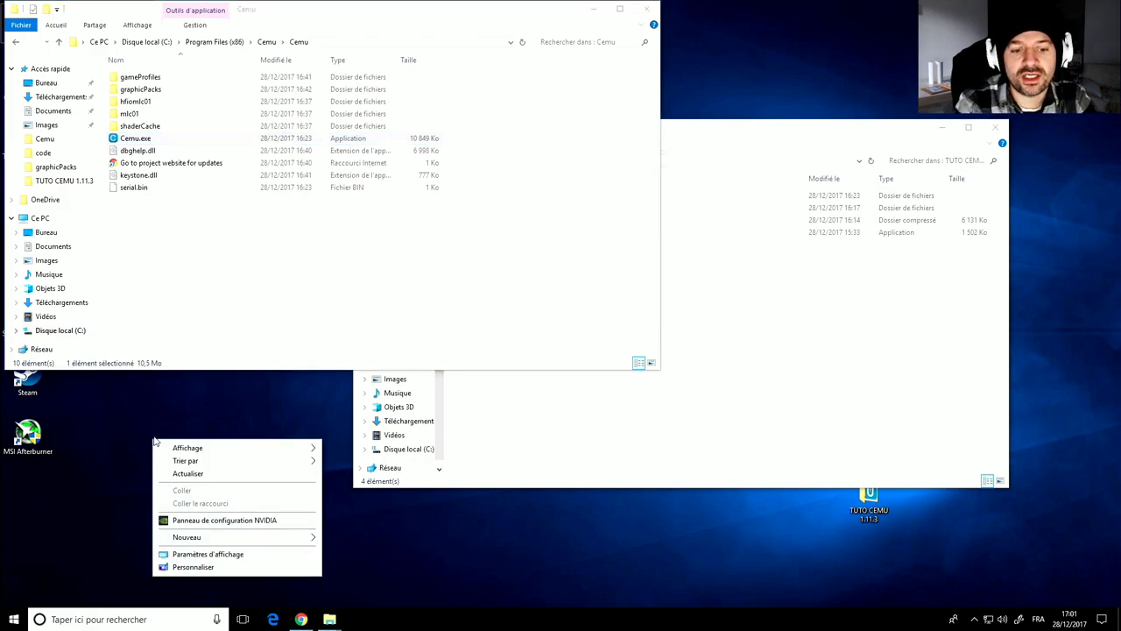
pyautogui.click(200, 521)
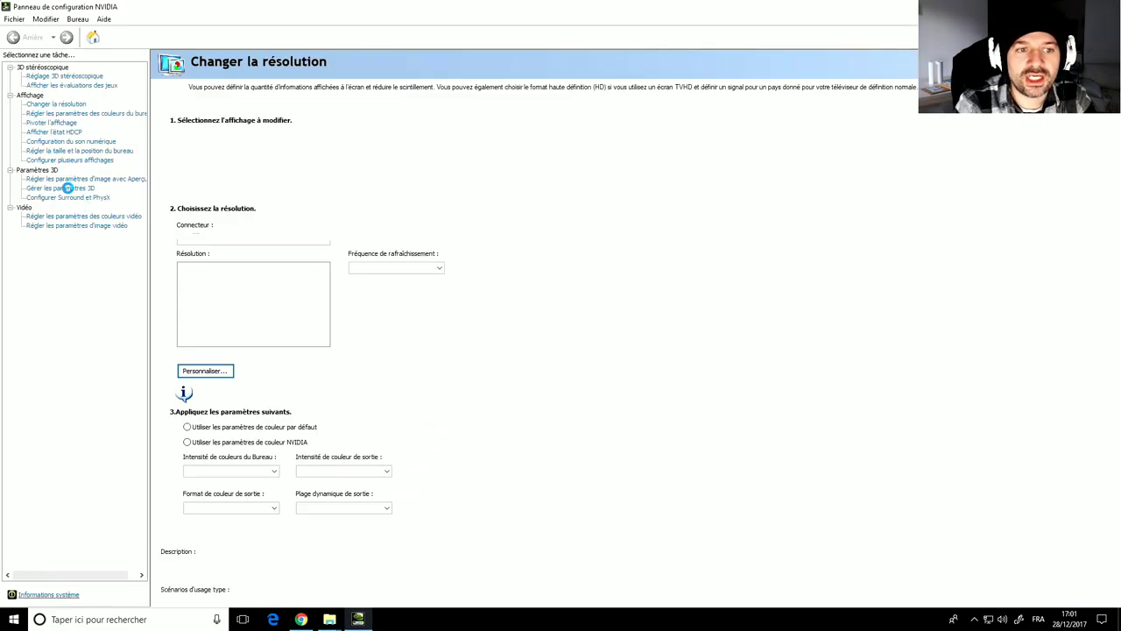
pyautogui.click(67, 189)
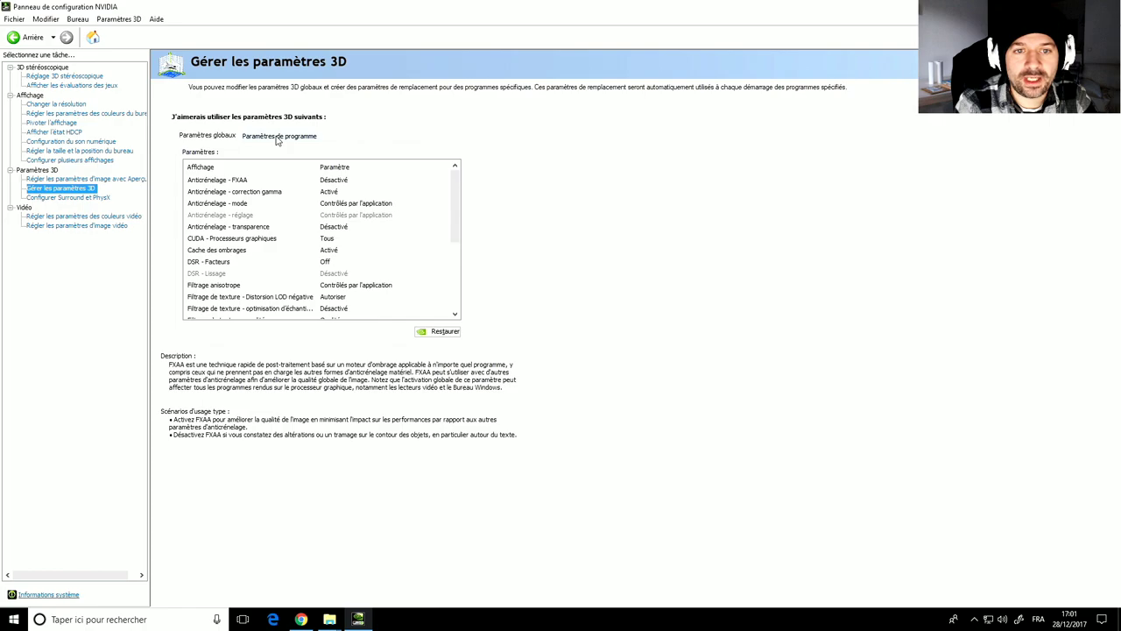
pyautogui.click(276, 136)
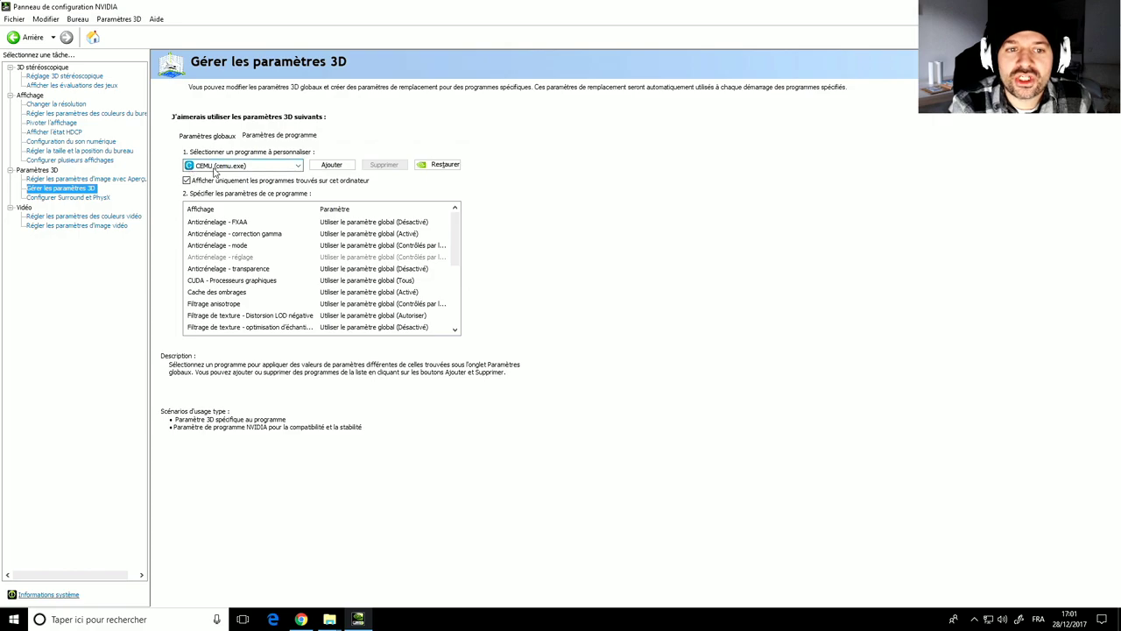
# Step: Add Cemu.exe from C:\Program Files (x86)\Cemu\Cemu as a program with its own 3D settings
pyautogui.click(331, 166)
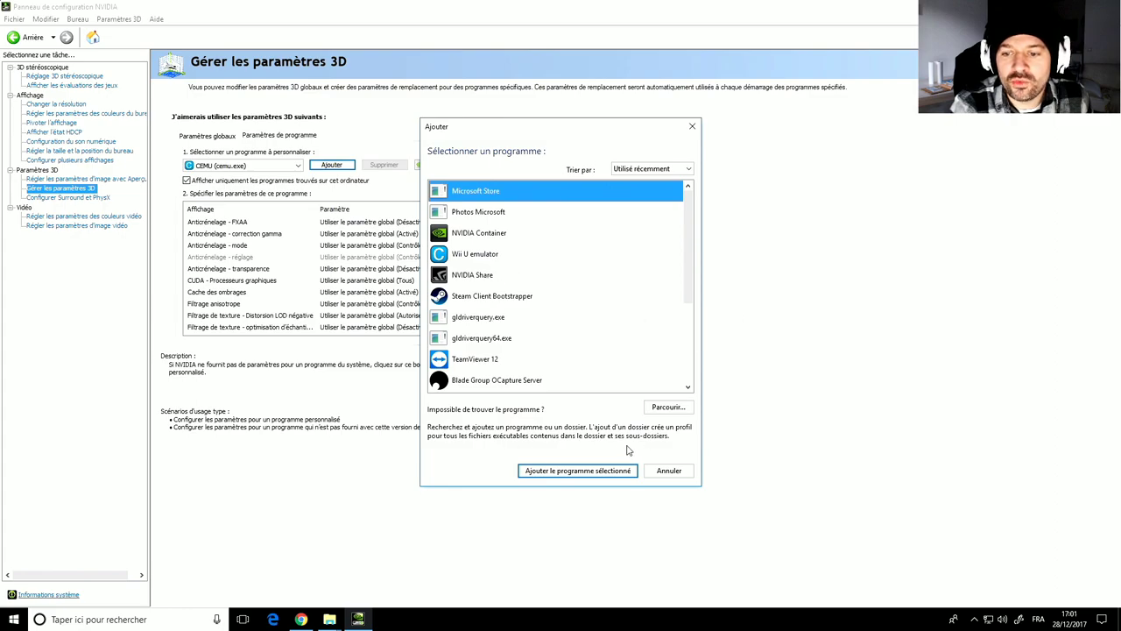
pyautogui.click(664, 408)
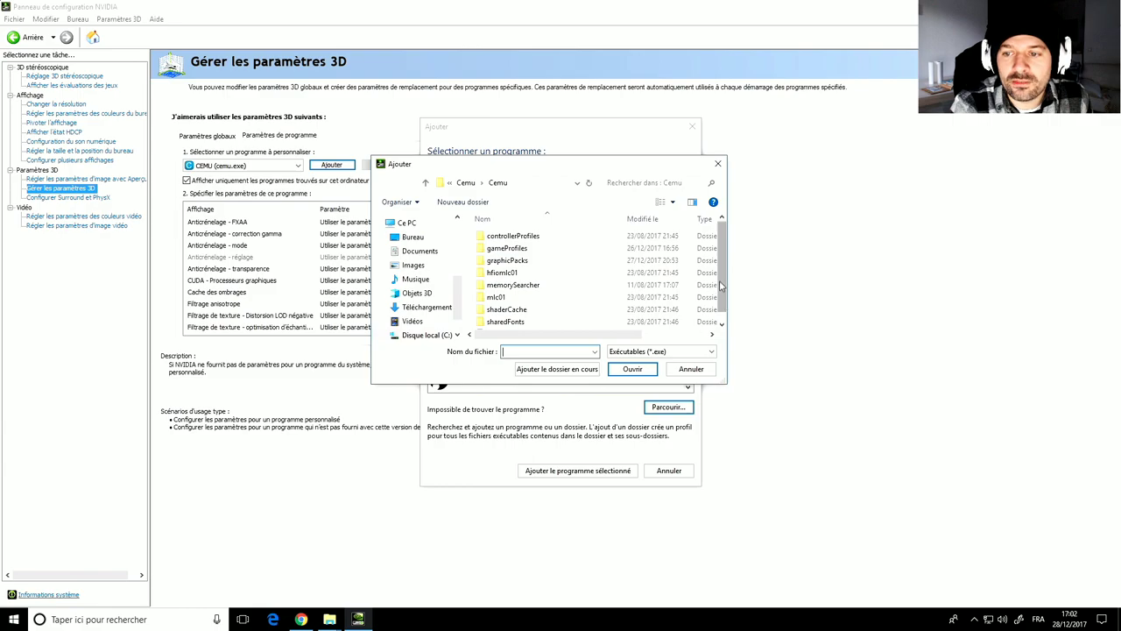
pyautogui.scroll(-1, 723, 285)
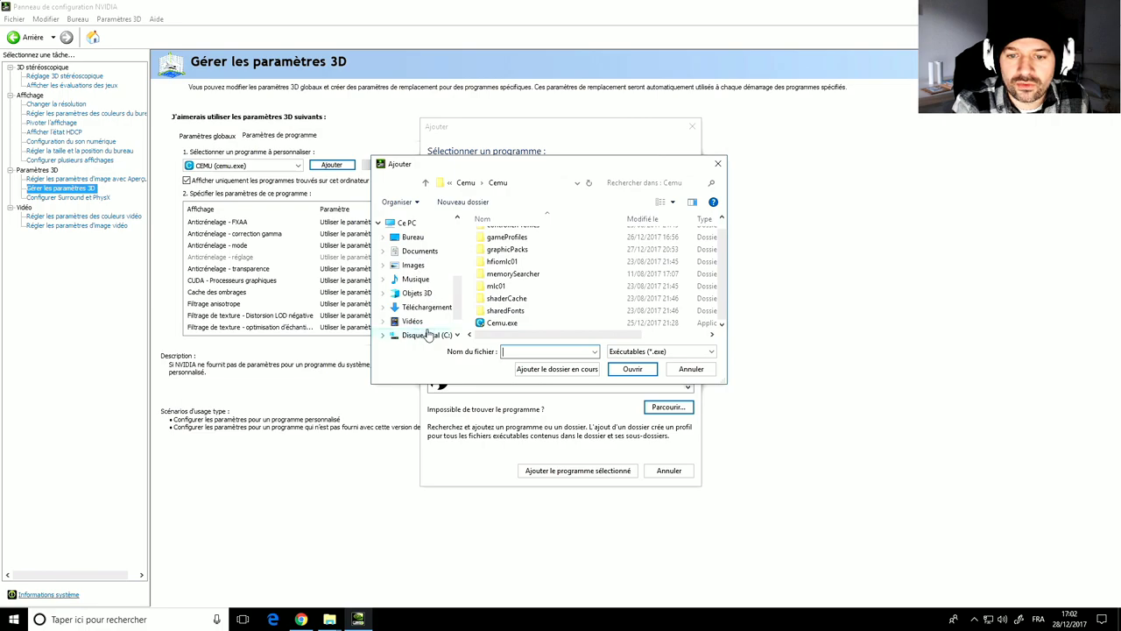
pyautogui.click(428, 335)
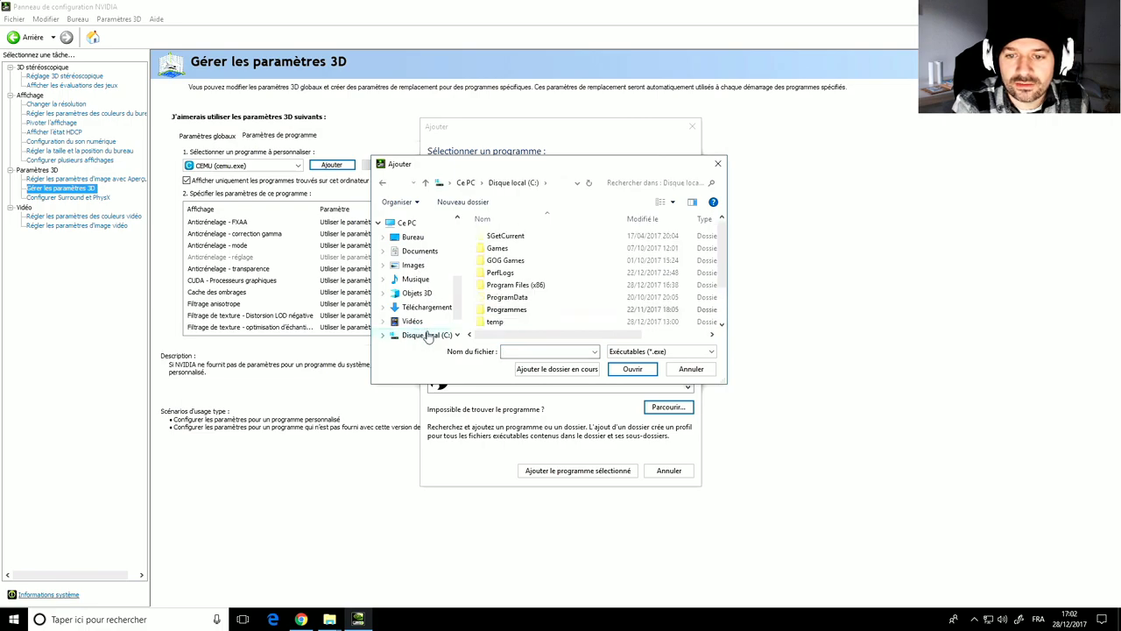
pyautogui.doubleClick(526, 284)
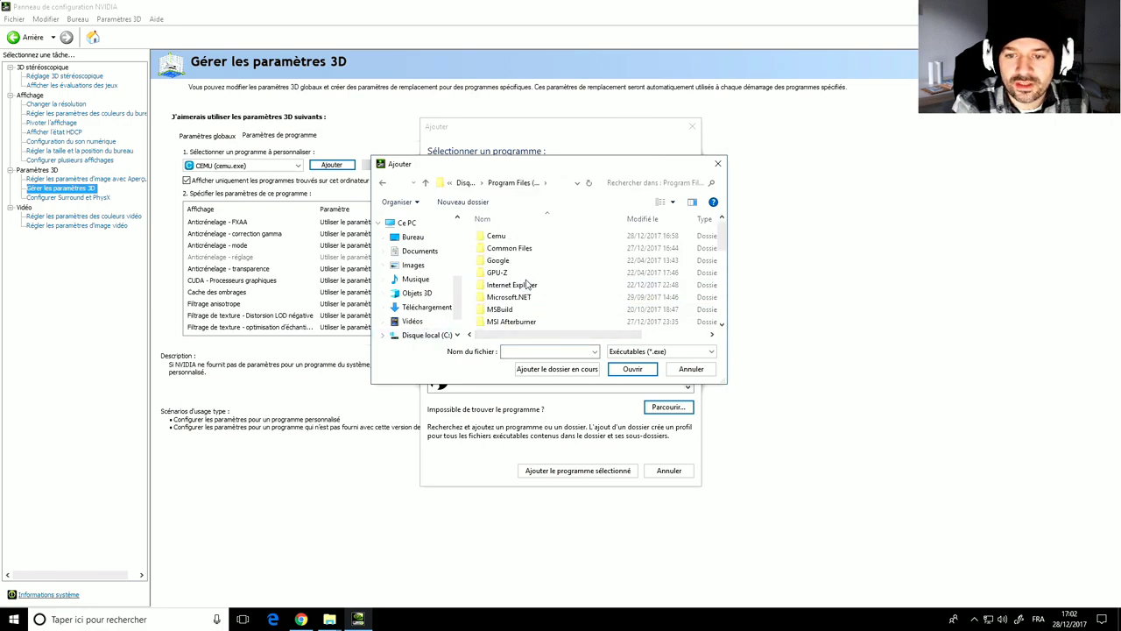
pyautogui.doubleClick(491, 238)
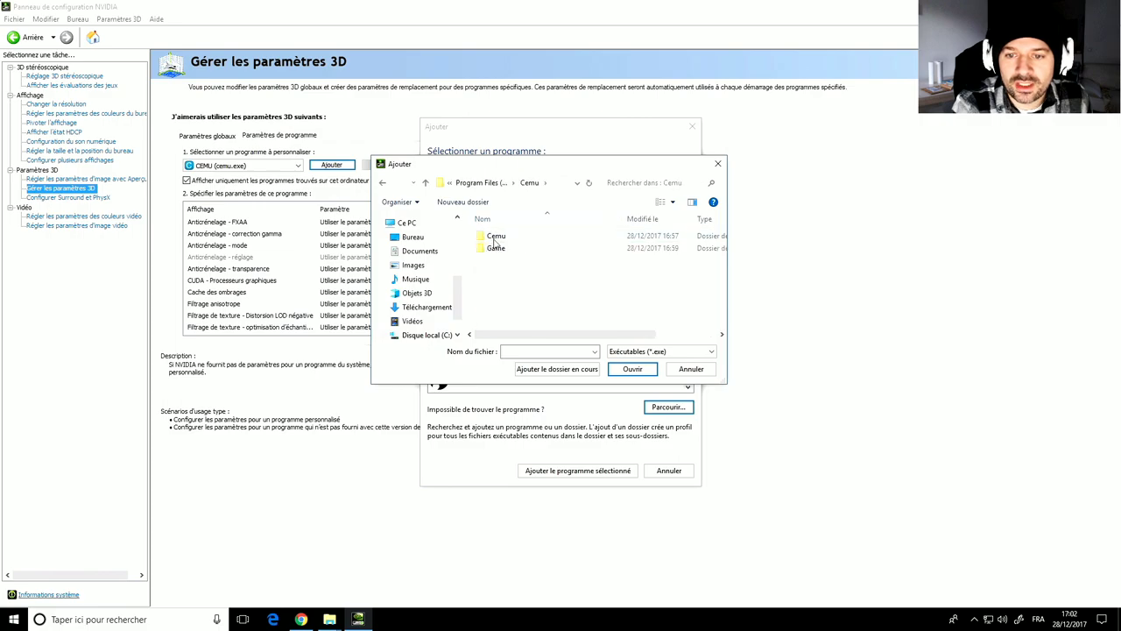
pyautogui.doubleClick(496, 237)
pyautogui.click(485, 299)
pyautogui.click(631, 369)
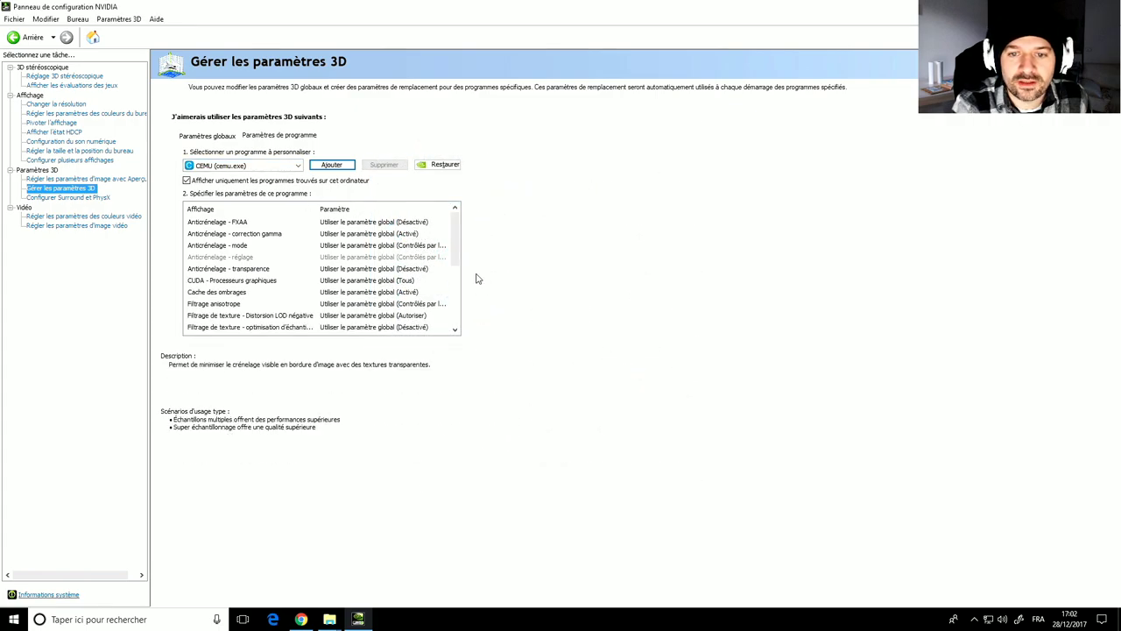
# Step: Set Optimisation threadée to Activé for CEMU (cemu.exe)
pyautogui.moveTo(455, 251); pyautogui.dragTo(451, 308)
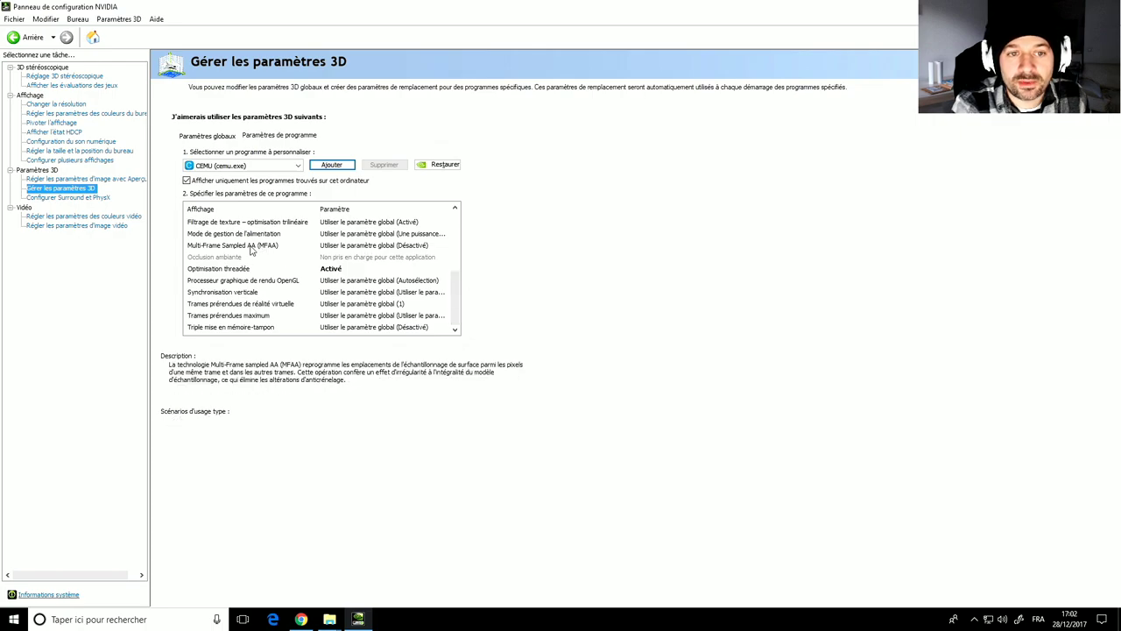
pyautogui.click(211, 273)
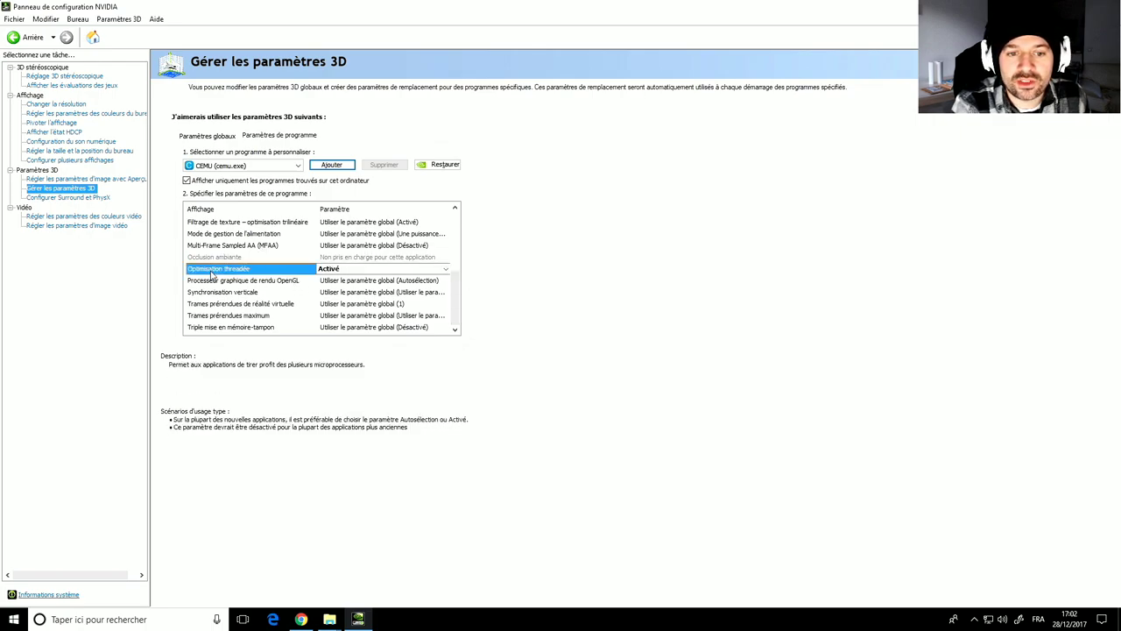
pyautogui.click(364, 269)
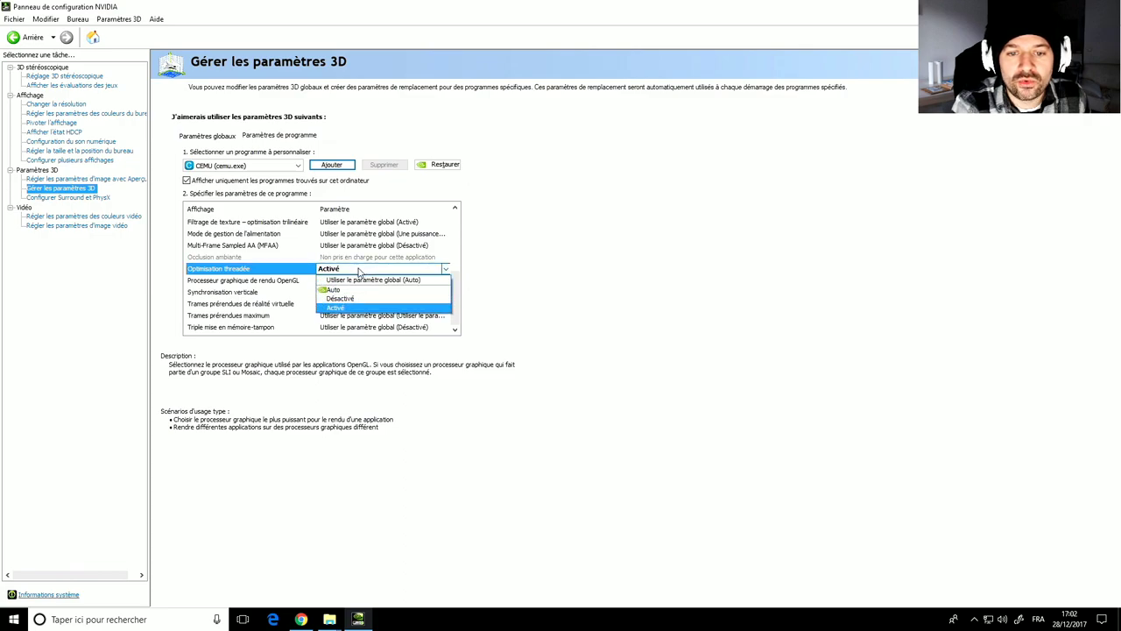
pyautogui.click(331, 307)
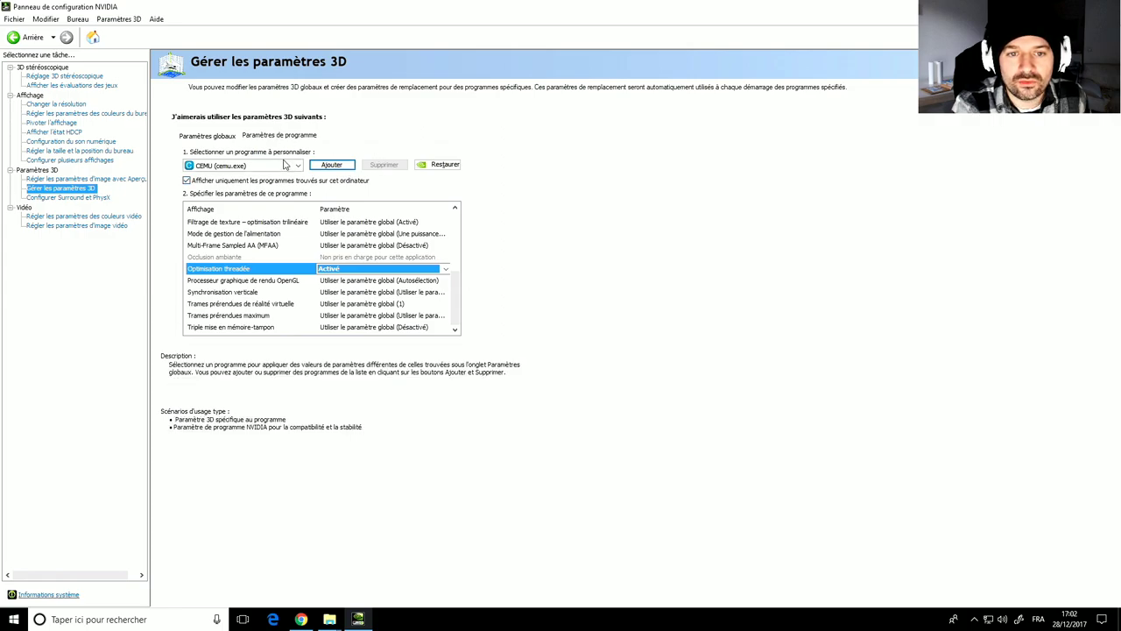
pyautogui.click(285, 165)
pyautogui.click(285, 165)
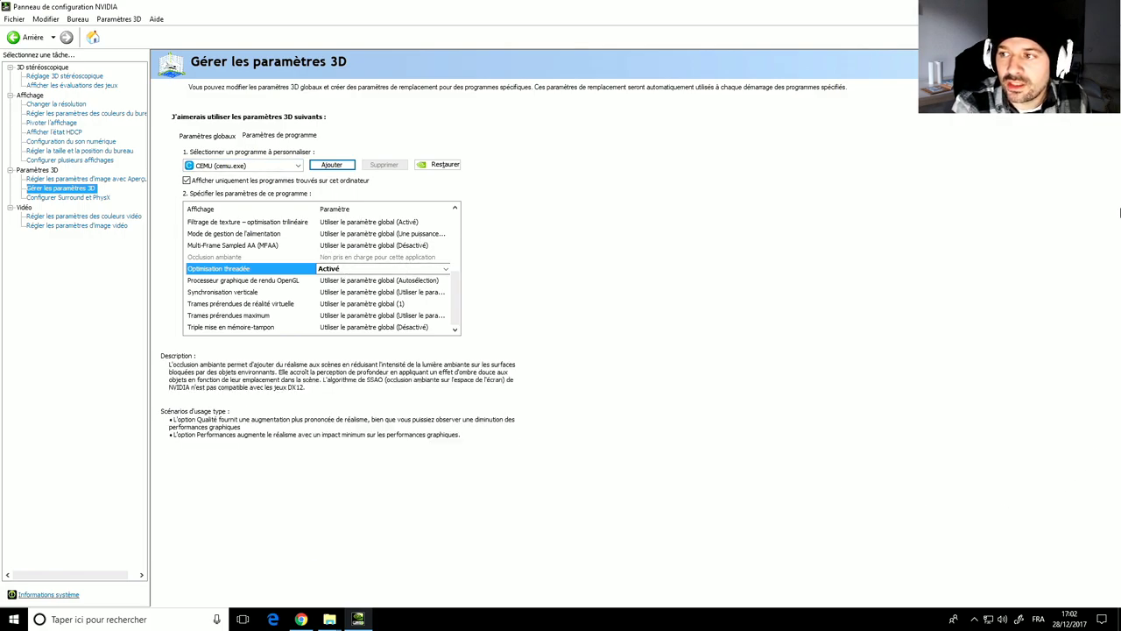
# Step: Reduce the NVIDIA control panel to a smaller window, check the rest of the 3D settings page and close it
pyautogui.press('super+Down')
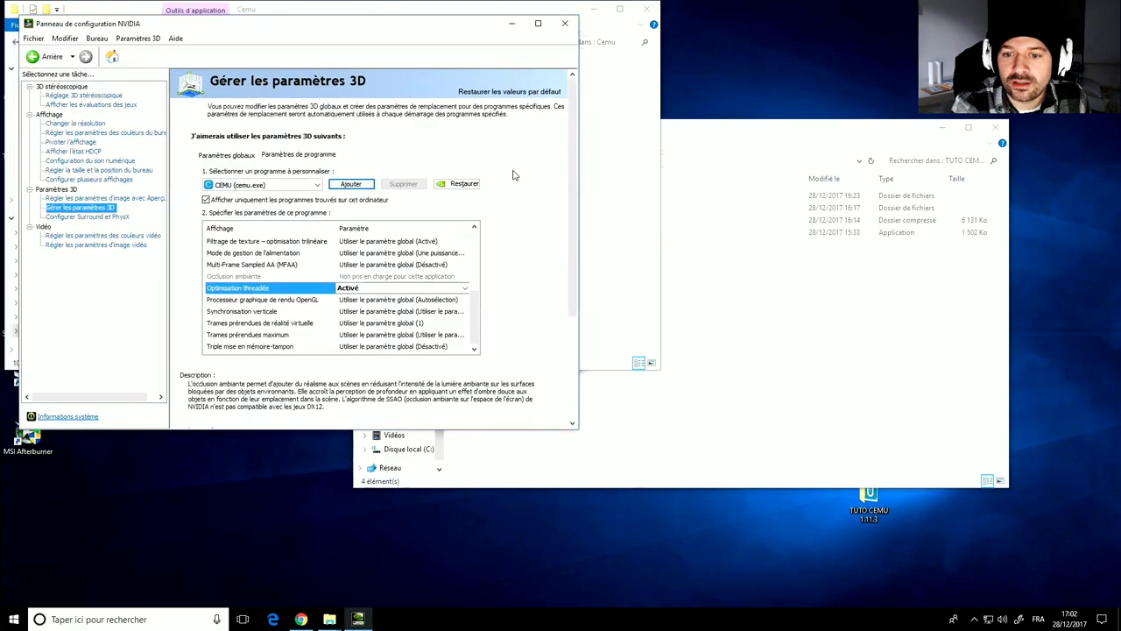
pyautogui.scroll(-1, 552, 266)
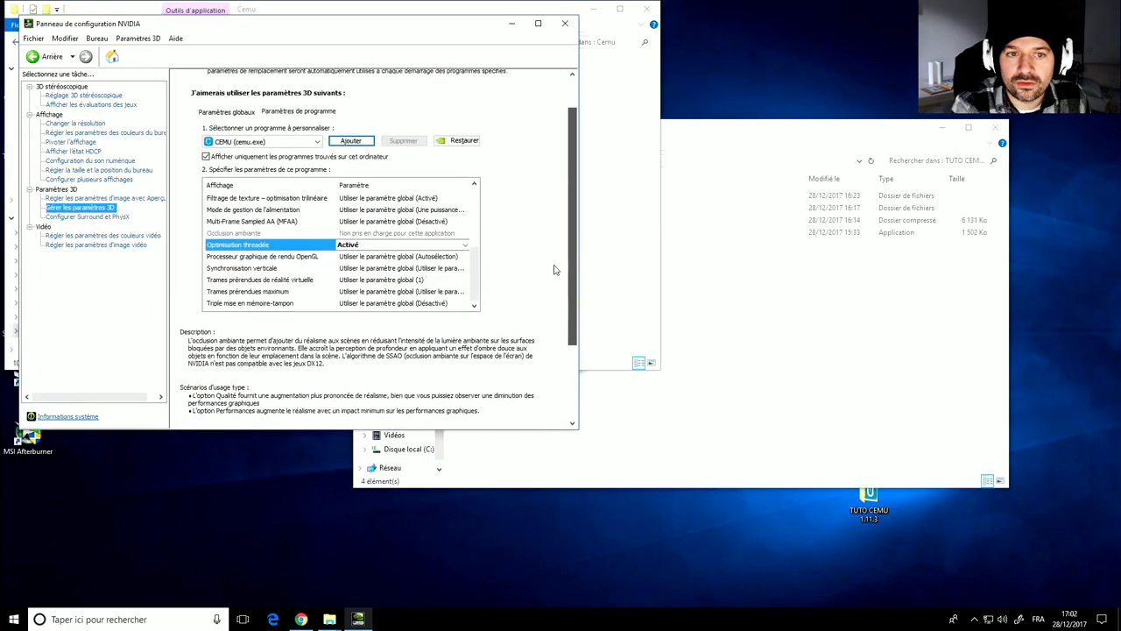
pyautogui.scroll(-3, 553, 266)
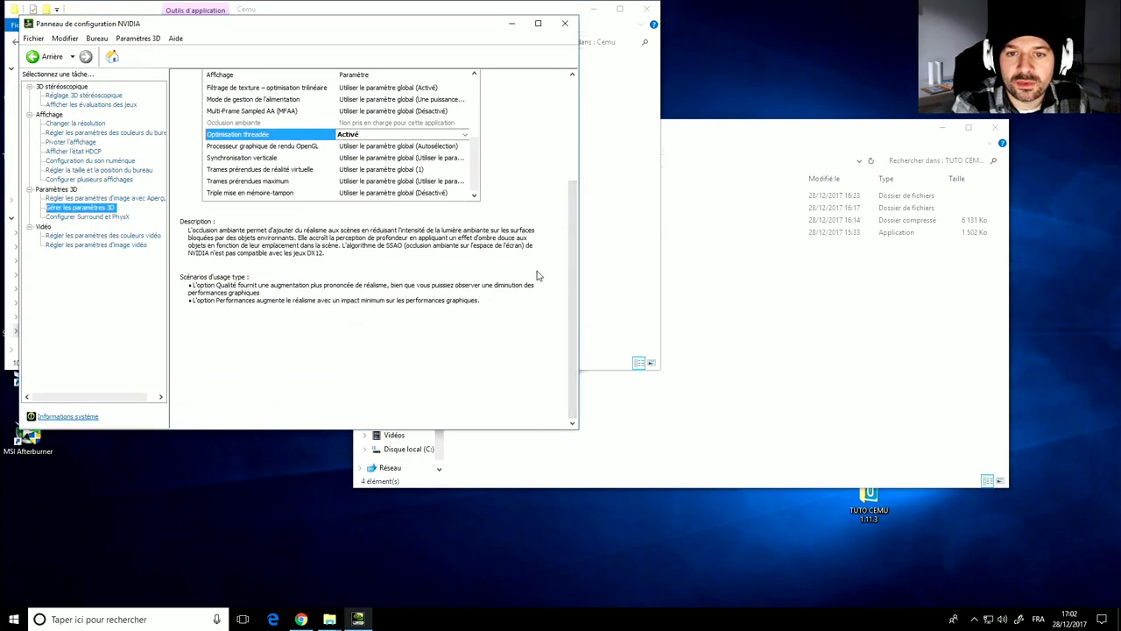
pyautogui.moveTo(576, 248); pyautogui.dragTo(570, 149)
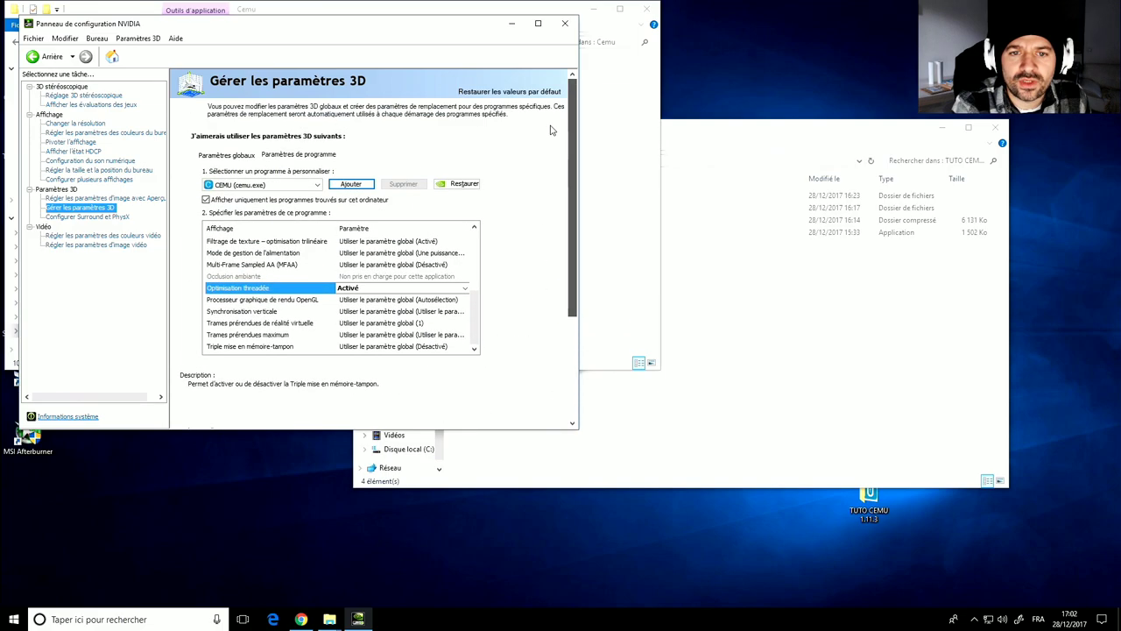
pyautogui.click(569, 26)
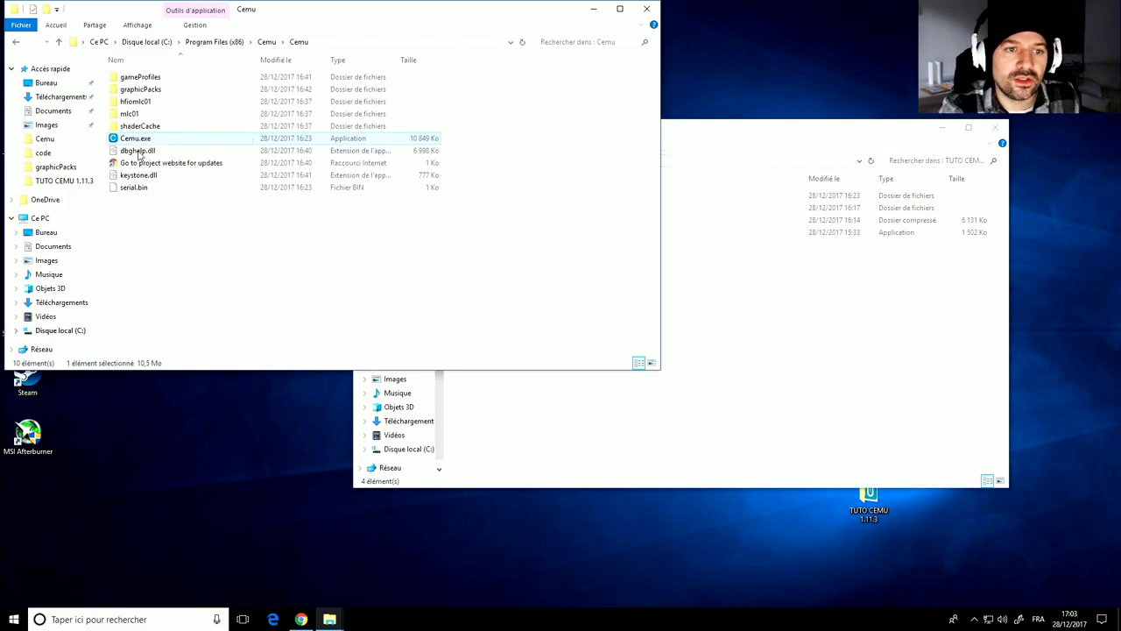
# Step: Launch Cemu.exe from the Cemu program folder, allow it to make changes, and download the missing shared fonts
pyautogui.doubleClick(136, 138)
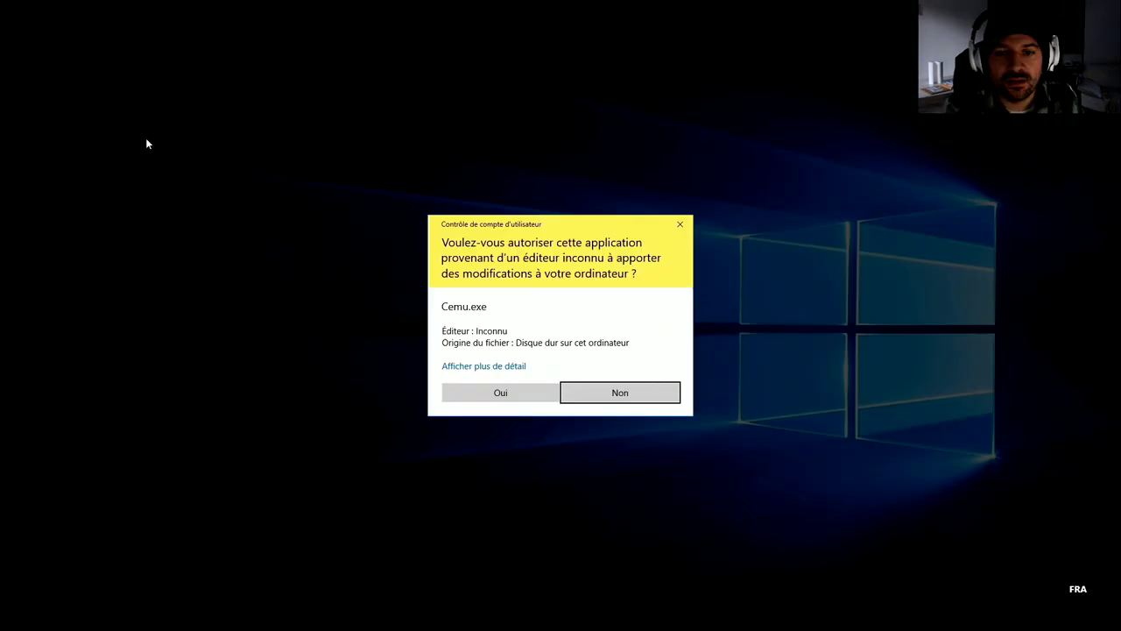
pyautogui.click(509, 396)
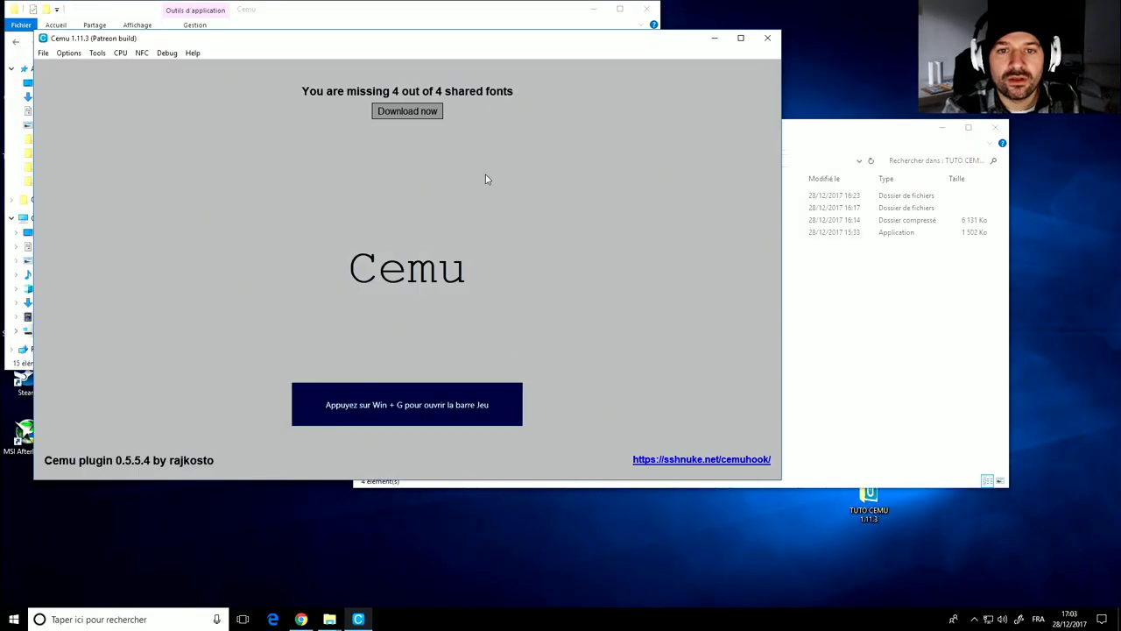
pyautogui.click(396, 116)
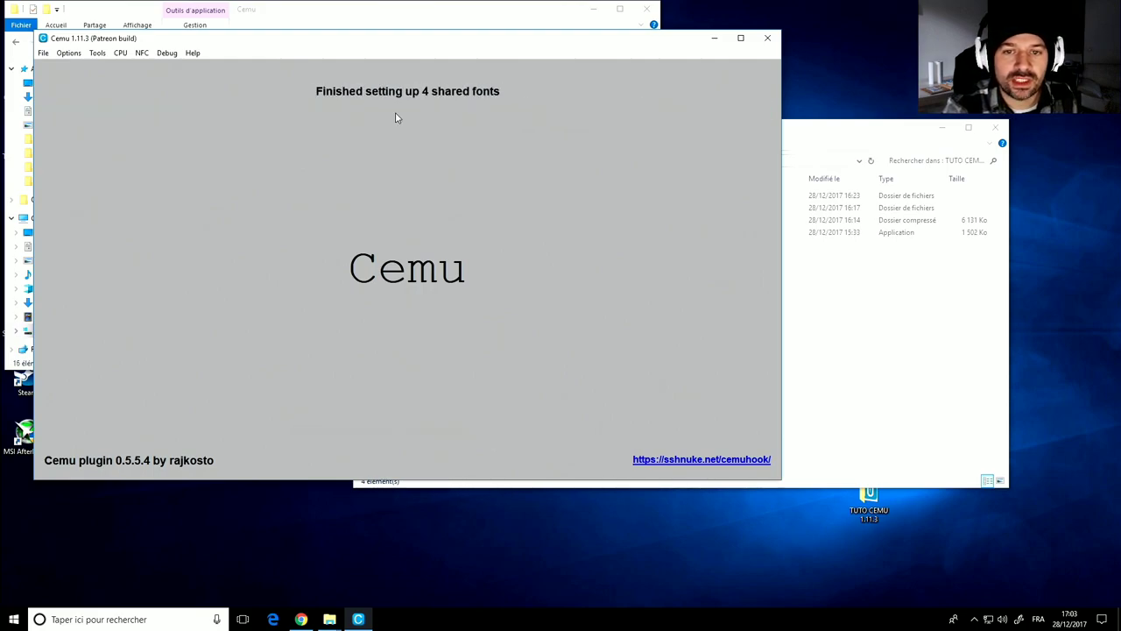
# Step: Enable VSync in the emulator's options
pyautogui.click(43, 53)
pyautogui.moveTo(68, 56)
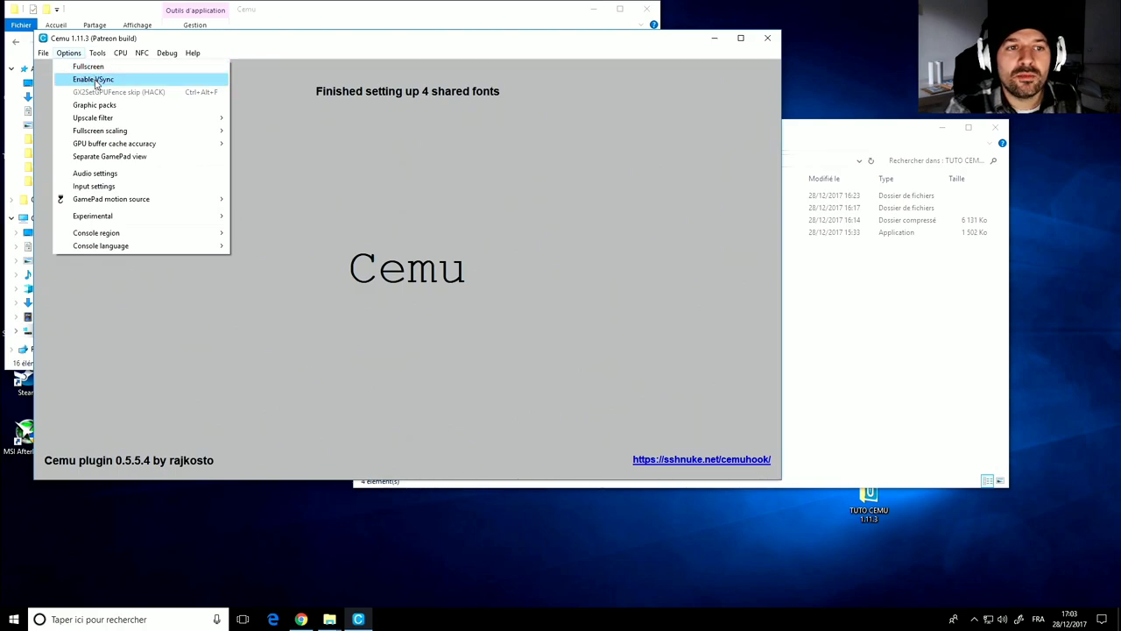
pyautogui.click(96, 83)
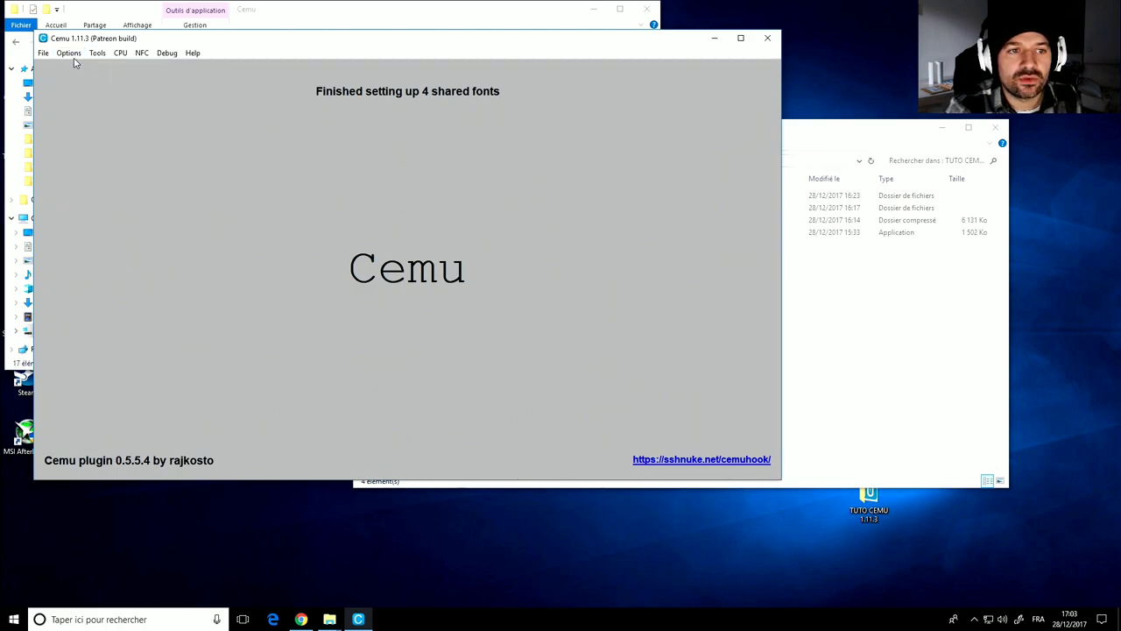
# Step: Enable every Breath of the Wild graphic pack except the 1920x1080 and 2560x1440 resolution packs
pyautogui.click(70, 54)
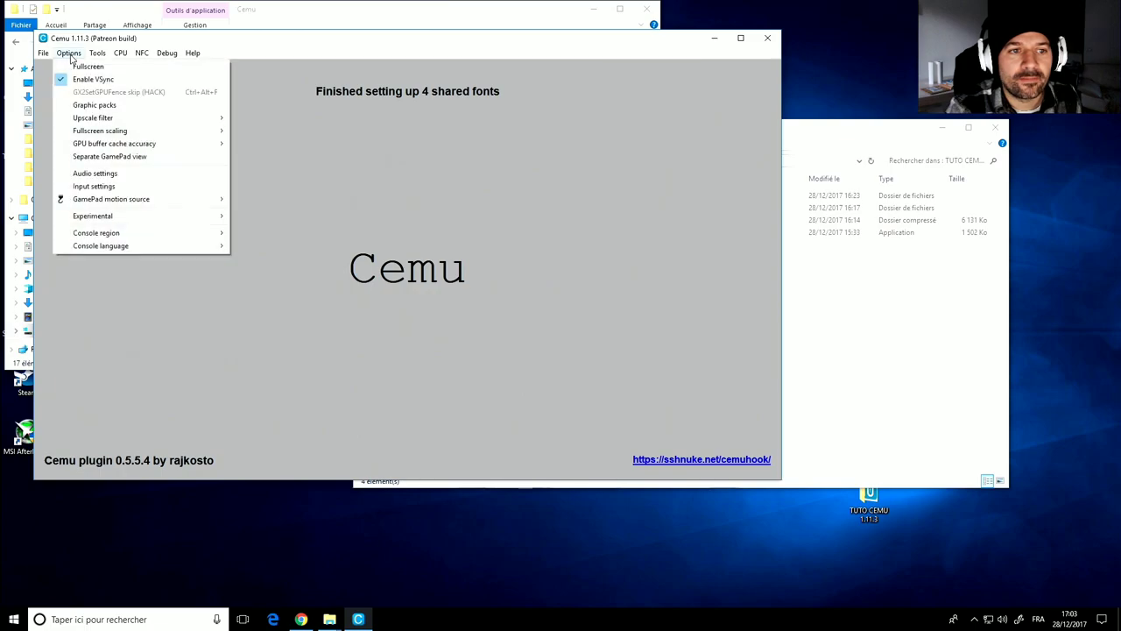
pyautogui.click(111, 106)
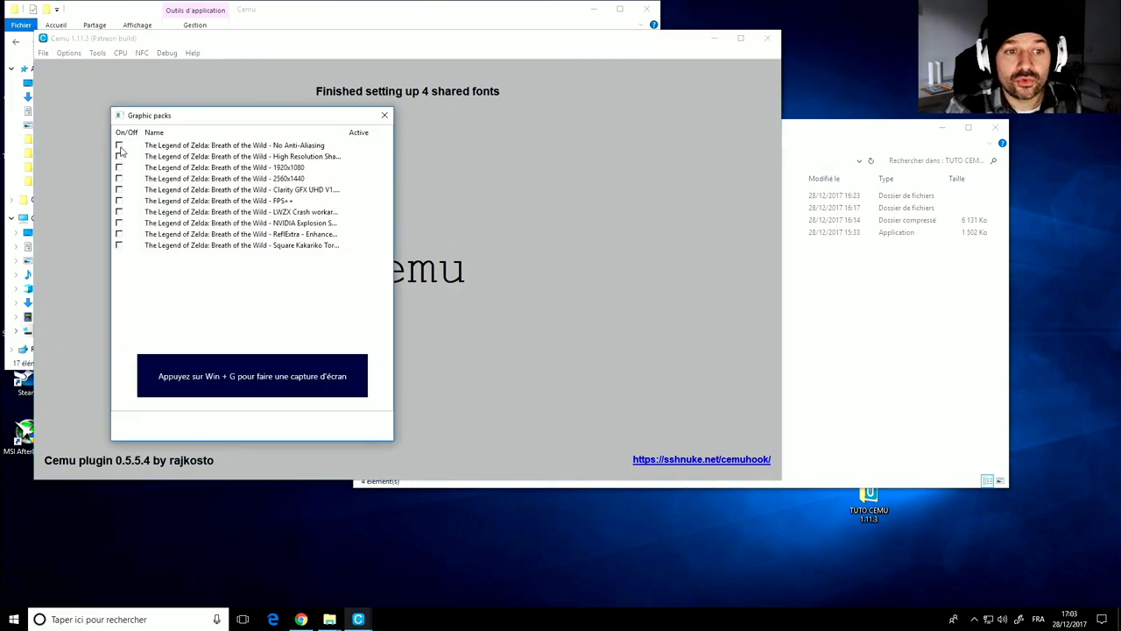
pyautogui.click(120, 146)
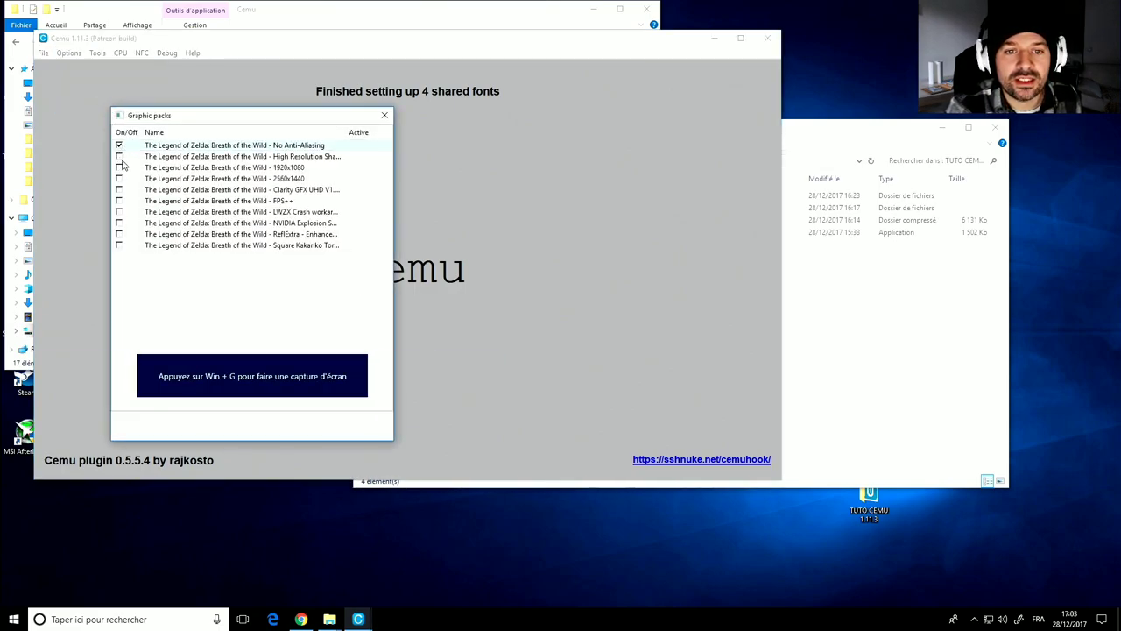
pyautogui.click(120, 157)
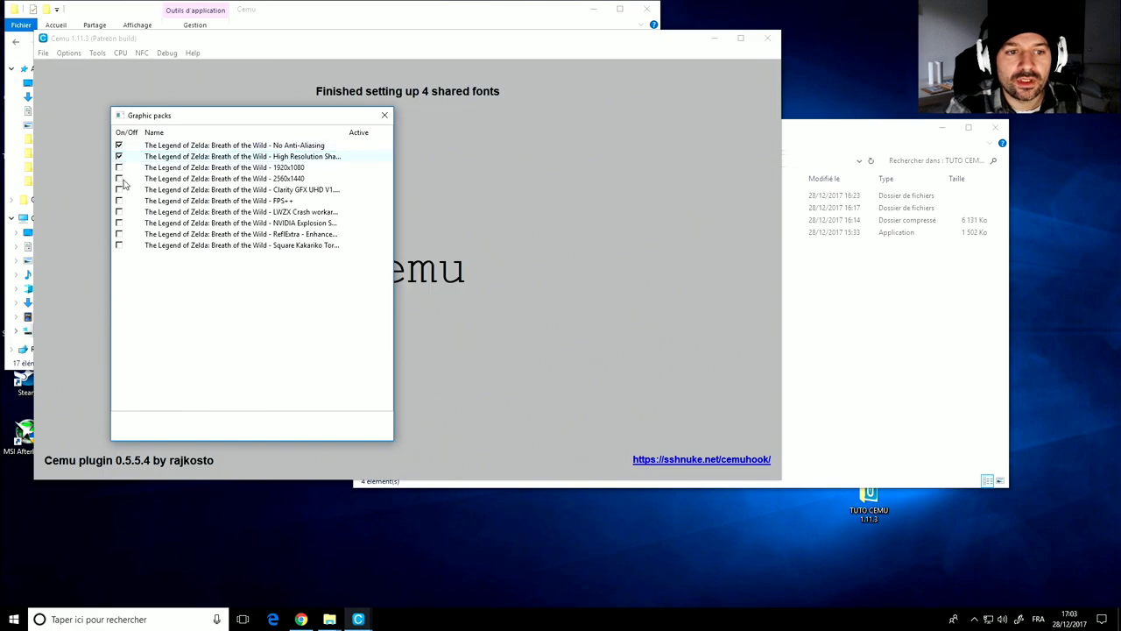
pyautogui.click(120, 190)
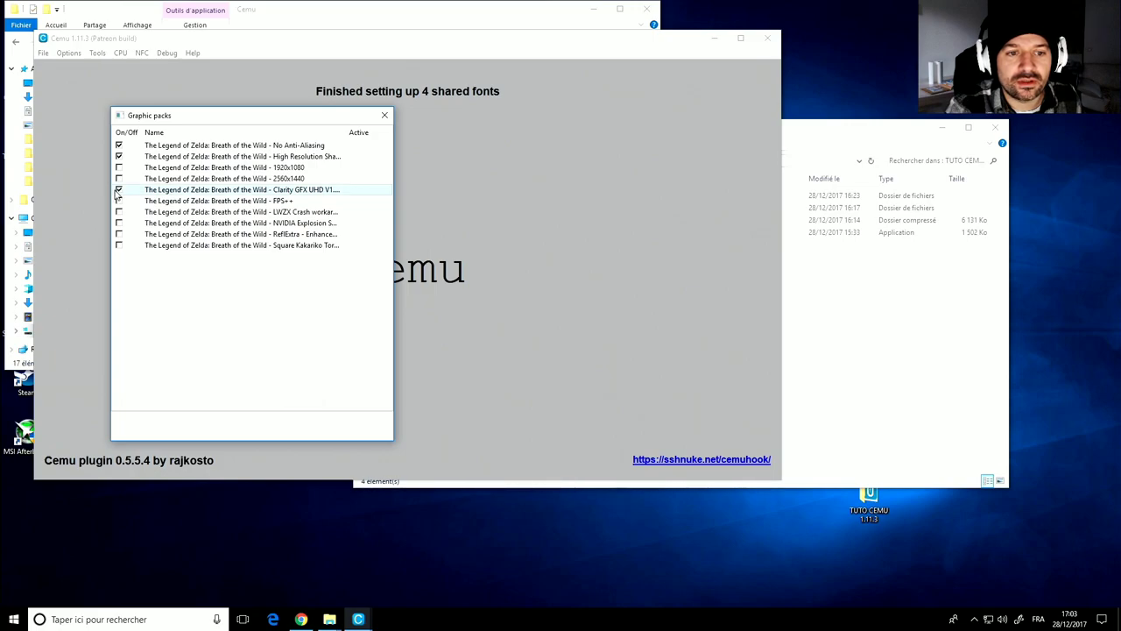
pyautogui.click(119, 202)
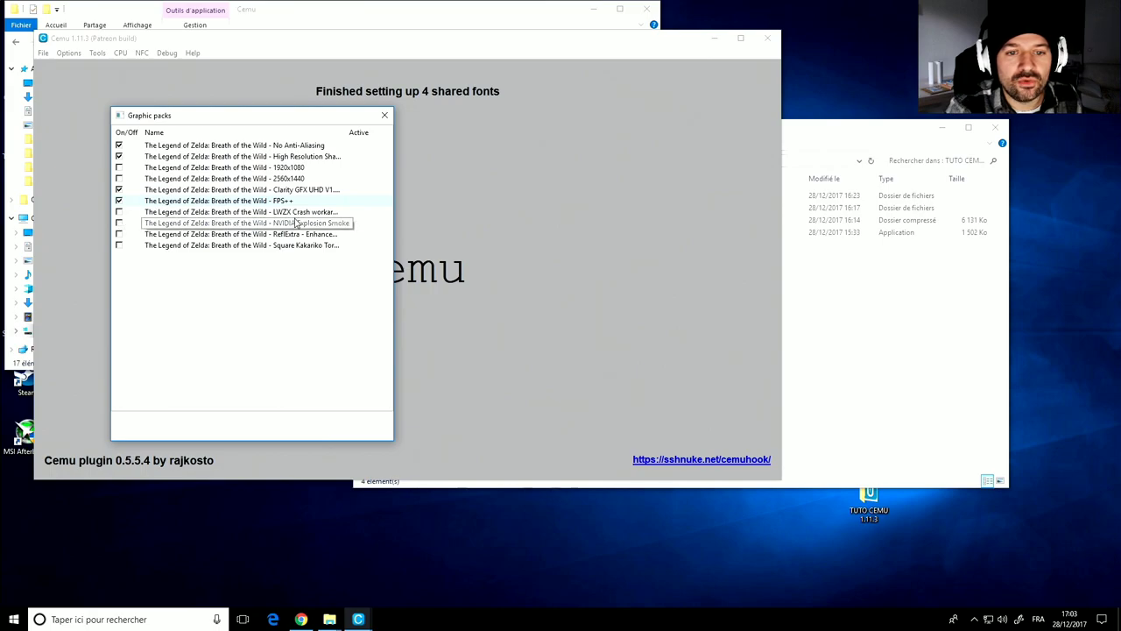
pyautogui.click(119, 212)
pyautogui.click(119, 223)
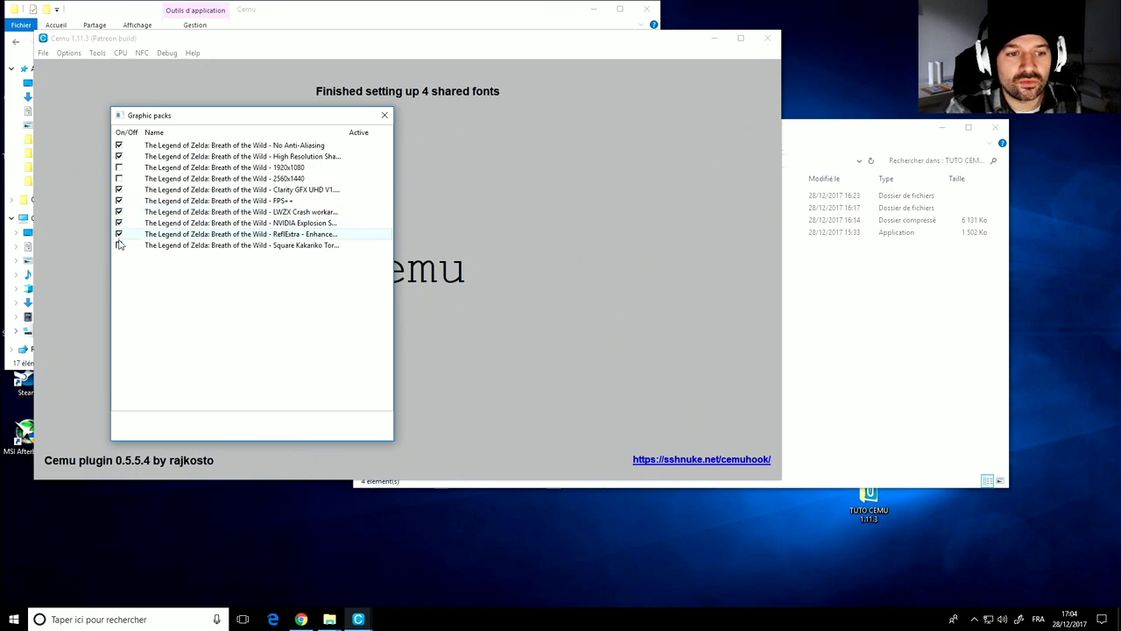
pyautogui.click(119, 245)
# Step: Turn on the 1920x1080 graphic pack, keep 2560x1440 off, and close the graphic packs window
pyautogui.click(119, 179)
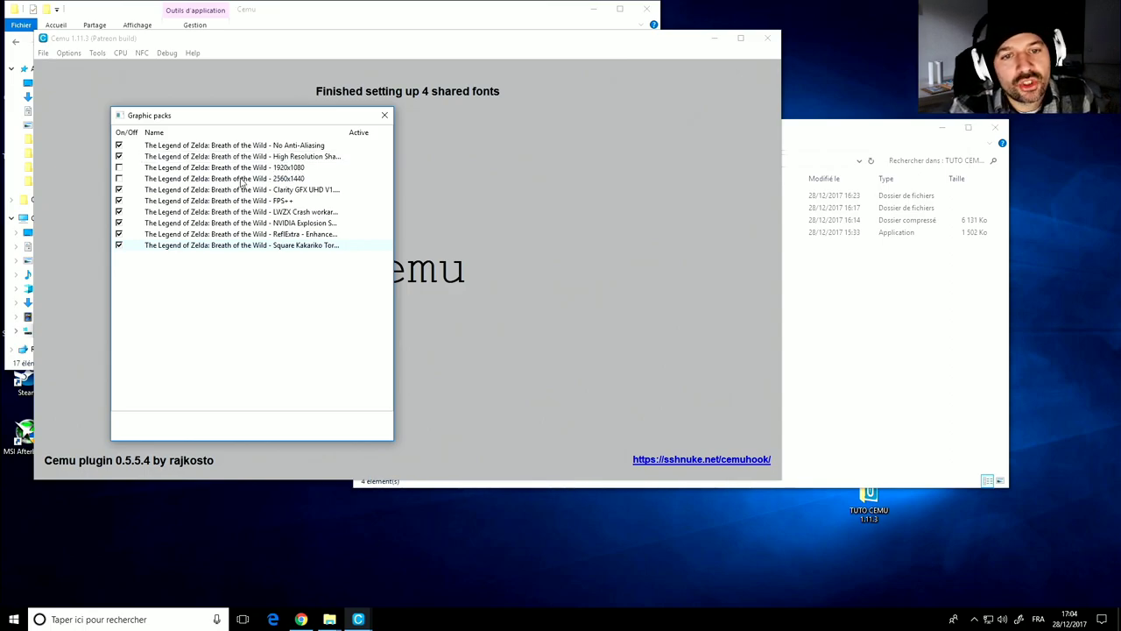
pyautogui.click(120, 180)
pyautogui.click(119, 168)
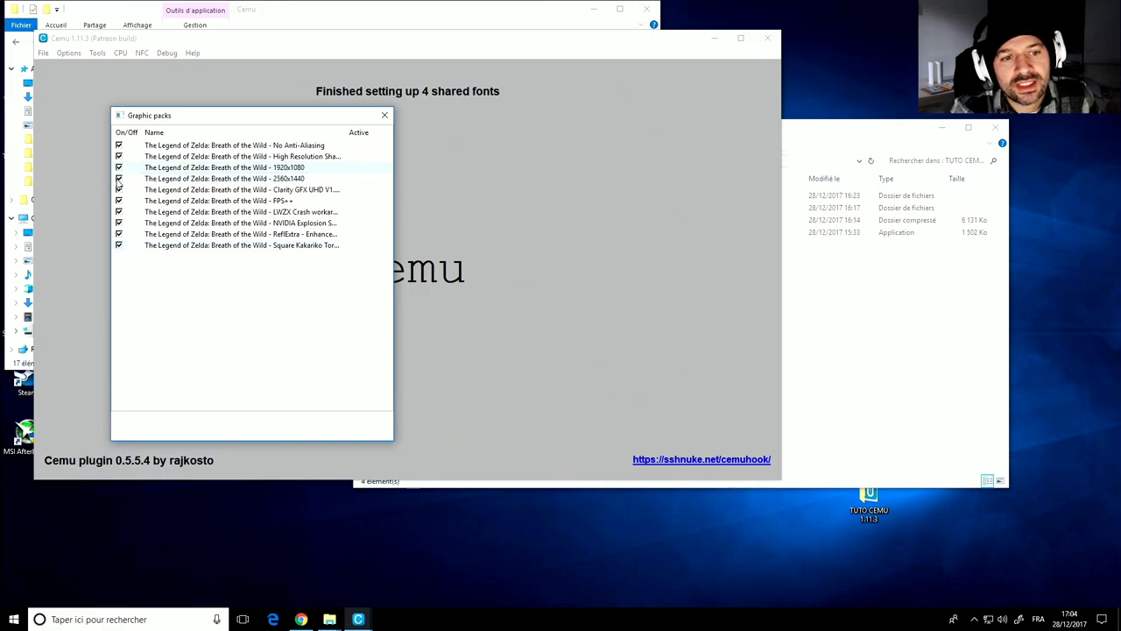
pyautogui.click(119, 180)
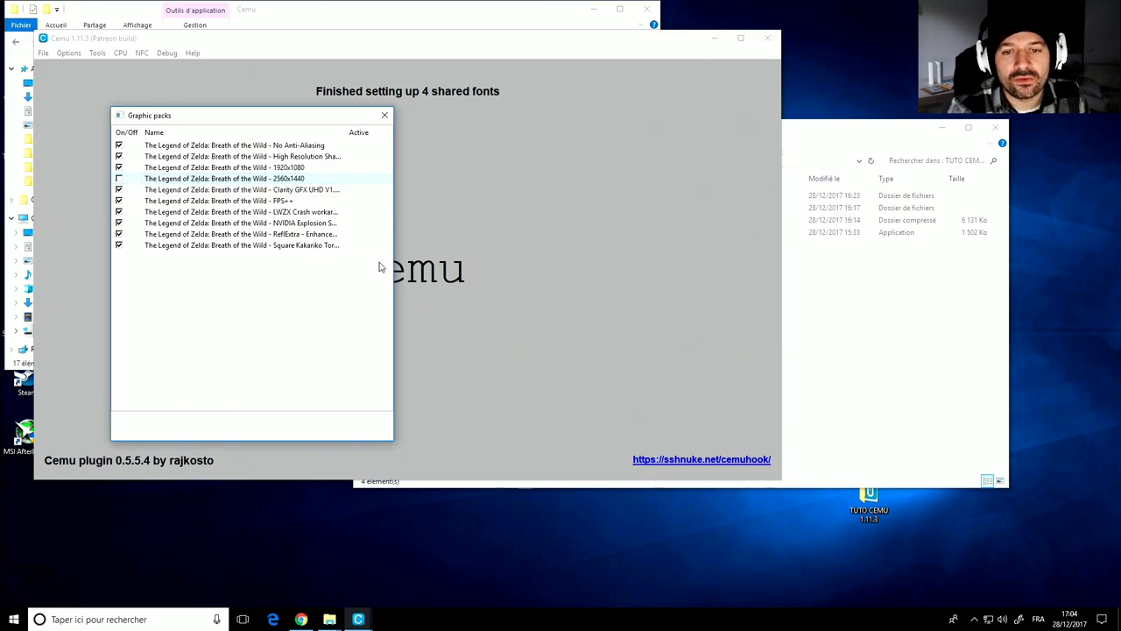
pyautogui.click(384, 118)
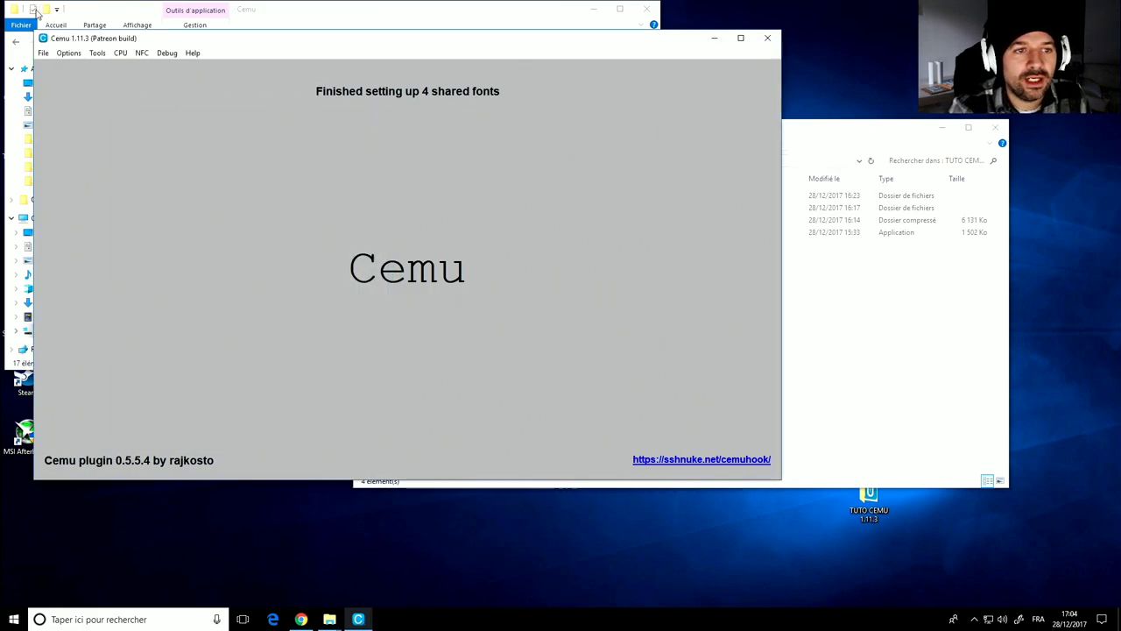
# Step: Enable Full sync at GX2DrawDone() and disable the BotW crash workaround in the experimental options
pyautogui.click(69, 53)
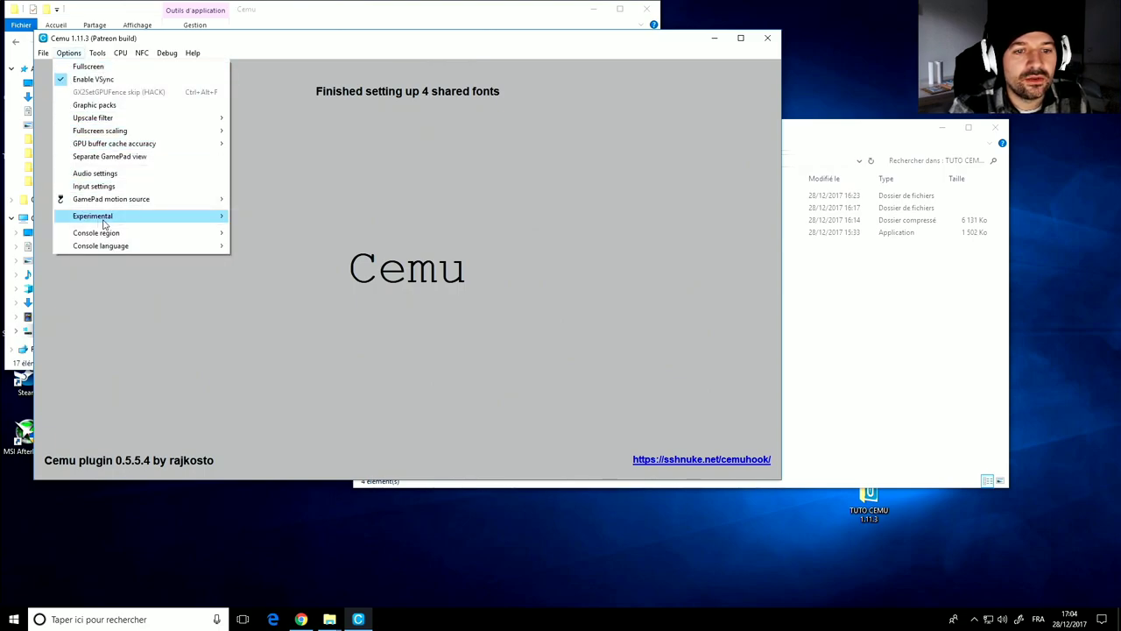
pyautogui.moveTo(105, 224)
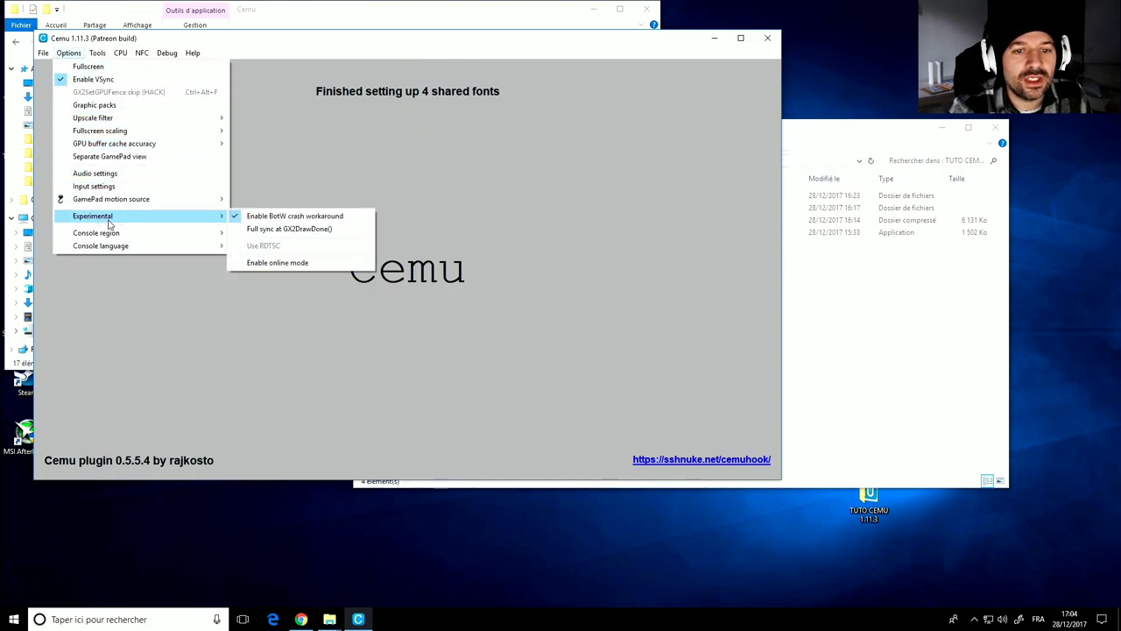
pyautogui.click(241, 231)
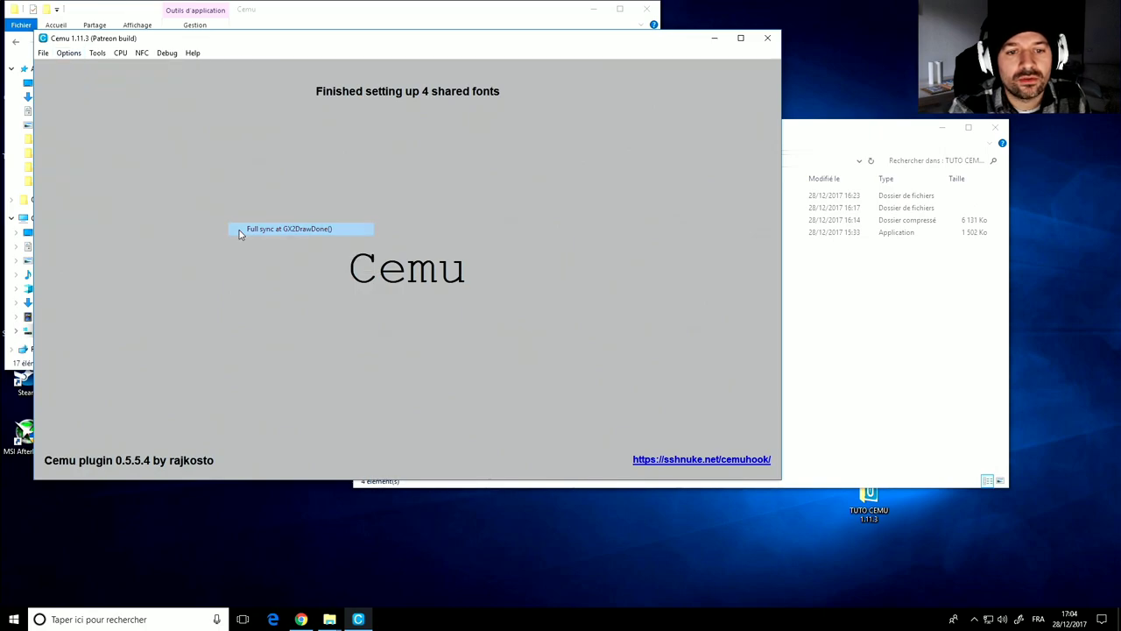
pyautogui.click(68, 54)
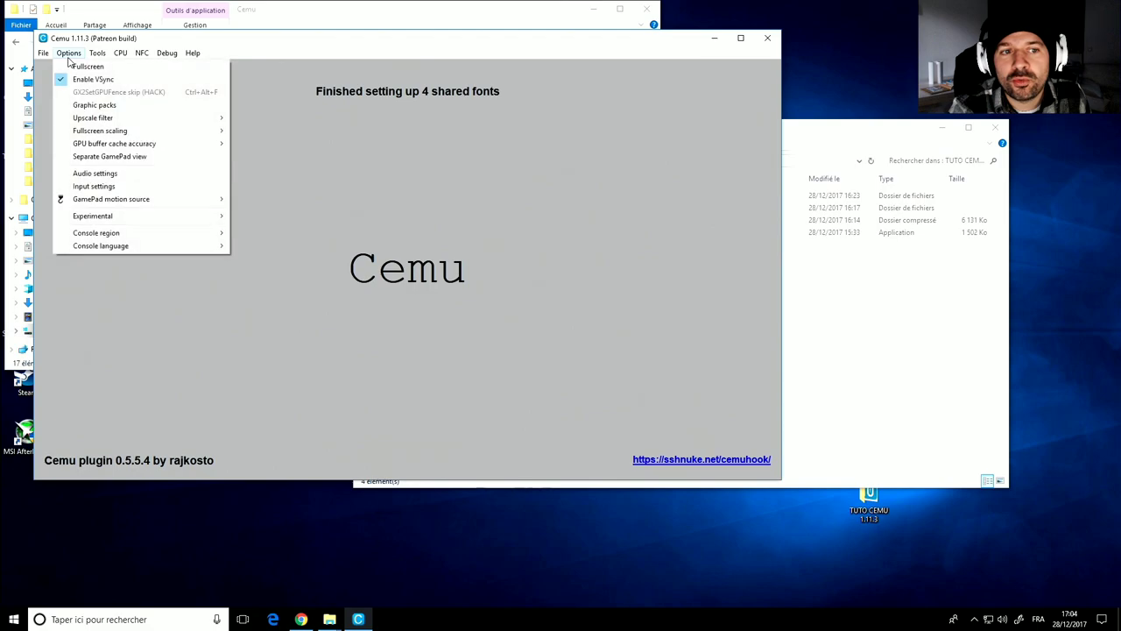
pyautogui.moveTo(158, 219)
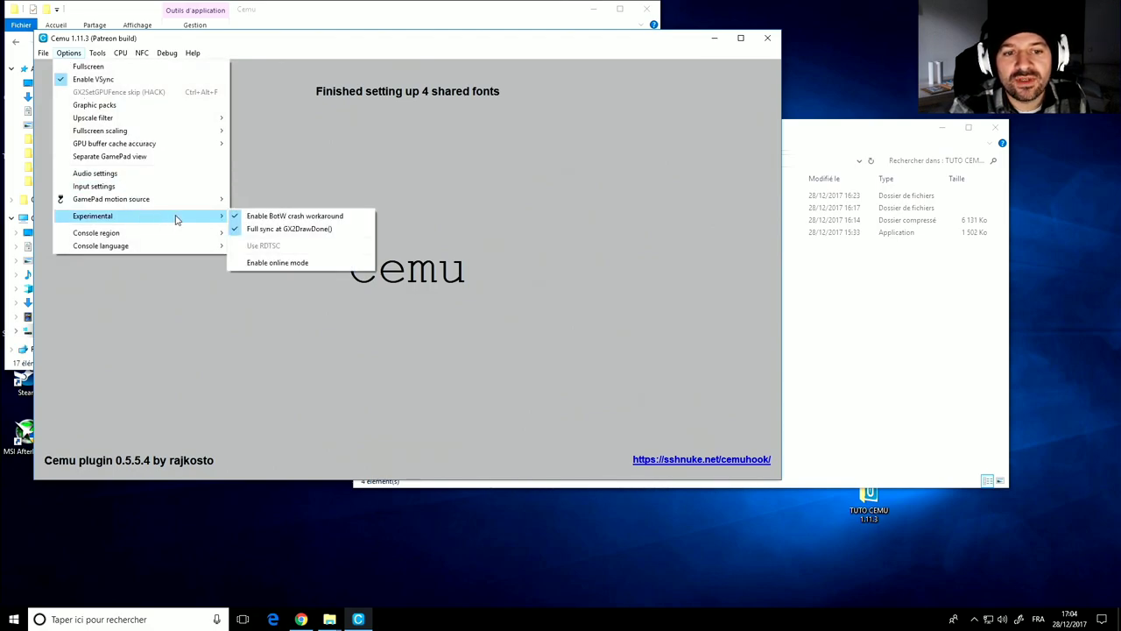
pyautogui.click(234, 219)
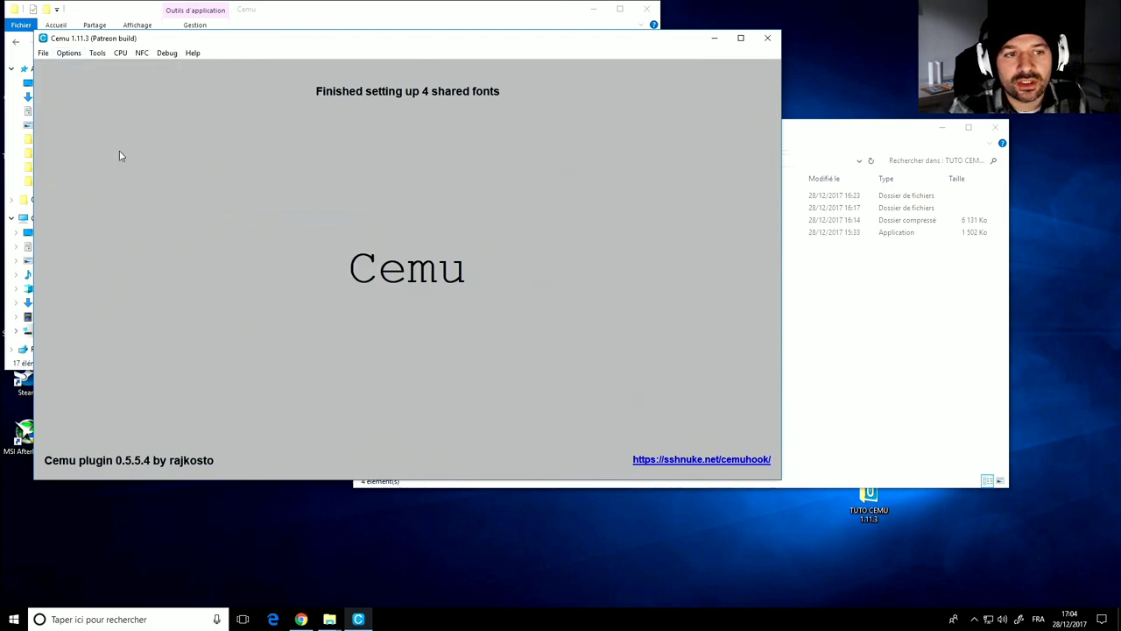
# Step: Set the console region to Europe and the console language to French
pyautogui.click(66, 54)
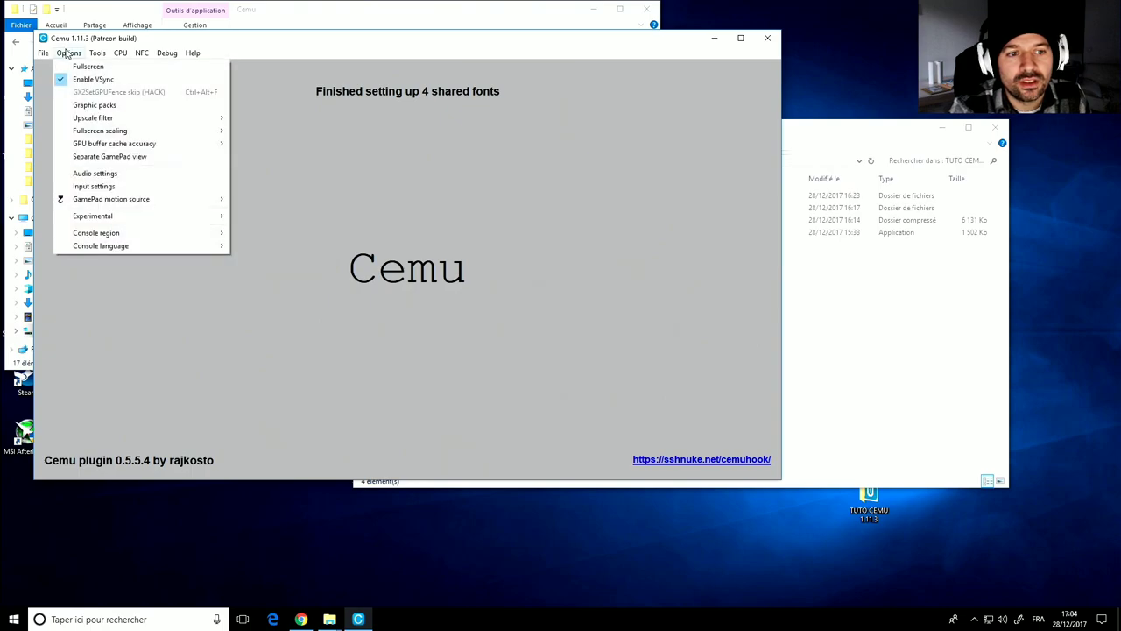
pyautogui.moveTo(149, 219)
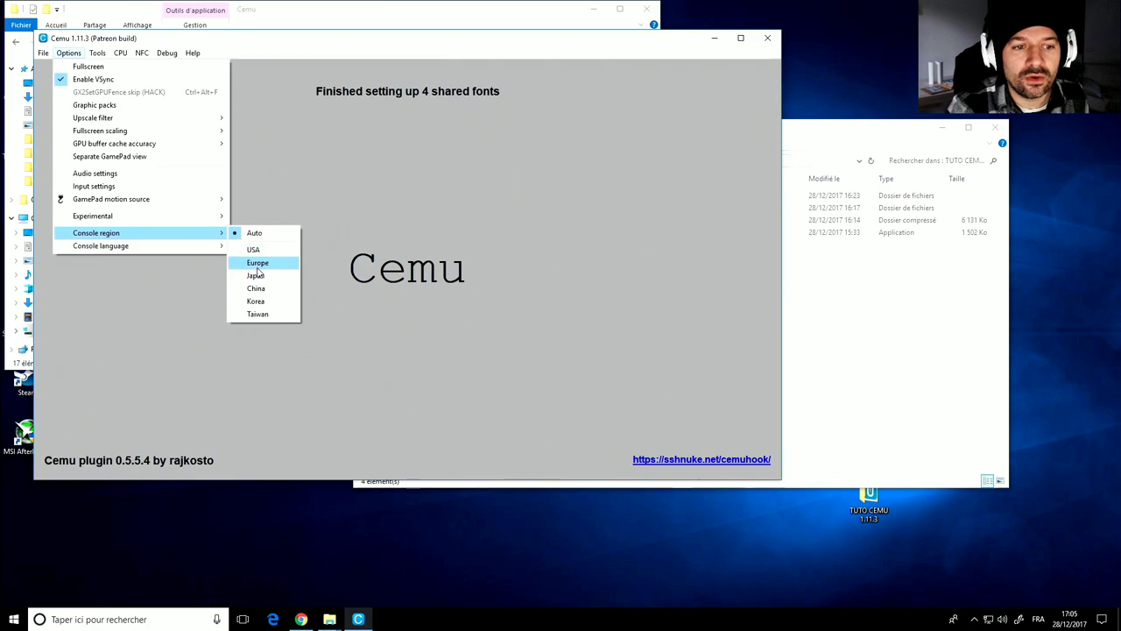
pyautogui.click(259, 265)
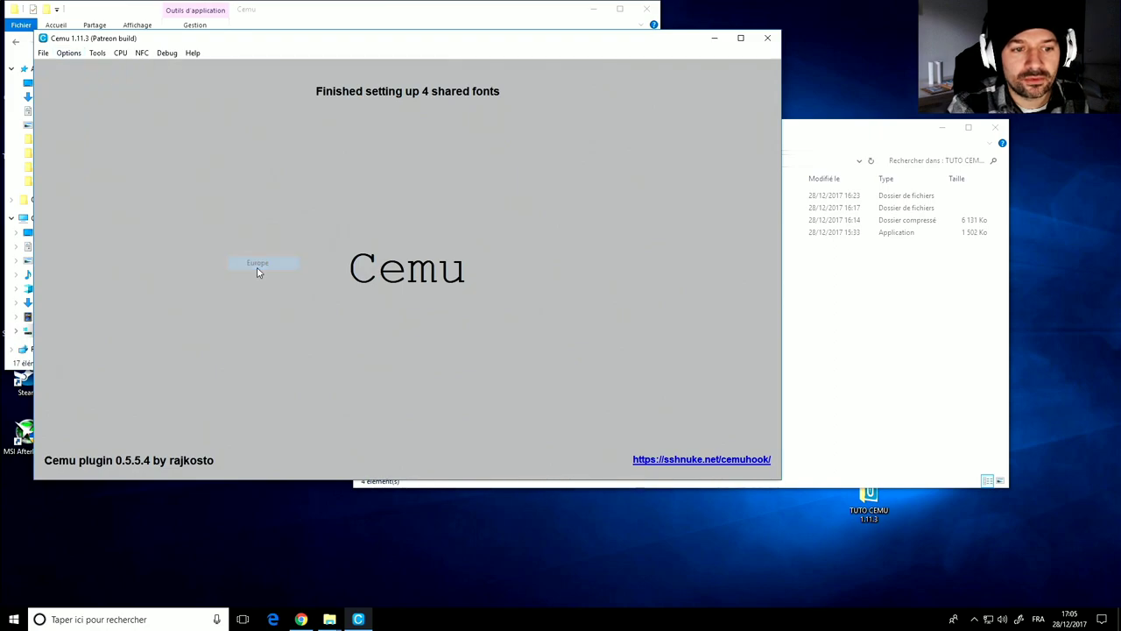
pyautogui.click(72, 53)
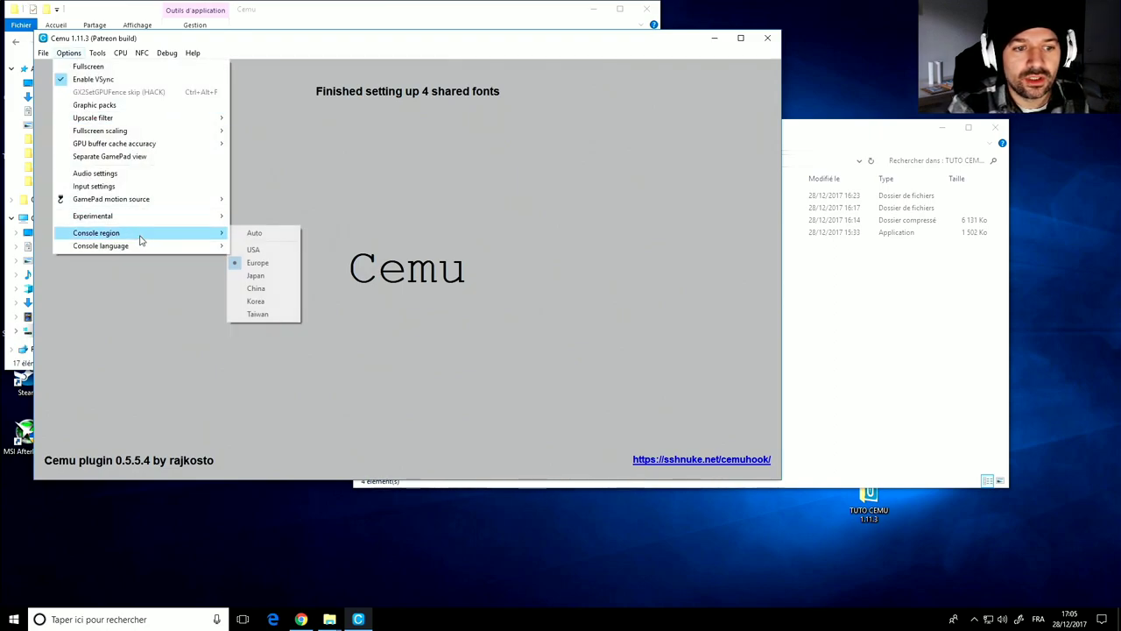
pyautogui.moveTo(151, 247)
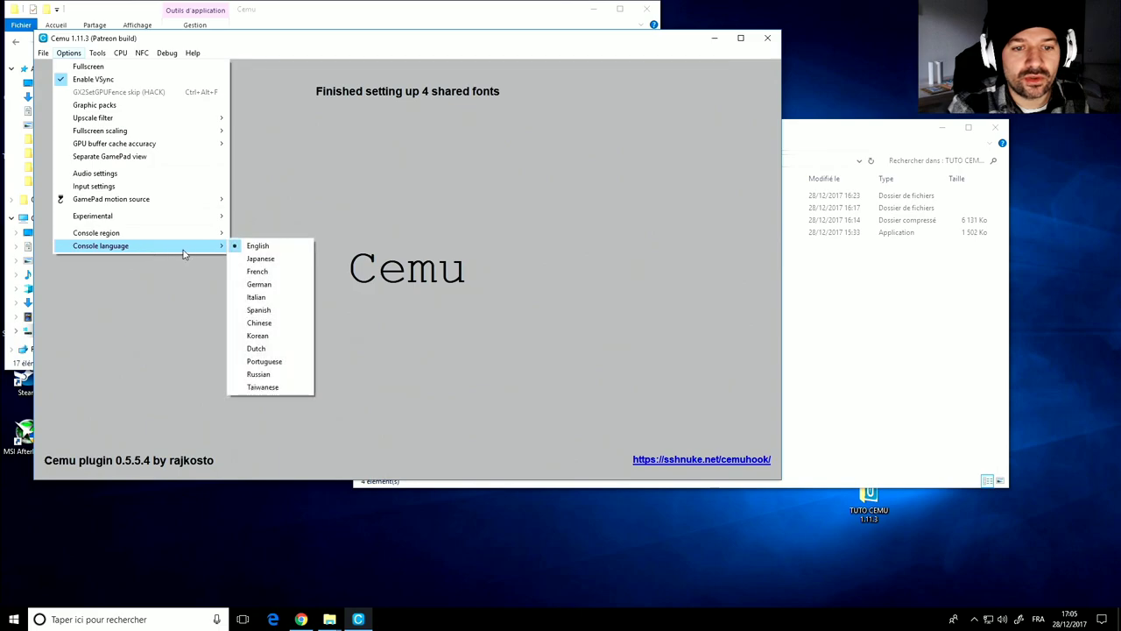
pyautogui.click(254, 272)
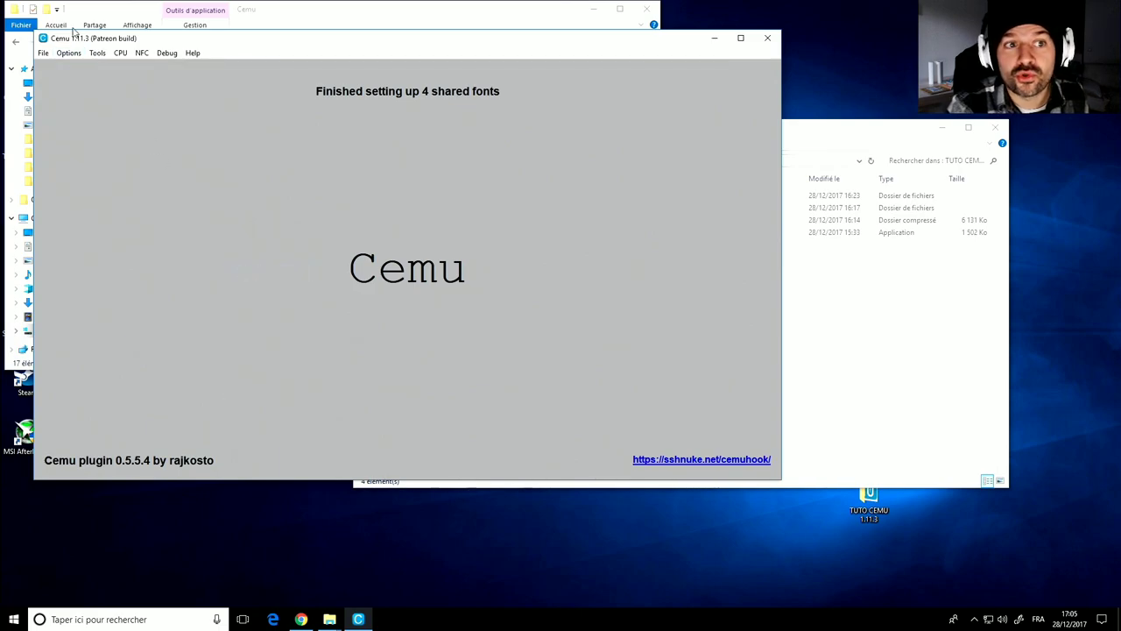
# Step: Set the upscale filter to Bilinear
pyautogui.click(73, 55)
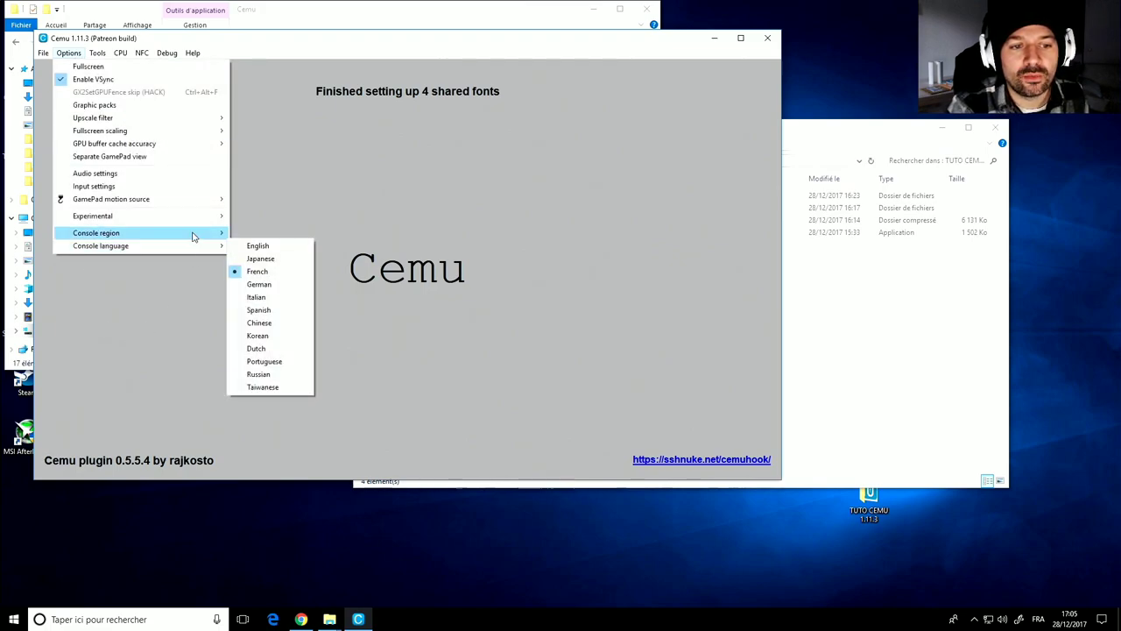
pyautogui.moveTo(195, 235)
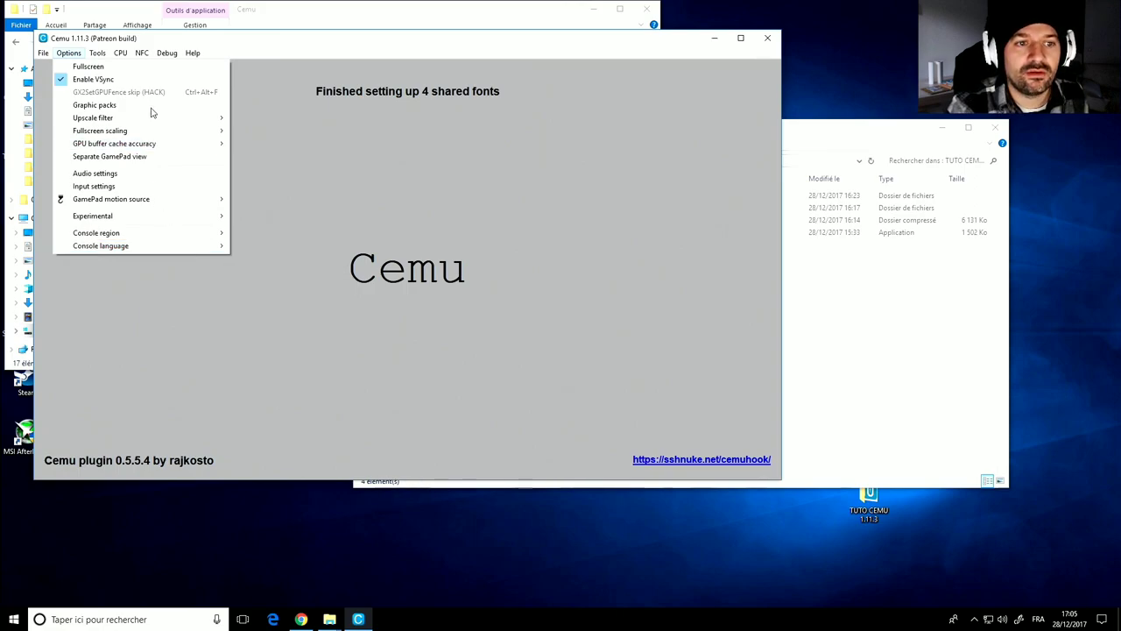
pyautogui.moveTo(166, 106)
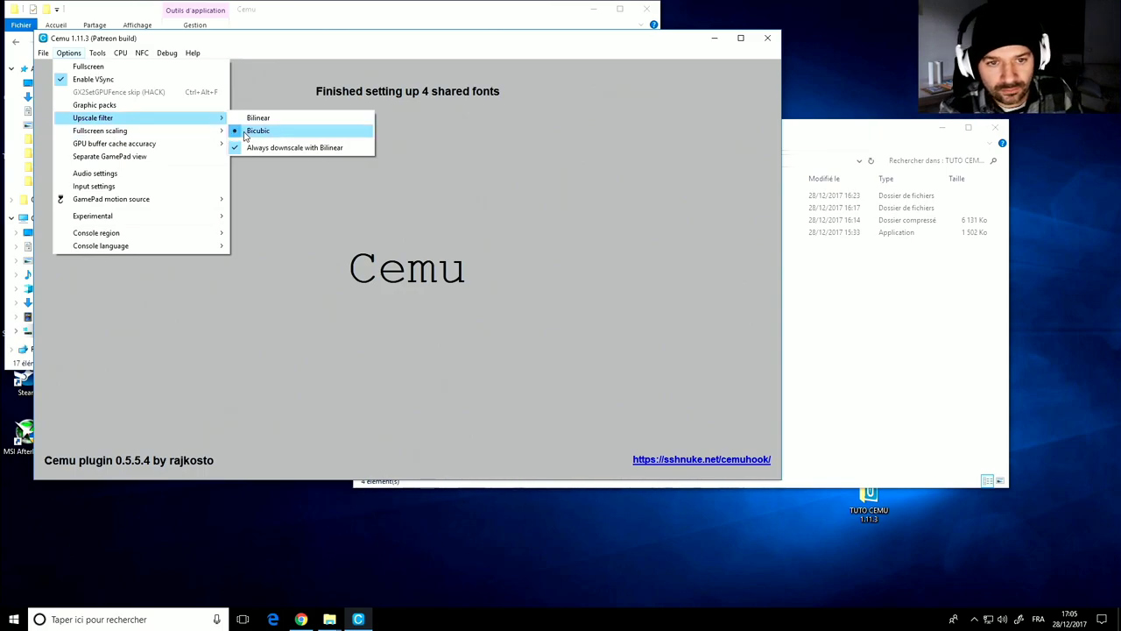
pyautogui.click(241, 120)
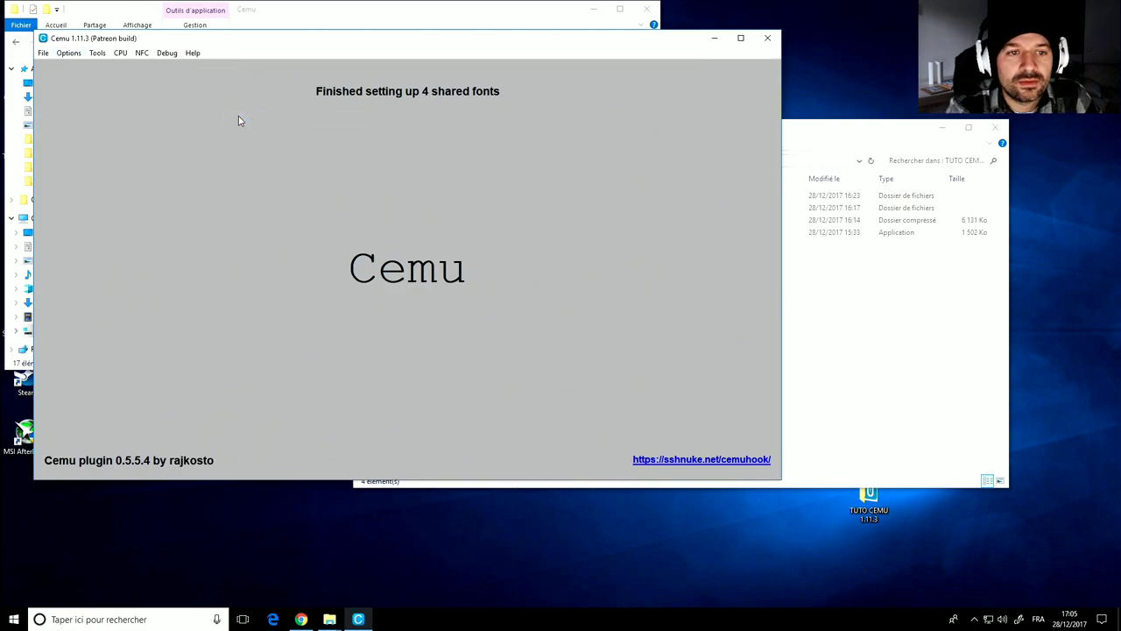
pyautogui.click(68, 53)
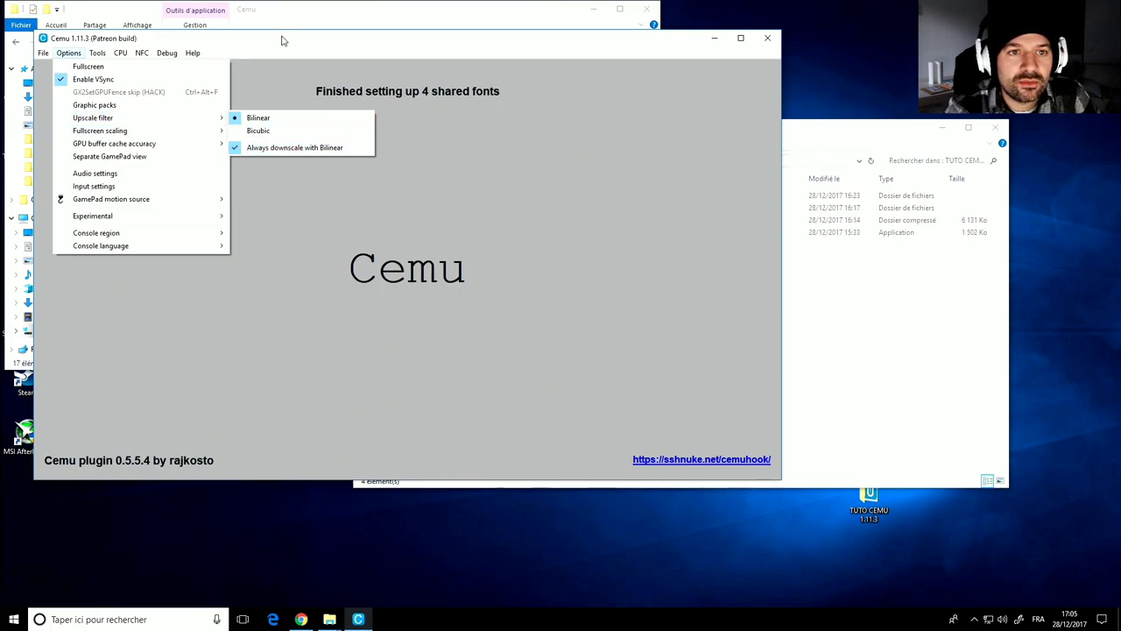
pyautogui.click(359, 52)
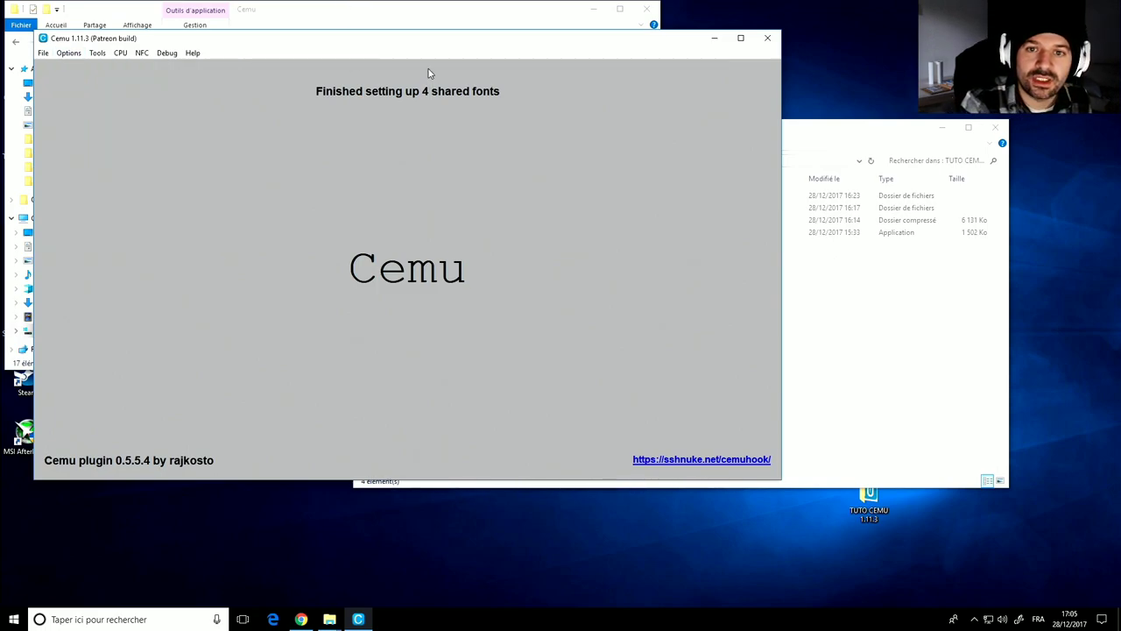
# Step: Move the emulator window away from the desktop icons and minimize the File Explorer windows
pyautogui.moveTo(412, 39); pyautogui.dragTo(668, 58)
pyautogui.click(593, 11)
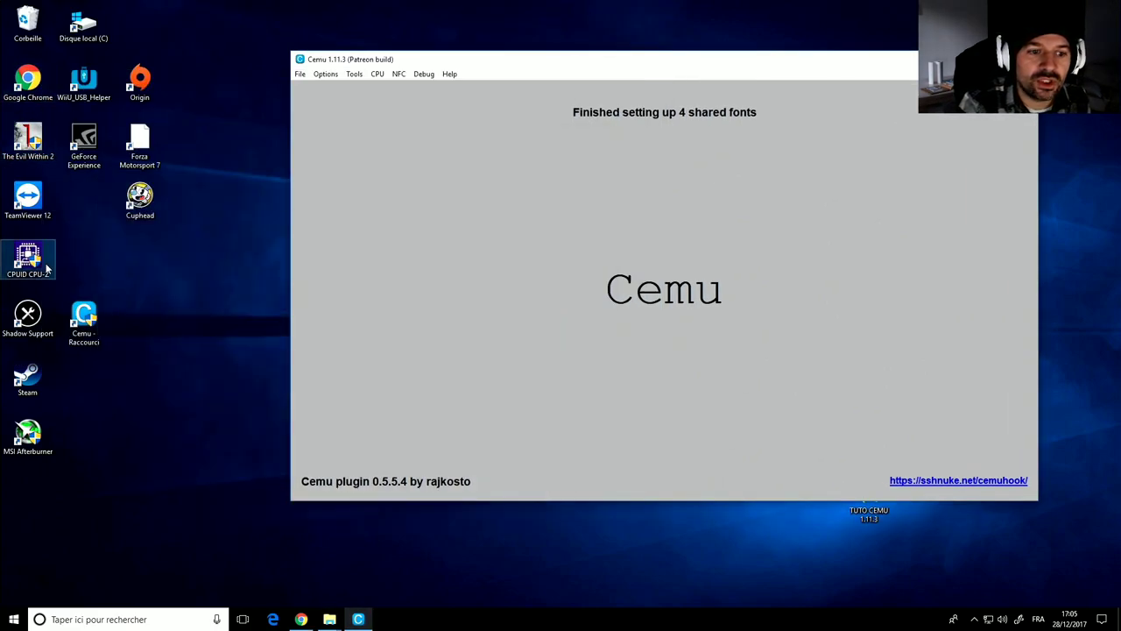
# Step: Launch a second Cemu instance from its desktop shortcut with permission granted, and move the original window away from it
pyautogui.click(78, 319)
pyautogui.doubleClick(78, 319)
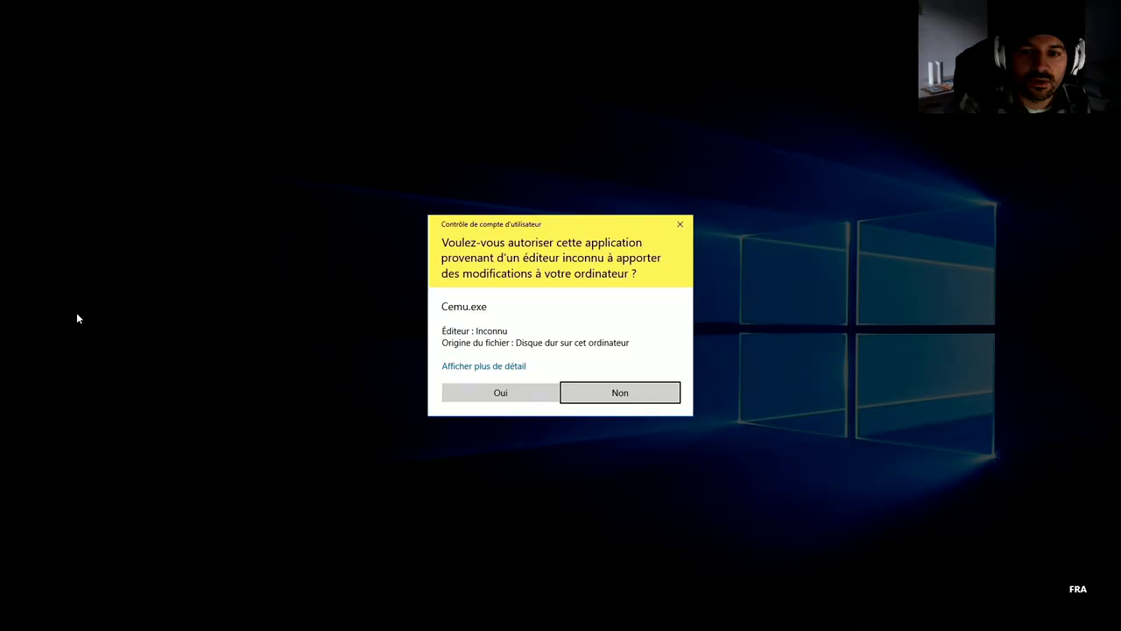
pyautogui.click(482, 393)
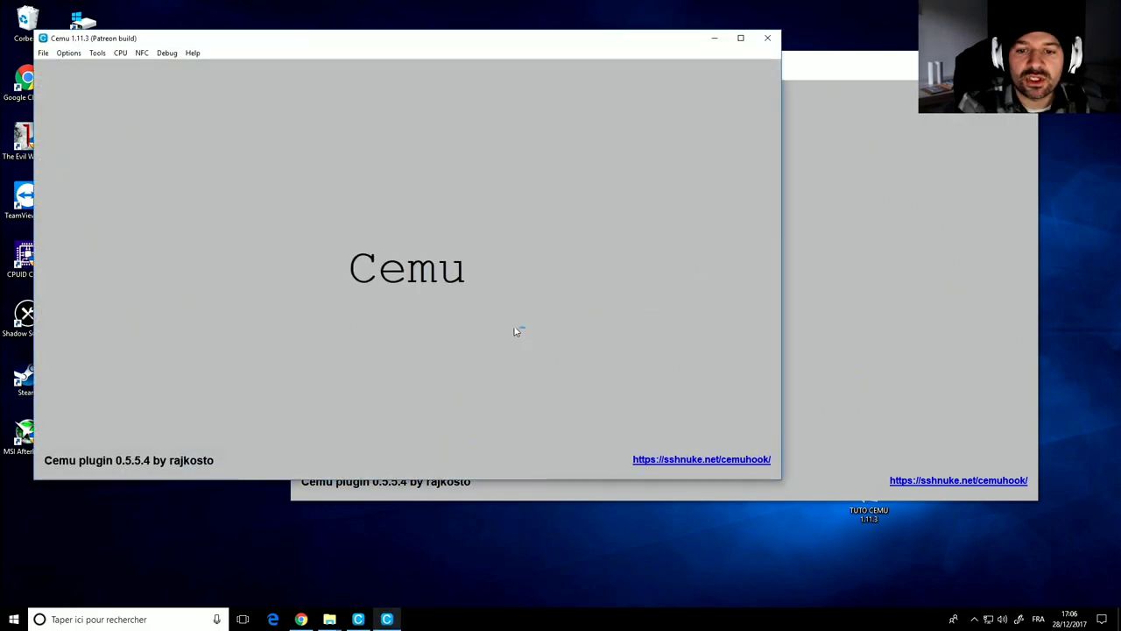
pyautogui.click(856, 75)
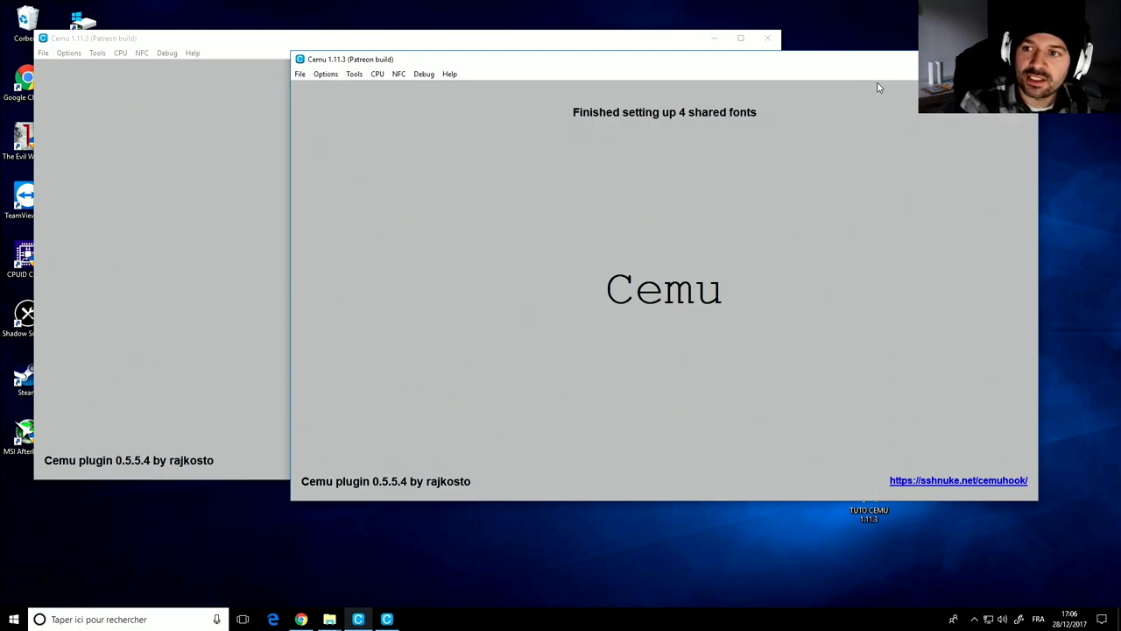
pyautogui.moveTo(867, 73); pyautogui.dragTo(929, 160)
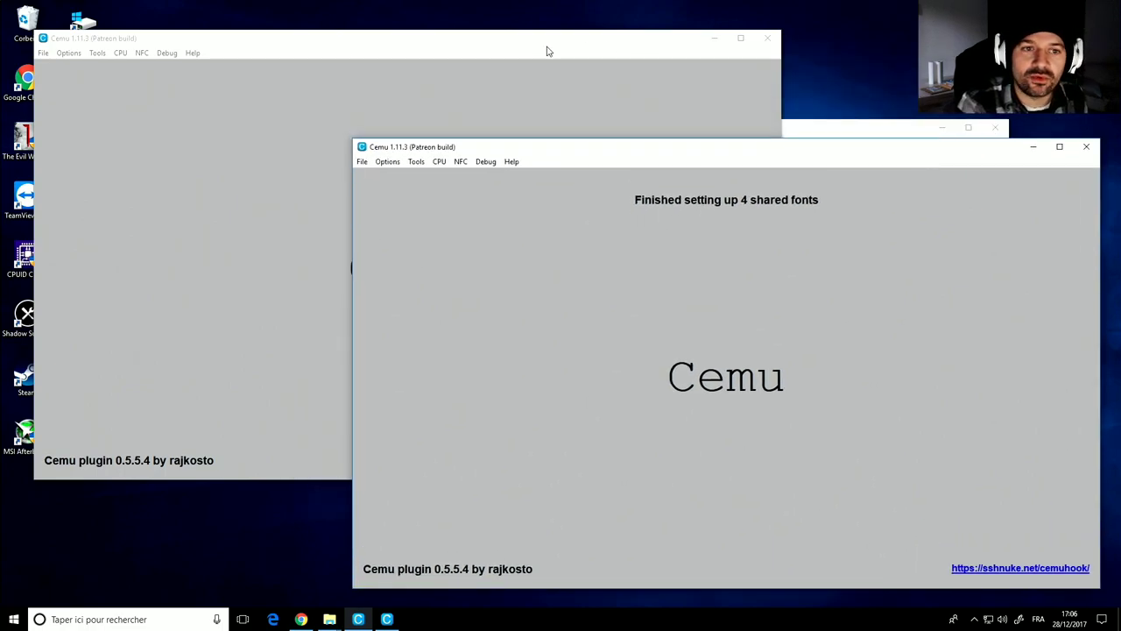
# Step: Check the graphics options in the second instance and set GPU buffer cache accuracy to Low (fast) in the original one
pyautogui.click(43, 52)
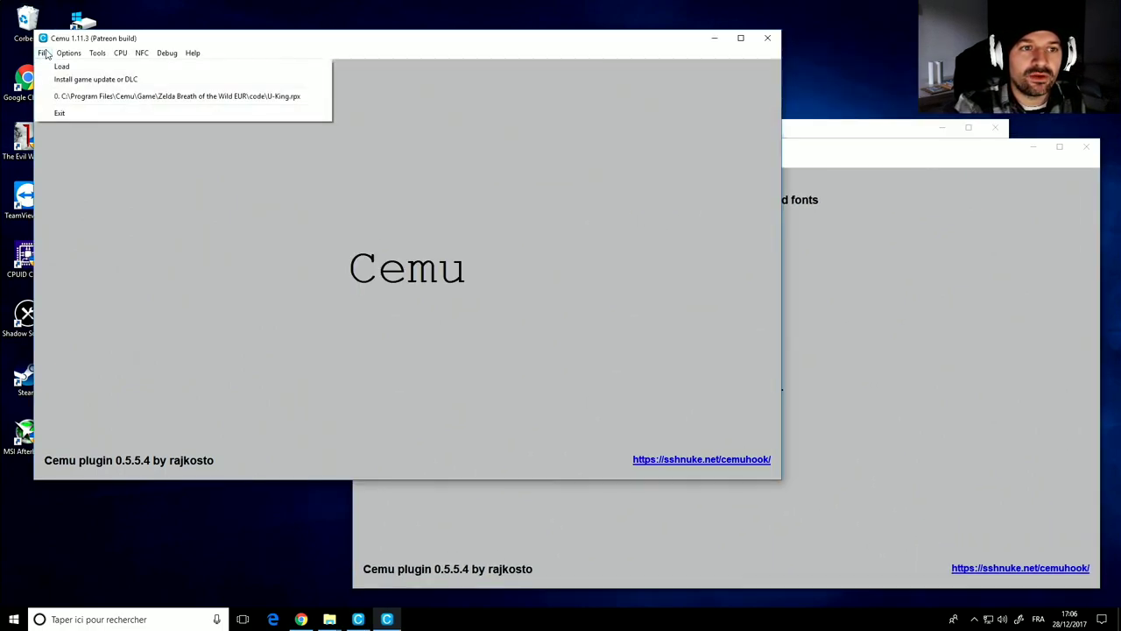
pyautogui.moveTo(68, 53)
pyautogui.moveTo(175, 143)
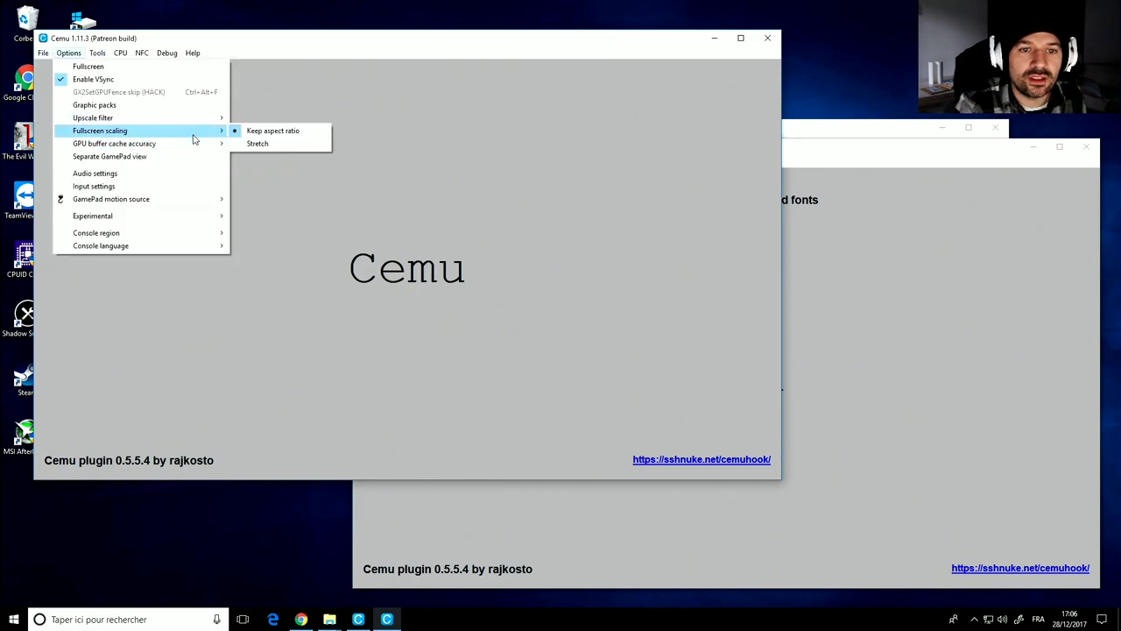
pyautogui.moveTo(204, 117)
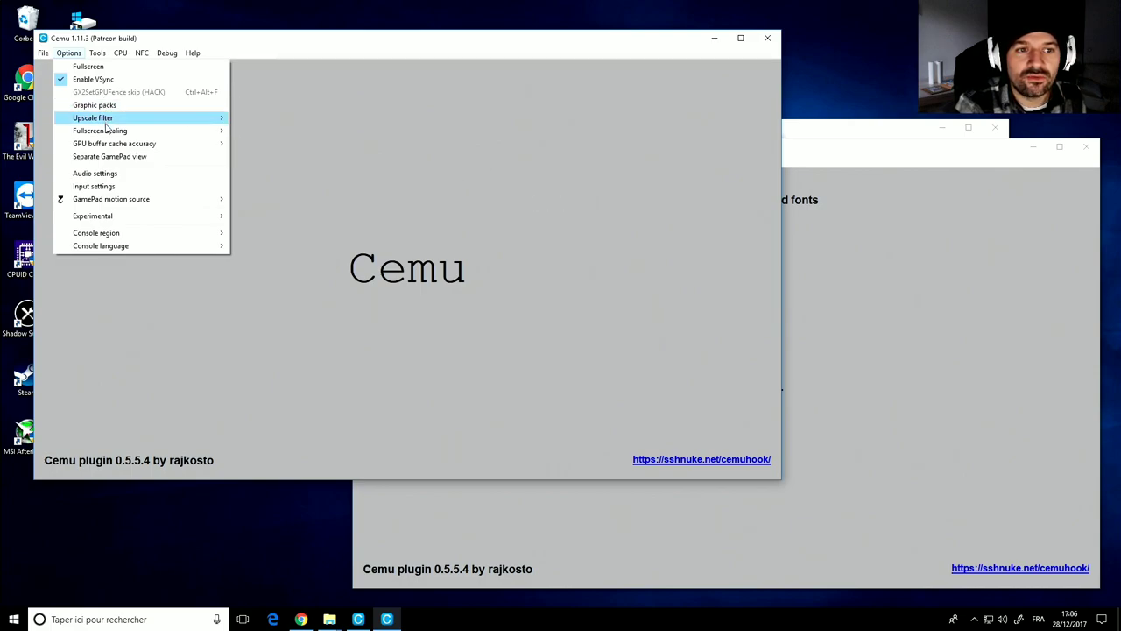
pyautogui.moveTo(113, 135)
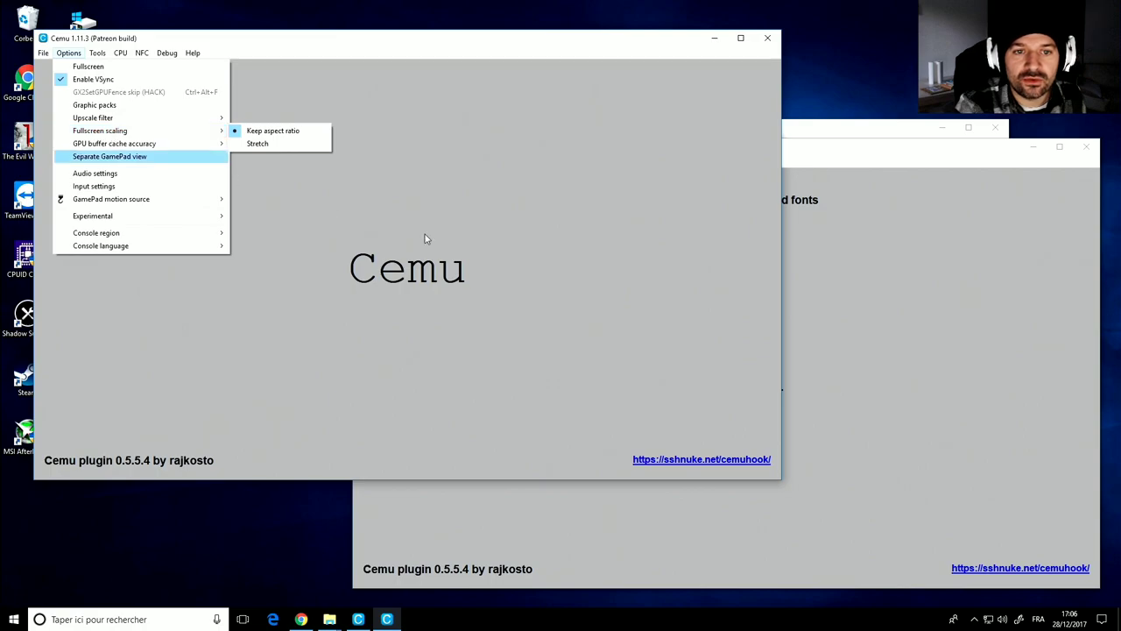
pyautogui.click(875, 161)
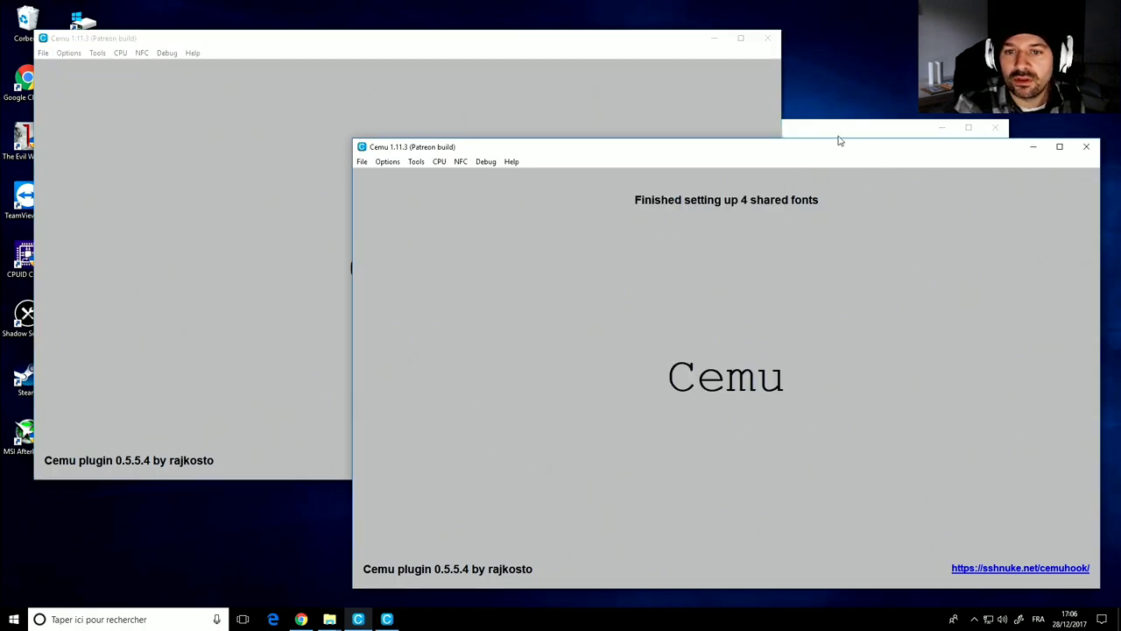
pyautogui.click(387, 161)
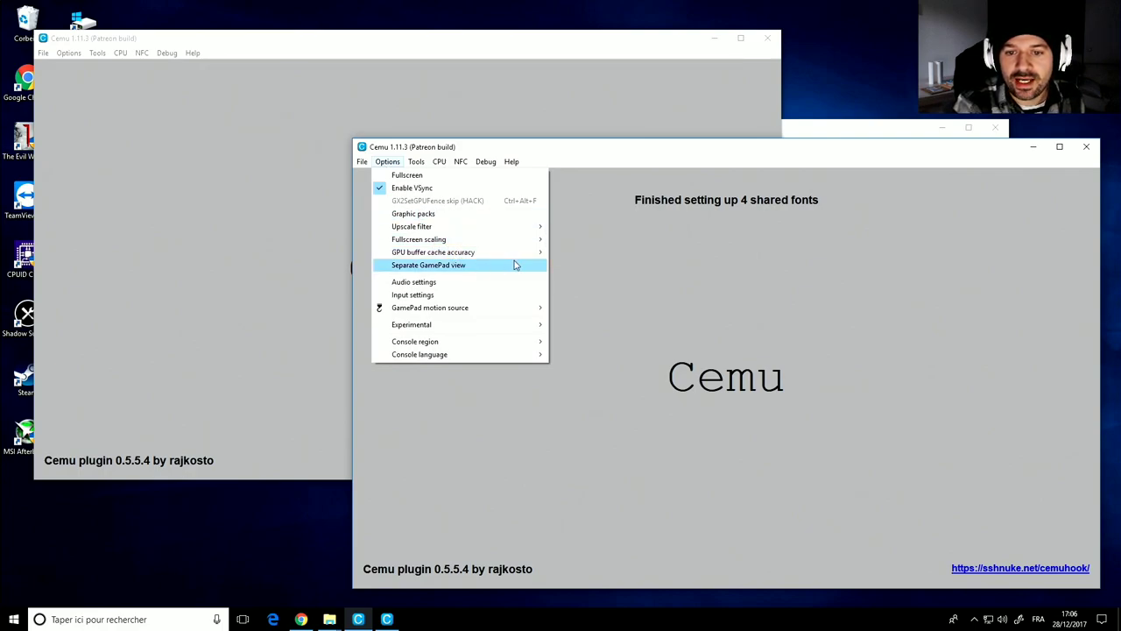
pyautogui.moveTo(523, 253)
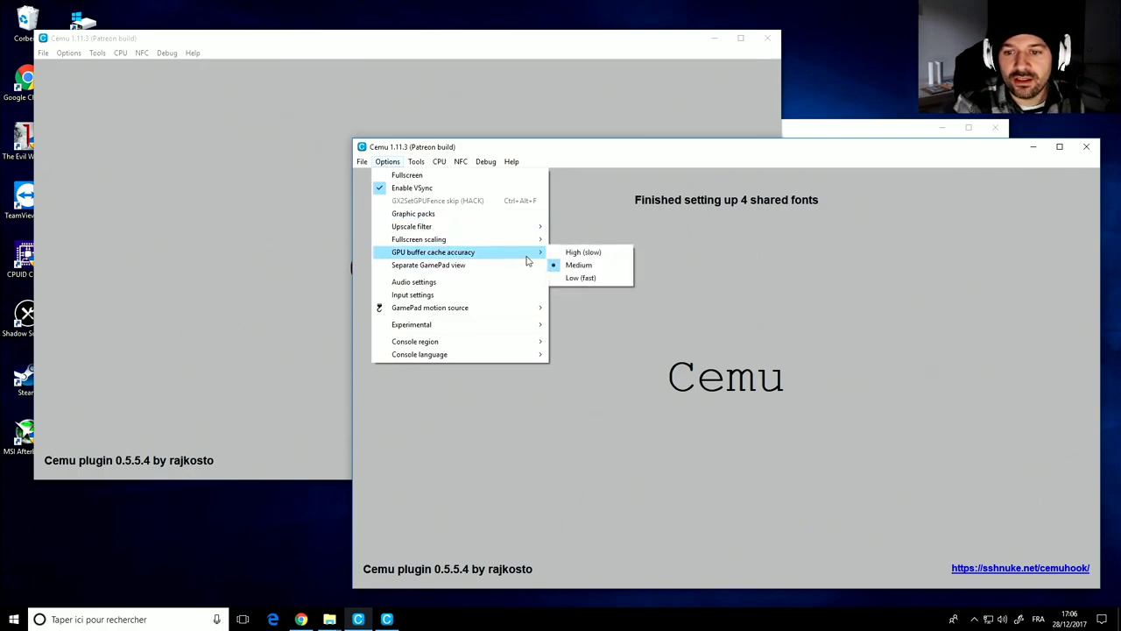
pyautogui.click(573, 278)
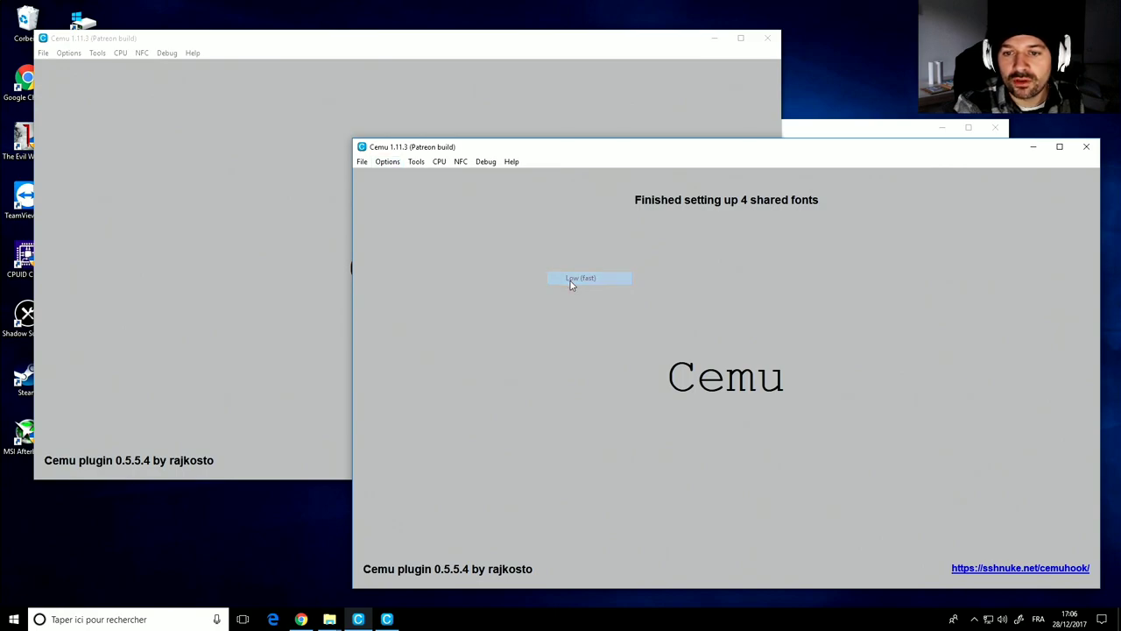
pyautogui.click(388, 161)
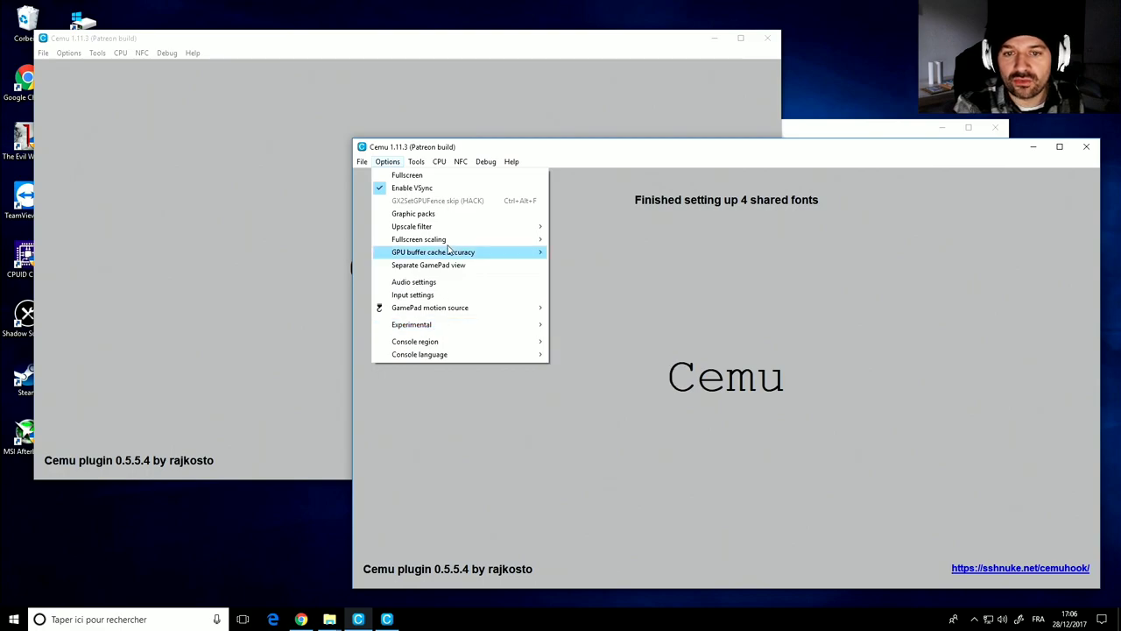
pyautogui.click(430, 175)
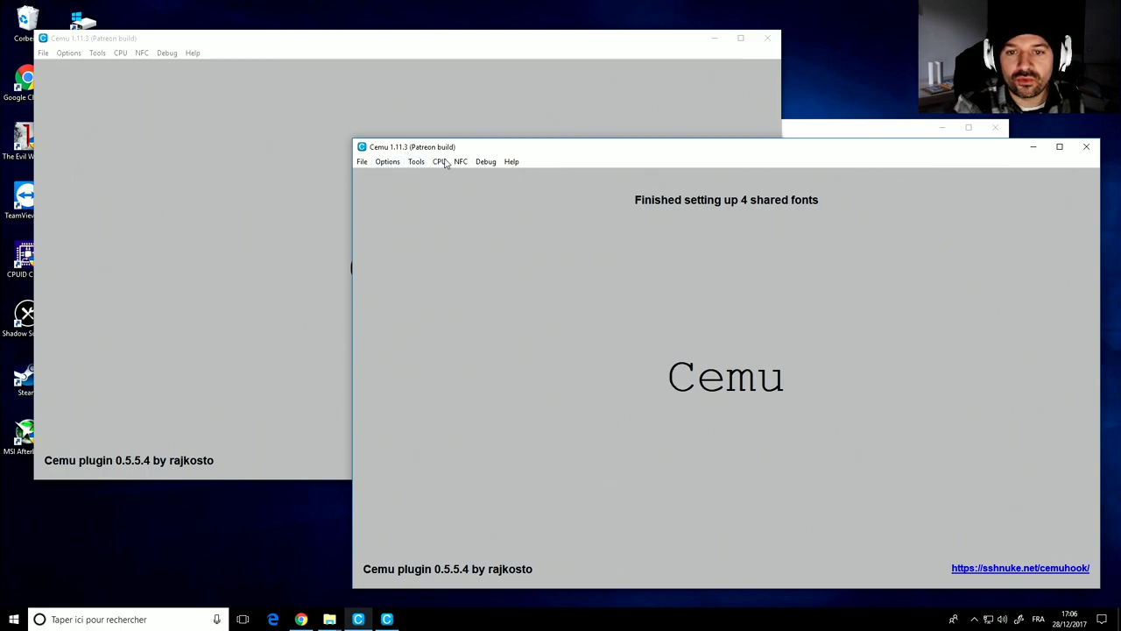
# Step: Set the CPU mode to Triple-core recompiler (fast, unstable!) and check the selection
pyautogui.click(443, 162)
pyautogui.moveTo(468, 178)
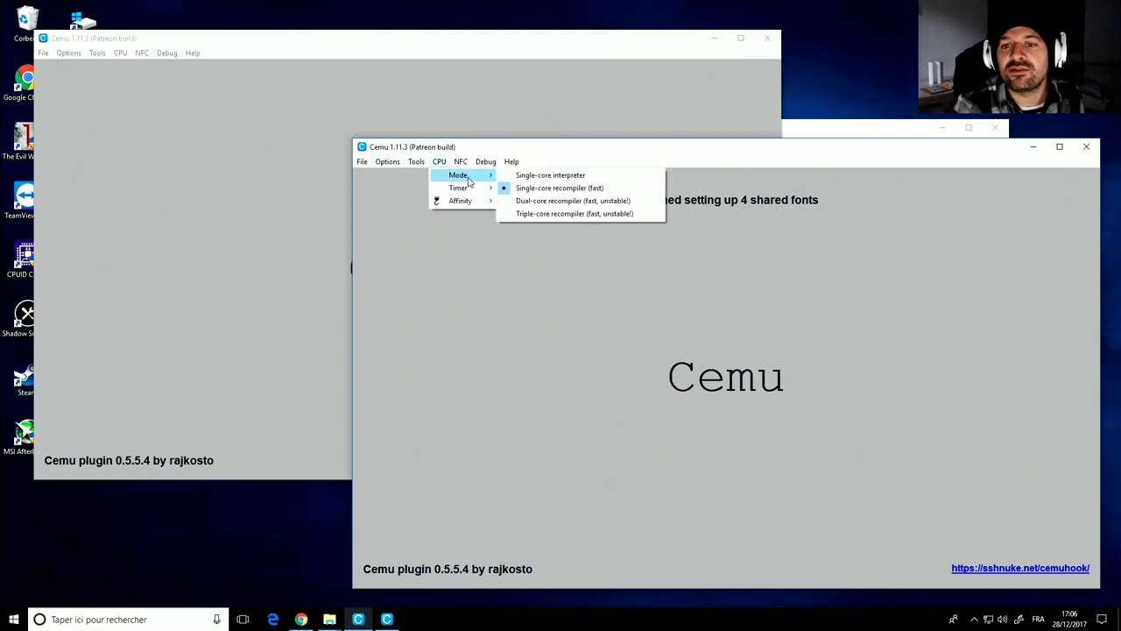
pyautogui.click(525, 215)
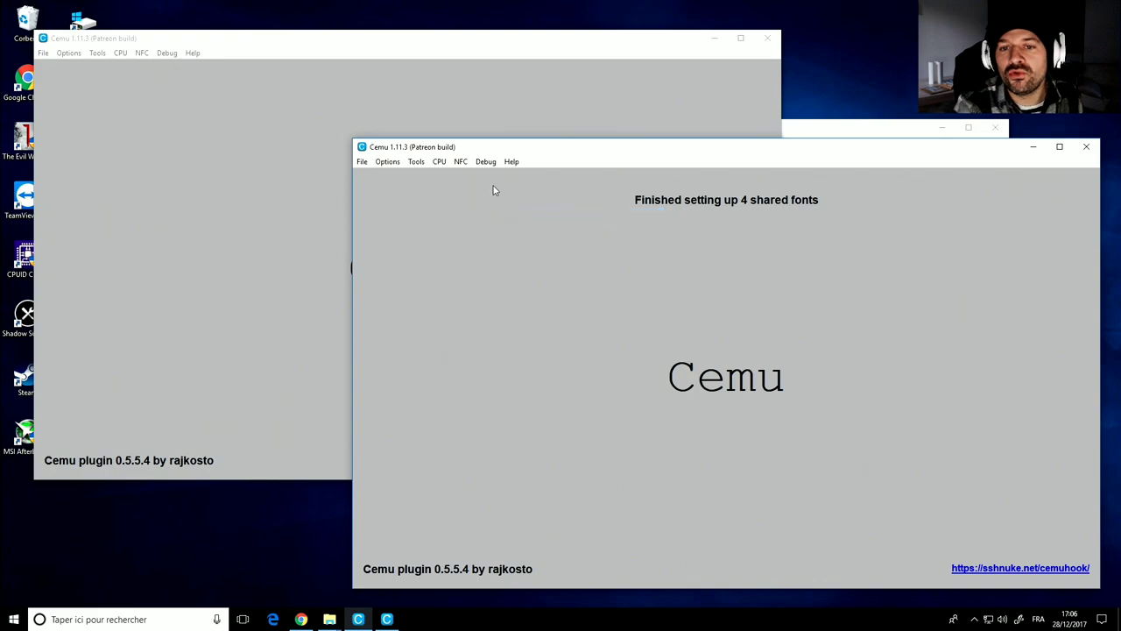
pyautogui.click(414, 165)
pyautogui.click(417, 162)
pyautogui.click(438, 161)
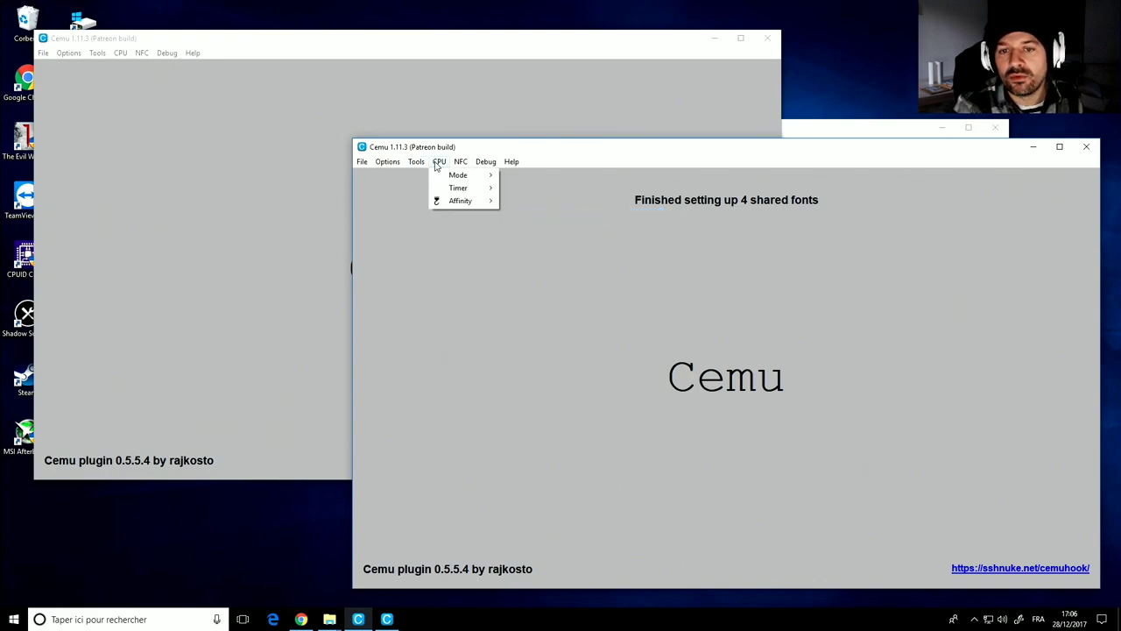
pyautogui.moveTo(417, 163)
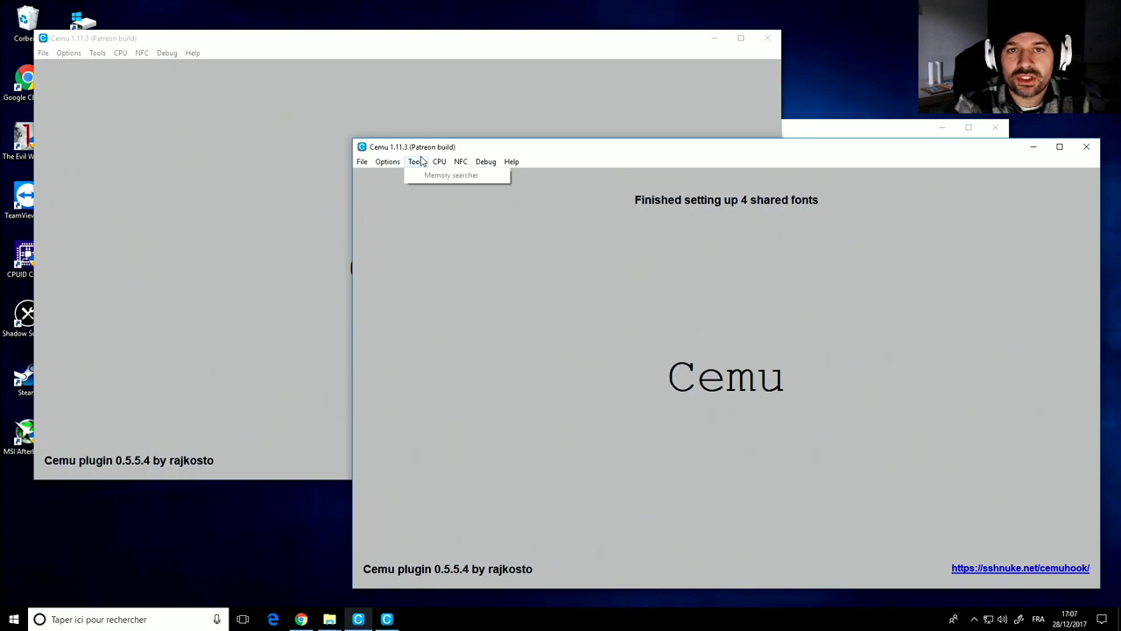
pyautogui.click(418, 165)
pyautogui.click(436, 167)
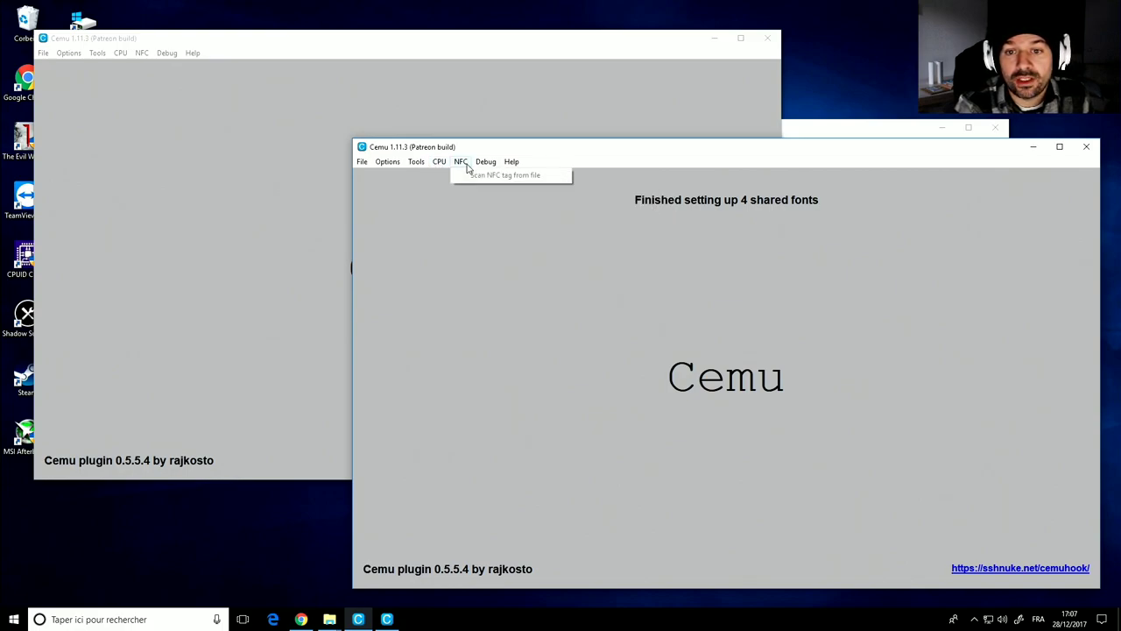
pyautogui.moveTo(462, 154)
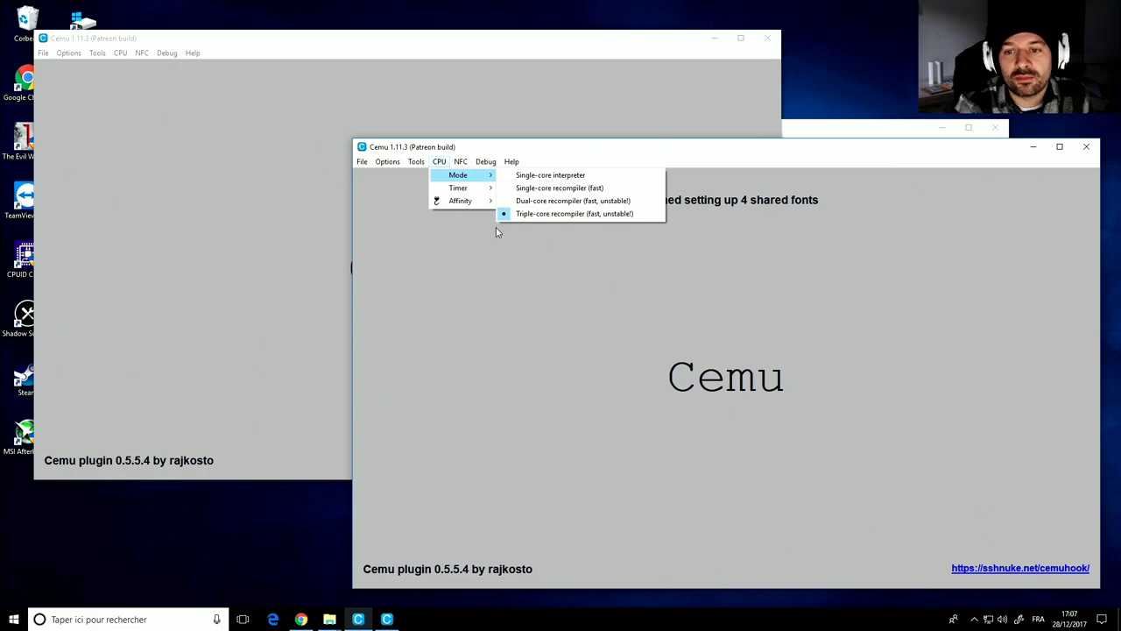
pyautogui.click(496, 226)
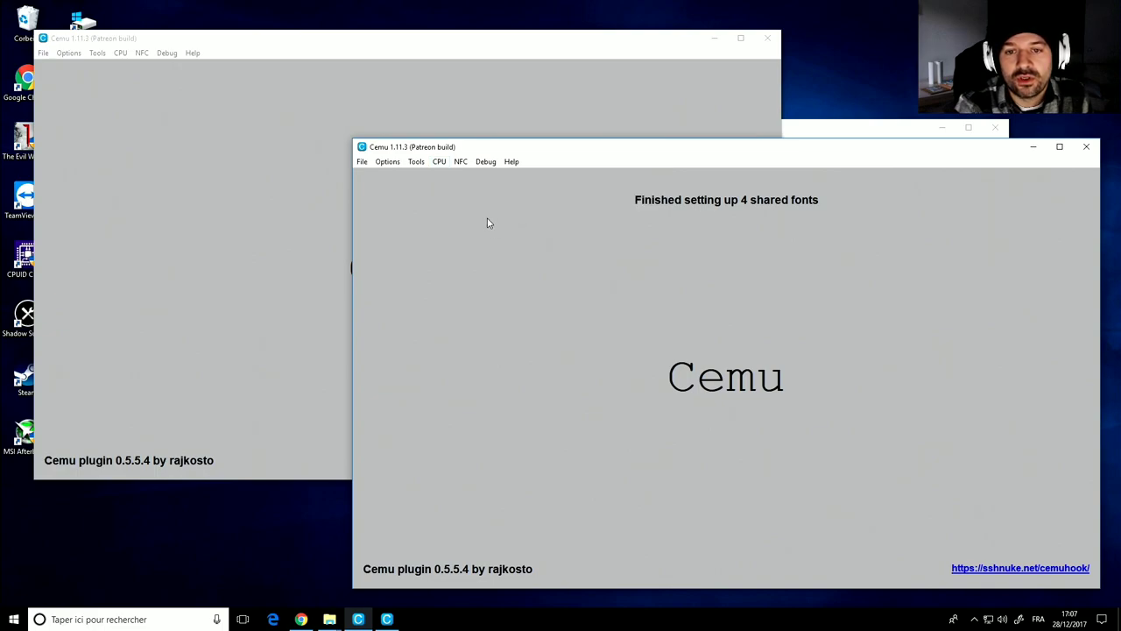
# Step: Set the MM Timer Accuracy to 1ms in the debug options
pyautogui.click(443, 165)
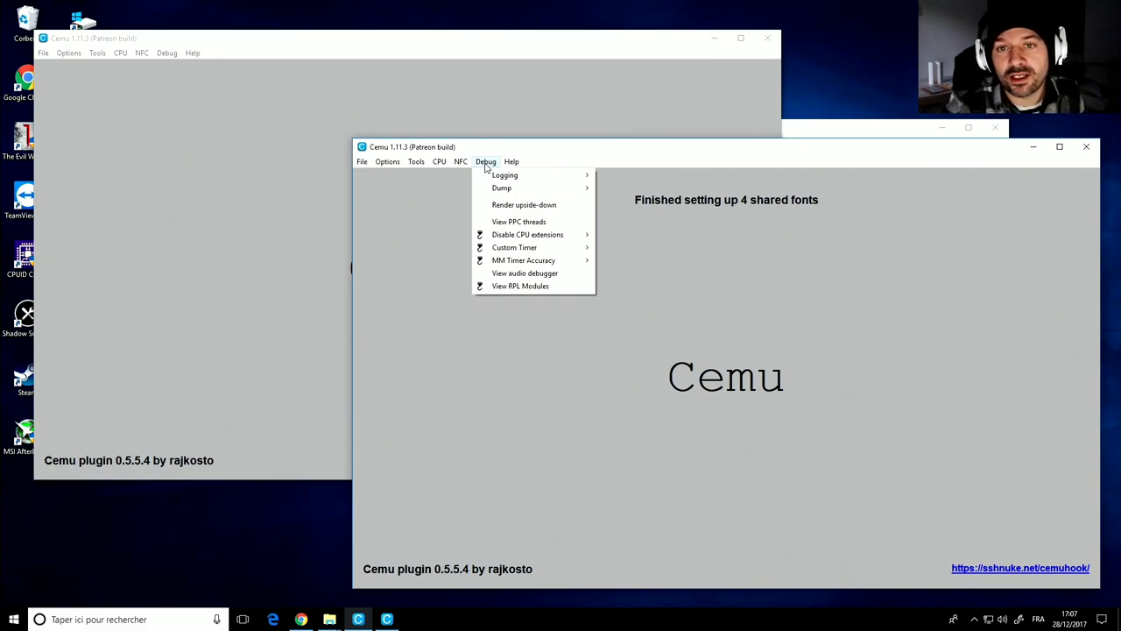
pyautogui.click(500, 155)
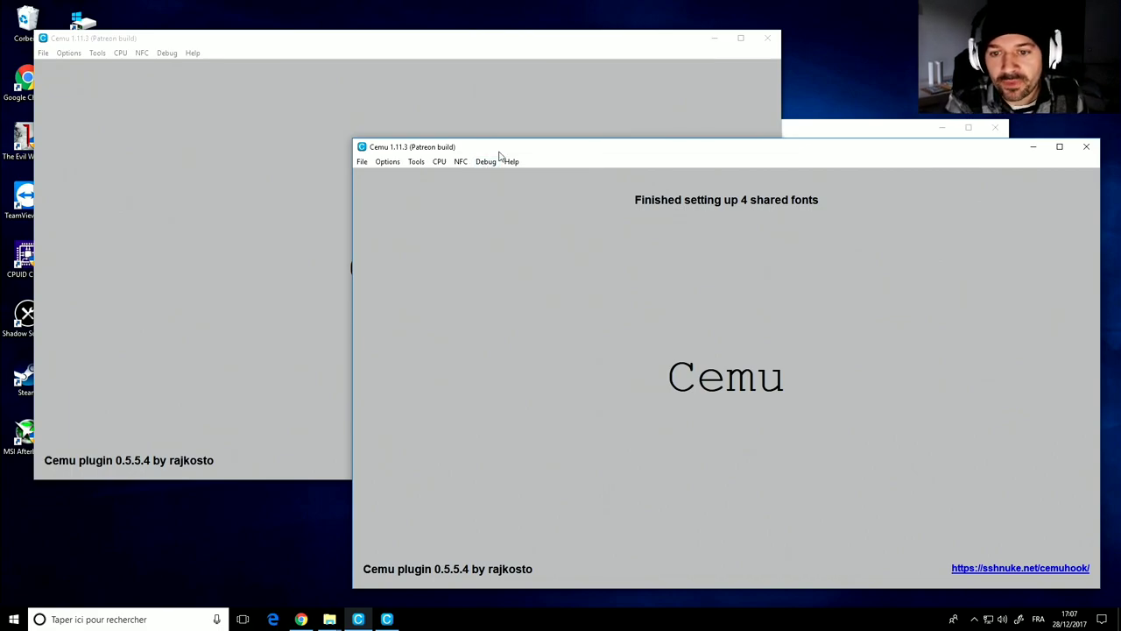
pyautogui.click(487, 164)
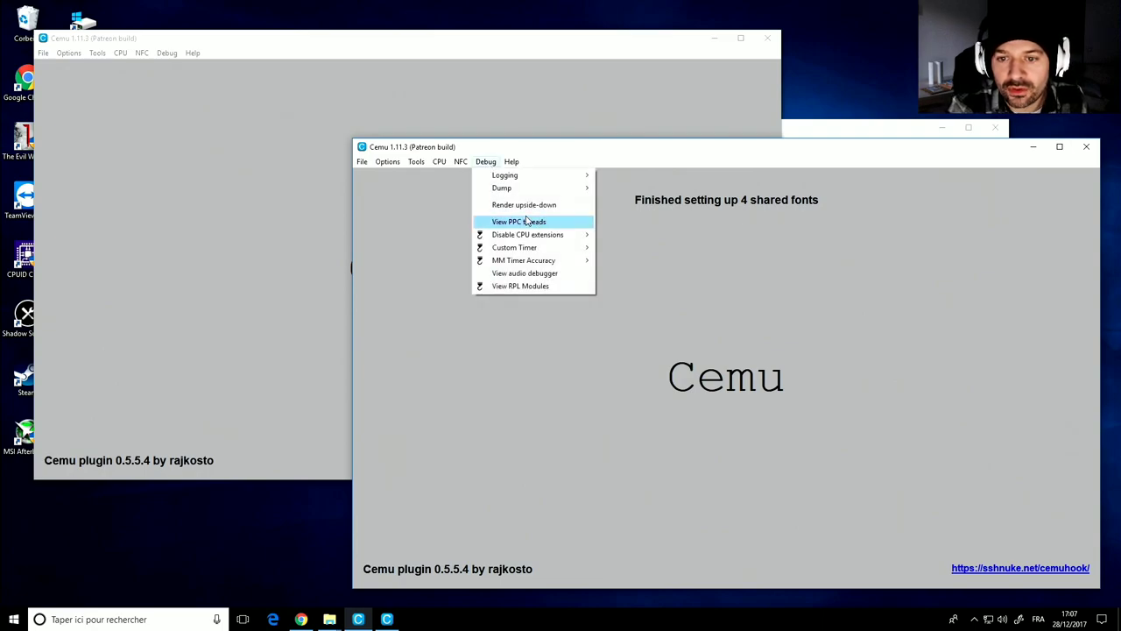
pyautogui.moveTo(557, 262)
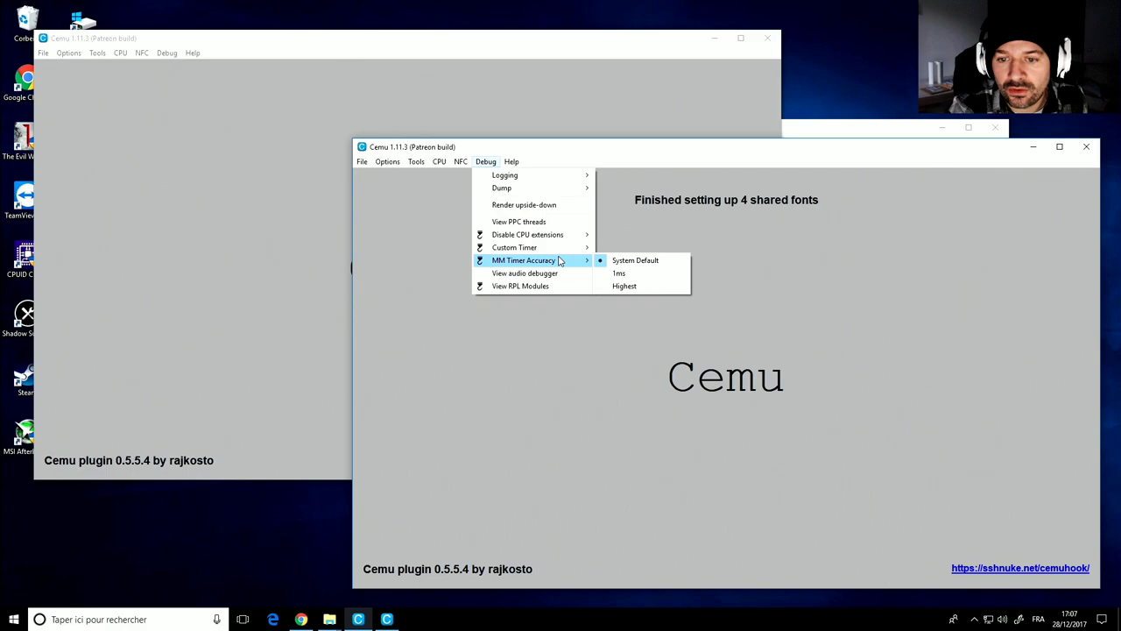
pyautogui.click(618, 274)
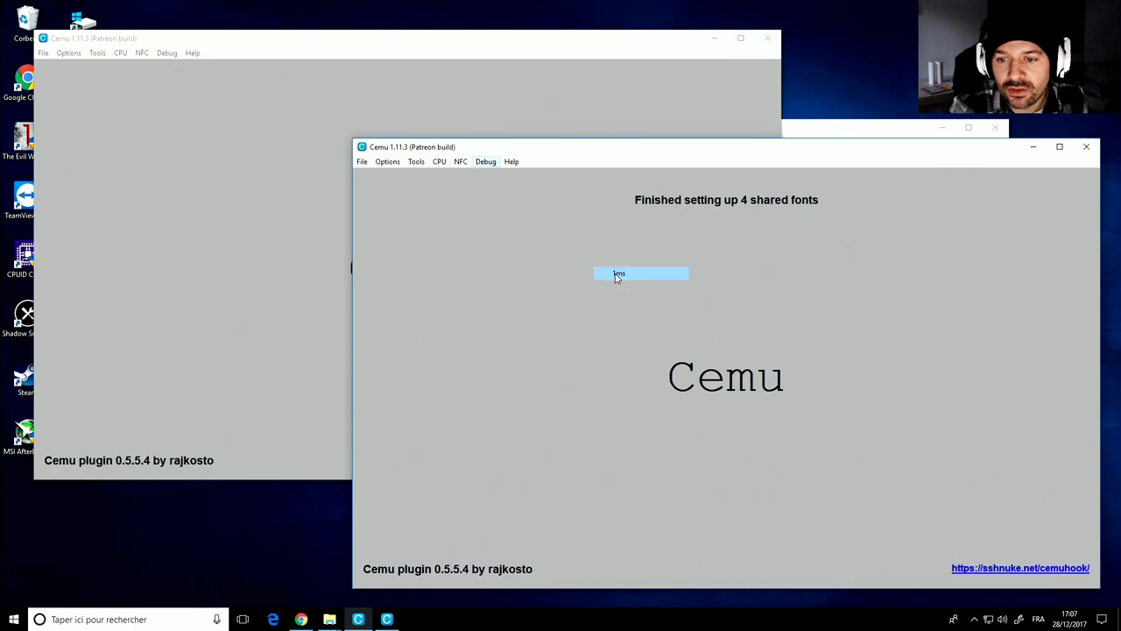
# Step: Set the Custom Timer to QPC in the debug options and check the selection
pyautogui.click(485, 162)
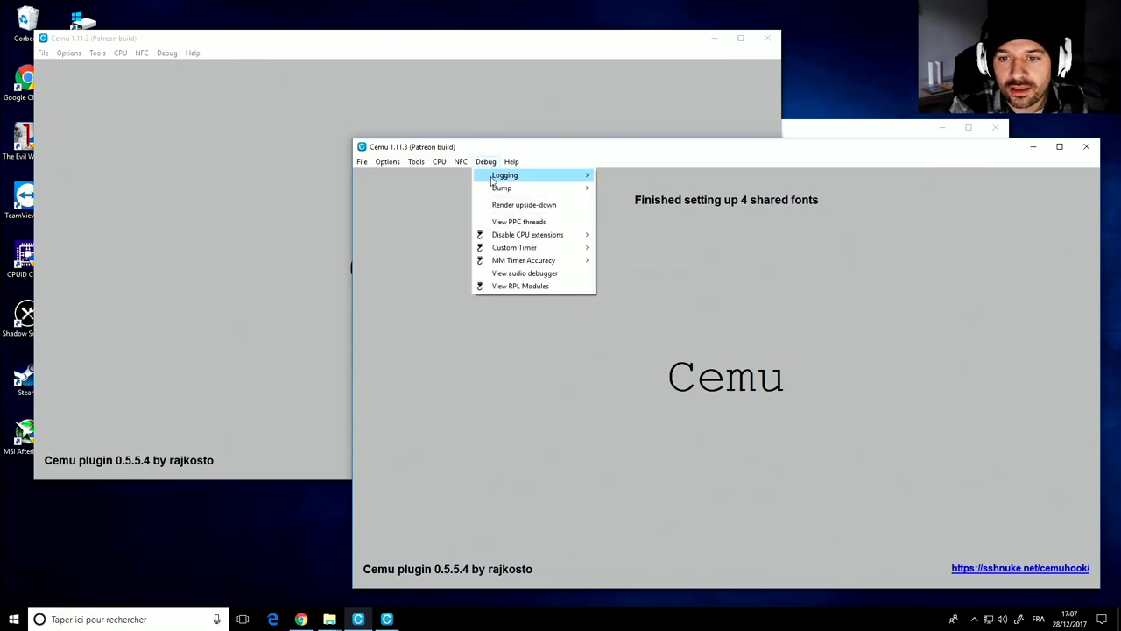
pyautogui.moveTo(543, 240)
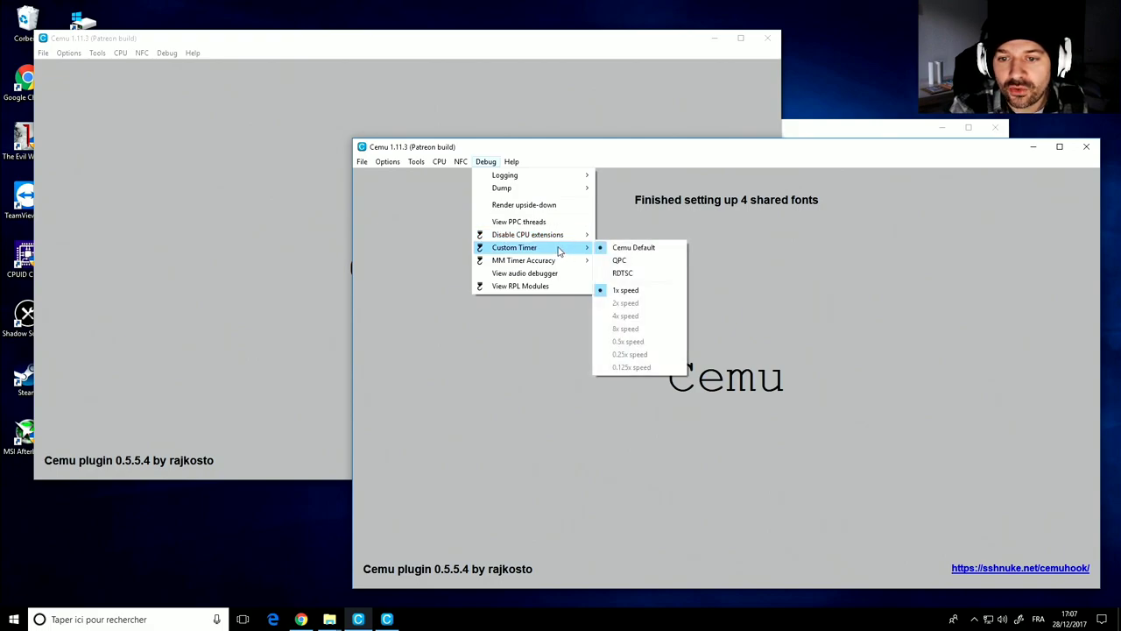
pyautogui.click(618, 262)
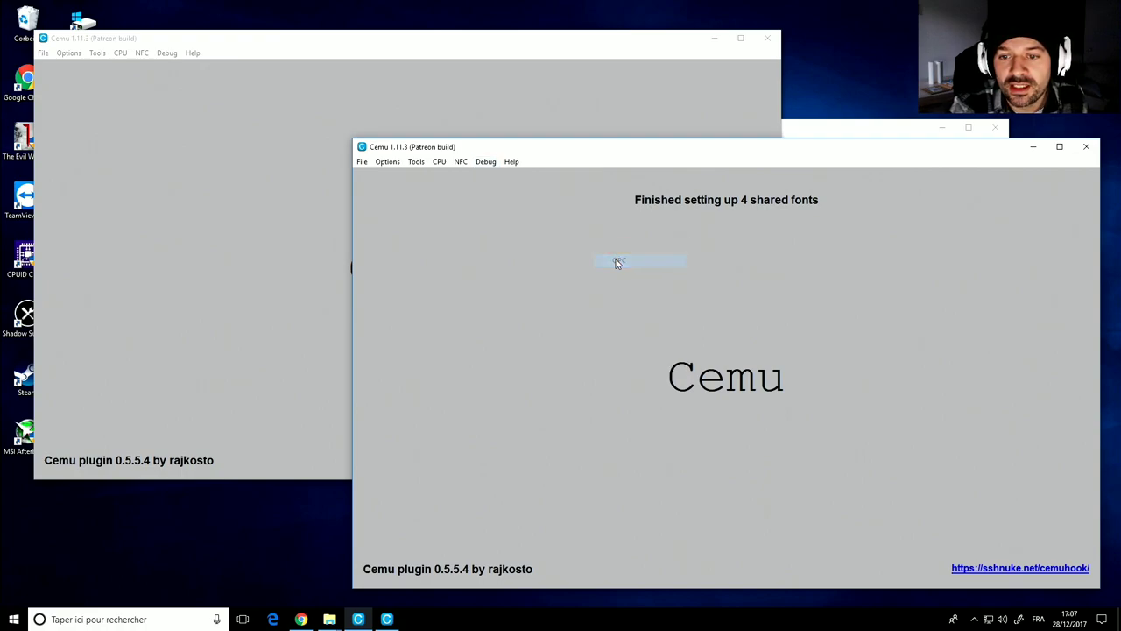
pyautogui.click(484, 167)
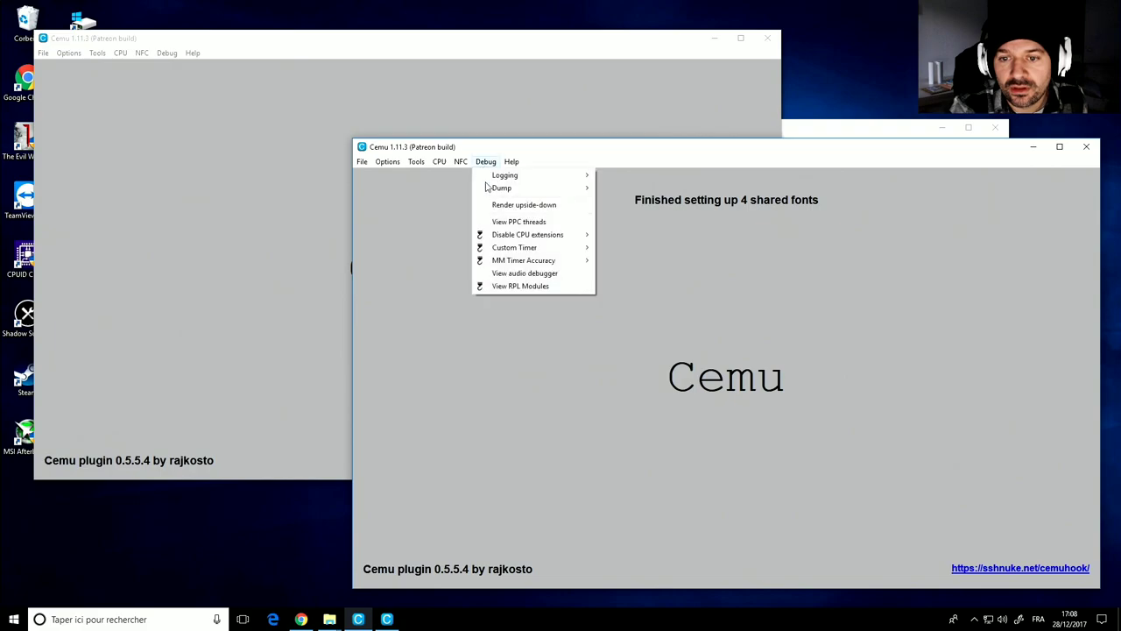
pyautogui.moveTo(541, 253)
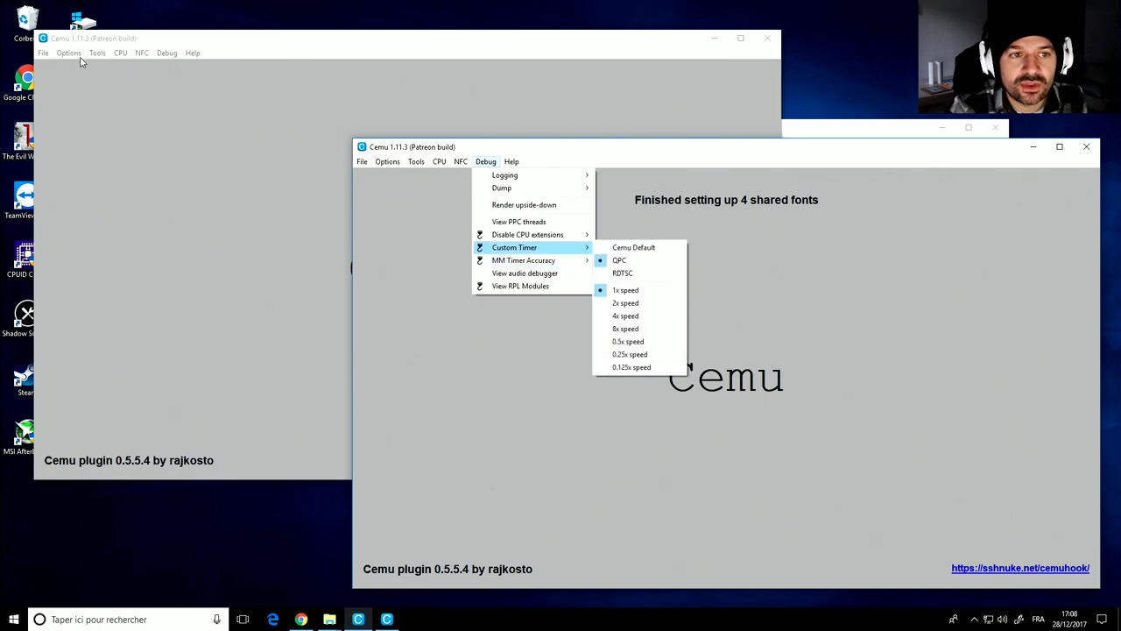
# Step: Check the debug options in the second Cemu instance for comparison and return to the original instance
pyautogui.click(121, 59)
pyautogui.click(172, 54)
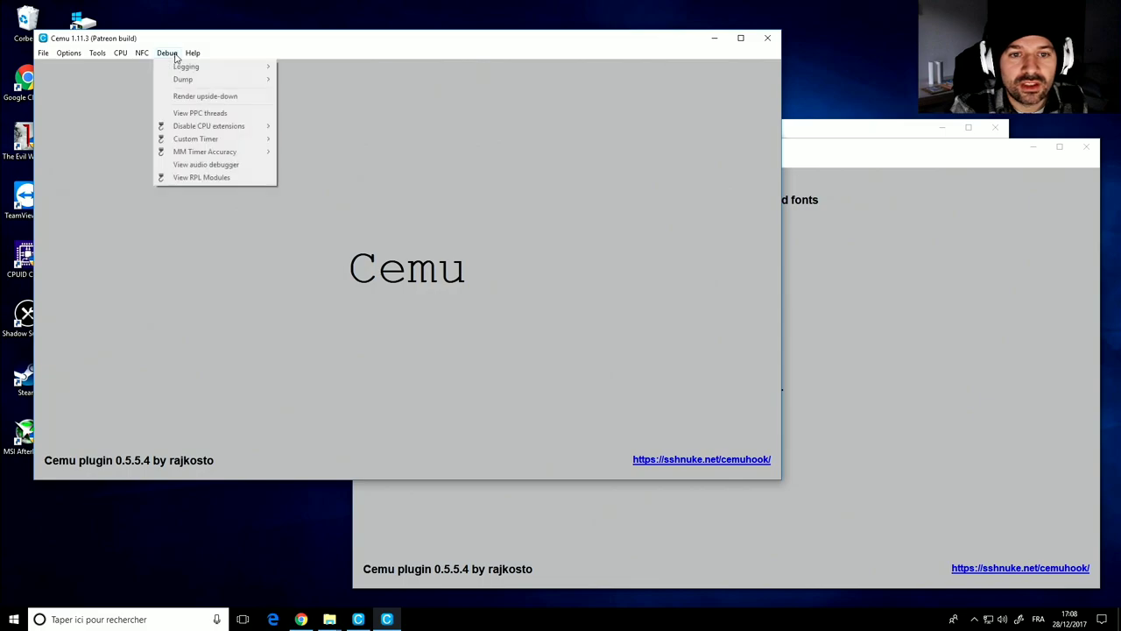
pyautogui.moveTo(210, 156)
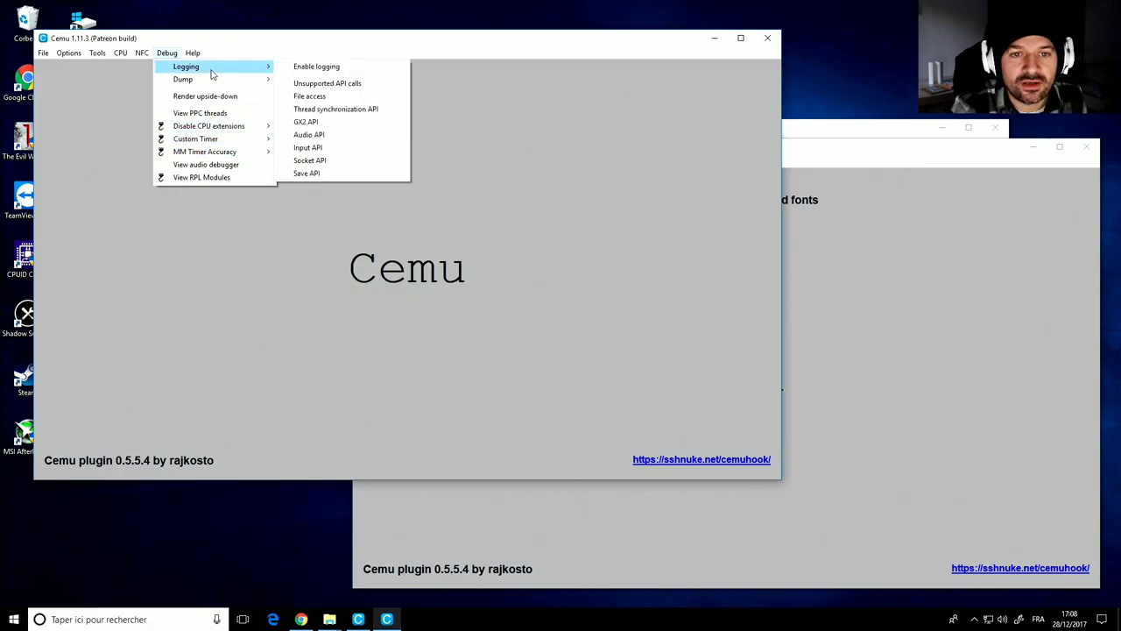
pyautogui.moveTo(212, 82)
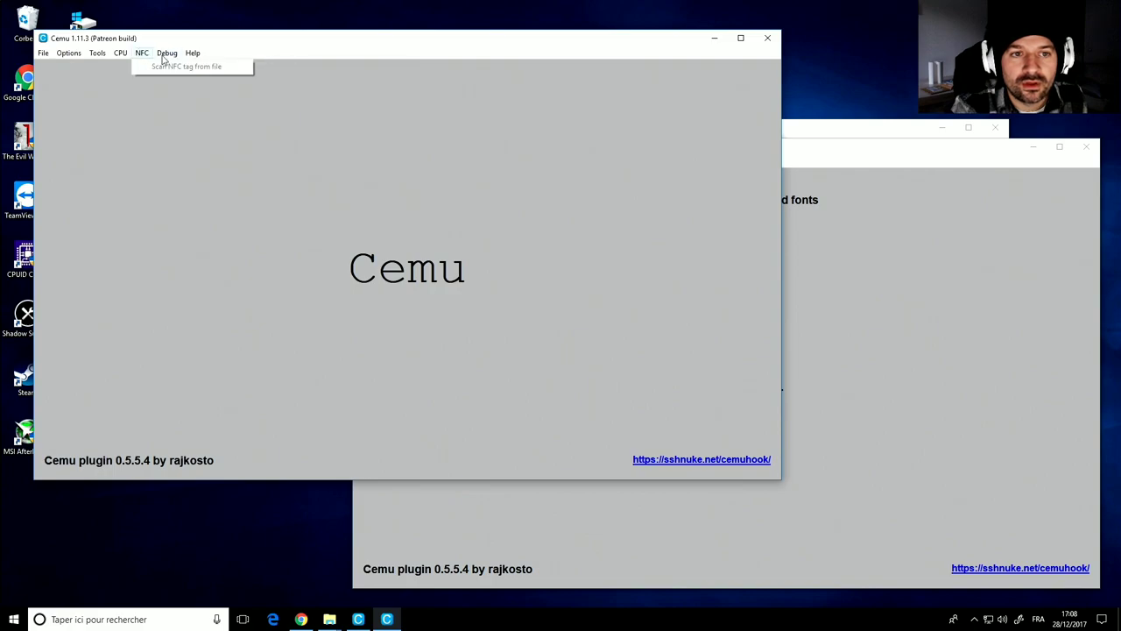
pyautogui.click(838, 314)
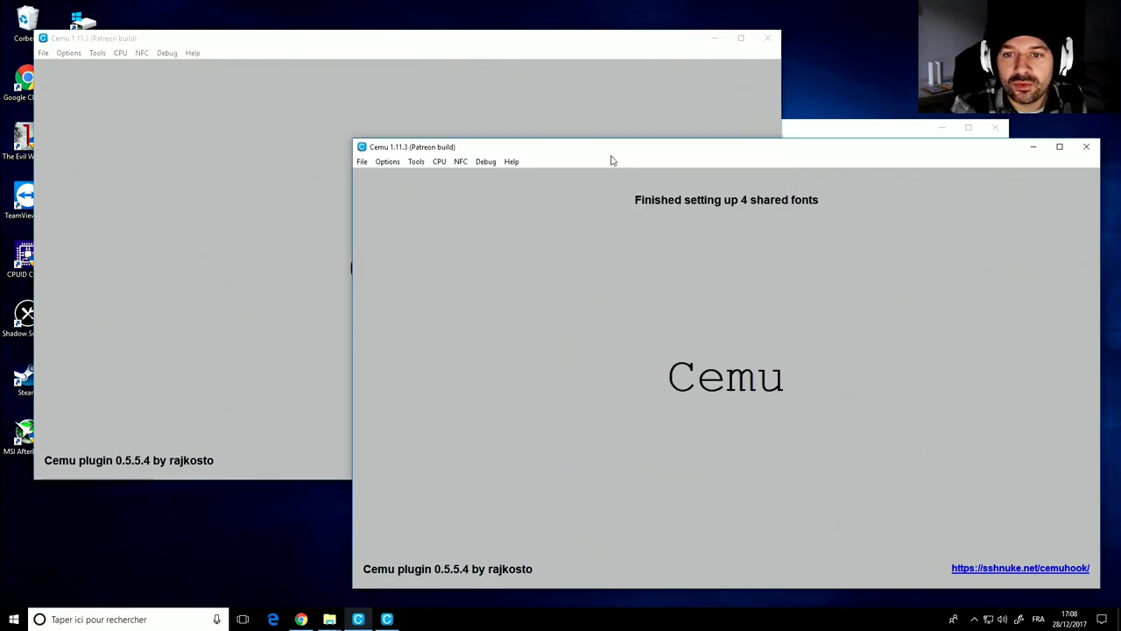
# Step: Compare the debug and CPU options of the two Cemu instances, including the CPU mode
pyautogui.click(485, 163)
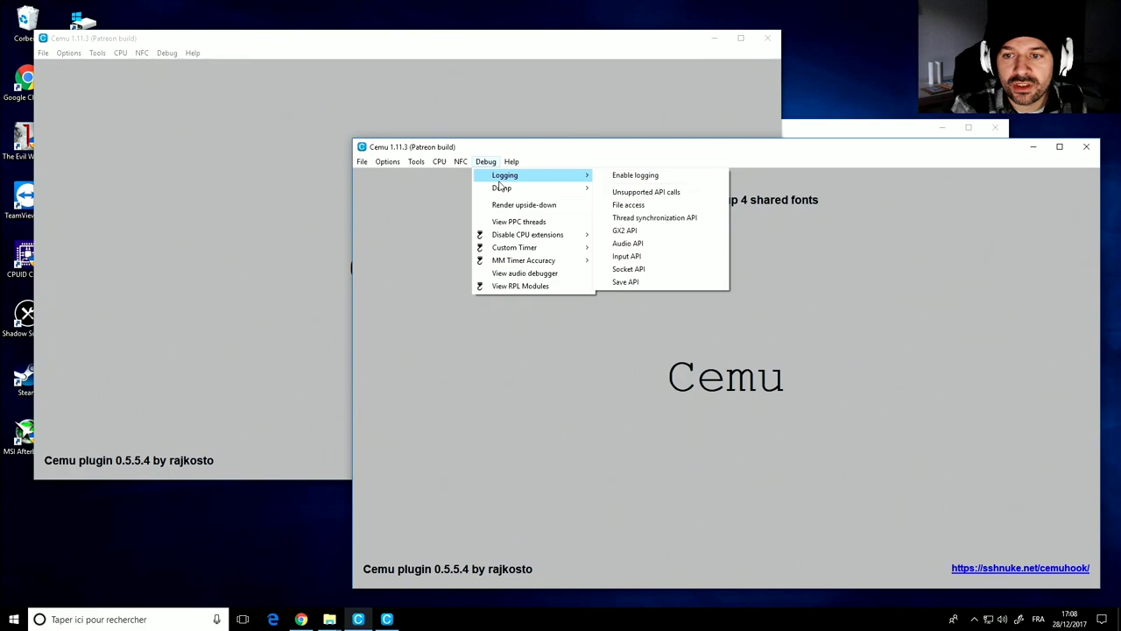
pyautogui.moveTo(499, 190)
pyautogui.moveTo(439, 162)
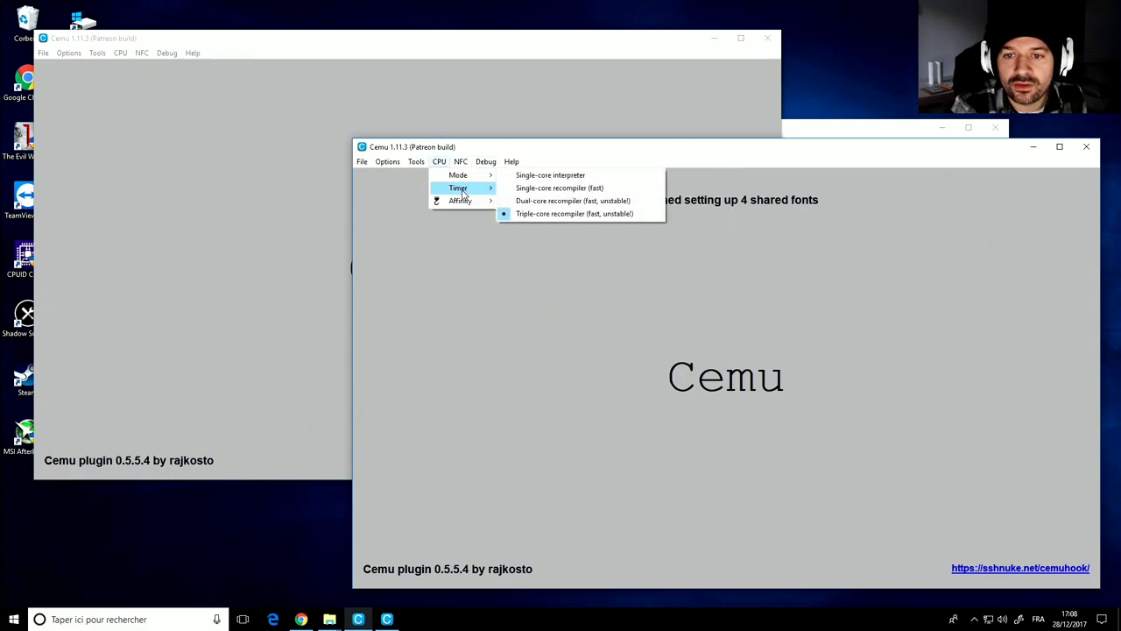
pyautogui.moveTo(461, 191)
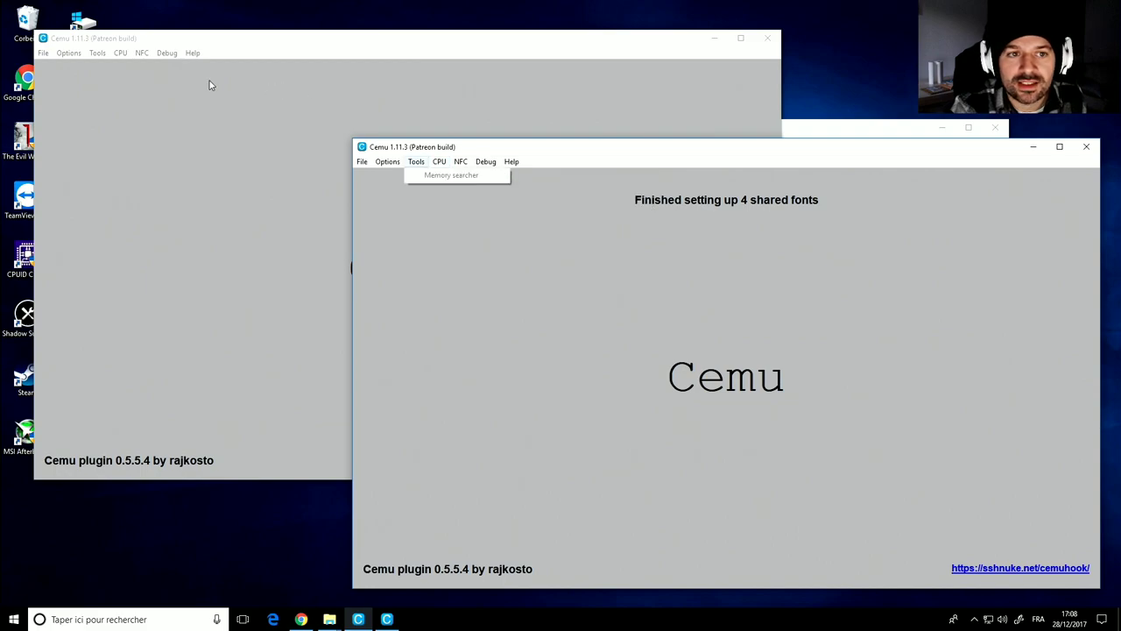
pyautogui.click(144, 54)
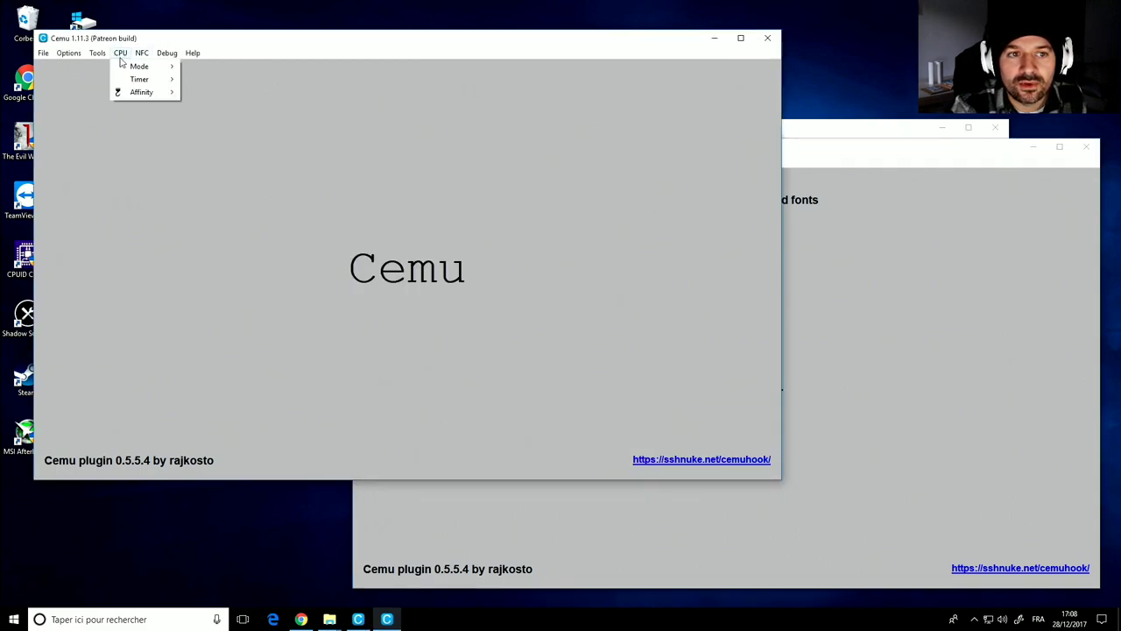
pyautogui.moveTo(133, 68)
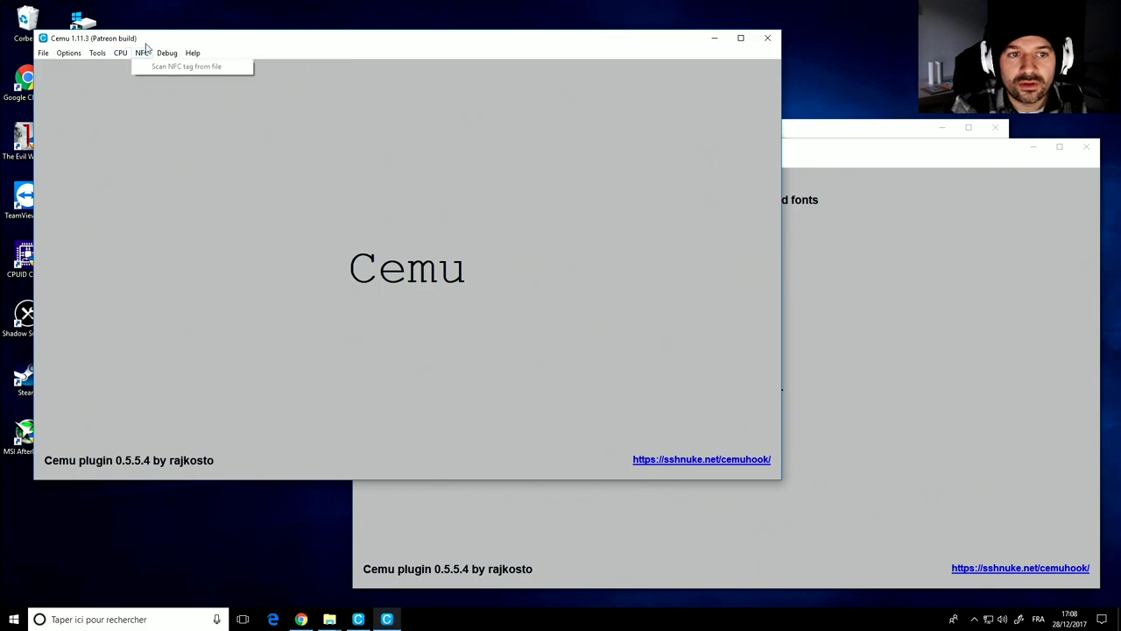
pyautogui.moveTo(161, 56)
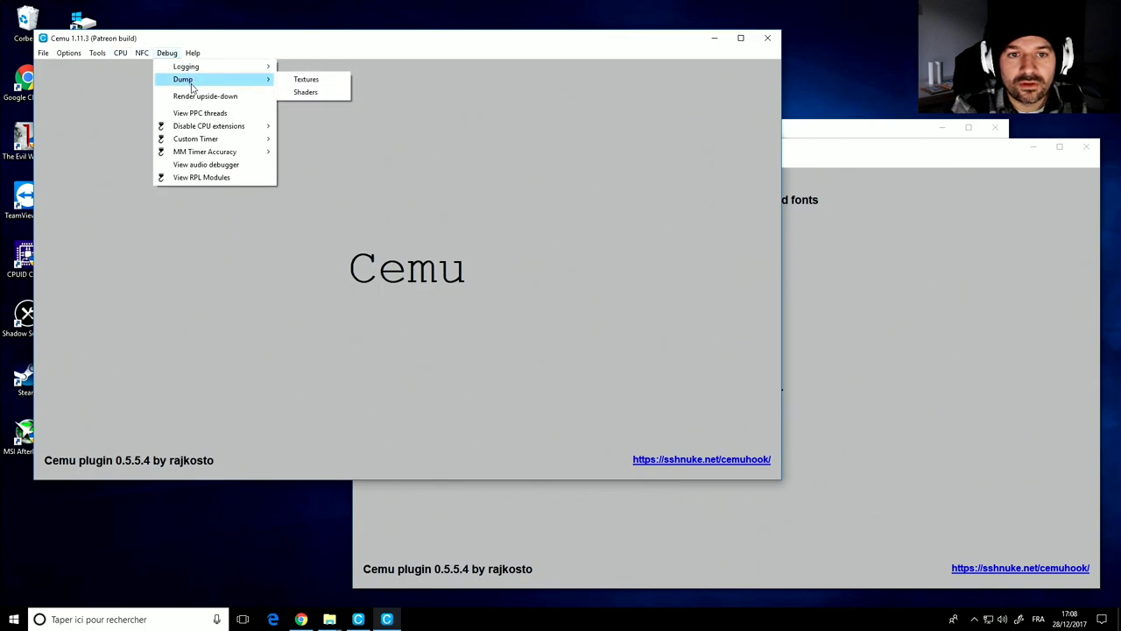
pyautogui.moveTo(187, 70)
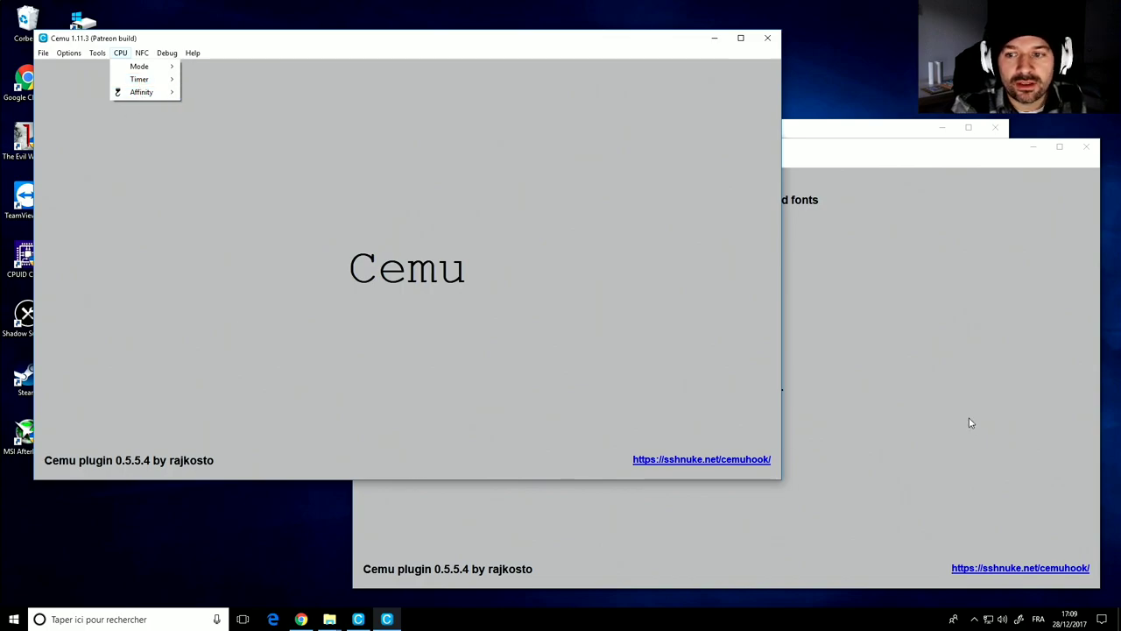
pyautogui.click(944, 390)
pyautogui.click(439, 161)
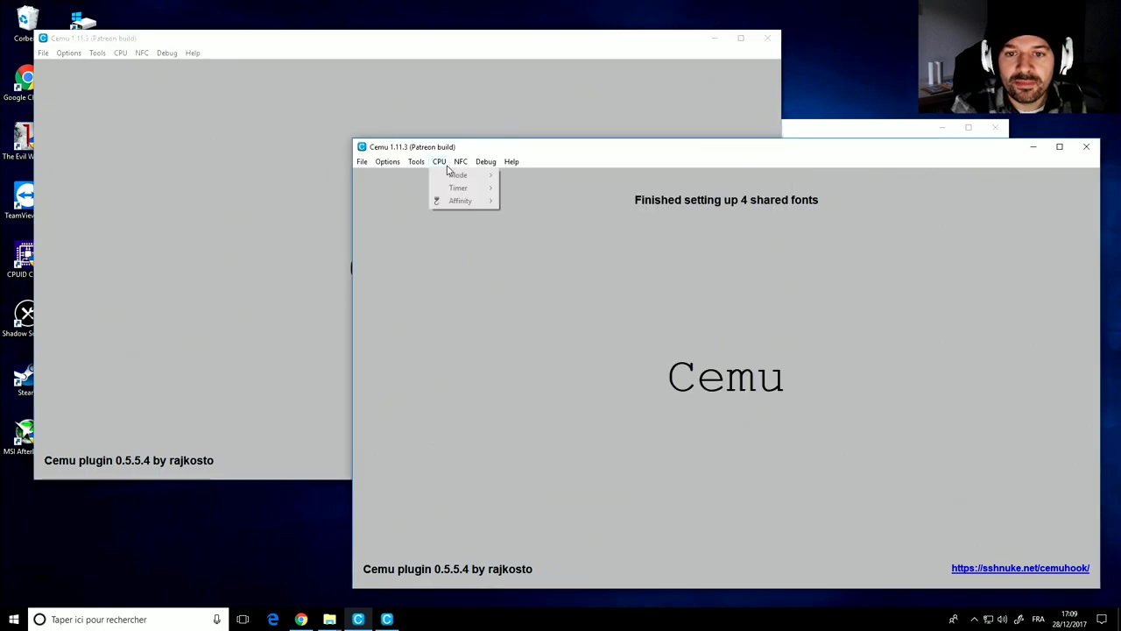
pyautogui.moveTo(464, 201)
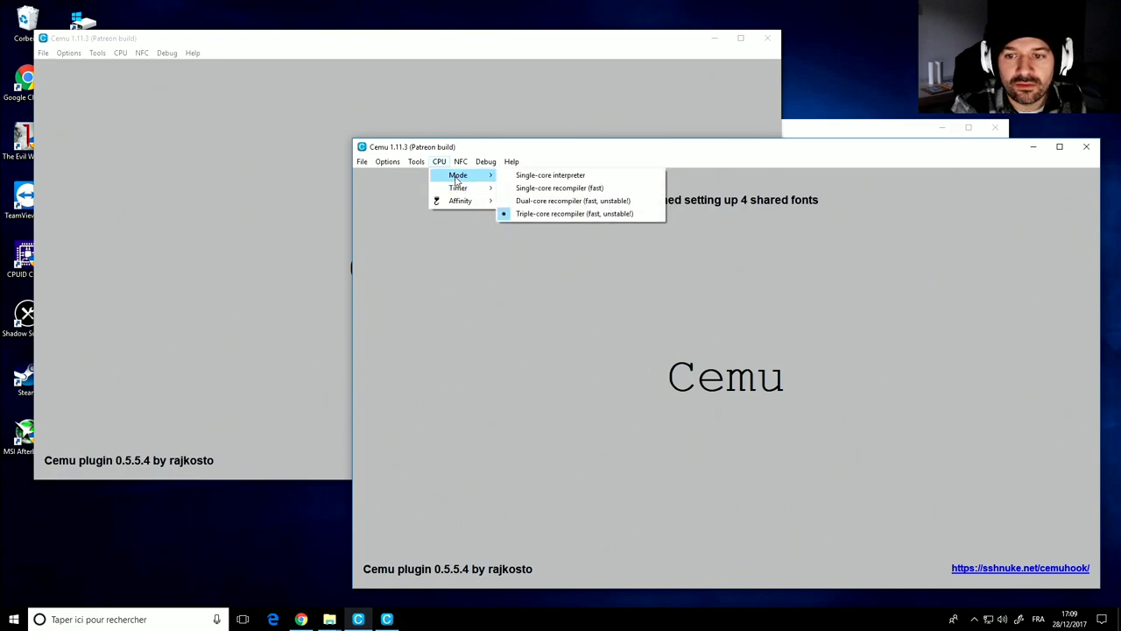
# Step: Close the second Cemu instance and dismiss the game update file picker in the original one
pyautogui.moveTo(395, 169)
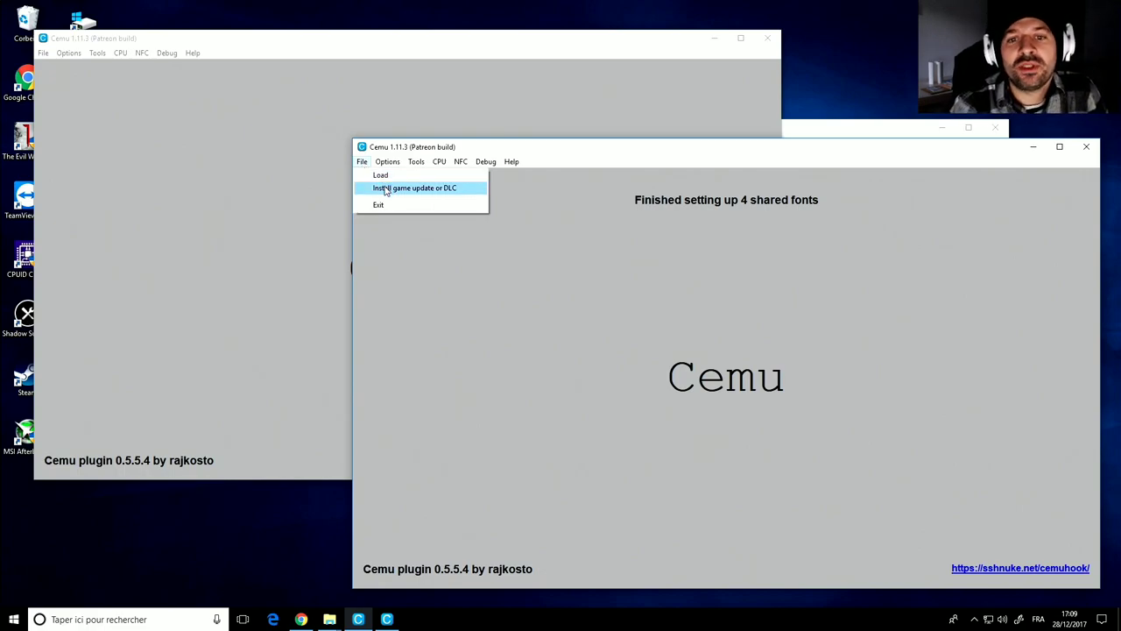
pyautogui.click(386, 189)
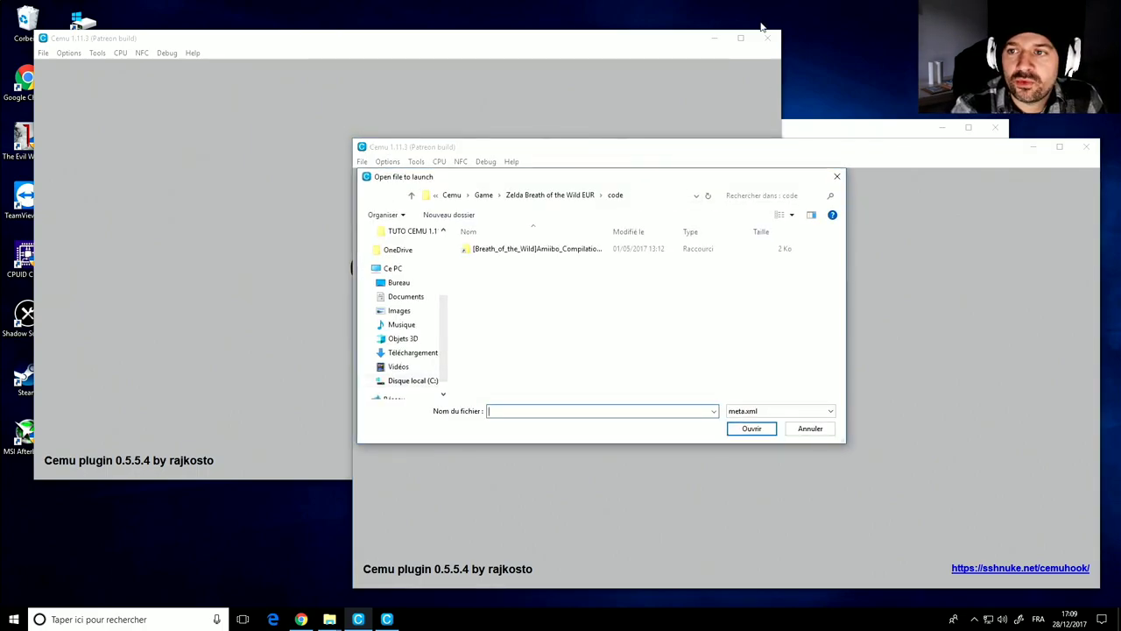
pyautogui.click(765, 41)
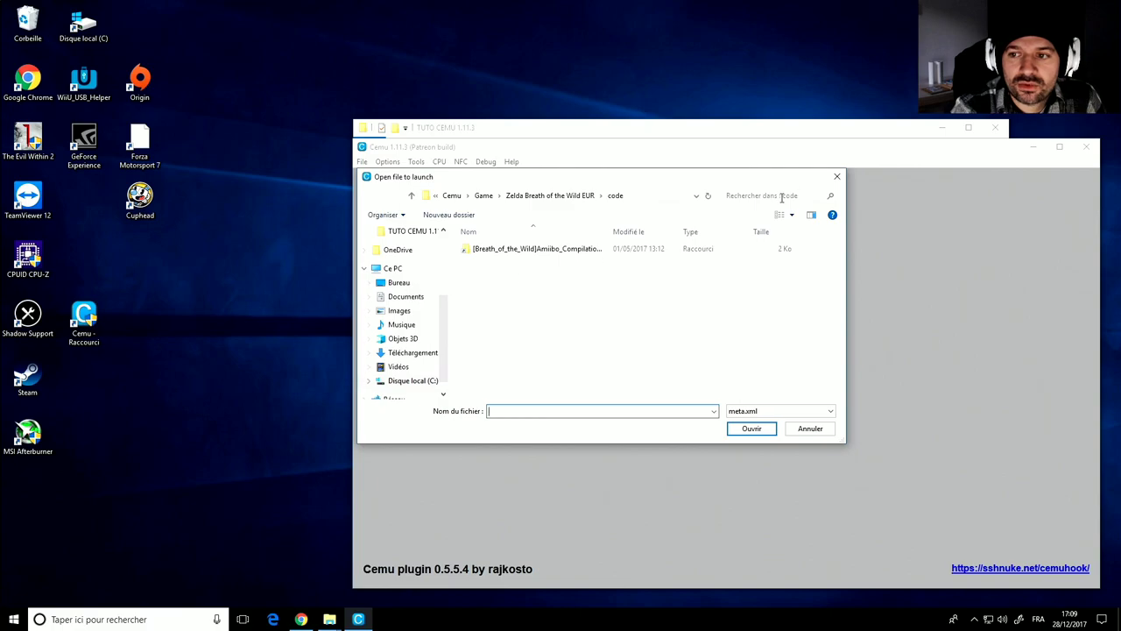
pyautogui.click(837, 178)
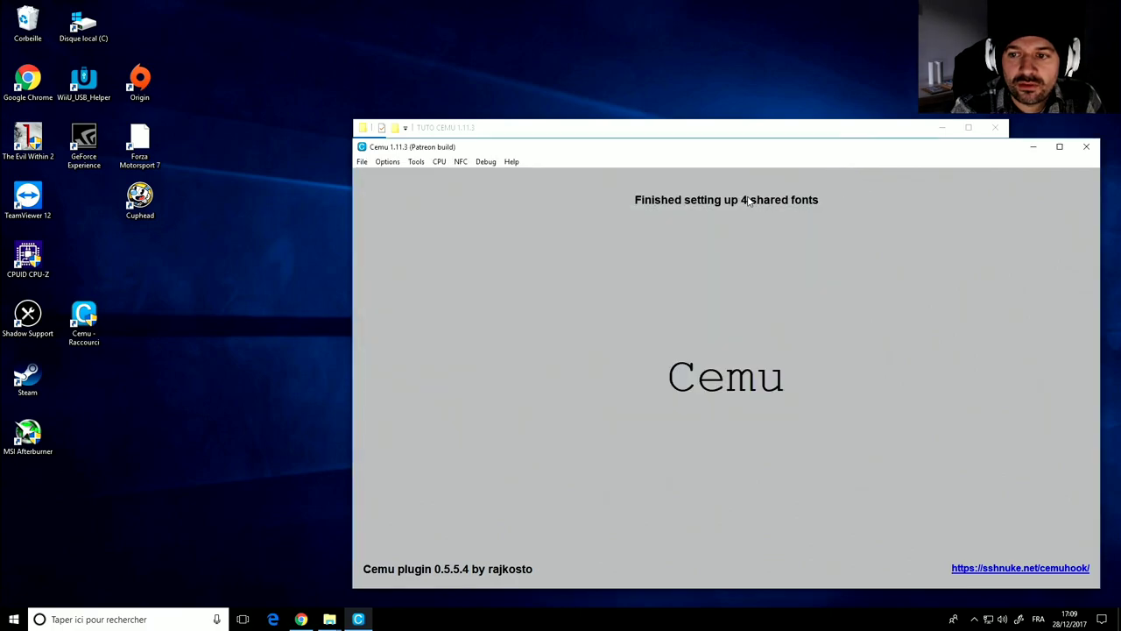
# Step: Start a game update or DLC installation, browse to C:\Program Files (x86)\Cemu\Game and widen the name column
pyautogui.click(386, 166)
pyautogui.moveTo(365, 166)
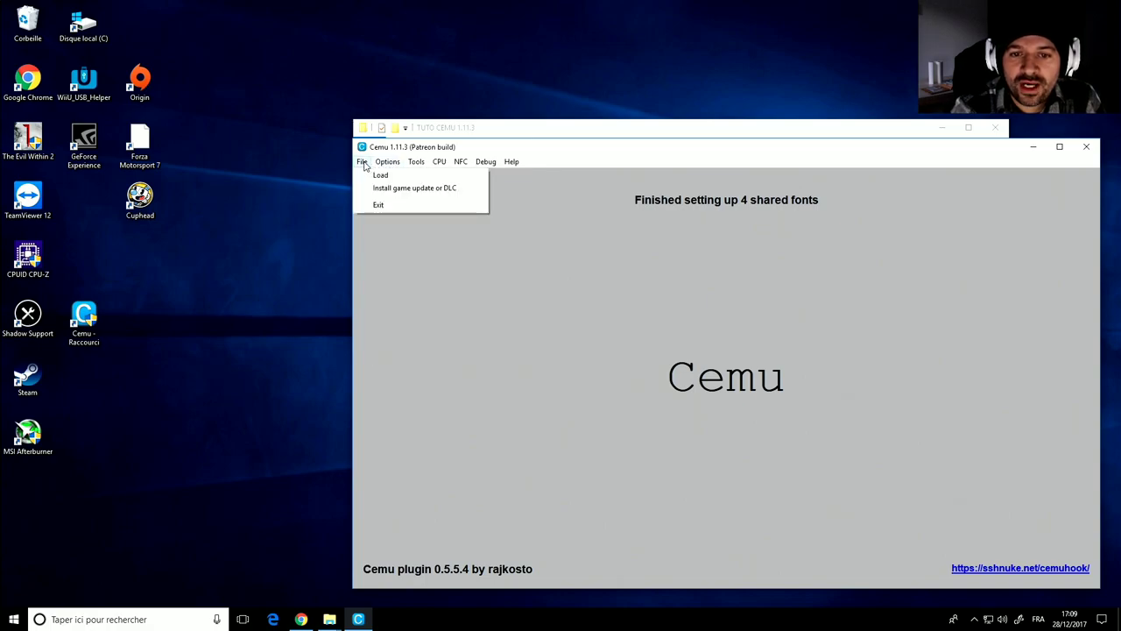
pyautogui.click(381, 189)
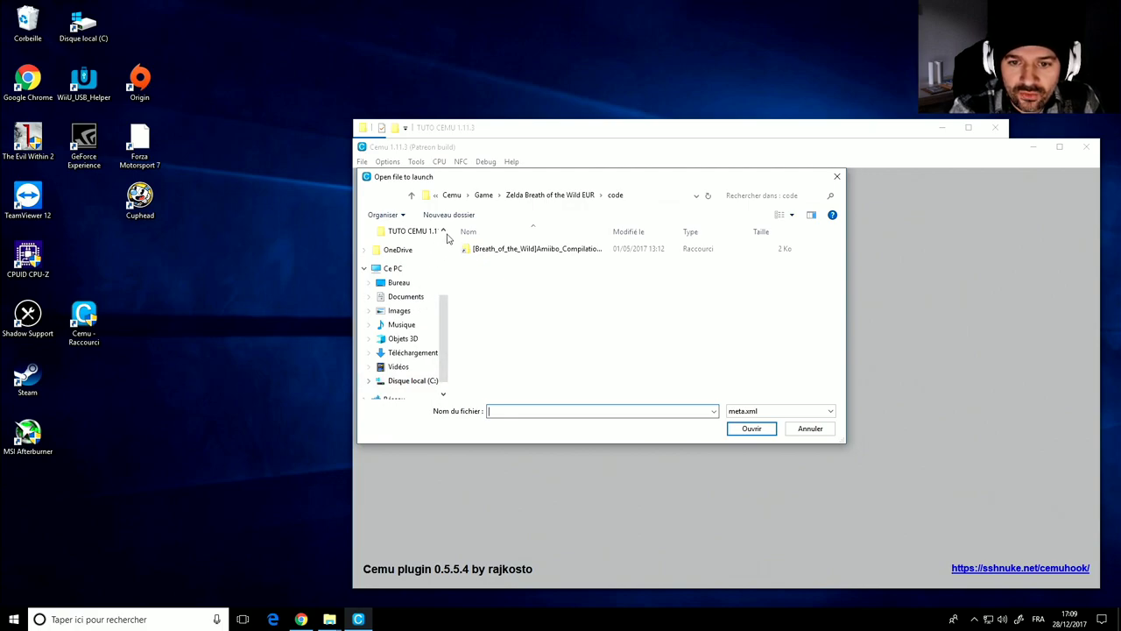
pyautogui.click(385, 382)
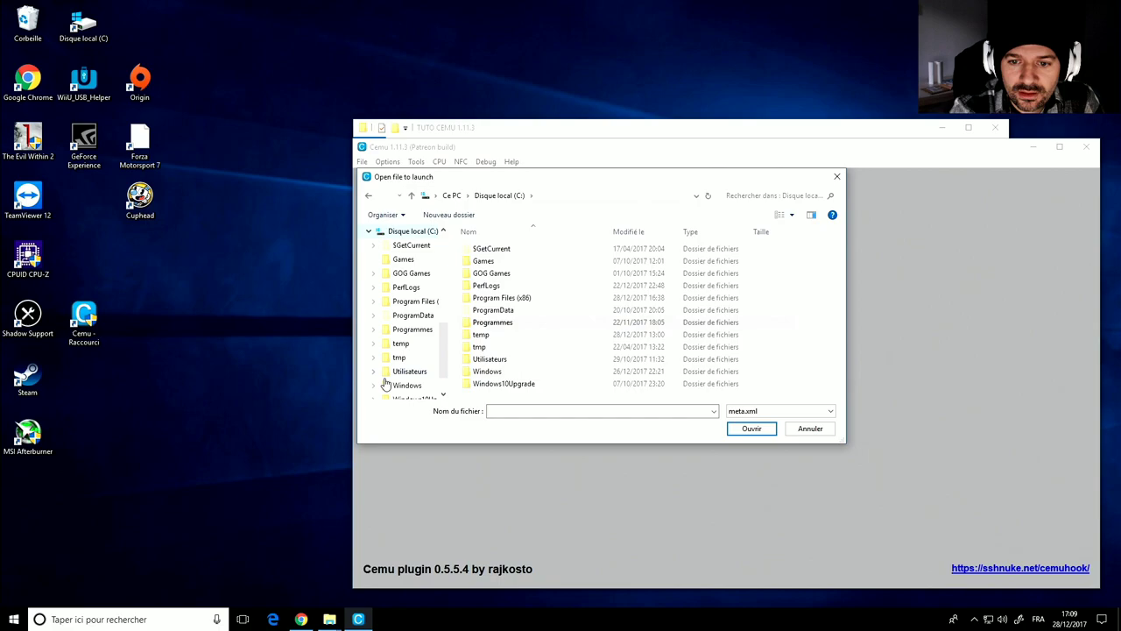
pyautogui.doubleClick(483, 298)
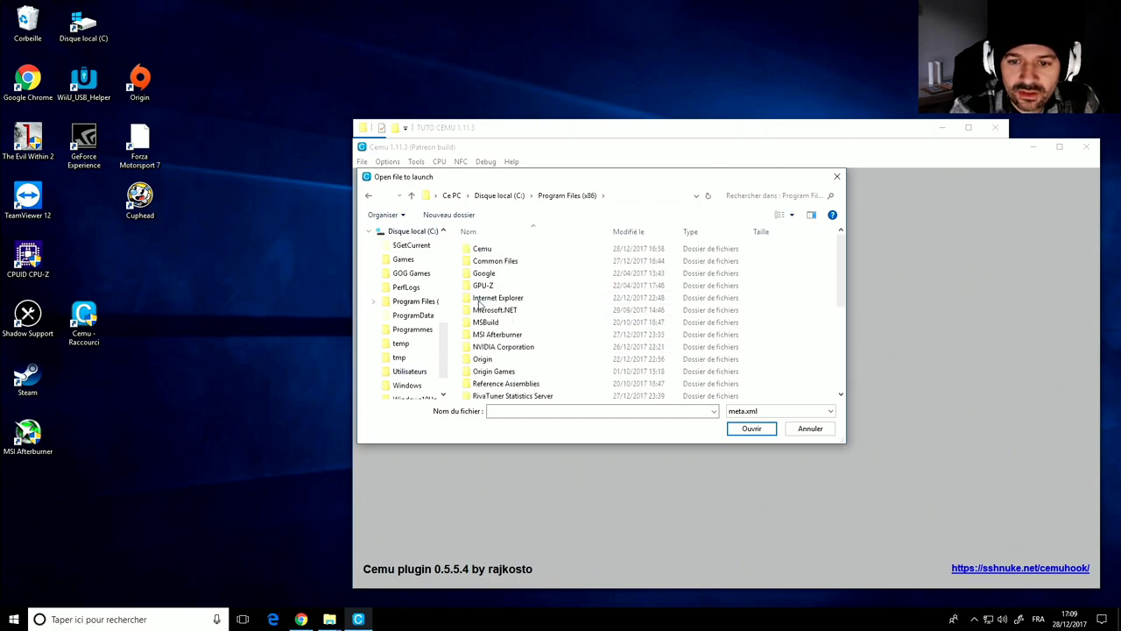
pyautogui.doubleClick(483, 251)
pyautogui.doubleClick(483, 262)
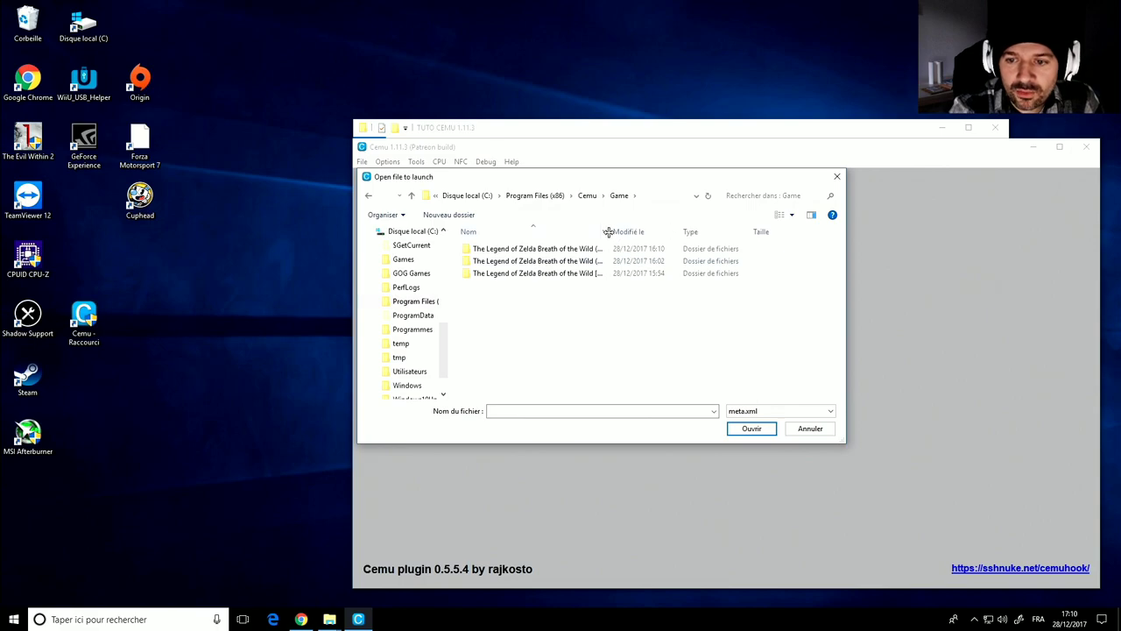
pyautogui.moveTo(608, 228); pyautogui.dragTo(721, 243)
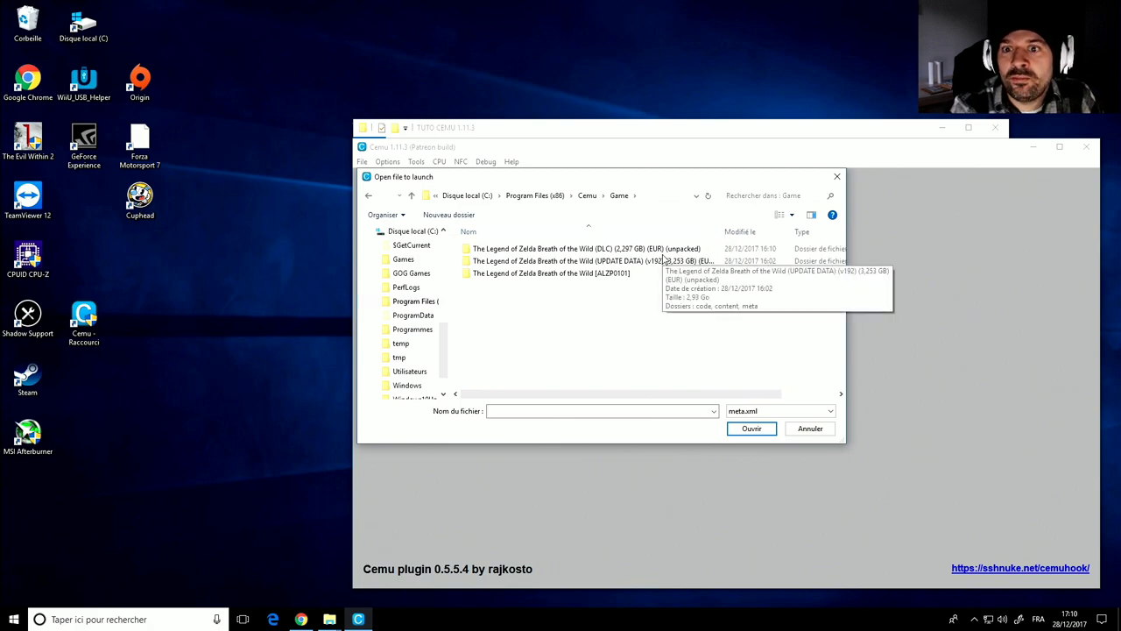
# Step: Install the Breath of the Wild update from meta.xml in the meta folder of the UPDATE DATA (v192) folder
pyautogui.click(634, 266)
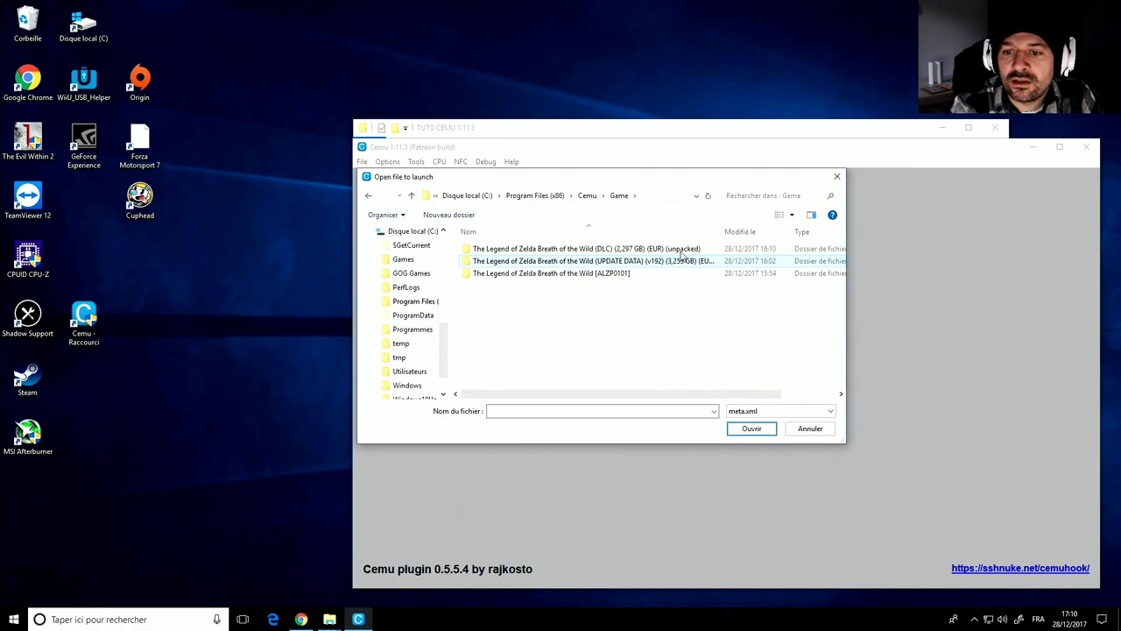
pyautogui.doubleClick(663, 267)
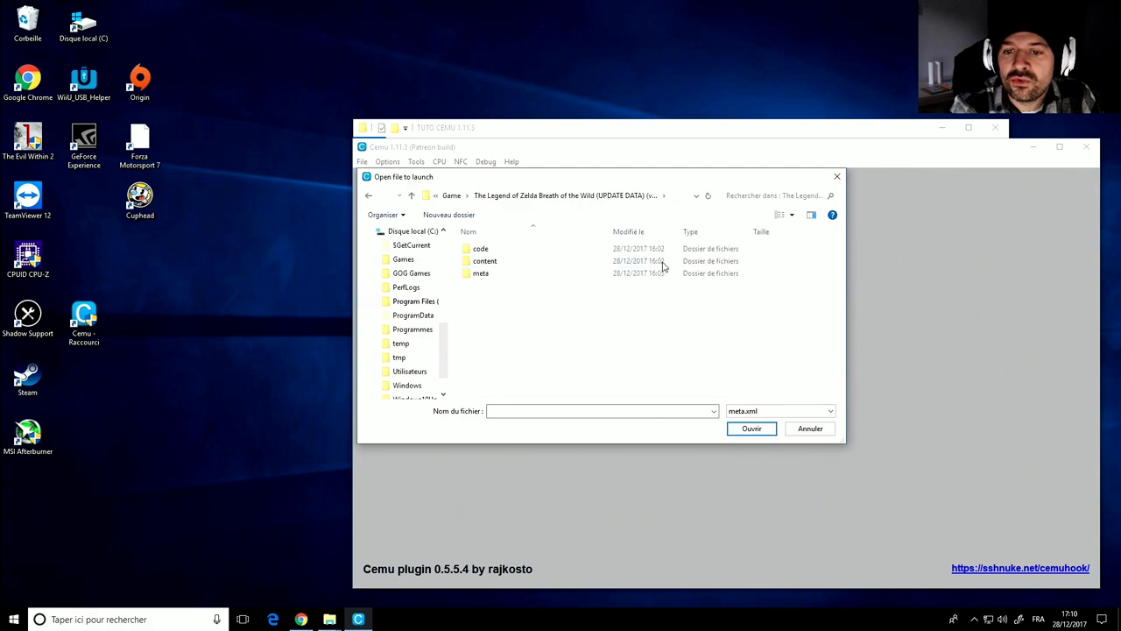
pyautogui.doubleClick(484, 274)
pyautogui.doubleClick(489, 251)
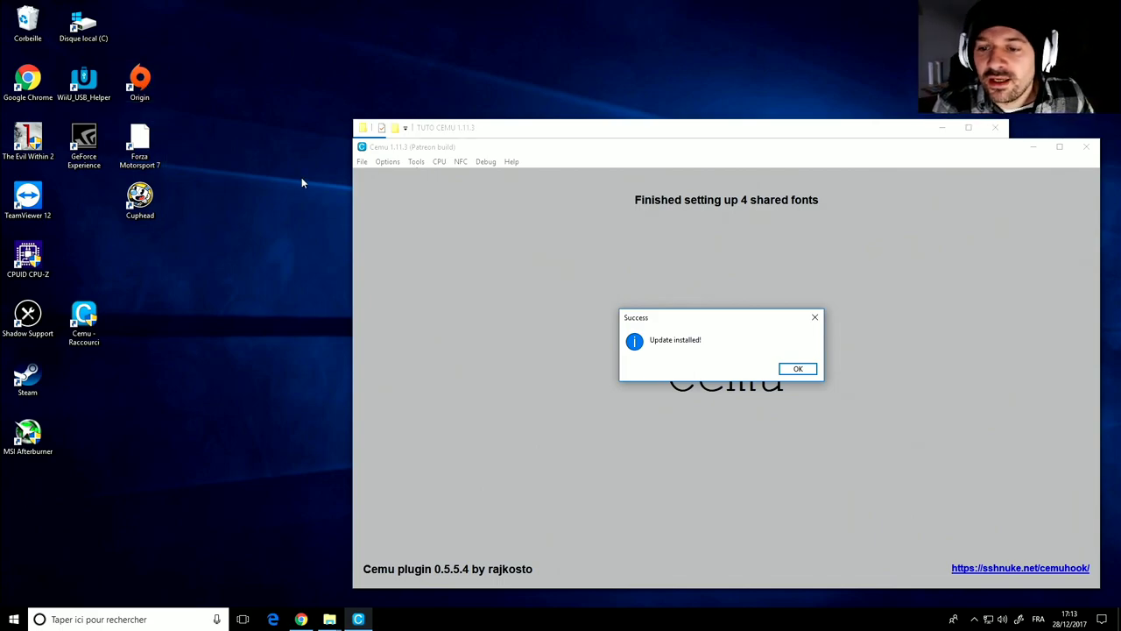
pyautogui.click(798, 368)
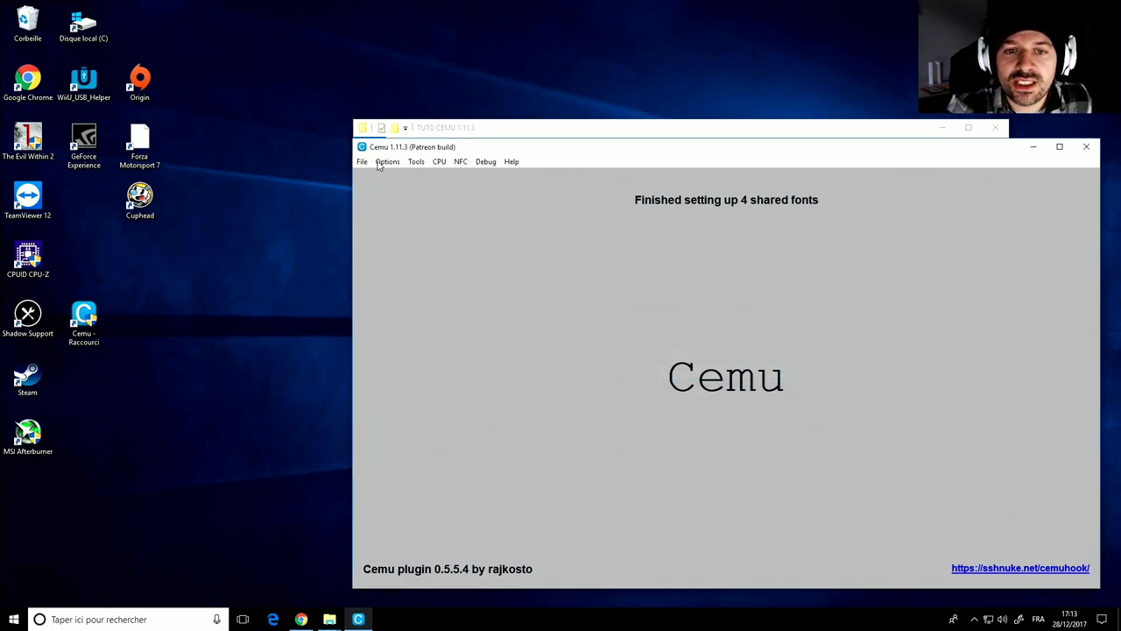
# Step: Install the Breath of the Wild DLC from meta.xml in the meta folder of the DLC folder under Game
pyautogui.click(361, 163)
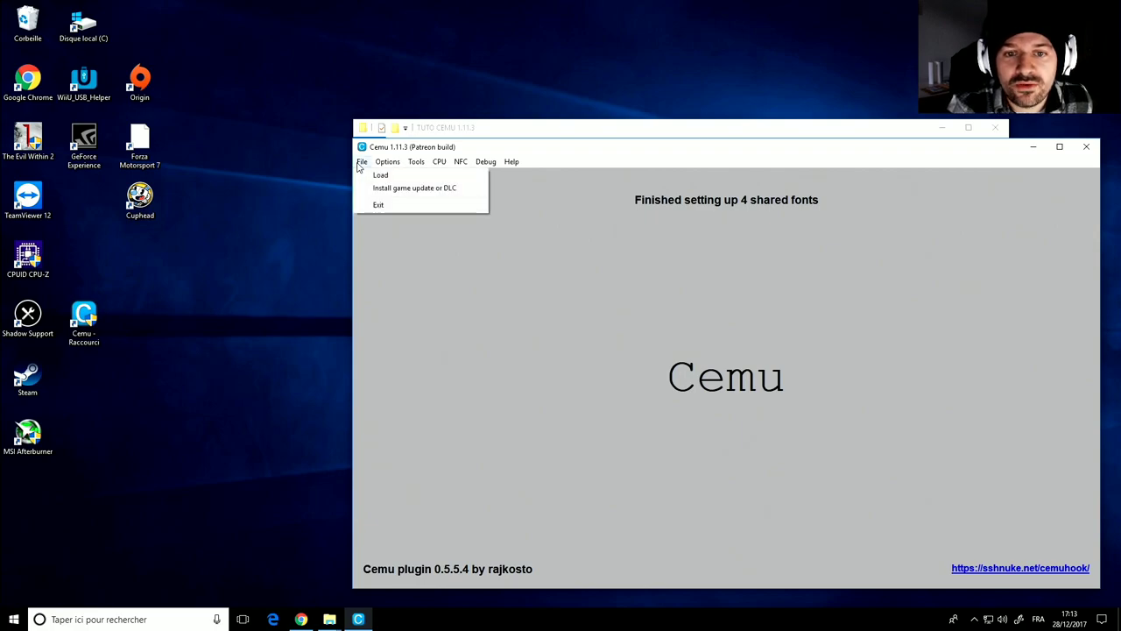
pyautogui.click(391, 191)
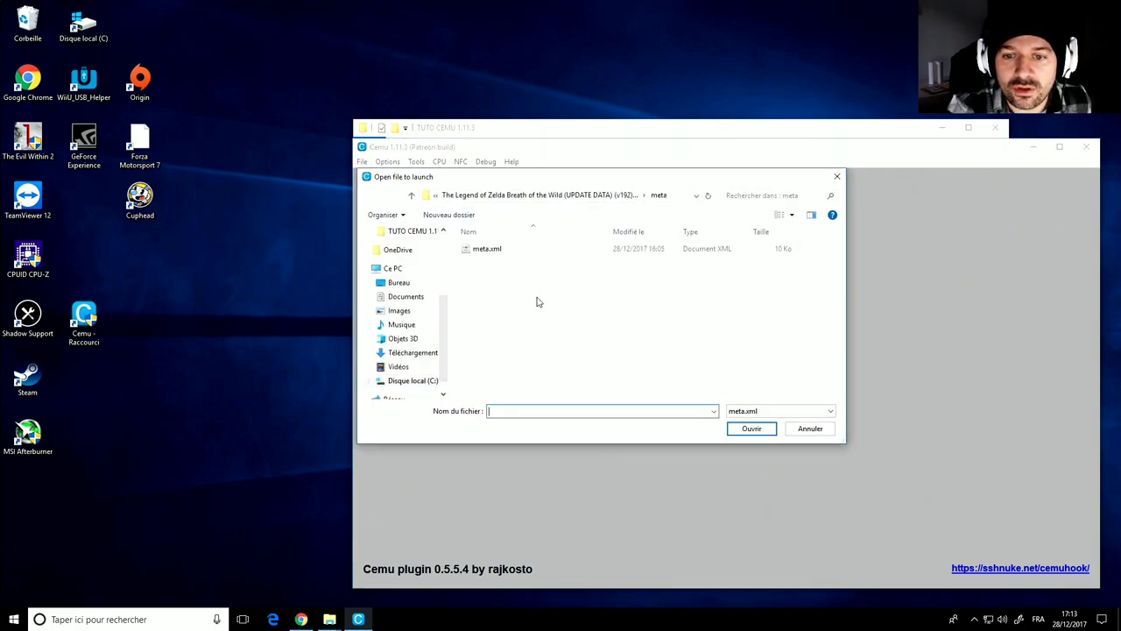
pyautogui.click(505, 200)
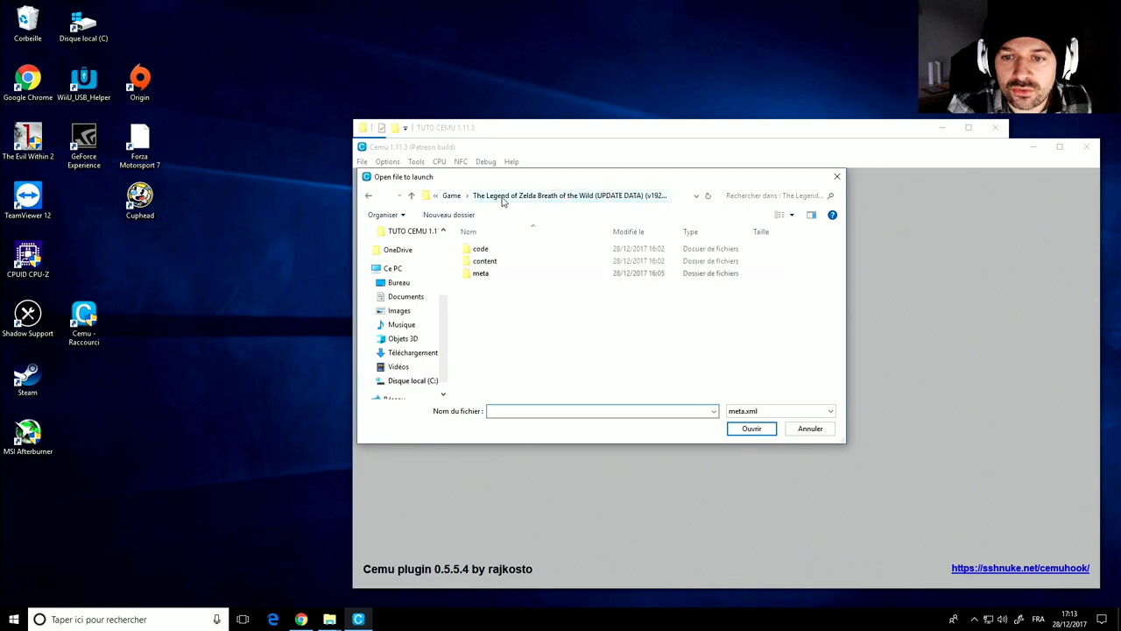
pyautogui.click(450, 195)
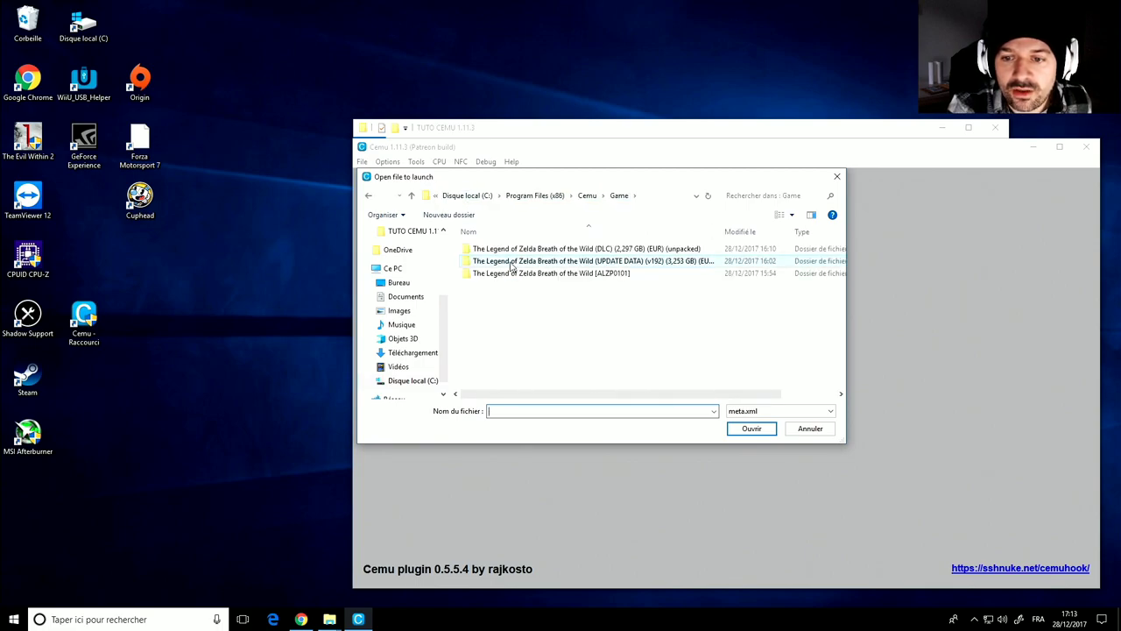
pyautogui.click(508, 249)
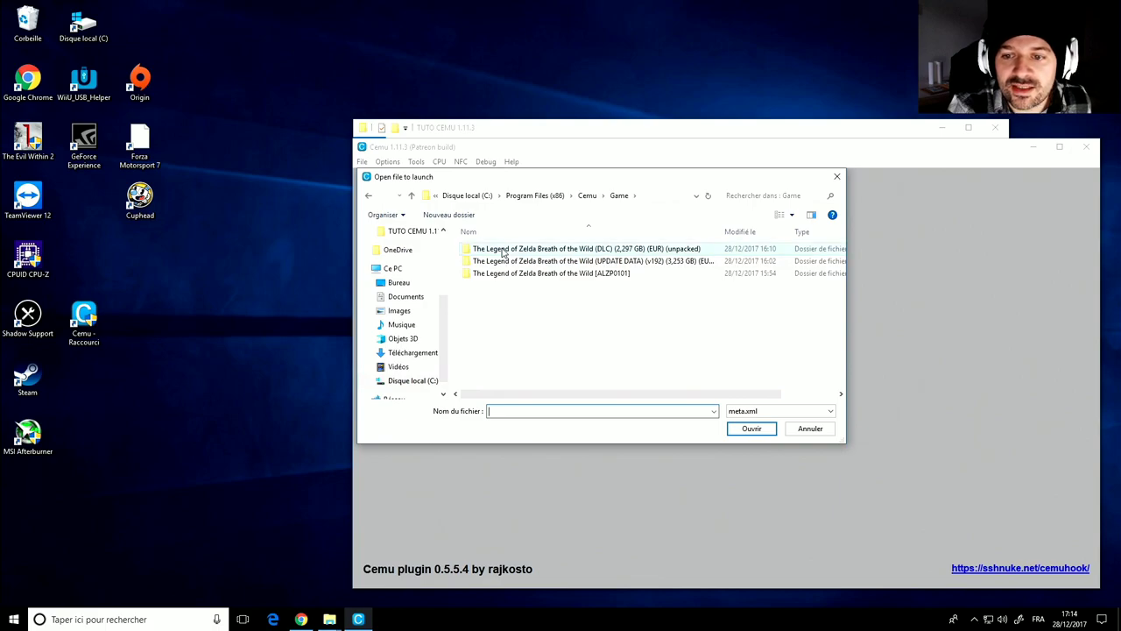
pyautogui.doubleClick(599, 251)
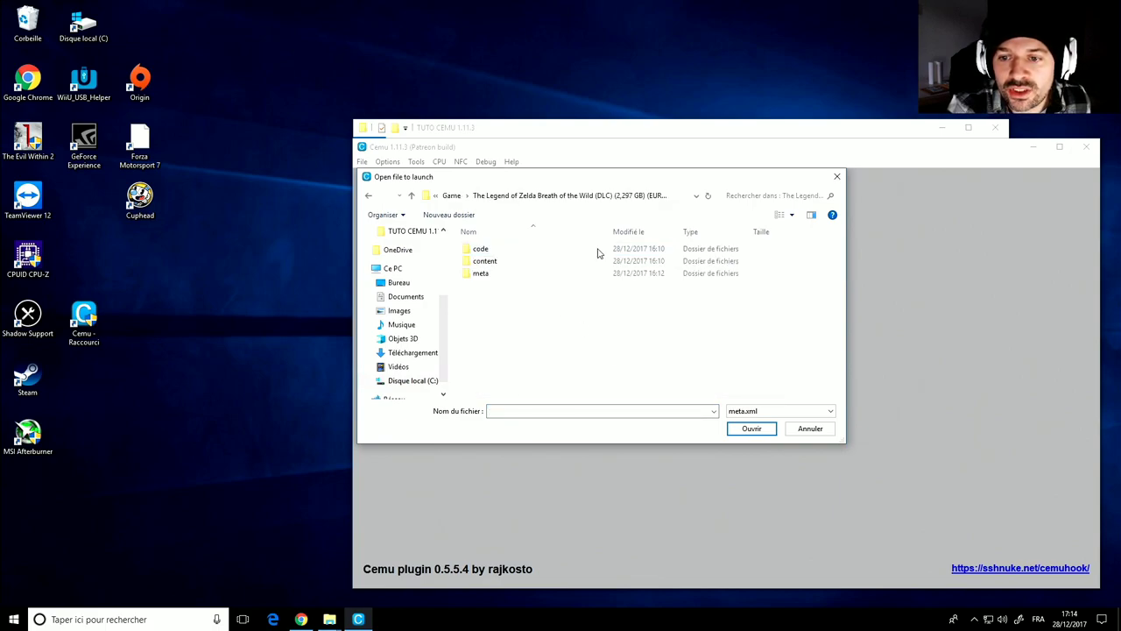
pyautogui.doubleClick(475, 274)
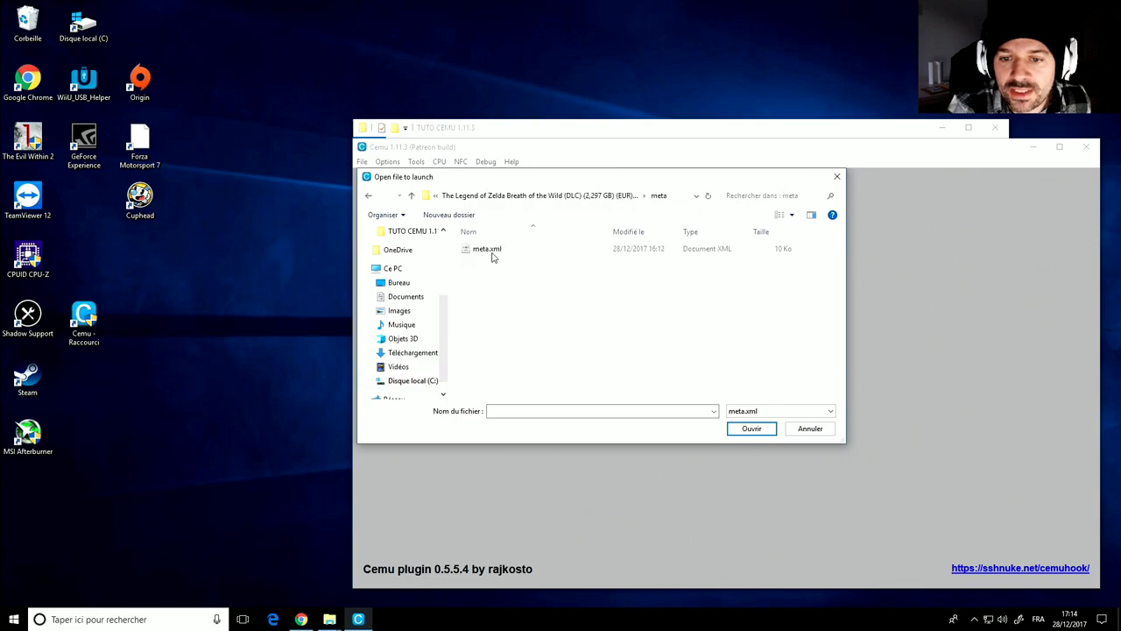
pyautogui.doubleClick(493, 252)
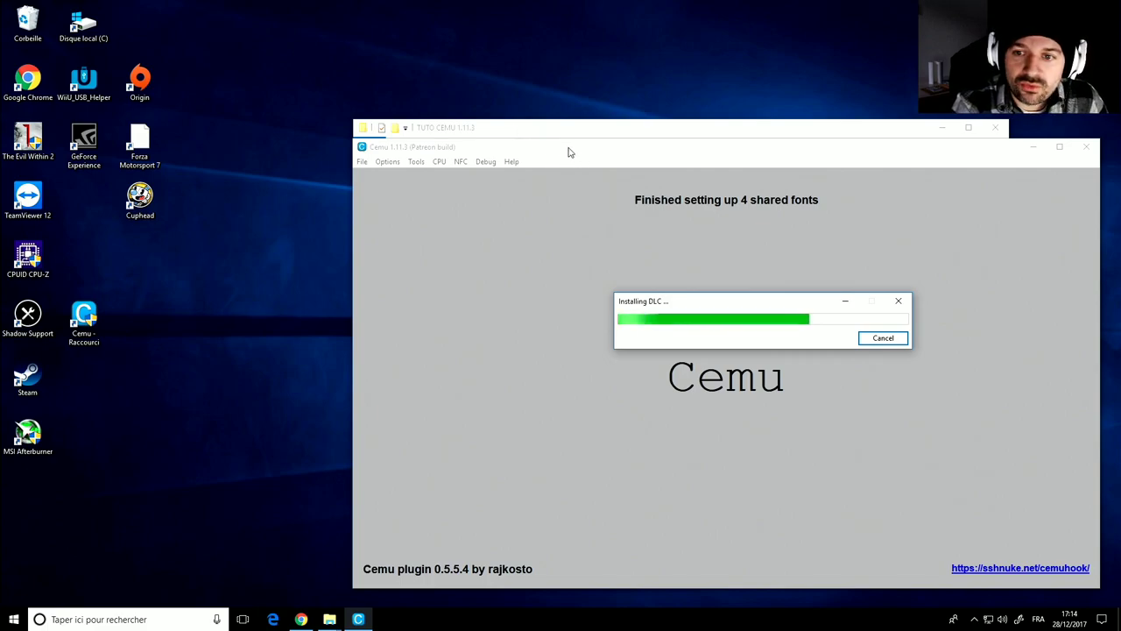
# Step: Switch to File Explorer and browse to Programmes on Disque local (C:), then acknowledge the completed installation in Cemu
pyautogui.click(512, 130)
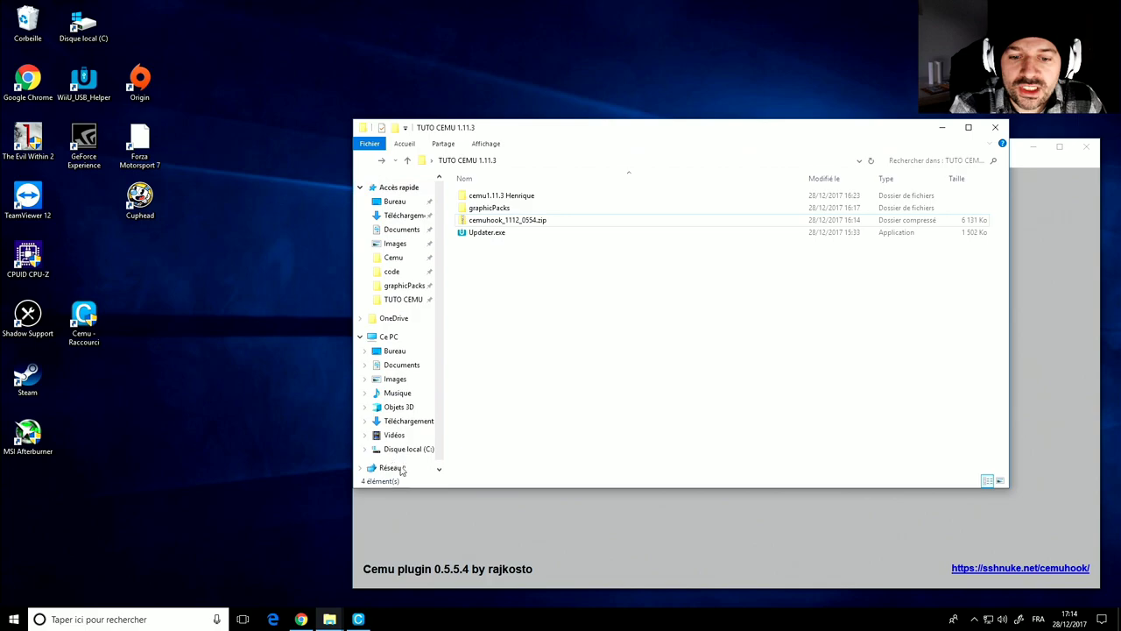
pyautogui.click(398, 437)
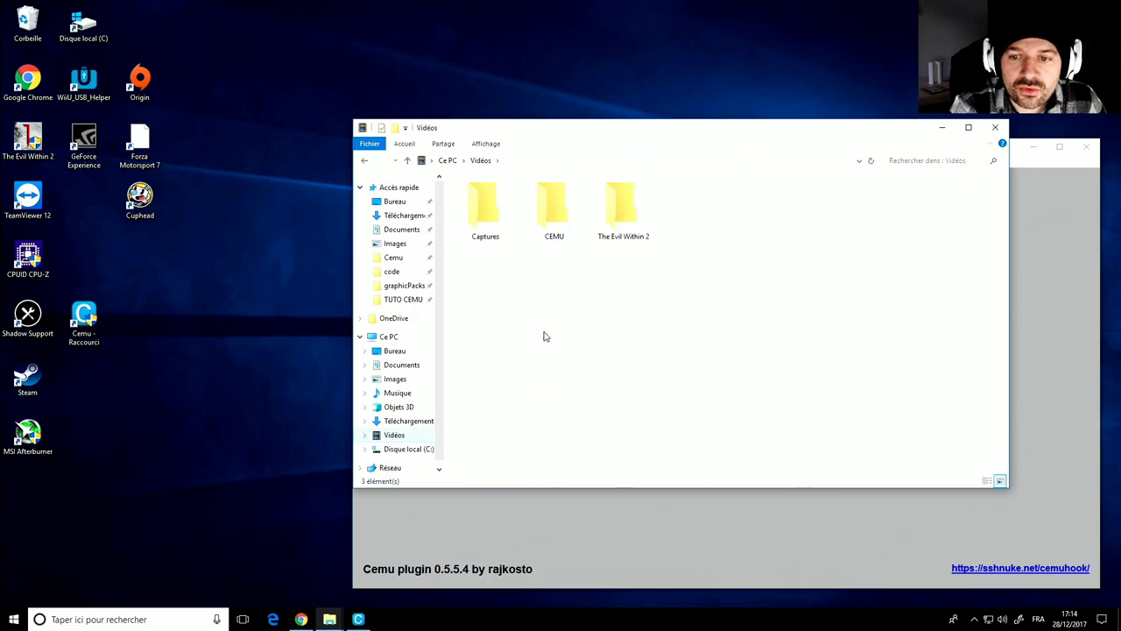
pyautogui.click(416, 448)
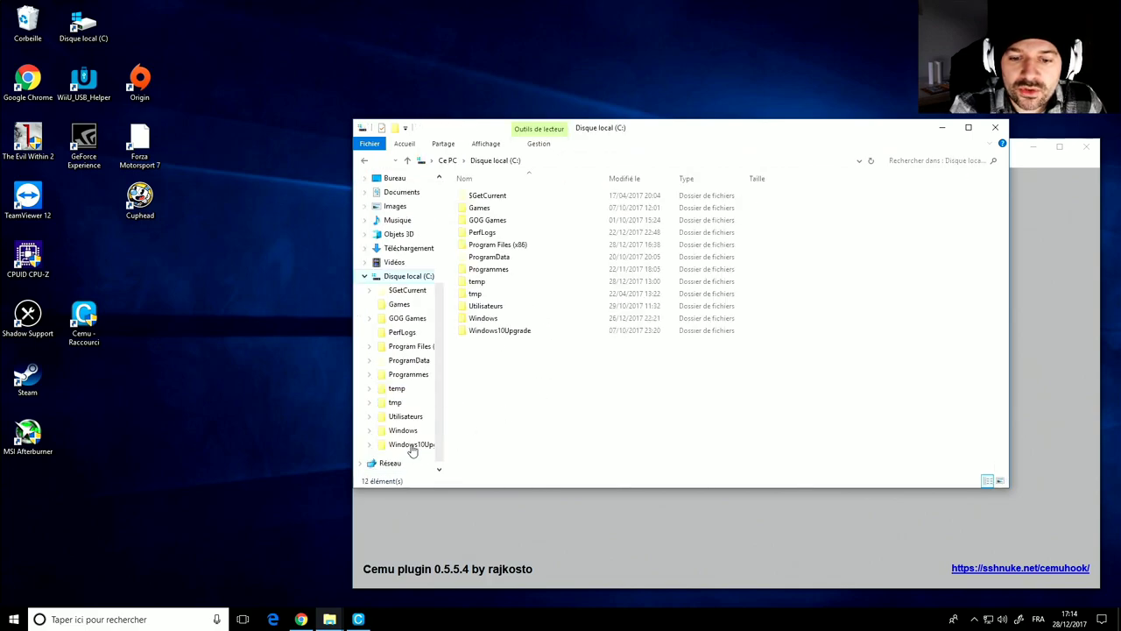
pyautogui.click(412, 445)
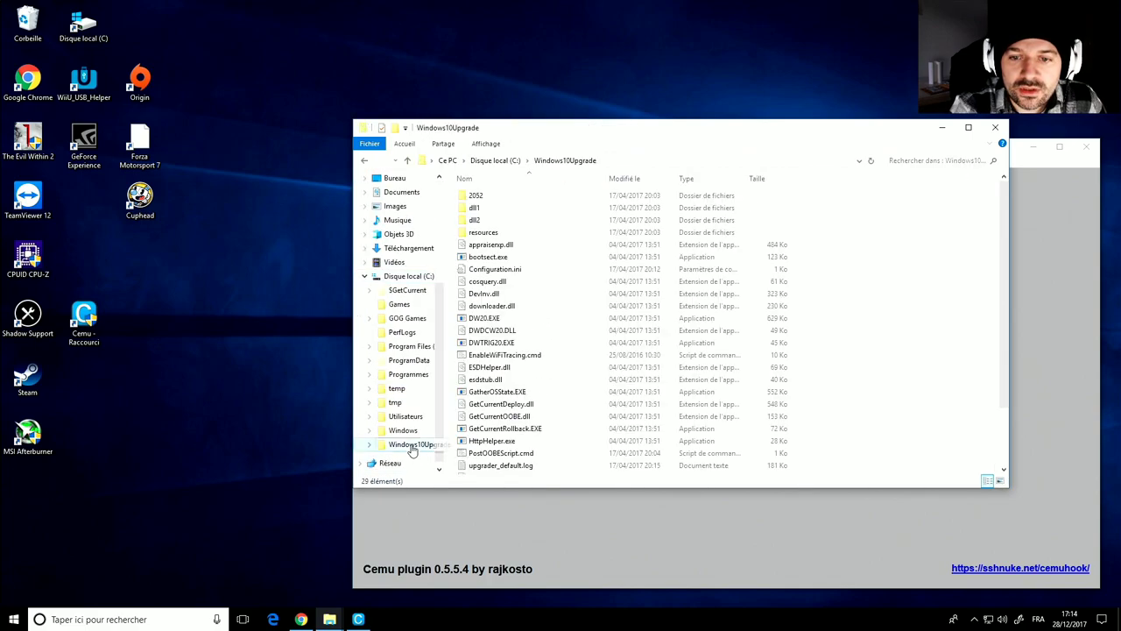
pyautogui.click(410, 374)
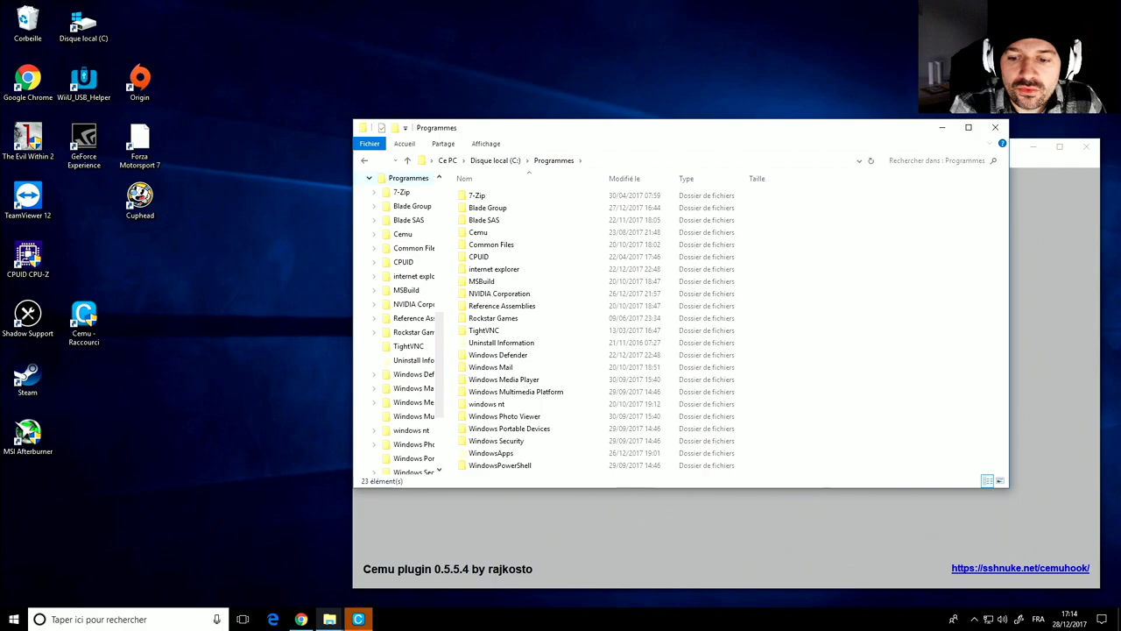
pyautogui.click(605, 571)
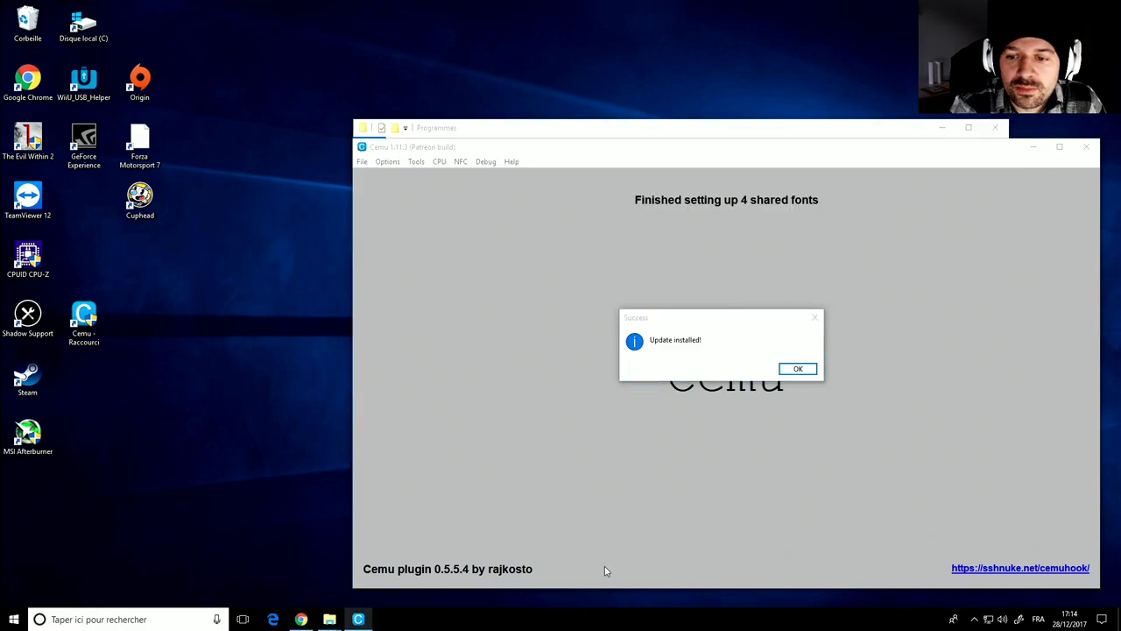
pyautogui.click(797, 370)
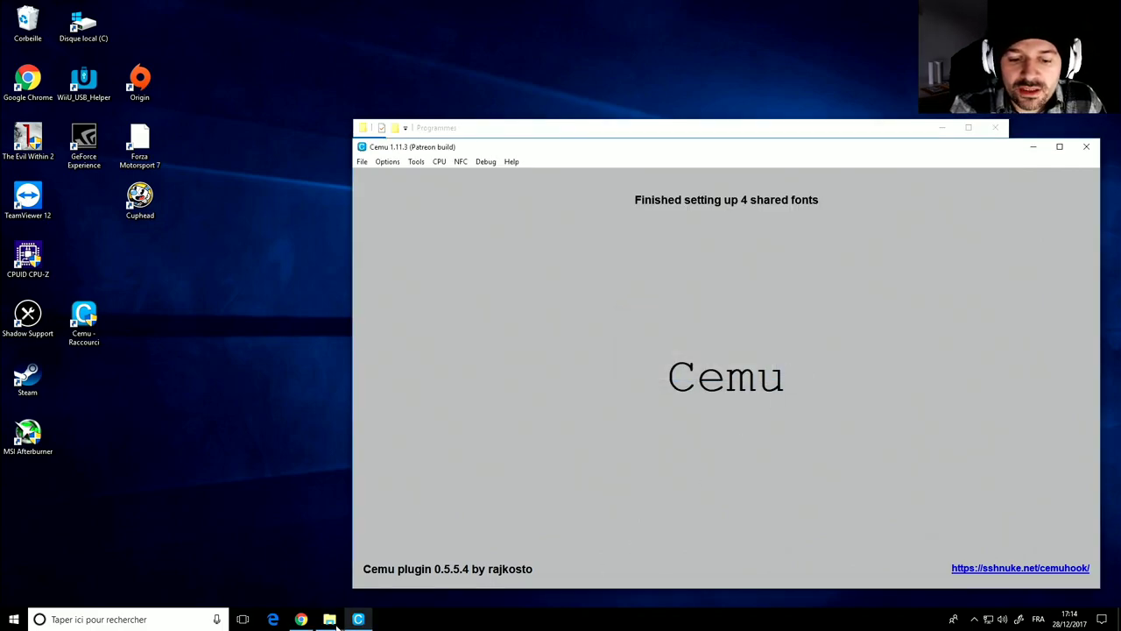
# Step: Switch to the File Explorer window showing Programmes and open the Cemu folder inside its Cemu folder
pyautogui.click(333, 620)
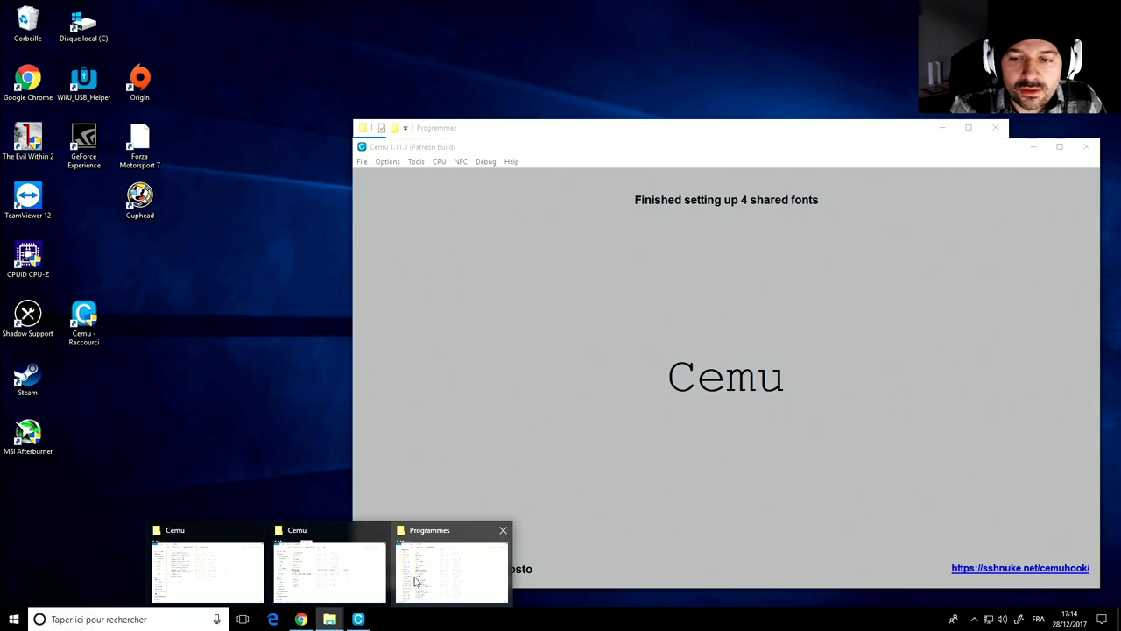
pyautogui.moveTo(411, 577)
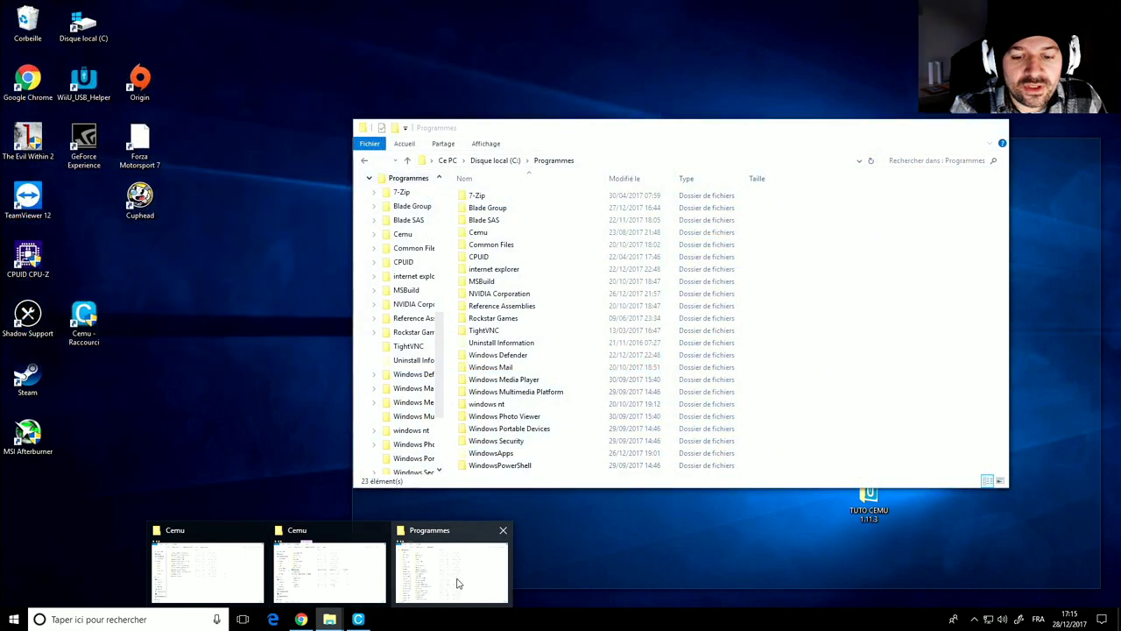
pyautogui.click(456, 577)
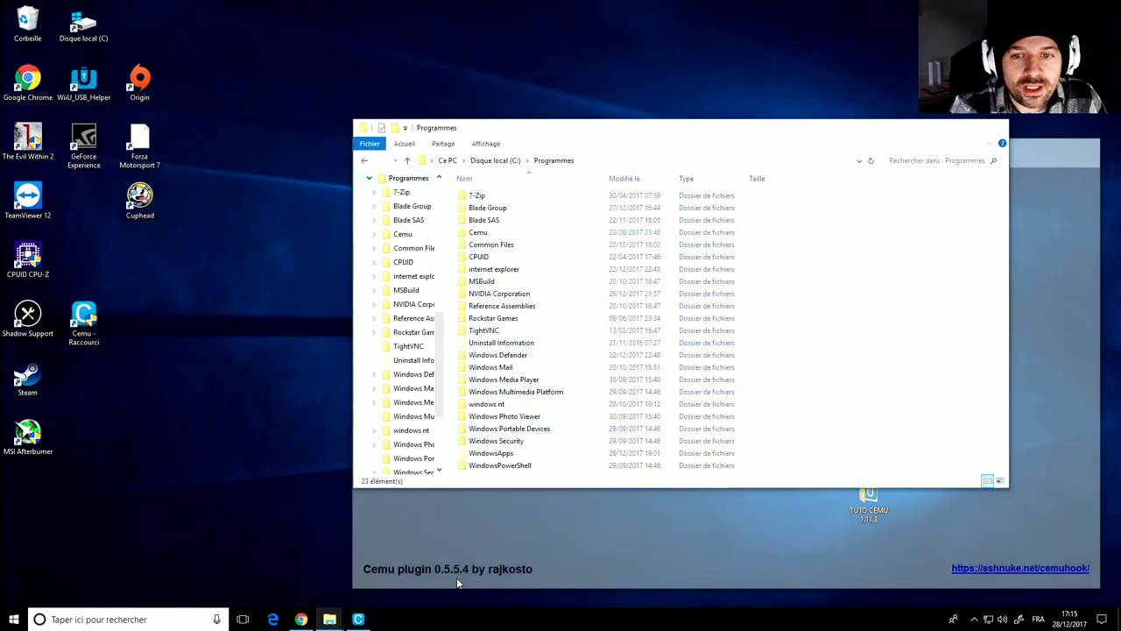
pyautogui.click(486, 234)
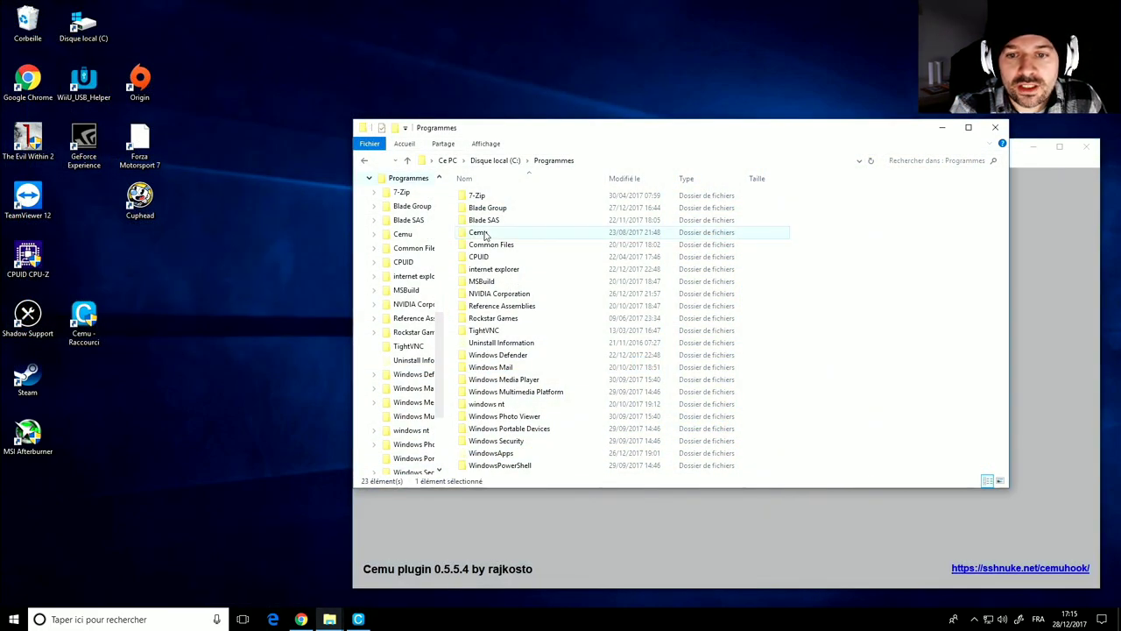
pyautogui.doubleClick(485, 234)
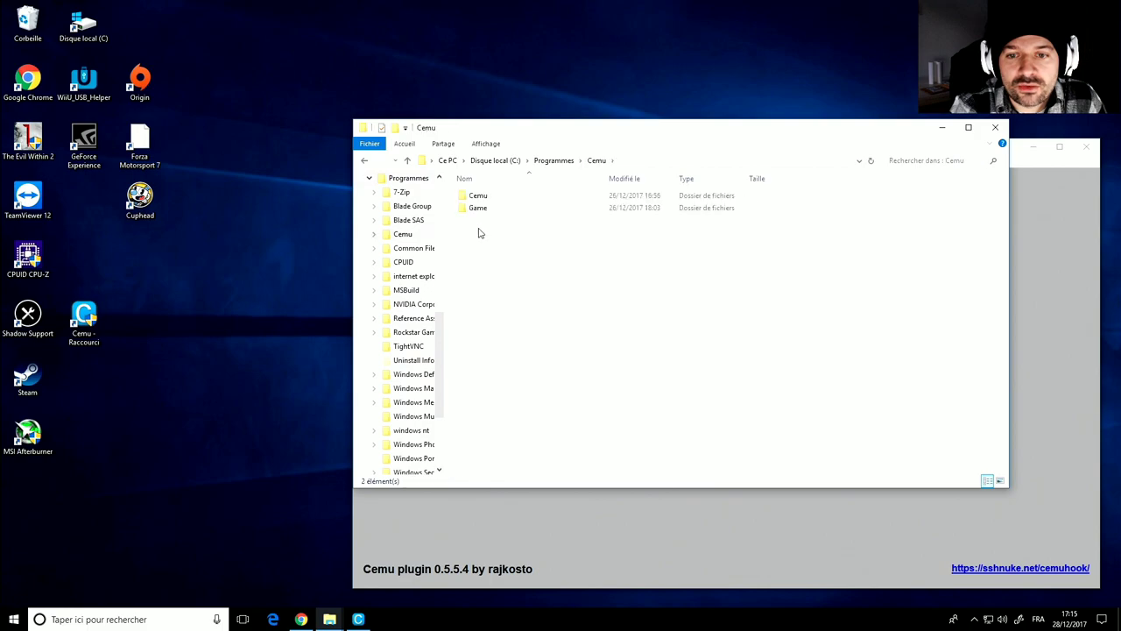
pyautogui.doubleClick(473, 194)
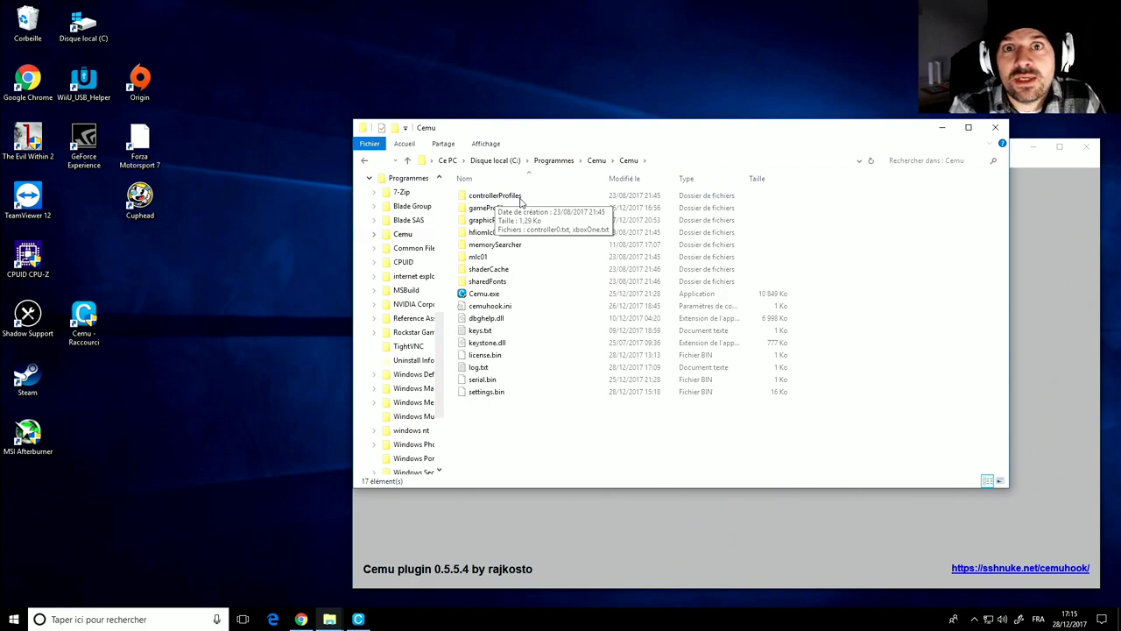
# Step: Copy the controllerProfiles folder from Programmes\Cemu\Cemu
pyautogui.click(513, 200)
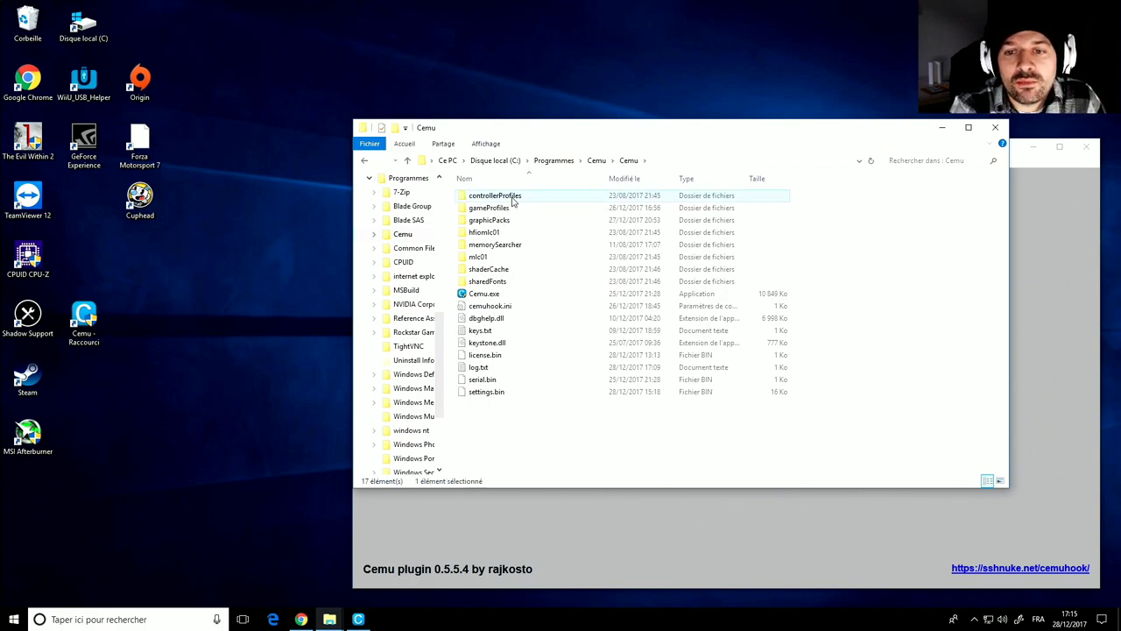
pyautogui.rightClick(513, 200)
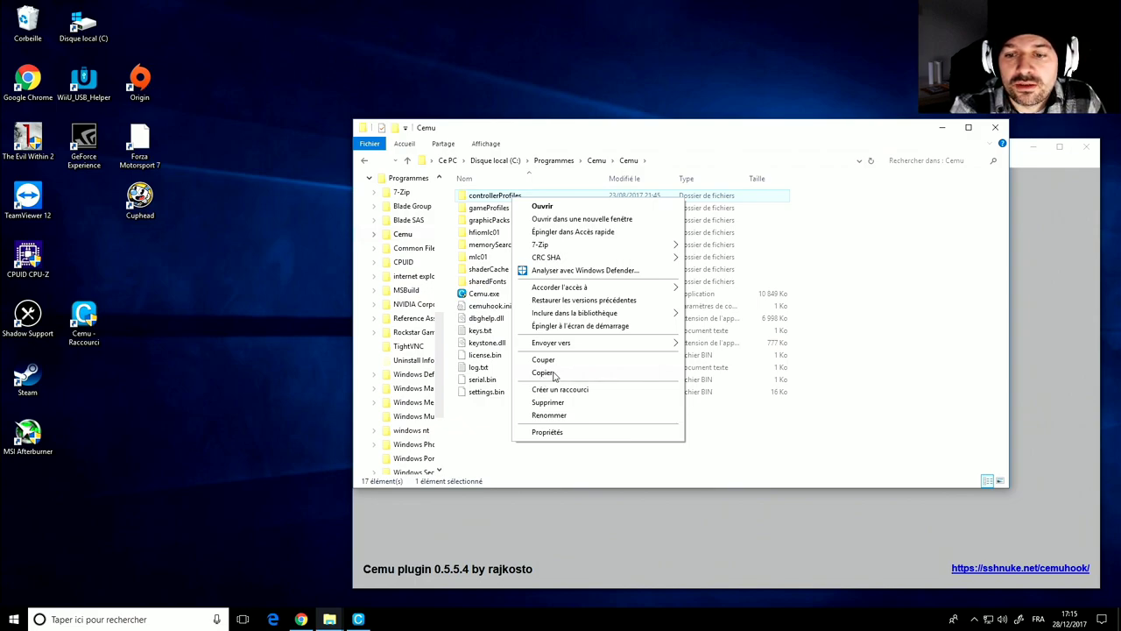
pyautogui.click(554, 375)
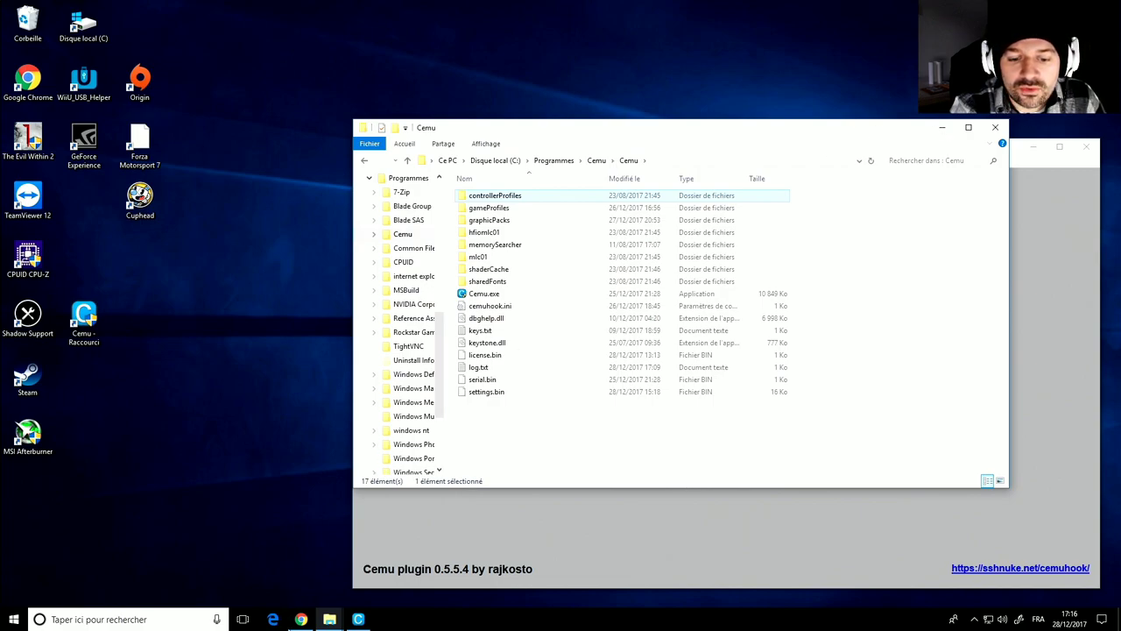
# Step: Switch to the Program Files (x86)\Cemu\Cemu window and delete its controllerProfiles folder
pyautogui.click(330, 618)
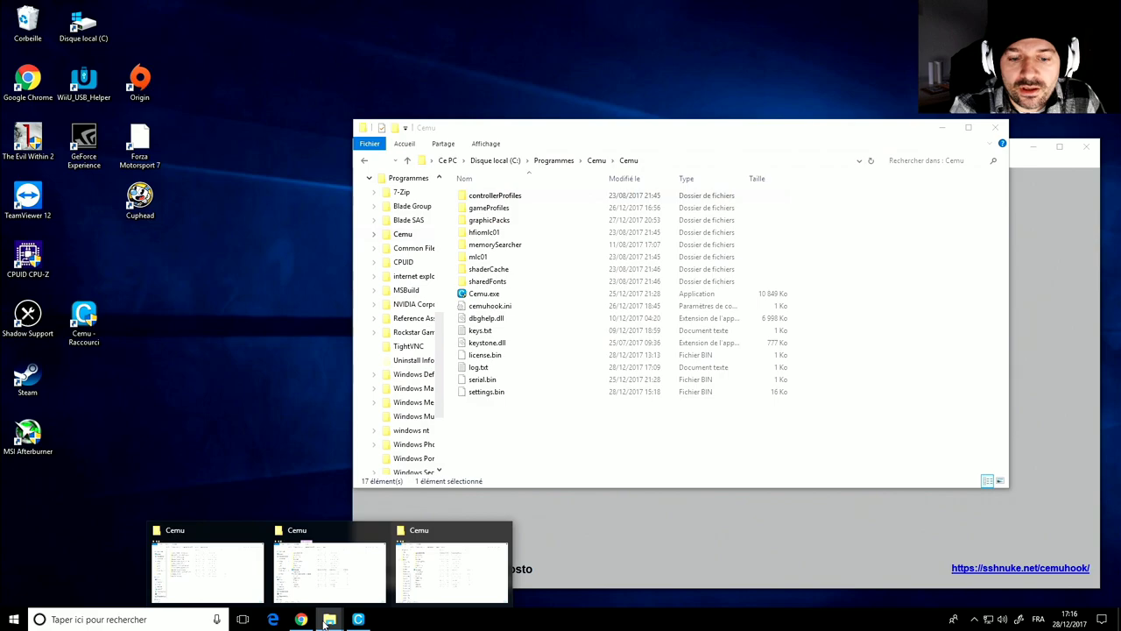
pyautogui.moveTo(243, 565)
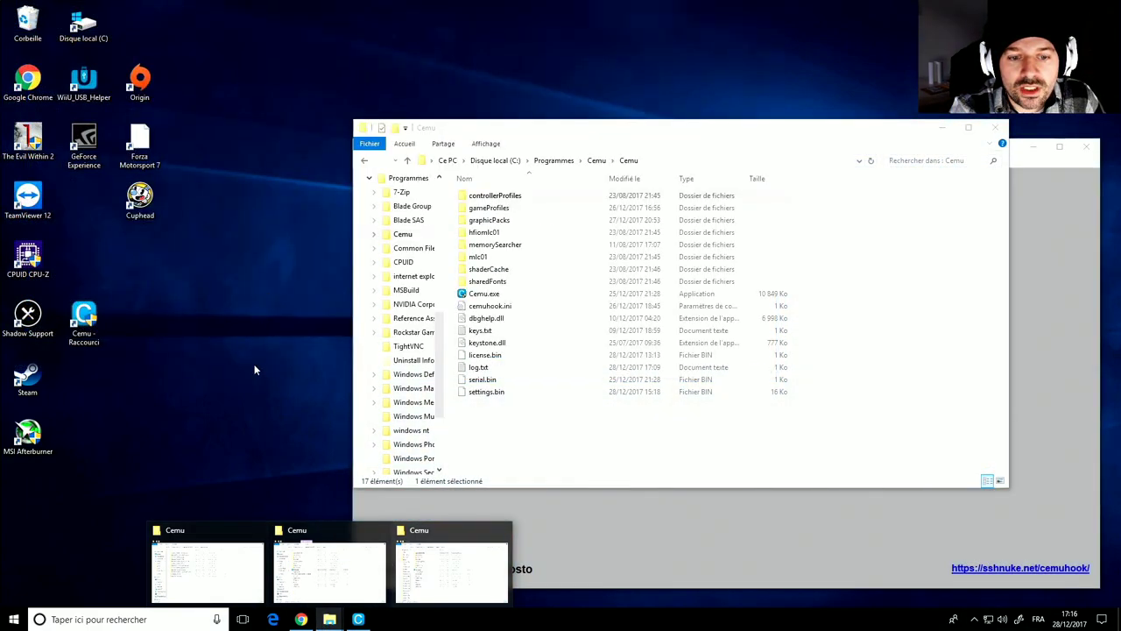
pyautogui.moveTo(293, 567)
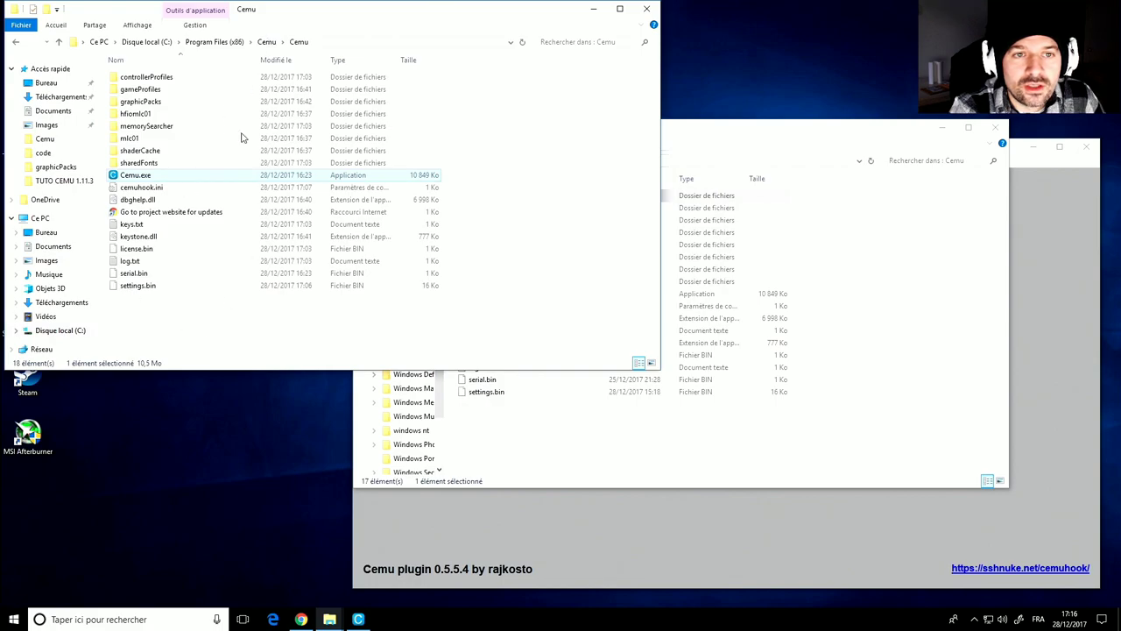
pyautogui.click(161, 79)
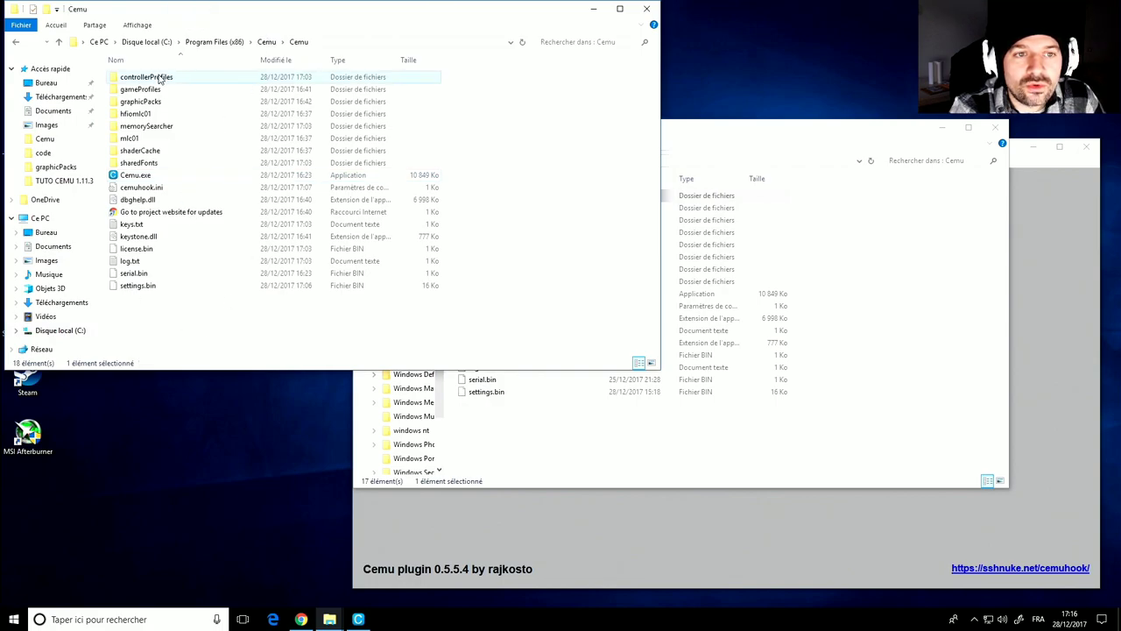
pyautogui.rightClick(160, 79)
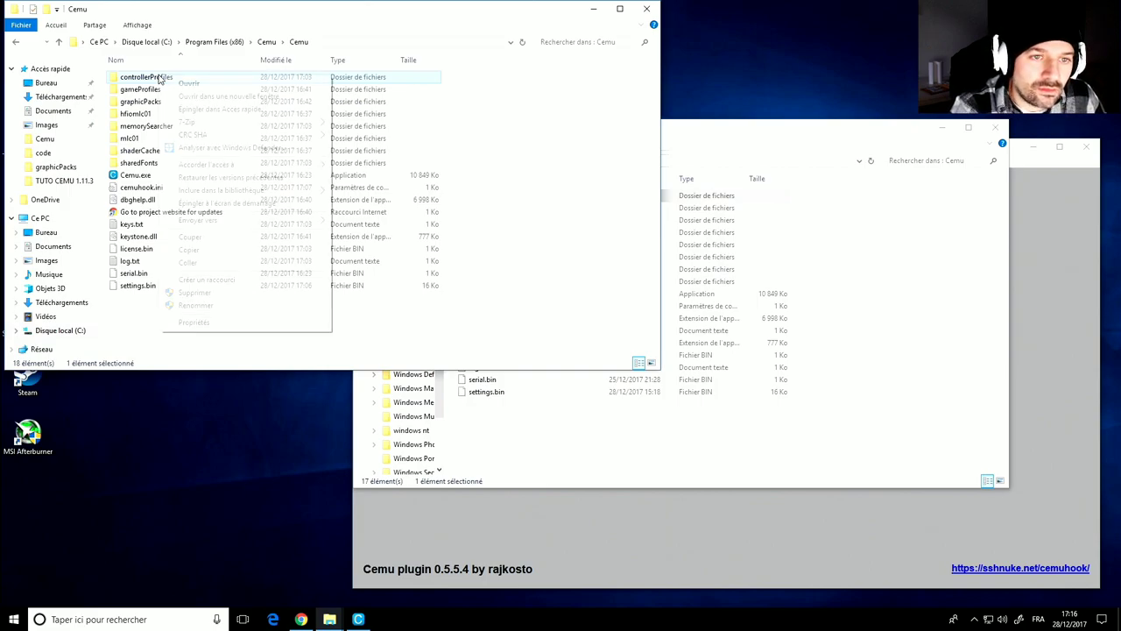
pyautogui.click(199, 294)
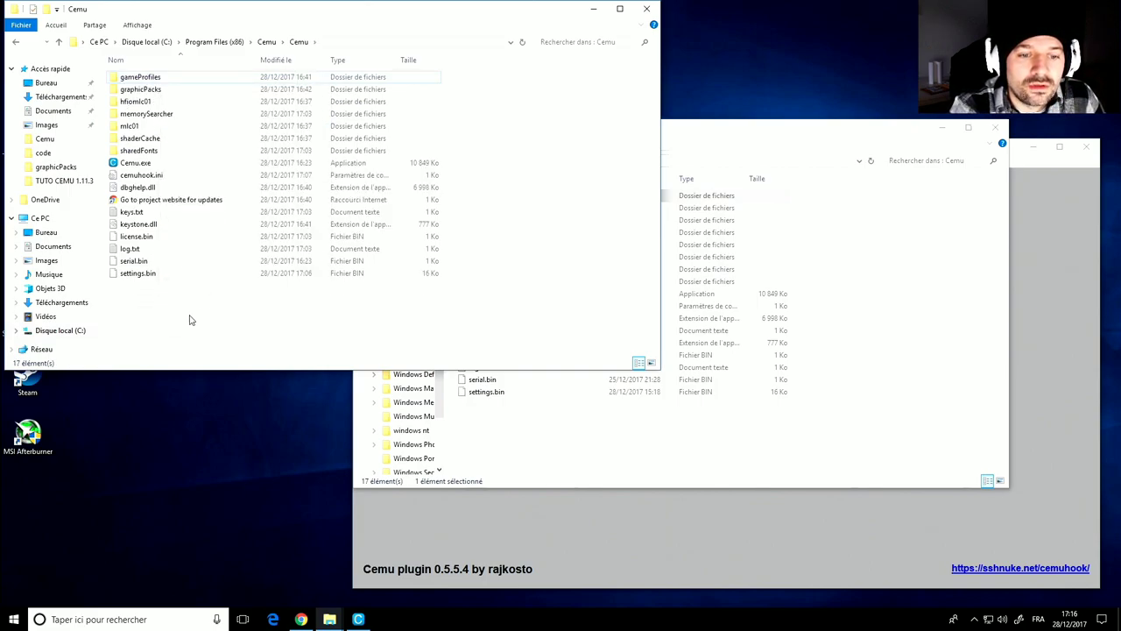
# Step: Paste the copied controllerProfiles folder into Program Files (x86)\Cemu\Cemu, granting administrator permission
pyautogui.rightClick(189, 319)
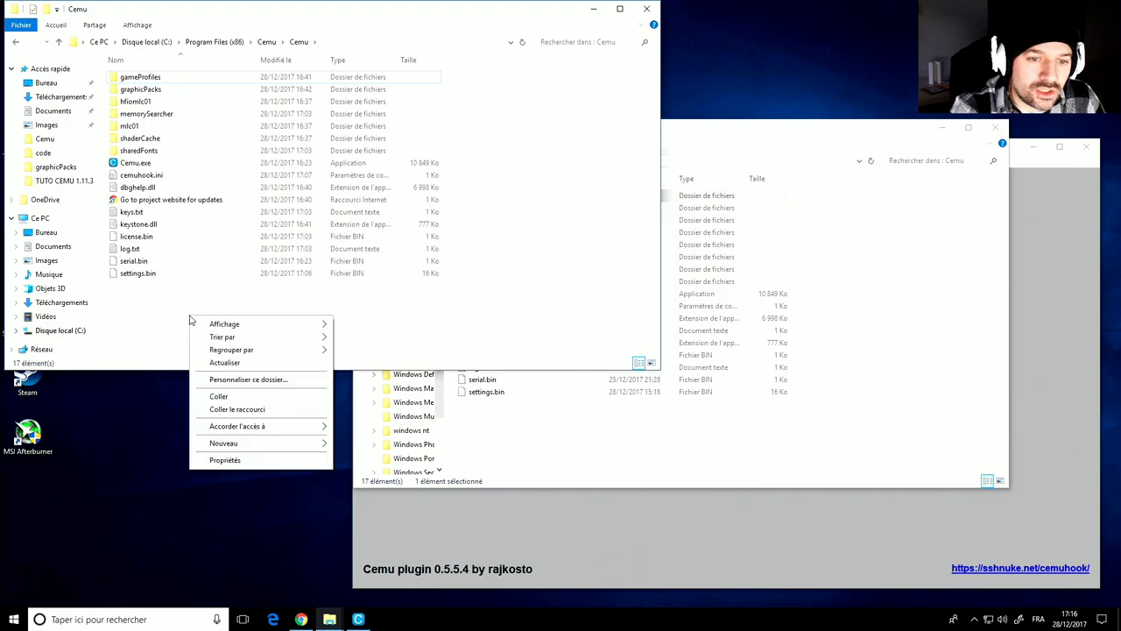
pyautogui.click(219, 397)
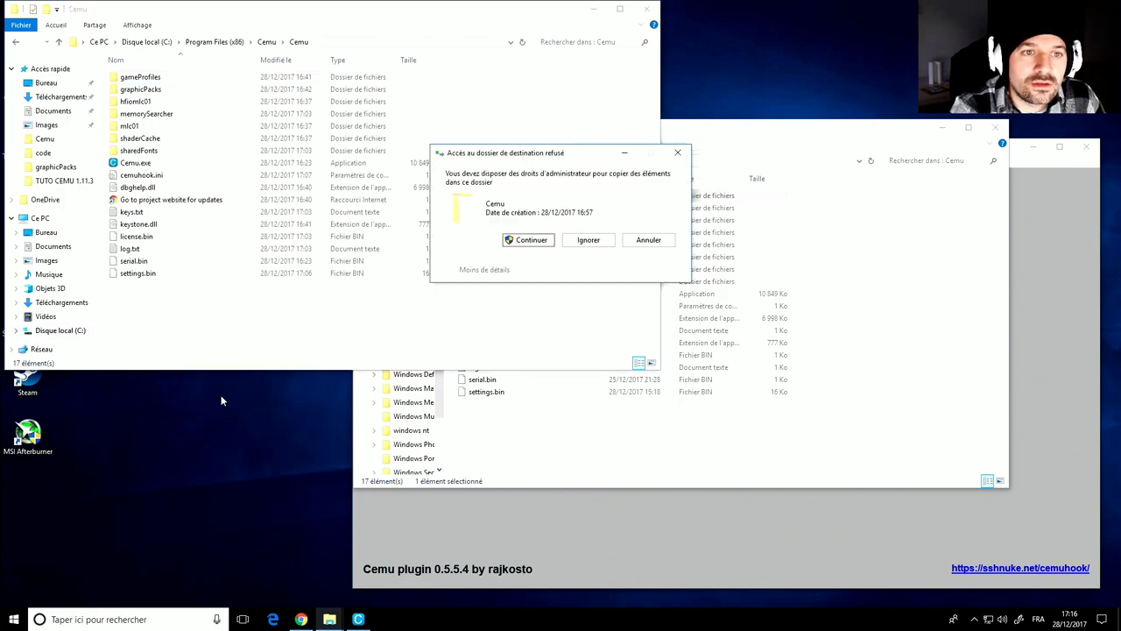
pyautogui.click(531, 249)
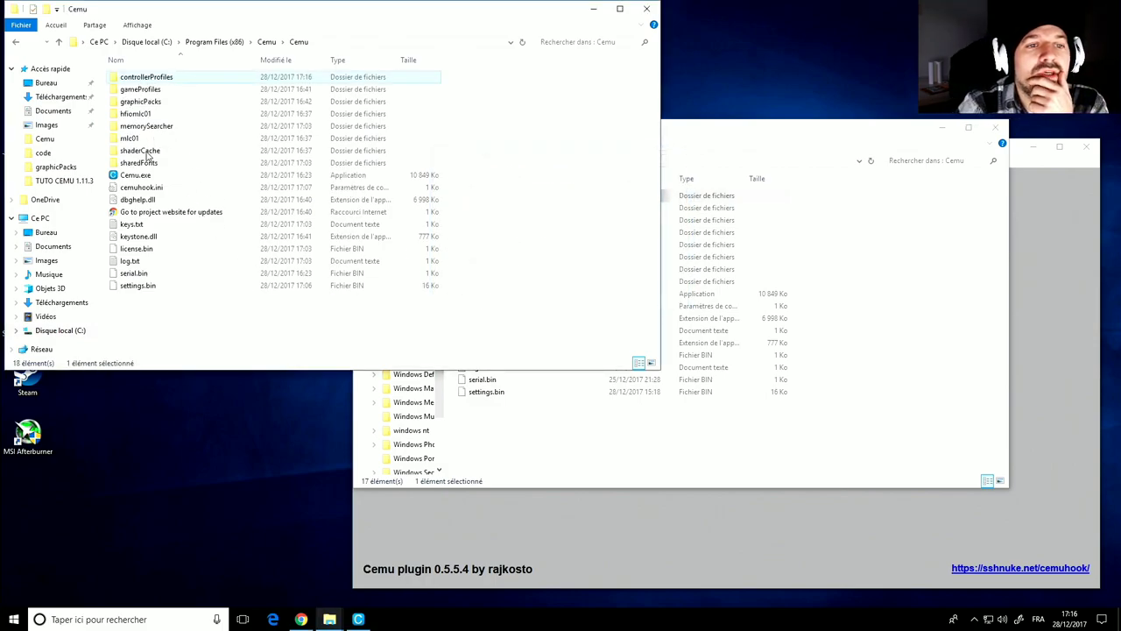
# Step: Check the contents of the precompiled and transferable folders in shaderCache, and return to the Cemu folder
pyautogui.doubleClick(147, 154)
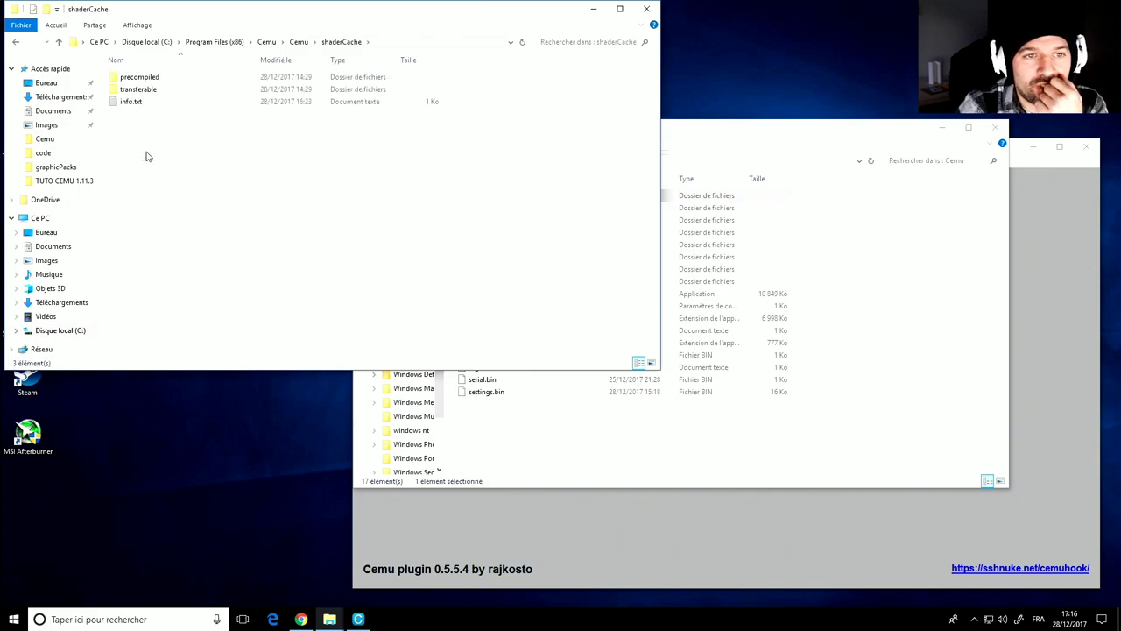
pyautogui.click(138, 89)
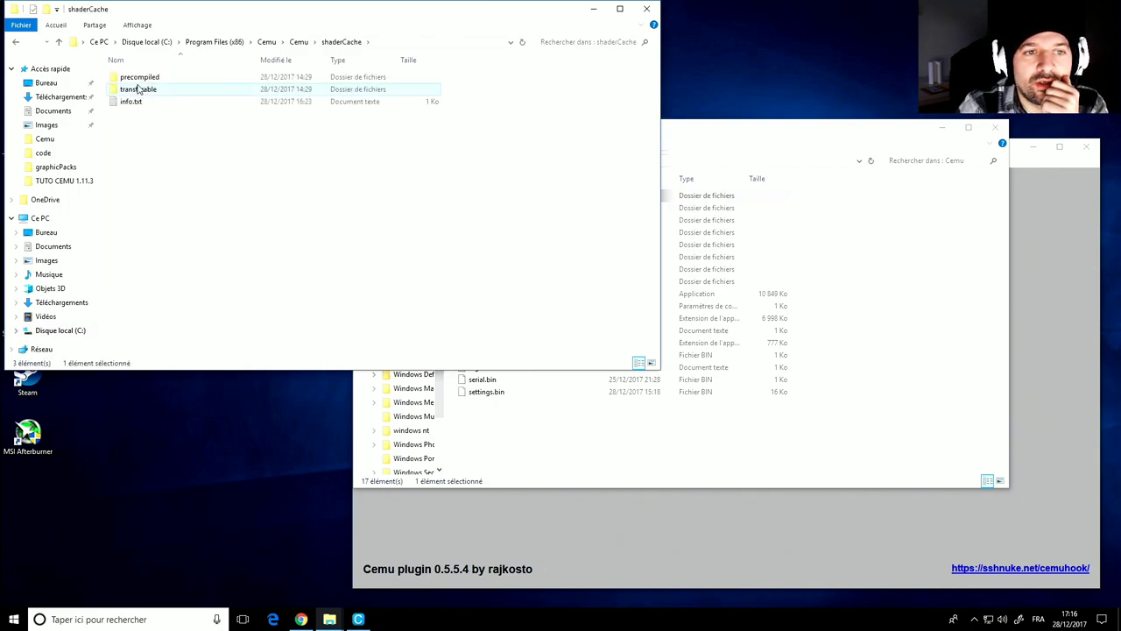
pyautogui.doubleClick(137, 80)
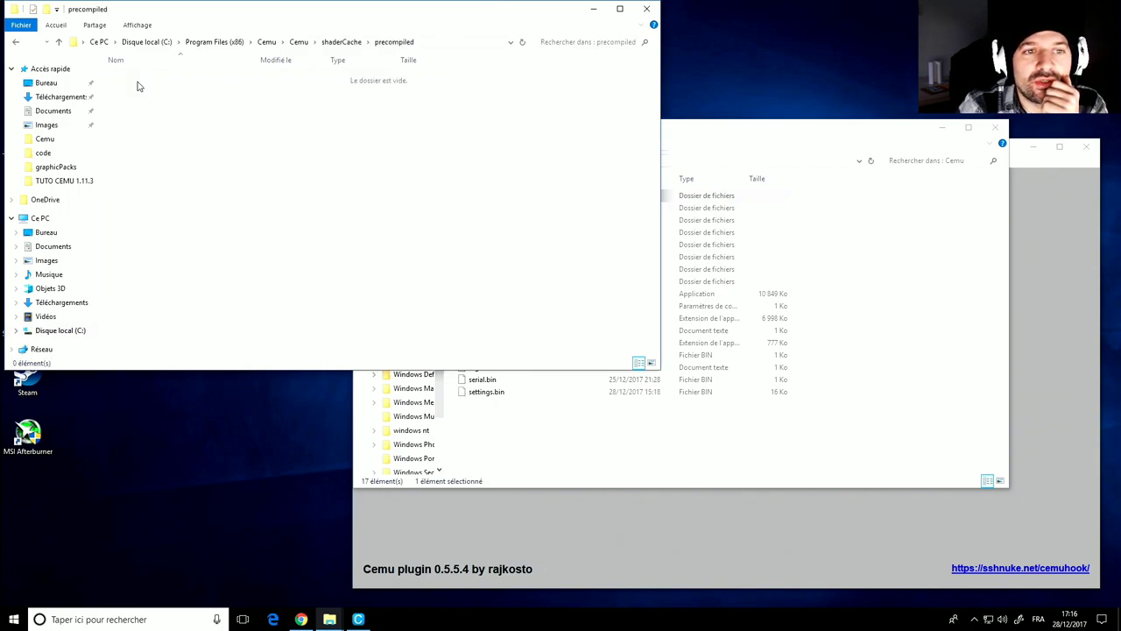
pyautogui.click(16, 42)
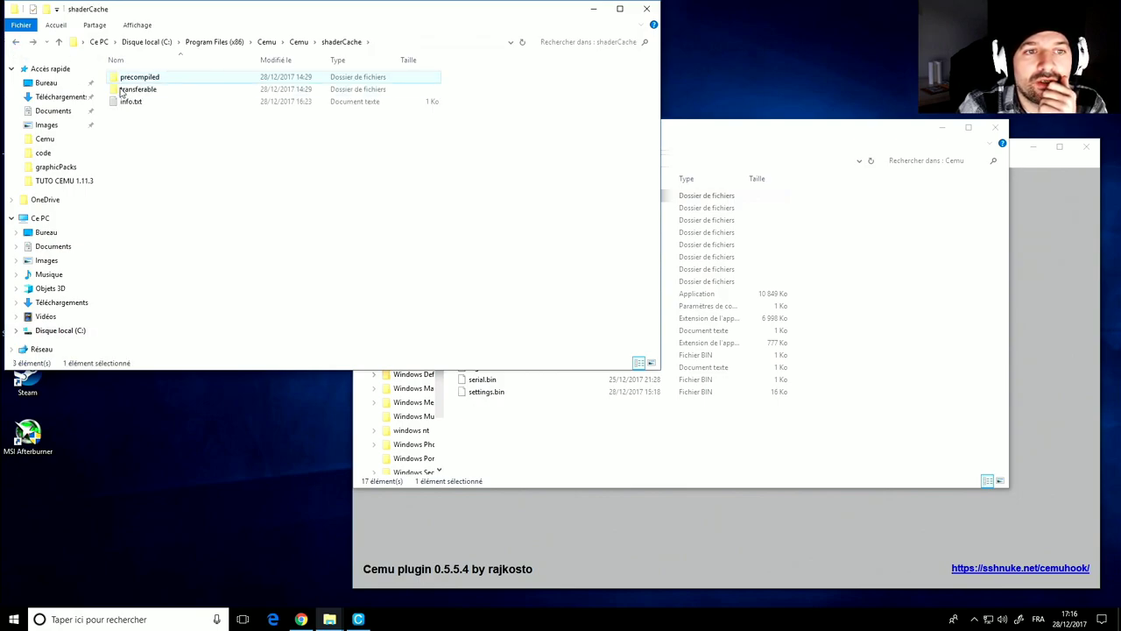
pyautogui.doubleClick(121, 90)
pyautogui.click(16, 43)
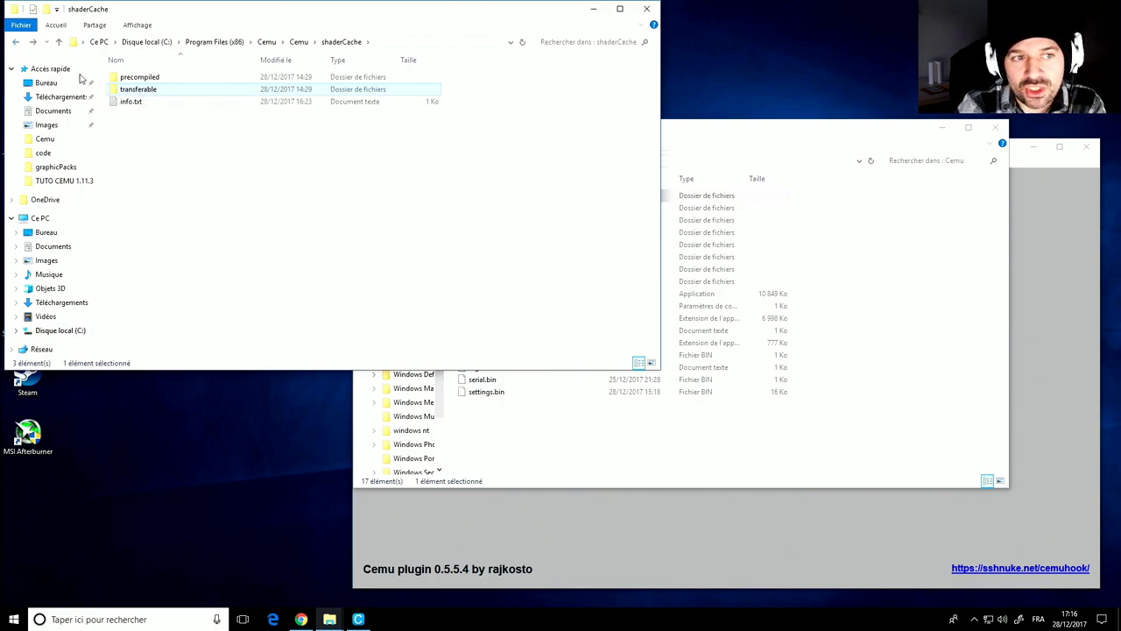
pyautogui.click(15, 45)
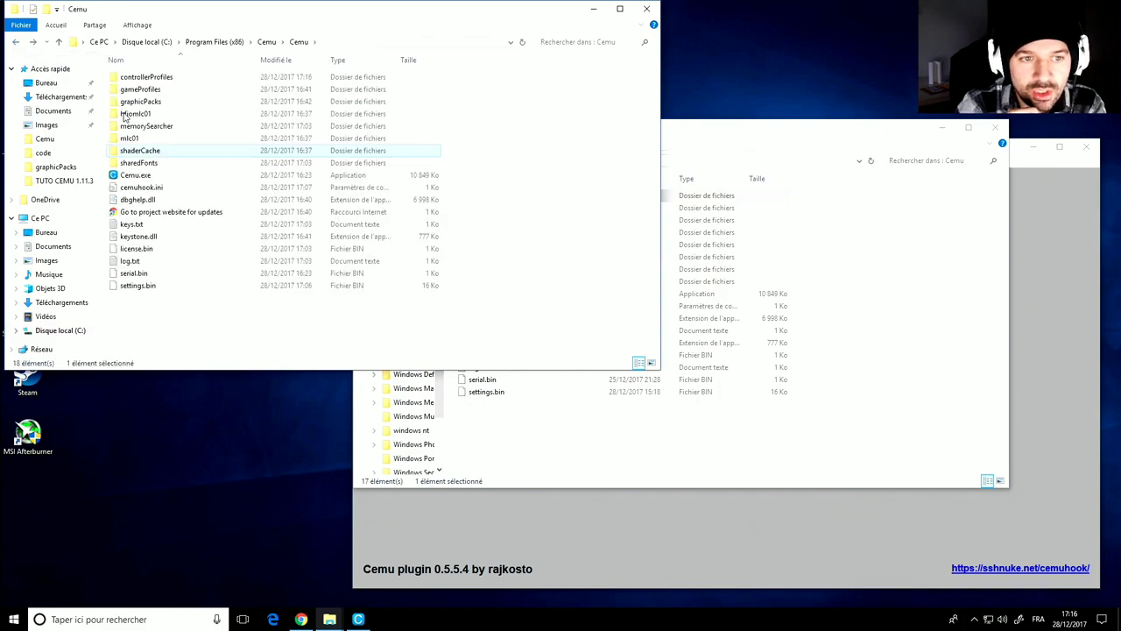
# Step: Open the transferable folder inside shaderCache under Program Files (x86)\Cemu\Cemu
pyautogui.click(145, 152)
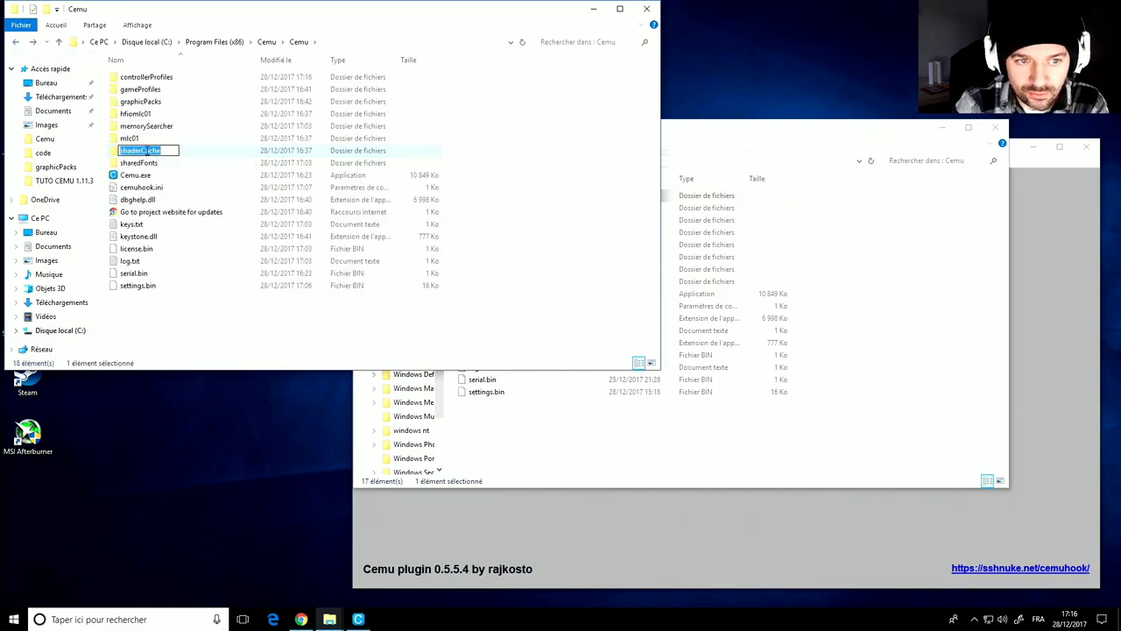
pyautogui.click(111, 155)
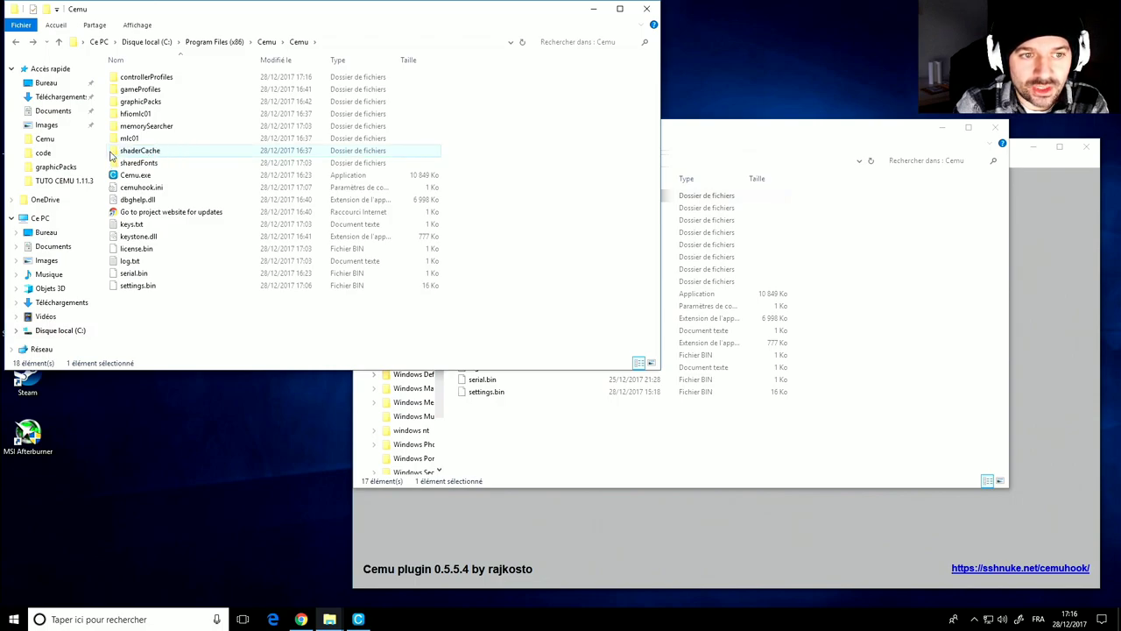
pyautogui.doubleClick(119, 154)
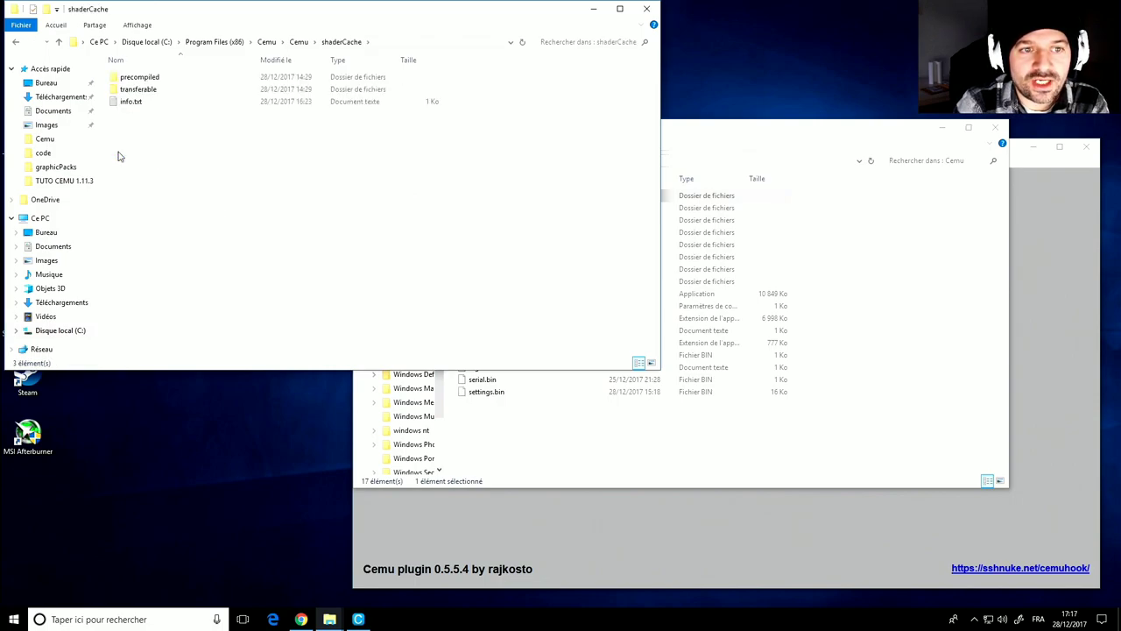
pyautogui.click(146, 95)
pyautogui.doubleClick(144, 95)
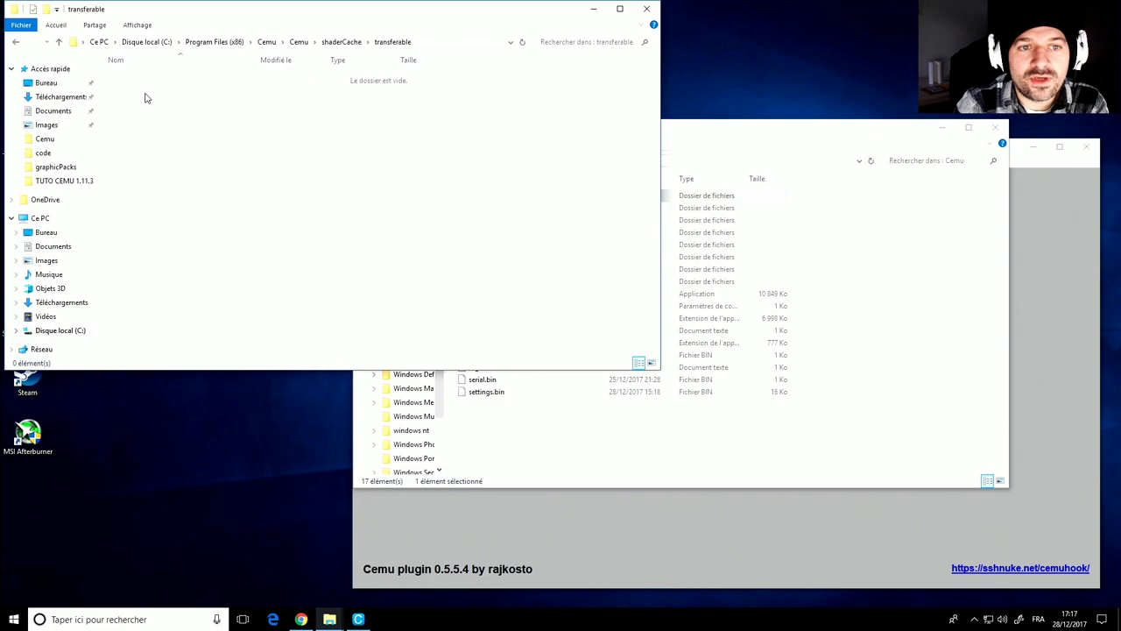
# Step: Return to the Program Files (x86)\Cemu\Cemu folder and view the contents of log.txt, closing it when finished
pyautogui.click(17, 46)
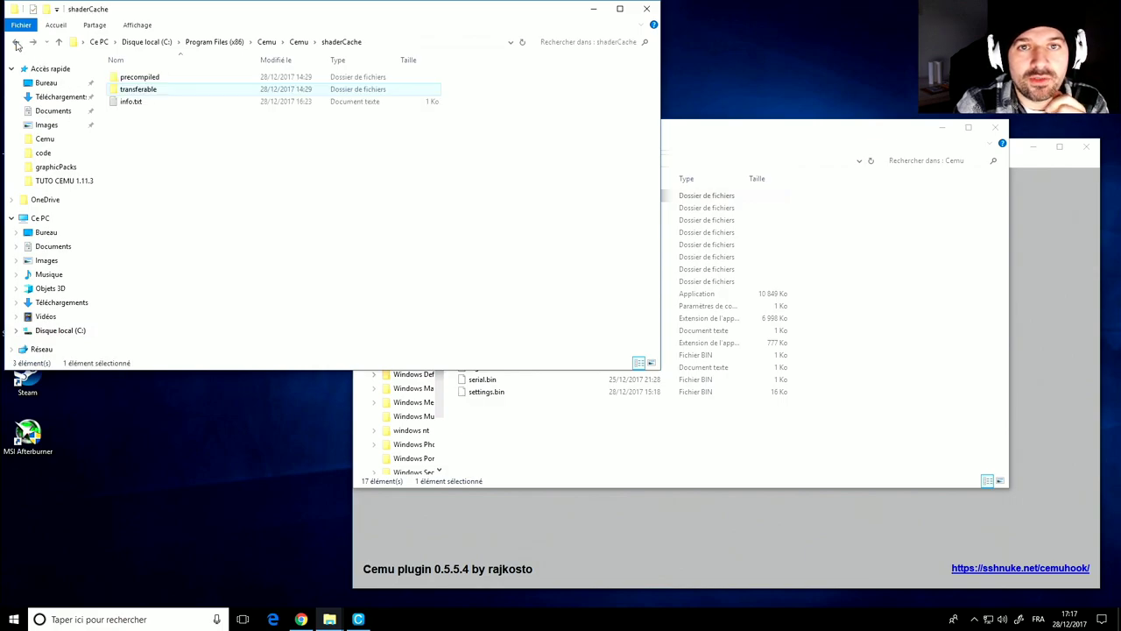
pyautogui.click(16, 44)
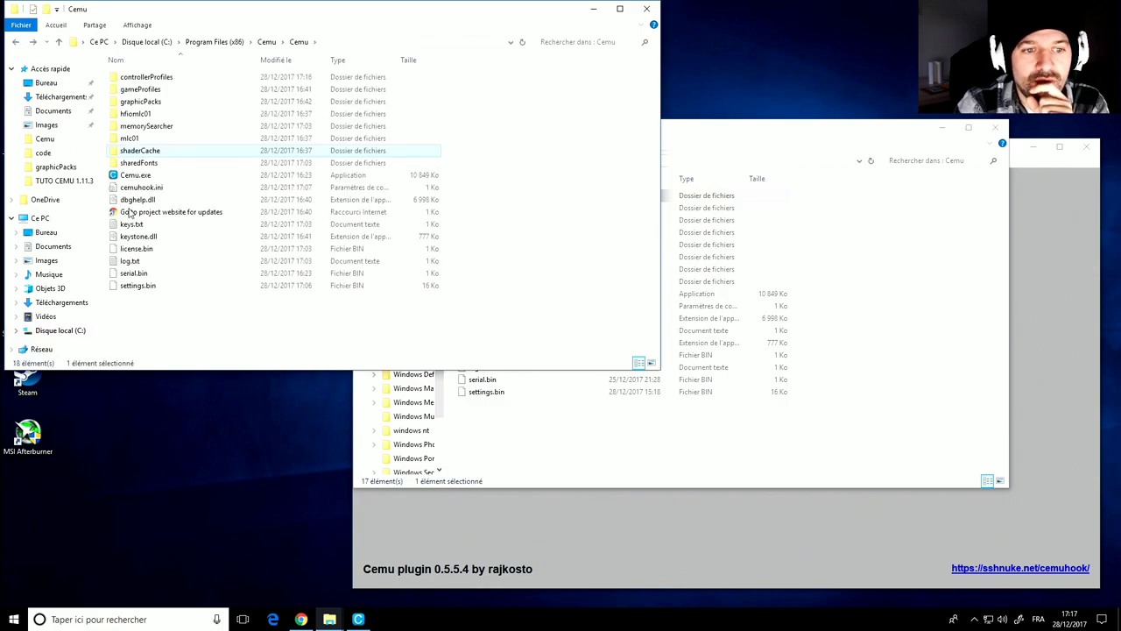
pyautogui.doubleClick(125, 261)
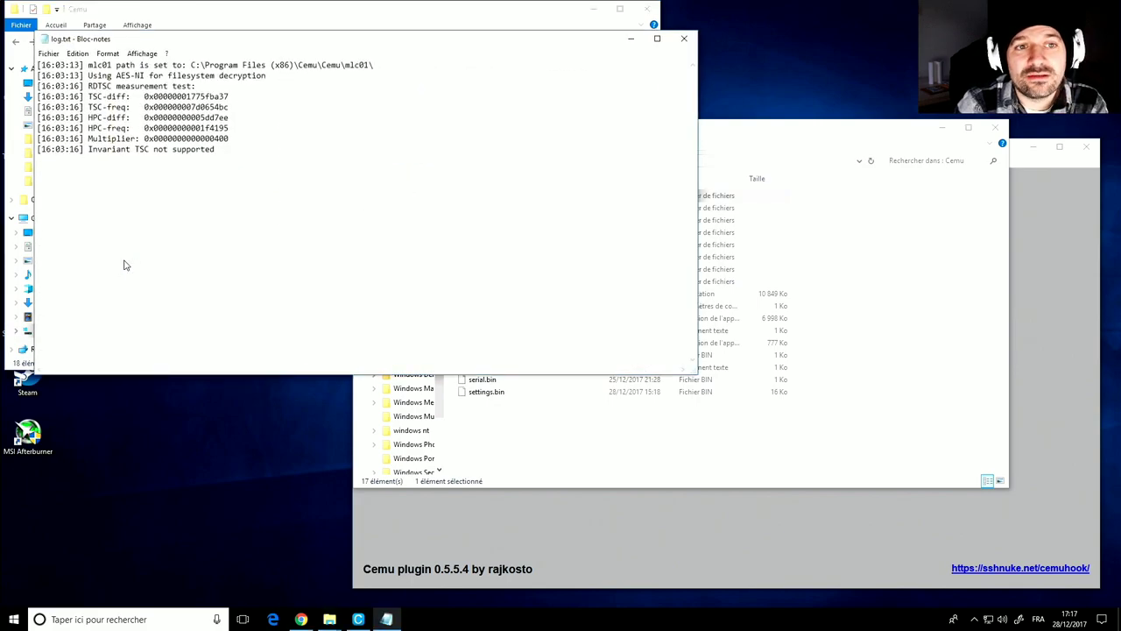
pyautogui.click(684, 41)
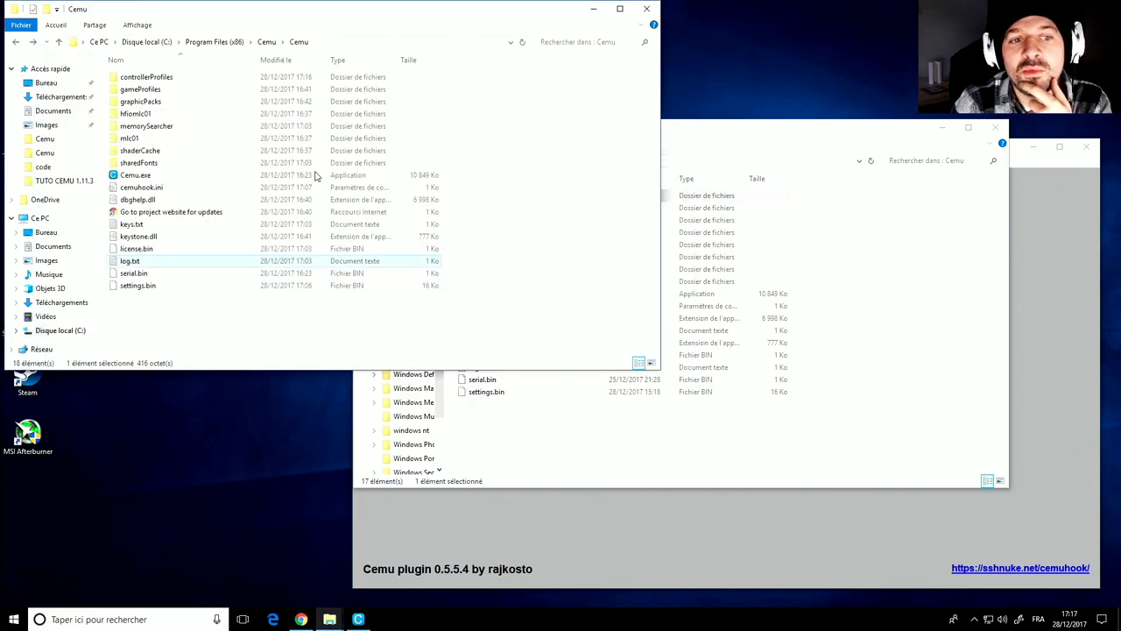
# Step: Switch to the Programmes\Cemu\Cemu window and check its shaderCache precompiled folder, ending in the transferable folder
pyautogui.click(561, 438)
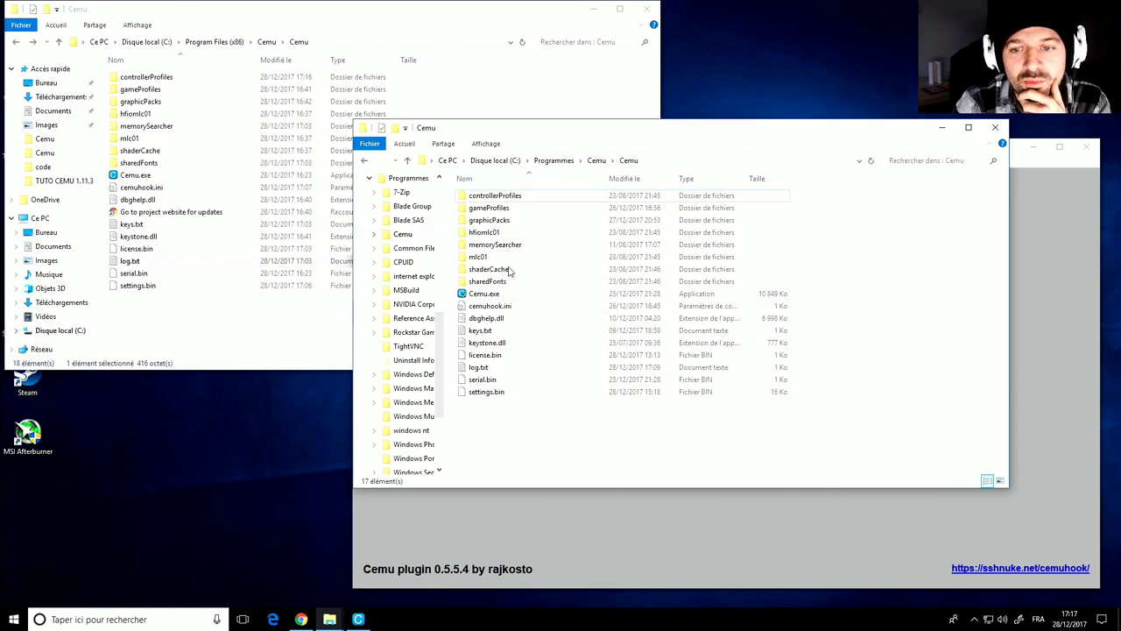
pyautogui.doubleClick(479, 256)
pyautogui.click(364, 161)
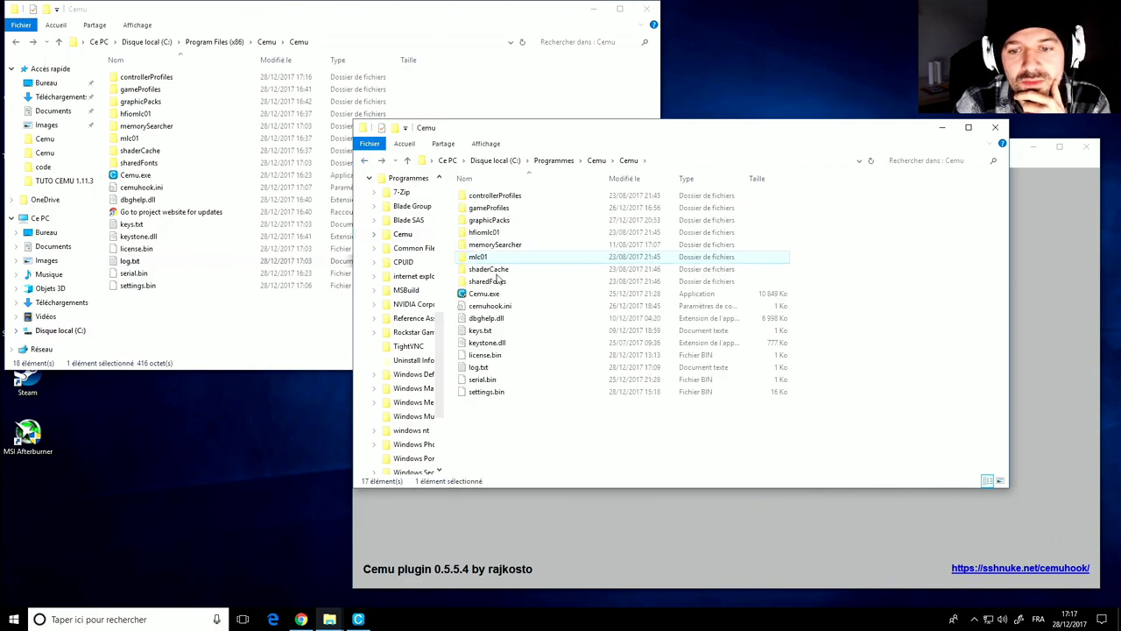
pyautogui.doubleClick(493, 270)
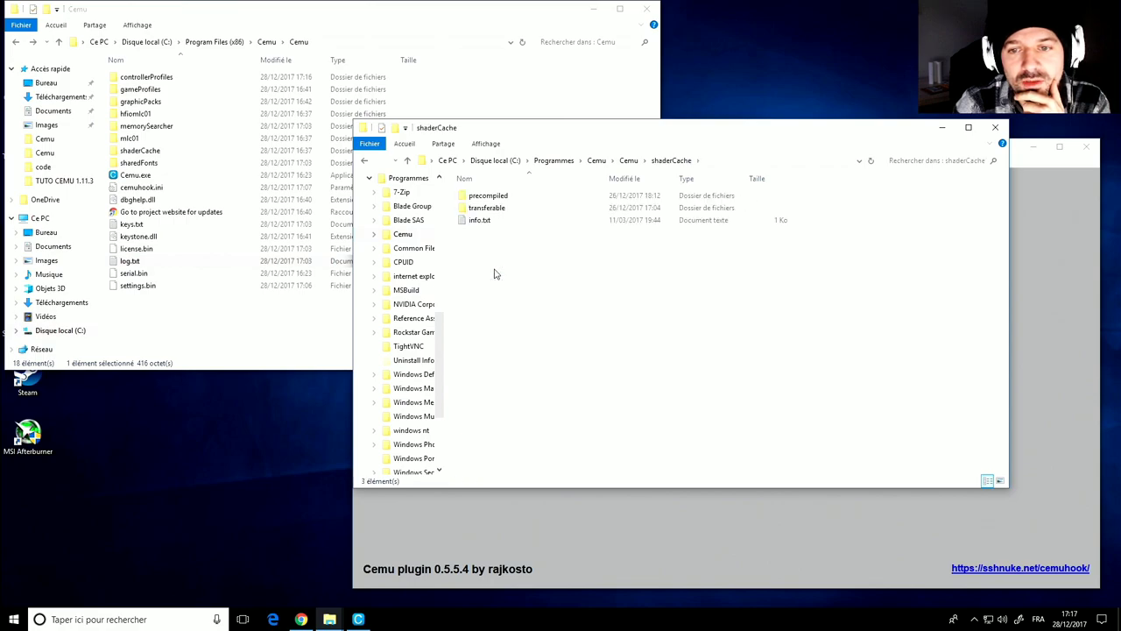
pyautogui.click(477, 199)
pyautogui.doubleClick(477, 198)
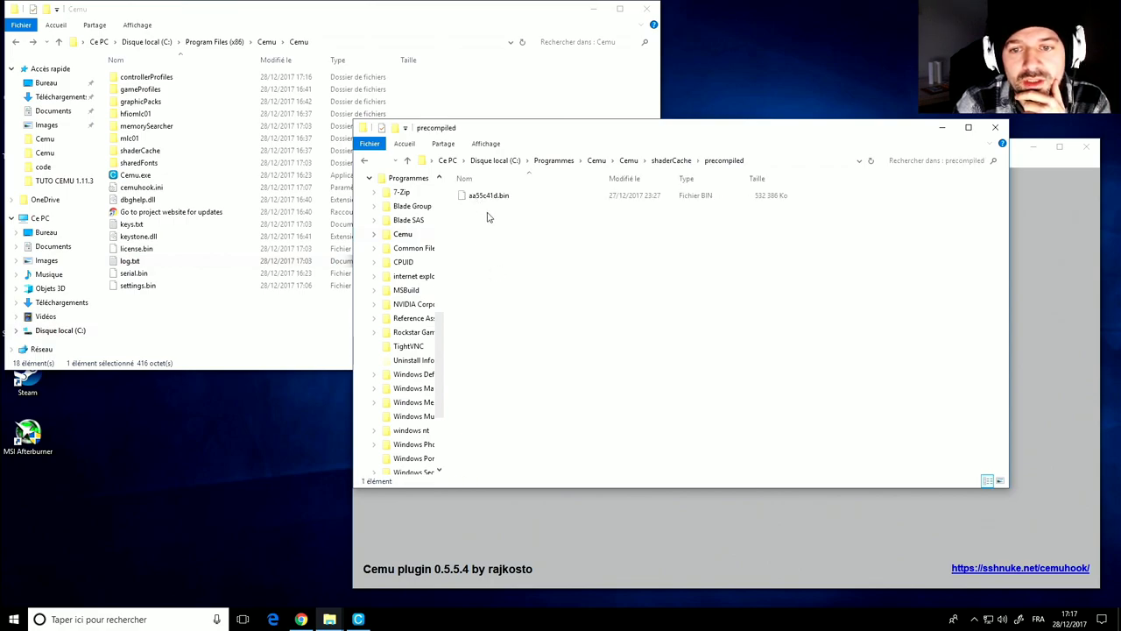
pyautogui.click(367, 163)
pyautogui.doubleClick(477, 208)
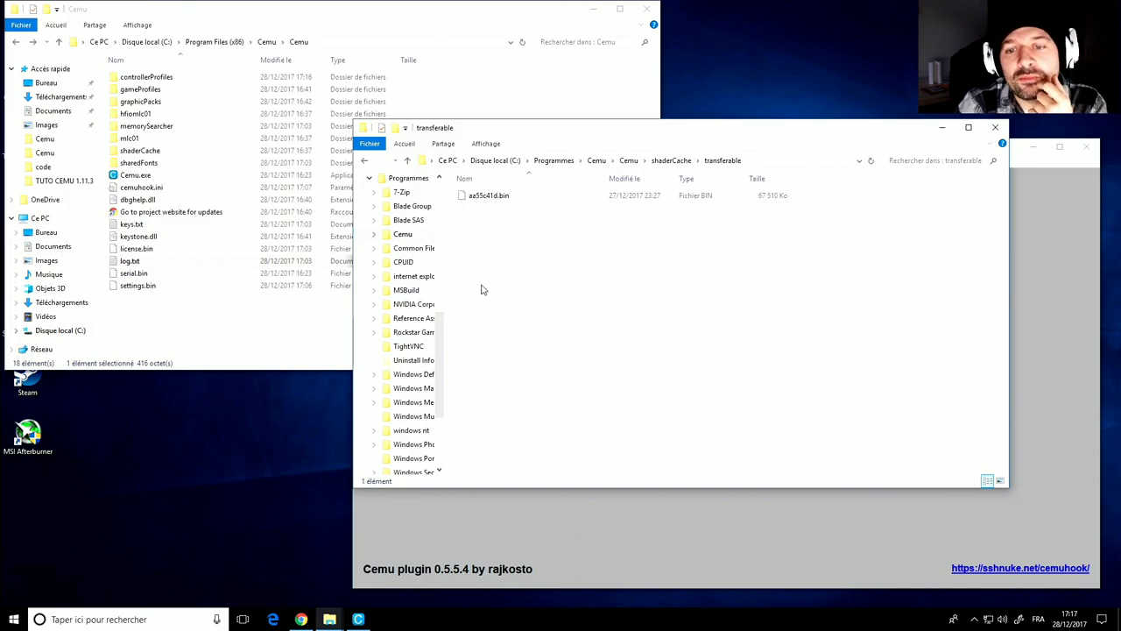
# Step: Switch to Cemu 1.11.3, start loading a game, and browse to the Program Files (x86)\Cemu\Game folder
pyautogui.click(517, 539)
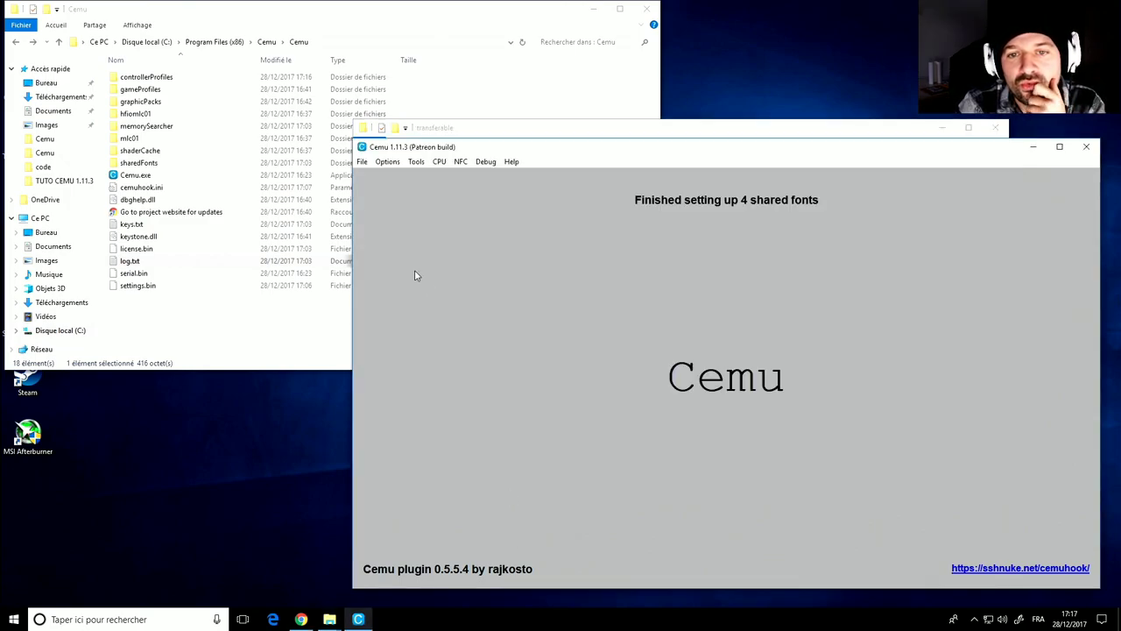
pyautogui.click(362, 164)
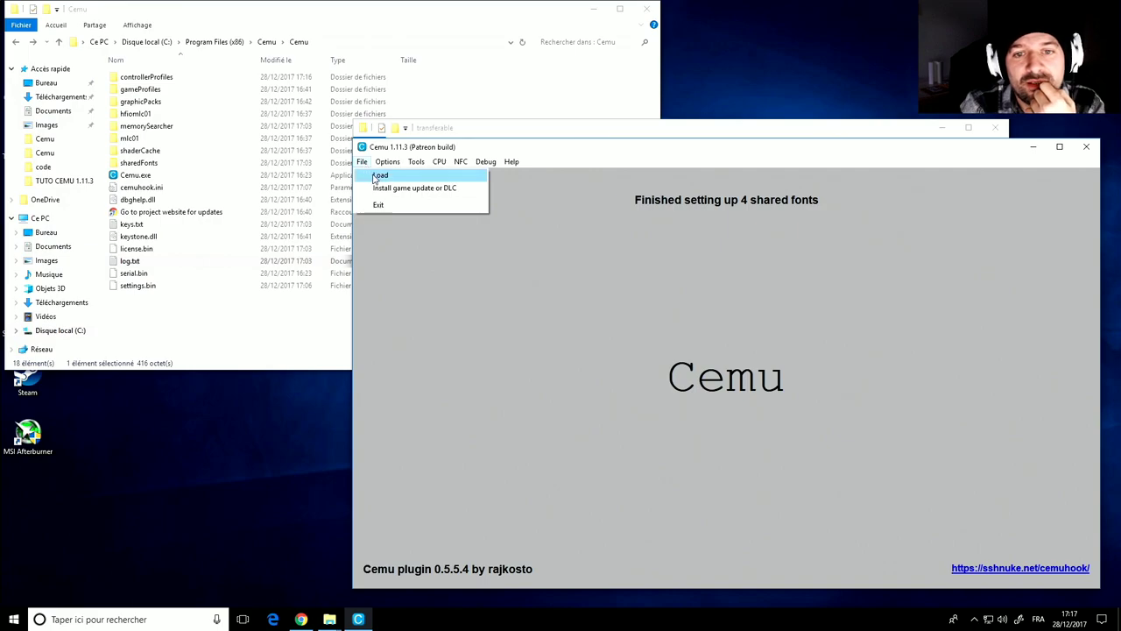
pyautogui.click(380, 176)
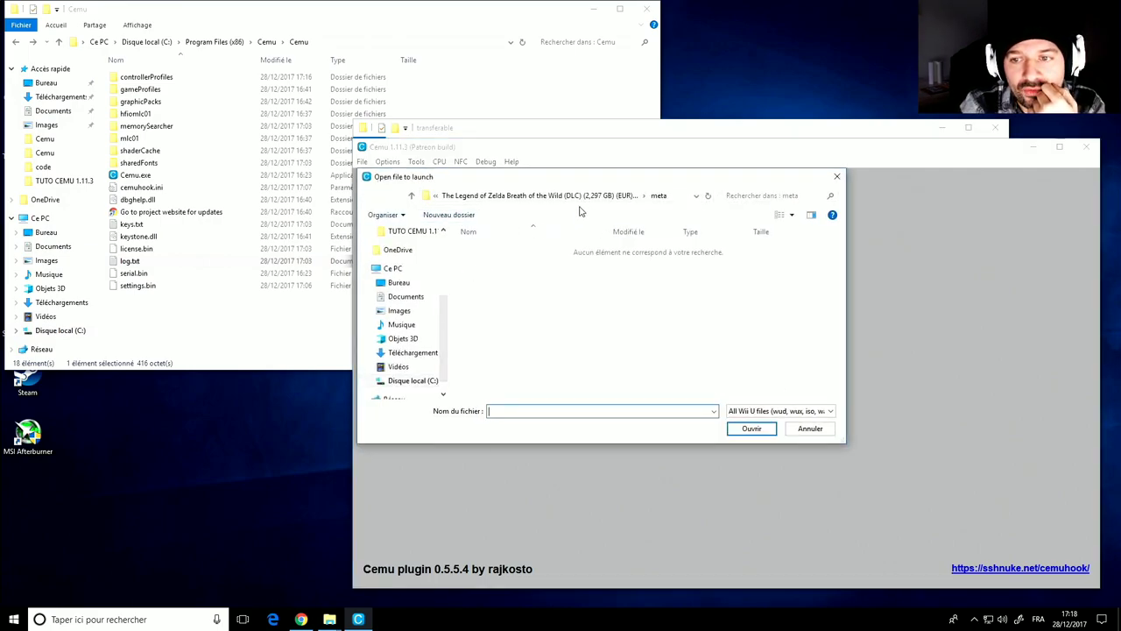
pyautogui.click(435, 197)
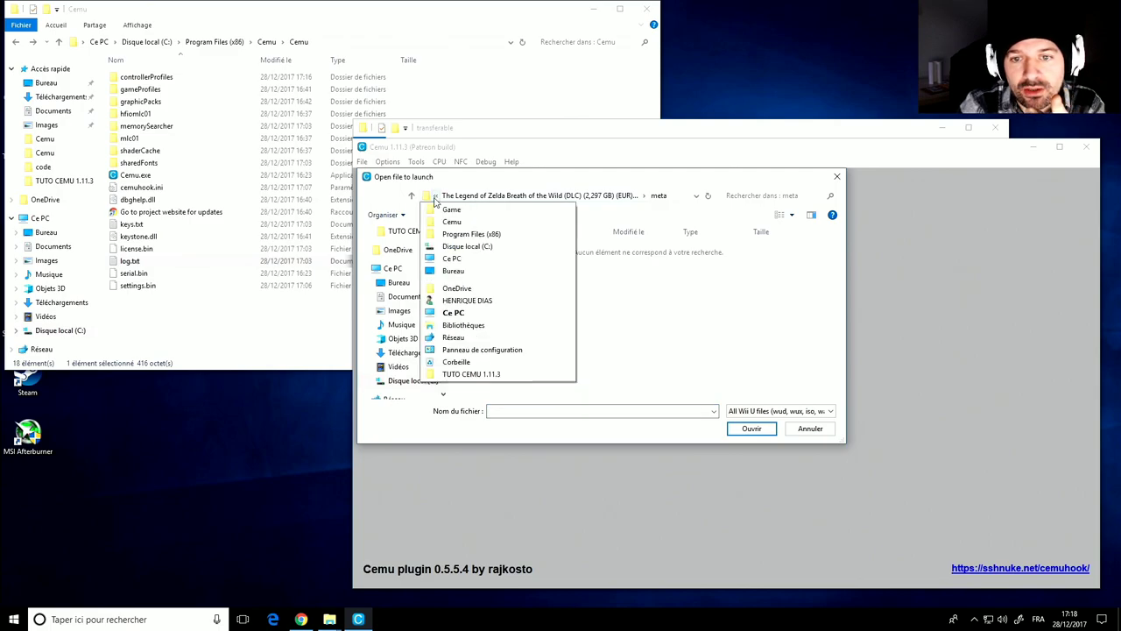
pyautogui.click(436, 197)
pyautogui.click(464, 199)
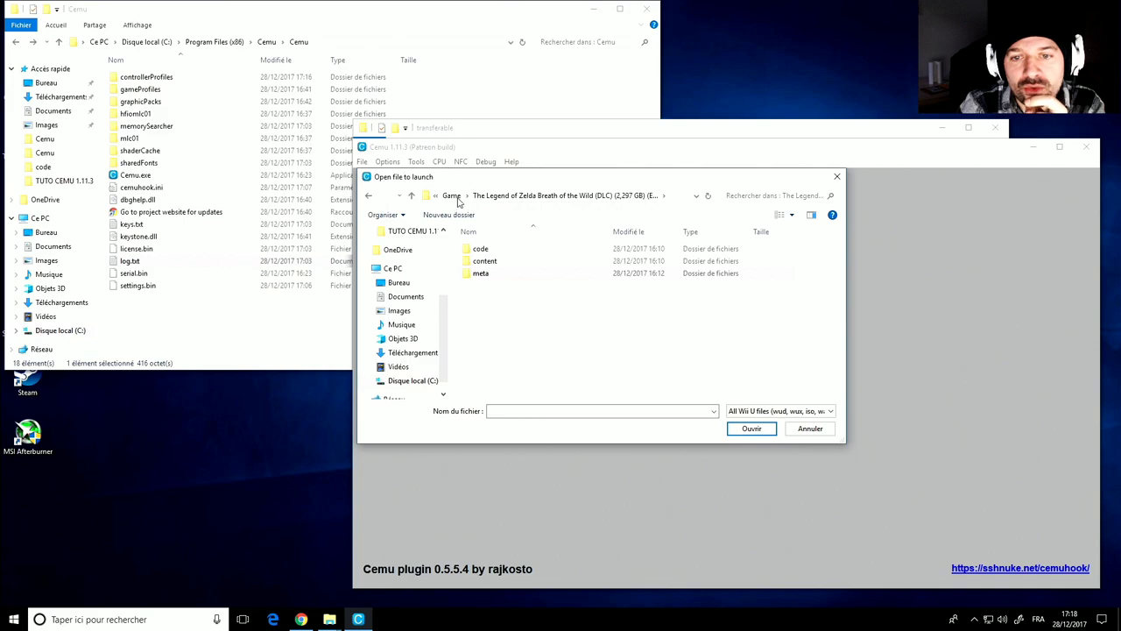
pyautogui.click(452, 196)
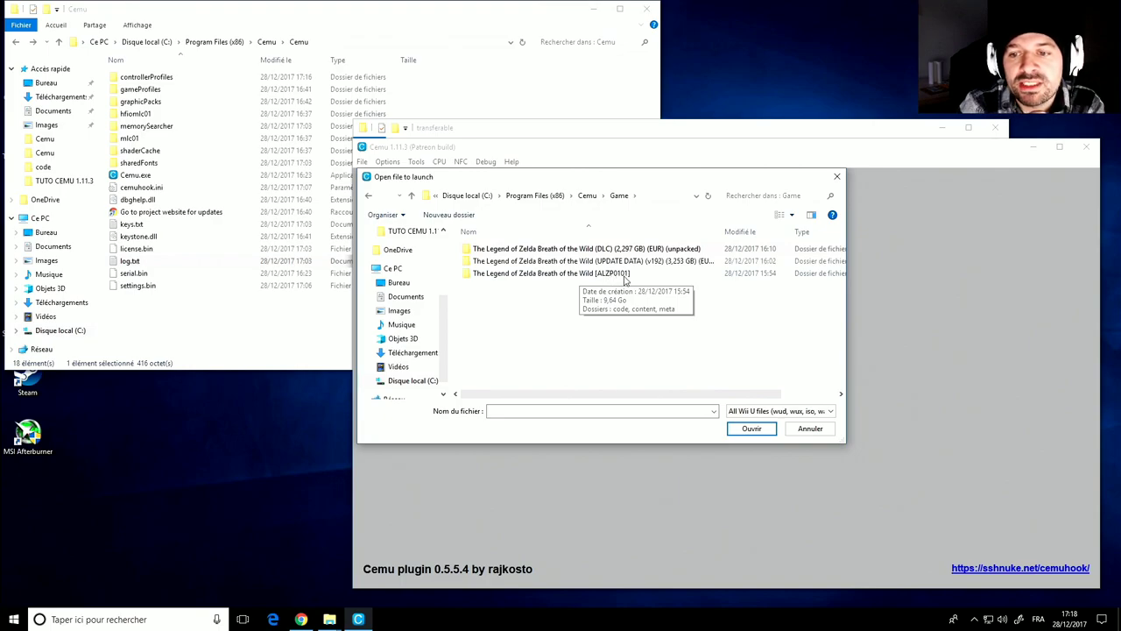
# Step: Launch U-King.rpx from the code folder of The Legend of Zelda Breath of the Wild [ALZP0101] and maximize the game window
pyautogui.doubleClick(531, 273)
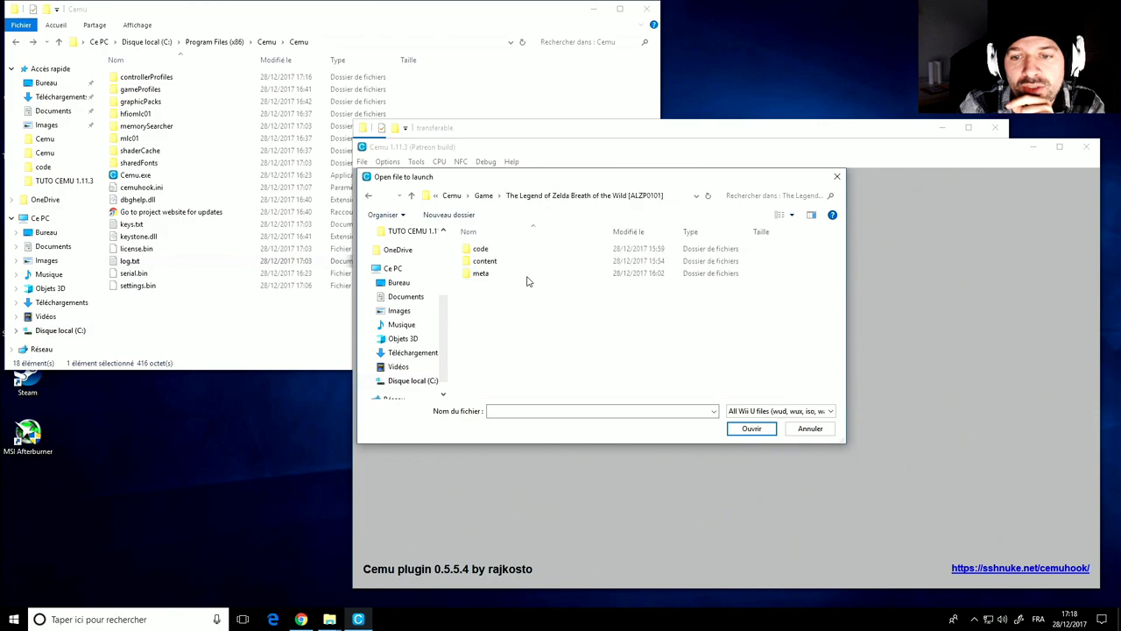
pyautogui.doubleClick(480, 249)
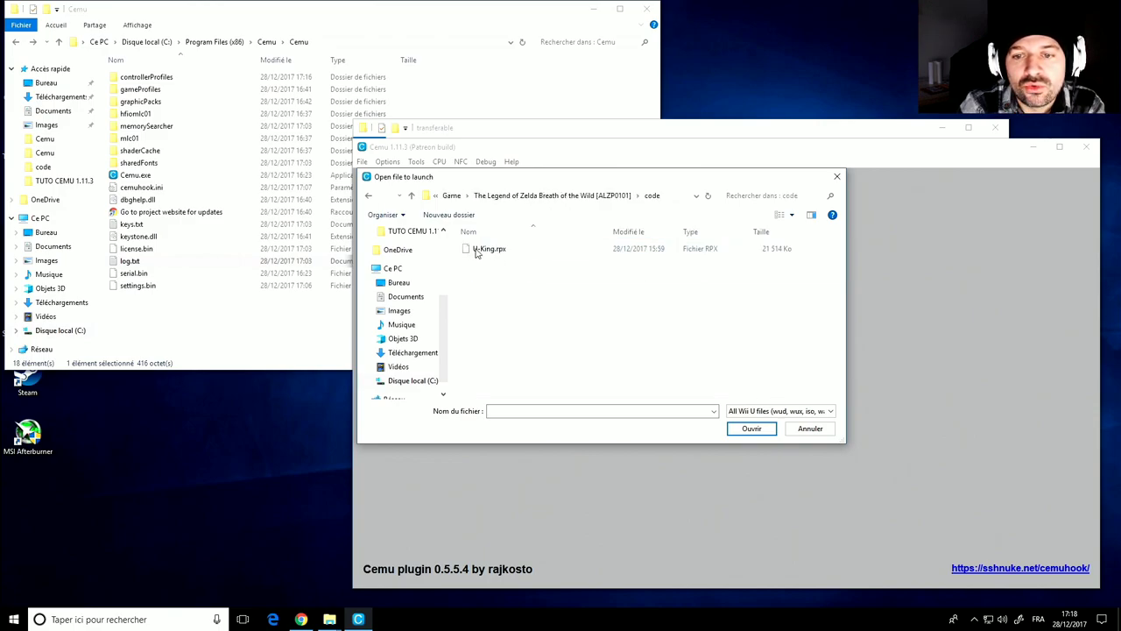
pyautogui.click(483, 251)
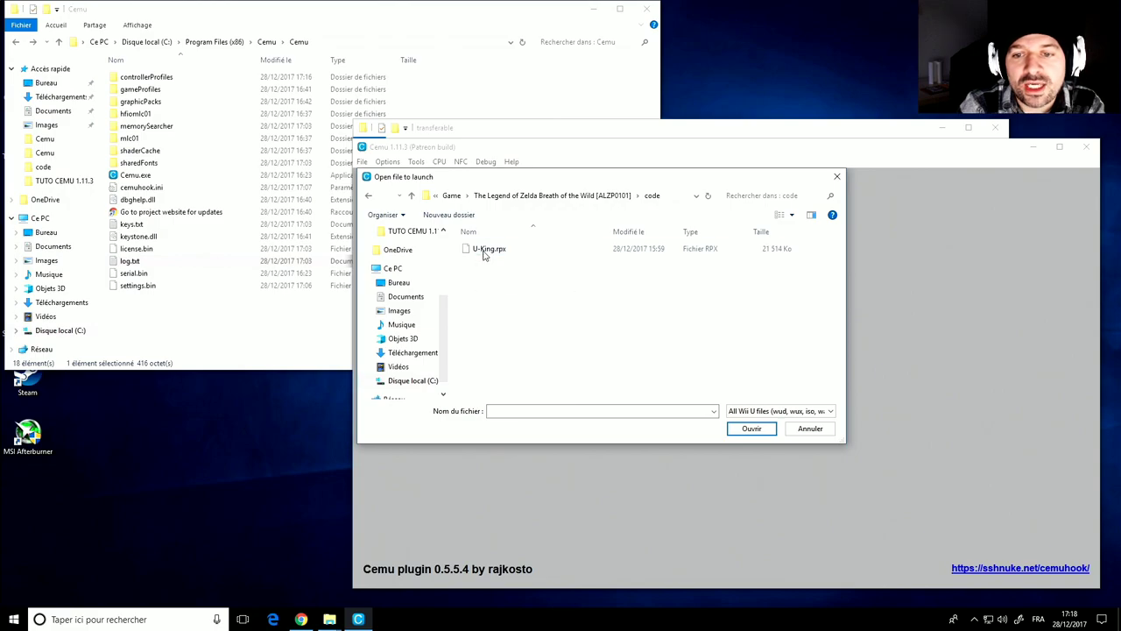
pyautogui.click(753, 429)
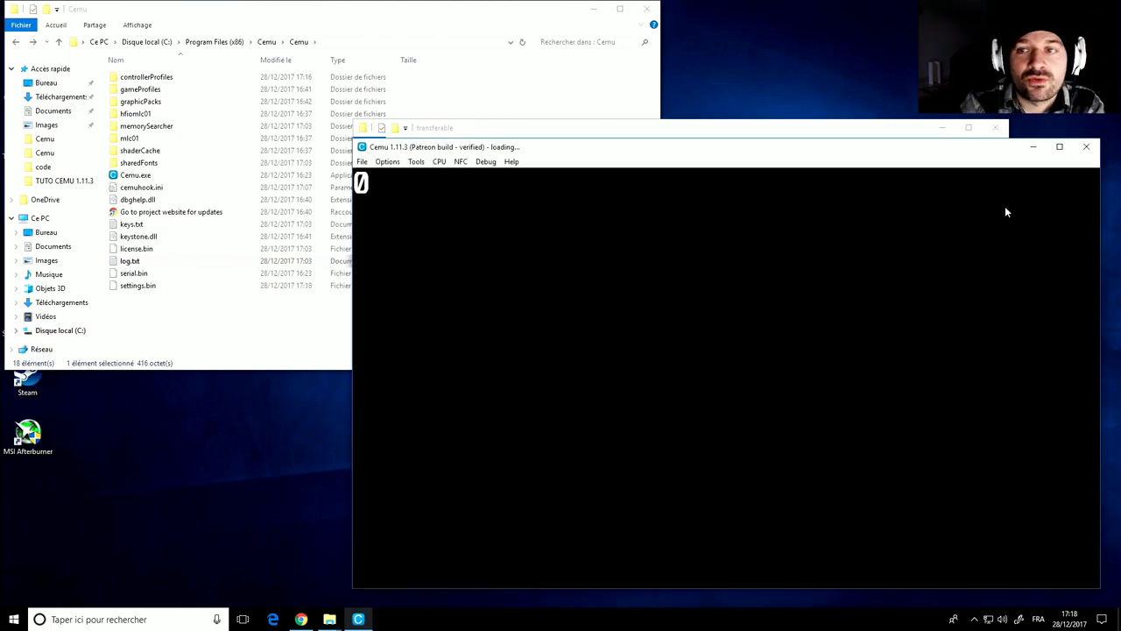
pyautogui.click(1061, 149)
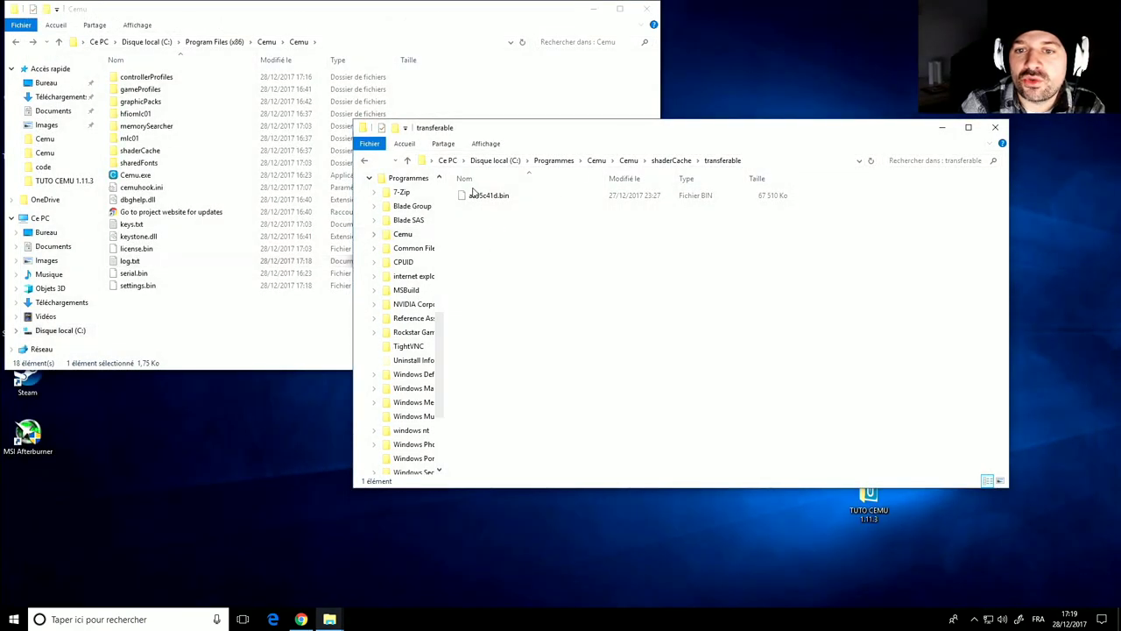
# Step: Copy aa55c41d.bin from the transferable folder under Programmes\Cemu\Cemu\shaderCache and minimize that window
pyautogui.rightClick(481, 198)
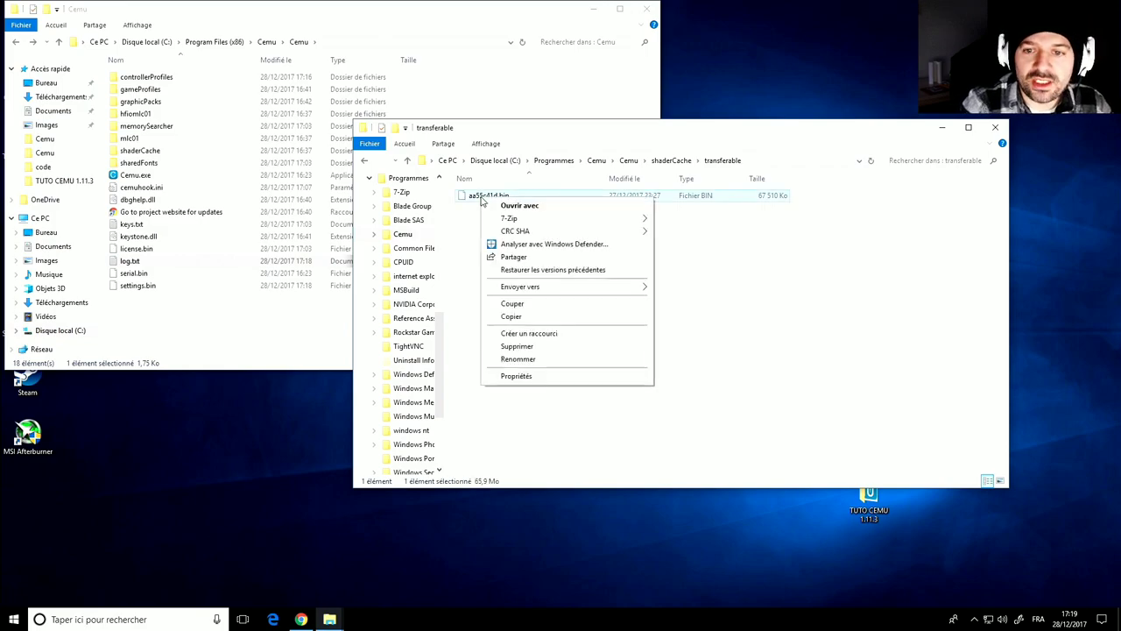
pyautogui.click(512, 318)
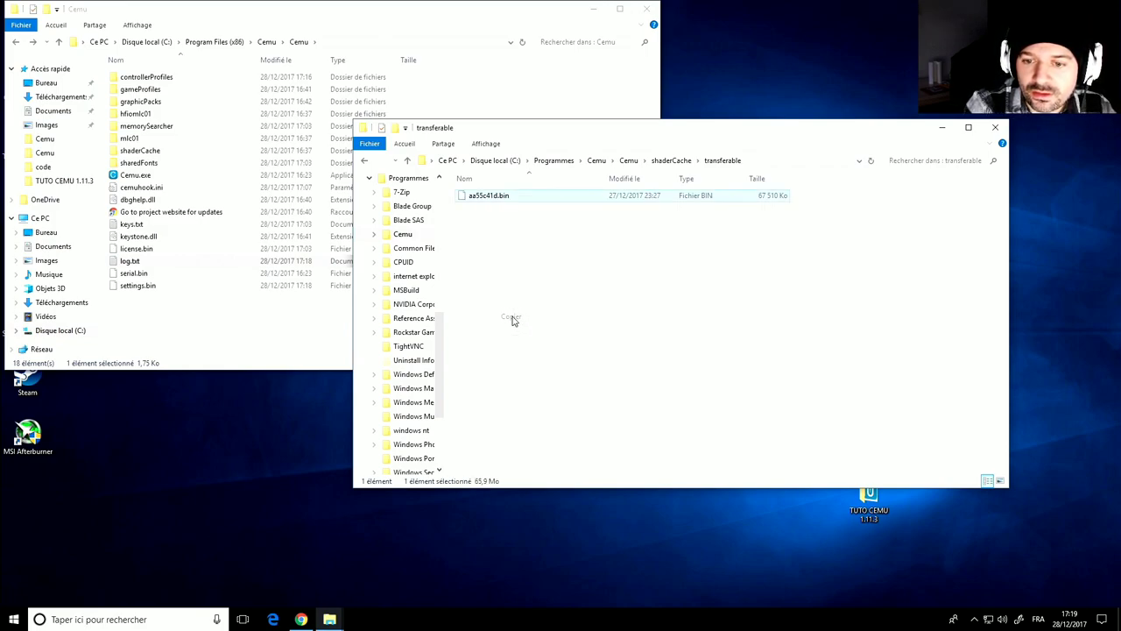
pyautogui.click(940, 130)
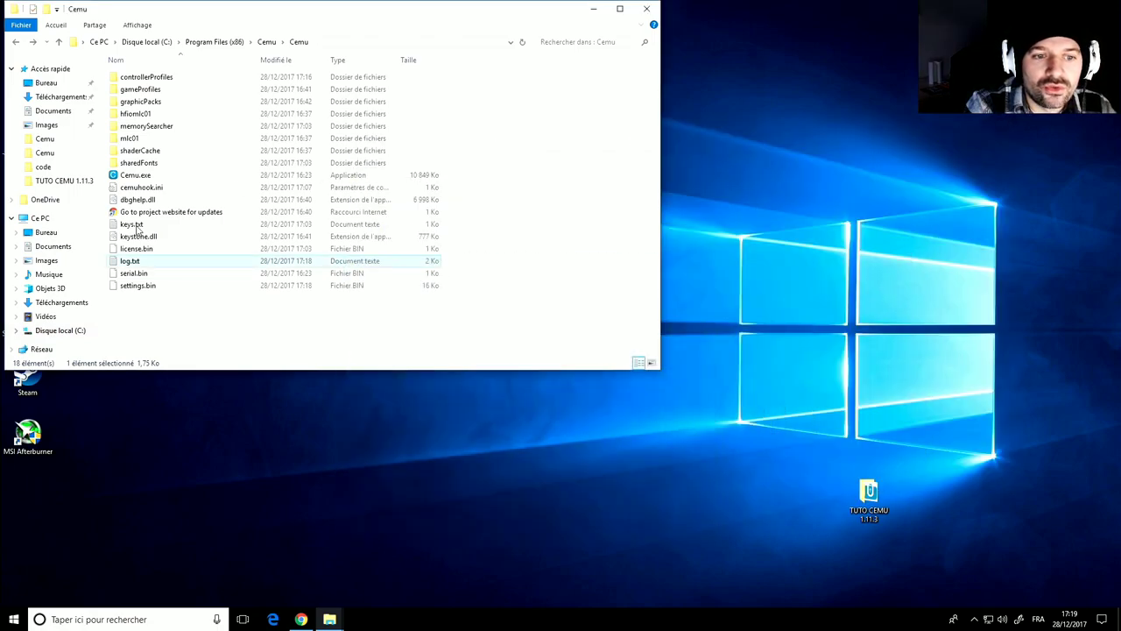
# Step: Check the precompiled folder in shaderCache under Program Files (x86)\Cemu\Cemu, and delete dcac9927.bin from the transferable folder
pyautogui.doubleClick(140, 152)
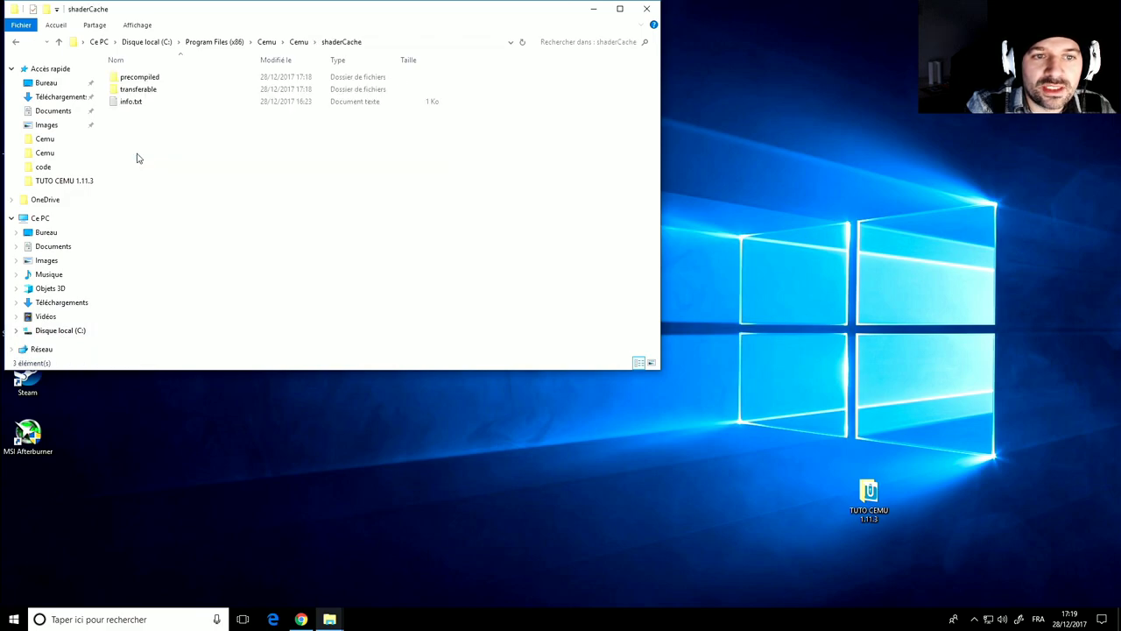
pyautogui.doubleClick(137, 79)
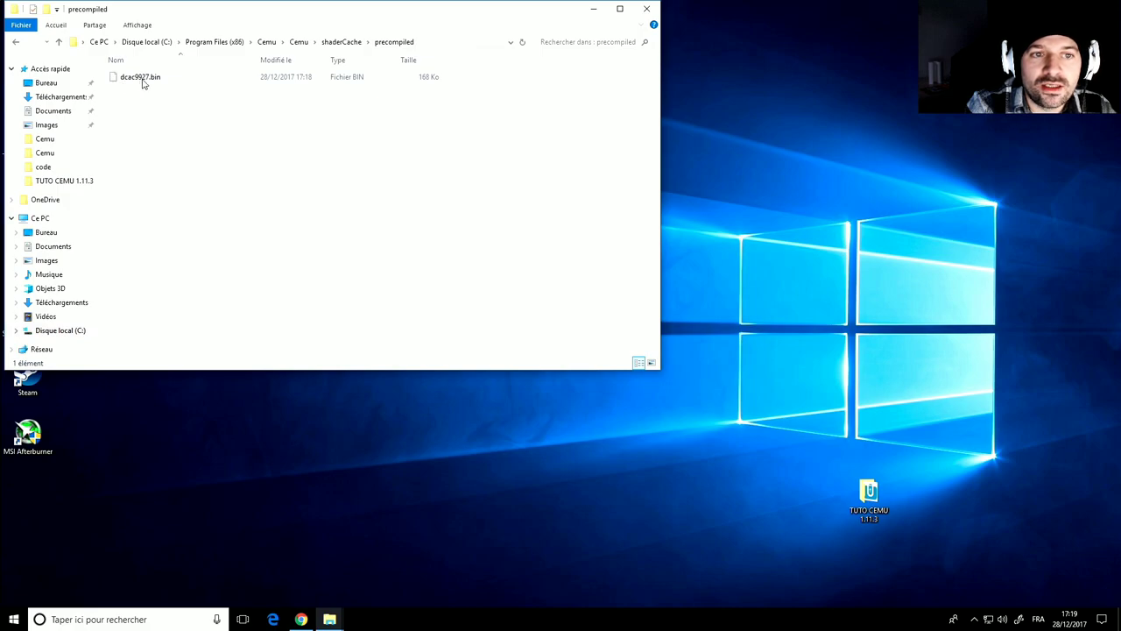
pyautogui.click(15, 46)
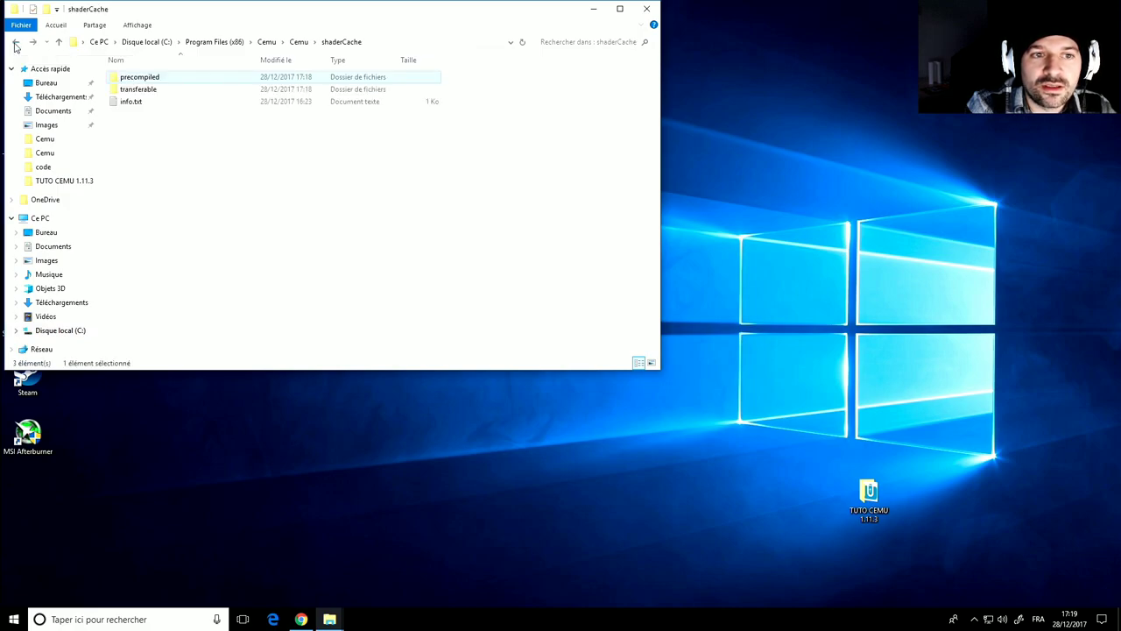
pyautogui.doubleClick(140, 89)
pyautogui.click(142, 84)
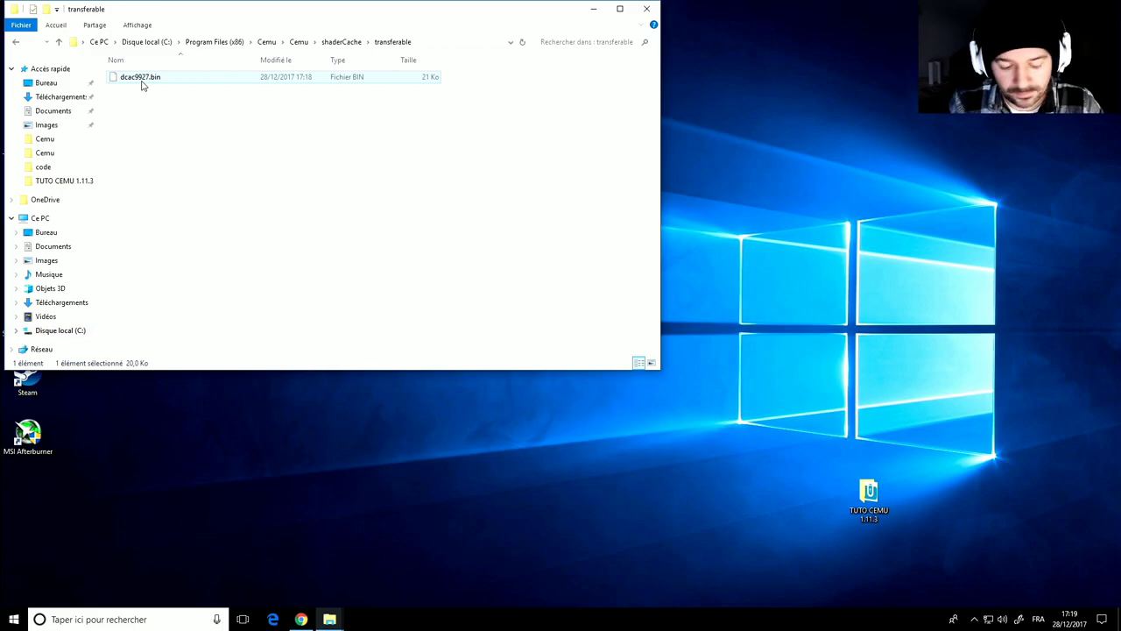
pyautogui.rightClick(145, 83)
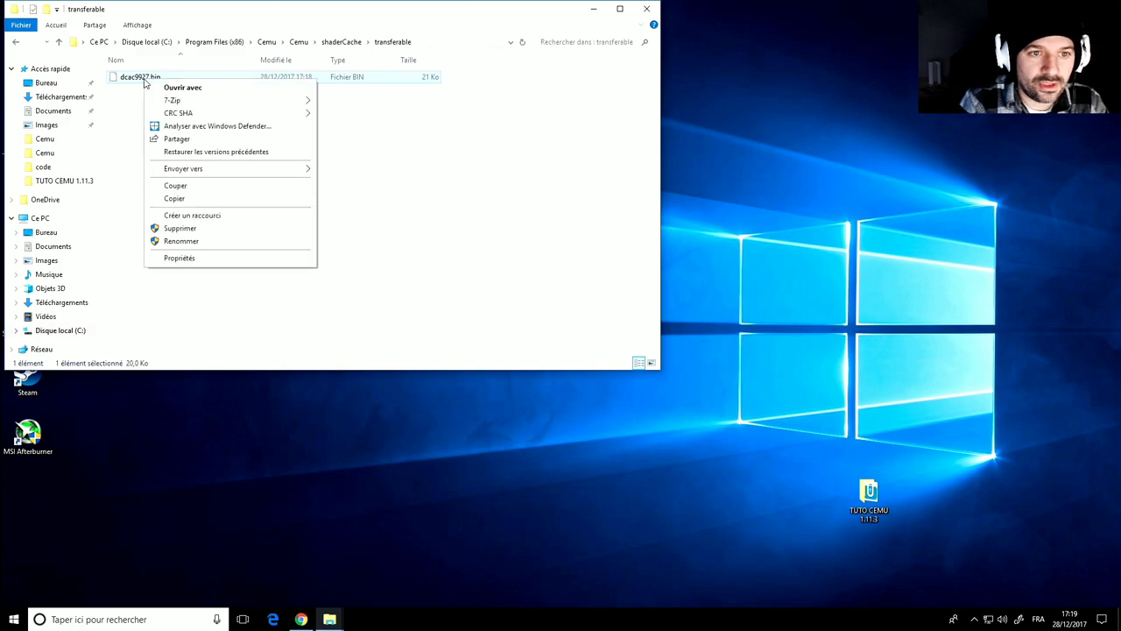
pyautogui.click(184, 228)
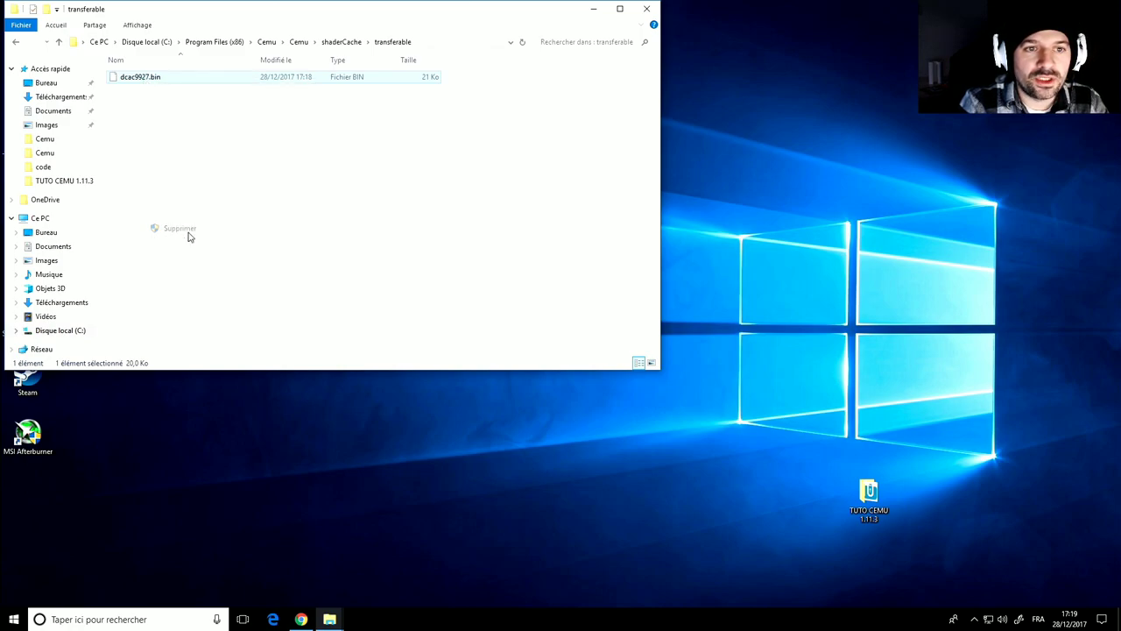
# Step: Paste the copied aa55c41d.bin into the emptied transferable folder, granting administrator permission
pyautogui.rightClick(215, 173)
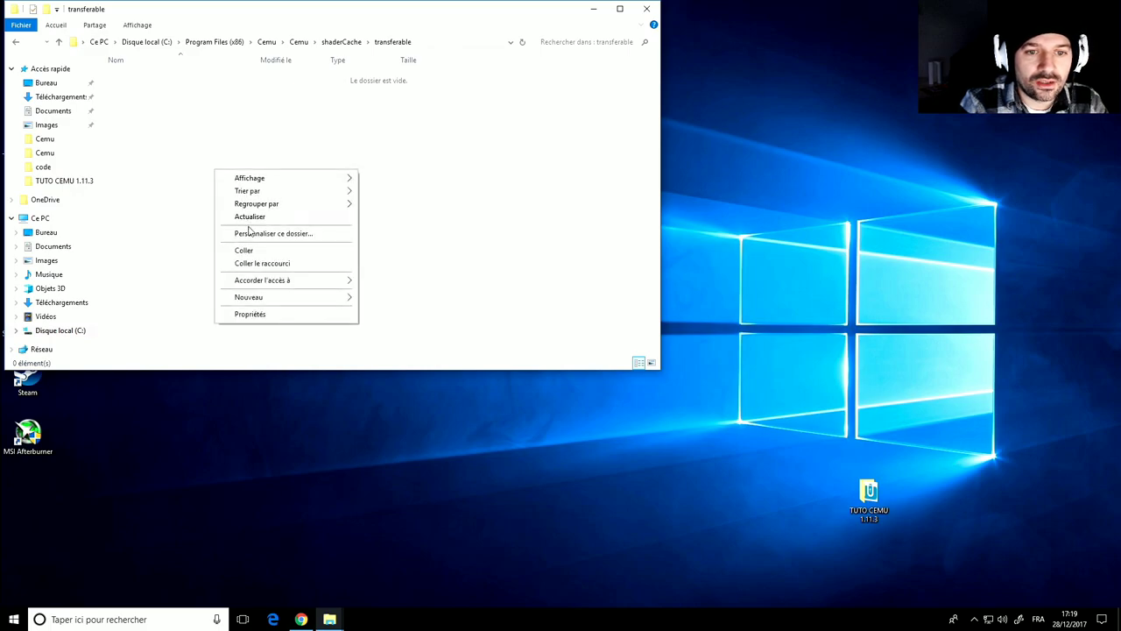
pyautogui.click(244, 251)
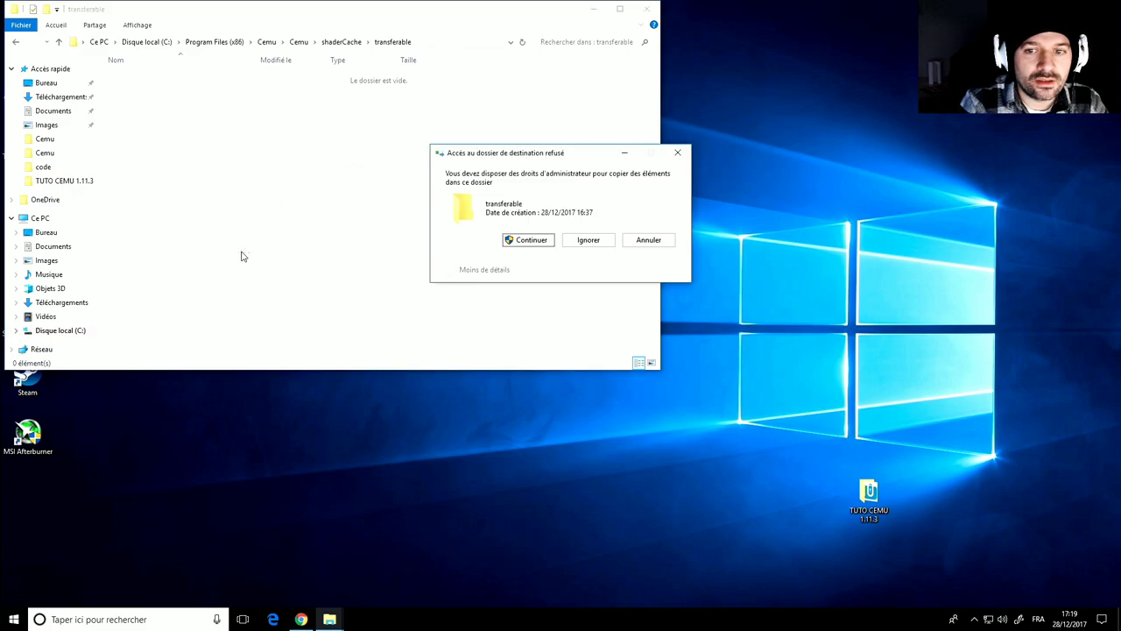
pyautogui.click(527, 241)
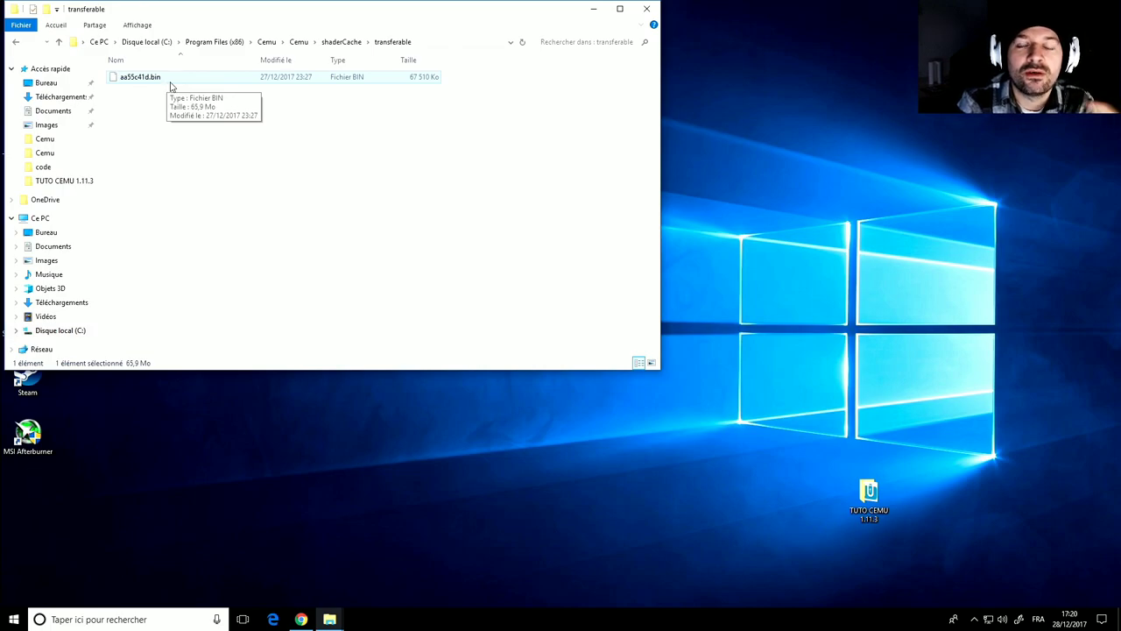
# Step: Open the precompiled folder in shaderCache and copy the base name of dcac9927.bin by starting to rename it
pyautogui.click(15, 44)
pyautogui.doubleClick(140, 79)
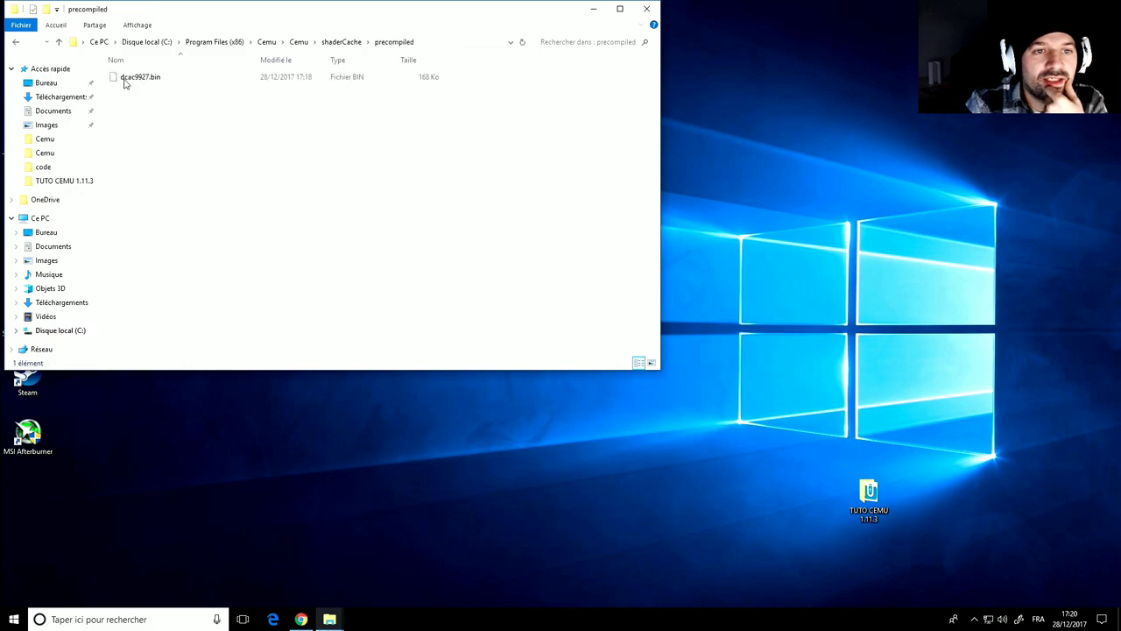
pyautogui.rightClick(127, 79)
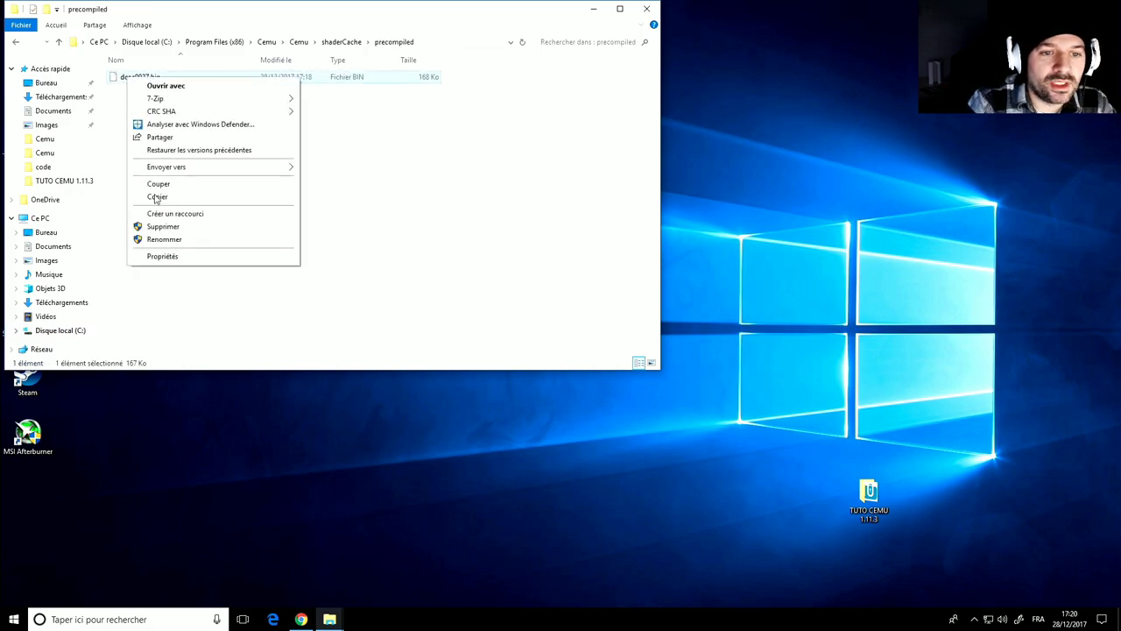
pyautogui.click(160, 239)
pyautogui.press('super+c')
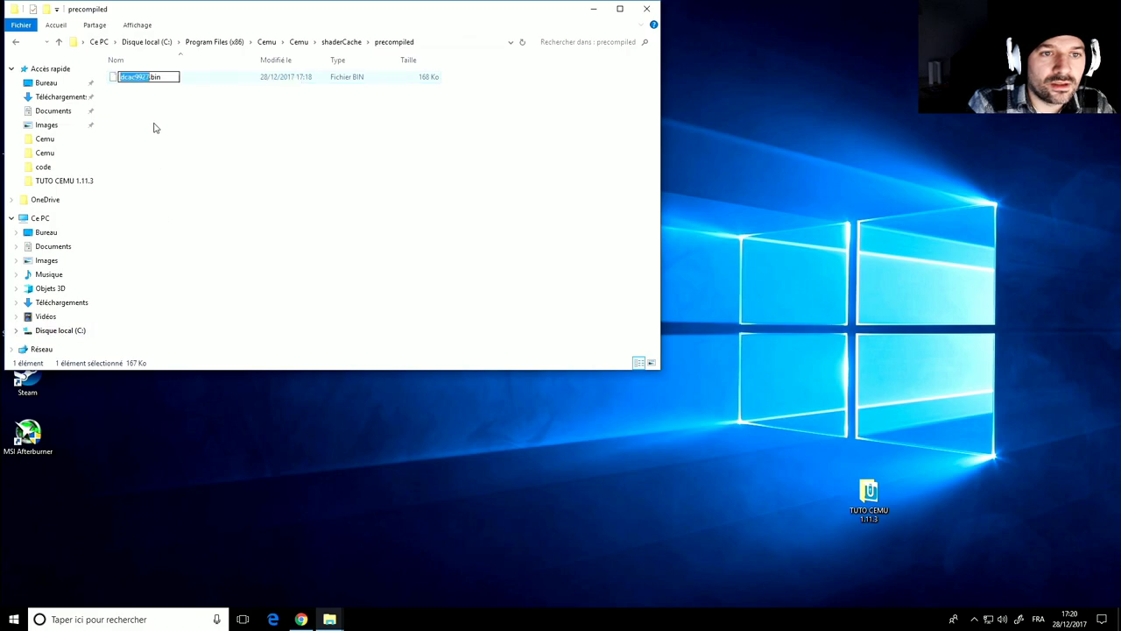
# Step: Copy the base name of dcac9927.bin in the precompiled folder and rename aa55c41d.bin in the transferable folder to dcac9927.bin
pyautogui.rightClick(132, 79)
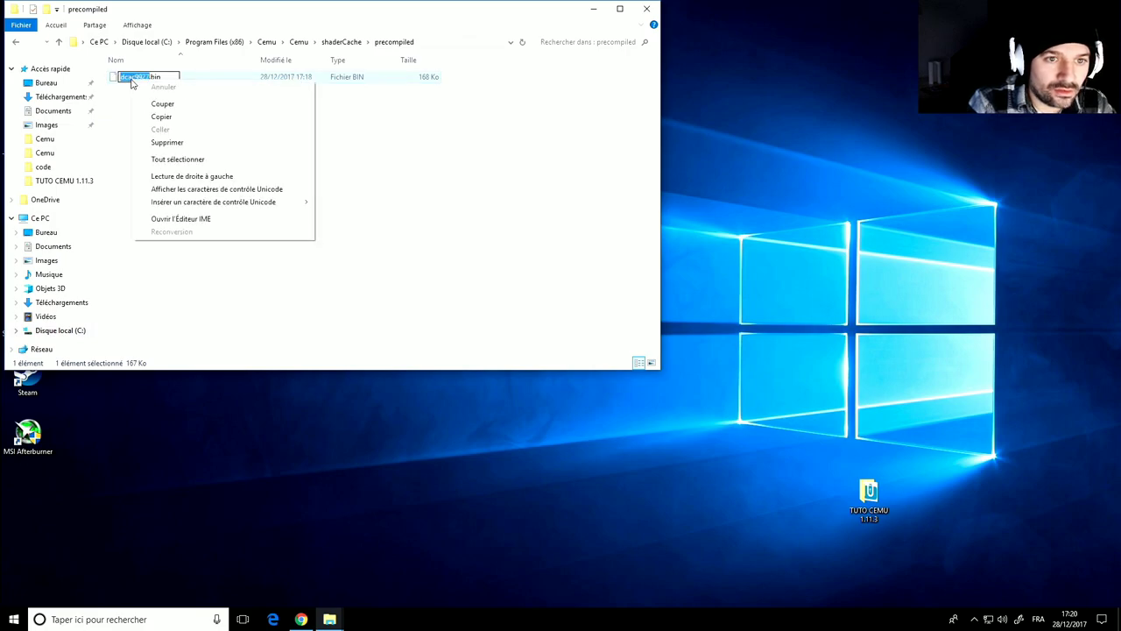
pyautogui.click(161, 117)
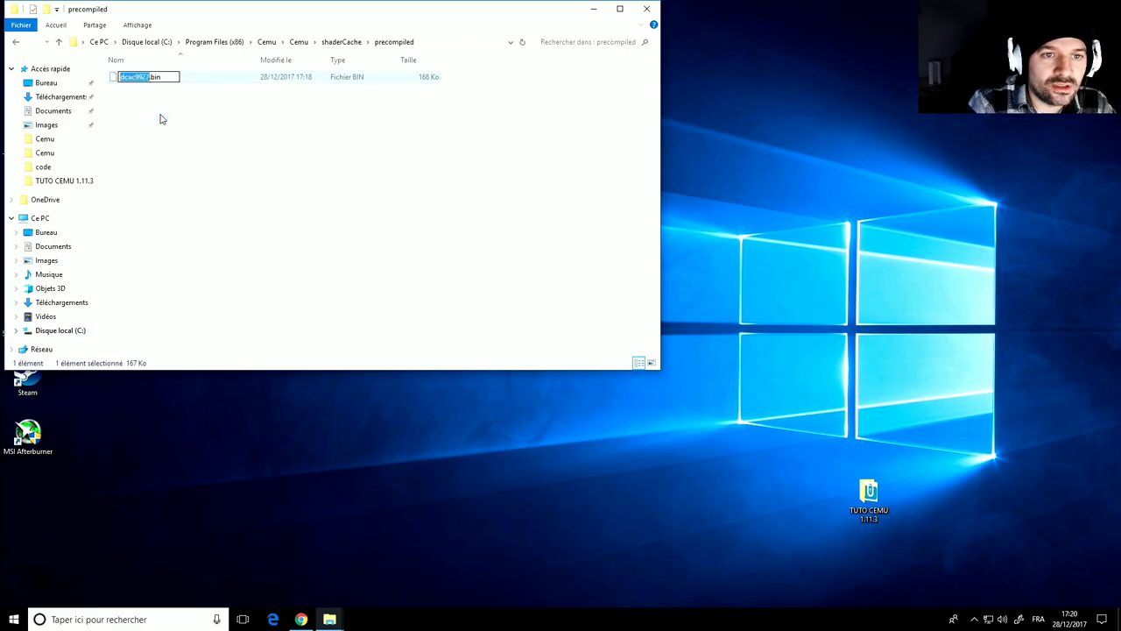
pyautogui.click(14, 41)
pyautogui.doubleClick(133, 89)
pyautogui.click(132, 84)
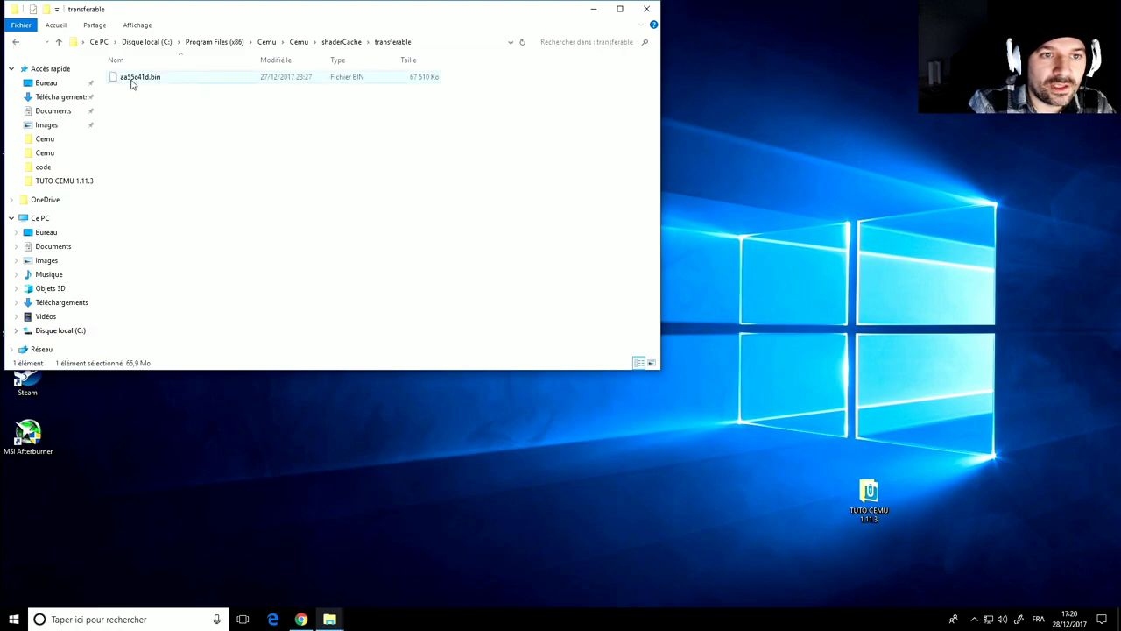
pyautogui.rightClick(132, 83)
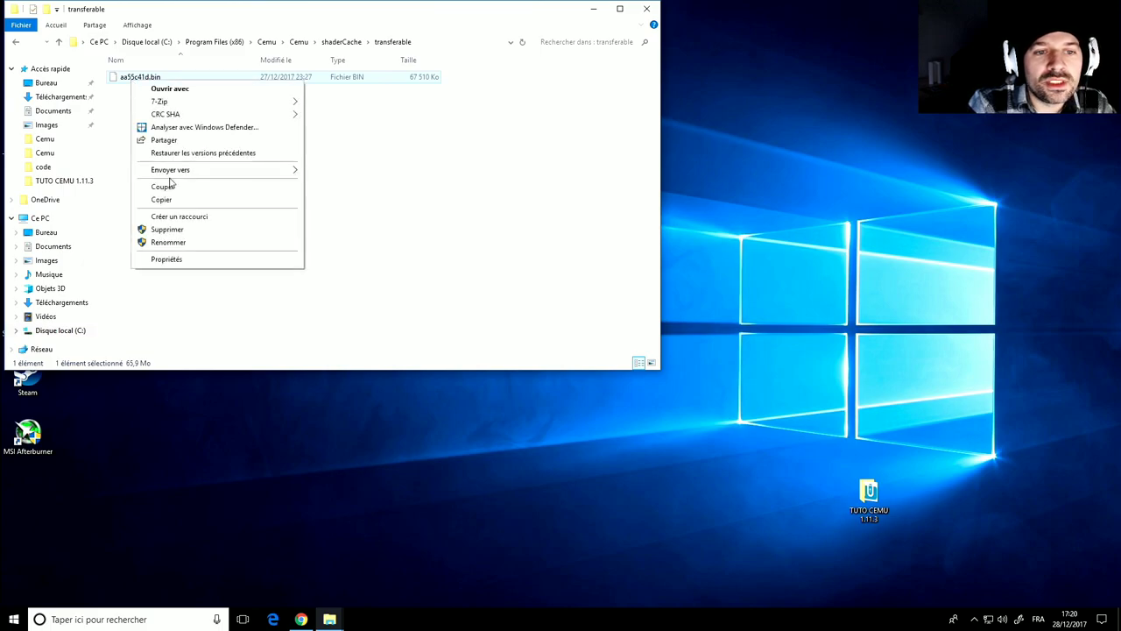
pyautogui.click(166, 242)
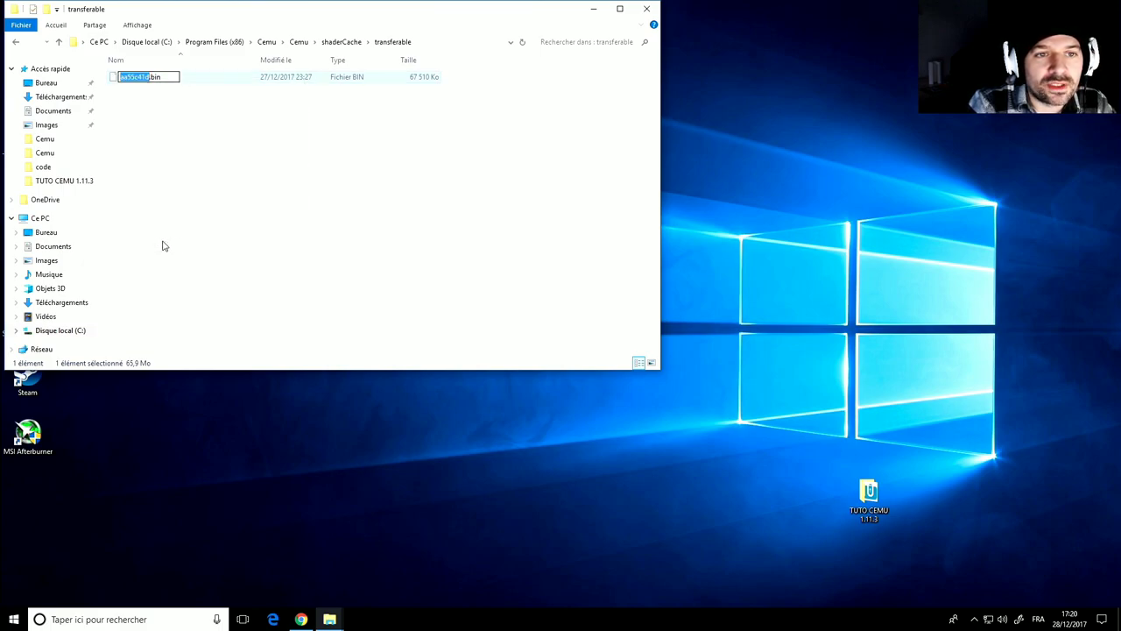
pyautogui.rightClick(138, 79)
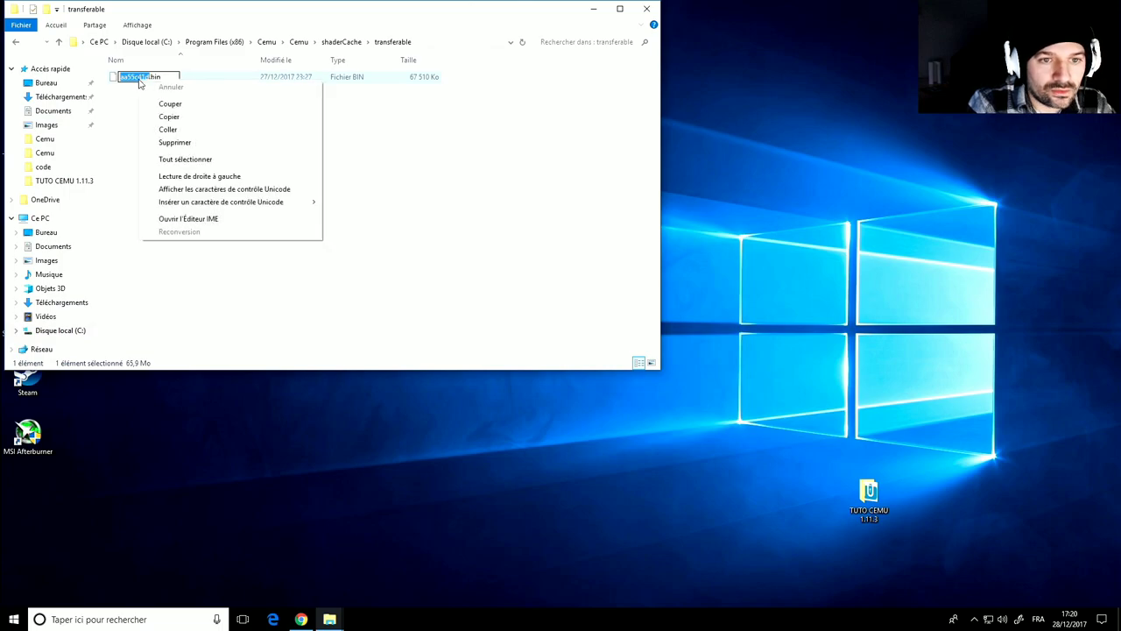
pyautogui.click(167, 130)
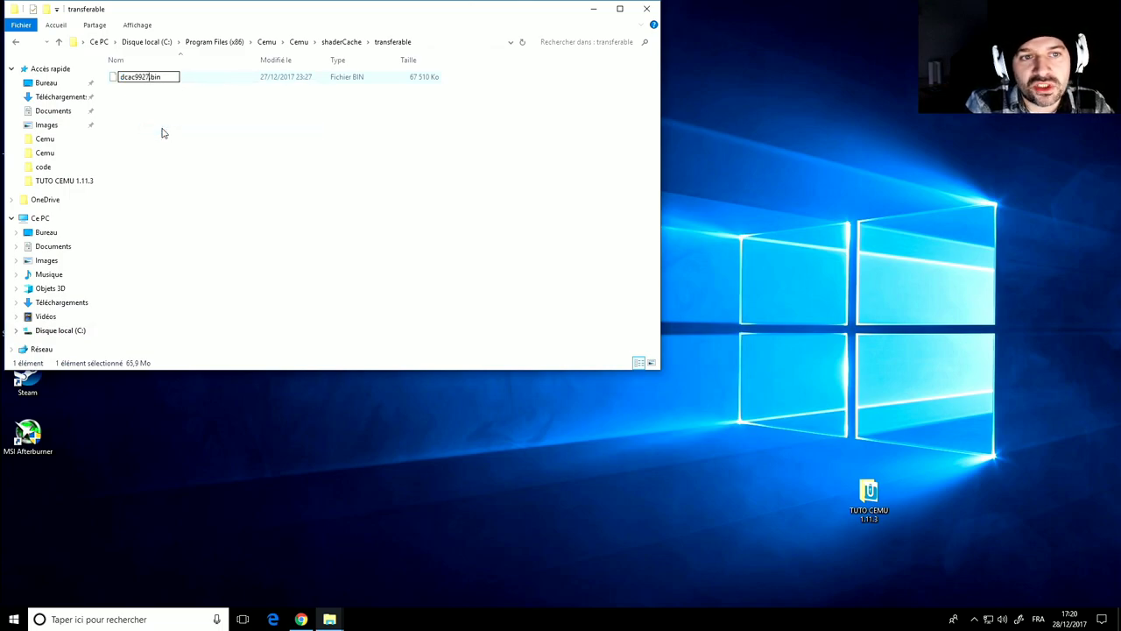
pyautogui.click(175, 150)
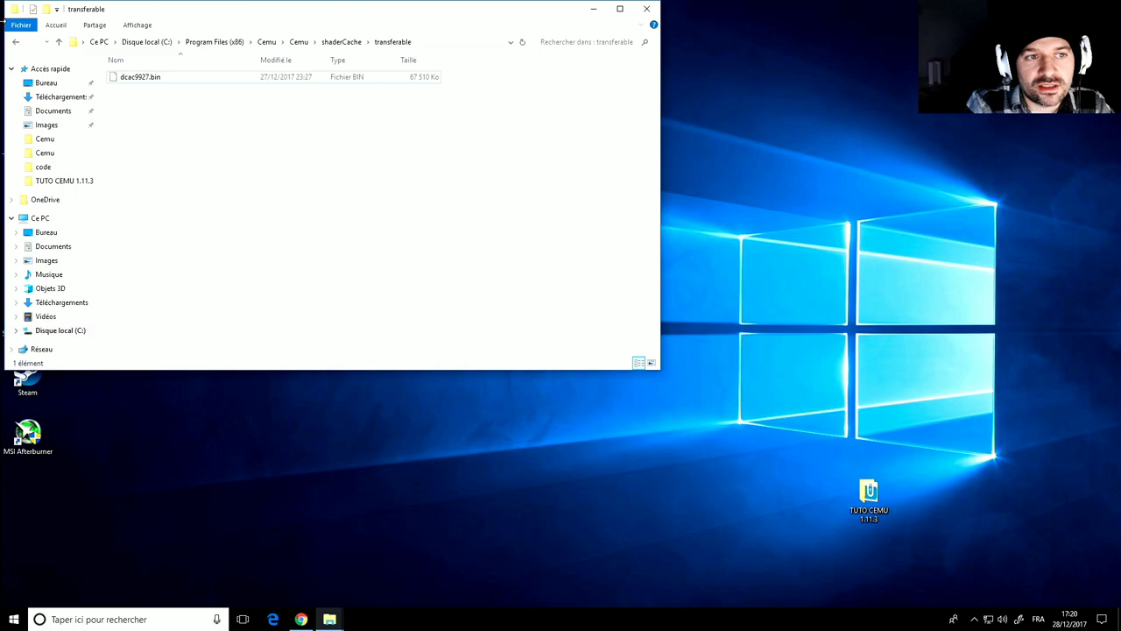
# Step: Delete dcac9927.bin from the precompiled folder, and check the renamed file in the transferable folder
pyautogui.click(16, 43)
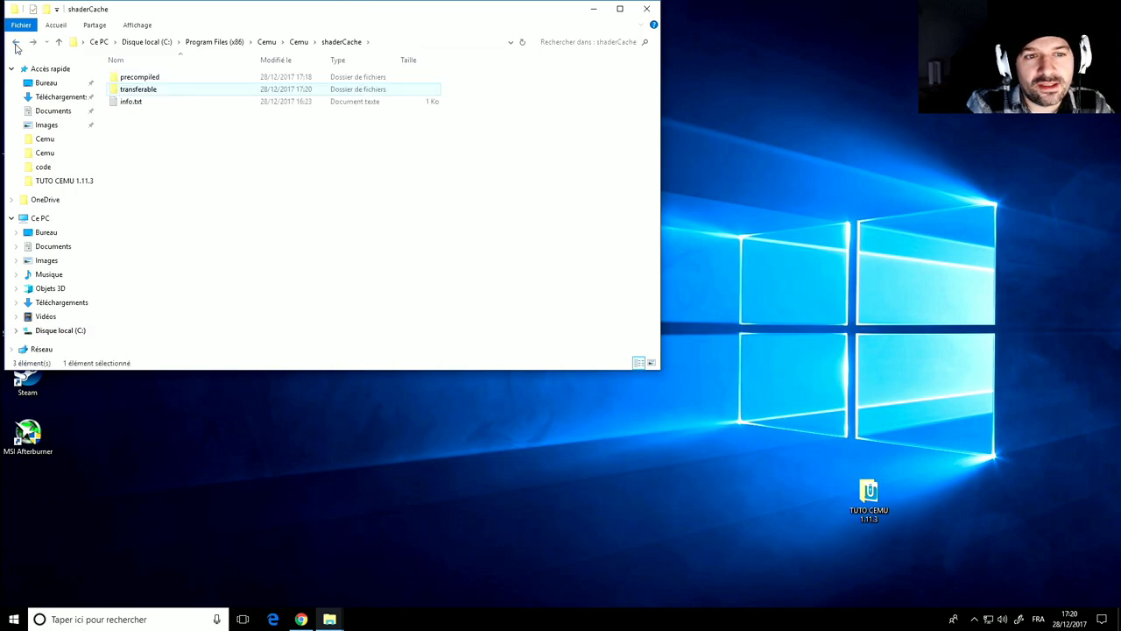
pyautogui.doubleClick(148, 78)
pyautogui.click(146, 79)
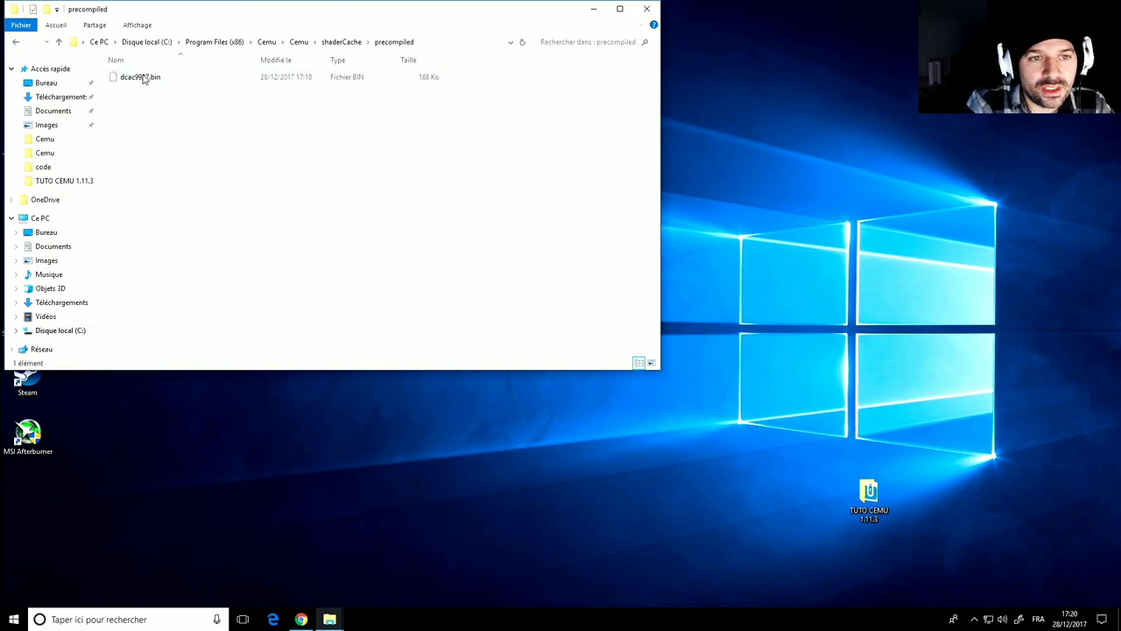
pyautogui.rightClick(144, 78)
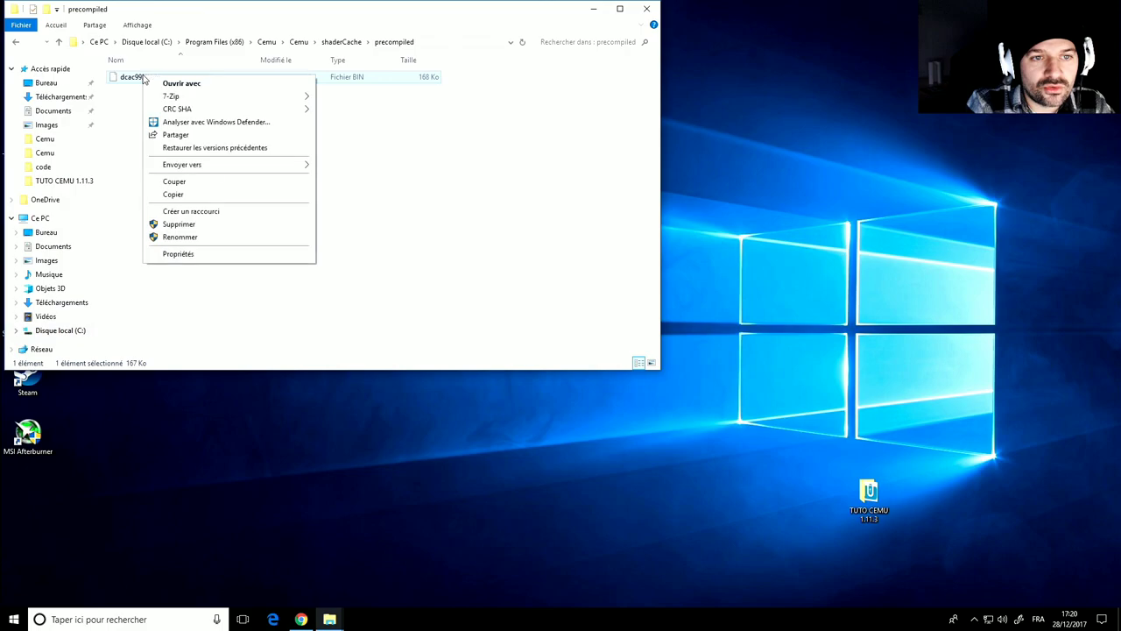
pyautogui.click(175, 226)
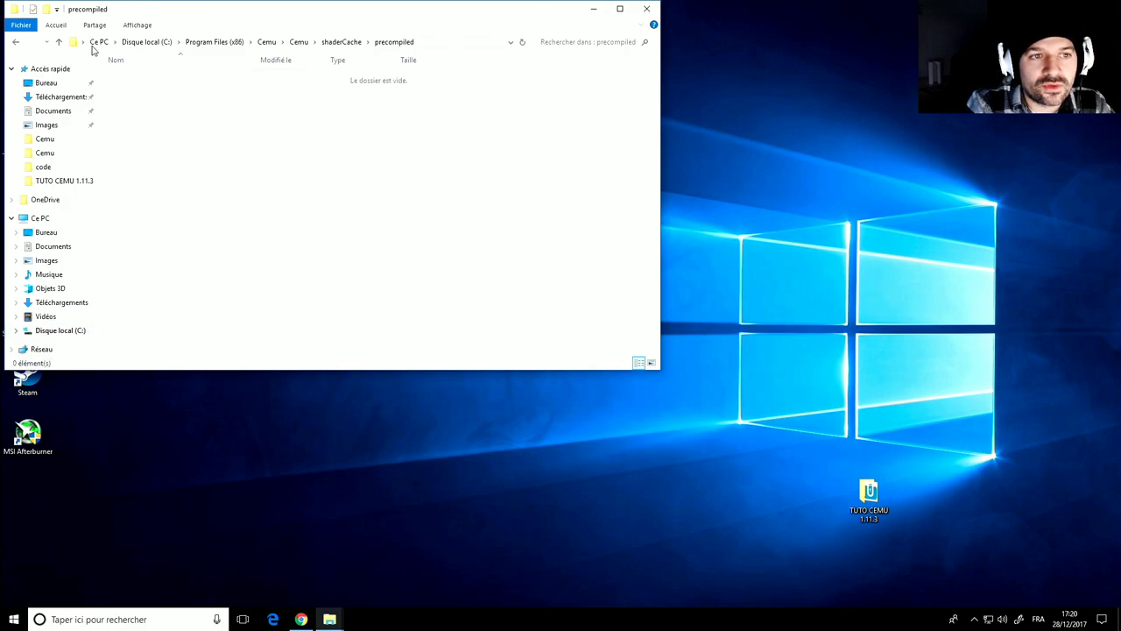
pyautogui.click(15, 44)
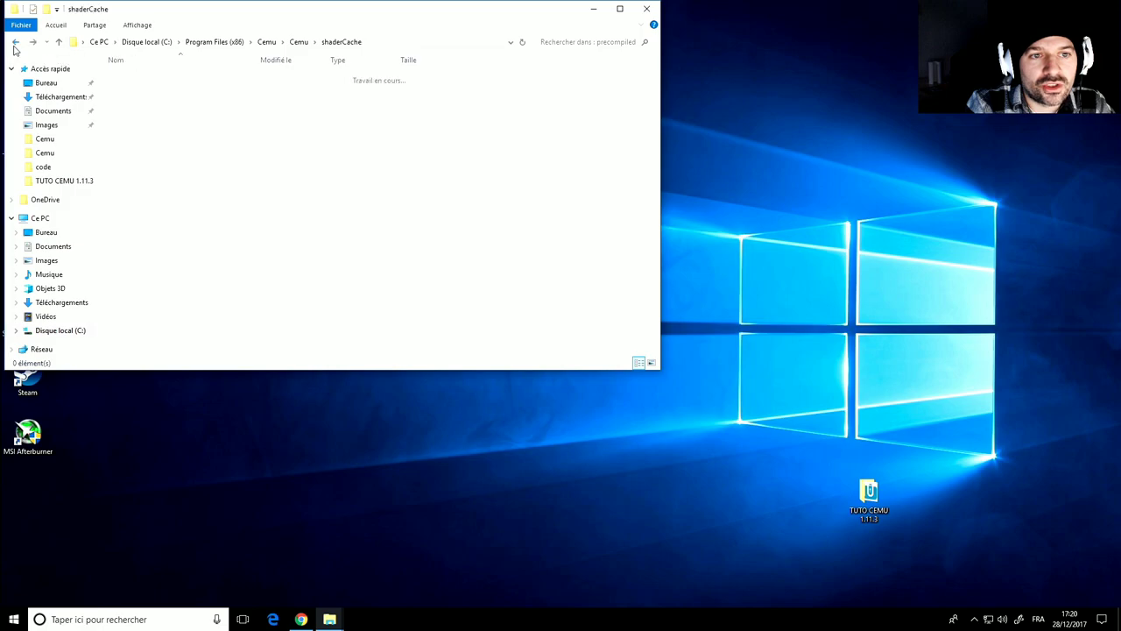
pyautogui.doubleClick(132, 89)
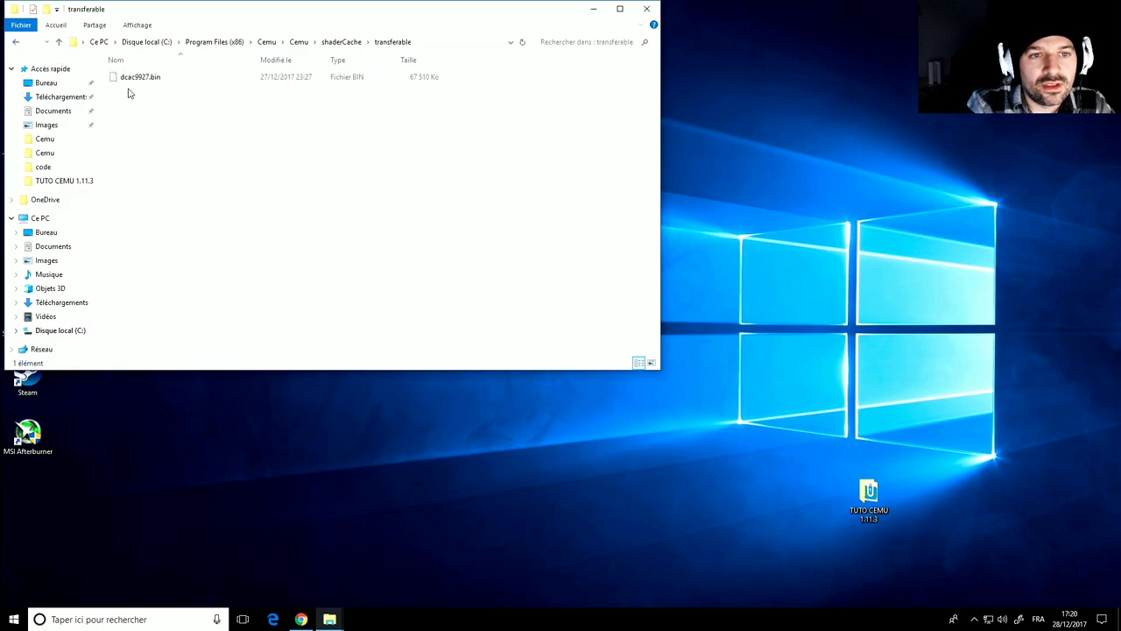
# Step: Launch Cemu.exe from Program Files (x86)\Cemu\Cemu, allow it to make changes, and dismiss the game bar notice
pyautogui.click(15, 43)
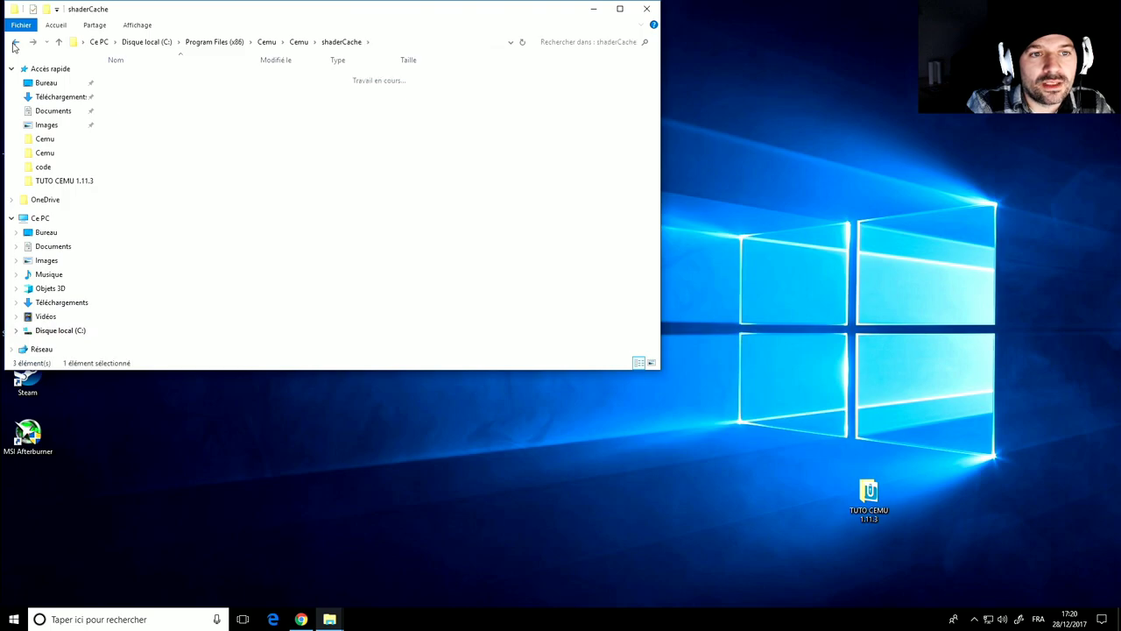
pyautogui.click(14, 43)
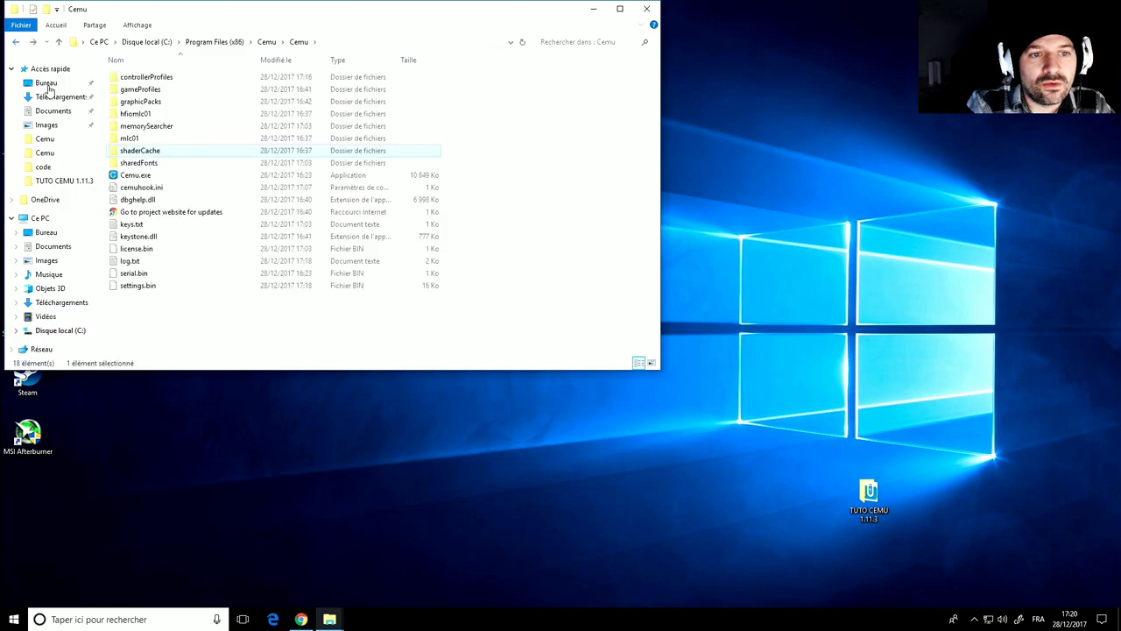
pyautogui.click(143, 179)
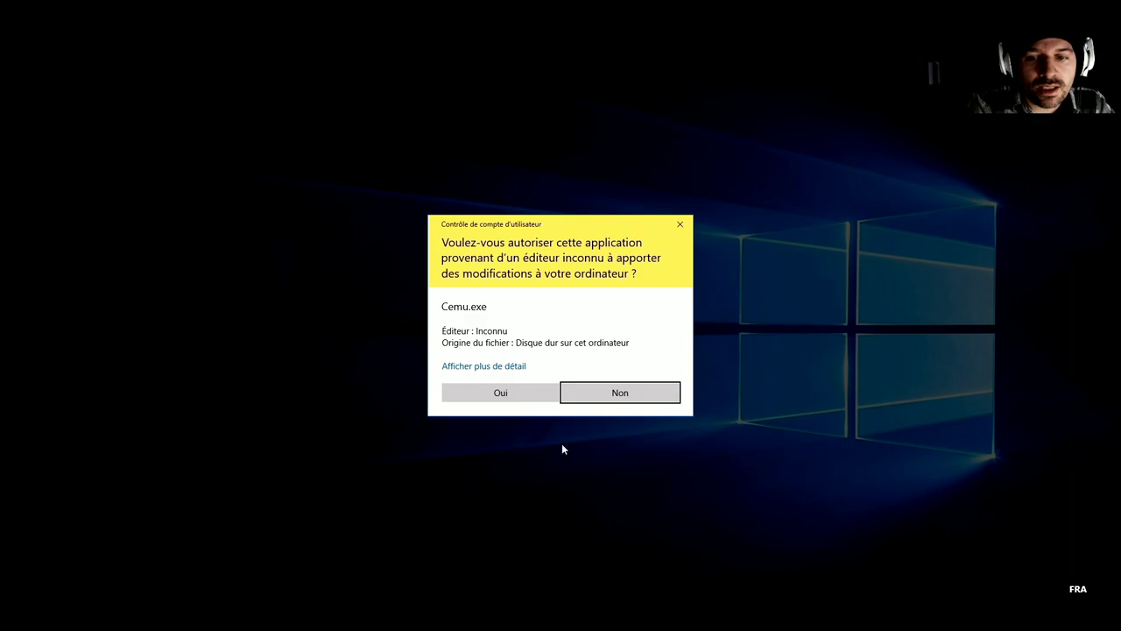
pyautogui.click(516, 401)
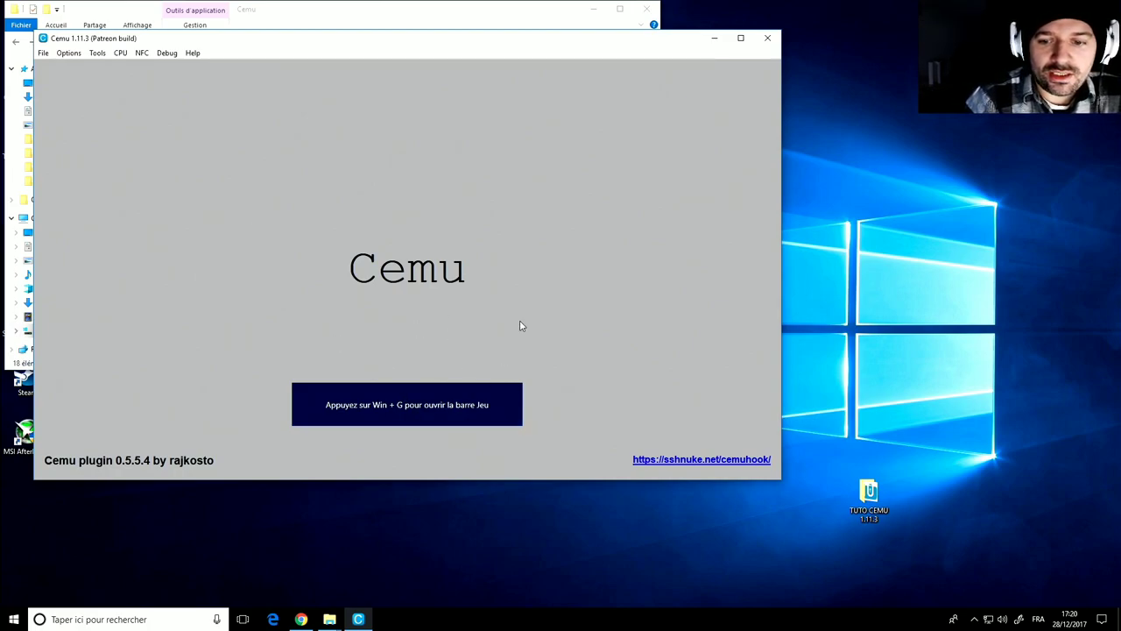
pyautogui.moveTo(515, 397)
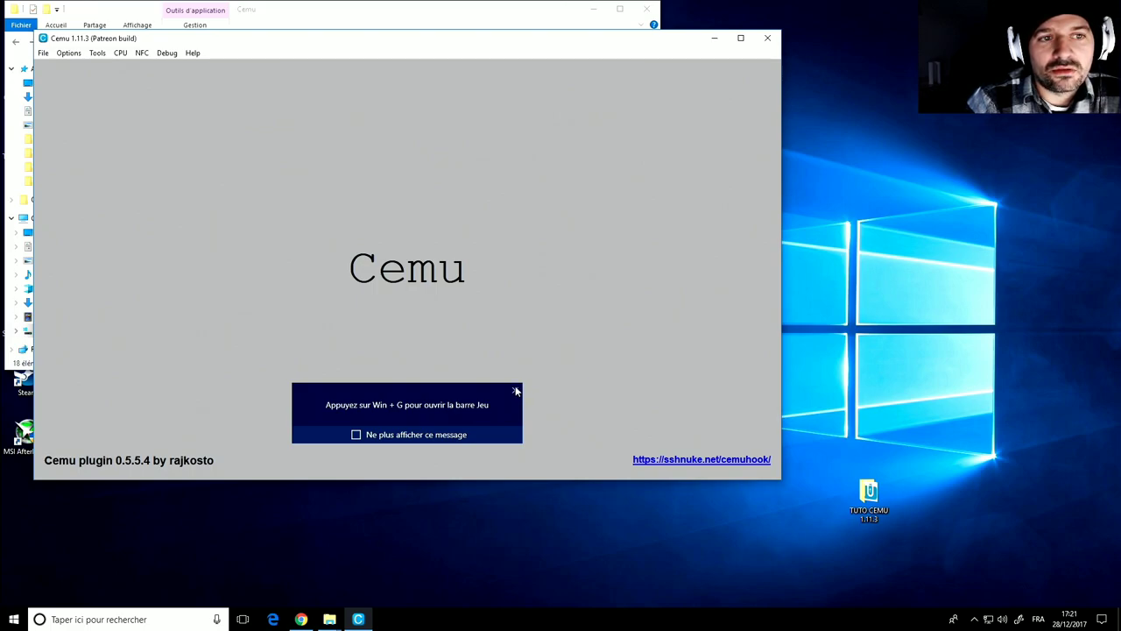
pyautogui.click(515, 391)
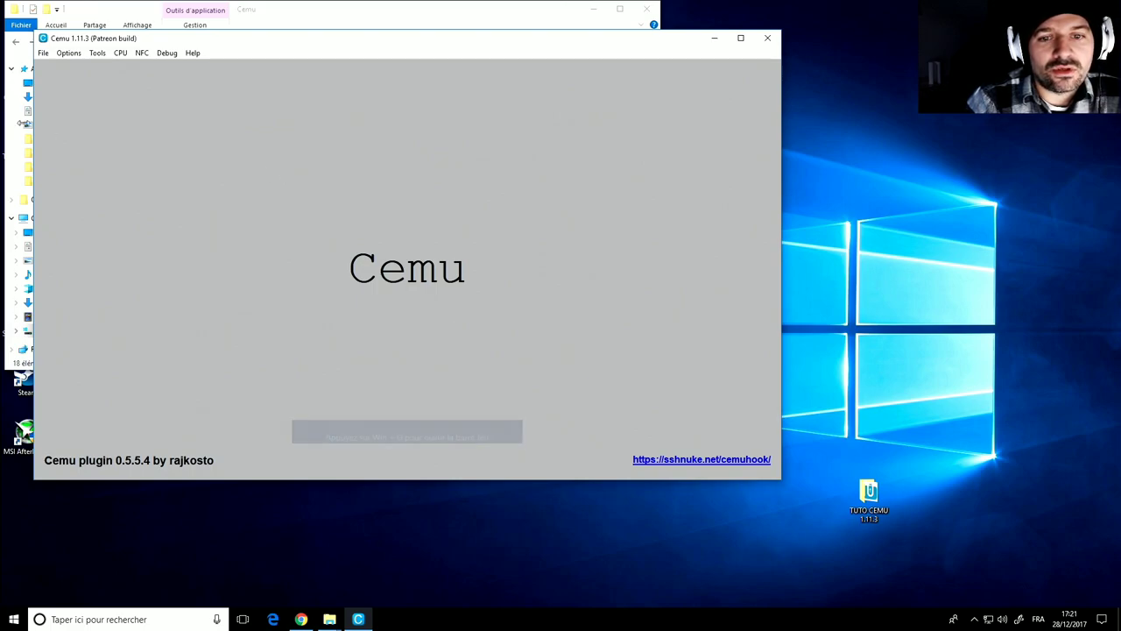
# Step: Glance over the Cemu options and minimize the emulator window
pyautogui.click(42, 54)
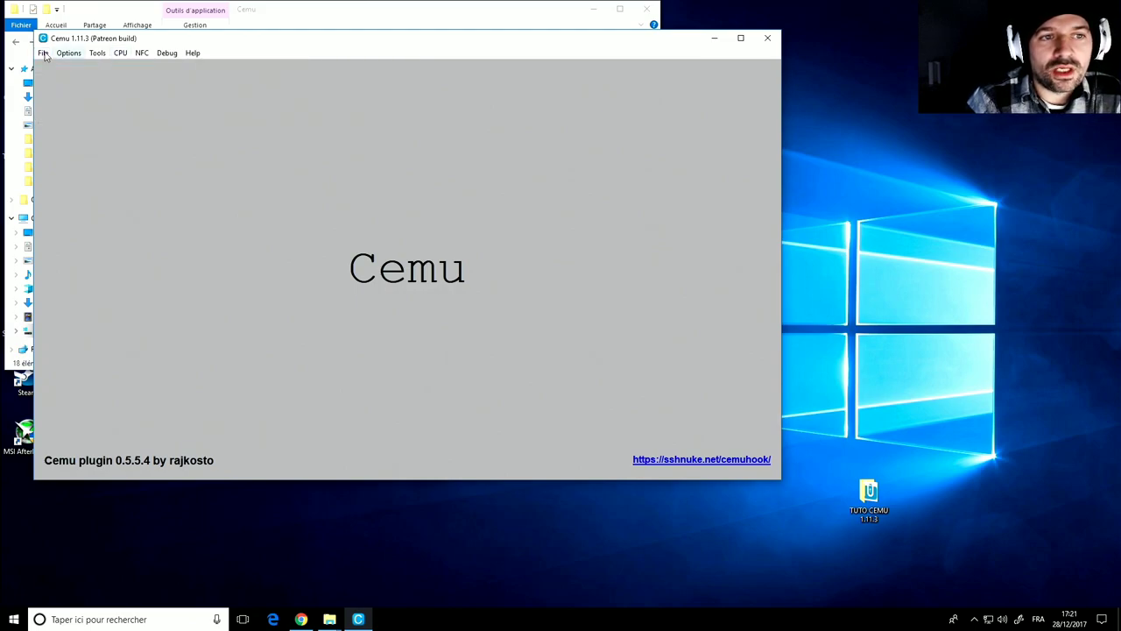
pyautogui.click(68, 53)
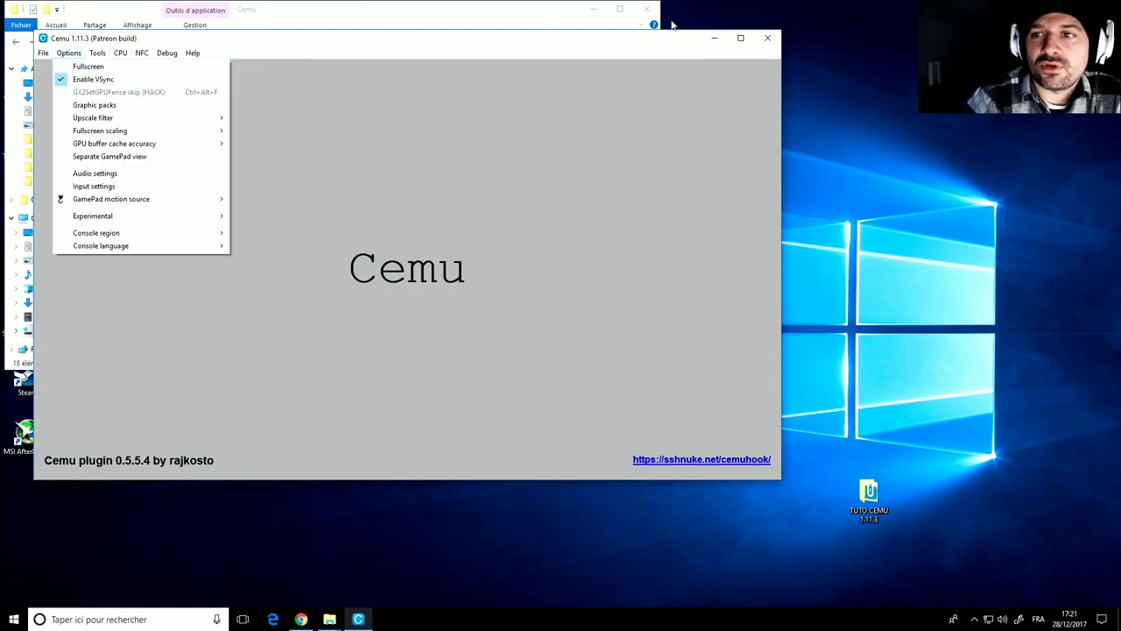
pyautogui.click(716, 41)
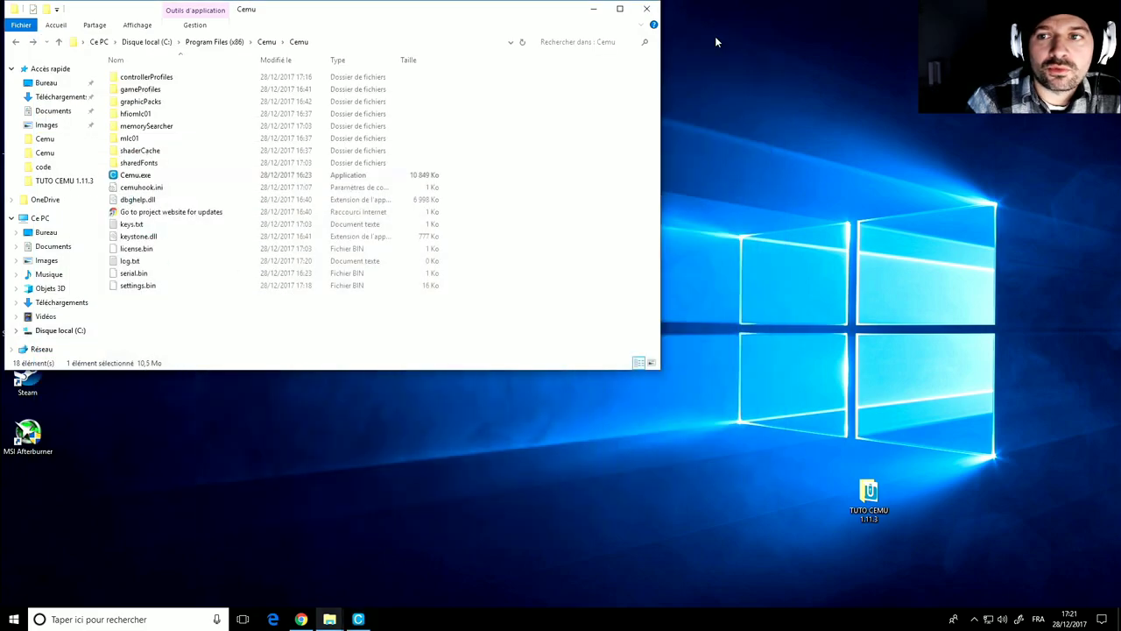
# Step: Switch between the open folder windows and bring forward the one used for graphicPacks, moved up to Program Files (x86)\Cemu
pyautogui.click(329, 620)
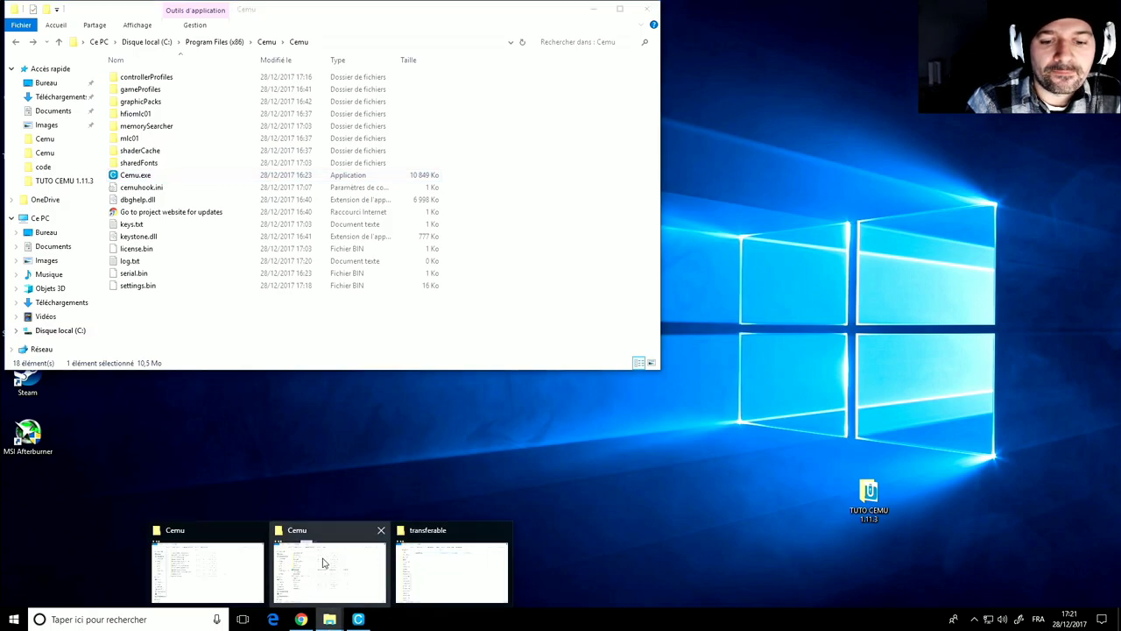
pyautogui.click(215, 561)
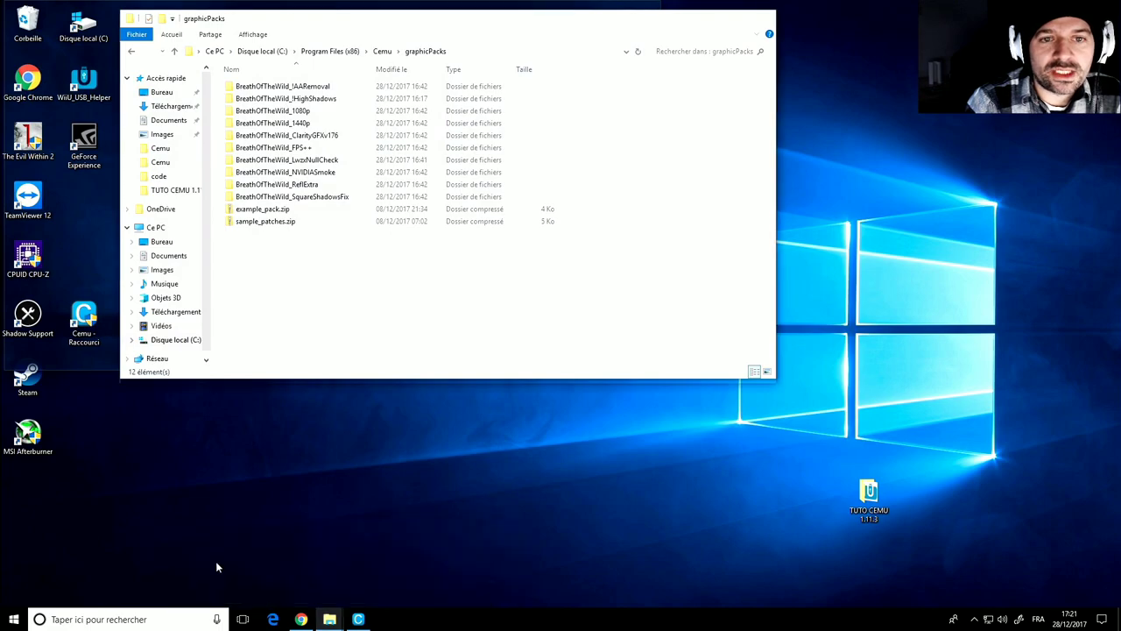
pyautogui.click(330, 620)
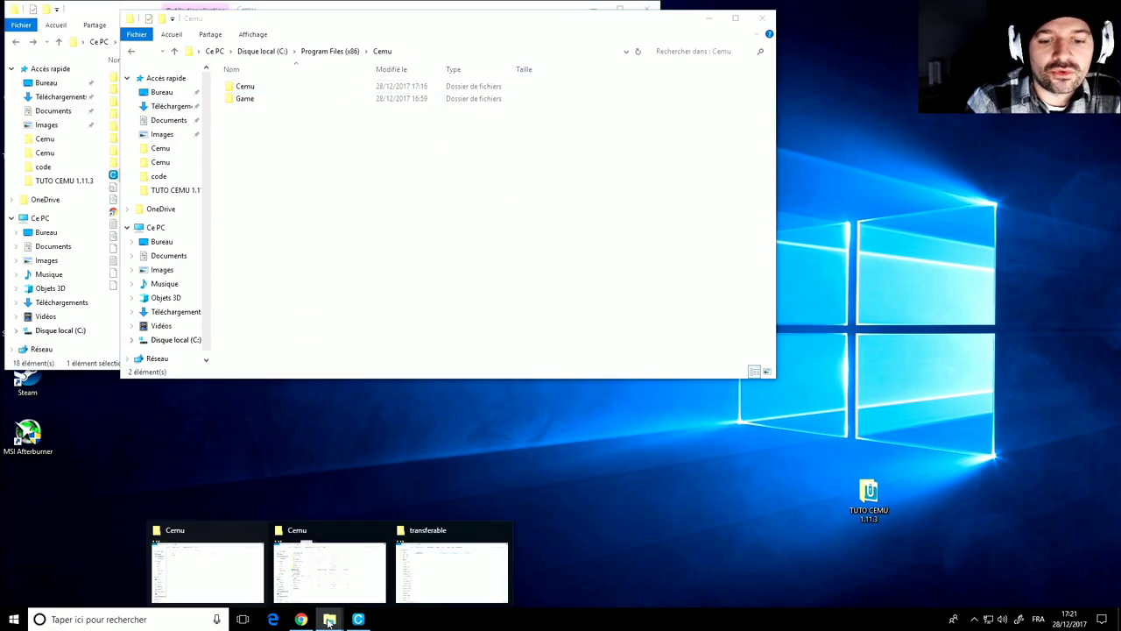
pyautogui.click(193, 560)
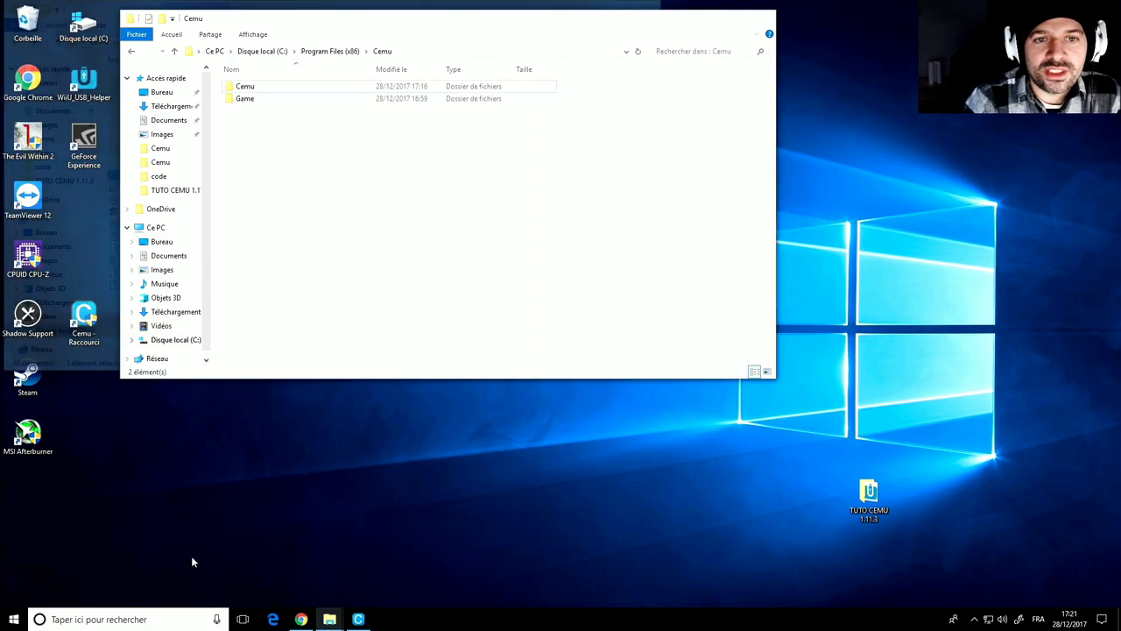
pyautogui.click(330, 619)
pyautogui.click(345, 584)
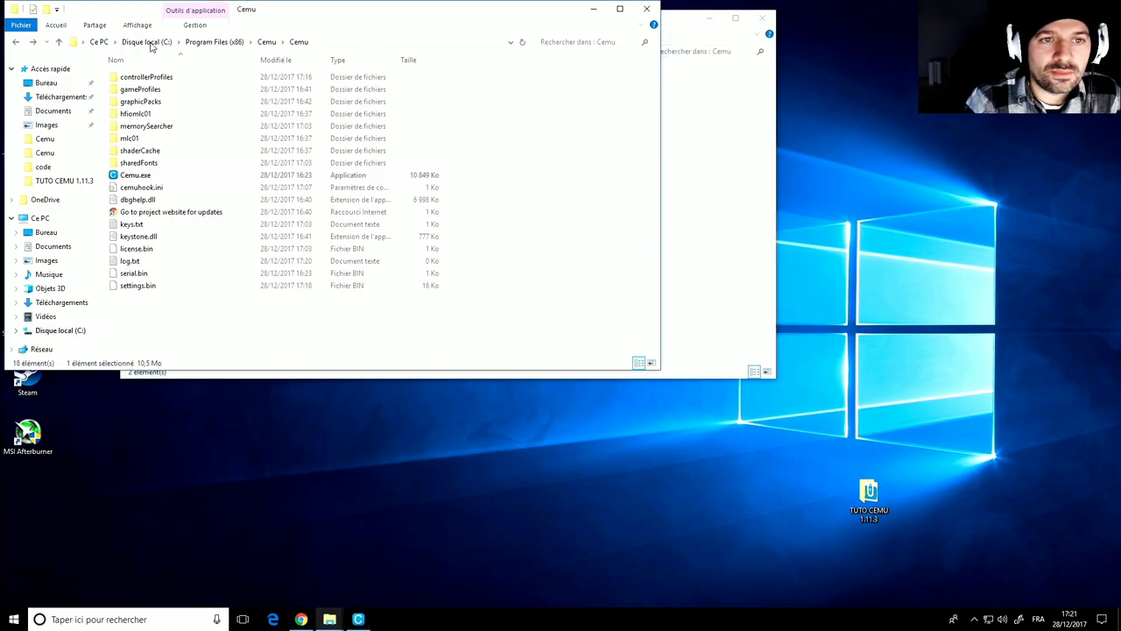
pyautogui.click(329, 619)
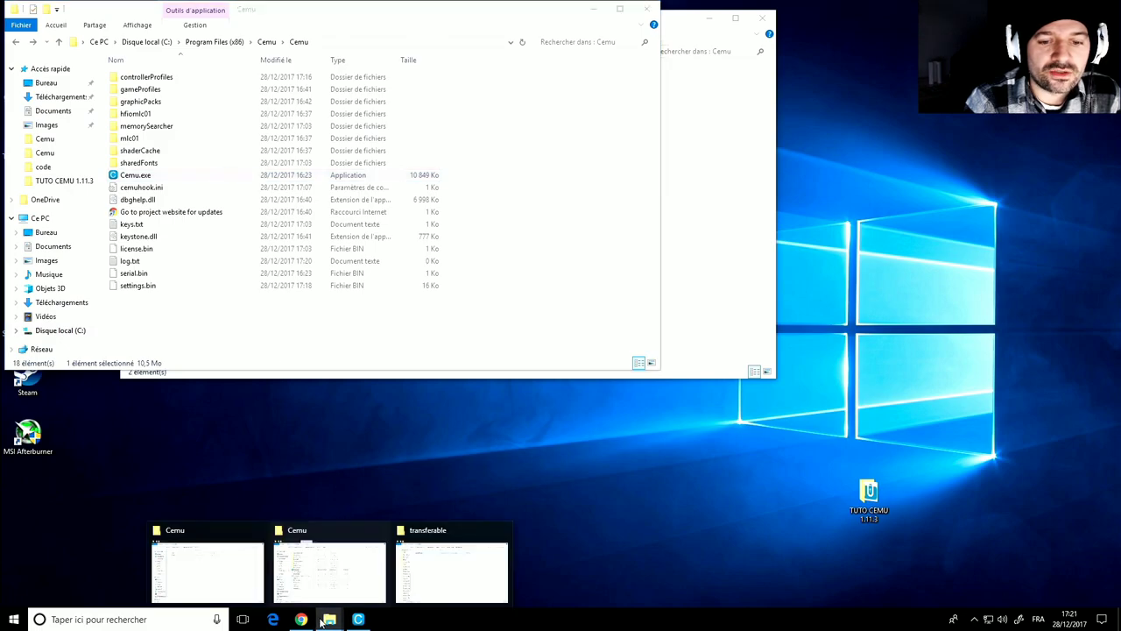
pyautogui.click(205, 569)
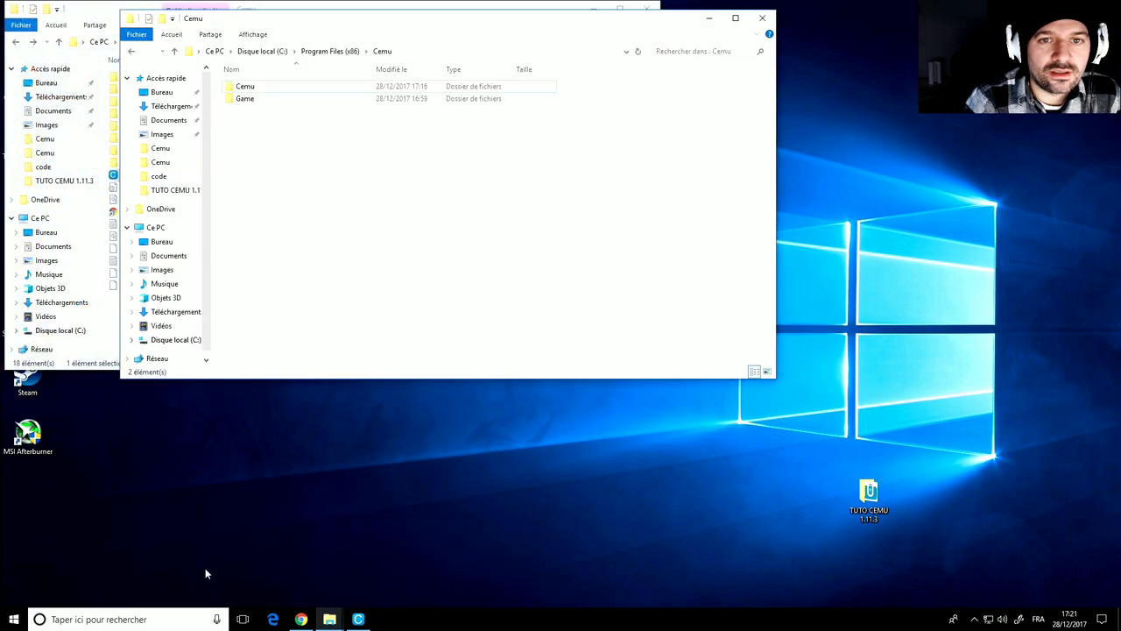
# Step: Browse that window from Ce PC through local disk C: to the Cemu installation in Programmes\Cemu\Cemu
pyautogui.click(145, 229)
pyautogui.click(298, 223)
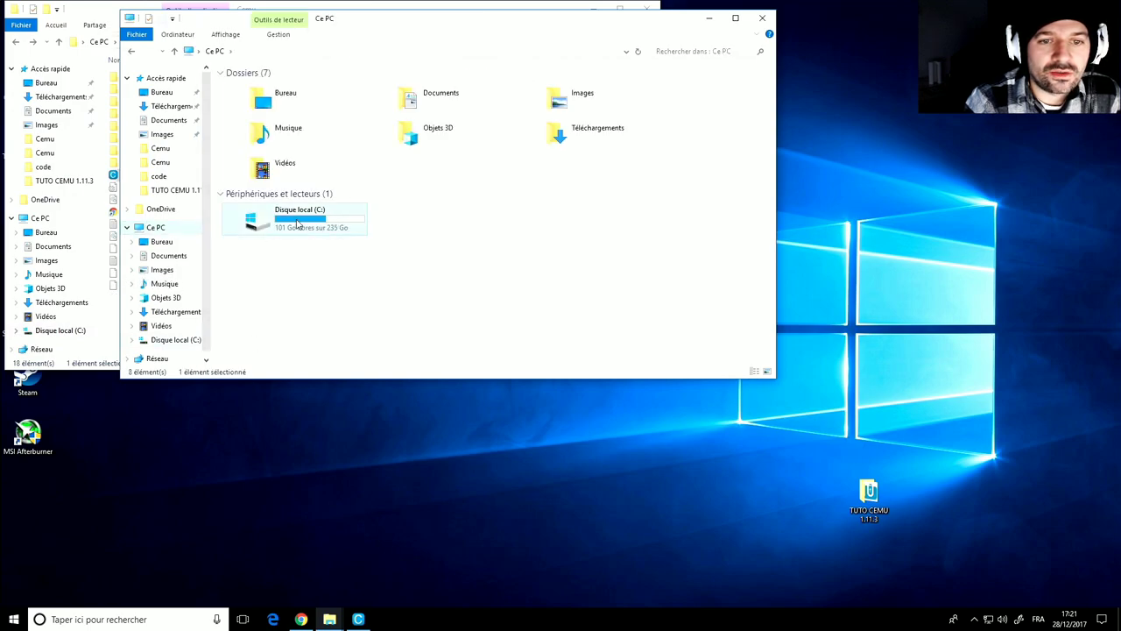
pyautogui.doubleClick(296, 225)
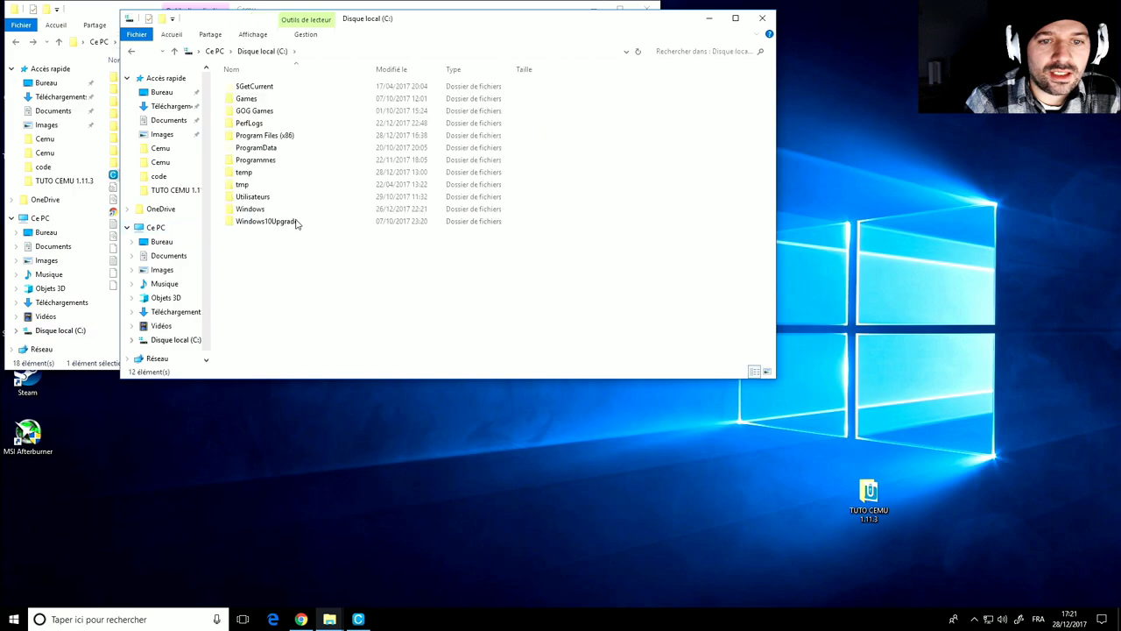
pyautogui.doubleClick(264, 161)
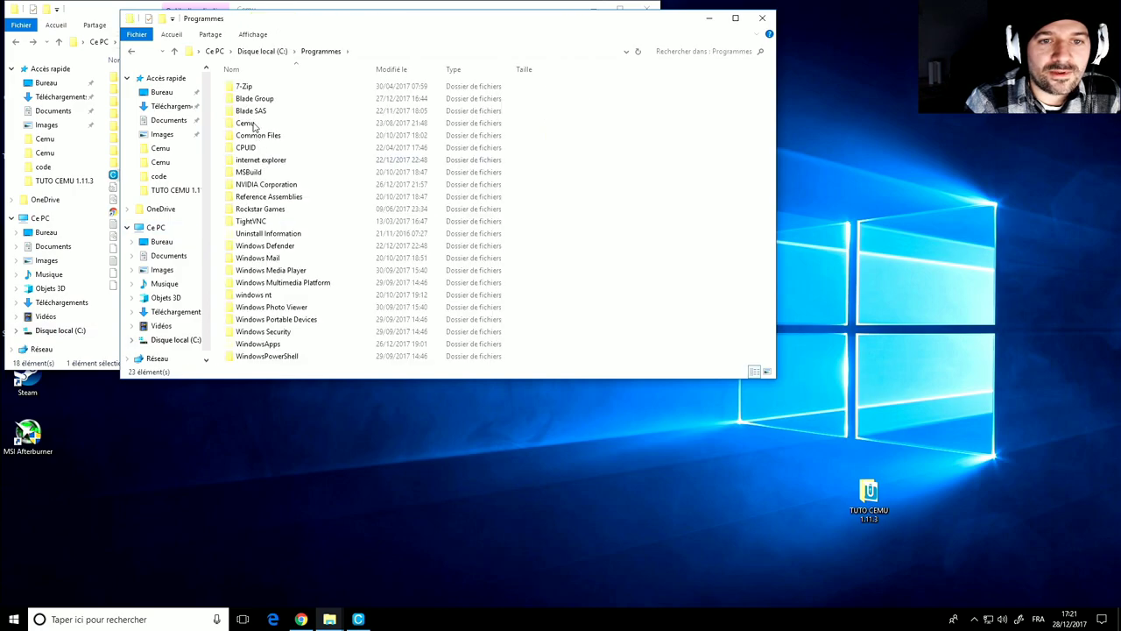
pyautogui.doubleClick(248, 124)
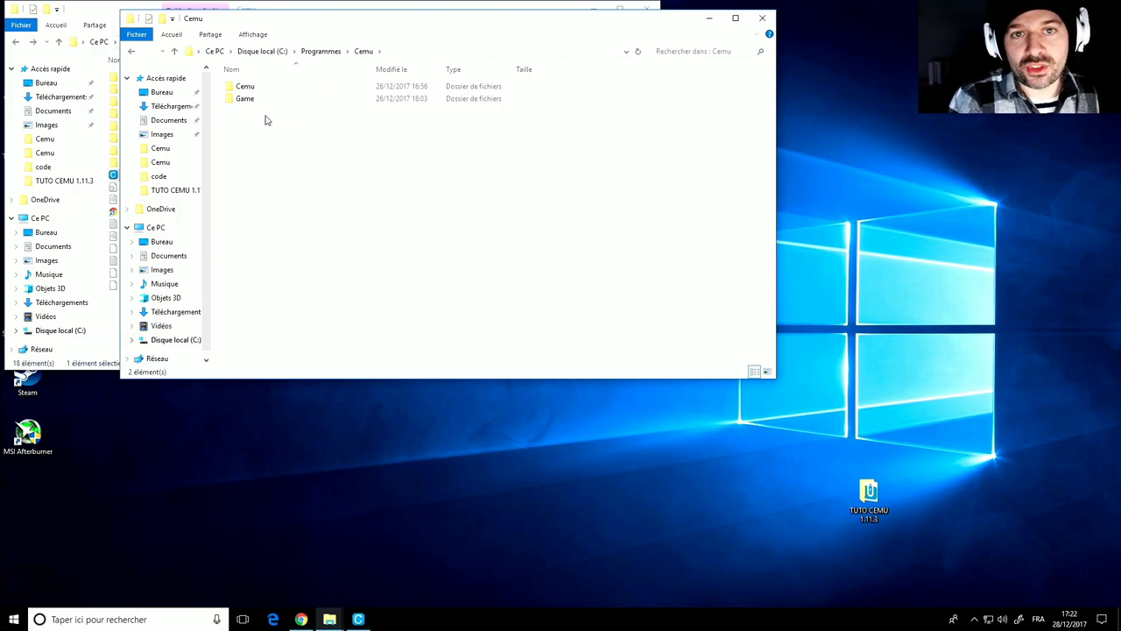
pyautogui.click(251, 91)
pyautogui.doubleClick(248, 90)
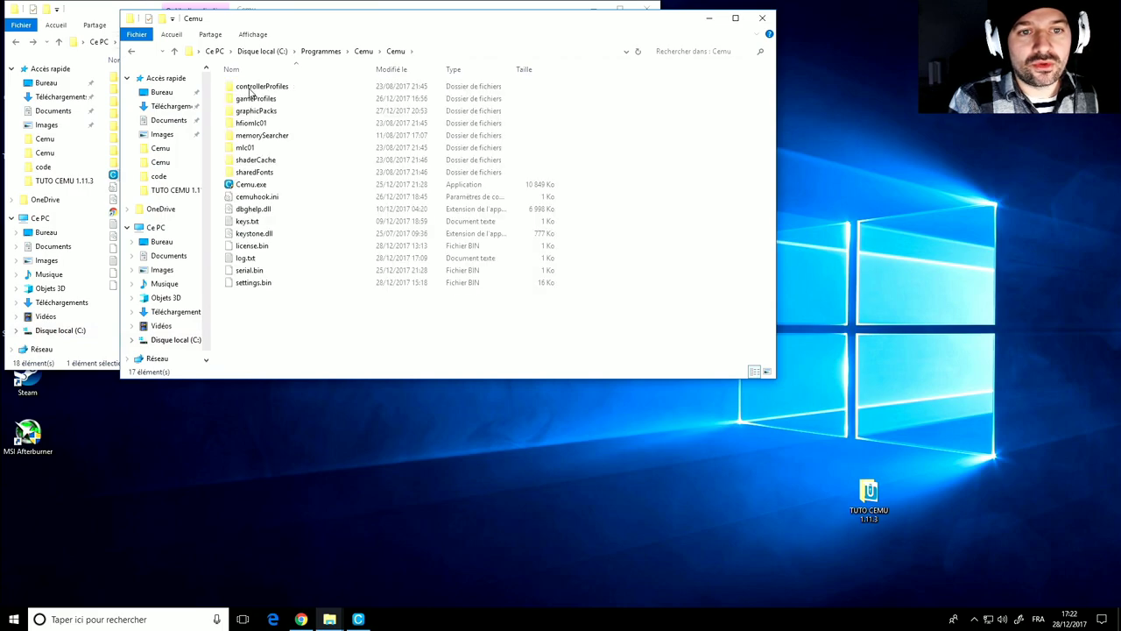
# Step: Look inside the mlc01 folder of Programmes\Cemu\Cemu and return to the installation folder
pyautogui.click(245, 151)
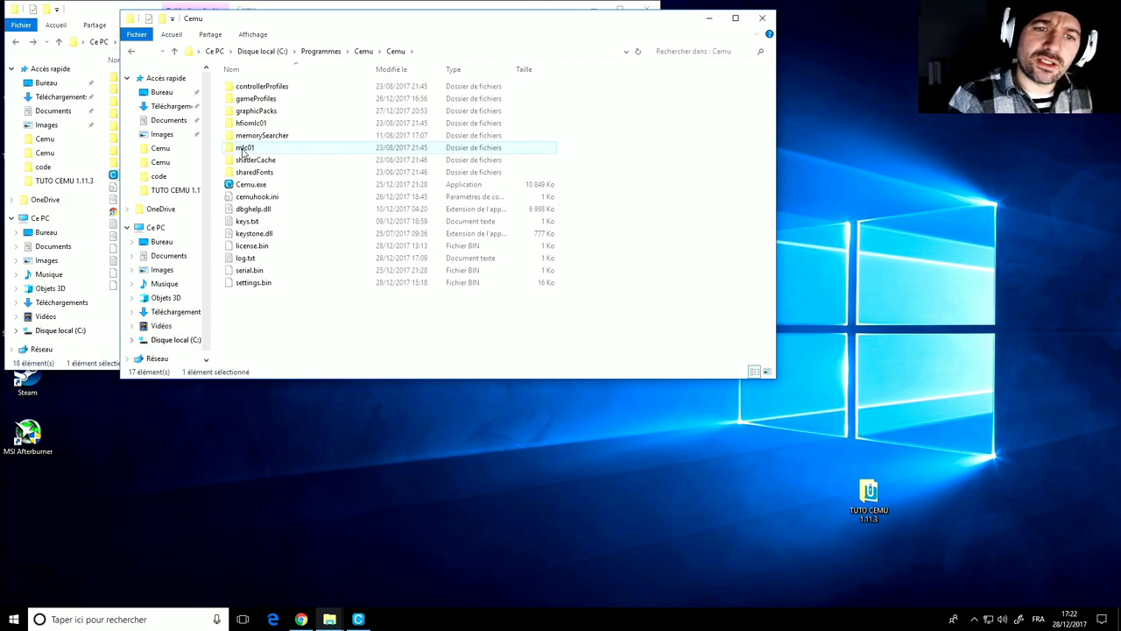
pyautogui.click(245, 148)
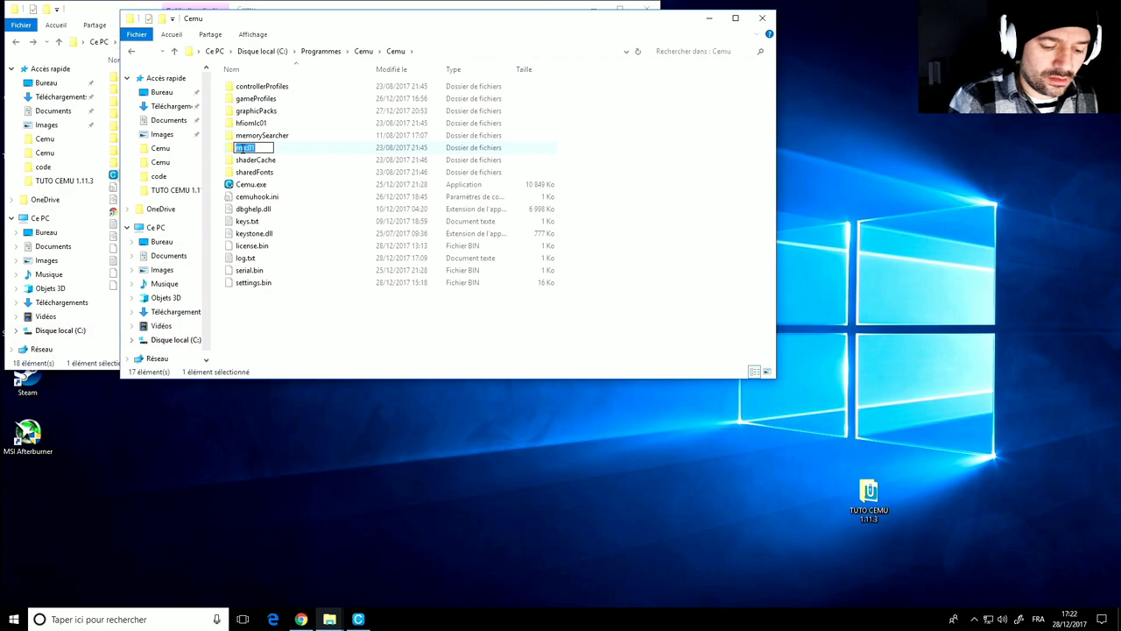
pyautogui.rightClick(246, 149)
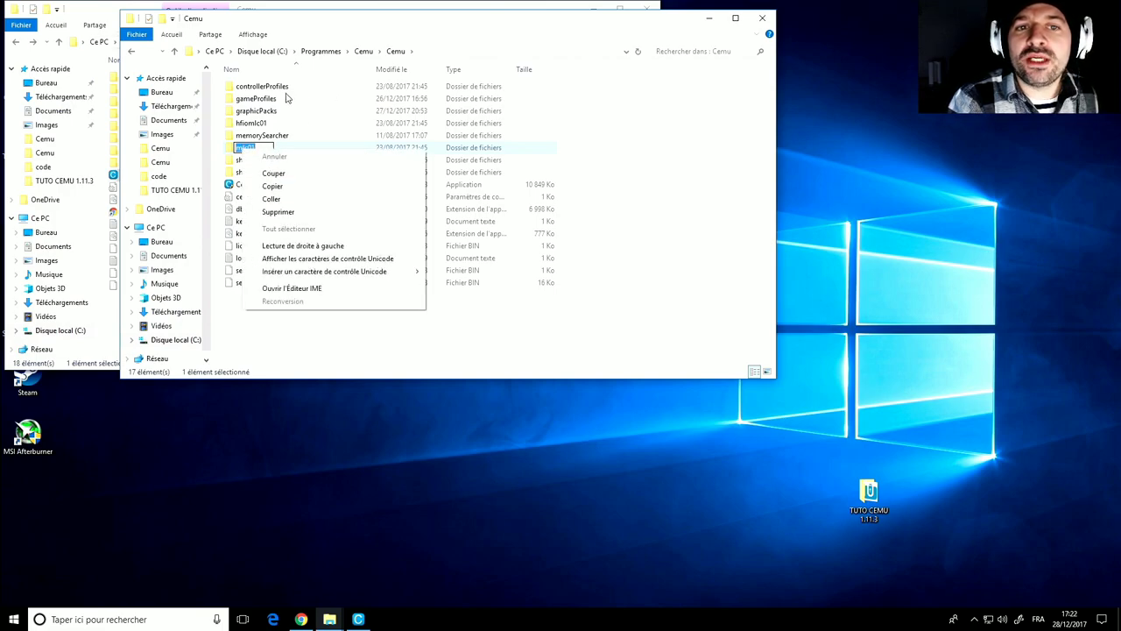
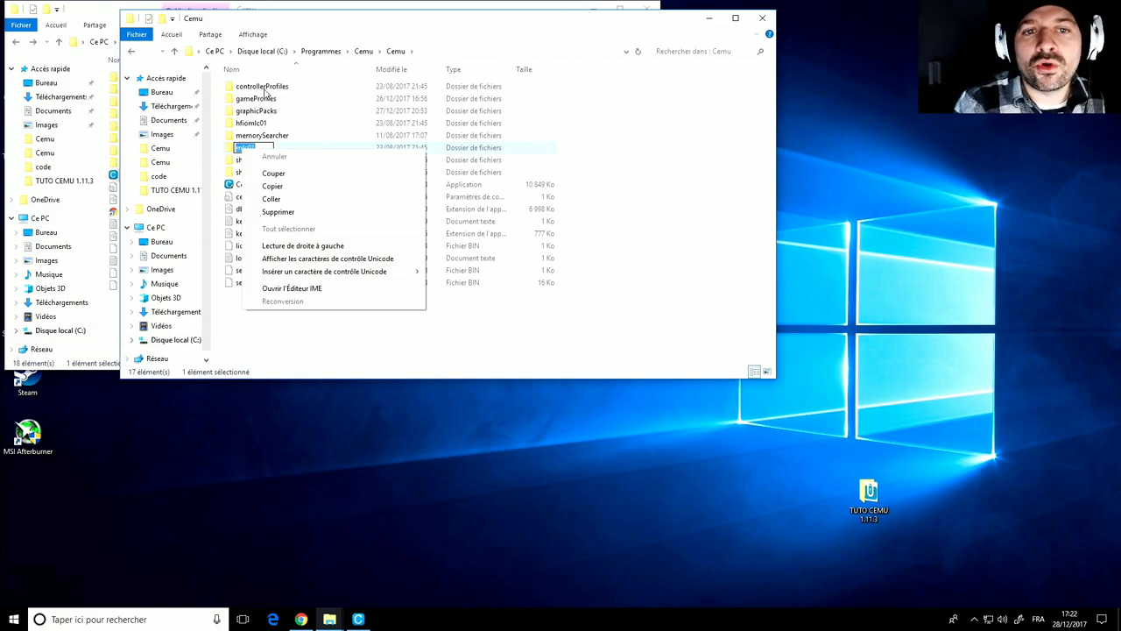
pyautogui.doubleClick(233, 150)
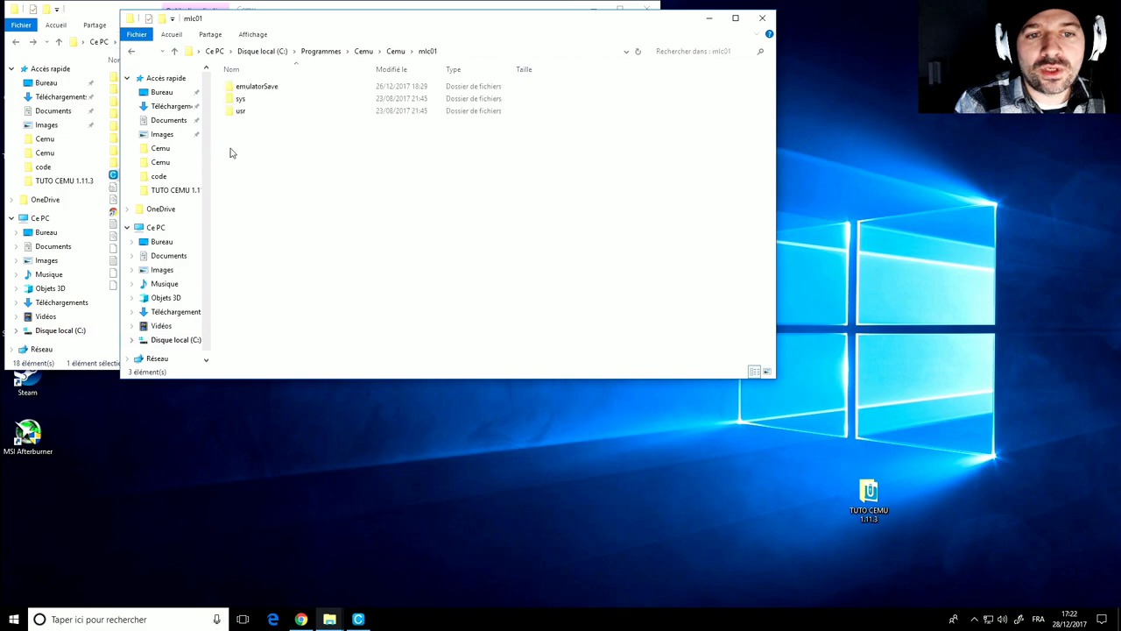
pyautogui.click(132, 53)
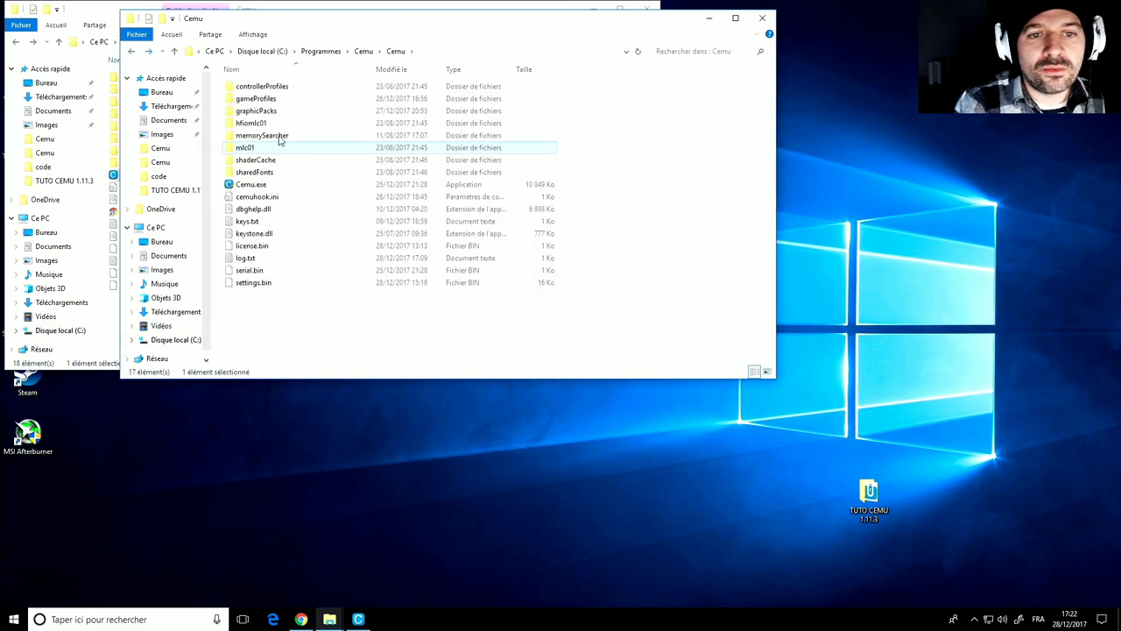
# Step: Try to copy mlc01 from Programmes\Cemu\Cemu into Program Files (x86)\Cemu\Cemu, closing the source window and cancelling the transfer
pyautogui.rightClick(252, 151)
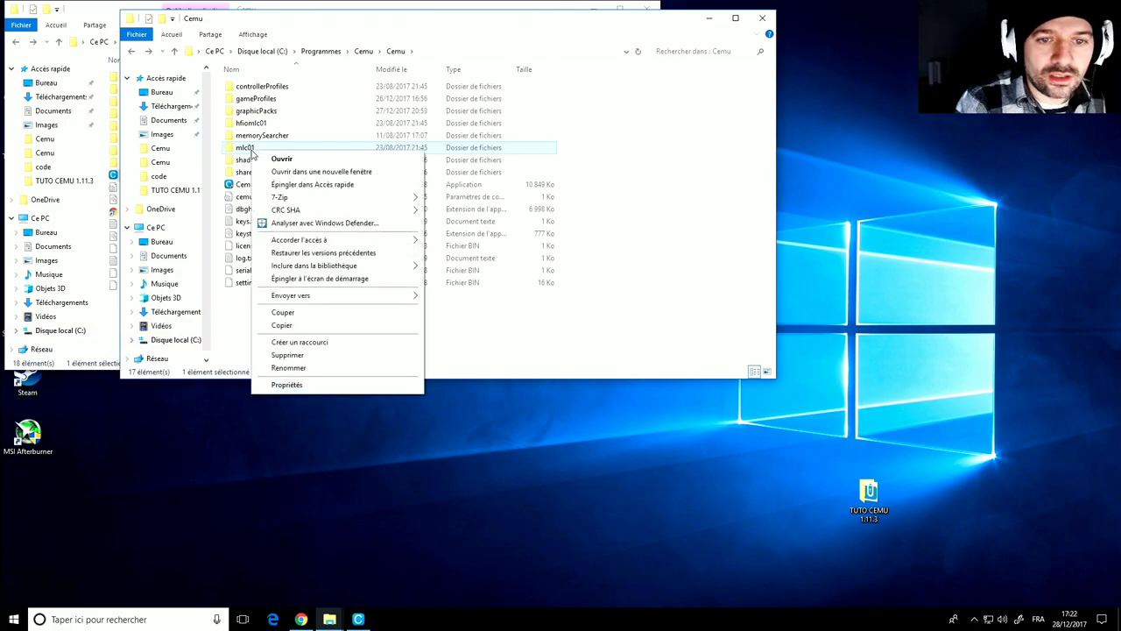
pyautogui.click(282, 326)
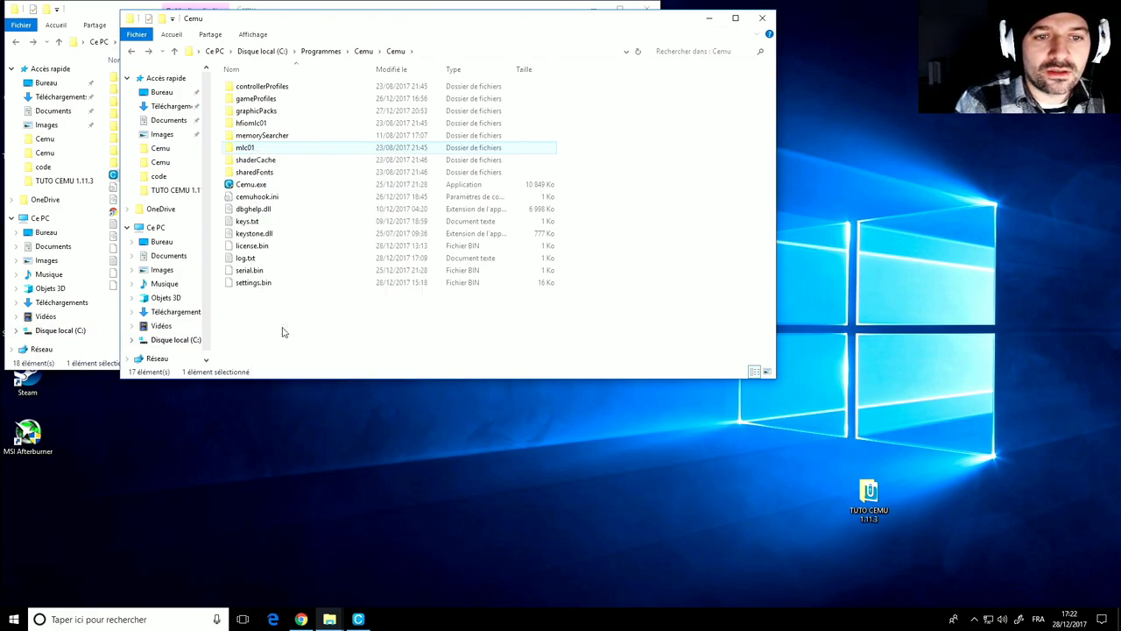
pyautogui.click(762, 19)
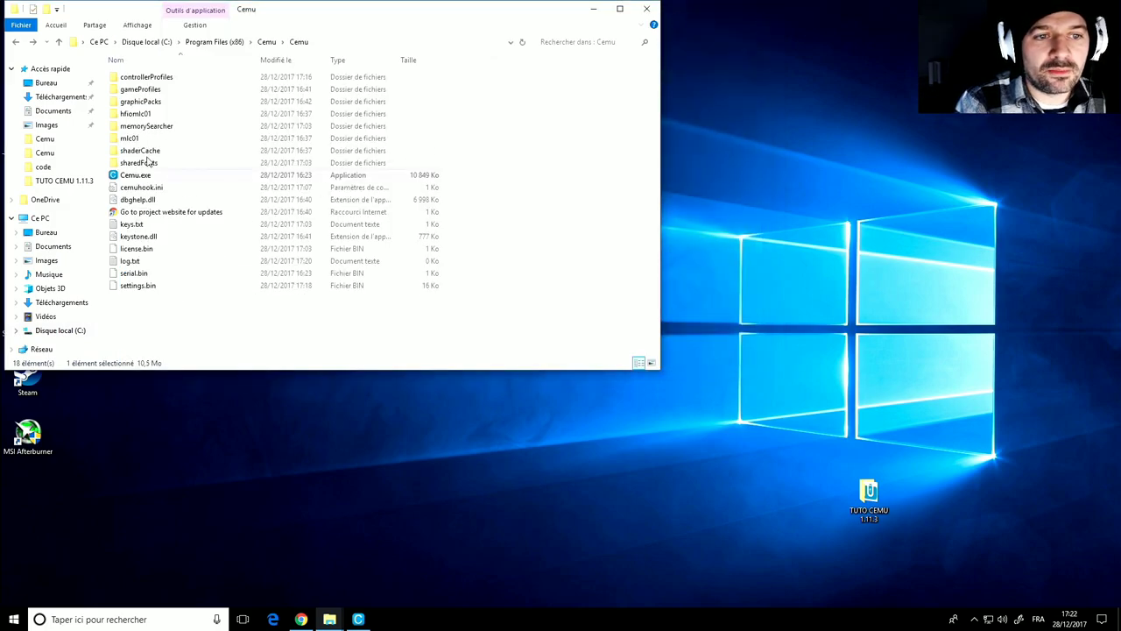
pyautogui.click(199, 343)
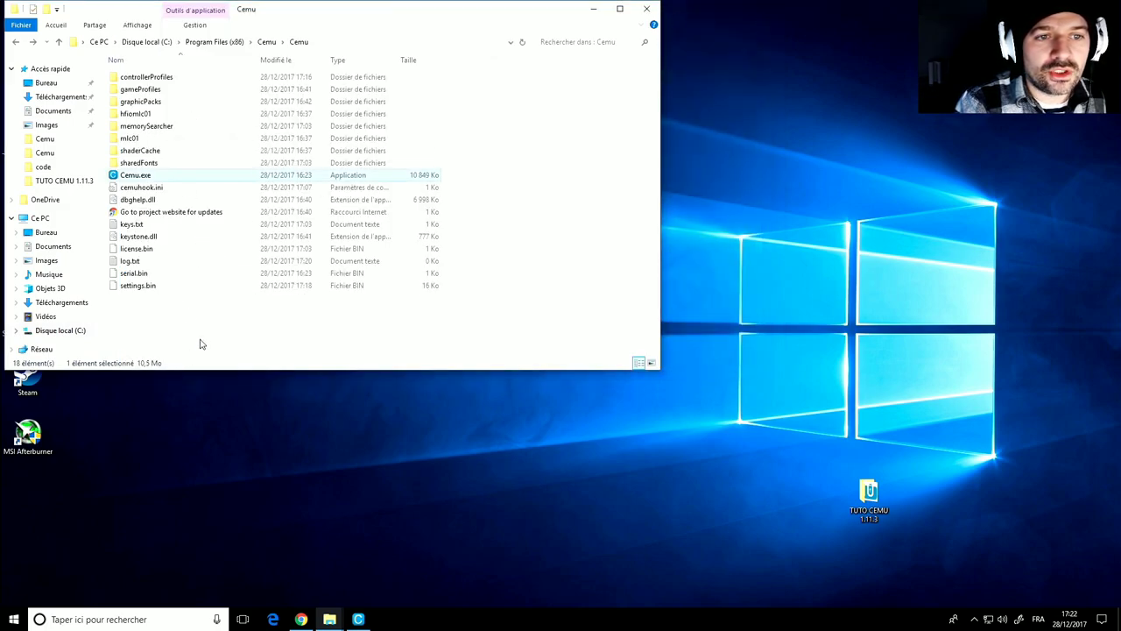
pyautogui.rightClick(199, 343)
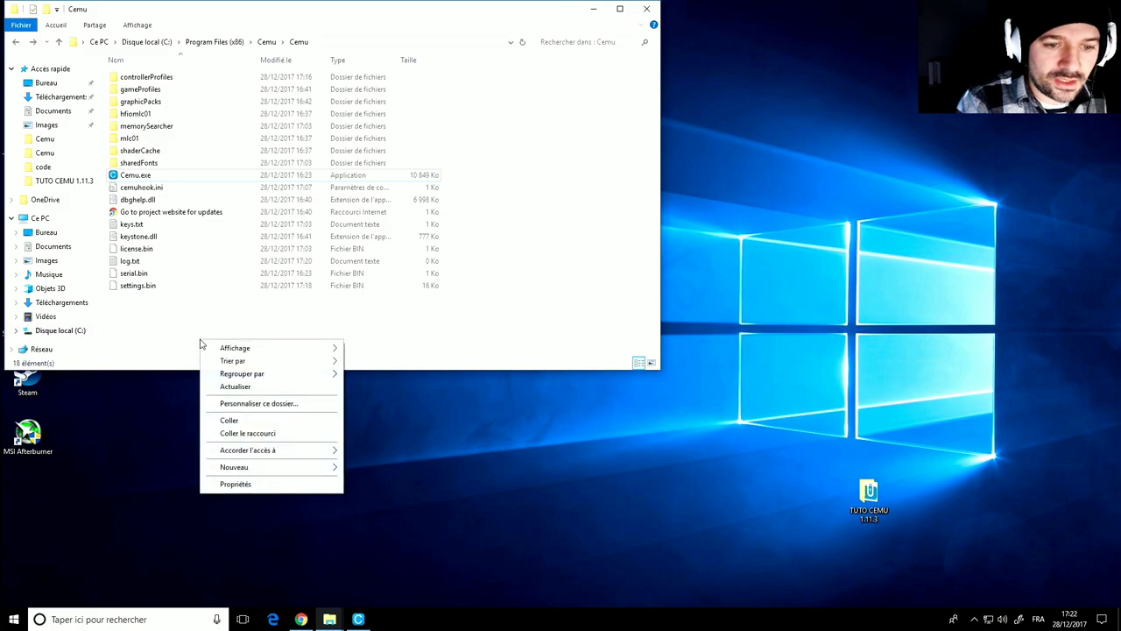
pyautogui.click(236, 422)
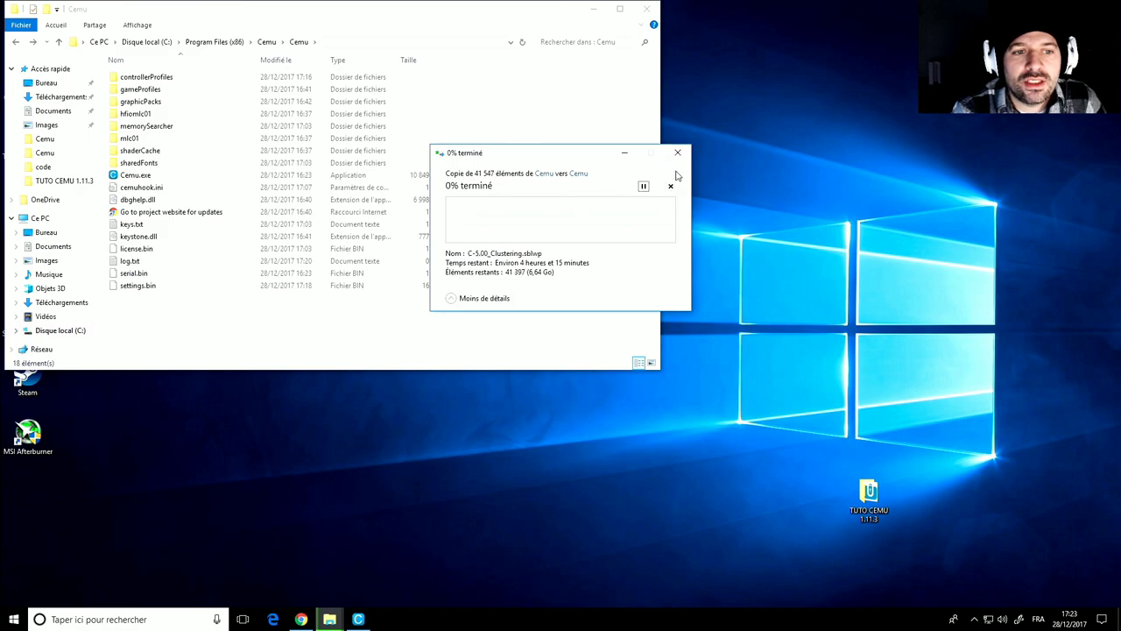
pyautogui.click(675, 152)
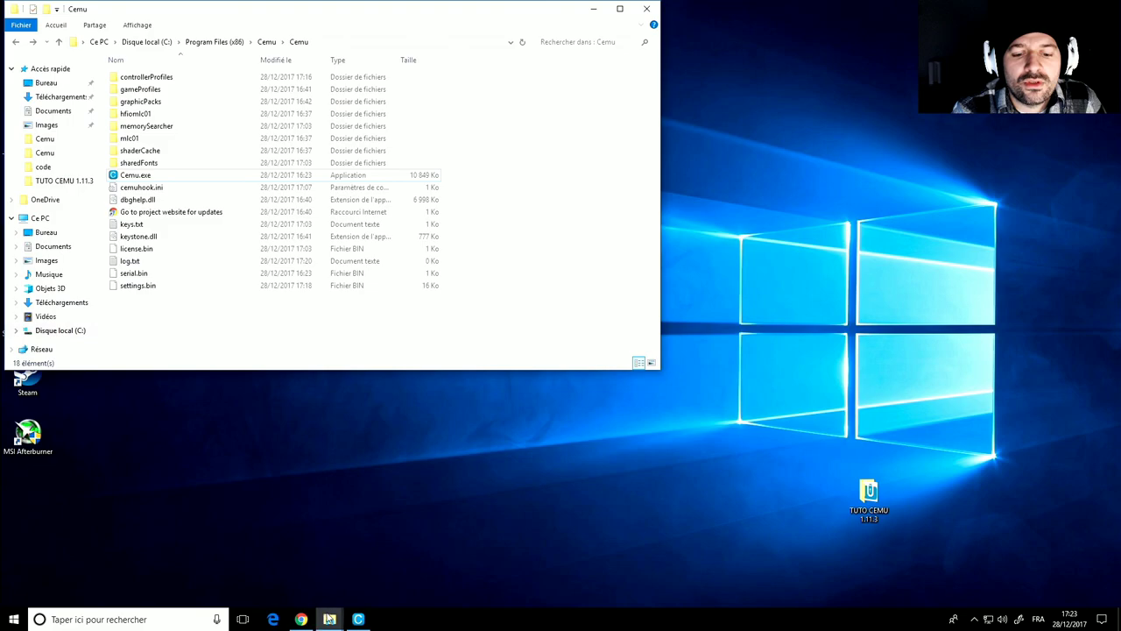
# Step: Bring forward the transferable folder window, go up to Programmes\Cemu\Cemu and check what mlc01 contains
pyautogui.moveTo(329, 619)
pyautogui.moveTo(366, 565)
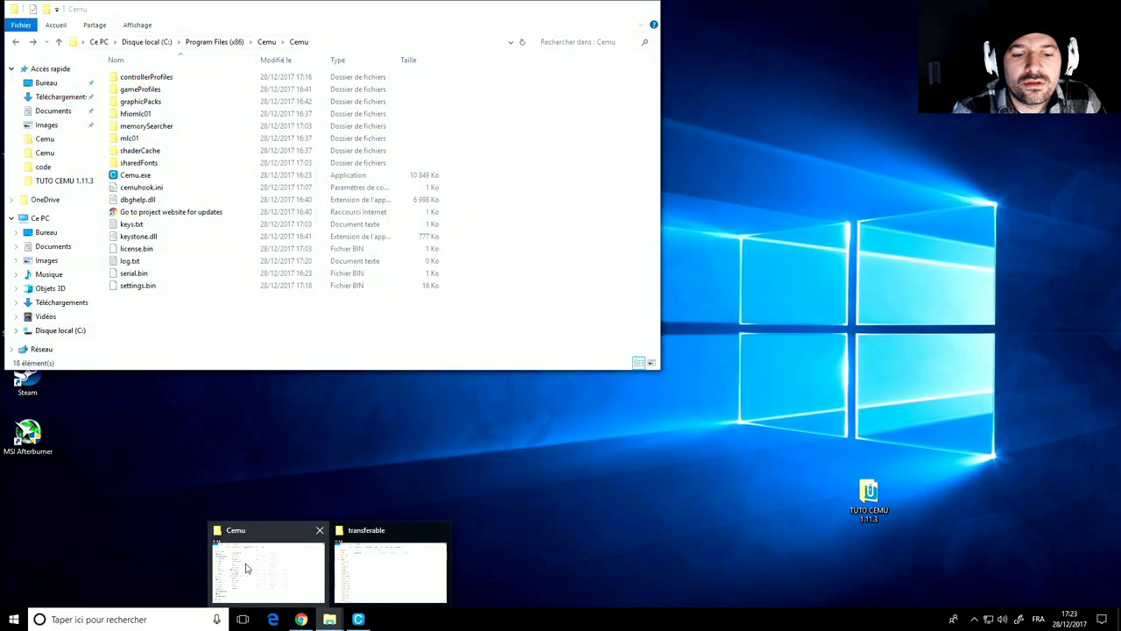
pyautogui.click(246, 568)
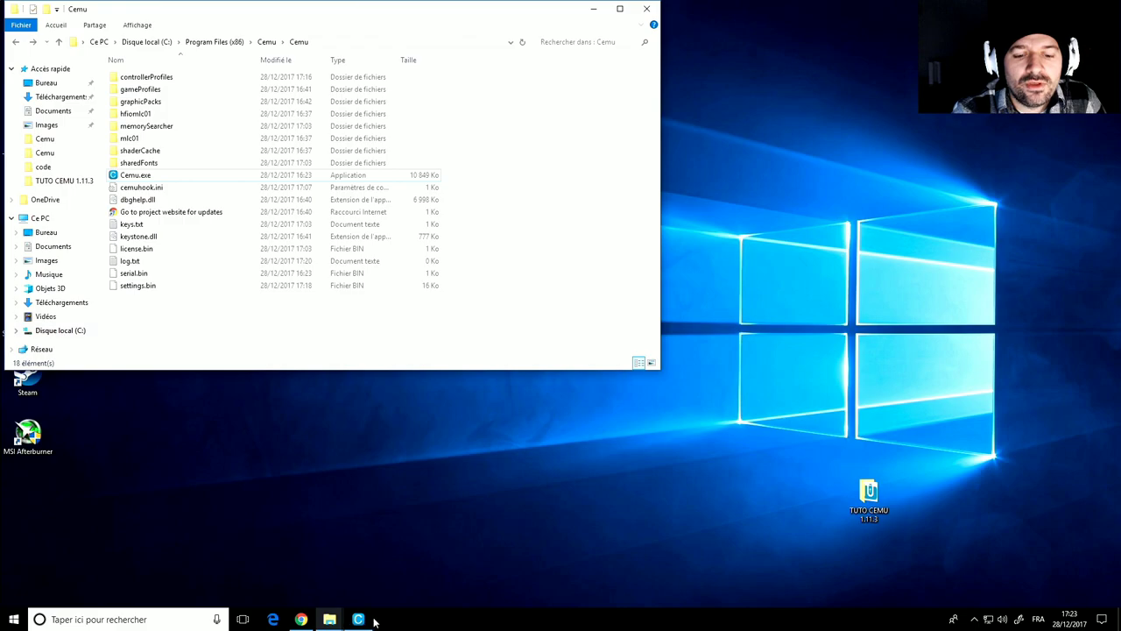
pyautogui.click(329, 620)
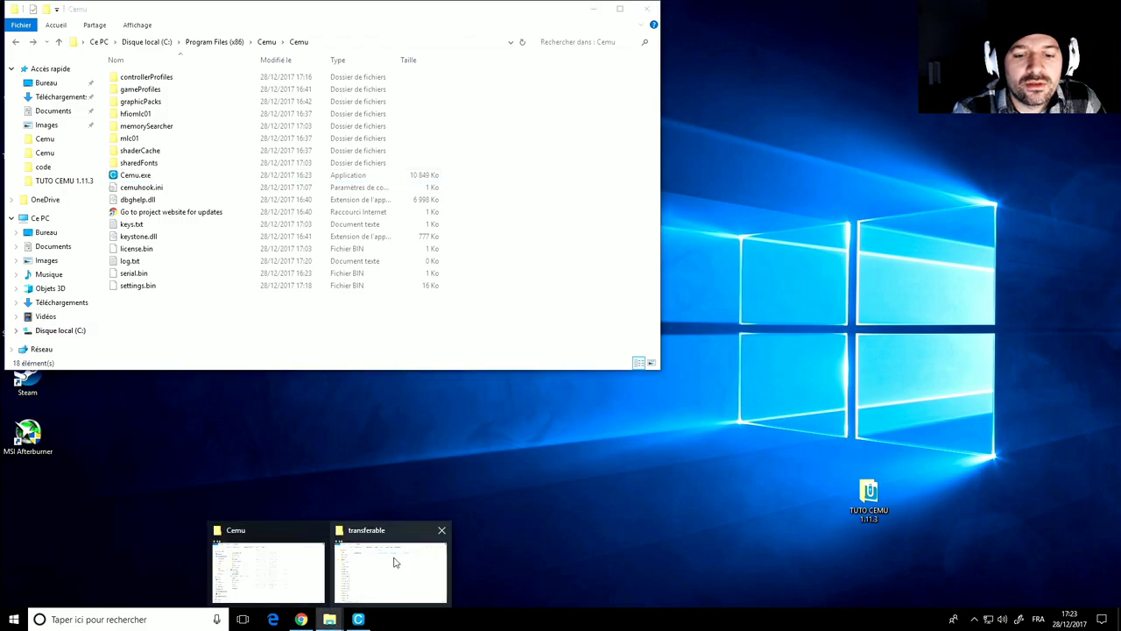
pyautogui.click(400, 557)
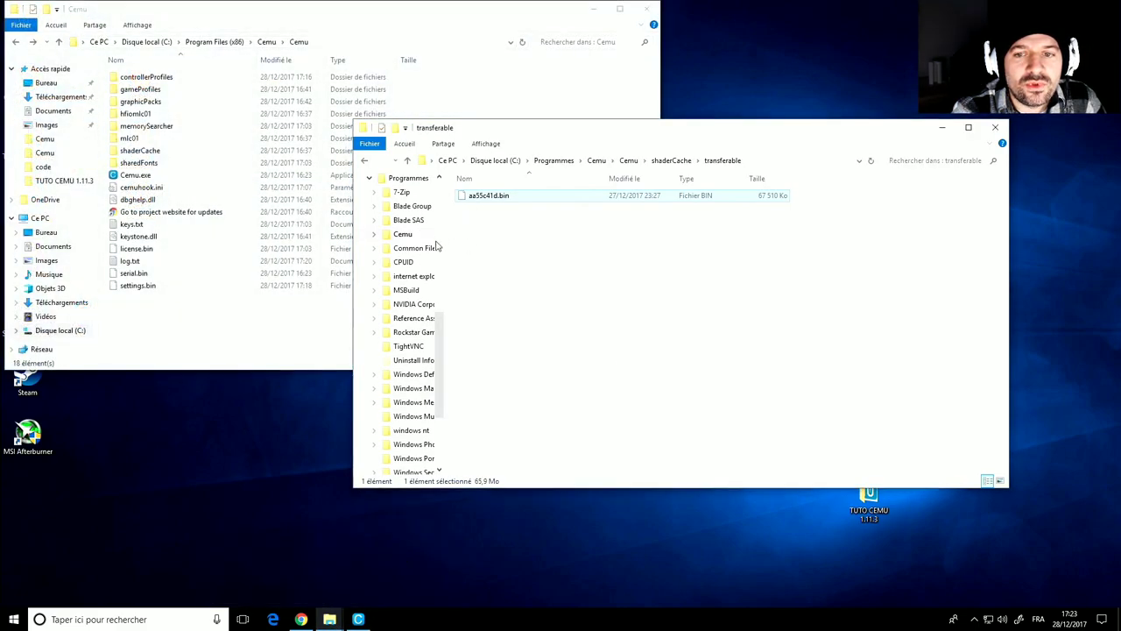
pyautogui.click(630, 161)
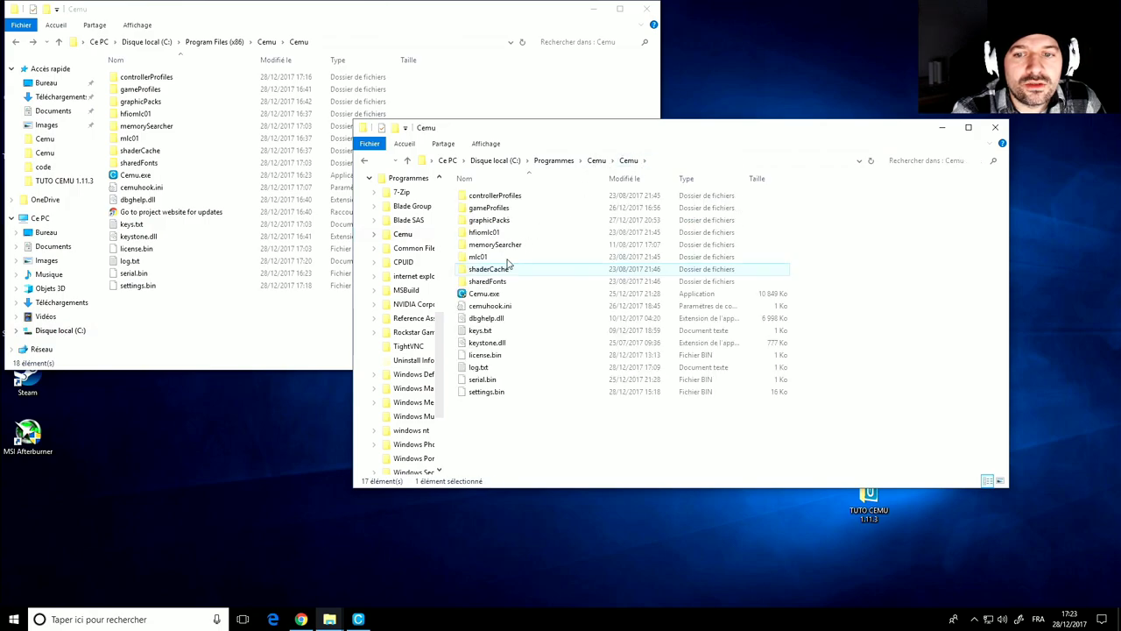
pyautogui.doubleClick(477, 257)
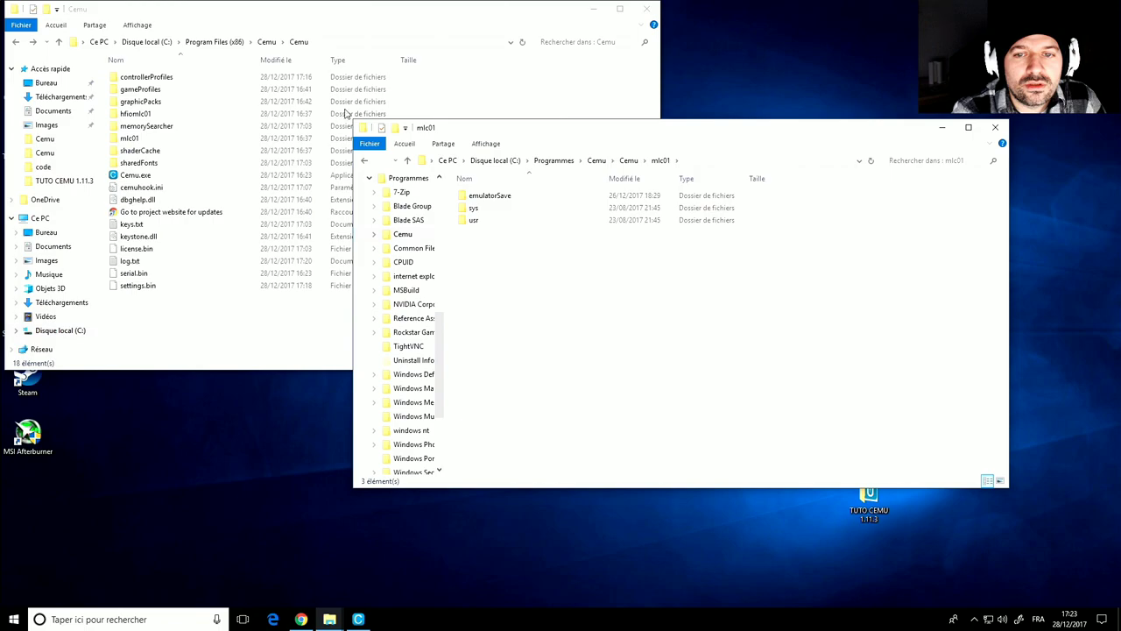
pyautogui.click(366, 162)
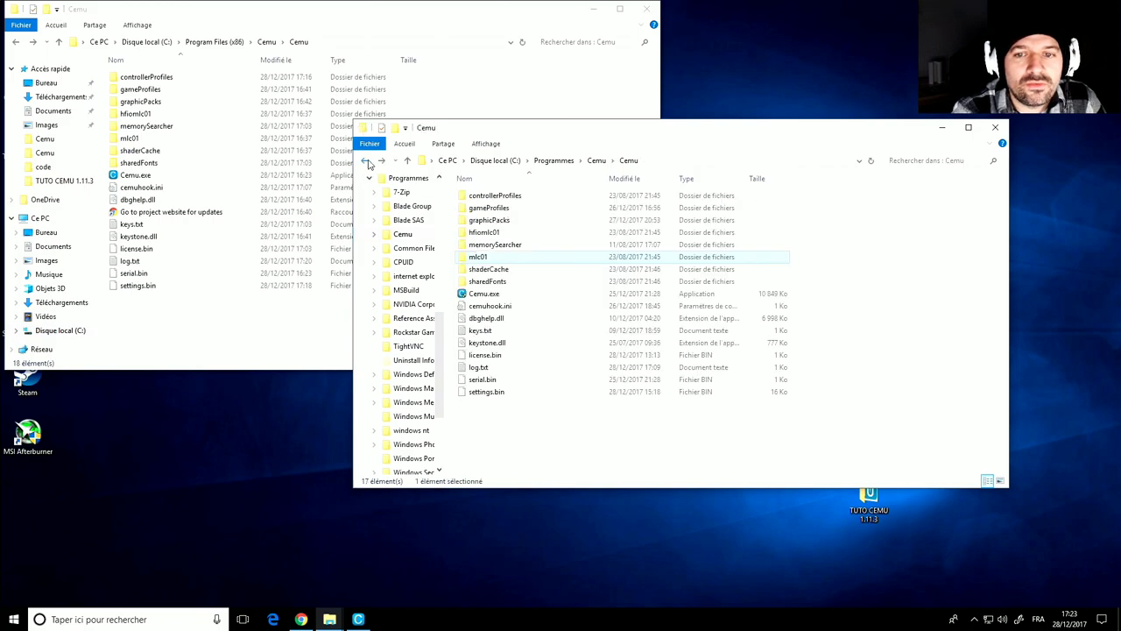
# Step: Try again to paste a copy of the Programmes mlc01 folder into Program Files (x86)\Cemu\Cemu, and cancel the transfer
pyautogui.rightClick(485, 259)
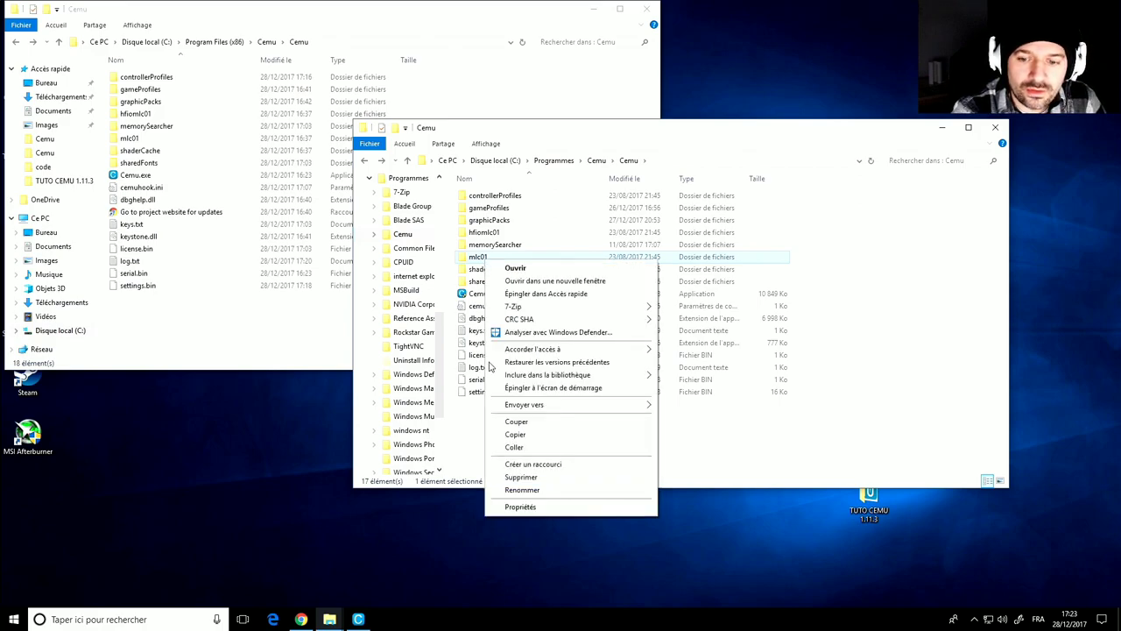
pyautogui.click(516, 435)
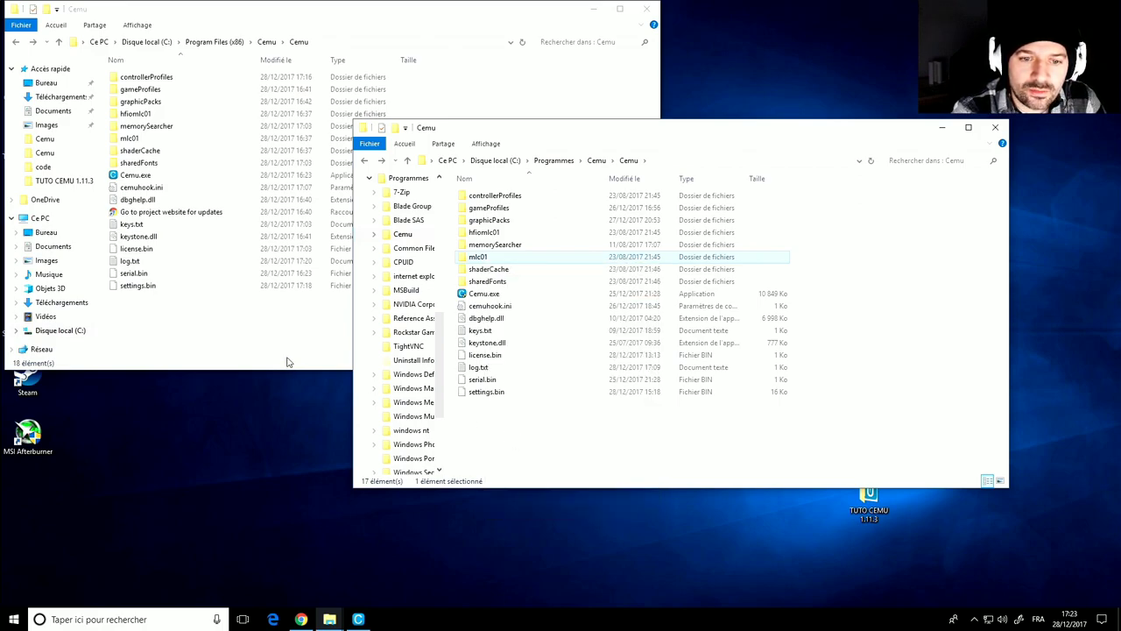
pyautogui.click(287, 361)
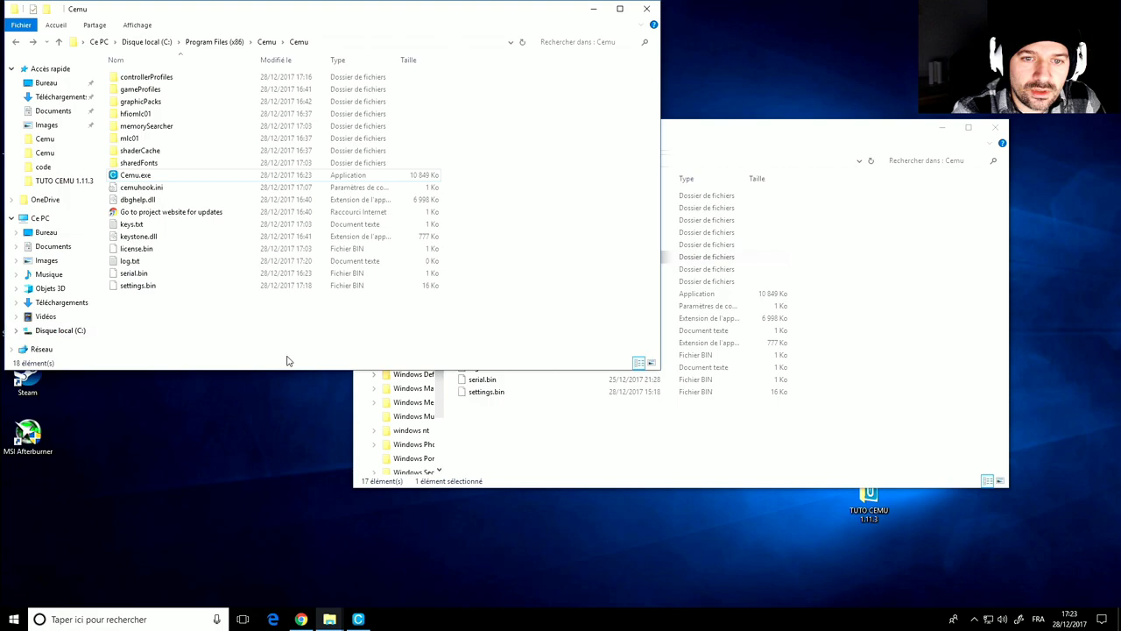
pyautogui.click(318, 140)
pyautogui.click(242, 301)
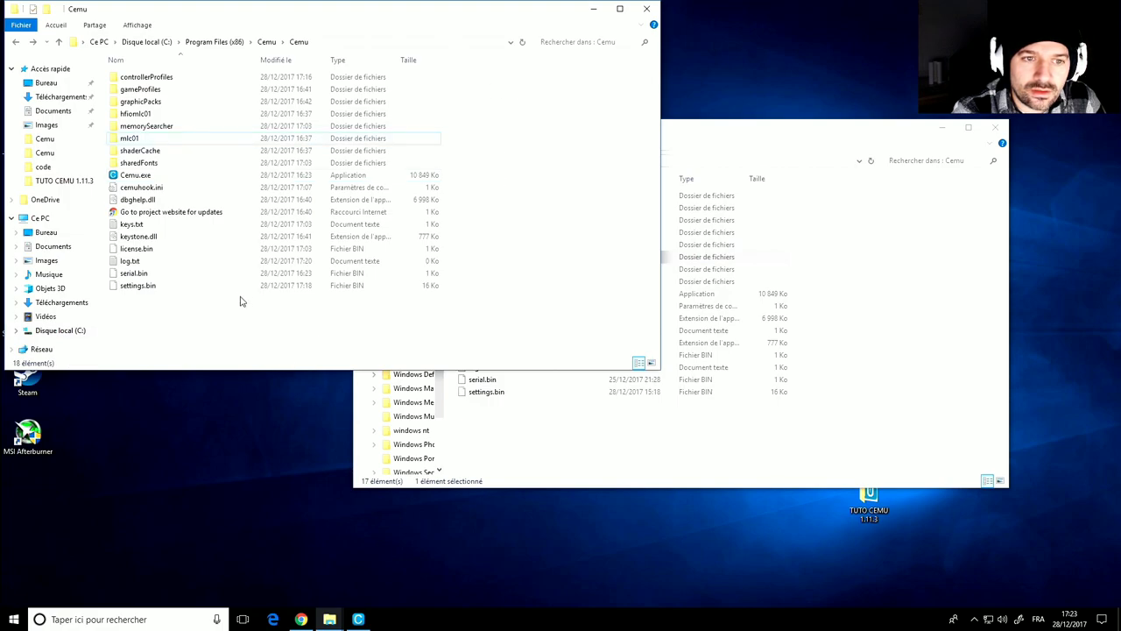
pyautogui.rightClick(171, 329)
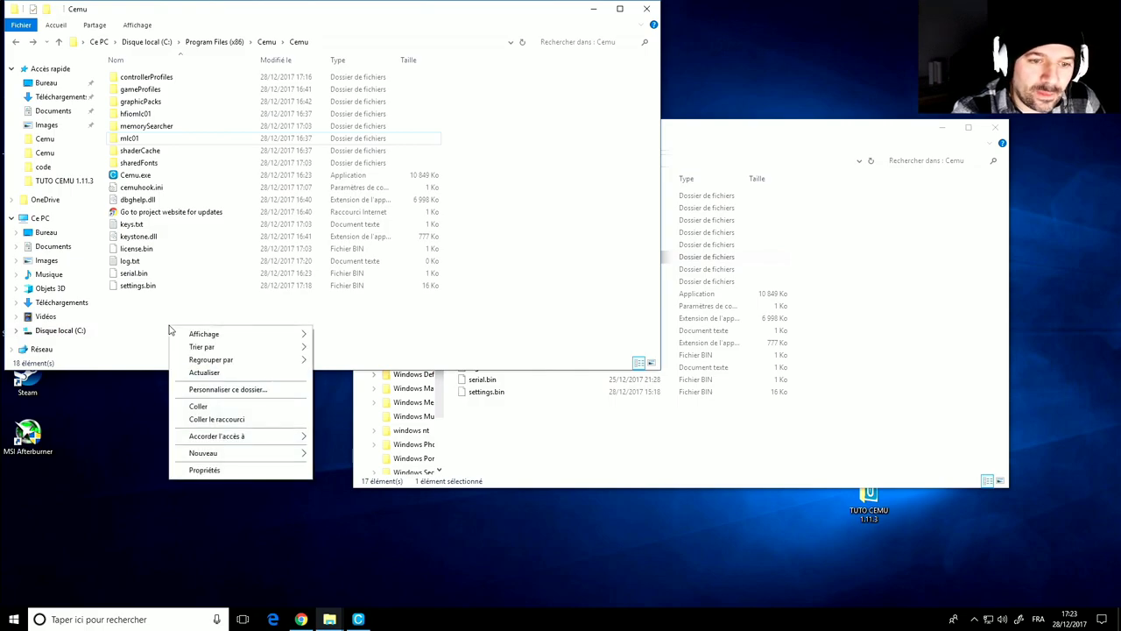
pyautogui.click(213, 407)
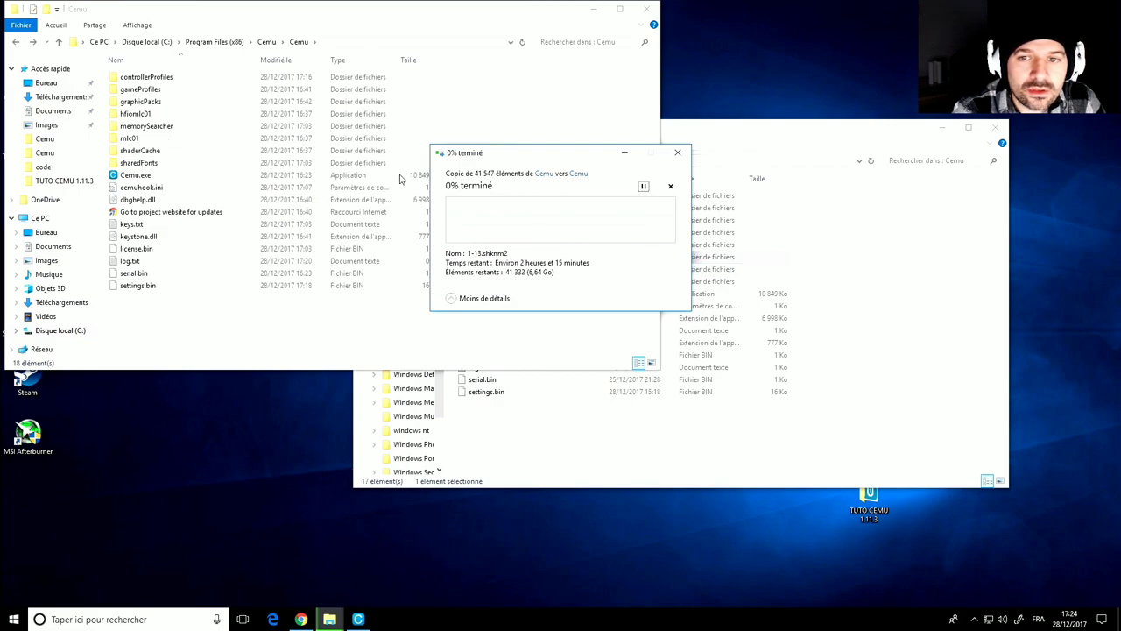
pyautogui.click(670, 188)
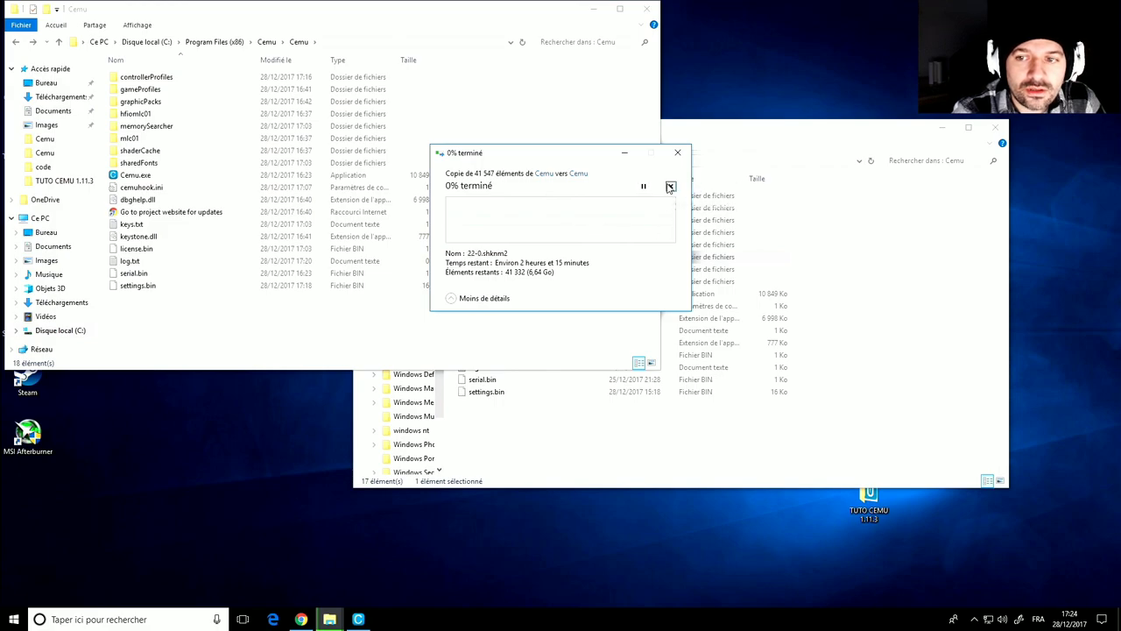
# Step: Check the contents and the size properties of mlc01 in Program Files (x86)\Cemu\Cemu
pyautogui.doubleClick(129, 138)
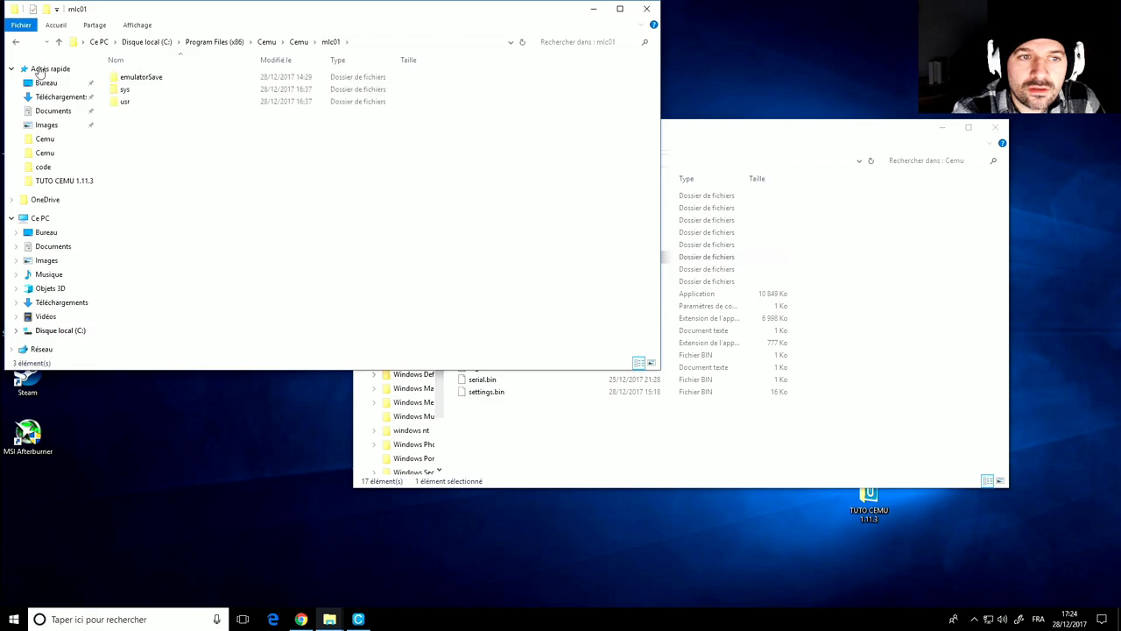
pyautogui.click(16, 42)
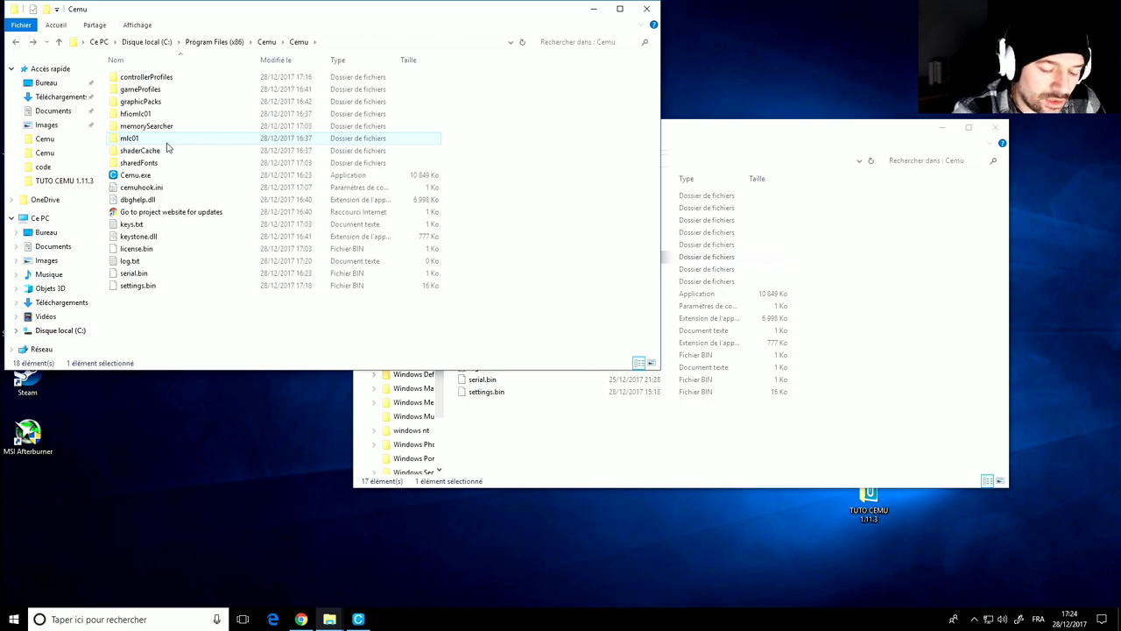
pyautogui.rightClick(167, 142)
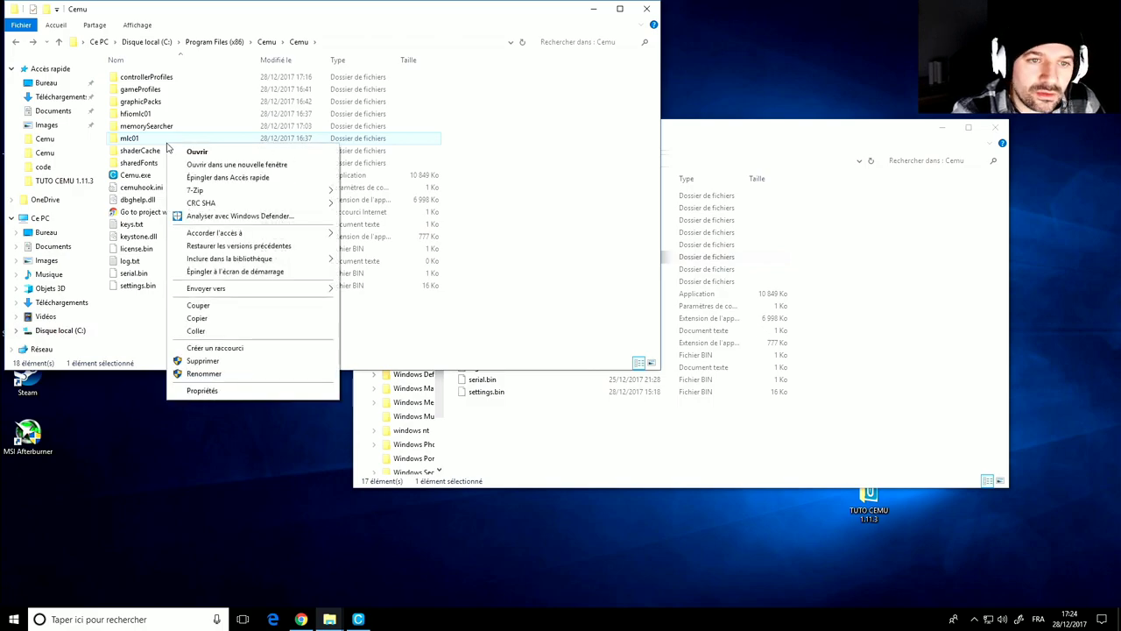
pyautogui.click(203, 390)
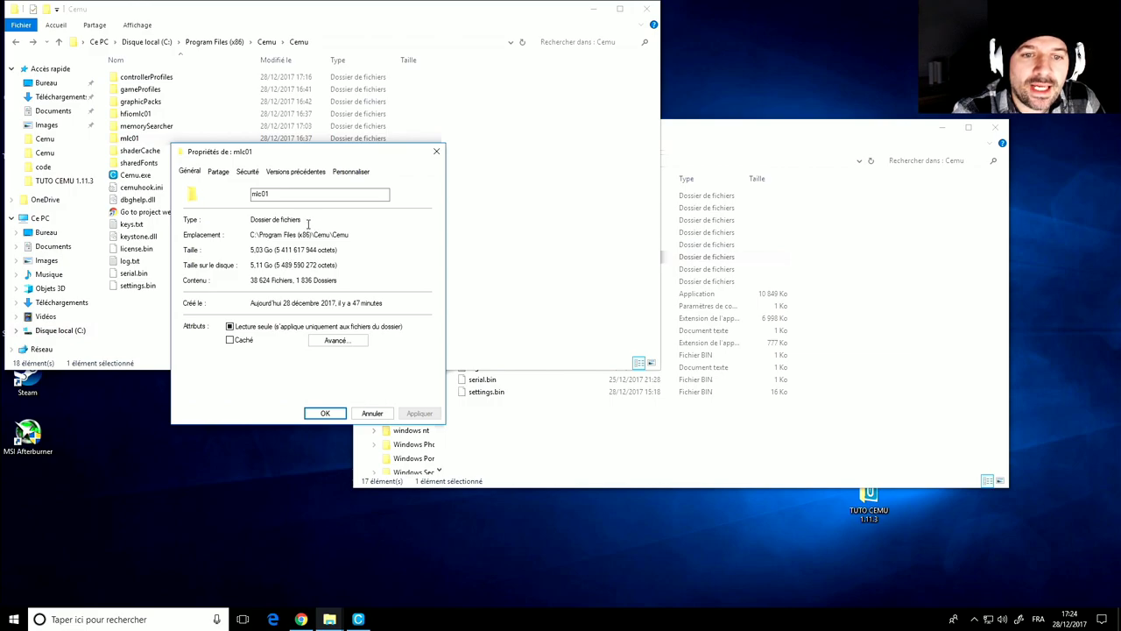
pyautogui.click(437, 152)
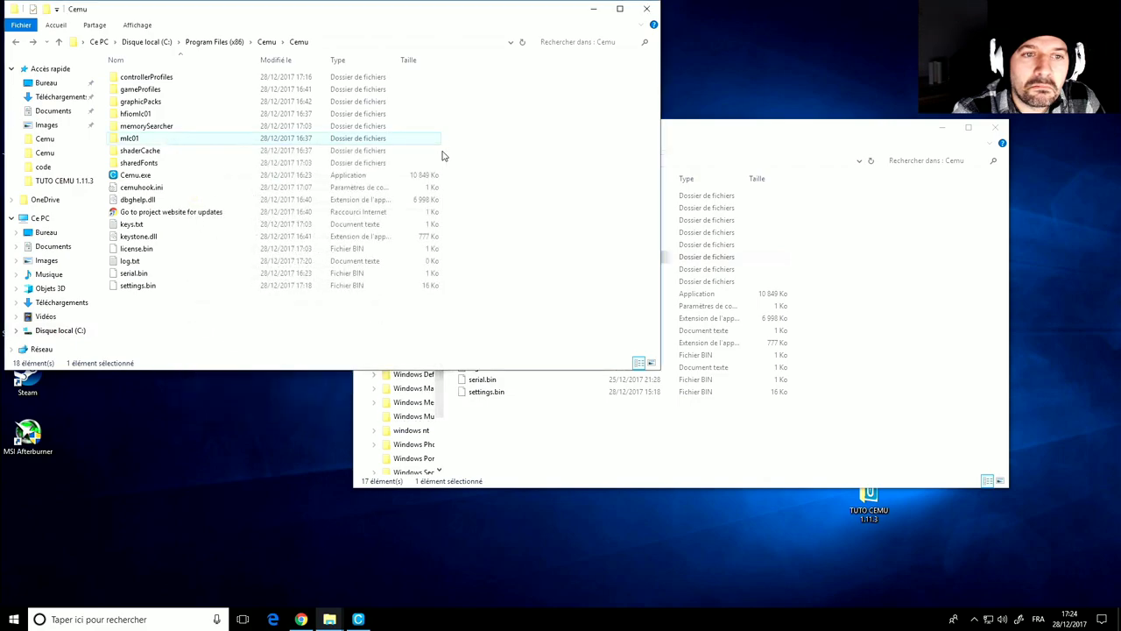
# Step: Show the properties of the mlc01 folder in Programmes\Cemu\Cemu to compare its size with the other installation's
pyautogui.click(720, 138)
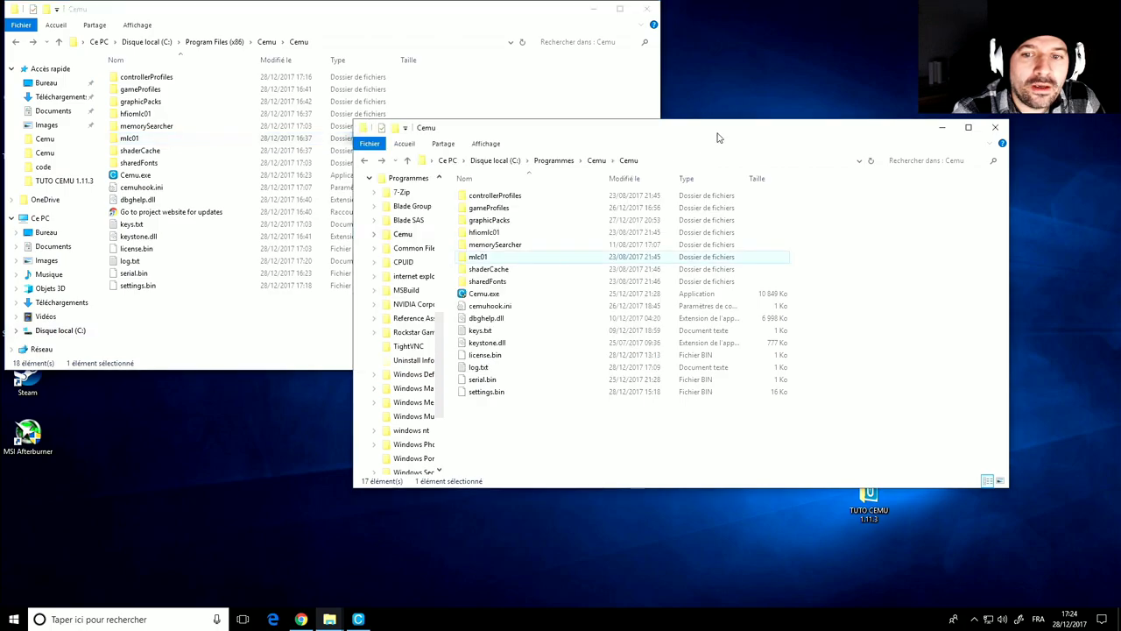
pyautogui.rightClick(515, 259)
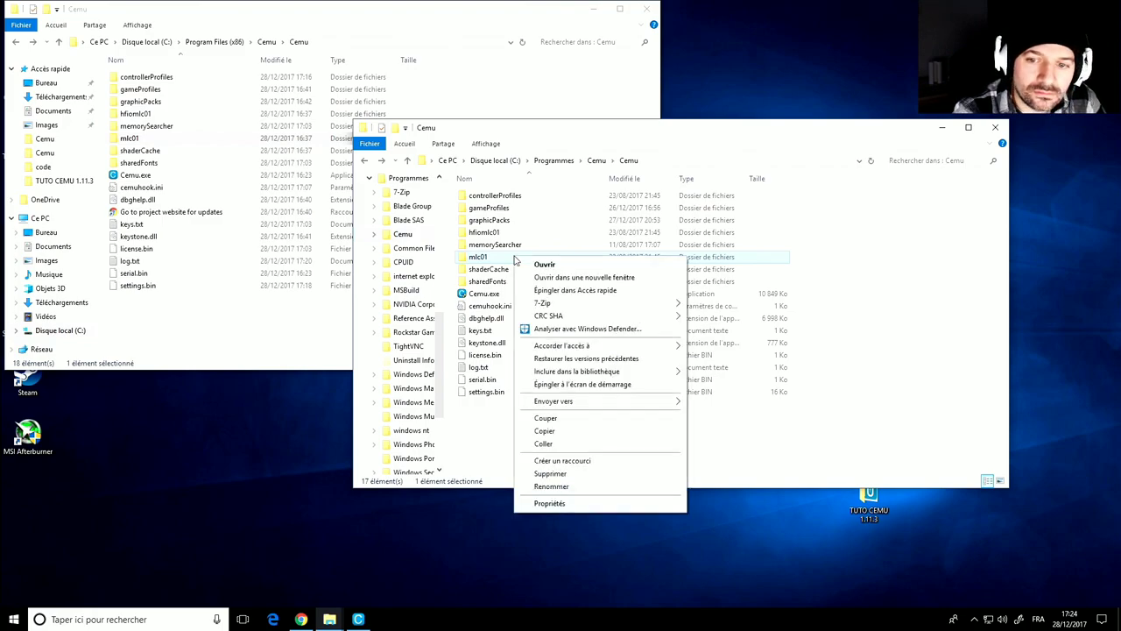
pyautogui.click(550, 503)
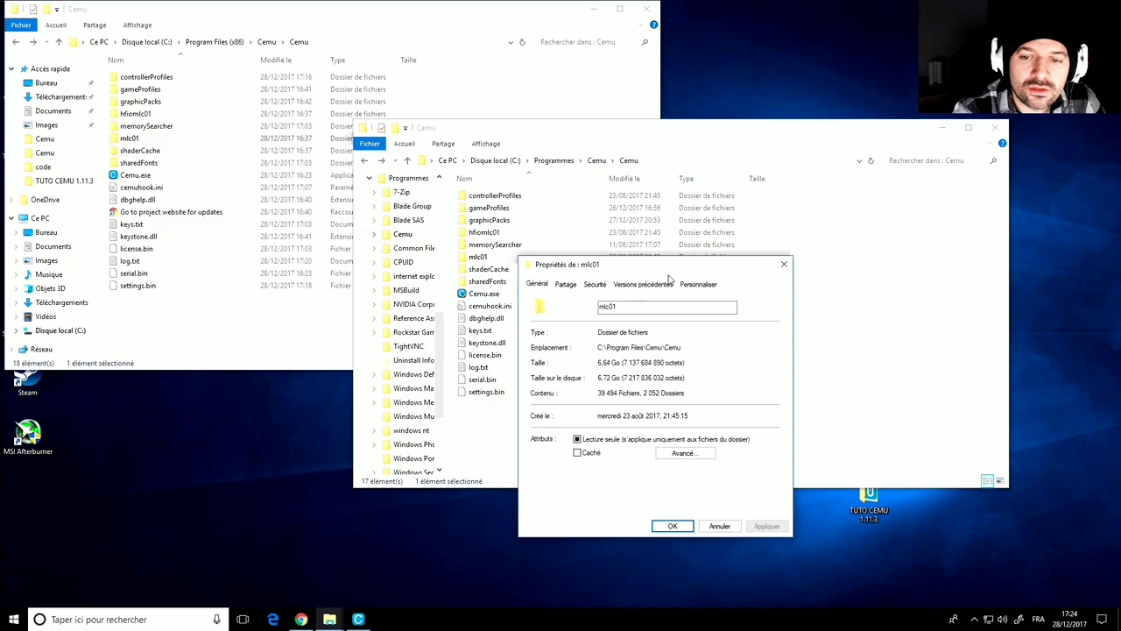
# Step: Close the mlc01 properties and check the contents of mlc01\emulatorSave in Programmes\Cemu\Cemu
pyautogui.click(784, 264)
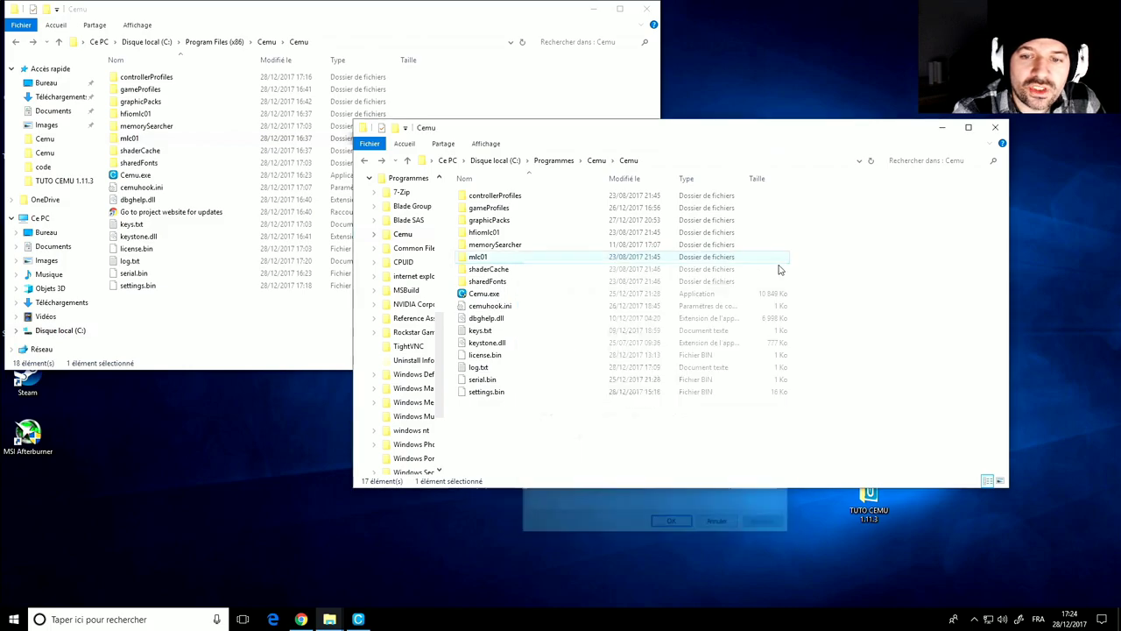
pyautogui.press('F2')
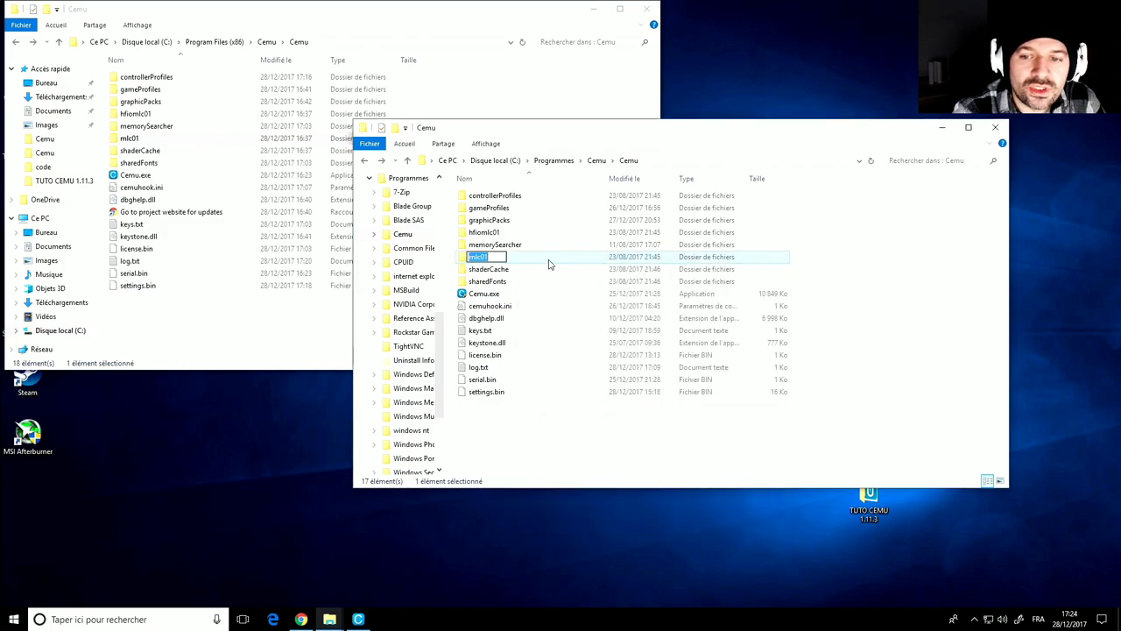
pyautogui.doubleClick(466, 260)
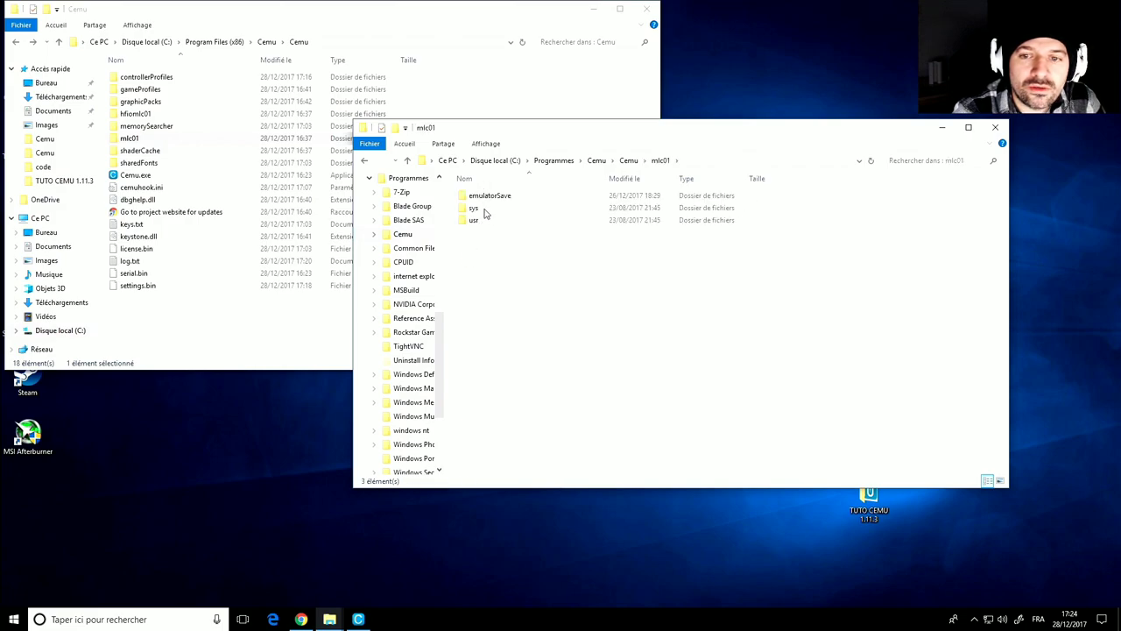
pyautogui.doubleClick(480, 197)
pyautogui.doubleClick(480, 196)
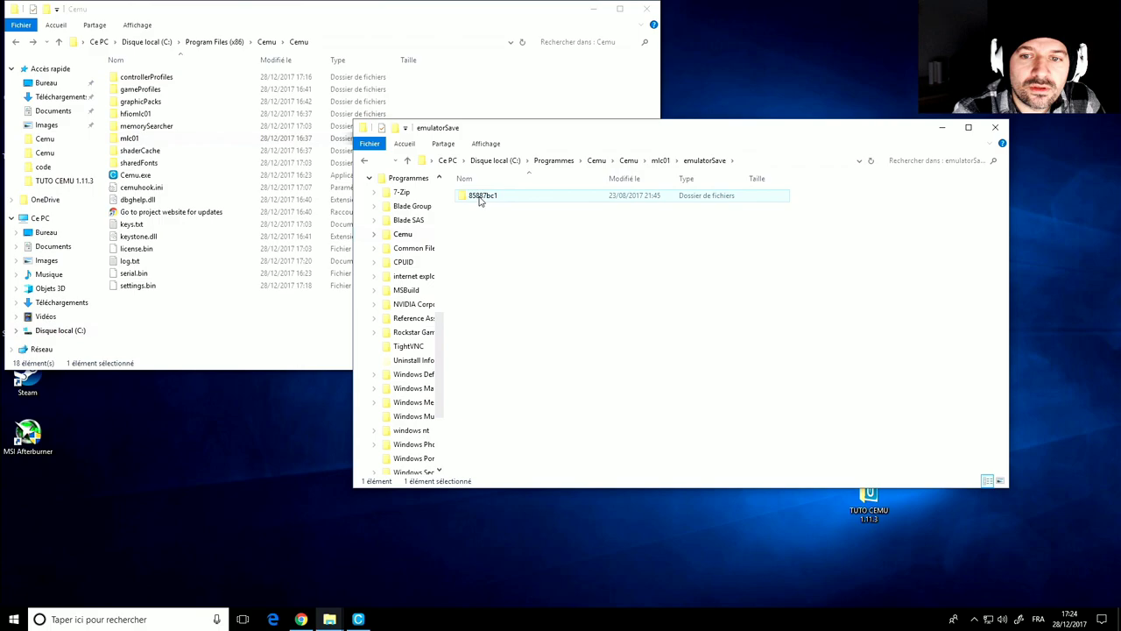
pyautogui.click(364, 162)
pyautogui.click(365, 162)
# Step: Look through sys\title\0005001b in the Programmes mlc01 folder and return to mlc01
pyautogui.doubleClick(476, 207)
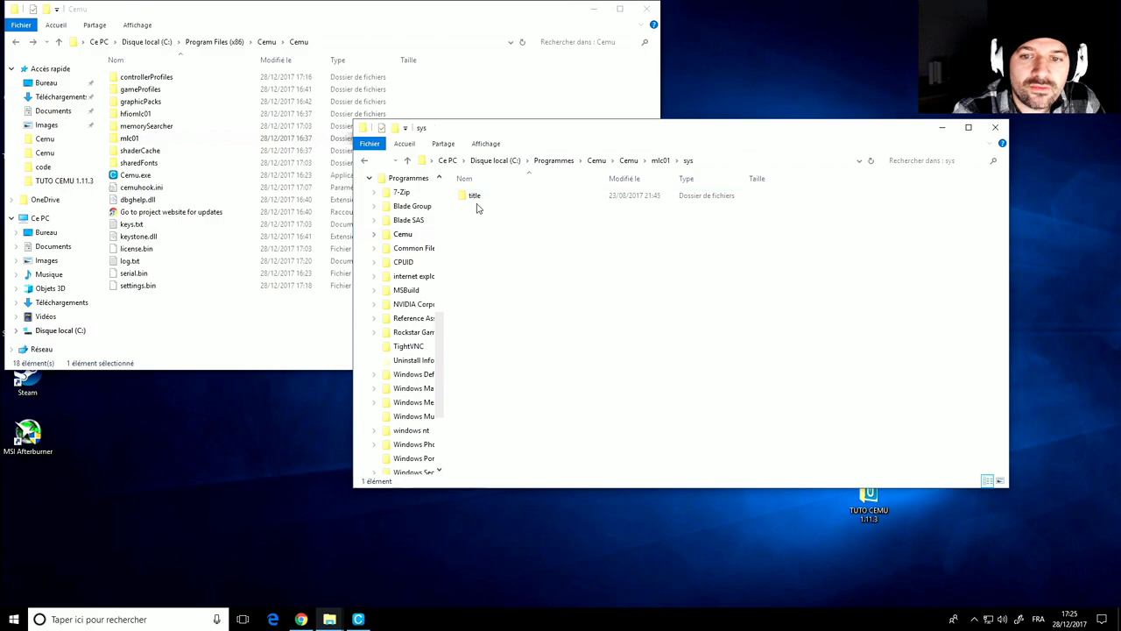
pyautogui.doubleClick(468, 195)
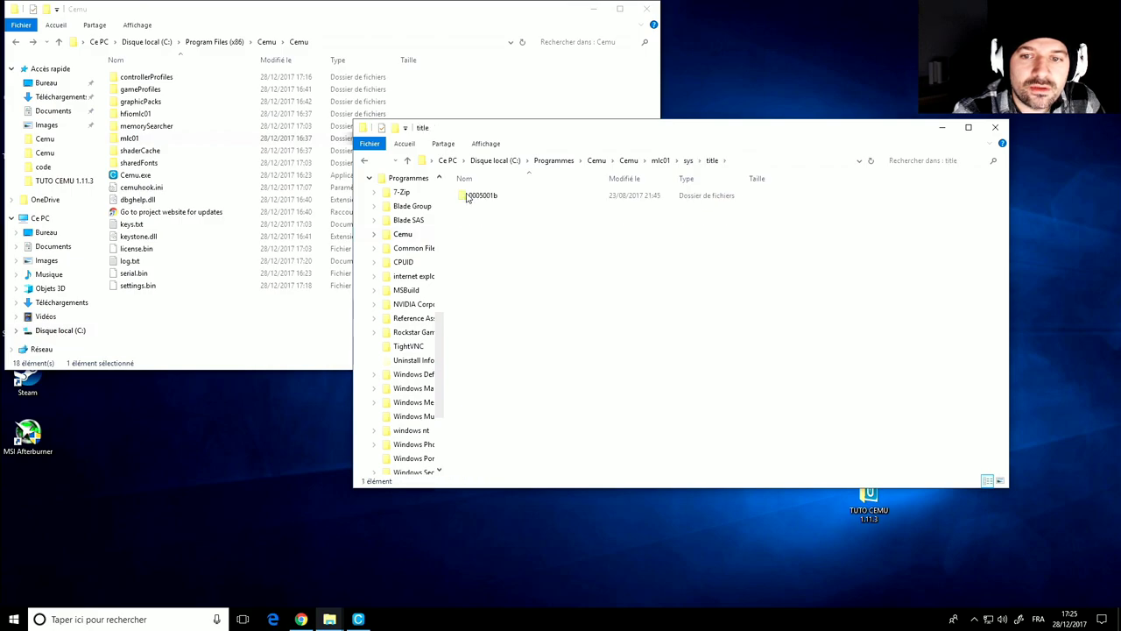
pyautogui.doubleClick(477, 195)
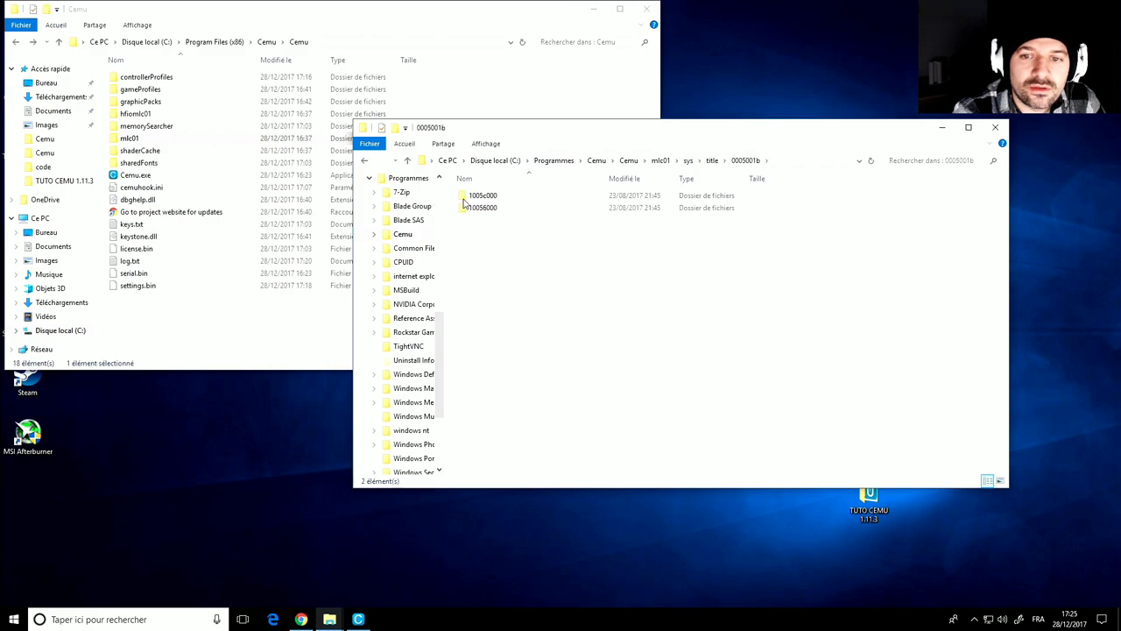
pyautogui.click(364, 163)
pyautogui.click(364, 162)
pyautogui.click(364, 163)
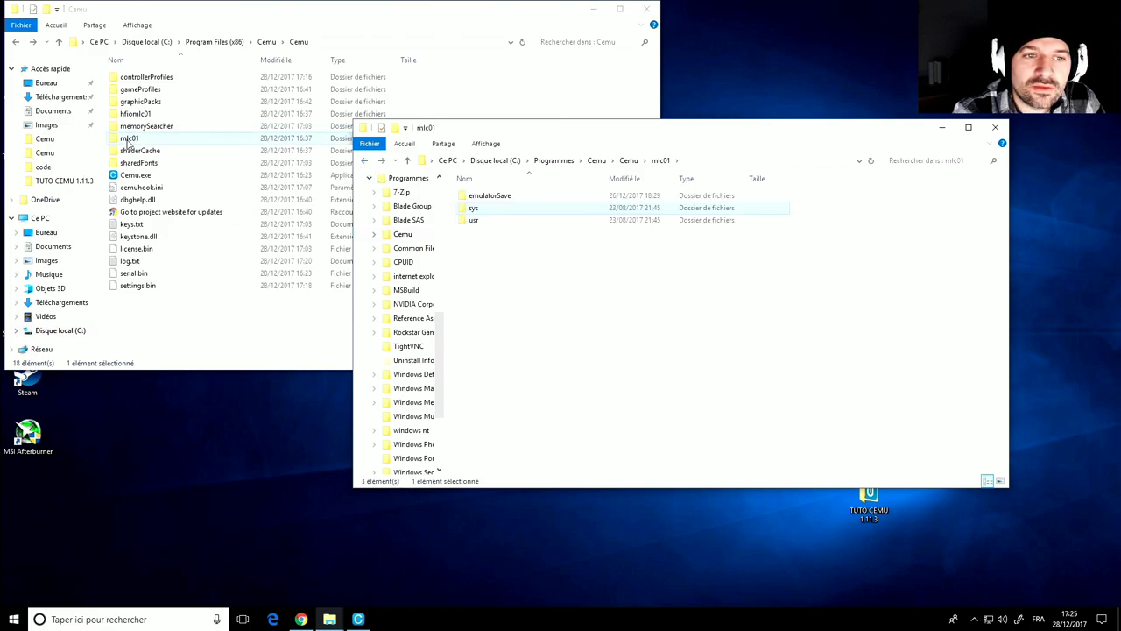
# Step: Check the sys\title and emulatorSave folders inside mlc01 of Program Files (x86)\Cemu\Cemu for comparison
pyautogui.doubleClick(128, 138)
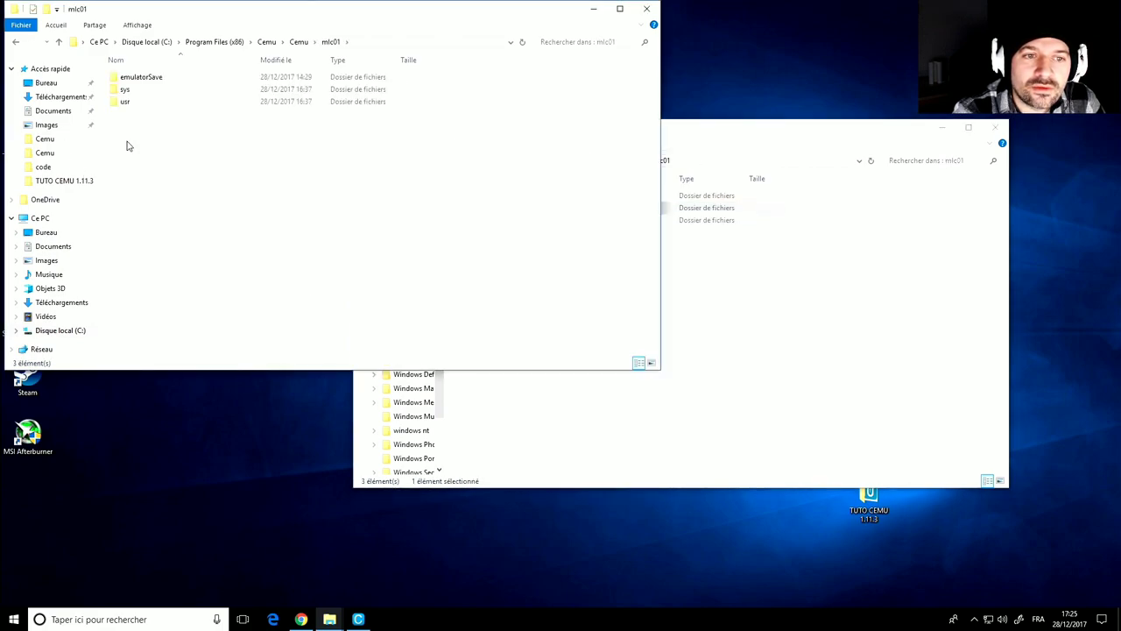
pyautogui.doubleClick(127, 90)
pyautogui.doubleClick(126, 78)
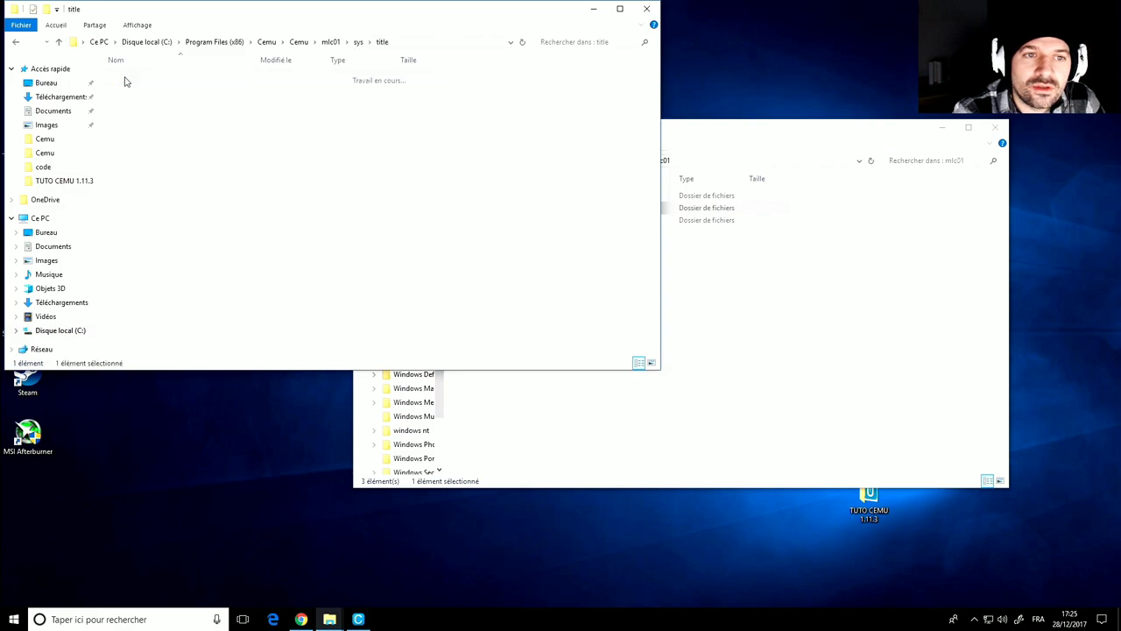
pyautogui.click(18, 43)
pyautogui.click(18, 43)
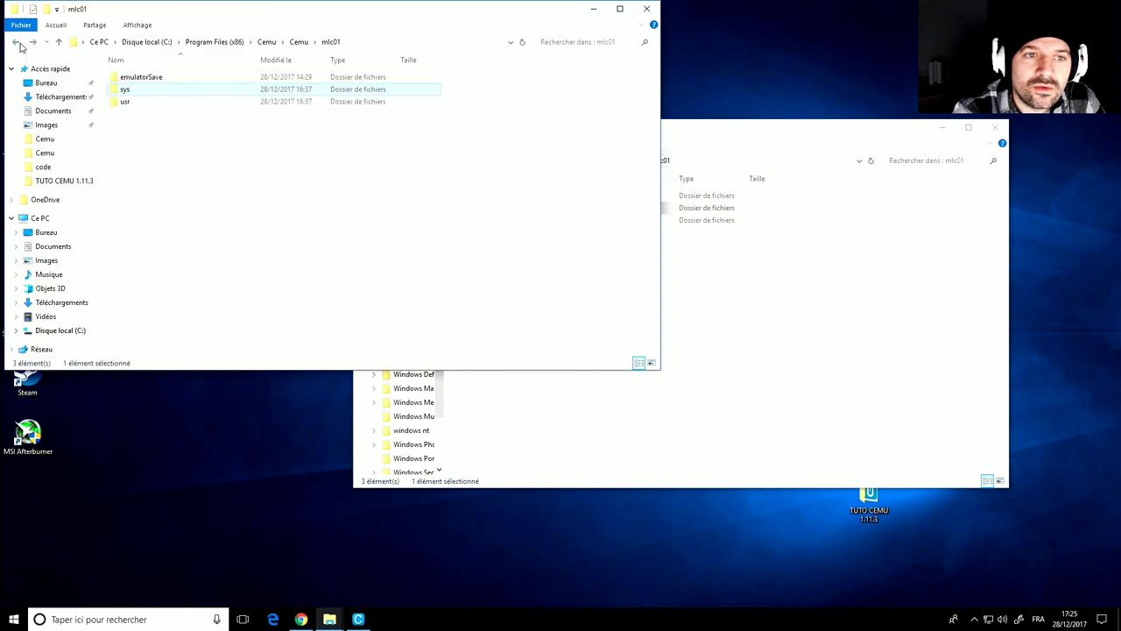
pyautogui.click(148, 78)
pyautogui.doubleClick(148, 79)
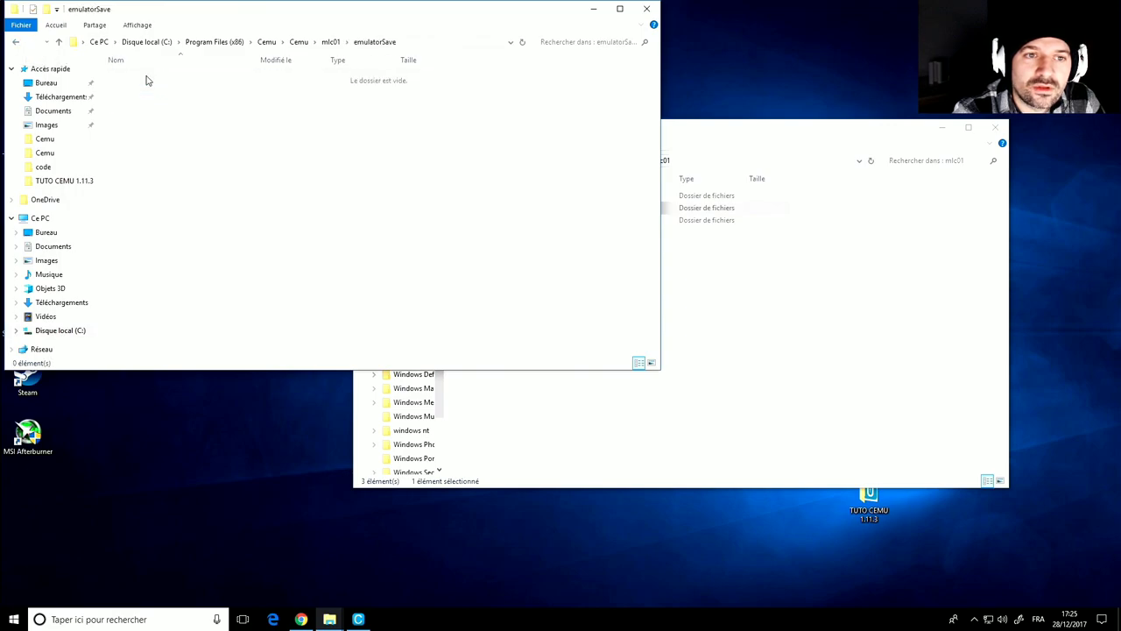
# Step: Copy save folder 85887bc1 from the Programmes emulatorSave folder into the Program Files (x86) one with administrator rights, and close the source window
pyautogui.click(783, 268)
pyautogui.doubleClick(493, 197)
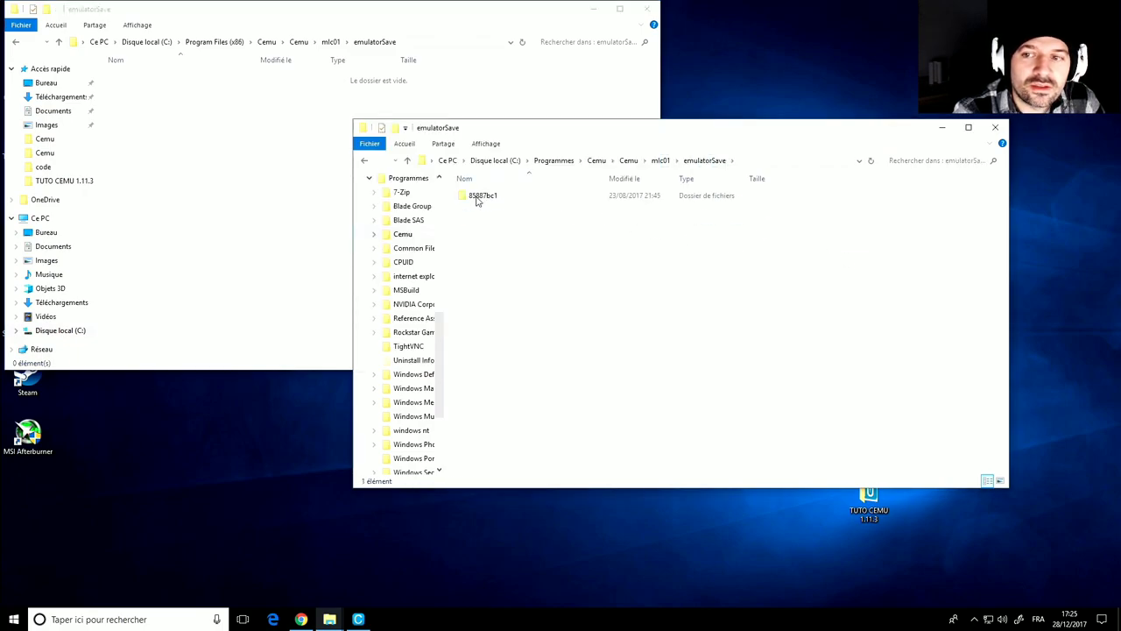
pyautogui.click(477, 201)
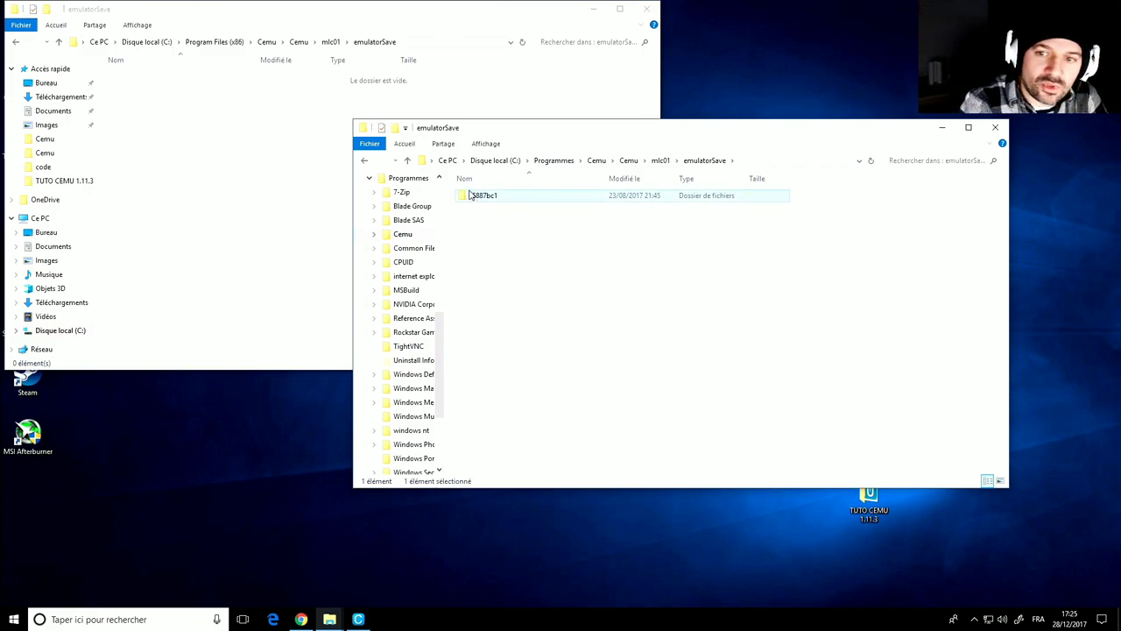
pyautogui.moveTo(470, 198)
pyautogui.mouseDown()
pyautogui.moveTo(321, 167)
pyautogui.moveTo(242, 137)
pyautogui.moveTo(466, 279)
pyautogui.moveTo(479, 200)
pyautogui.mouseUp()
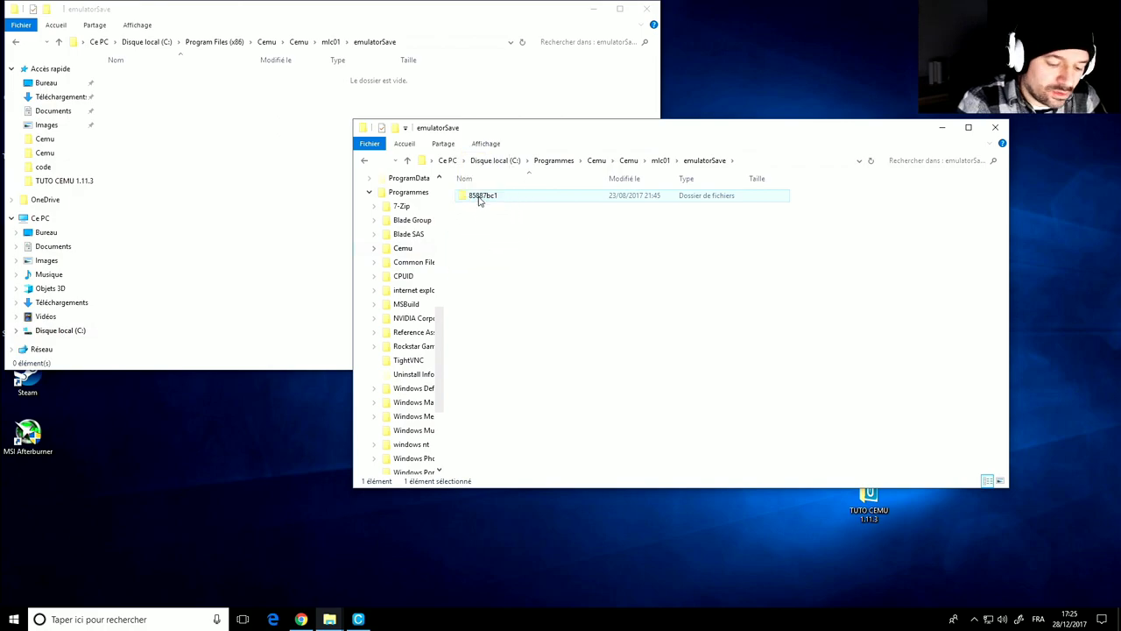
pyautogui.rightClick(479, 200)
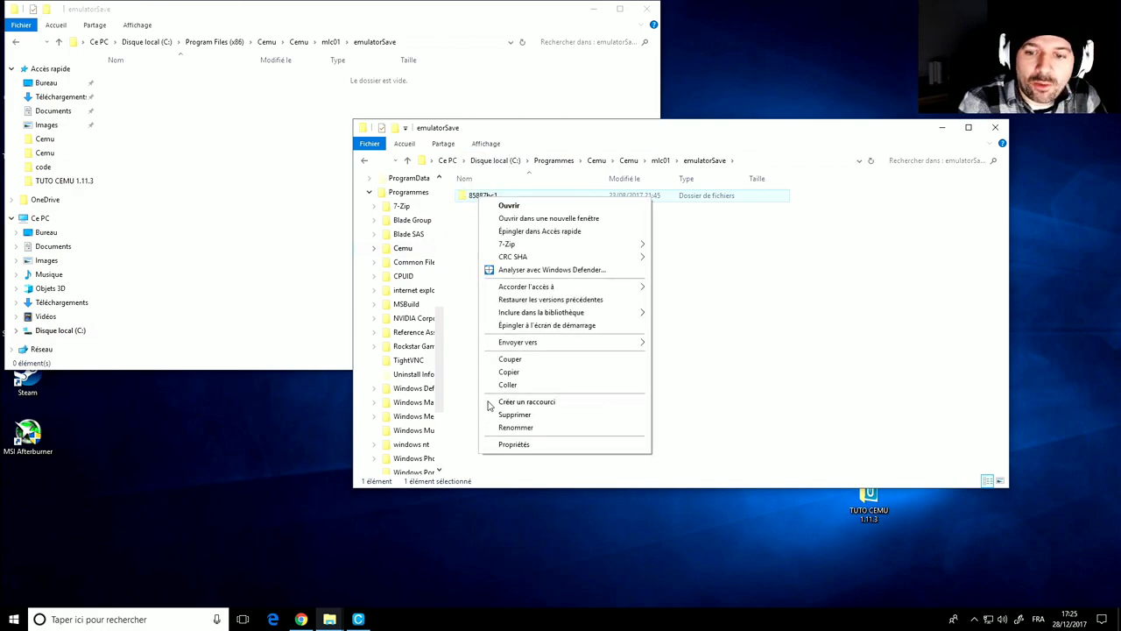
pyautogui.click(501, 372)
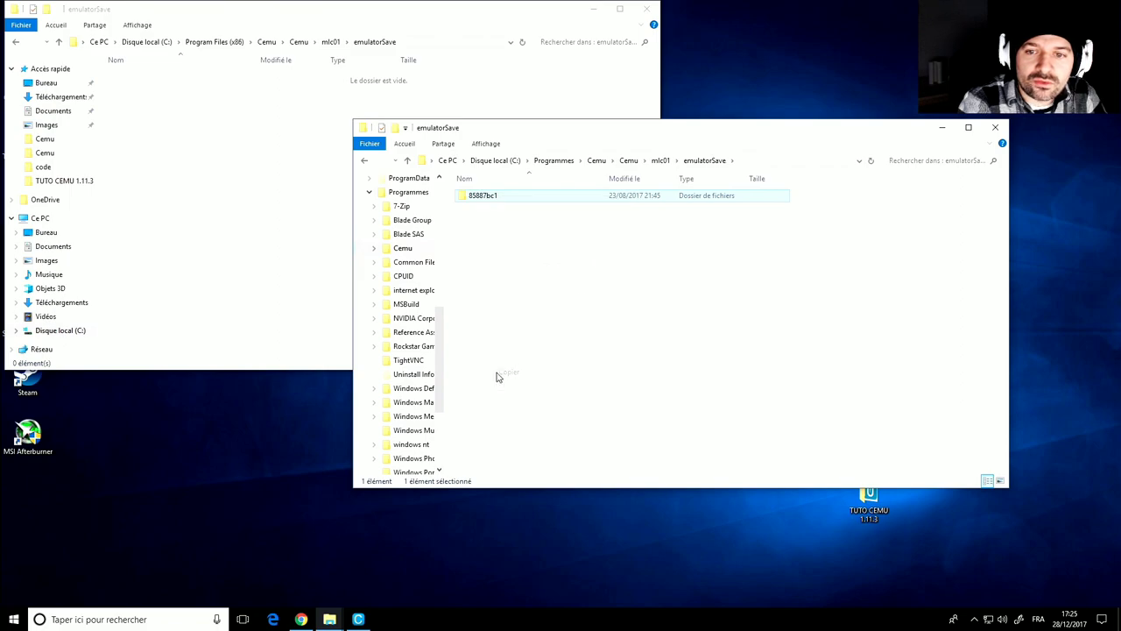
pyautogui.rightClick(169, 124)
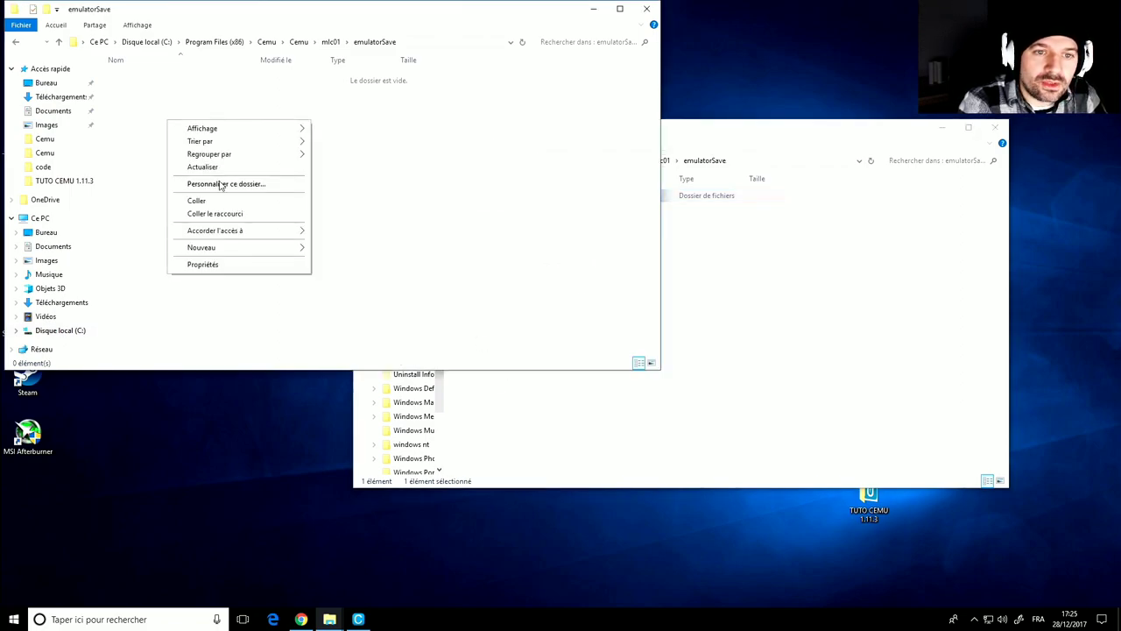
pyautogui.click(198, 201)
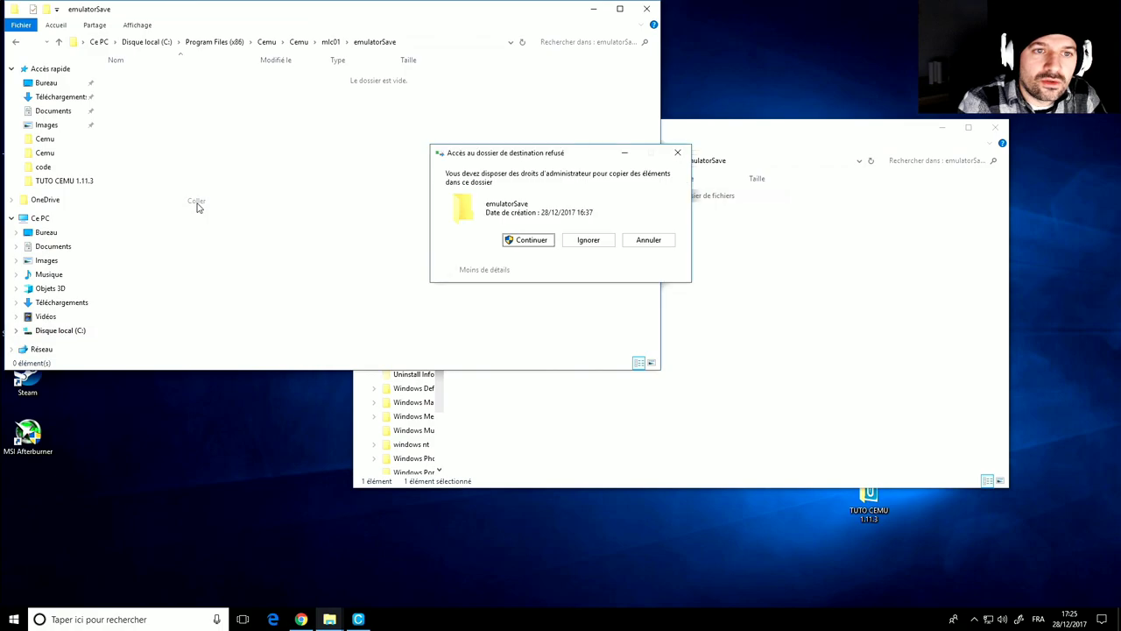
pyautogui.click(530, 240)
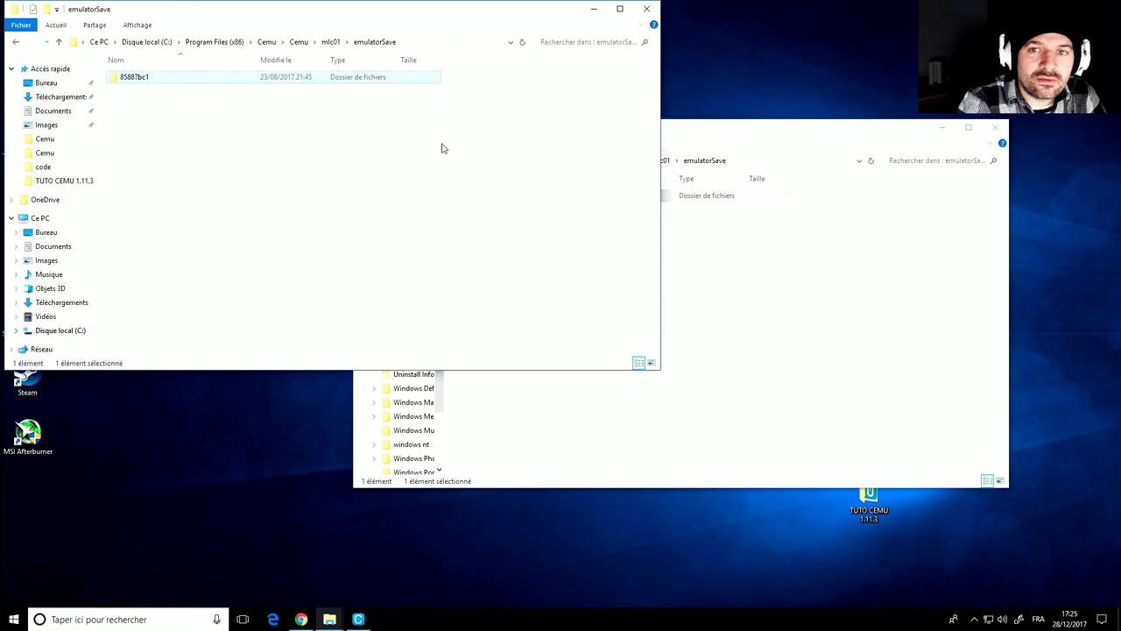
pyautogui.click(733, 141)
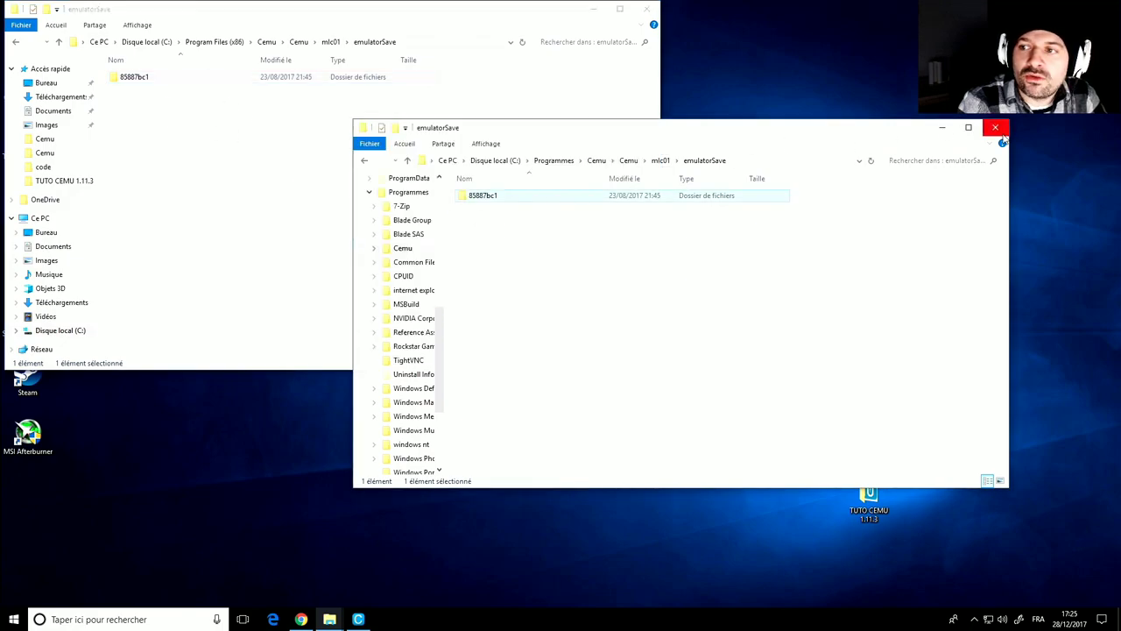
pyautogui.click(995, 129)
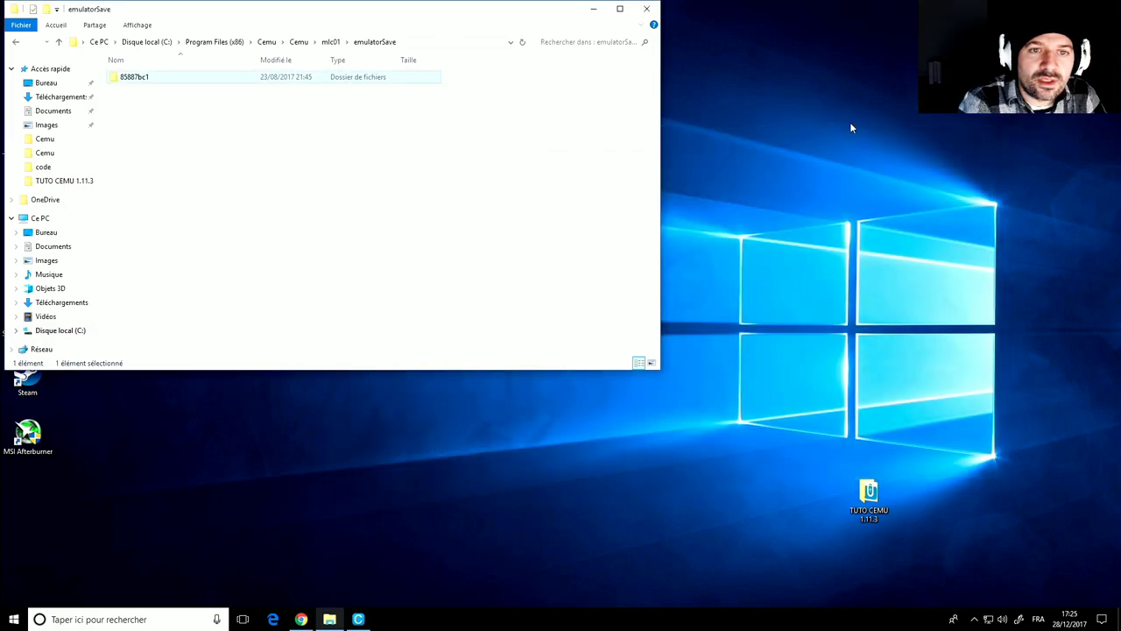
# Step: Go back up to Program Files (x86) and show the code folder of The Legend of Zelda Breath of the Wild [ALZP0101] under Cemu\Game
pyautogui.click(15, 42)
pyautogui.click(15, 42)
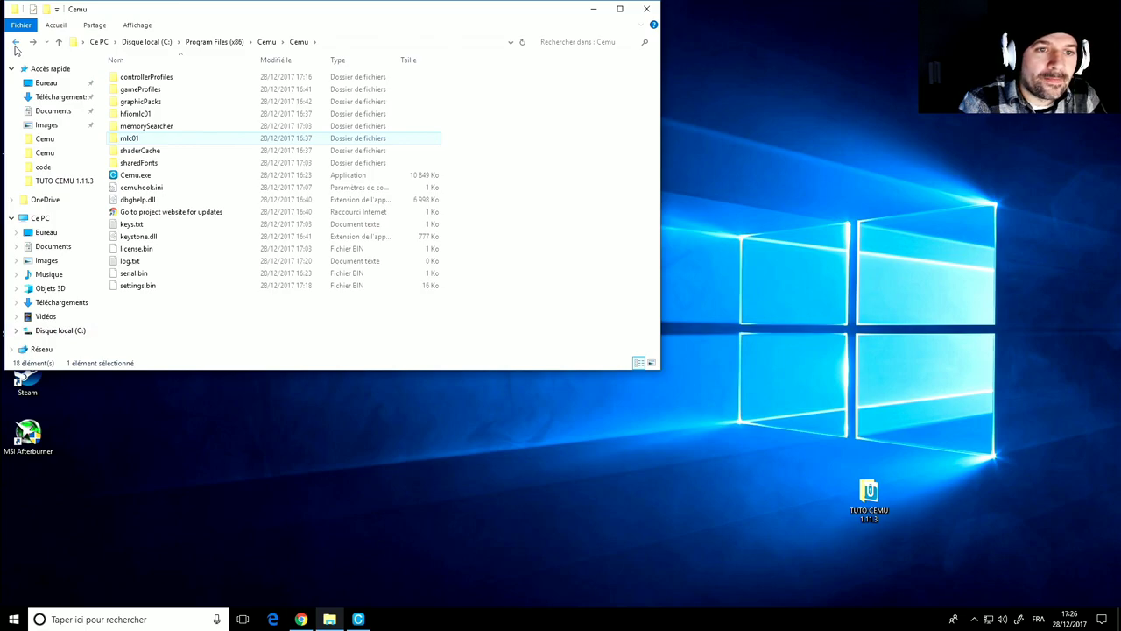
pyautogui.click(15, 43)
pyautogui.click(15, 43)
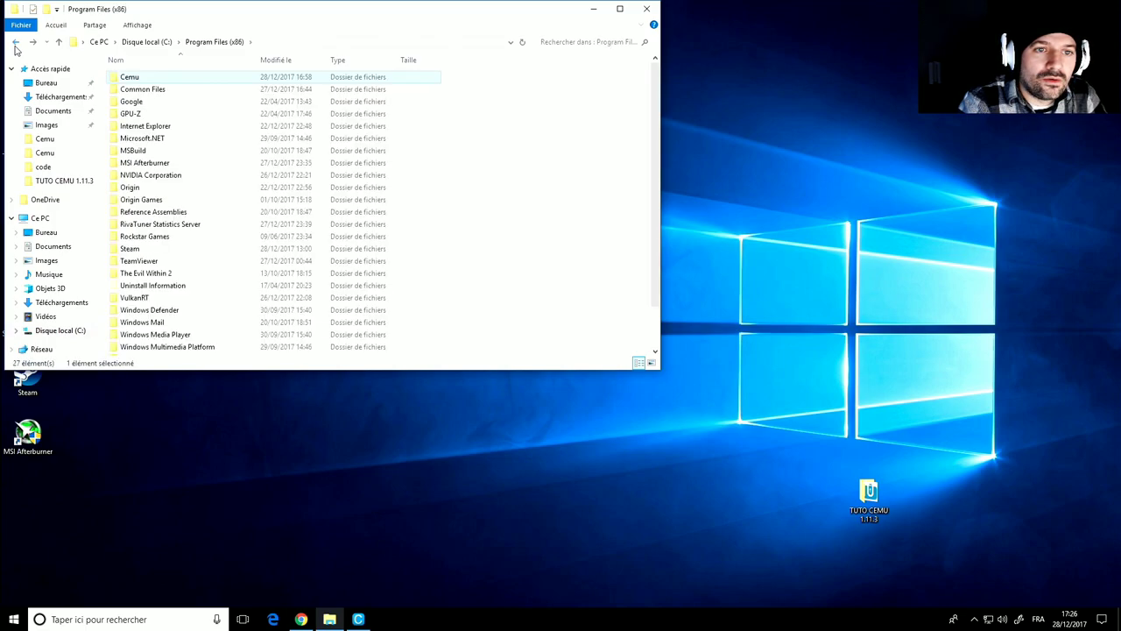
pyautogui.doubleClick(126, 79)
pyautogui.doubleClick(125, 90)
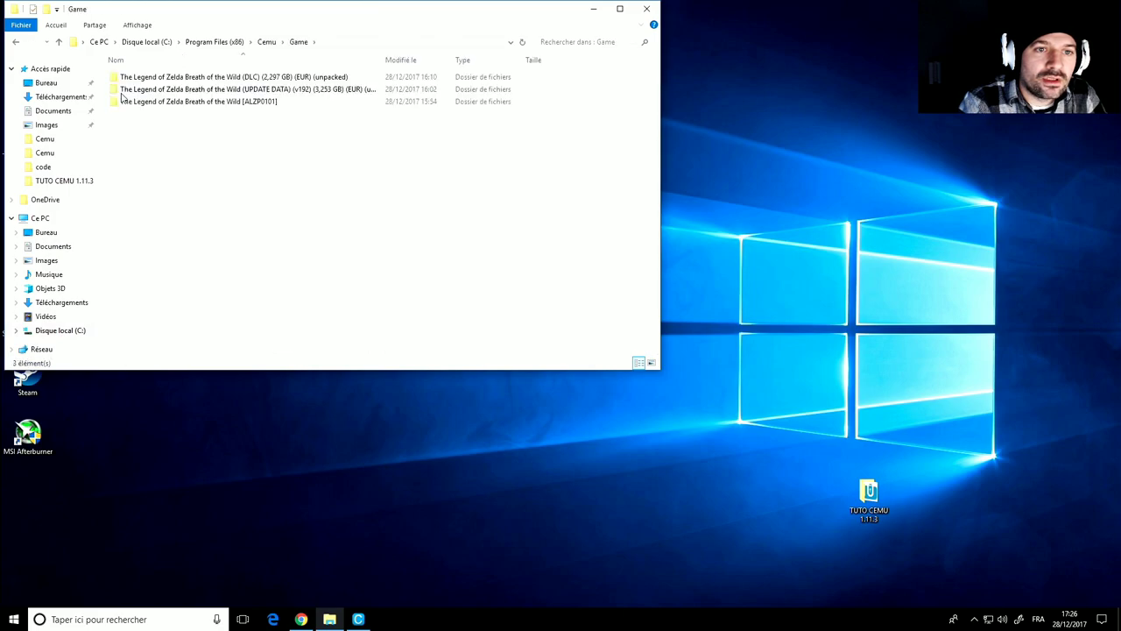
pyautogui.doubleClick(179, 102)
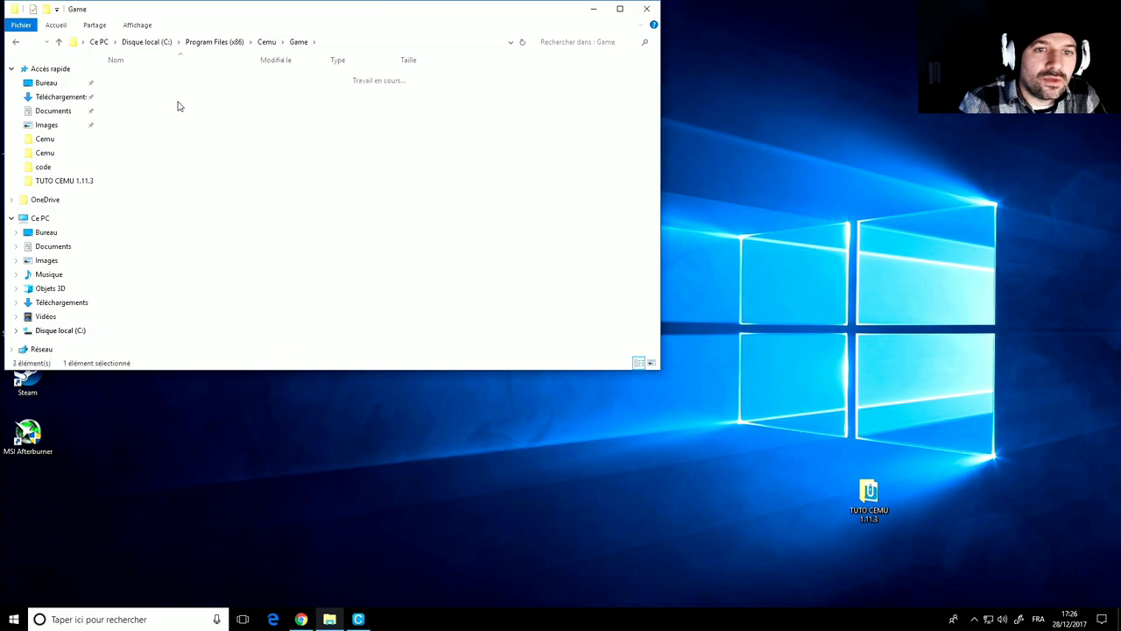
pyautogui.doubleClick(129, 79)
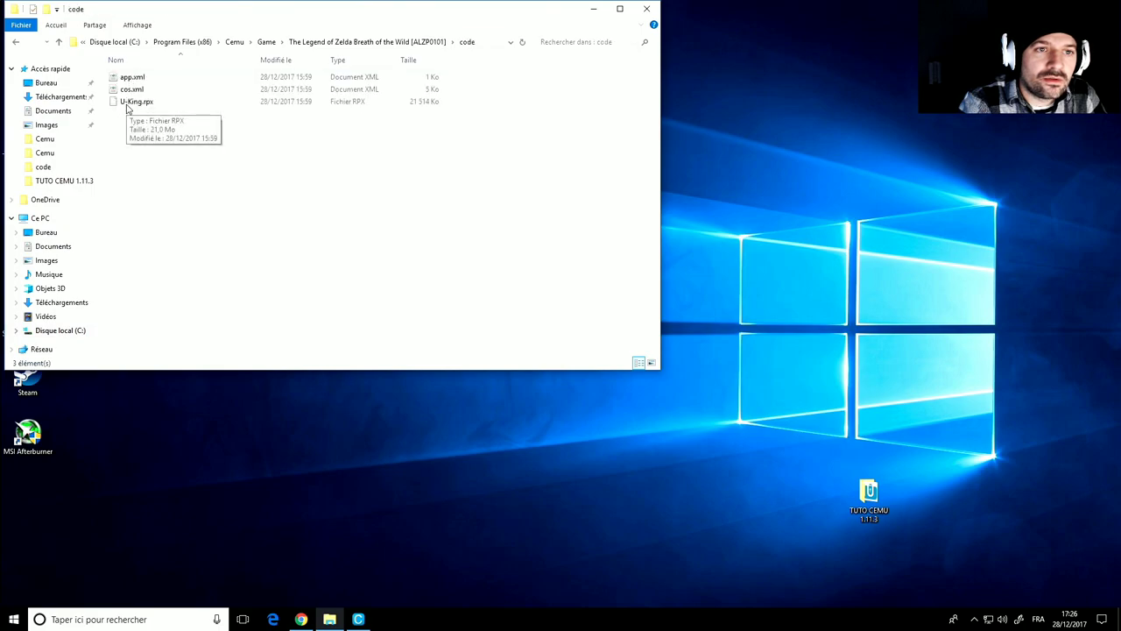
# Step: Move the folder window lower on the desktop, return to Program Files (x86)\Cemu\Cemu and launch Cemu.exe, approving its start
pyautogui.moveTo(449, 4); pyautogui.dragTo(450, 226)
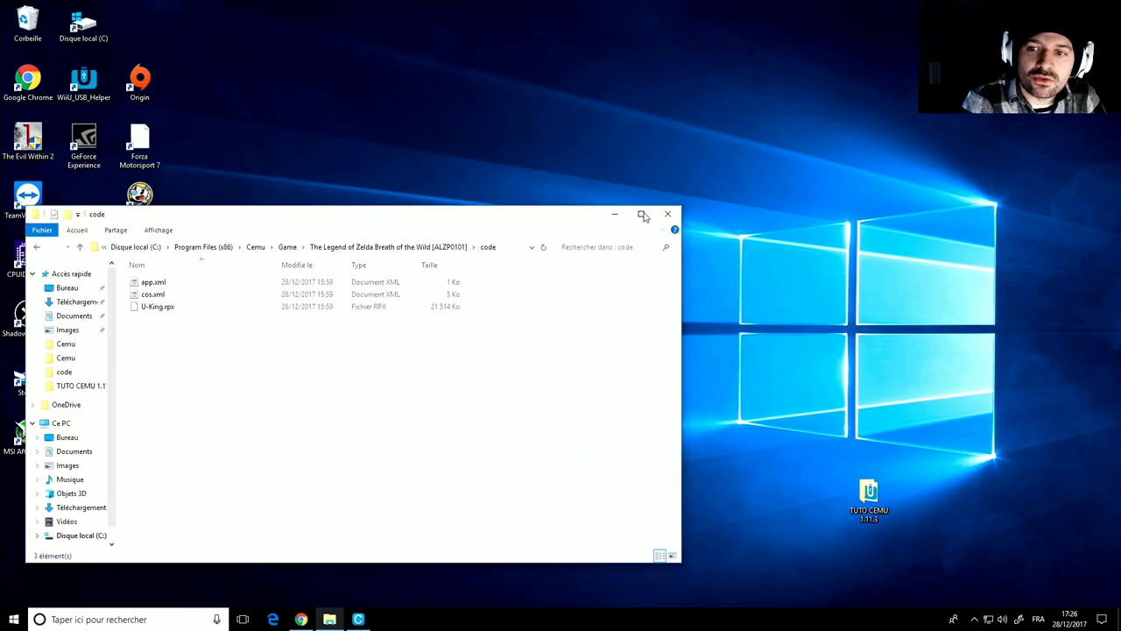
pyautogui.click(39, 249)
pyautogui.click(38, 249)
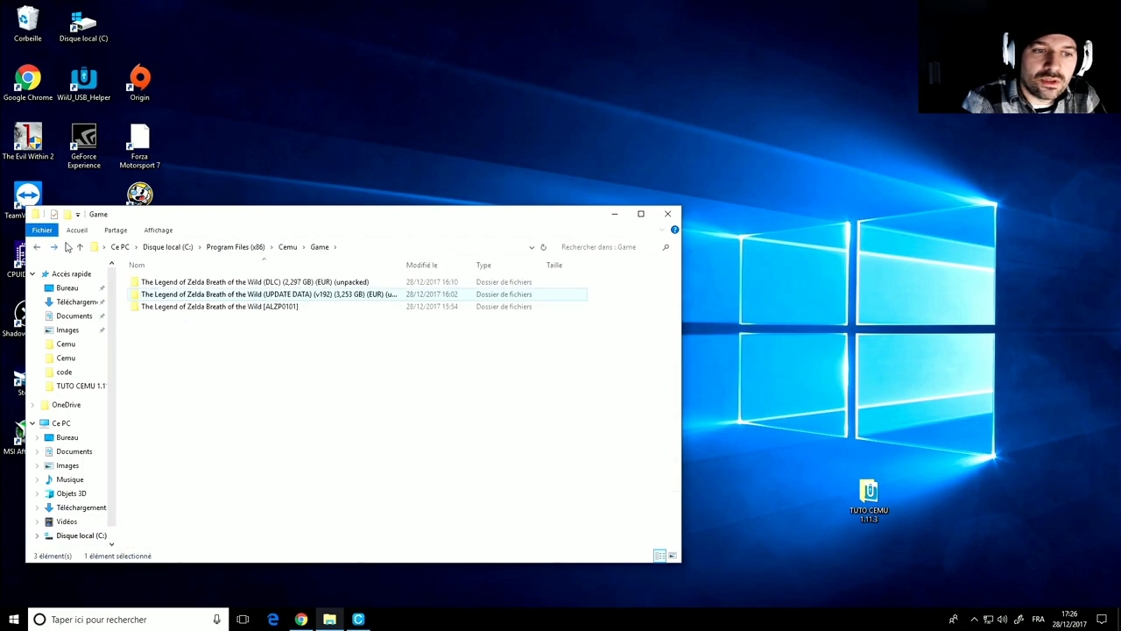
pyautogui.click(39, 250)
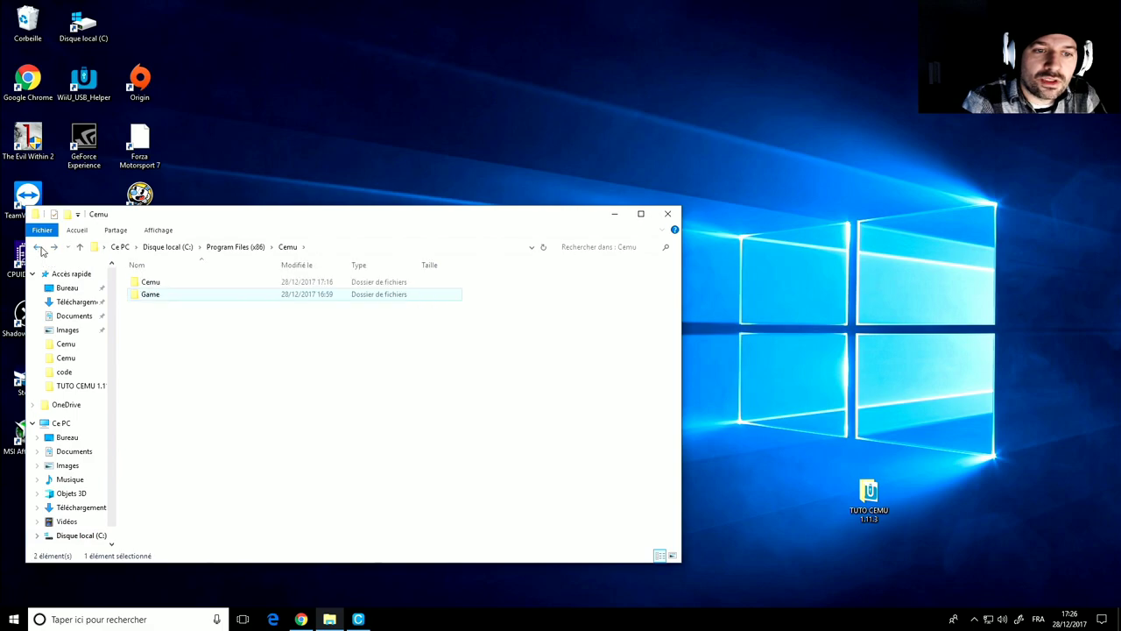
pyautogui.doubleClick(174, 285)
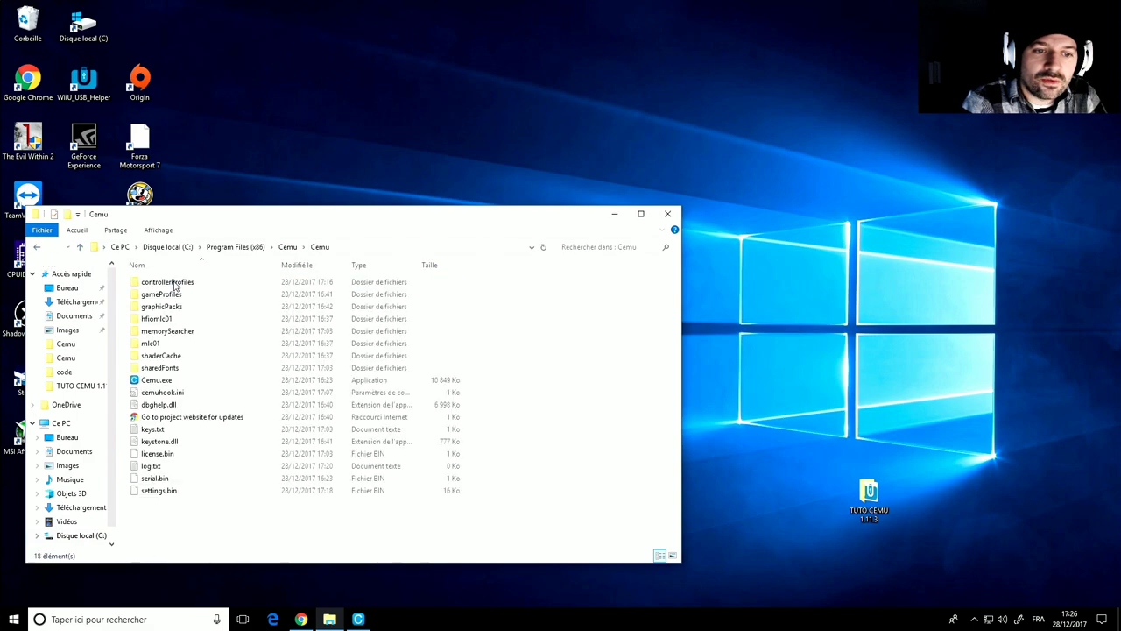
pyautogui.click(143, 384)
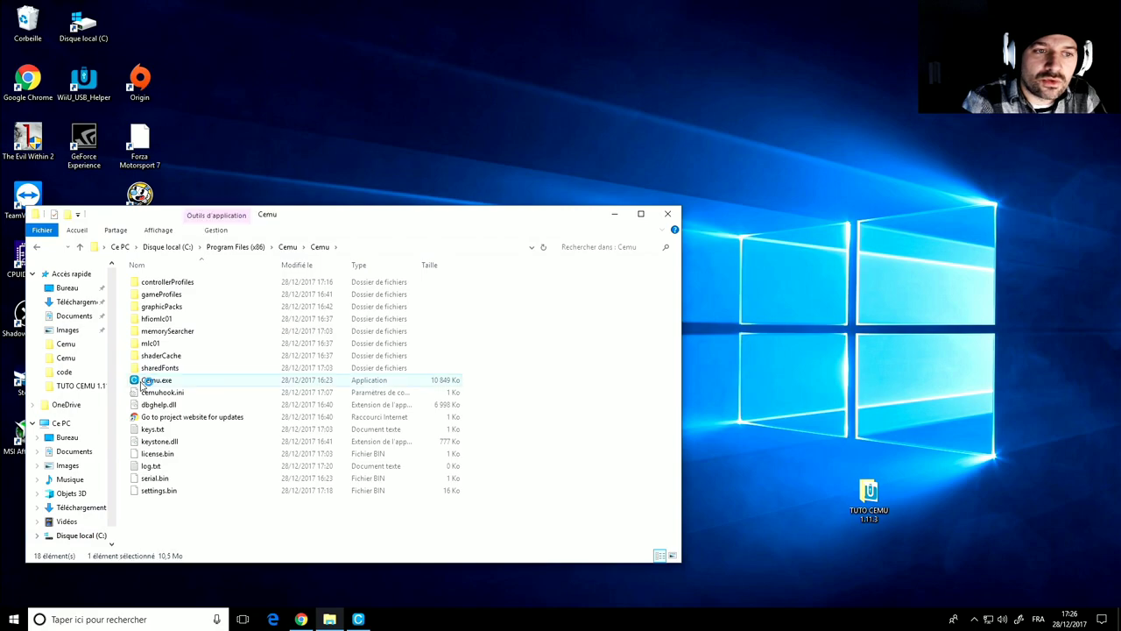
pyautogui.doubleClick(143, 383)
pyautogui.click(485, 399)
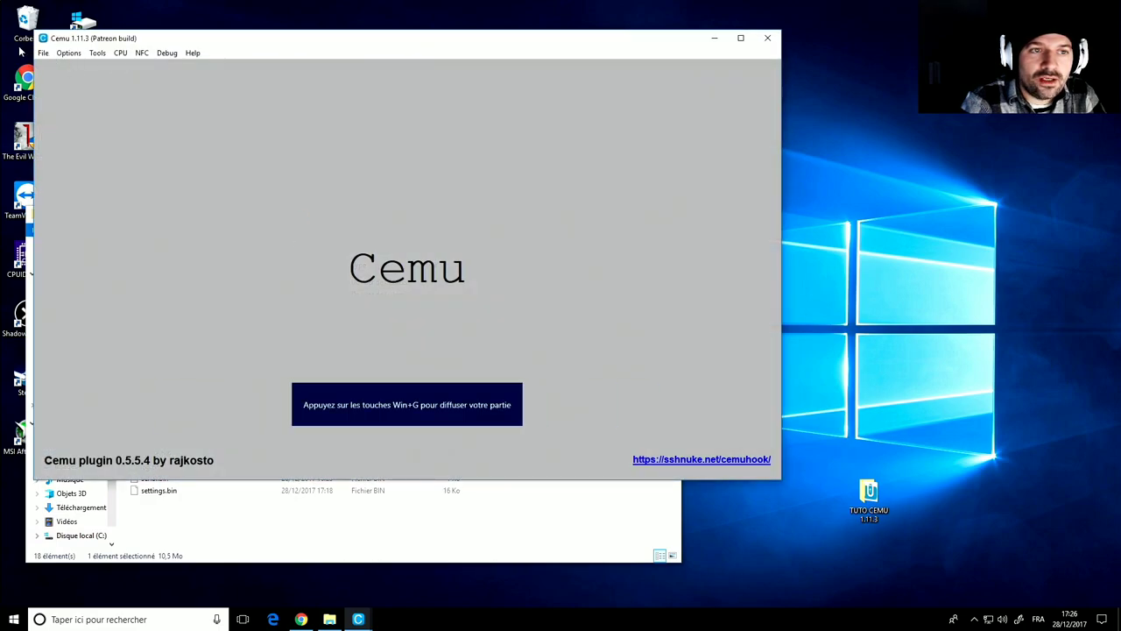
# Step: Load the game file U-King.rpx from the code folder of The Legend of Zelda Breath of the Wild [ALZP0101]
pyautogui.click(43, 54)
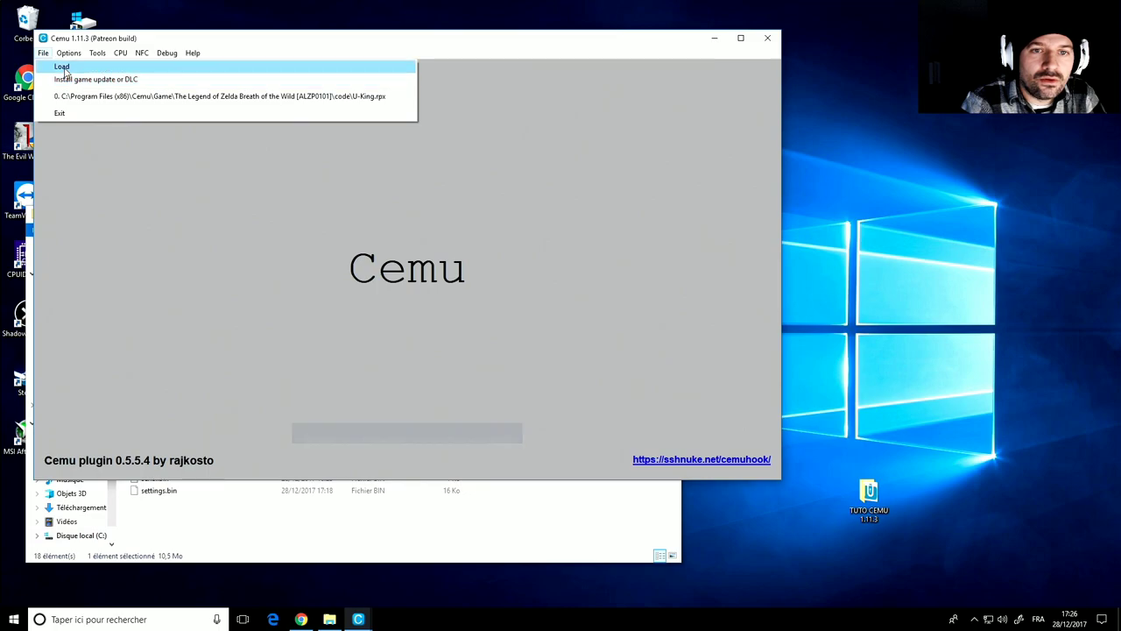
pyautogui.click(63, 67)
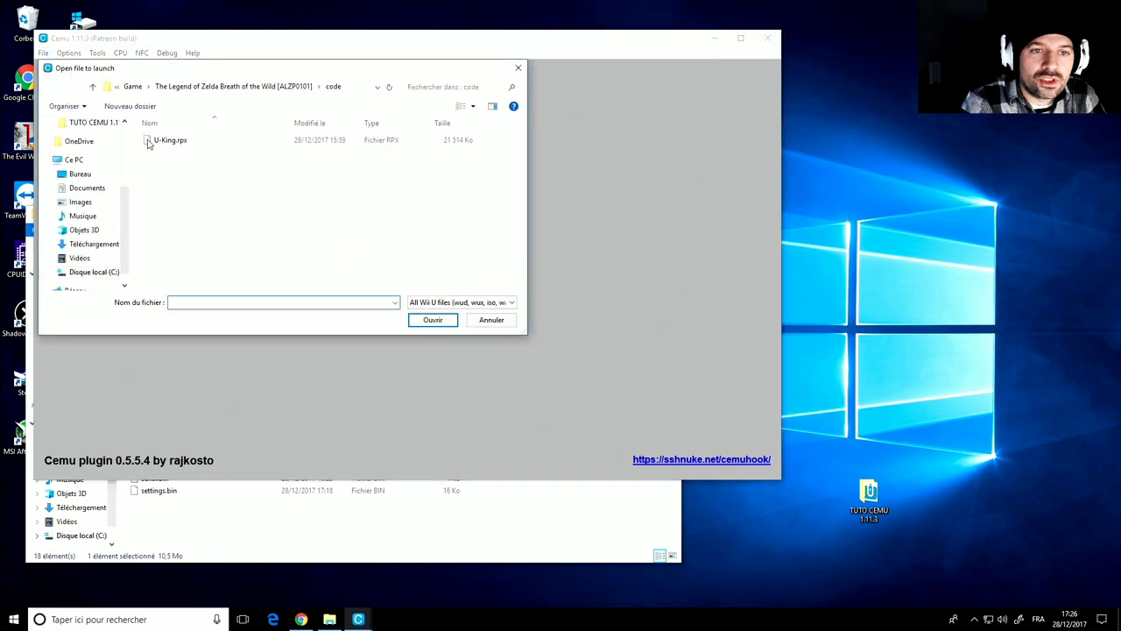
pyautogui.click(155, 142)
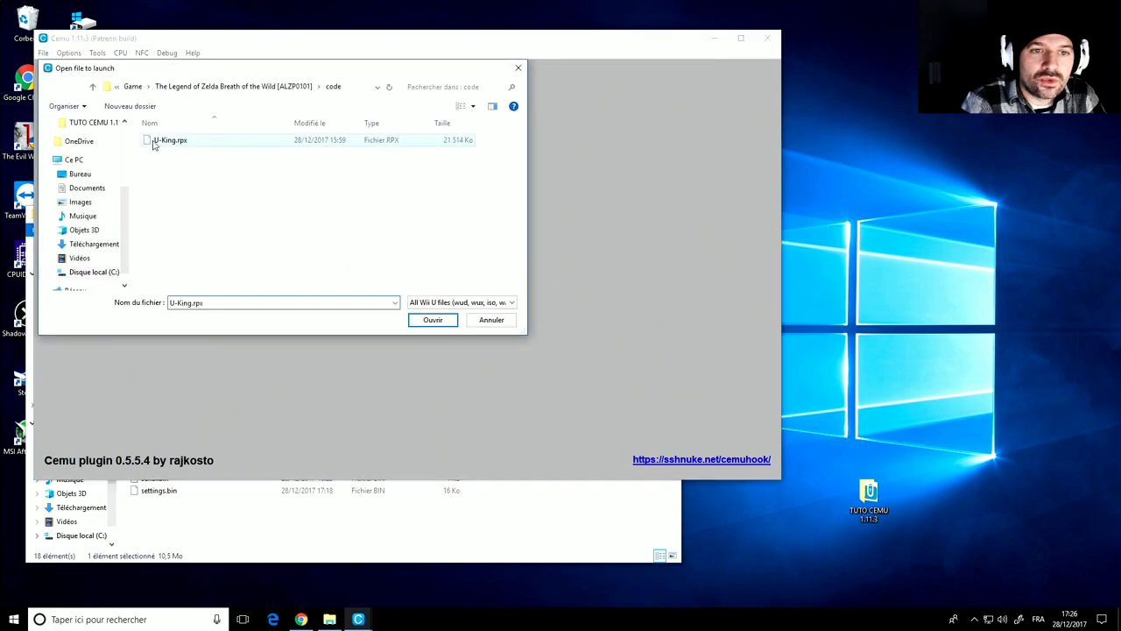
pyautogui.click(444, 321)
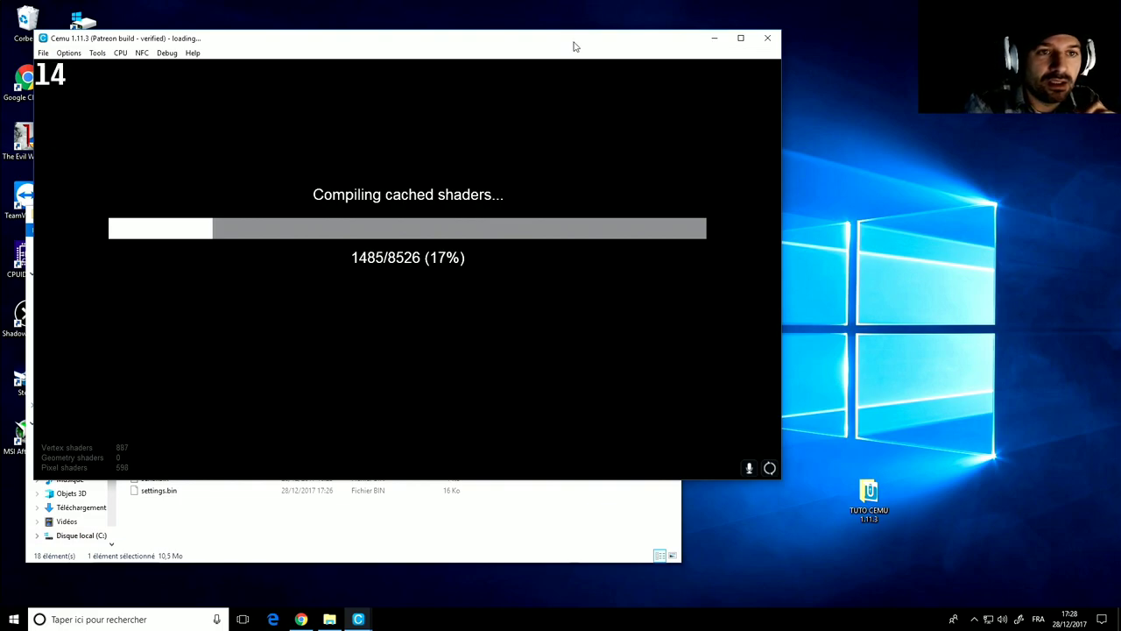
# Step: Review the enabled Breath of the Wild graphic packs and the debug settings, including MM Timer Accuracy, while the cached shaders compile
pyautogui.click(70, 53)
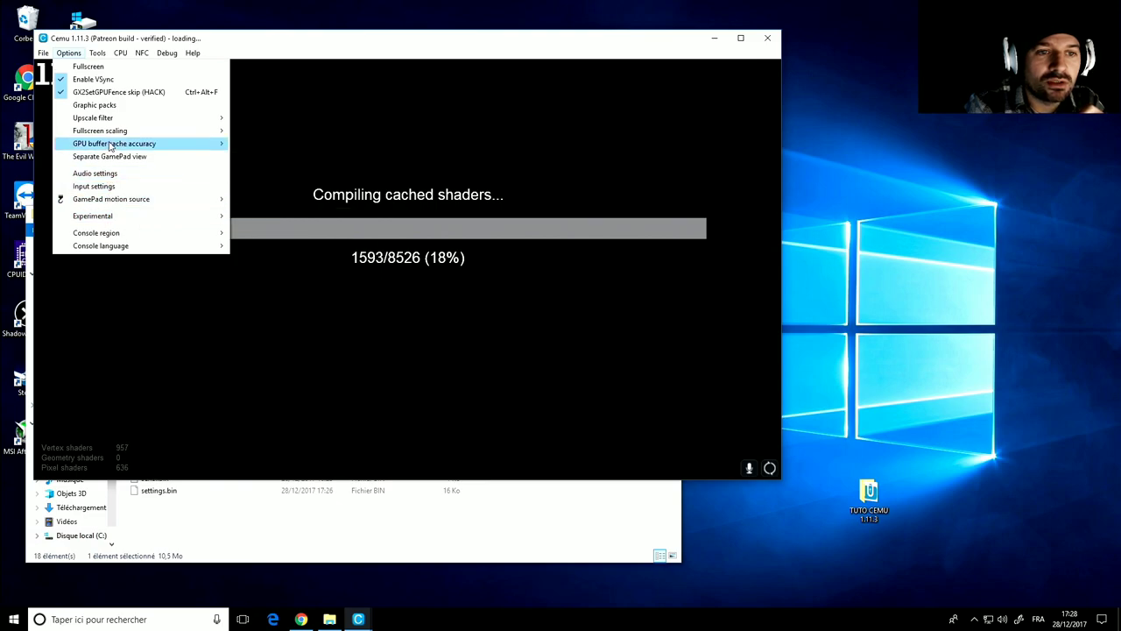
pyautogui.moveTo(179, 145)
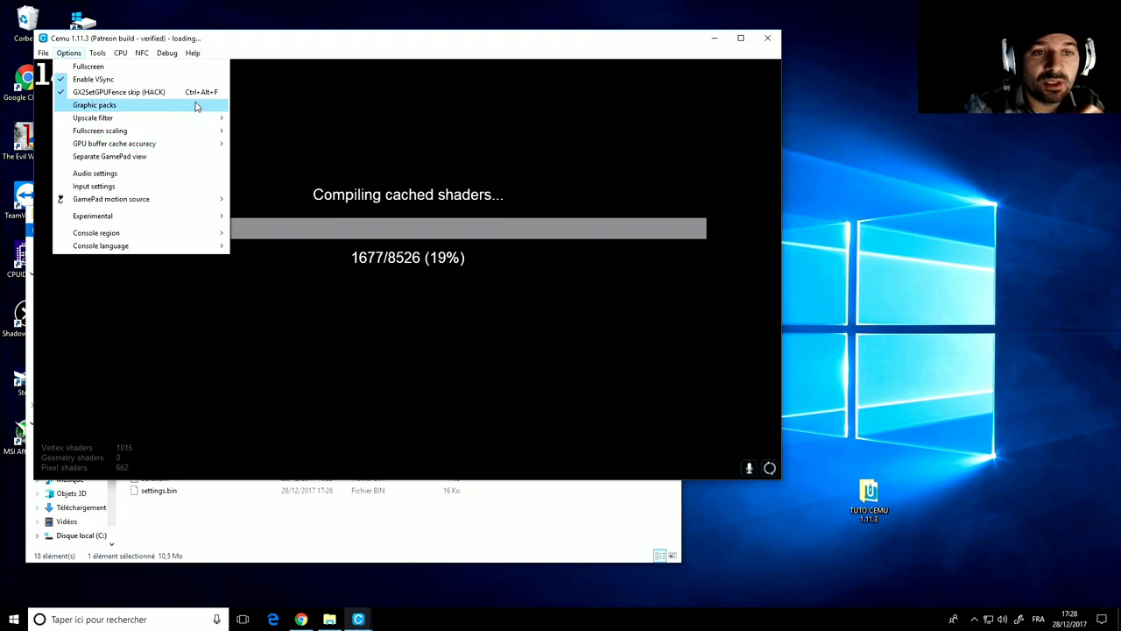
pyautogui.click(194, 108)
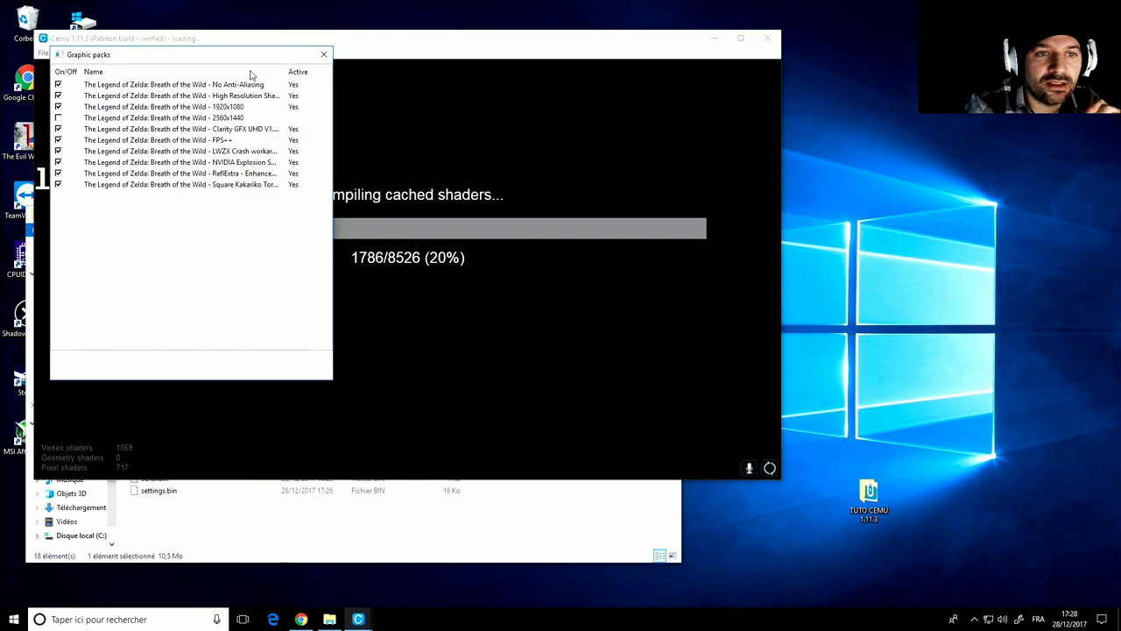
pyautogui.click(325, 56)
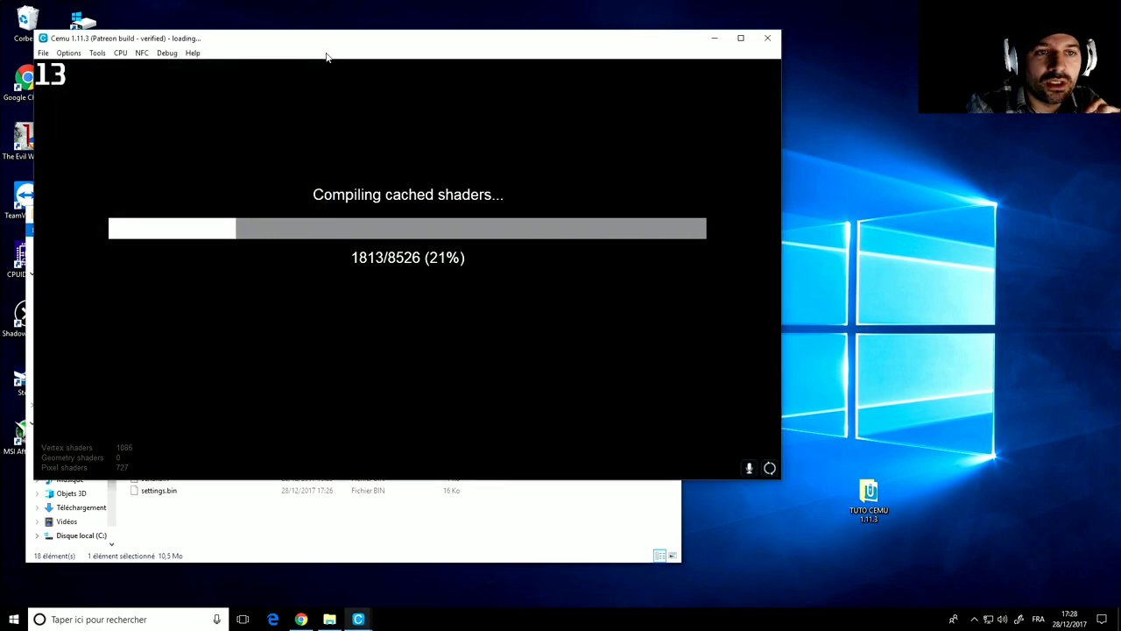
pyautogui.click(96, 53)
pyautogui.moveTo(140, 54)
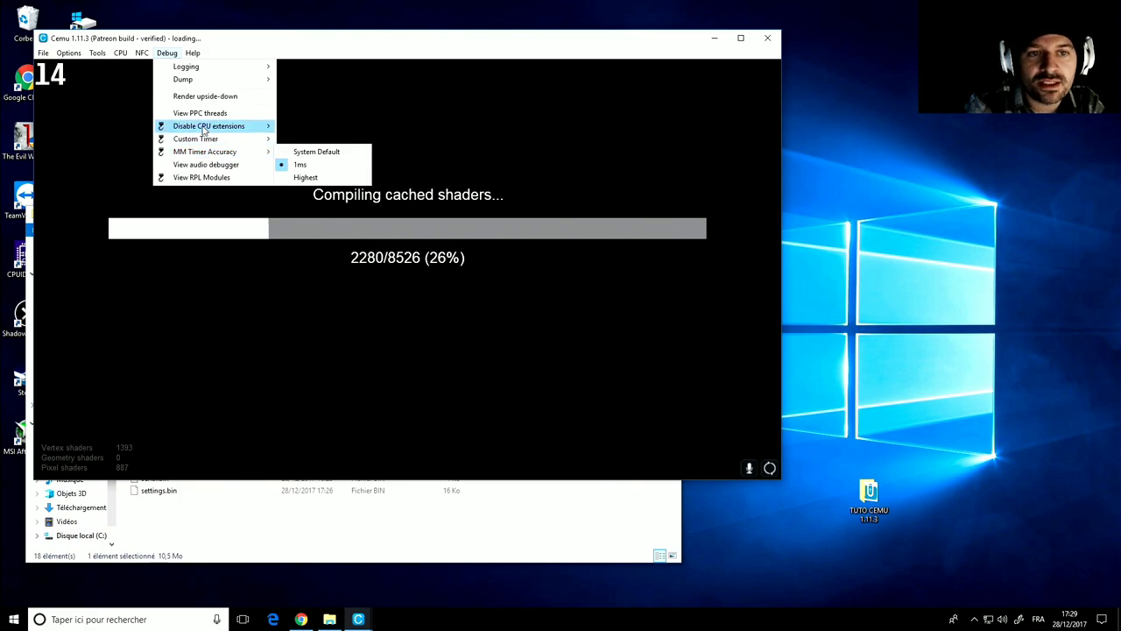
pyautogui.click(109, 131)
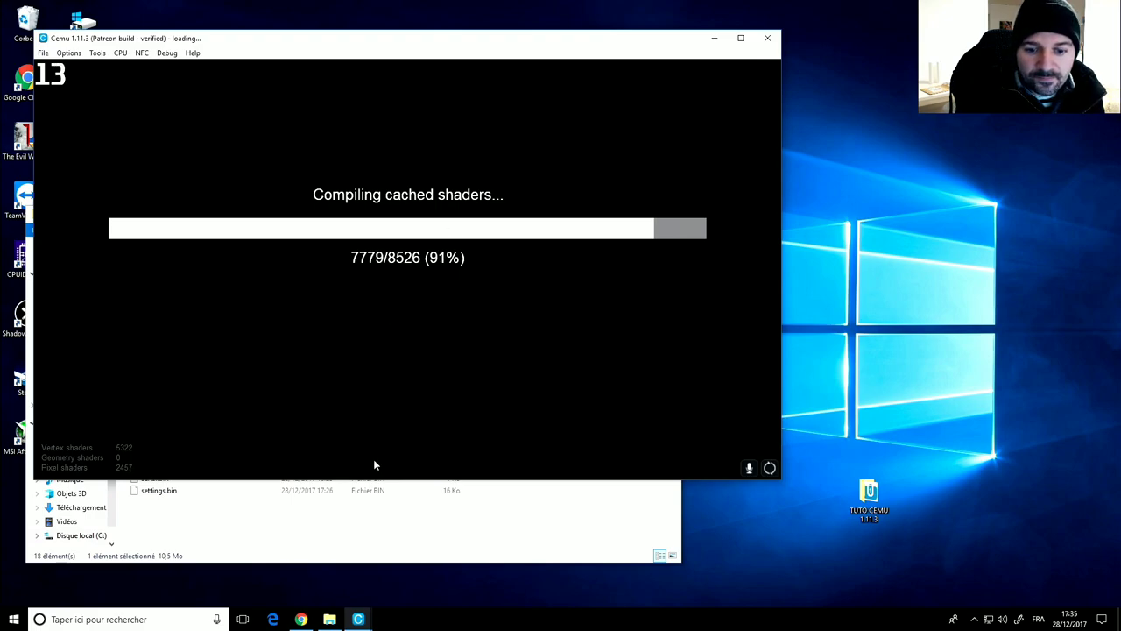
# Step: Show the contents of the TUTO CEMU 1.11.3 desktop folder full size, and minimize both it and the Cemu folder window
pyautogui.click(391, 529)
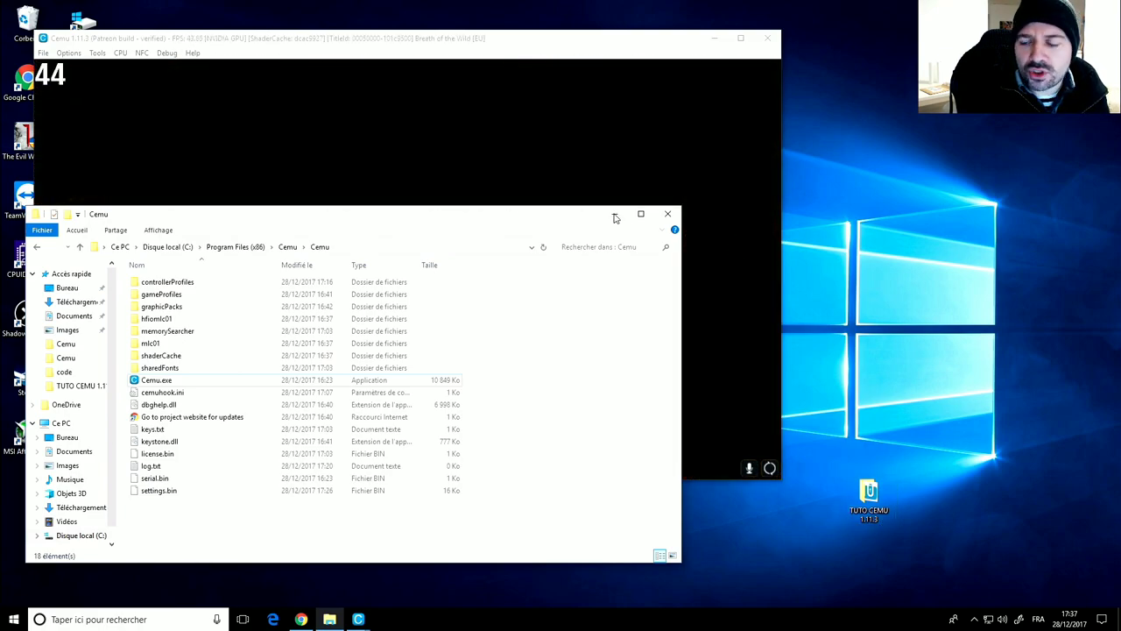
pyautogui.doubleClick(868, 498)
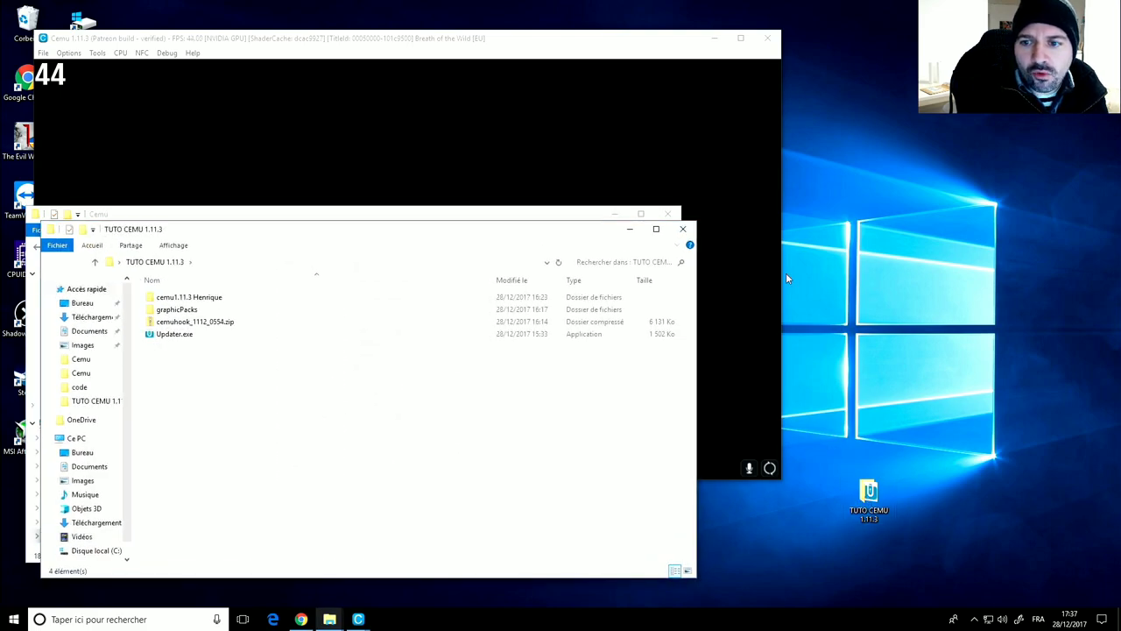
pyautogui.click(655, 229)
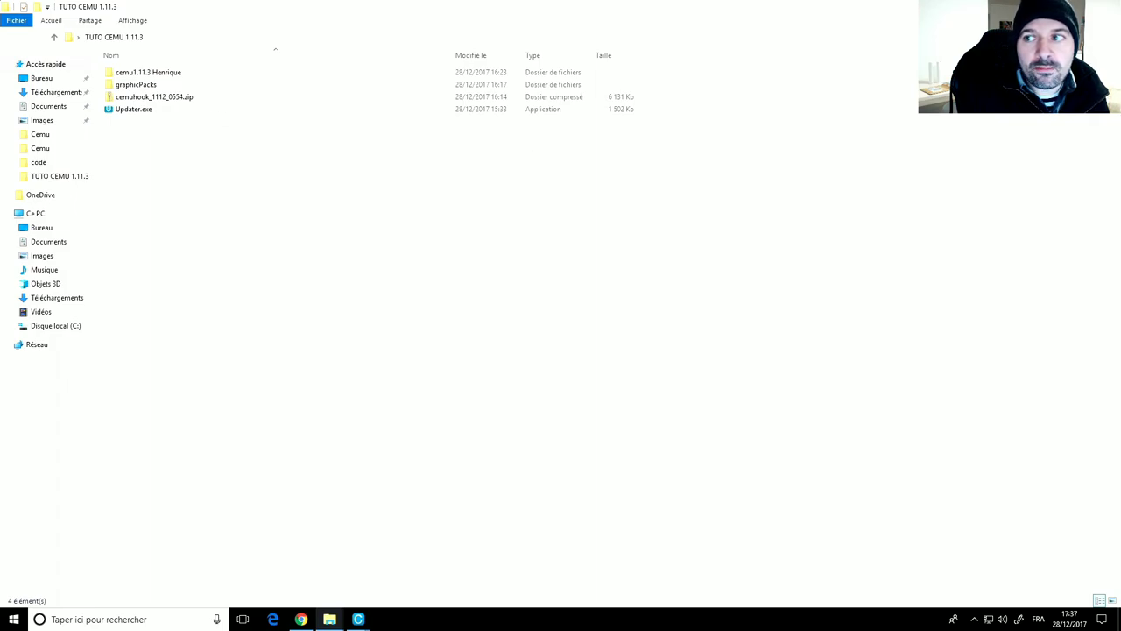
pyautogui.click(1063, 6)
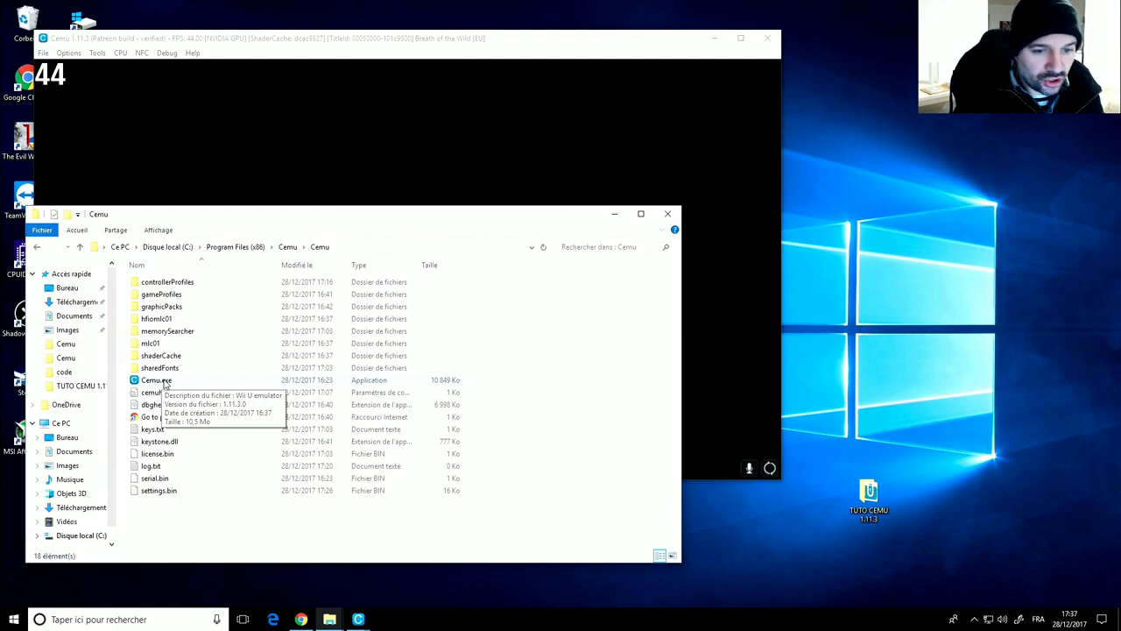
pyautogui.click(616, 214)
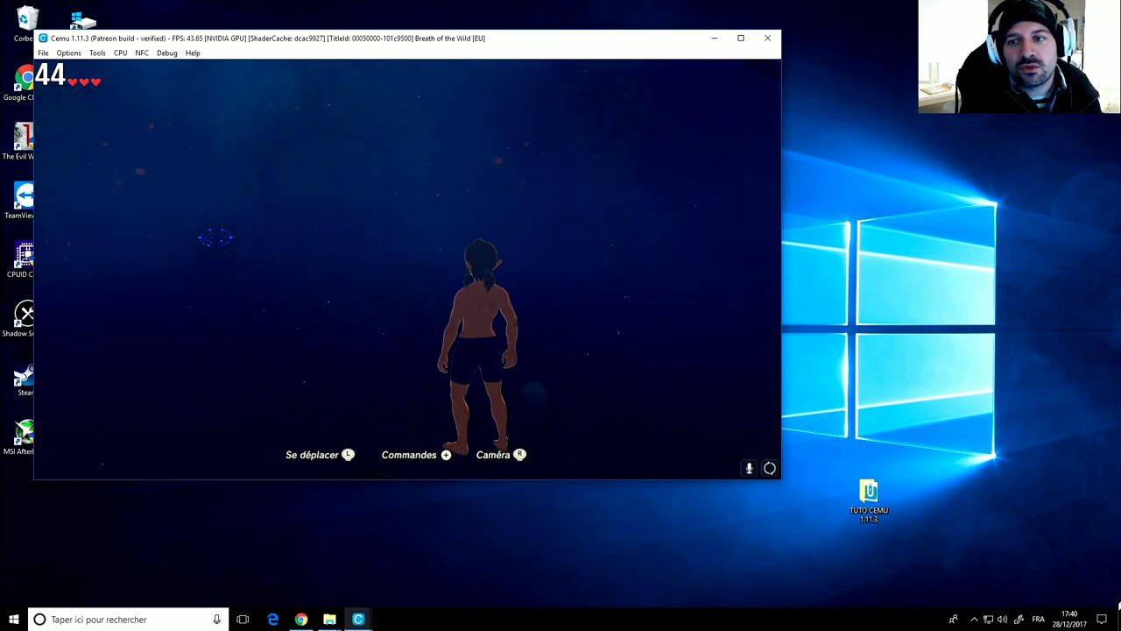
# Step: Maximize the Cemu window and switch the running game to fullscreen
pyautogui.click(741, 40)
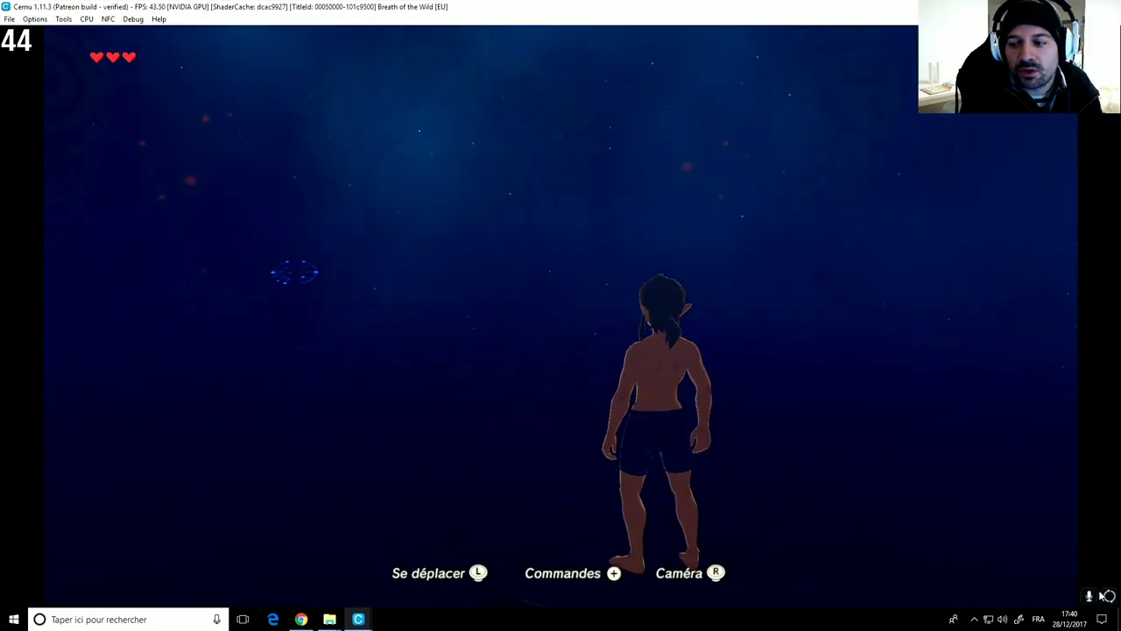
pyautogui.click(31, 20)
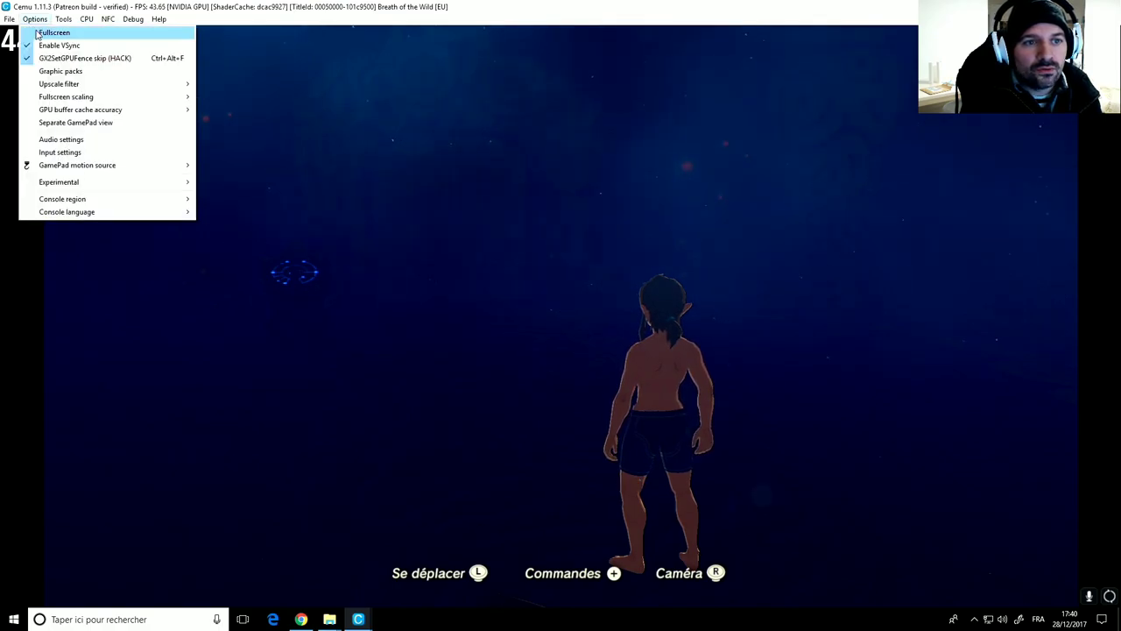
pyautogui.click(39, 32)
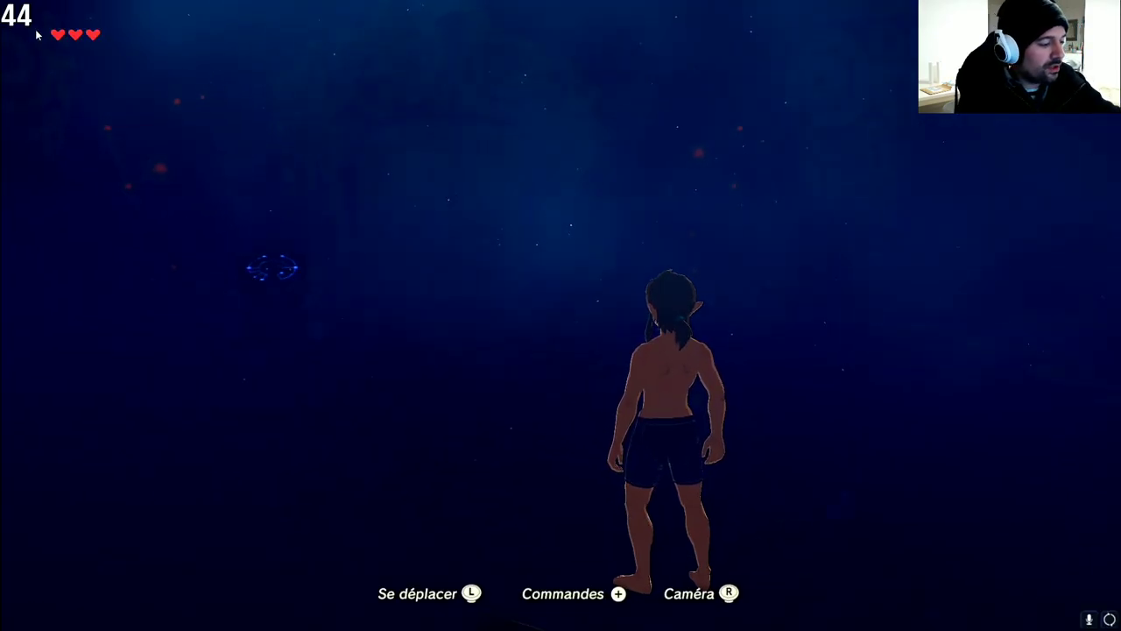
# Step: Run the character through the dark chamber to the glowing blue pedestal and interact with it to test the controls
pyautogui.press('w')
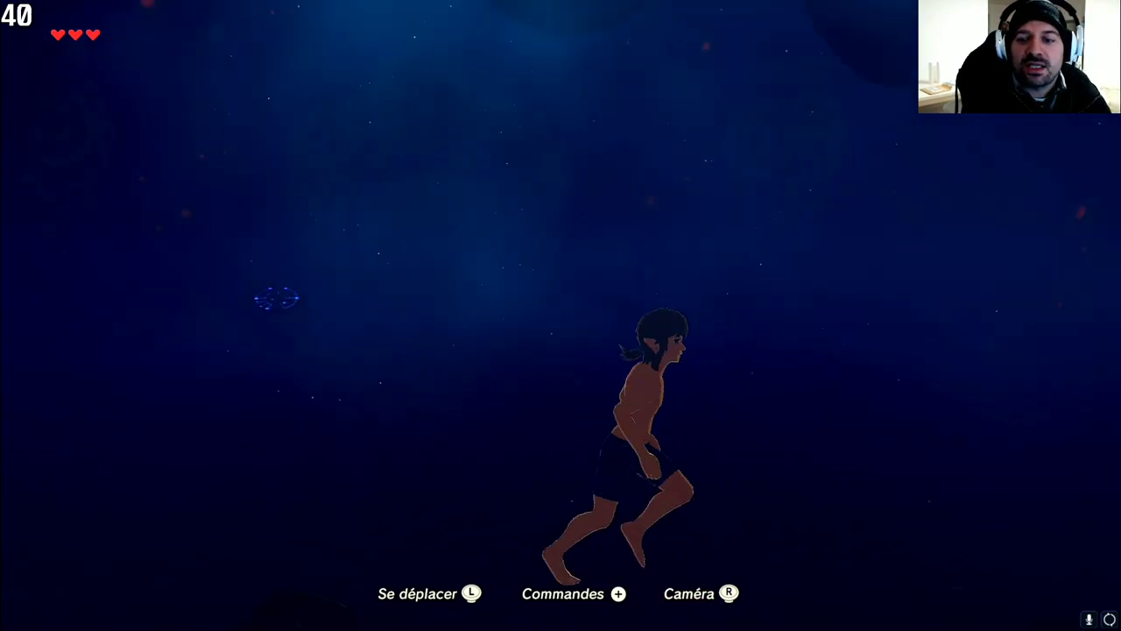
pyautogui.press('w')
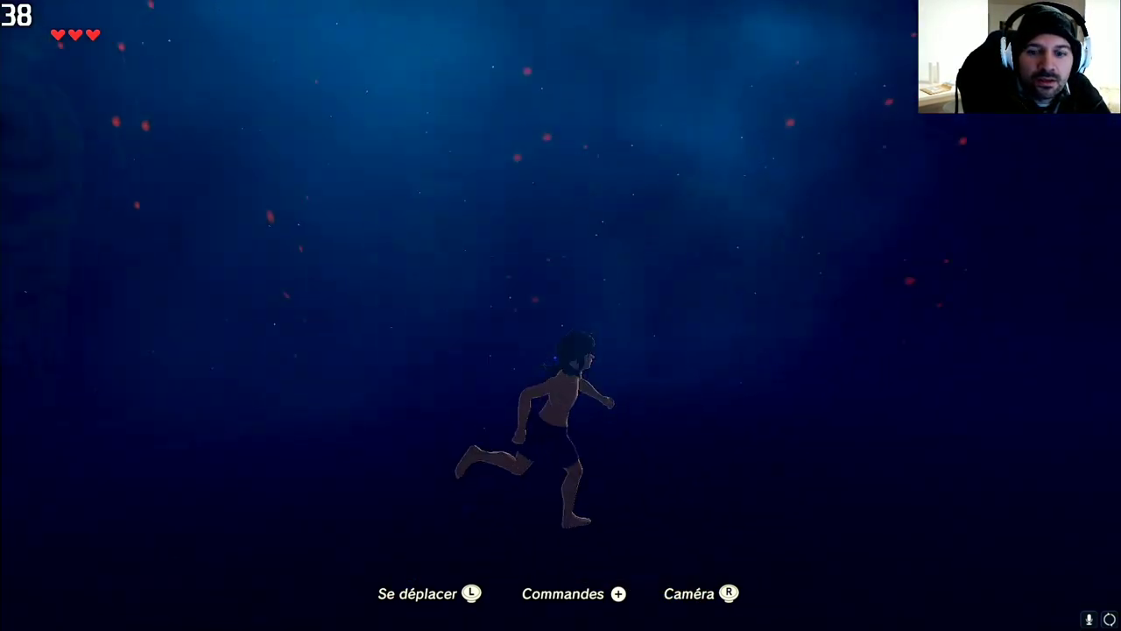
pyautogui.press('w')
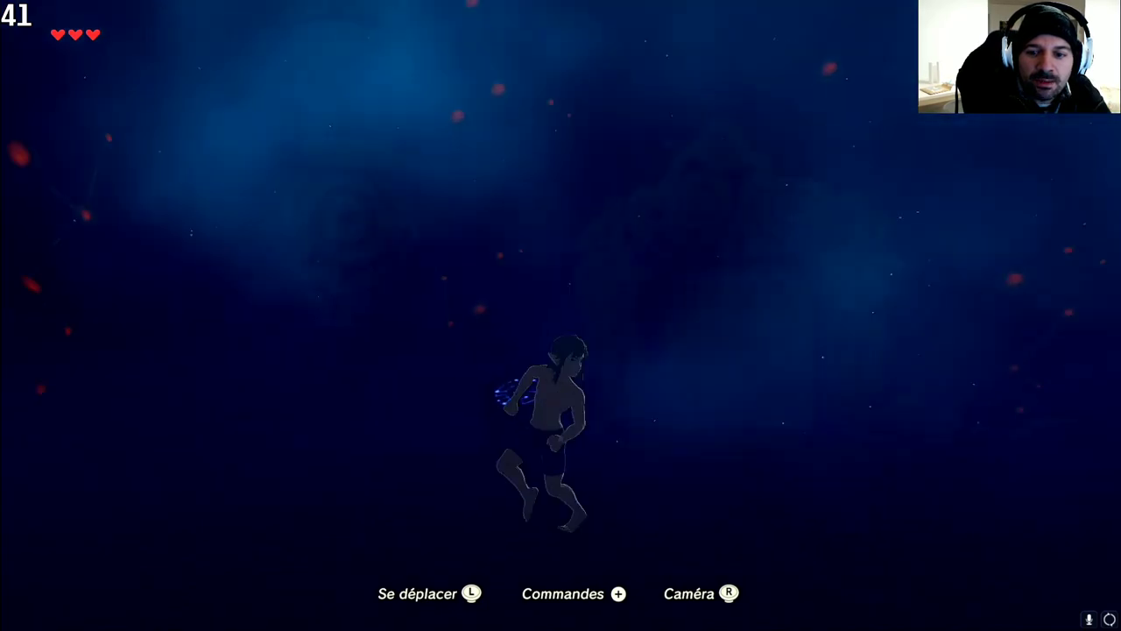
pyautogui.press('w')
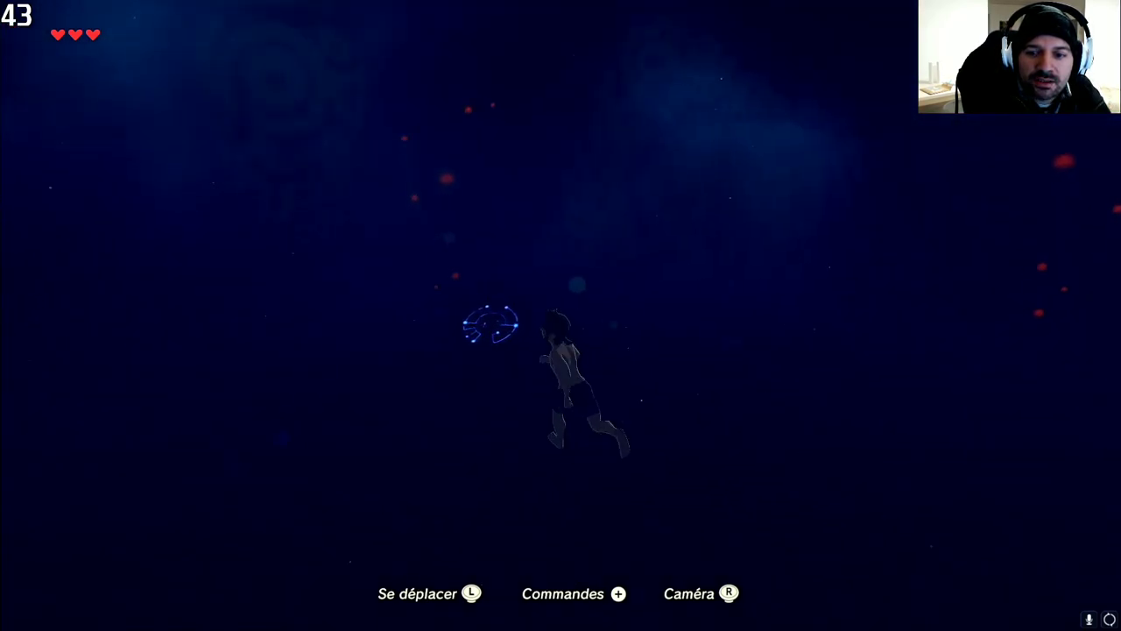
pyautogui.press('w')
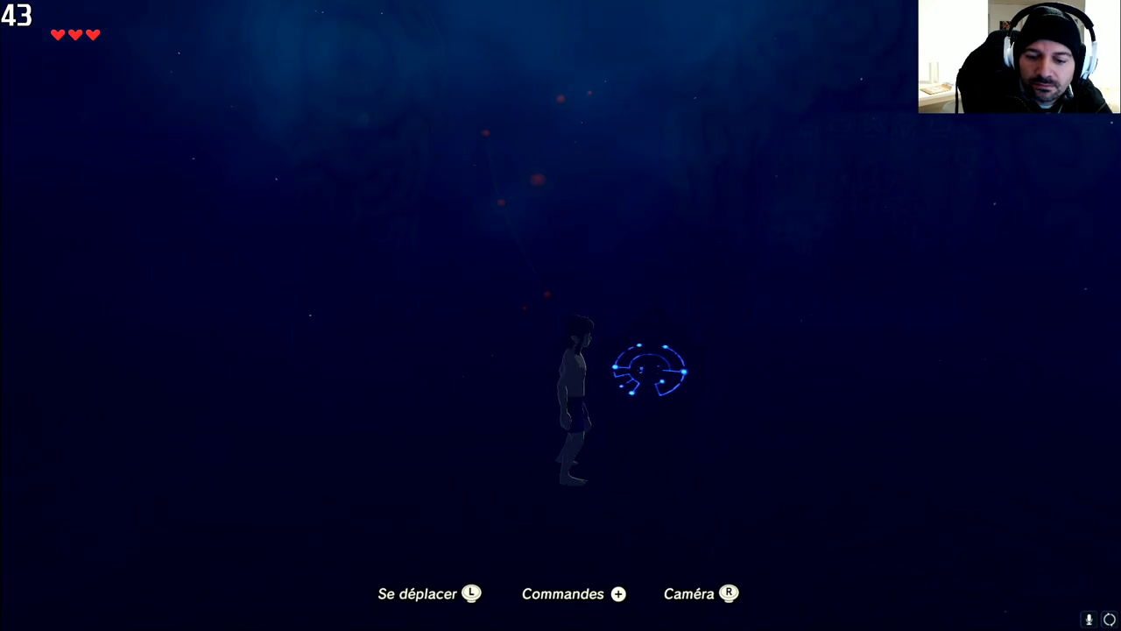
pyautogui.press('w')
pyautogui.press('w')
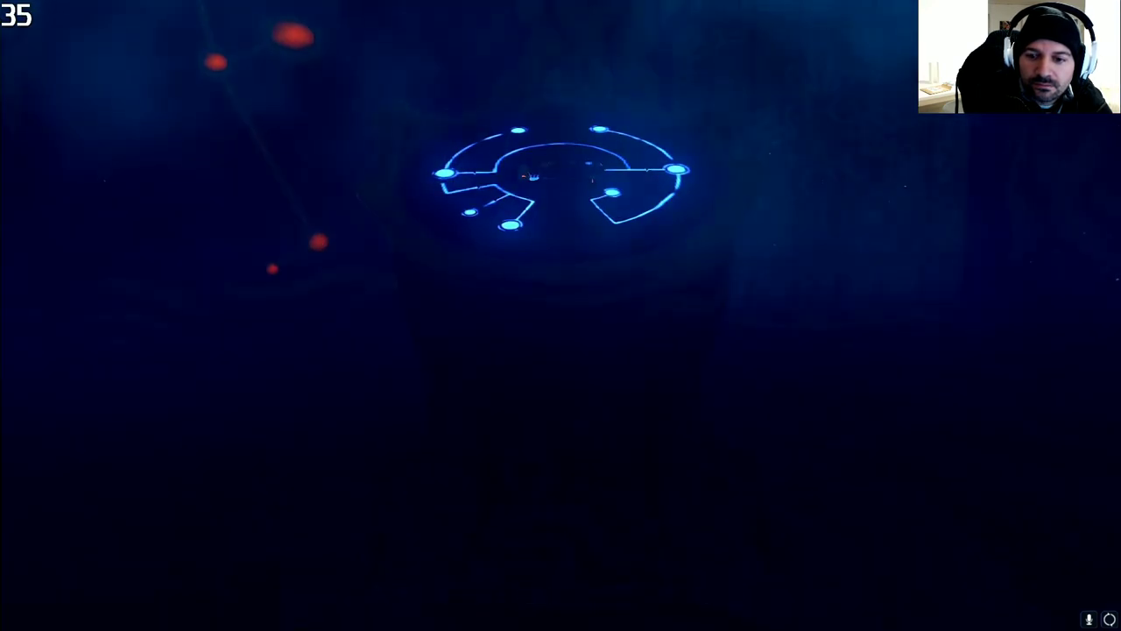